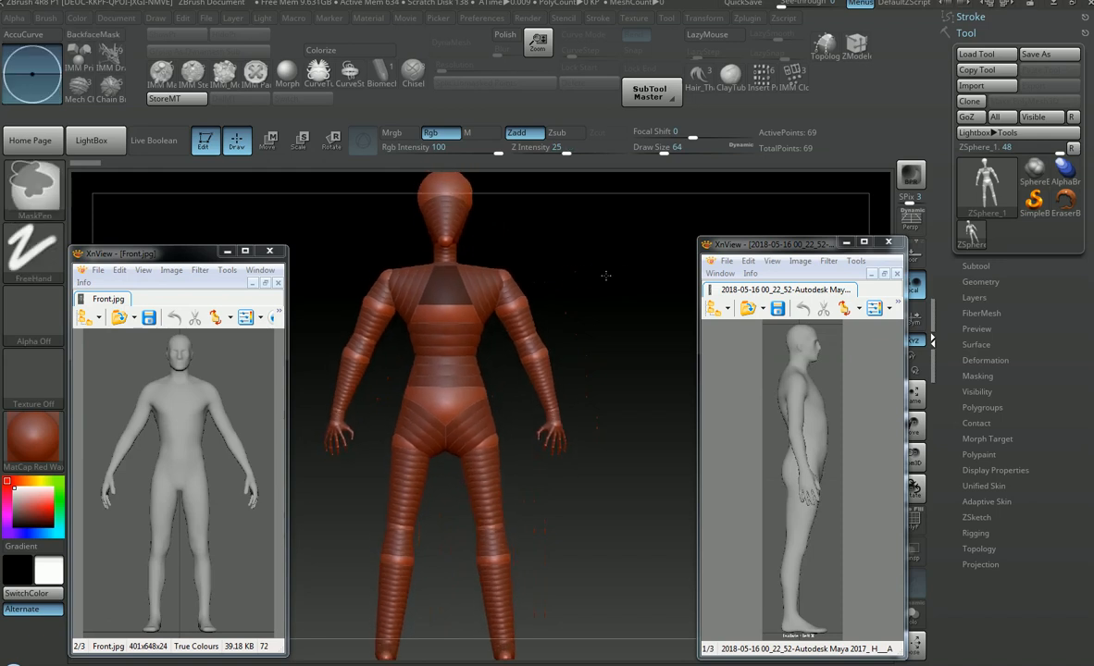
Step: Scale the ZSpheres near the wrists to lengthen the forearms and enlarge the hands symmetrically
ctrl+right_drag(588, 274, 617, 306)
key(e)
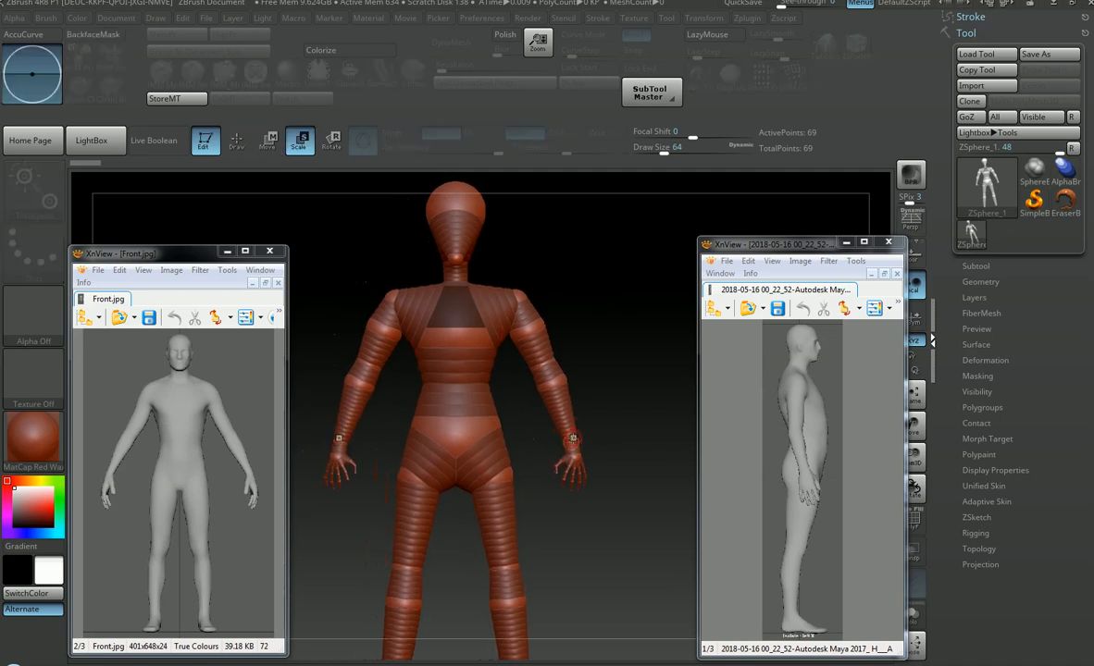
drag(569, 422, 760, 654)
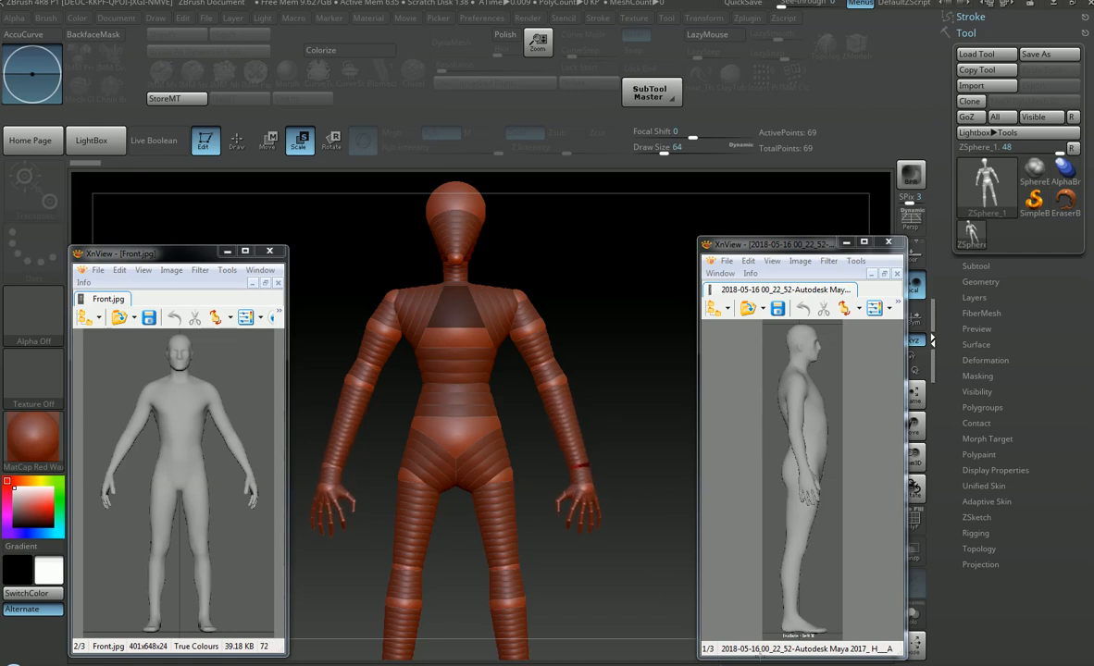
drag(579, 474, 602, 511)
Step: Try to reposition the hand with Move at draw sizes up to 1000
key(w)
key(s)
drag(622, 454, 661, 460)
mouse_move(615, 449)
alt+right_down()
mouse_move(631, 432)
mouse_move(616, 423)
alt+right_up()
right_click(614, 422)
drag(710, 149, 718, 150)
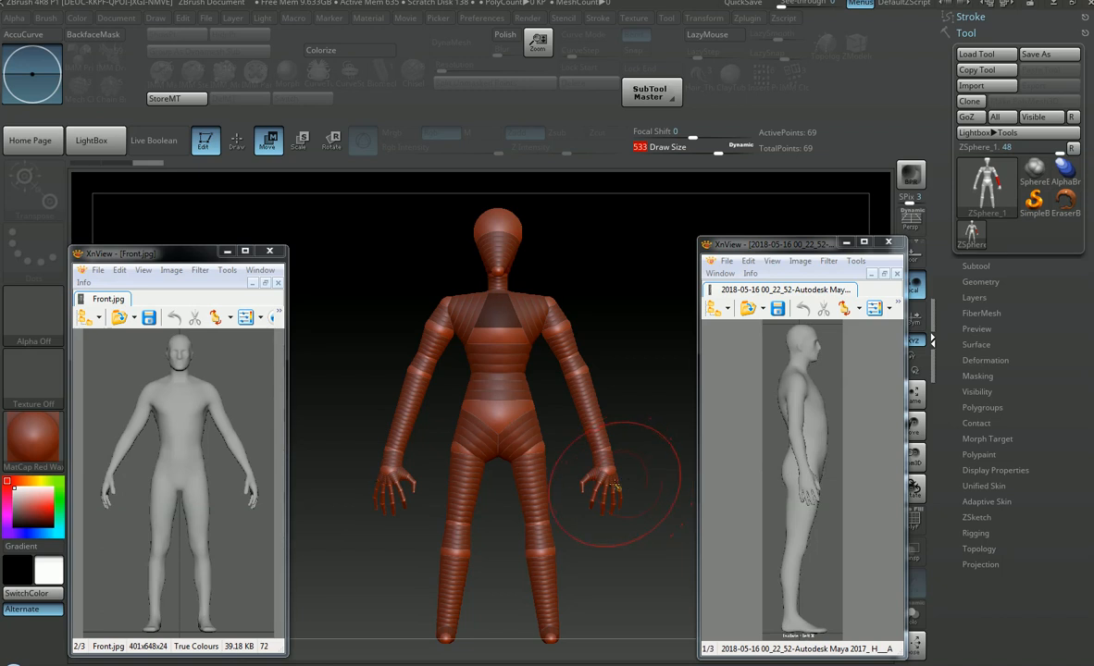
key(s)
drag(613, 485, 634, 485)
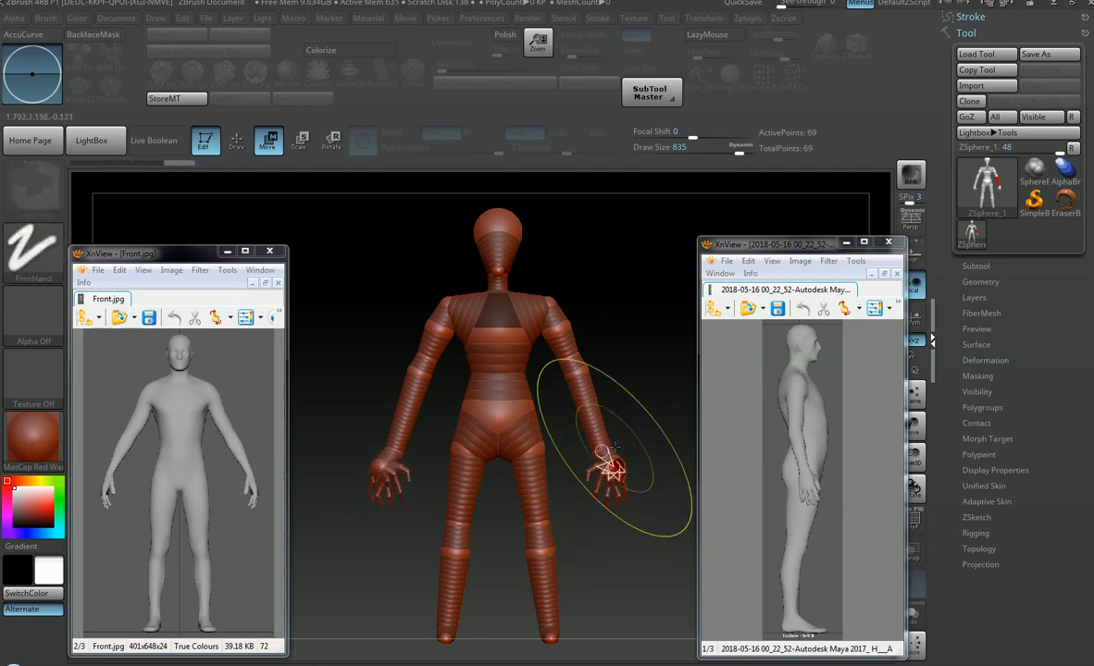
key(s)
drag(610, 448, 624, 448)
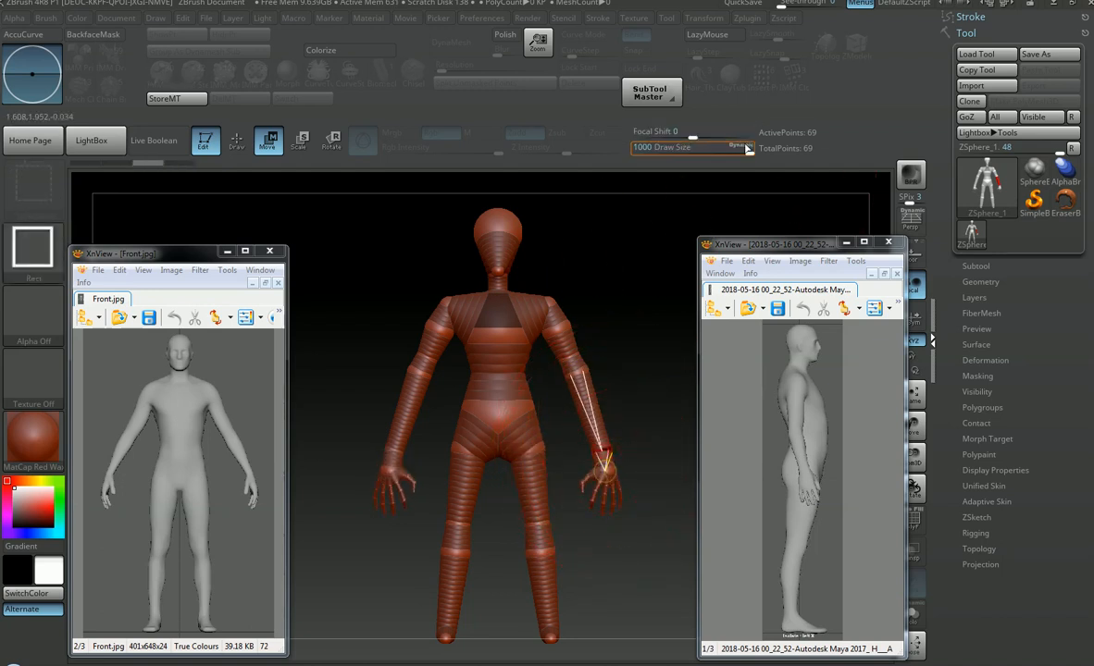
Step: Set the draw size to 20 and try moving the wrist ZSphere up the forearm
key(s)
drag(608, 415, 529, 422)
key(s)
drag(611, 464, 609, 447)
key(s)
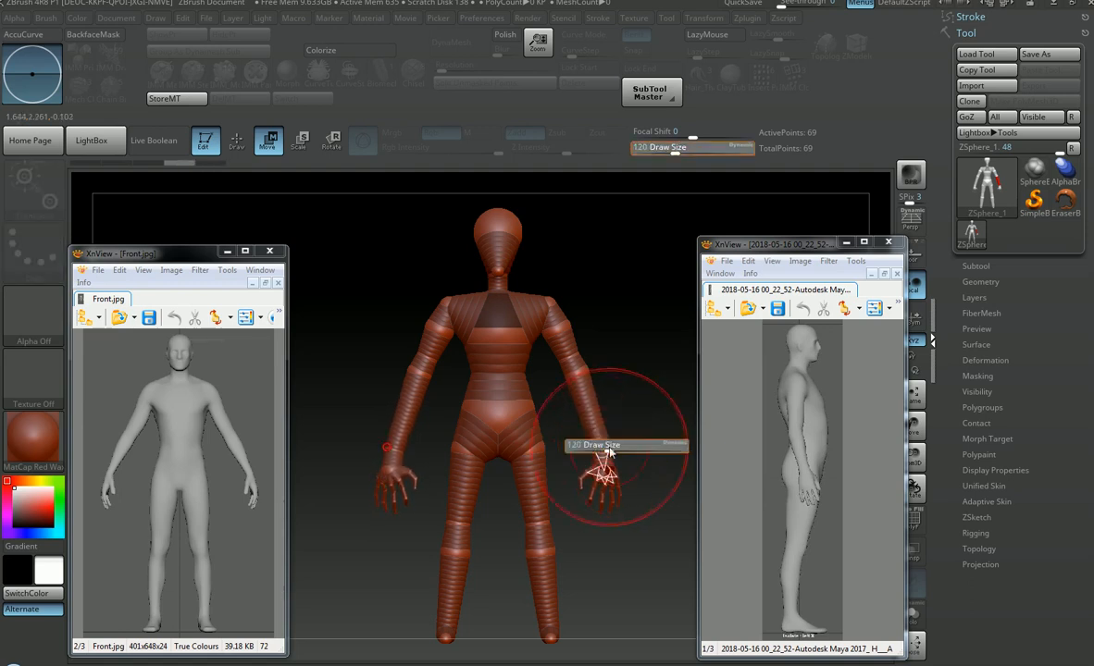
click(583, 448)
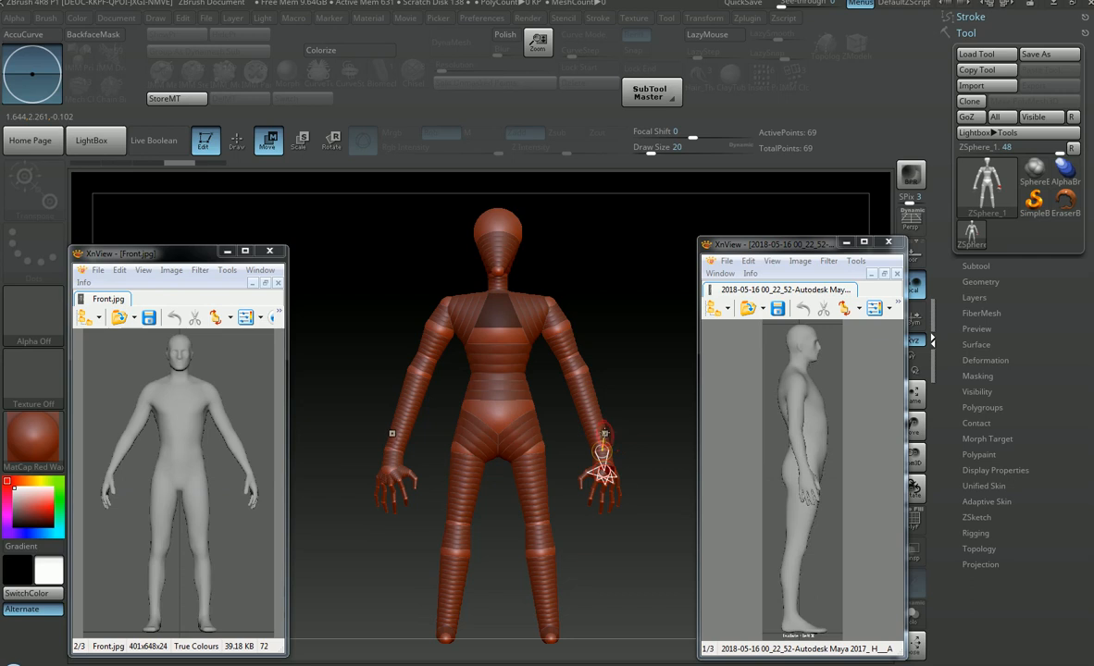
drag(601, 452, 597, 427)
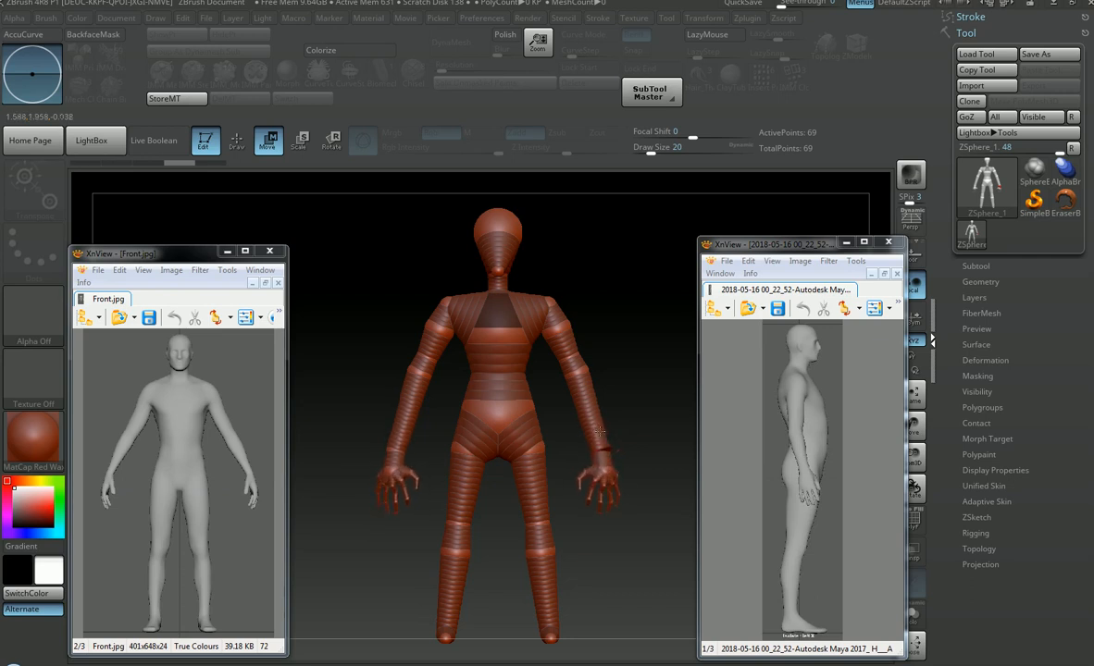
Step: Scale the forearm section between the elbow and the wrist, and return to Move mode
key(e)
drag(590, 412, 603, 445)
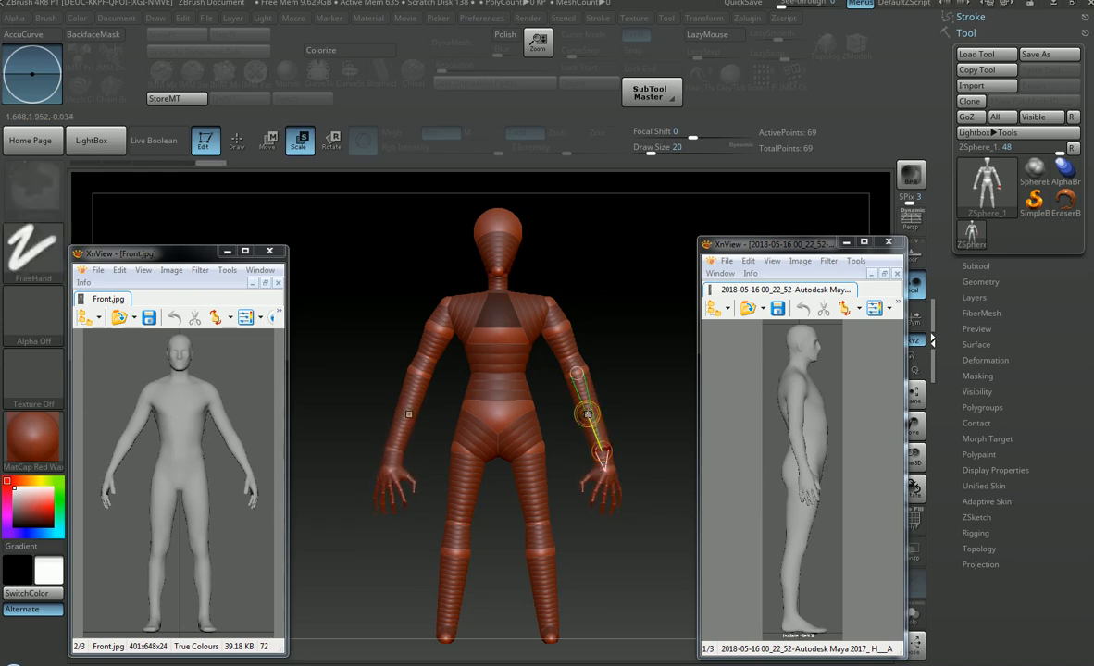
key(w)
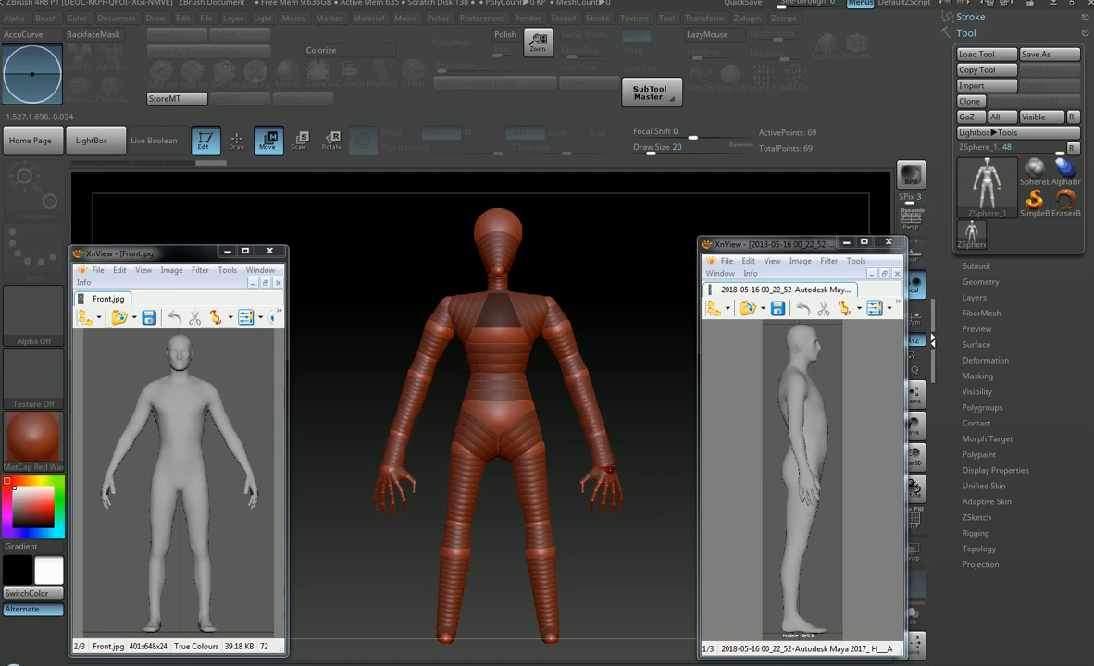
key(ctrl+shift+z)
ctrl+shift+click(609, 467)
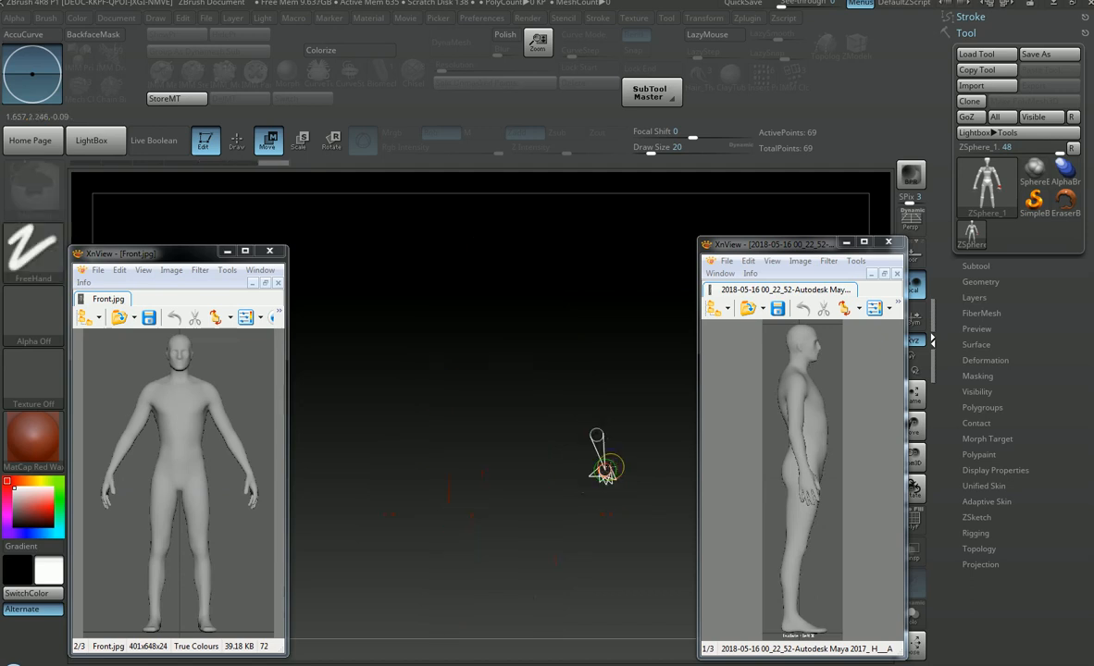
key(ctrl+z)
key(ctrl+shift+z)
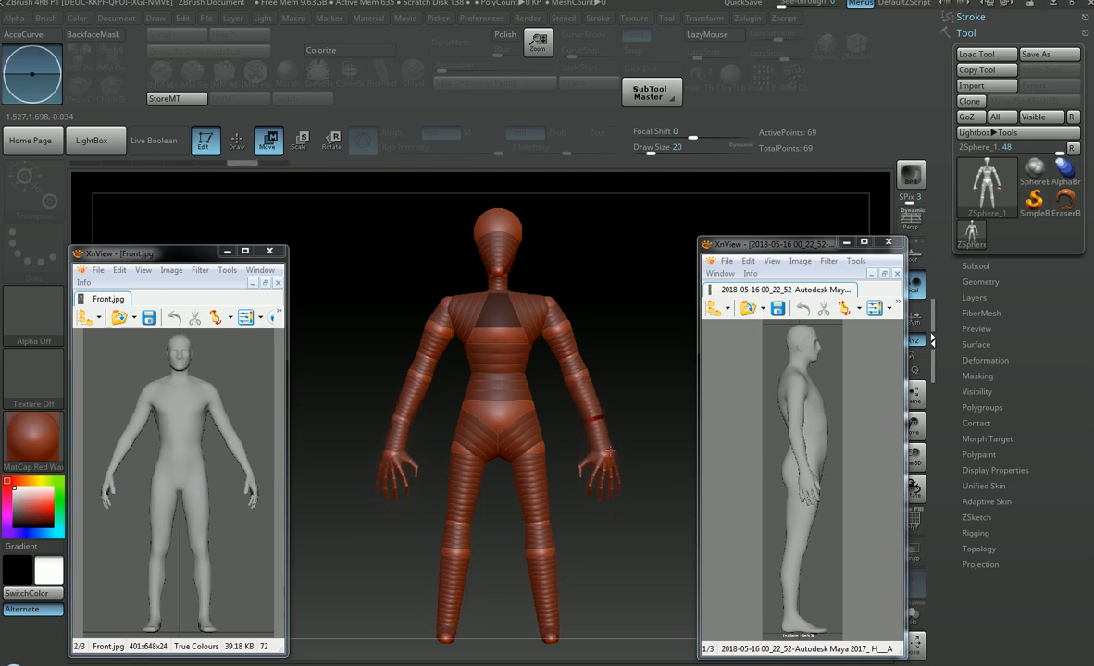
key(ctrl+shift+z)
Step: Move the hand, elbow and wrist ZSpheres to shorten the forearm slightly toward the front reference's proportions
mouse_move(611, 469)
mouse_down()
mouse_move(619, 453)
mouse_move(608, 455)
mouse_up()
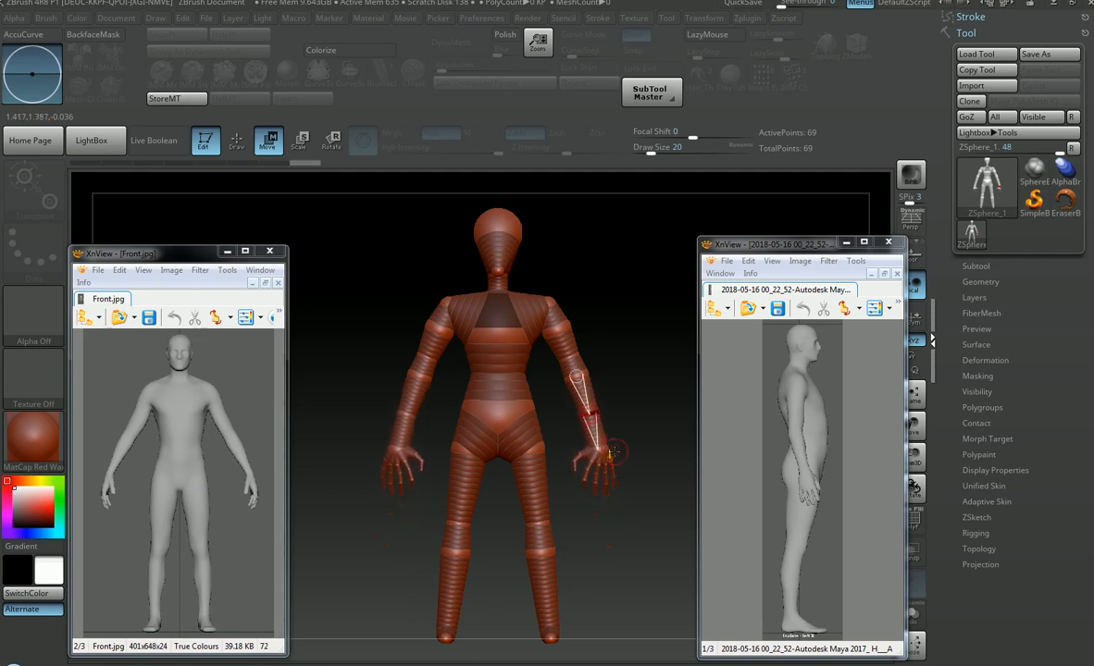
drag(605, 449, 611, 470)
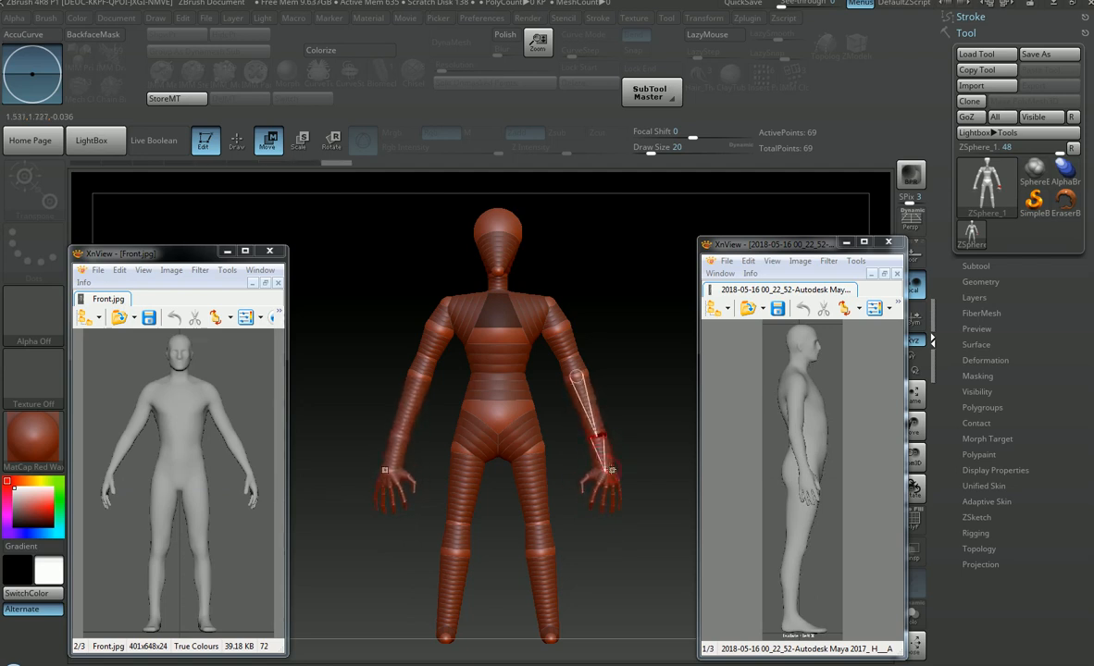
mouse_move(577, 378)
mouse_down()
mouse_move(586, 412)
mouse_move(572, 374)
mouse_move(575, 383)
mouse_up()
drag(602, 460, 601, 441)
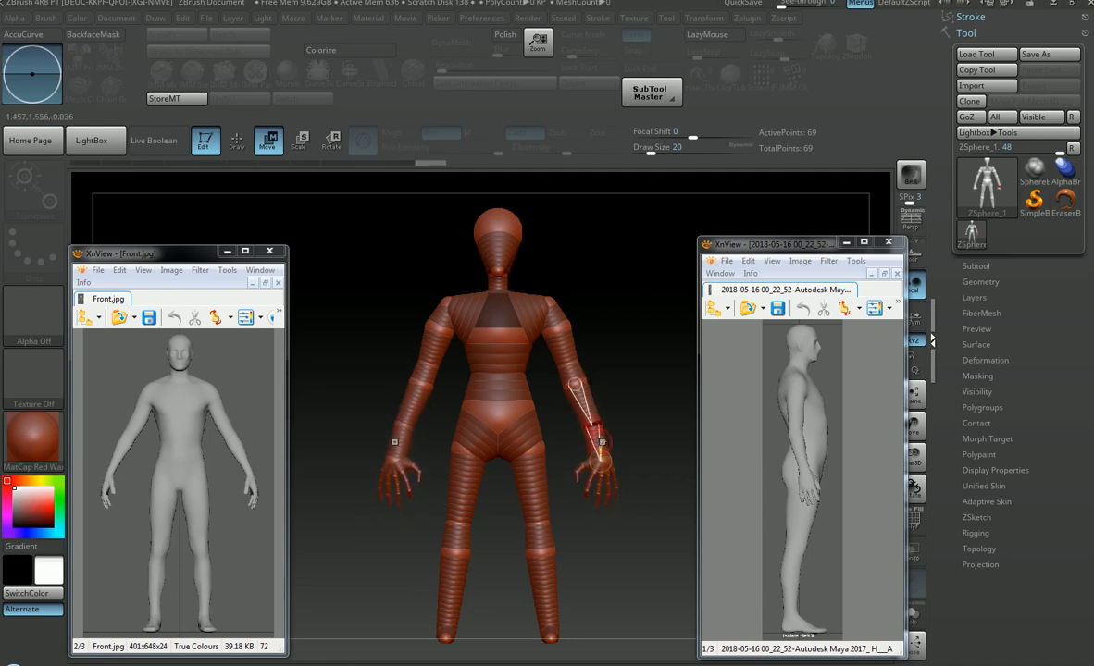
mouse_move(601, 445)
mouse_down()
mouse_move(644, 584)
mouse_move(598, 417)
mouse_move(599, 461)
mouse_move(534, 468)
mouse_move(533, 484)
mouse_up()
drag(543, 605, 542, 613)
mouse_move(541, 571)
mouse_down()
mouse_move(579, 464)
mouse_move(585, 472)
mouse_move(593, 392)
mouse_move(556, 389)
mouse_up()
key(ctrl+z)
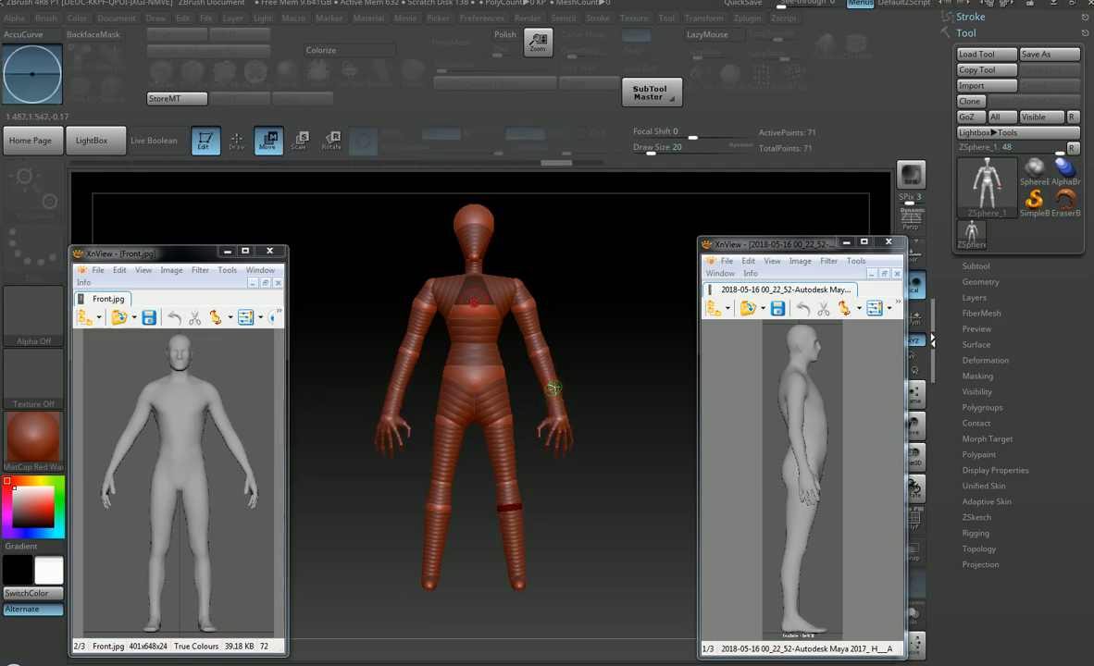
key(ctrl+z)
Step: Nudge the wrist ZSphere into place and scale the forearm just below the elbow
drag(557, 391, 557, 388)
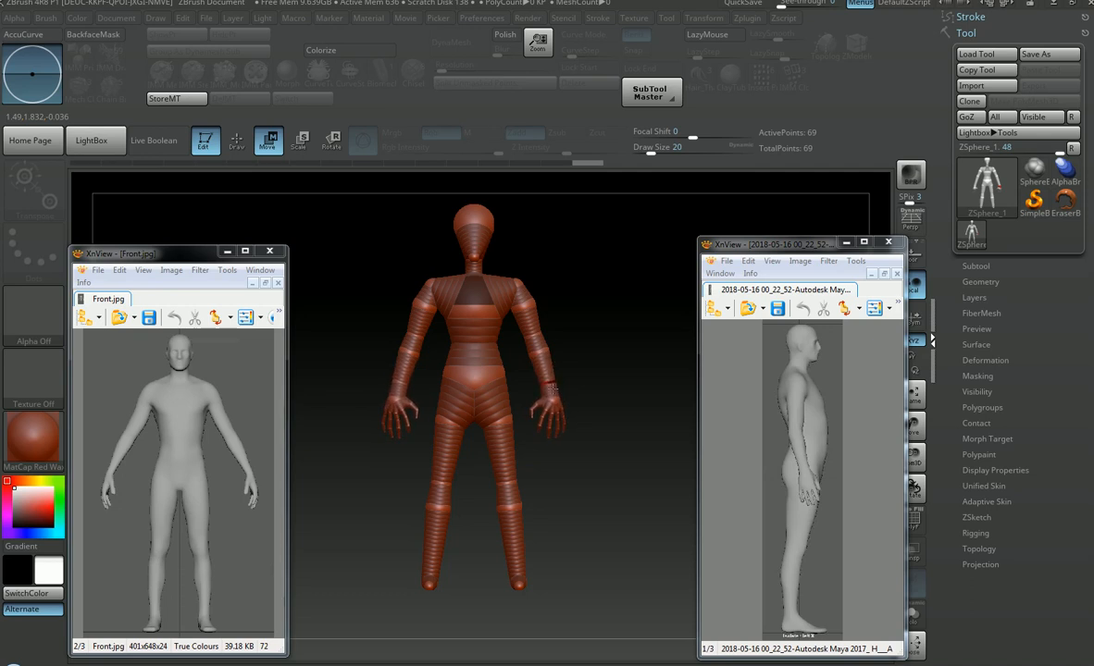
drag(552, 387, 551, 388)
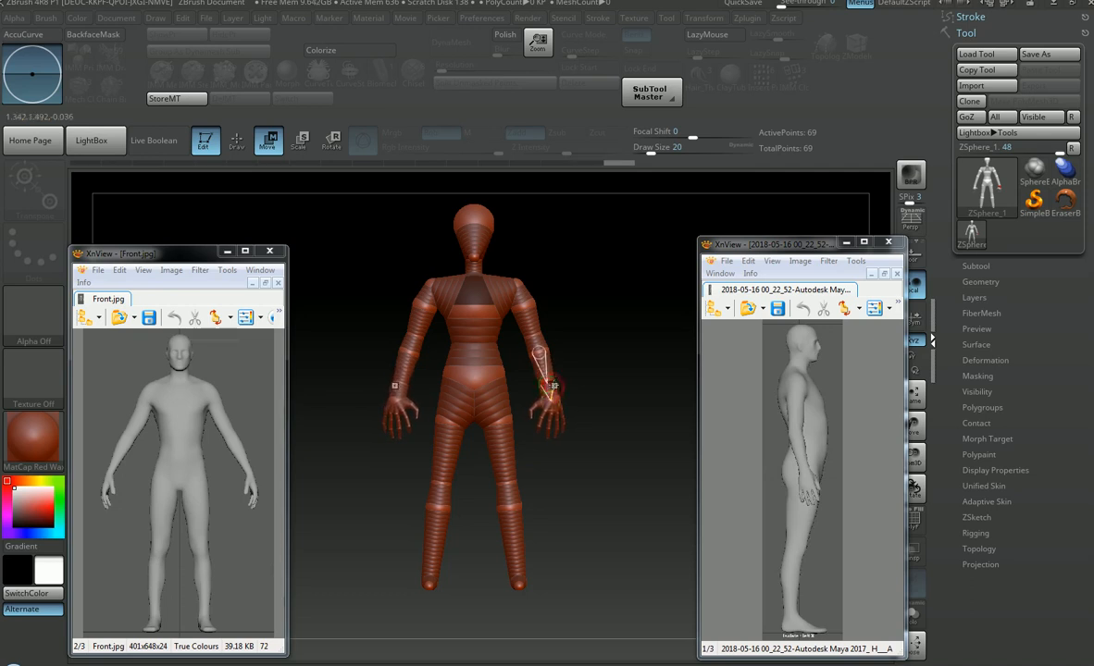
key(e)
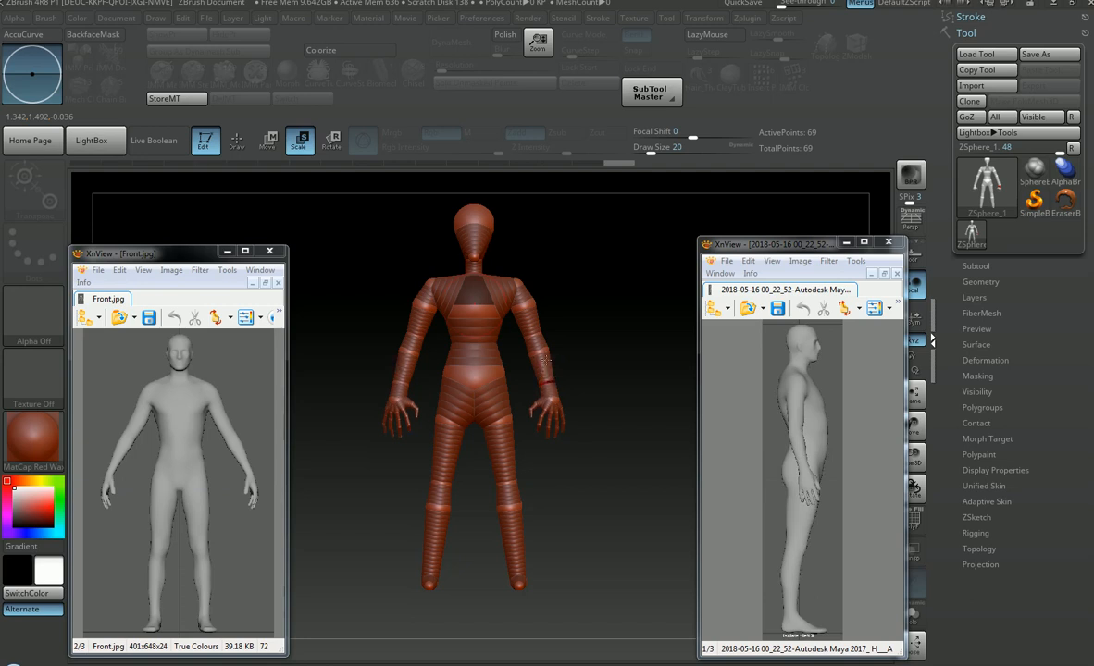
drag(544, 352, 546, 362)
mouse_move(591, 344)
alt+right_down()
mouse_move(555, 468)
mouse_move(563, 406)
mouse_move(593, 357)
mouse_move(630, 376)
mouse_move(583, 407)
mouse_move(652, 413)
mouse_move(594, 420)
alt+right_up()
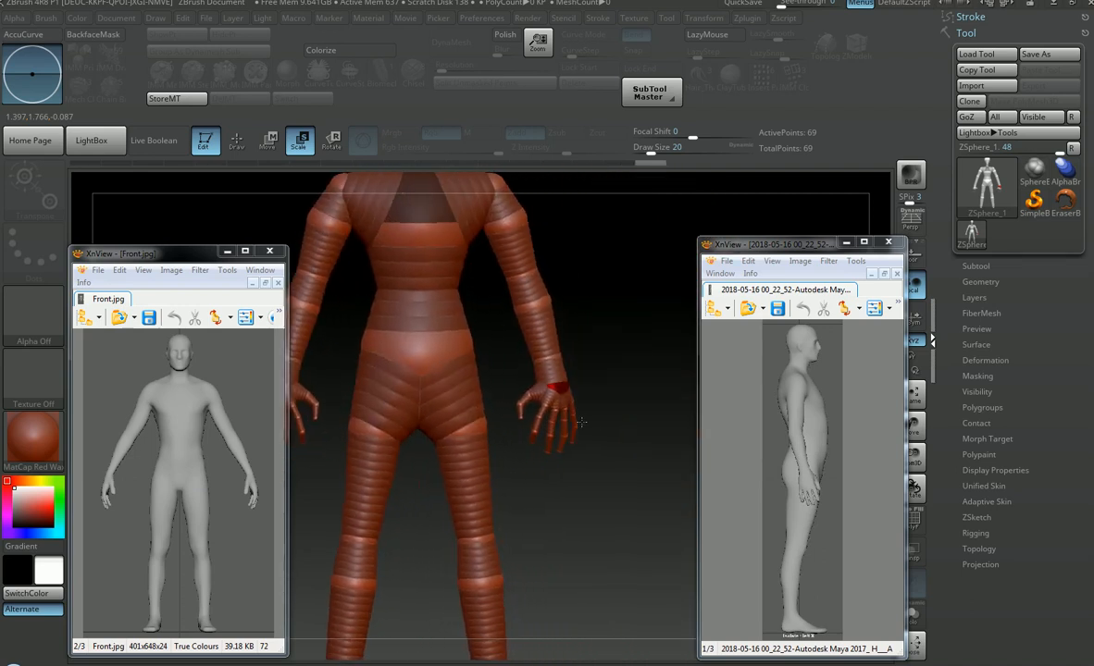
alt+right_drag(635, 354, 661, 415)
mouse_move(661, 415)
ctrl+right_down()
mouse_move(620, 359)
mouse_move(590, 365)
ctrl+right_up()
mouse_move(590, 366)
alt+right_down()
mouse_move(608, 288)
mouse_move(598, 342)
alt+right_up()
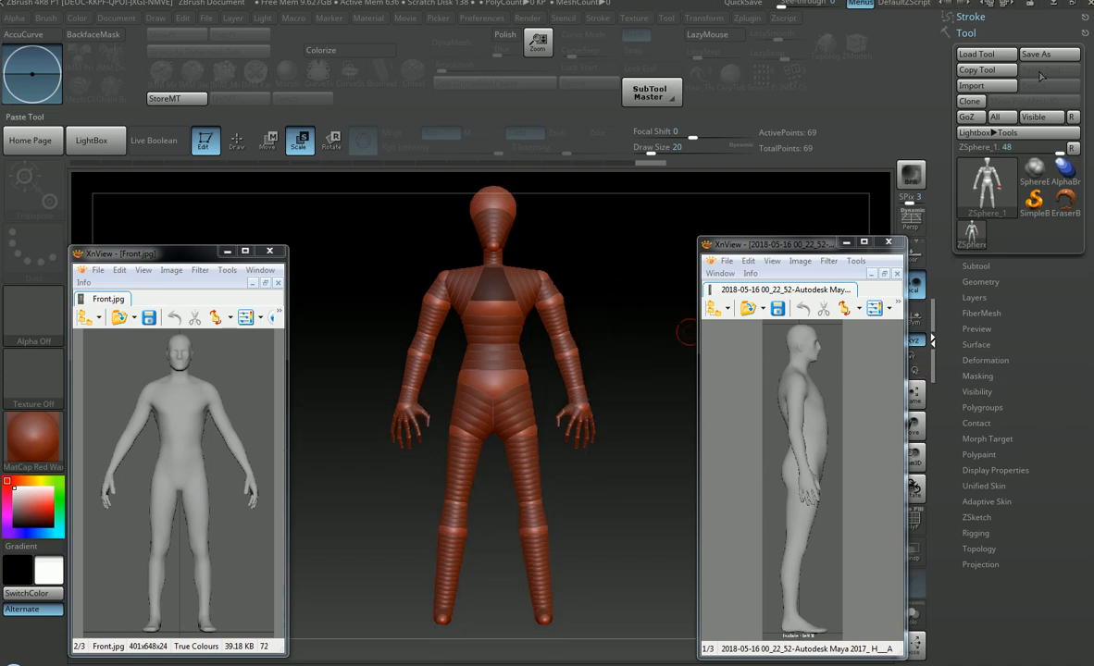
Step: Save the tool as ZSphere_2.ZTL in the _Temp_model2_week5 folder
click(1050, 53)
click(268, 130)
drag(419, 10, 692, 52)
click(377, 561)
click(392, 559)
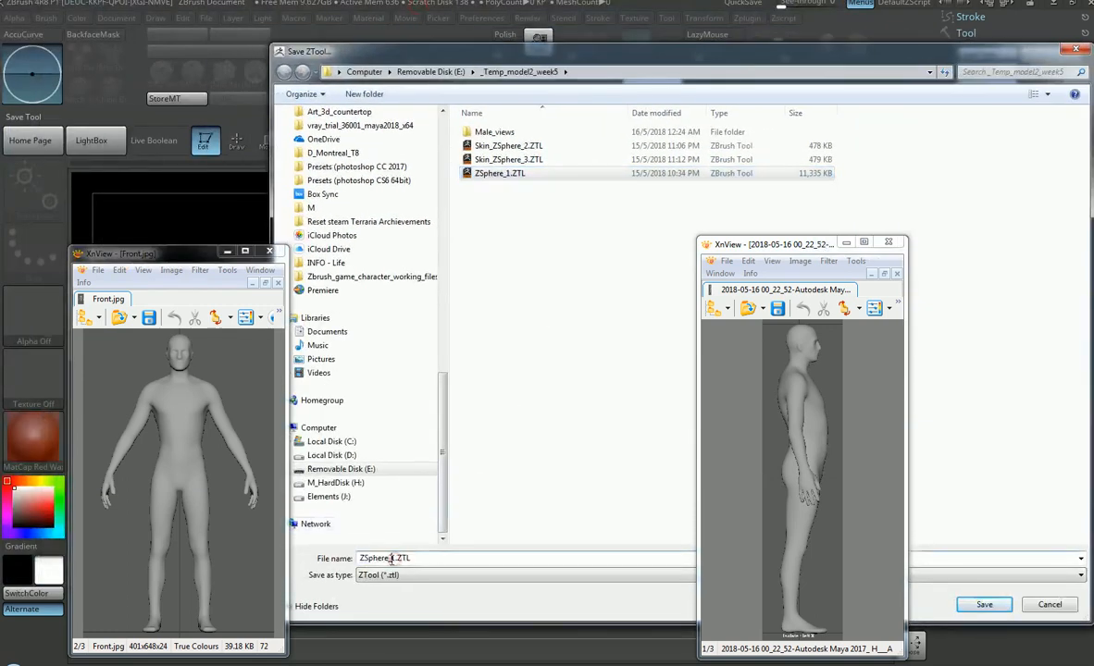
drag(396, 559, 389, 559)
key(BackSpace)
key(Return)
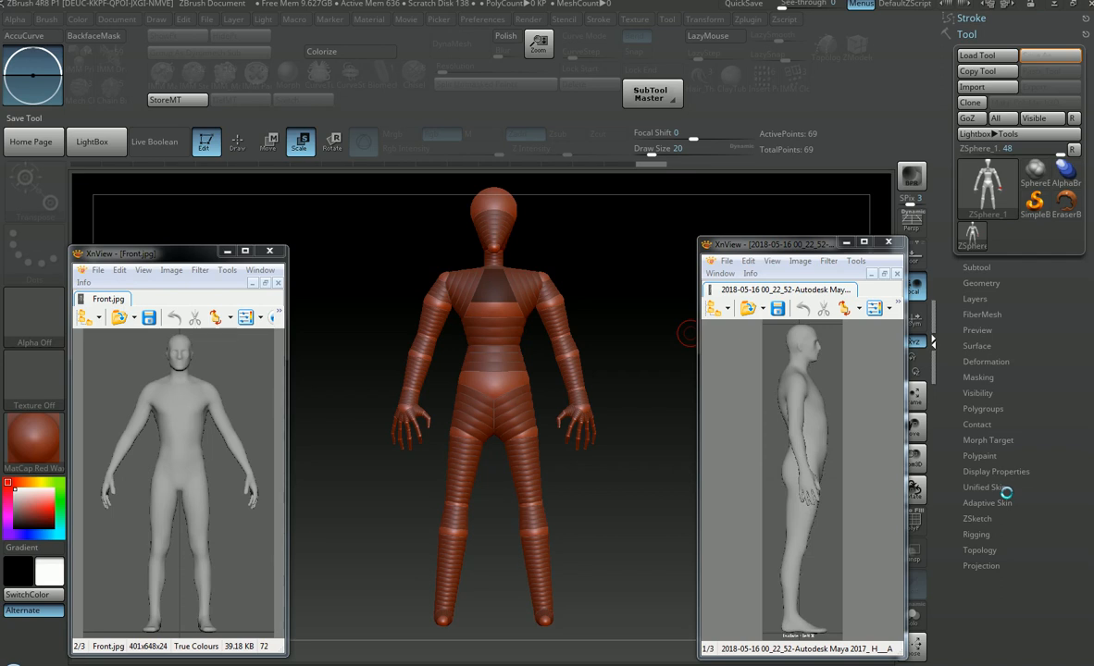
Step: Set the Adaptive Skin DynaMesh resolution to 96 and preview the skin
scroll(1008, 491, down, 5)
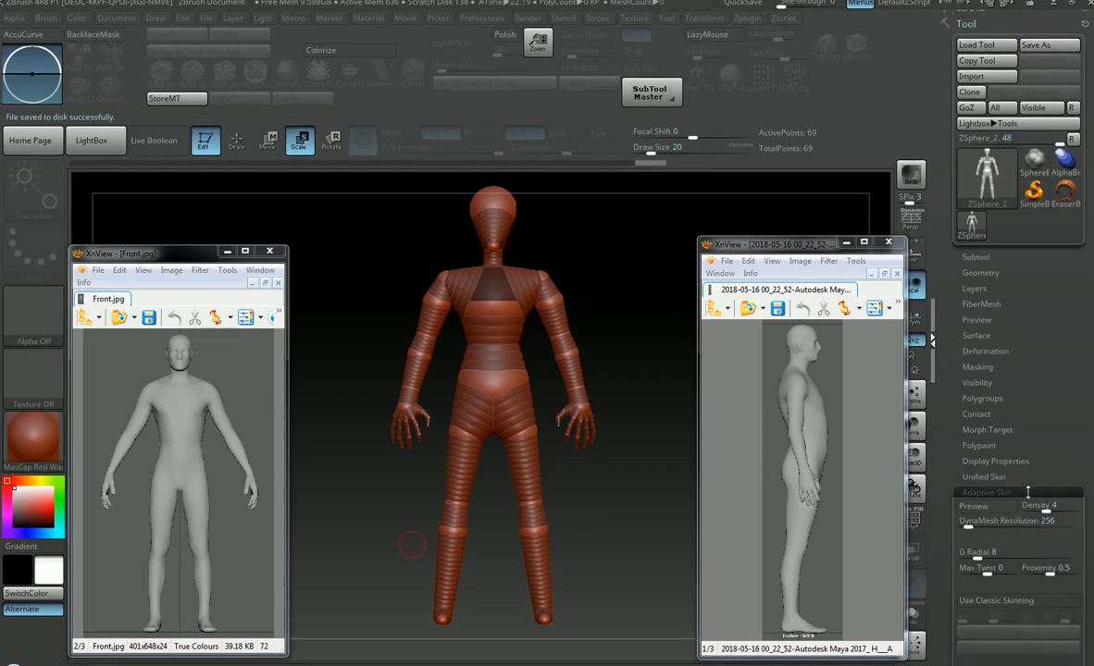
scroll(1049, 431, up, 1)
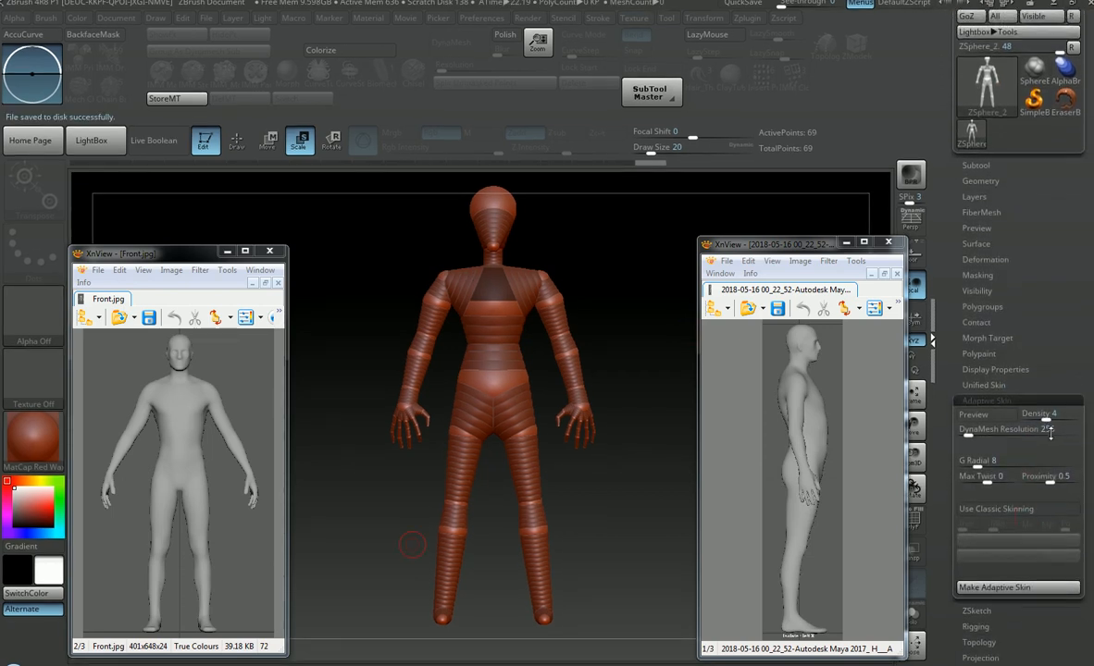
click(1007, 441)
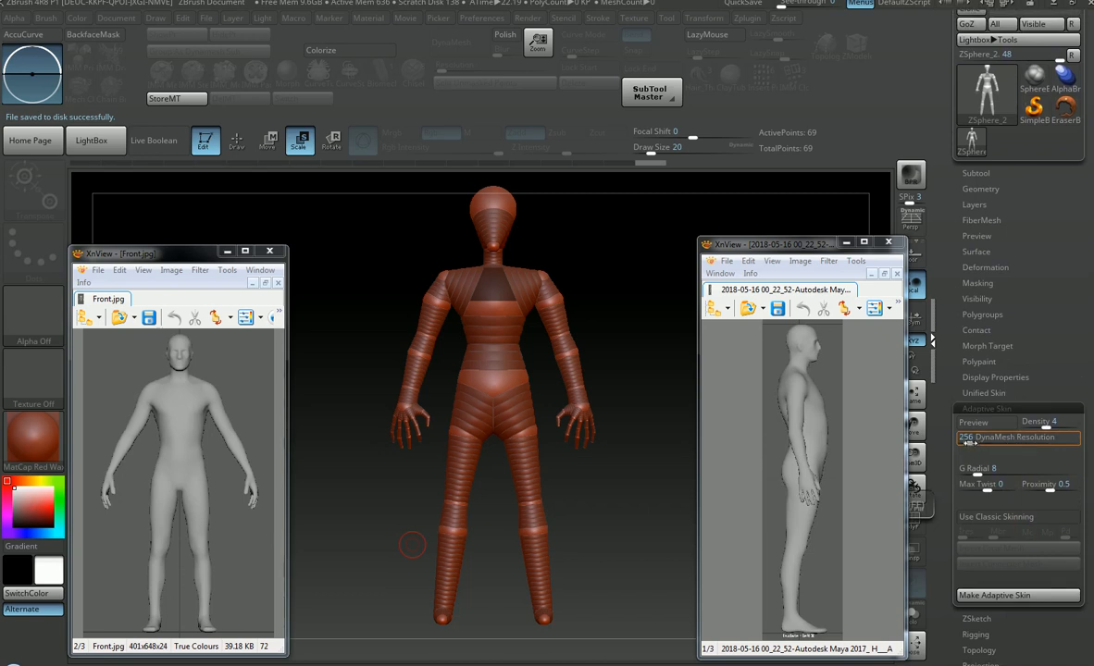
click(967, 441)
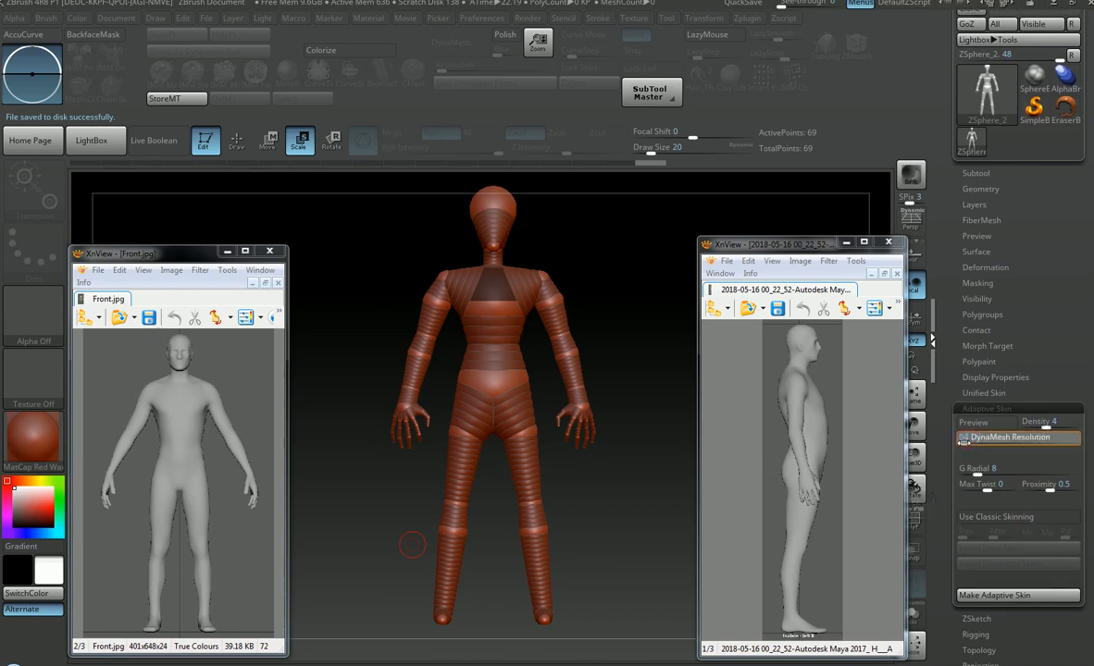
text(96)
key(Return)
click(973, 422)
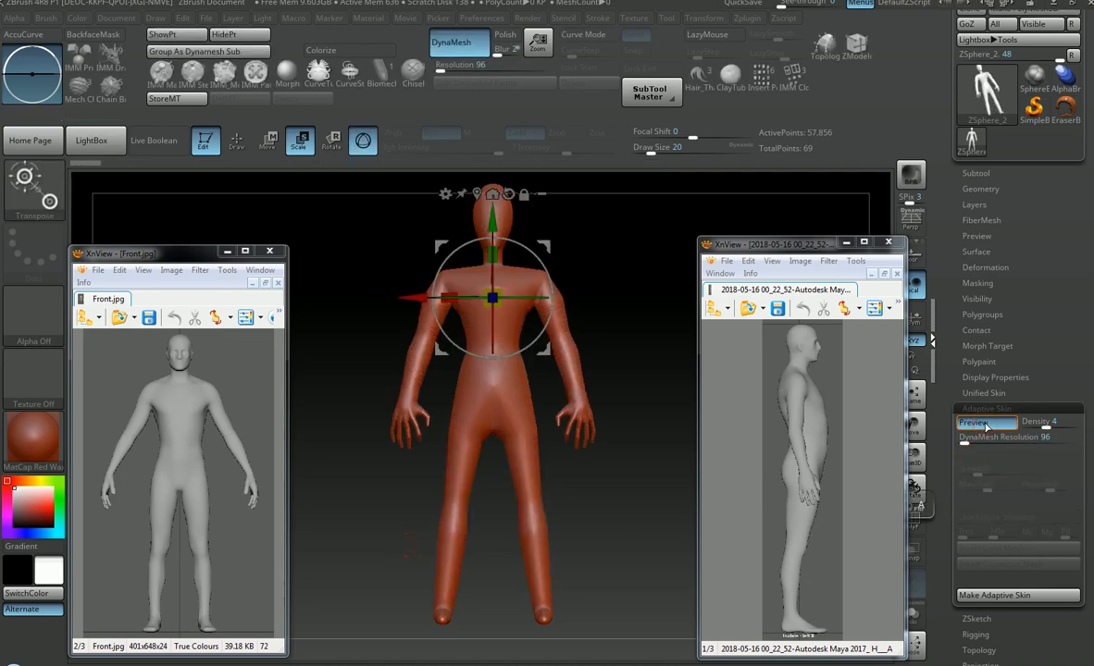
Step: Make an adaptive skin from the ZSphere figure and switch to the generated skin mesh
mouse_move(620, 298)
mouse_down()
mouse_move(600, 309)
mouse_move(634, 290)
mouse_move(624, 293)
mouse_up()
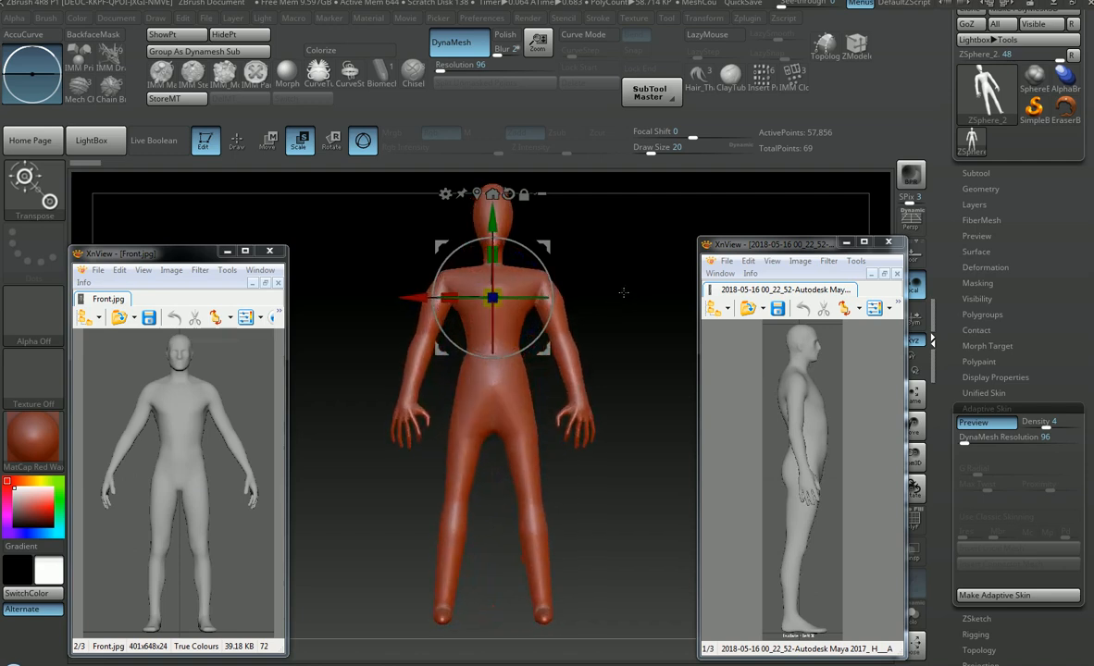
click(1016, 597)
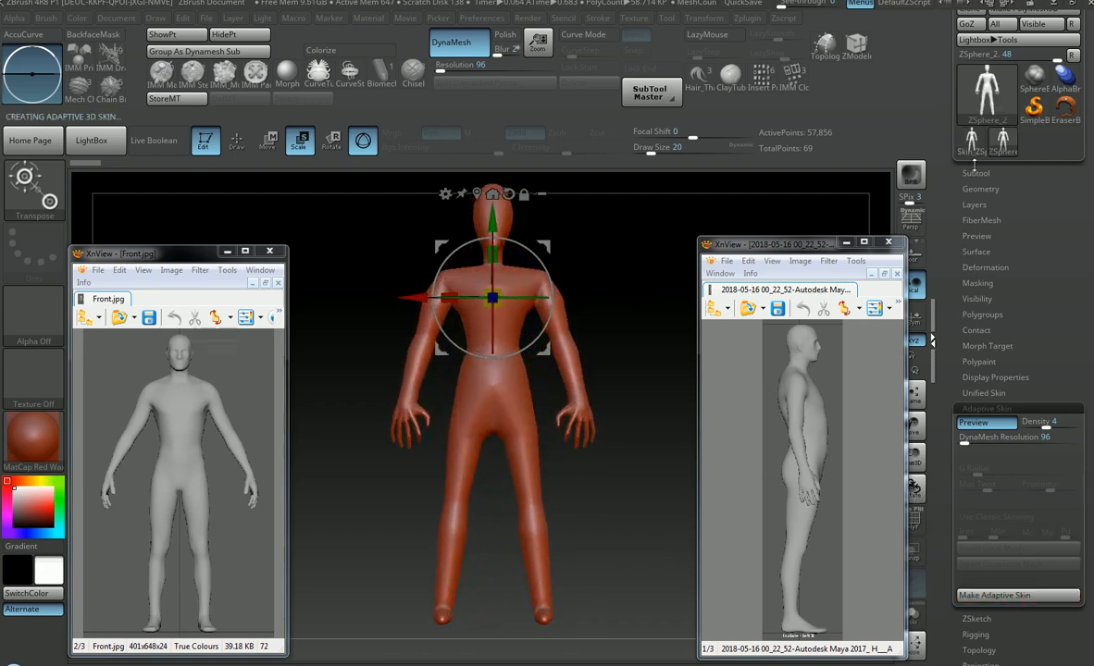
click(977, 151)
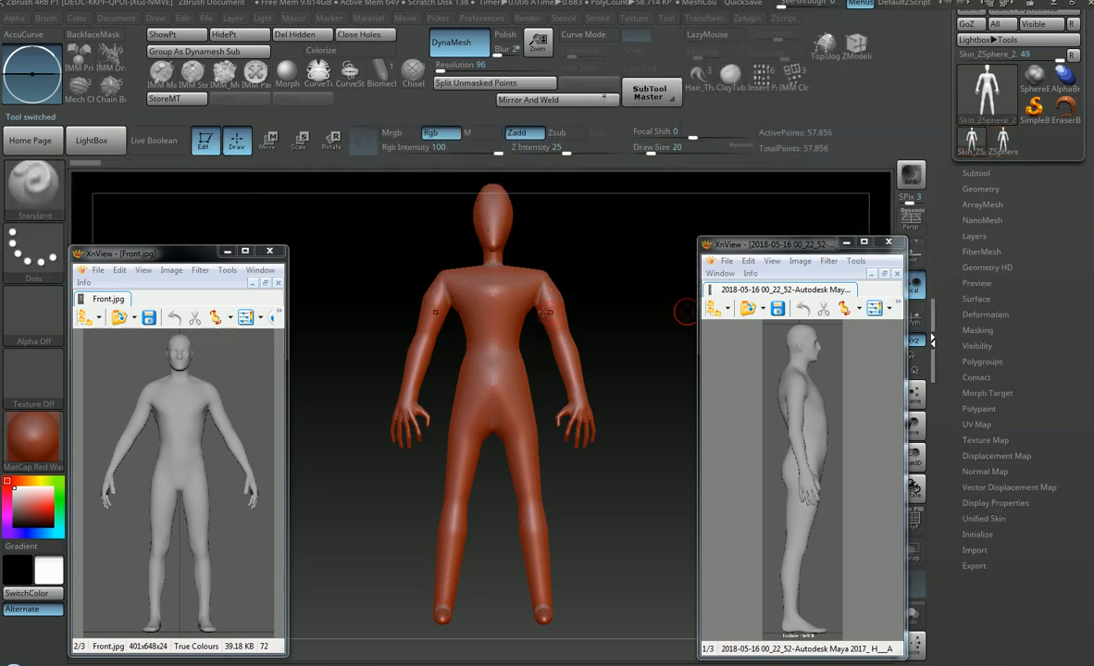
Step: Compare the ZSphere_2 tool with the generated skin mesh and inspect the mesh's body proportions from the front and side
drag(588, 325, 530, 341)
drag(534, 334, 642, 305)
click(1001, 142)
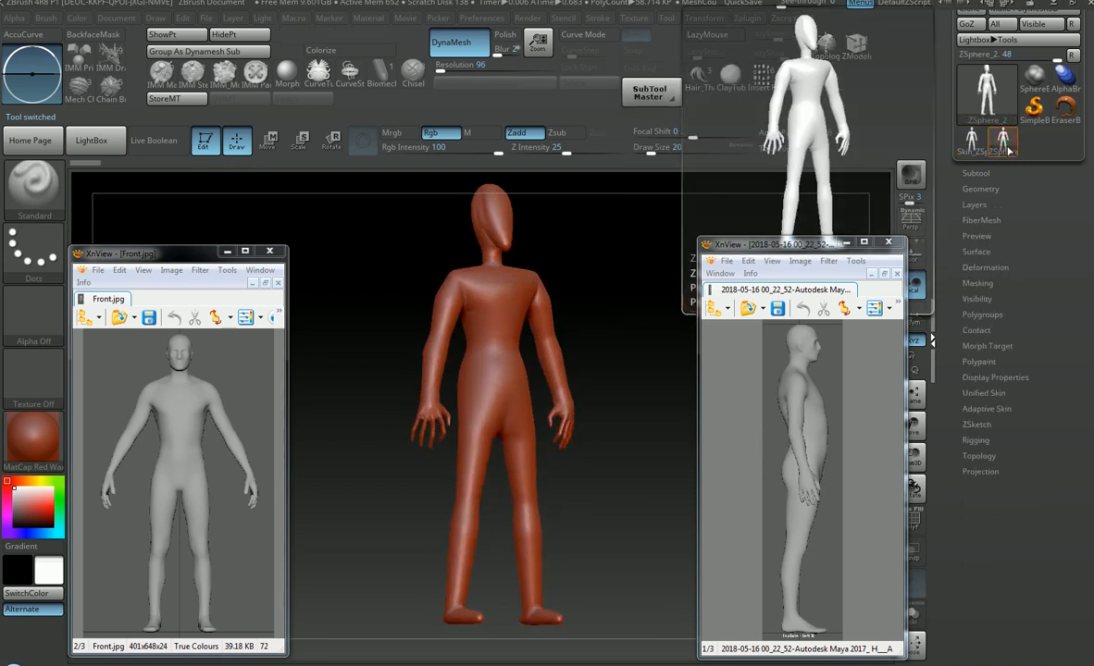
click(1006, 146)
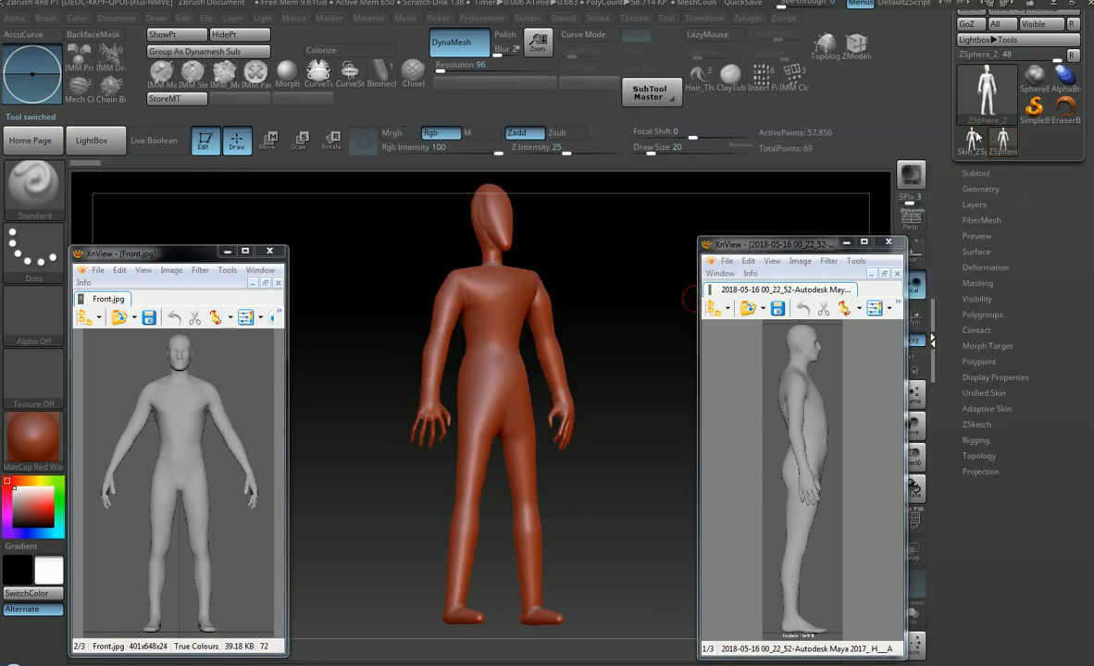
click(971, 140)
drag(638, 277, 533, 285)
right_drag(533, 285, 611, 320)
alt+right_drag(544, 318, 652, 278)
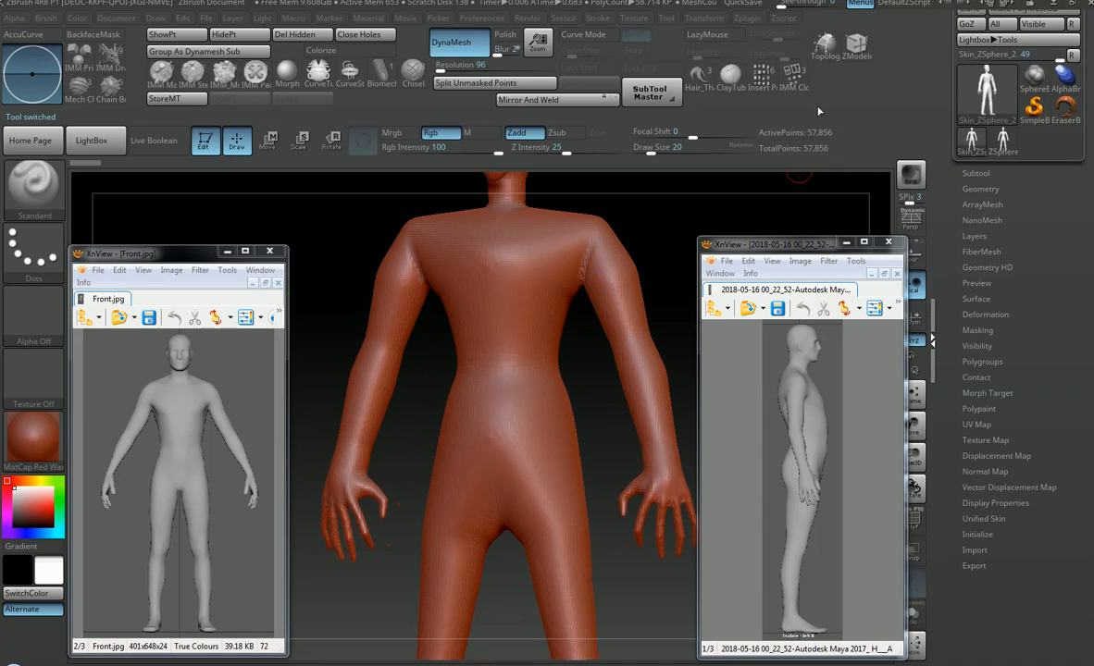
alt+right_drag(639, 363, 615, 398)
ctrl+right_drag(616, 398, 671, 319)
shift+right_drag(571, 383, 534, 304)
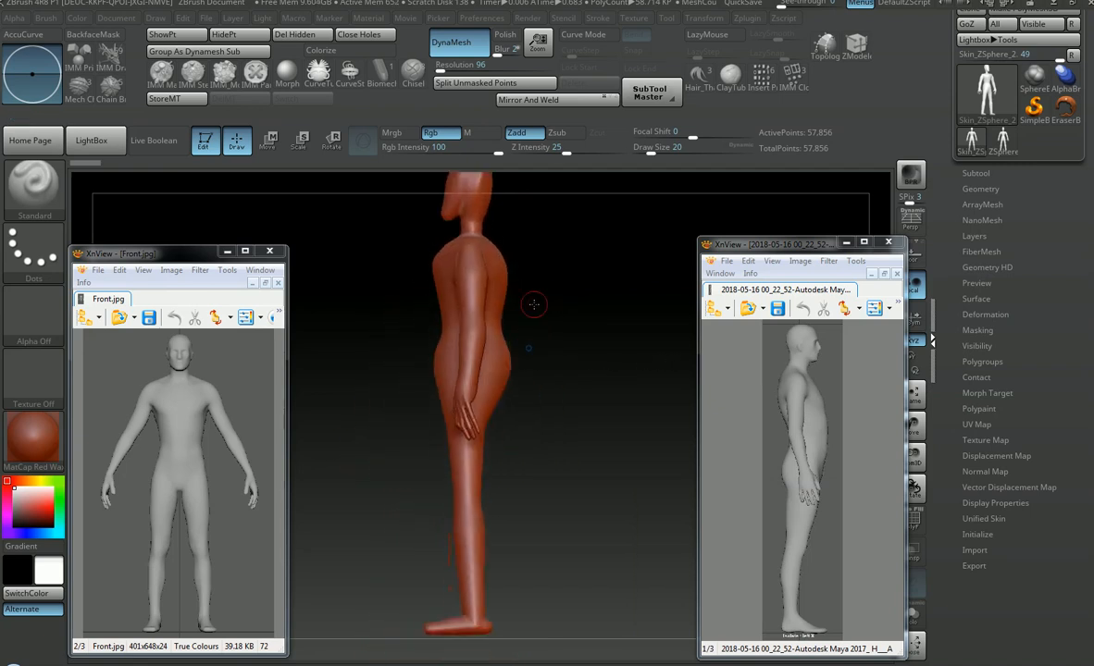
Step: Open the ZRemesher settings within the skin mesh's geometry options
right_drag(496, 264, 500, 289)
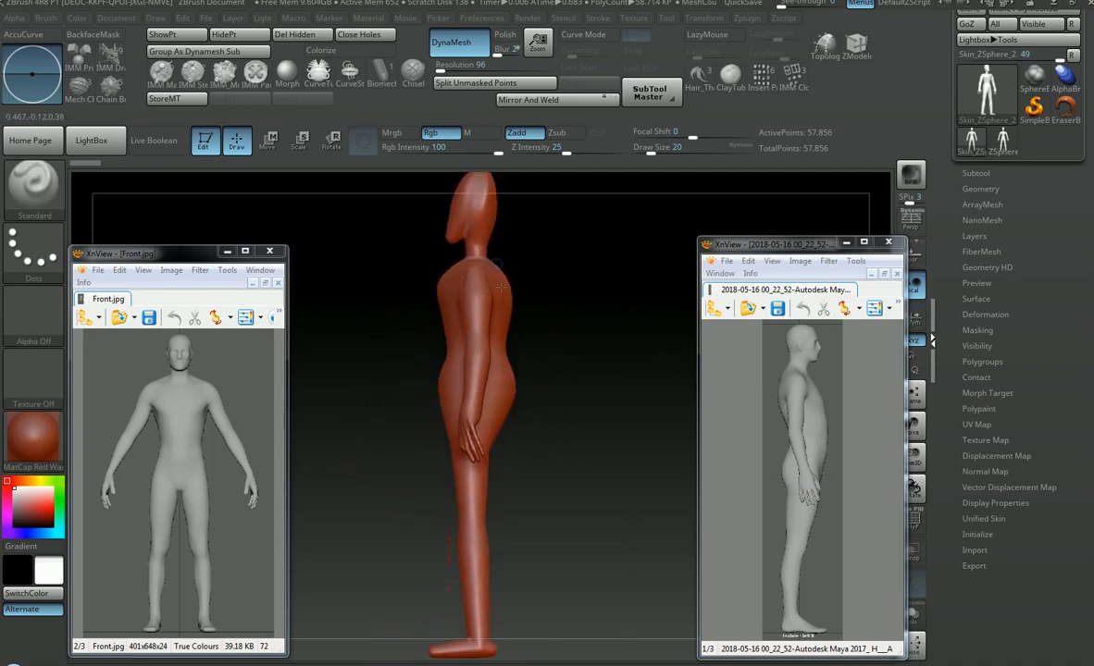
click(982, 189)
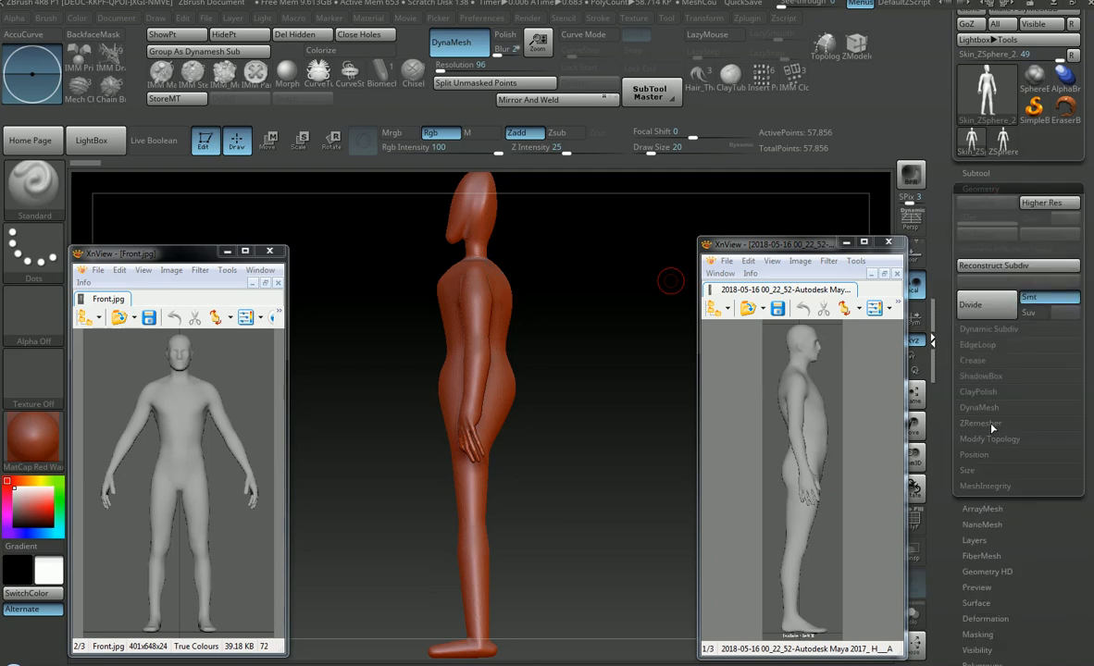
click(991, 188)
click(991, 189)
click(981, 423)
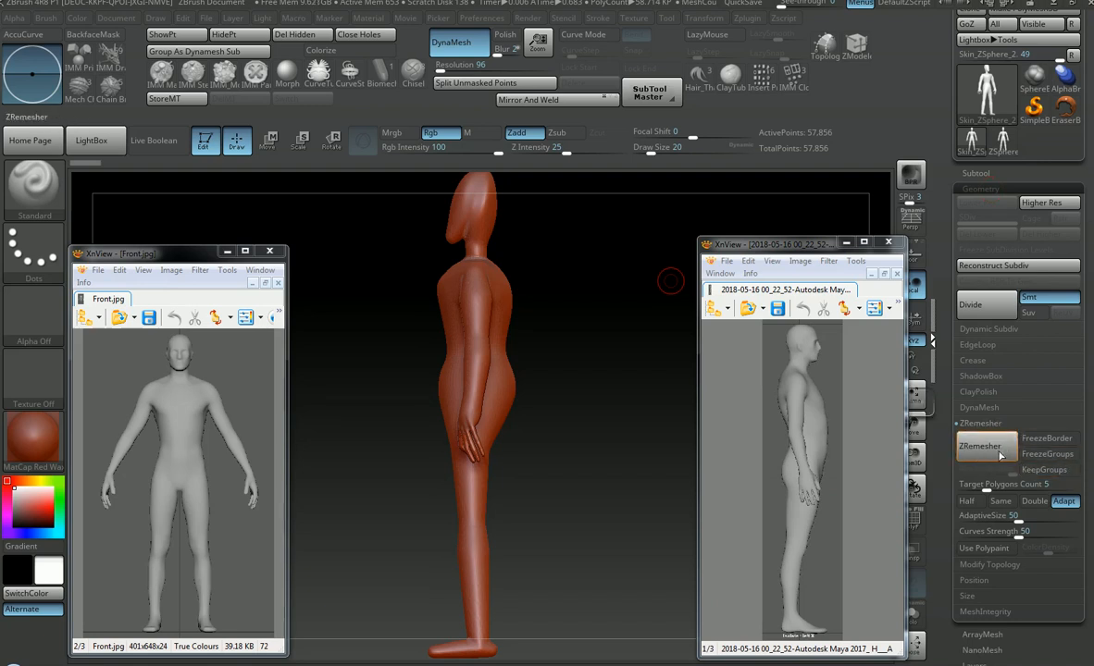
Step: Examine the skin mesh's polygon wireframe and body shape up close from the front and side
drag(524, 353, 595, 347)
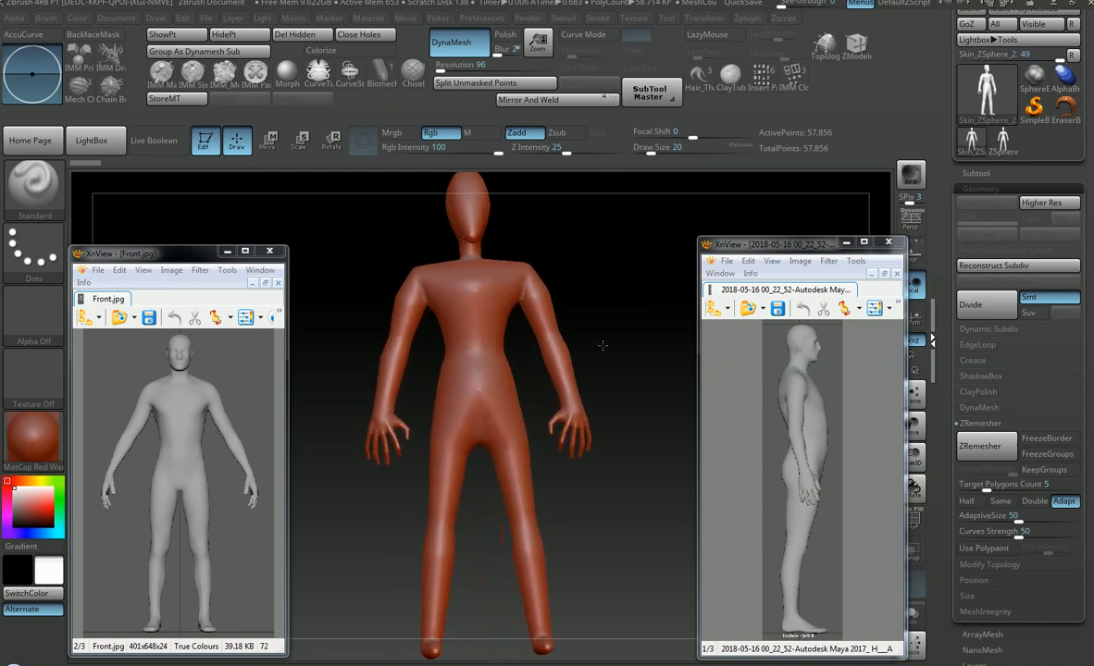
key(shift+f)
drag(595, 366, 581, 311)
mouse_move(581, 311)
ctrl+right_down()
mouse_move(625, 328)
mouse_move(564, 317)
ctrl+right_up()
mouse_move(594, 324)
mouse_down()
mouse_move(535, 308)
mouse_move(608, 301)
mouse_up()
ctrl+right_drag(608, 300, 606, 293)
alt+drag(606, 293, 566, 365)
ctrl+right_drag(565, 366, 563, 335)
mouse_move(565, 361)
alt+mouse_down()
mouse_move(589, 334)
mouse_move(532, 347)
mouse_move(603, 340)
mouse_move(586, 420)
mouse_move(592, 412)
mouse_move(545, 360)
mouse_move(585, 310)
mouse_move(566, 318)
alt+mouse_up()
ctrl+right_drag(565, 318, 611, 364)
mouse_move(610, 364)
mouse_down()
mouse_move(567, 364)
mouse_move(620, 373)
mouse_up()
key(shift+f)
ctrl+right_drag(620, 373, 583, 325)
alt+drag(629, 338, 533, 370)
mouse_move(625, 370)
mouse_down()
mouse_move(550, 371)
mouse_move(491, 433)
mouse_move(542, 313)
mouse_move(574, 410)
mouse_move(627, 372)
mouse_up()
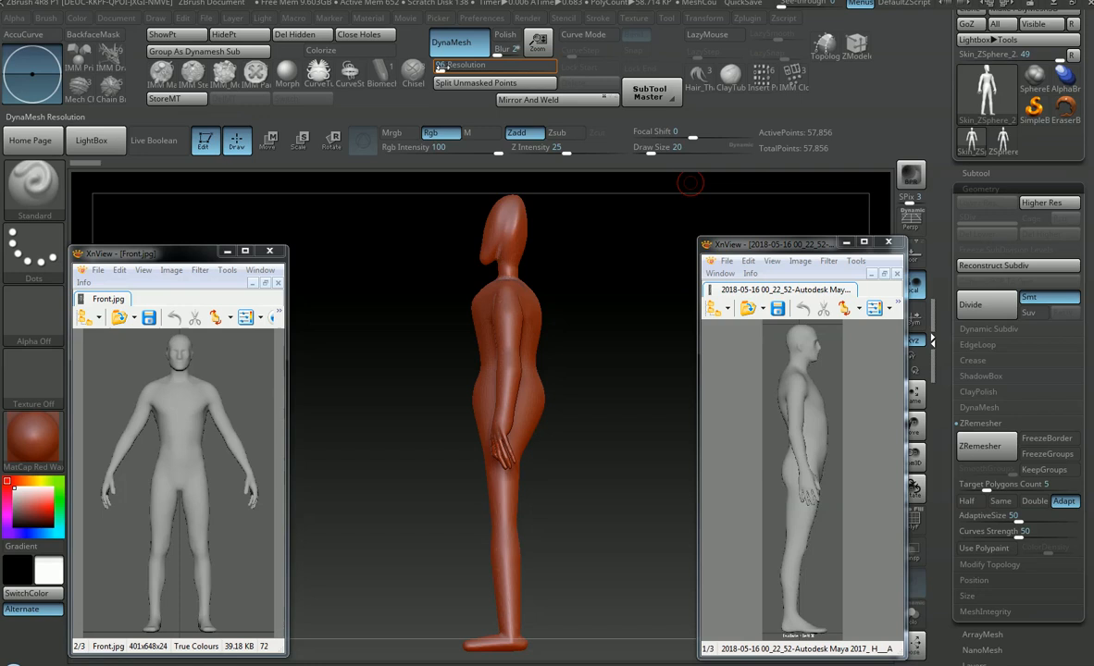
Step: Set the DynaMesh resolution to 80 and run ZRemesher on the figure with a target polygon count of 5
drag(441, 68, 429, 67)
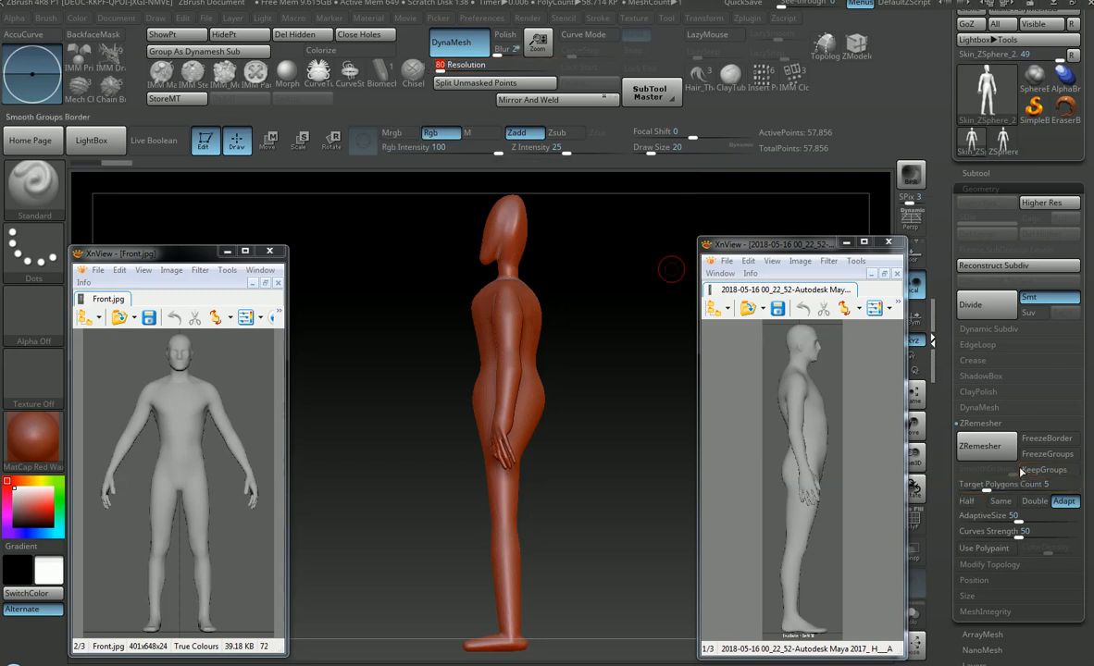
drag(530, 232, 686, 308)
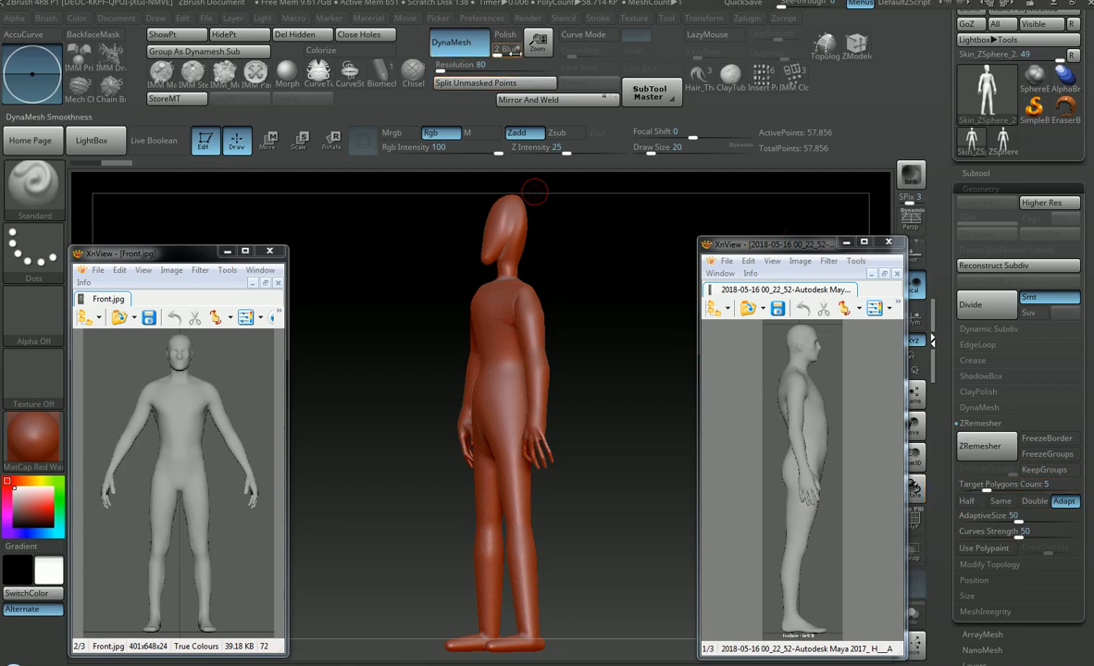
click(1011, 449)
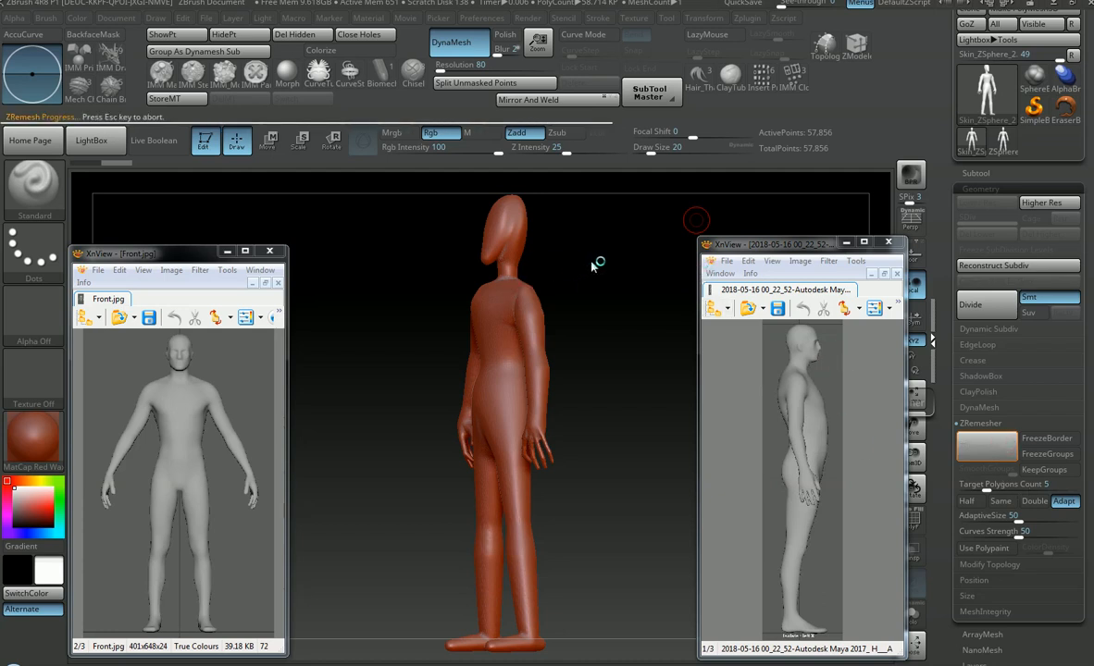
Step: Inspect the remeshed figure's wireframe and surface from the side
drag(546, 281, 587, 285)
right_drag(637, 362, 650, 312)
key(shift+f)
alt+right_drag(582, 529, 622, 500)
ctrl+right_drag(592, 417, 603, 347)
right_drag(630, 417, 614, 358)
key(shift+f)
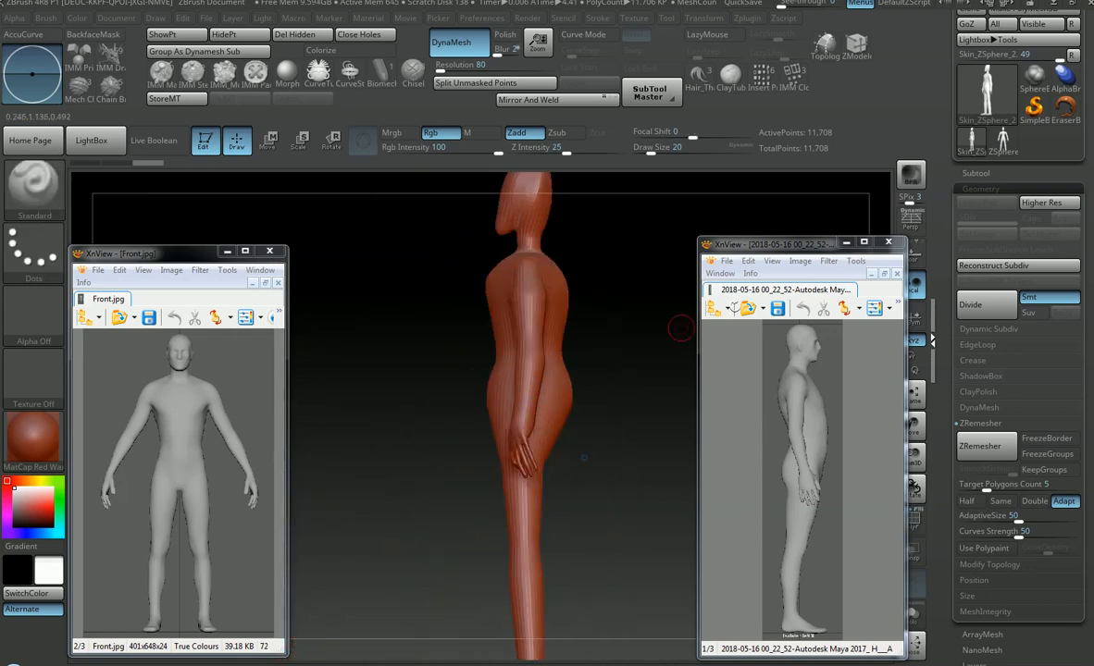
alt+right_drag(709, 231, 675, 351)
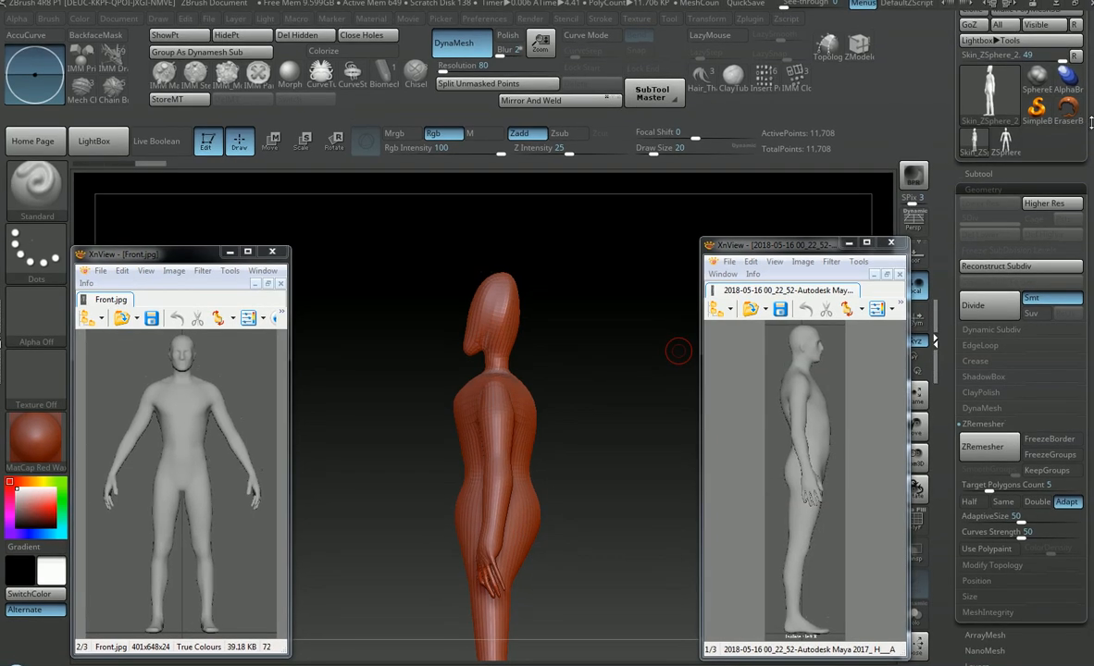
Step: Save the remeshed figure as the tool Skin_ZSphere_4 in the _Temp_model2_week5 folder
scroll(1073, 102, up, 2)
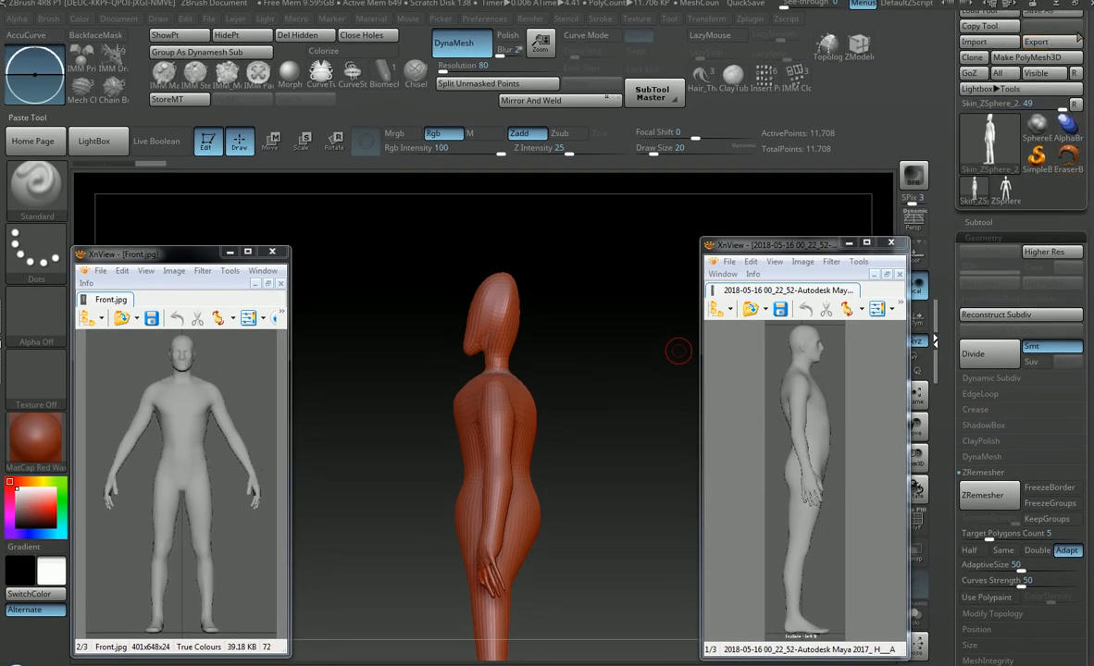
drag(1086, 25, 1086, 56)
click(1051, 42)
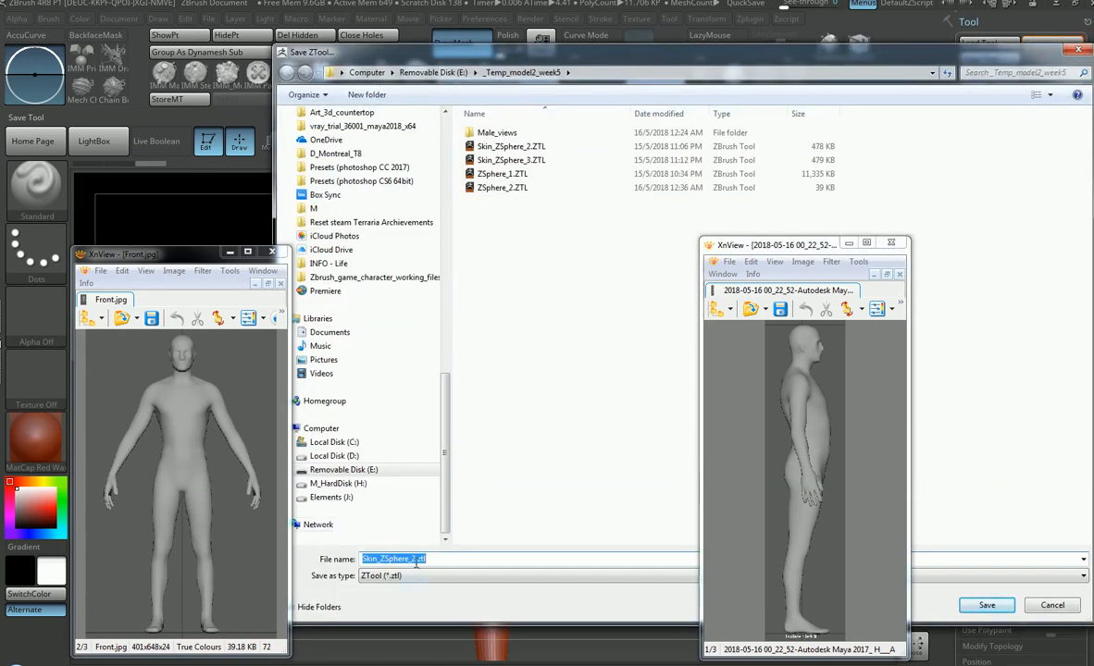
key(Return)
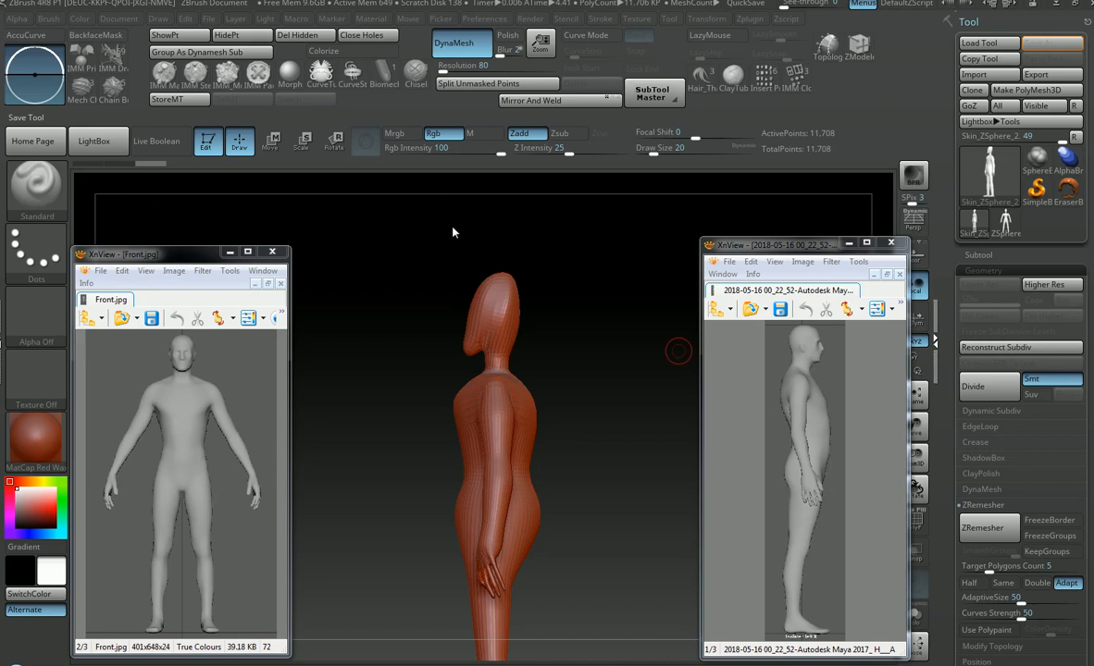
Step: Check the figure's polygon density in wireframe, and run ZRemesher again with the Half option to reduce it
shift+drag(685, 346, 545, 256)
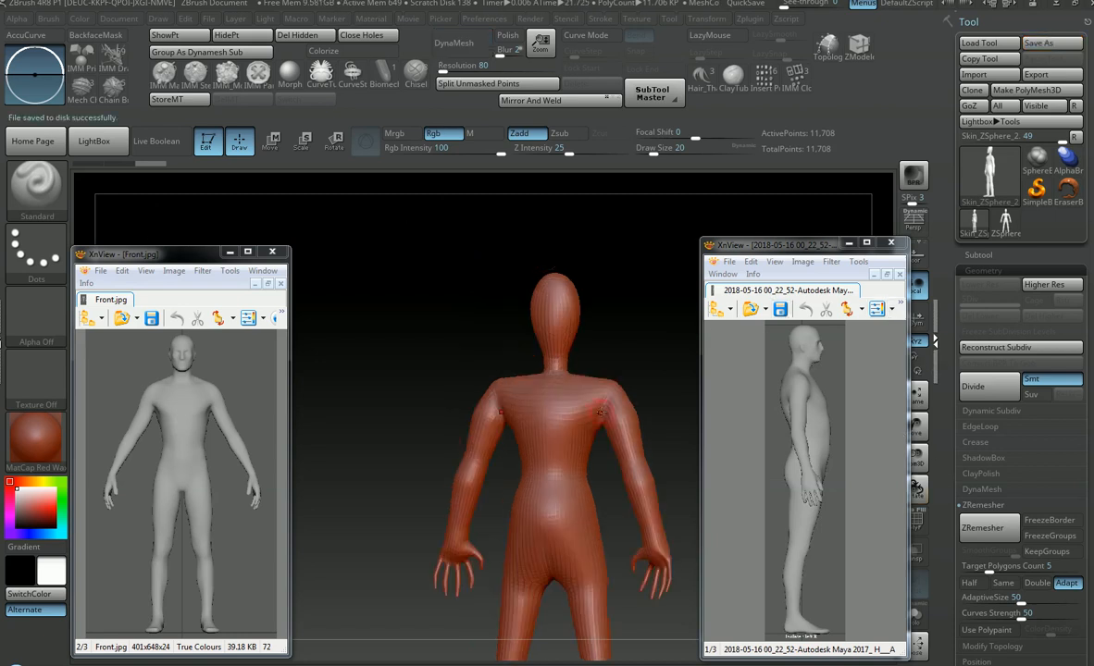
alt+right_drag(613, 398, 621, 353)
alt+drag(621, 352, 502, 332)
alt+right_drag(520, 327, 550, 356)
ctrl+right_drag(550, 356, 486, 301)
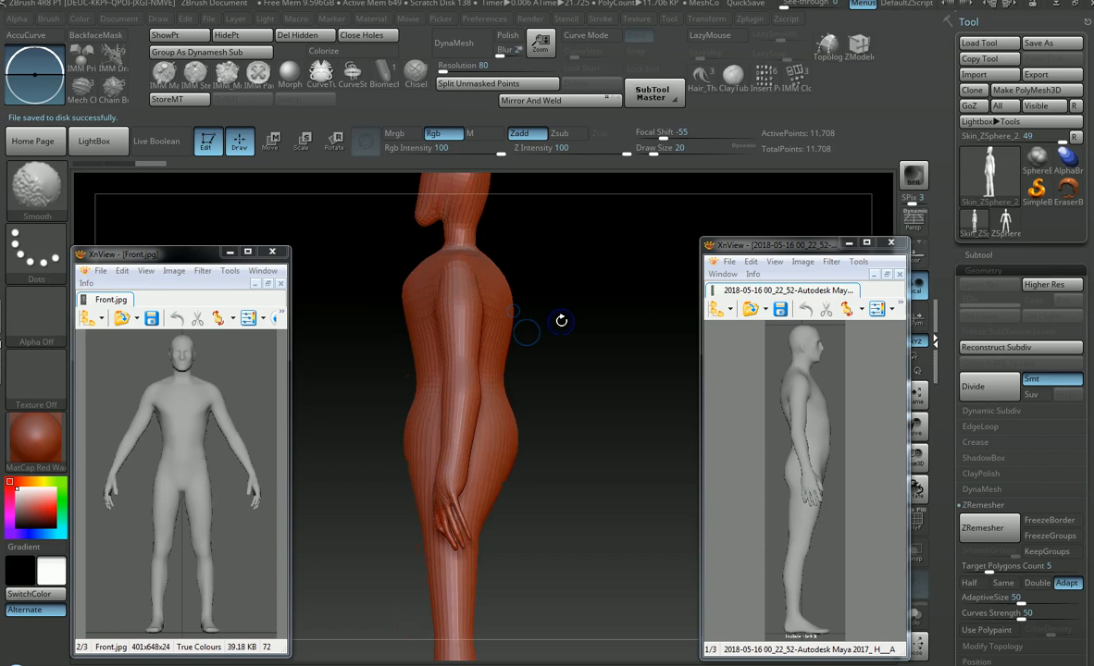
key(shift+f)
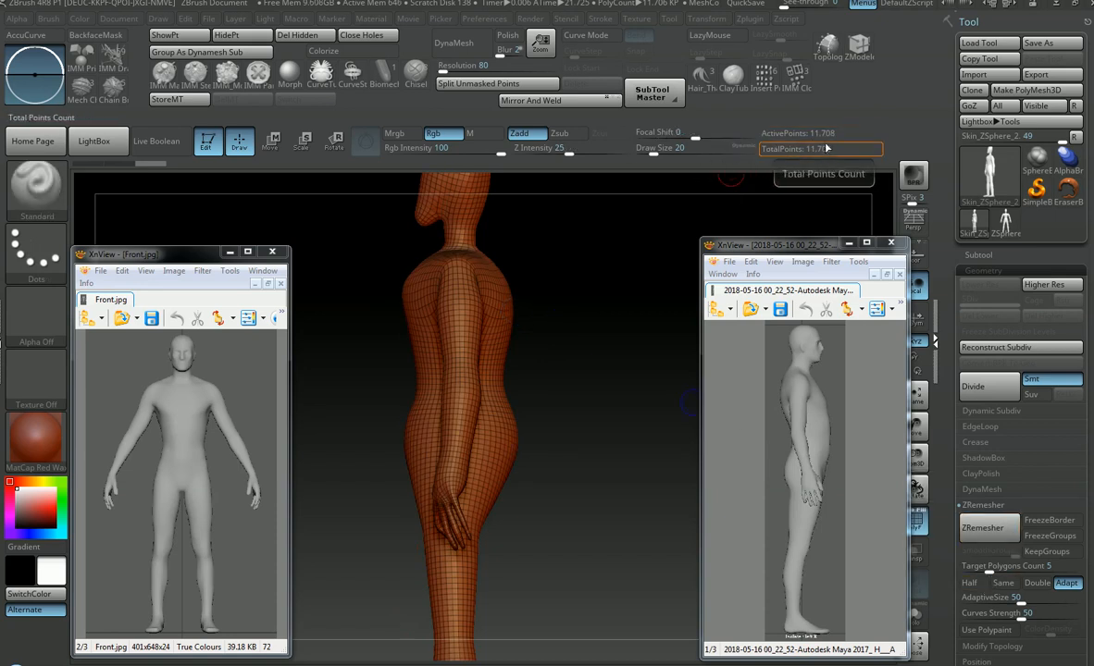
drag(642, 369, 678, 371)
click(969, 583)
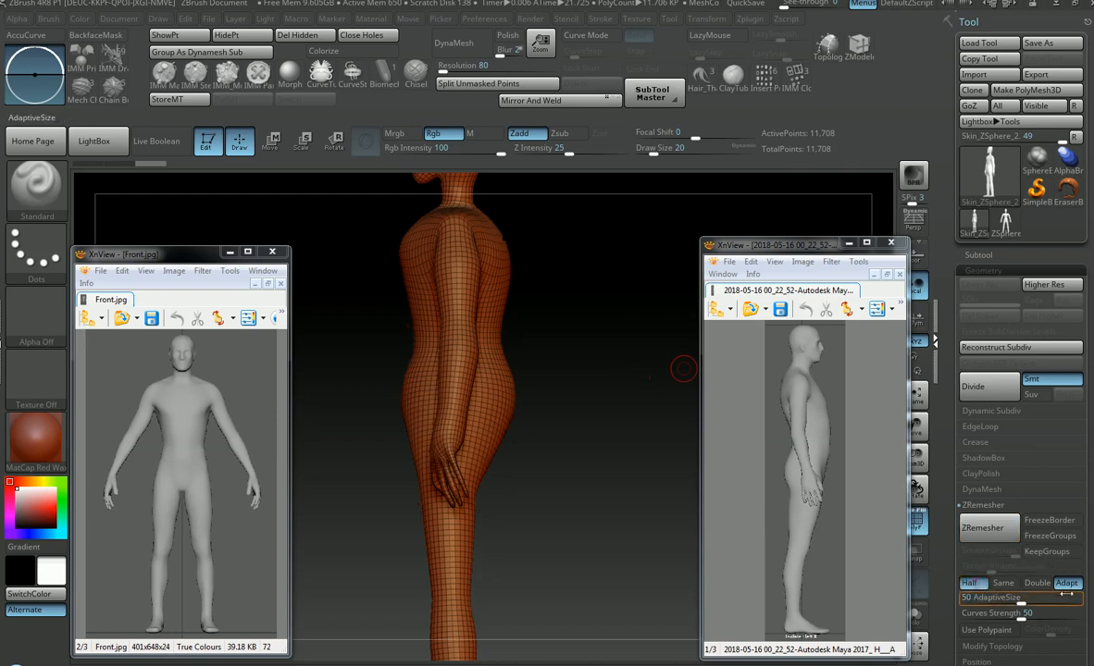
click(982, 528)
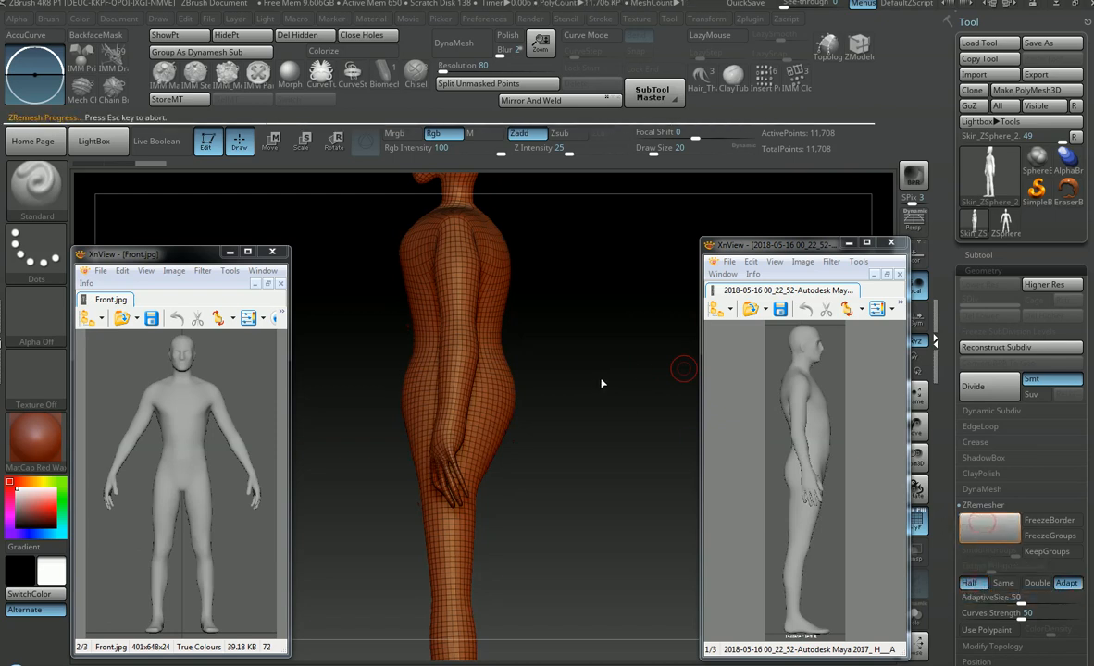
Step: Inspect the reduced mesh's edge flow on the torso, arms and hands, and check its point count
mouse_move(555, 361)
right_down()
mouse_move(659, 370)
mouse_move(481, 399)
right_up()
ctrl+right_drag(481, 399, 566, 270)
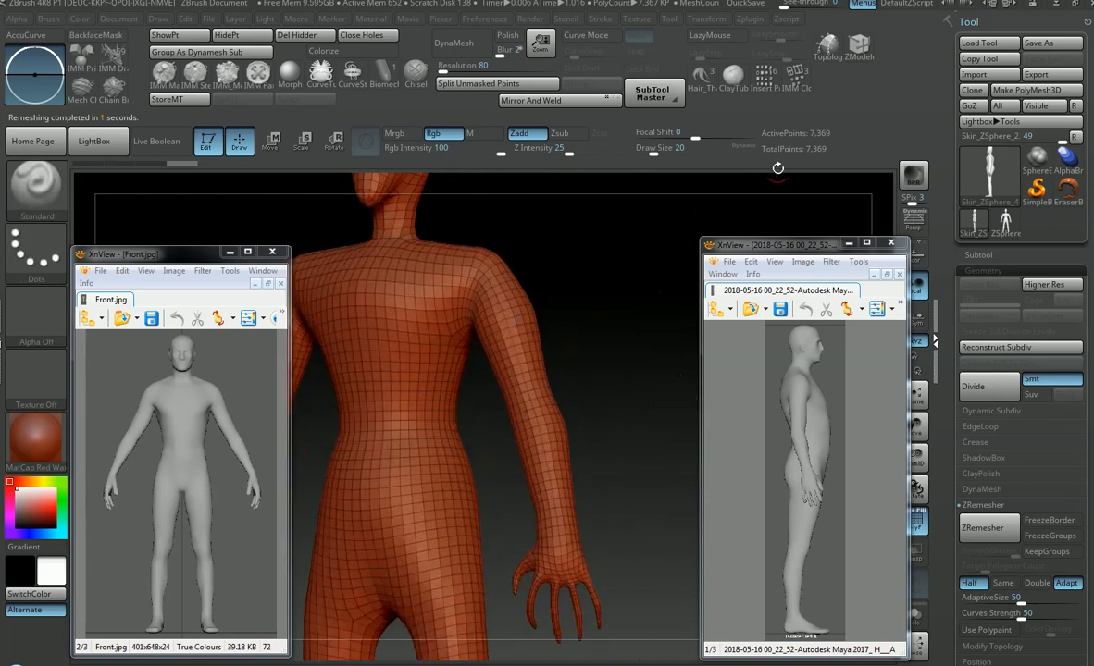
right_drag(687, 361, 548, 428)
key(shift+f)
alt+right_drag(559, 283, 622, 355)
key(shift+f)
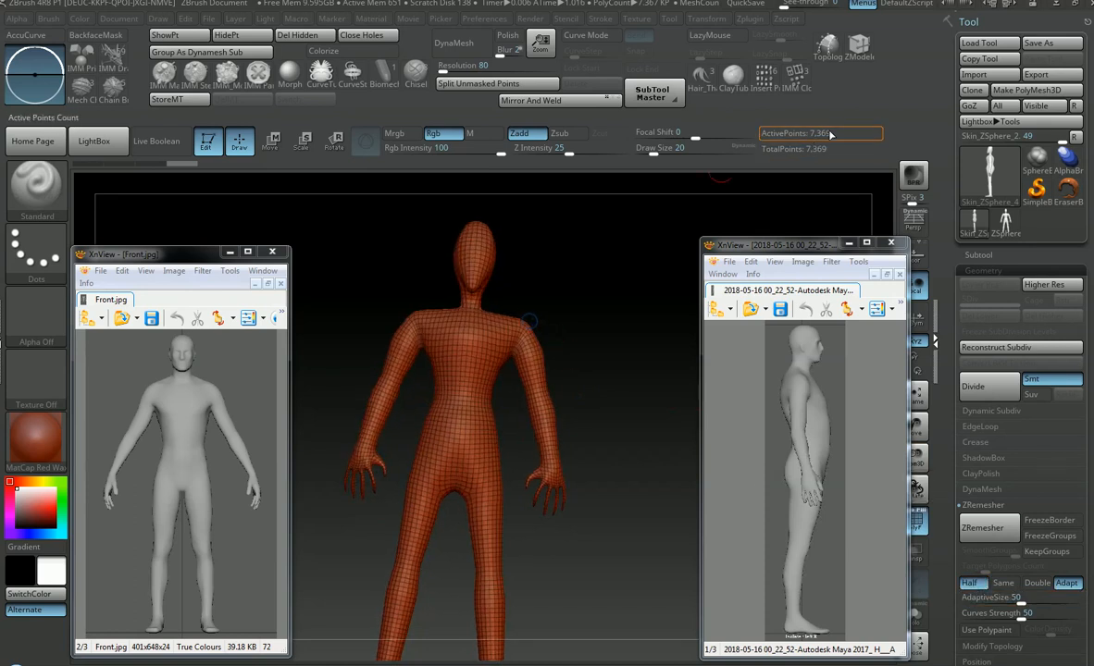
right_drag(581, 409, 569, 403)
key(shift+f)
Step: Select the SnakeHook brush and set its draw size to 90 with the figure in side view
mouse_move(527, 332)
alt+right_down()
mouse_move(592, 330)
mouse_move(601, 359)
mouse_move(551, 327)
mouse_move(554, 349)
alt+right_up()
mouse_move(553, 350)
alt+right_down()
mouse_move(606, 326)
mouse_move(489, 329)
mouse_move(506, 324)
alt+right_up()
mouse_move(506, 323)
ctrl+right_down()
mouse_move(508, 341)
mouse_move(535, 357)
mouse_move(566, 402)
mouse_move(557, 332)
ctrl+right_up()
key(b)
key(s)
key(h)
key(s)
drag(560, 336, 586, 339)
right_drag(504, 362, 652, 352)
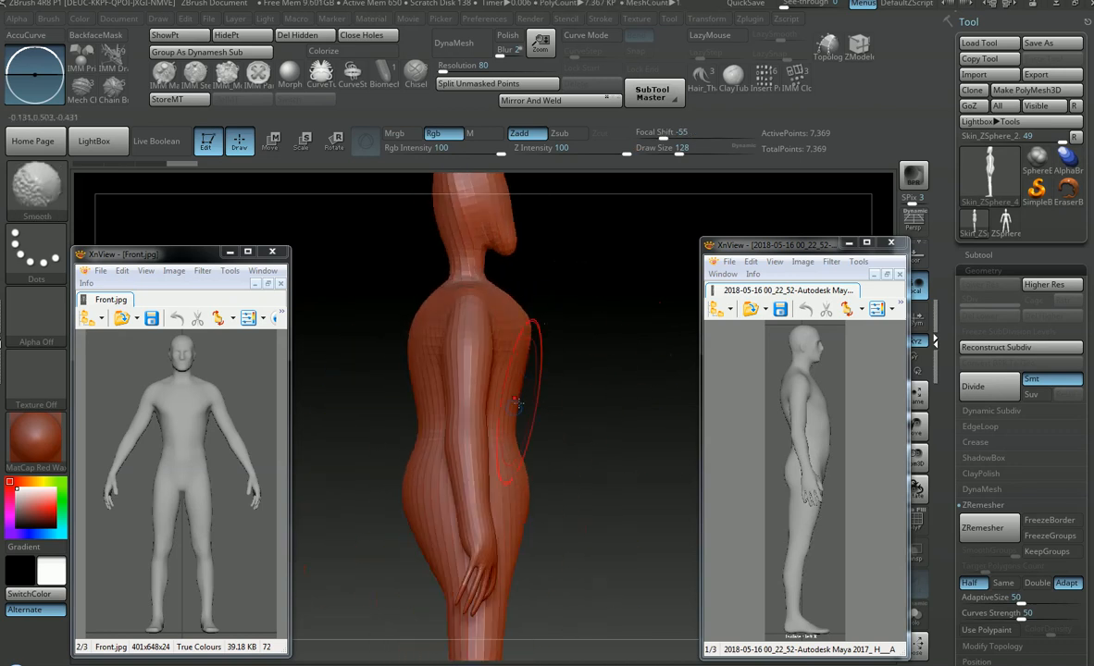
alt+right_drag(552, 333, 536, 333)
key(s)
drag(506, 318, 501, 317)
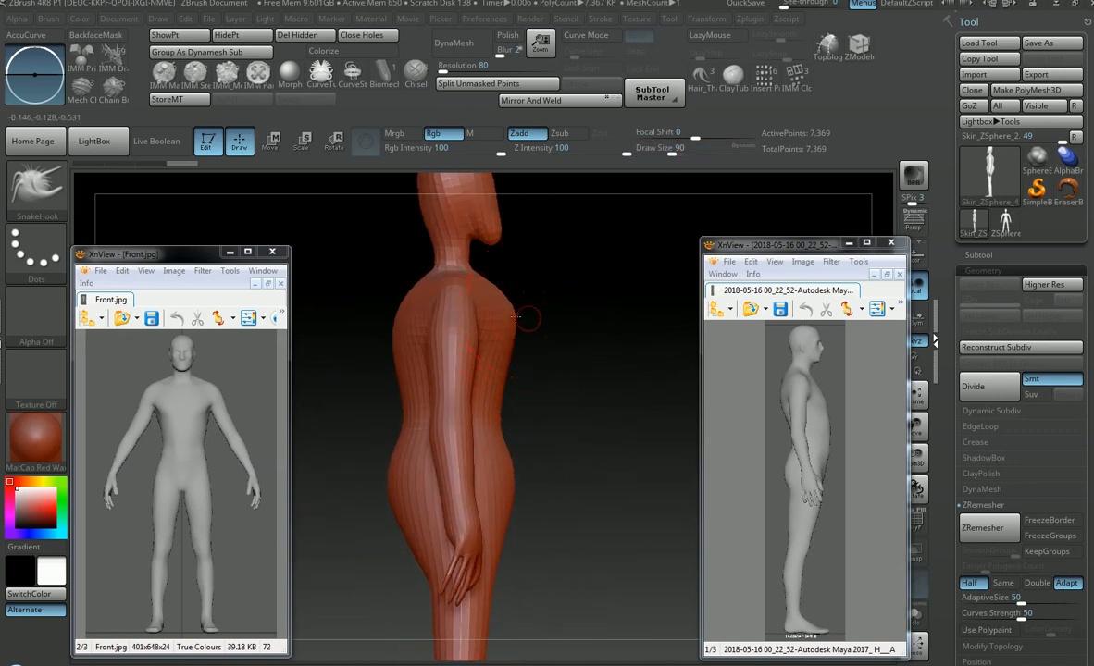
Step: Reshape the chest and belly profile in side view with the SnakeHook brush at draw size 108
key(s)
click(501, 414)
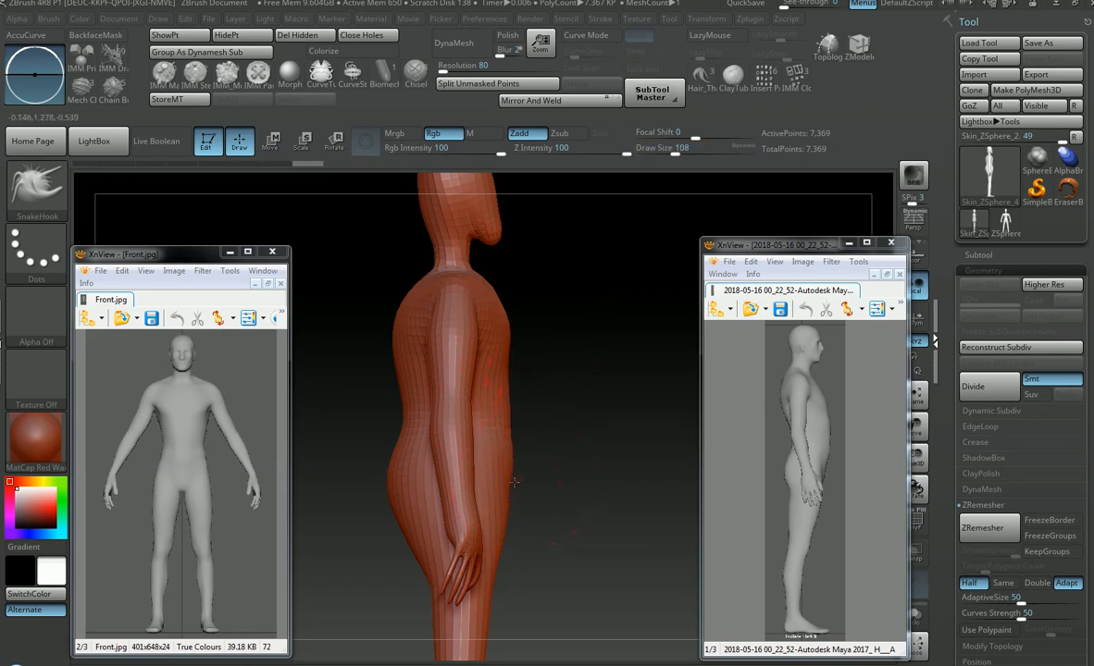
mouse_move(508, 546)
mouse_down()
mouse_move(544, 510)
mouse_move(506, 498)
mouse_up()
key(s)
mouse_move(555, 445)
alt+mouse_down()
mouse_move(574, 410)
mouse_move(567, 398)
alt+mouse_up()
Step: Reshape the back and lower-back curve in side view with the SnakeHook brush, starting at draw size 124
key(s)
drag(473, 436, 480, 436)
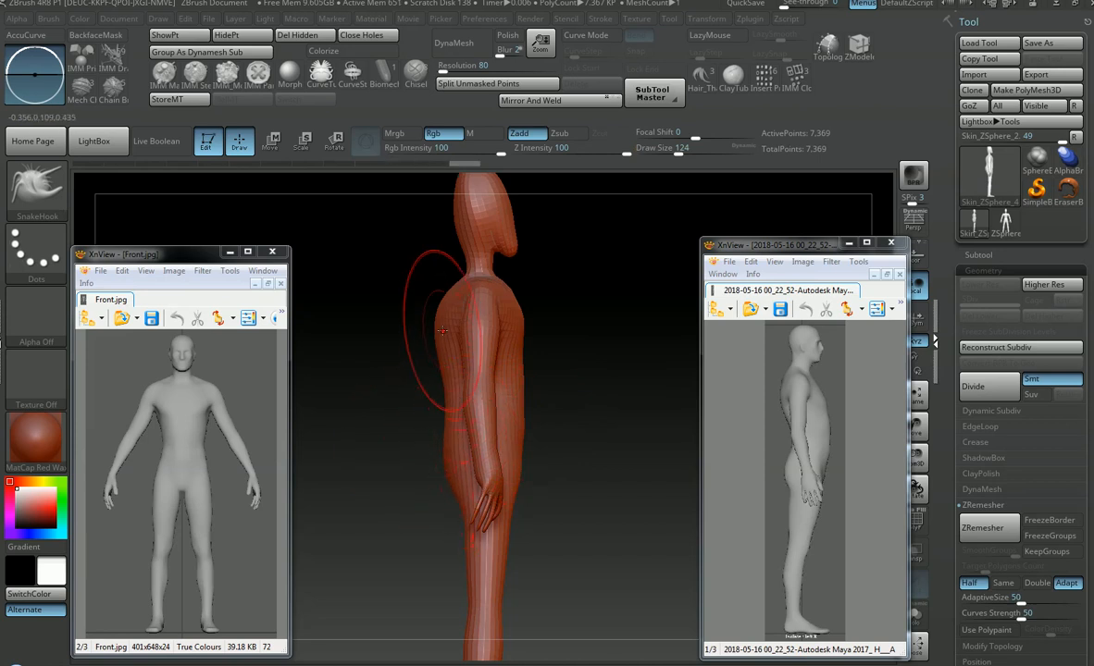
mouse_move(442, 388)
mouse_down()
mouse_move(457, 428)
mouse_move(449, 448)
mouse_up()
key(s)
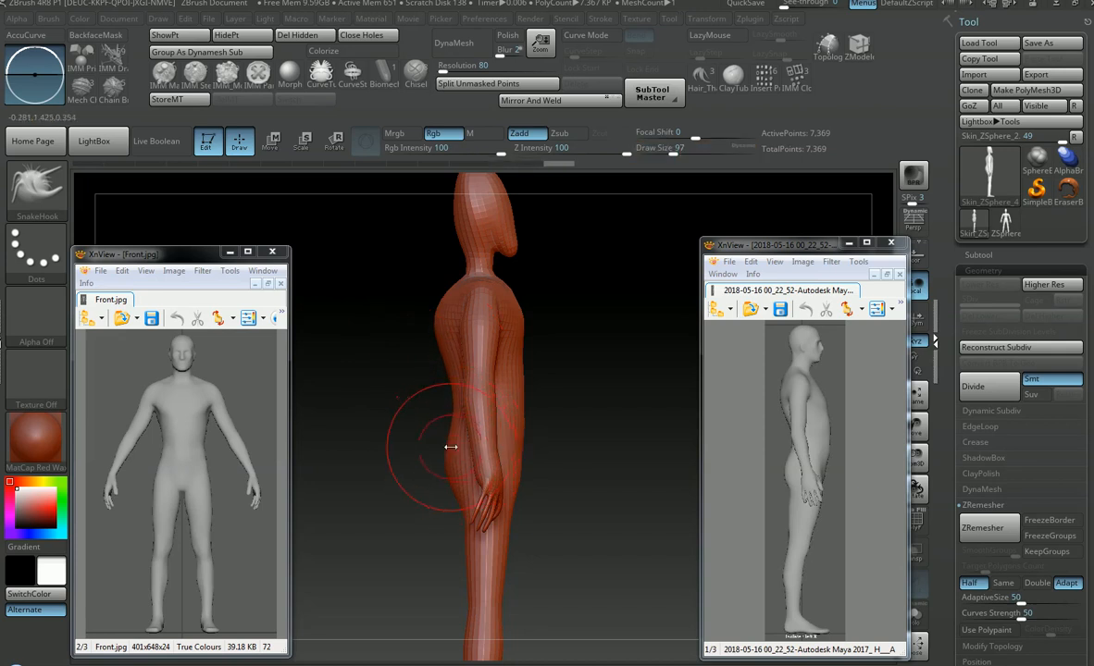
Step: Pull out the back of the neck toward the upper back with the SnakeHook brush at draw size 54
key(s)
drag(459, 250, 432, 249)
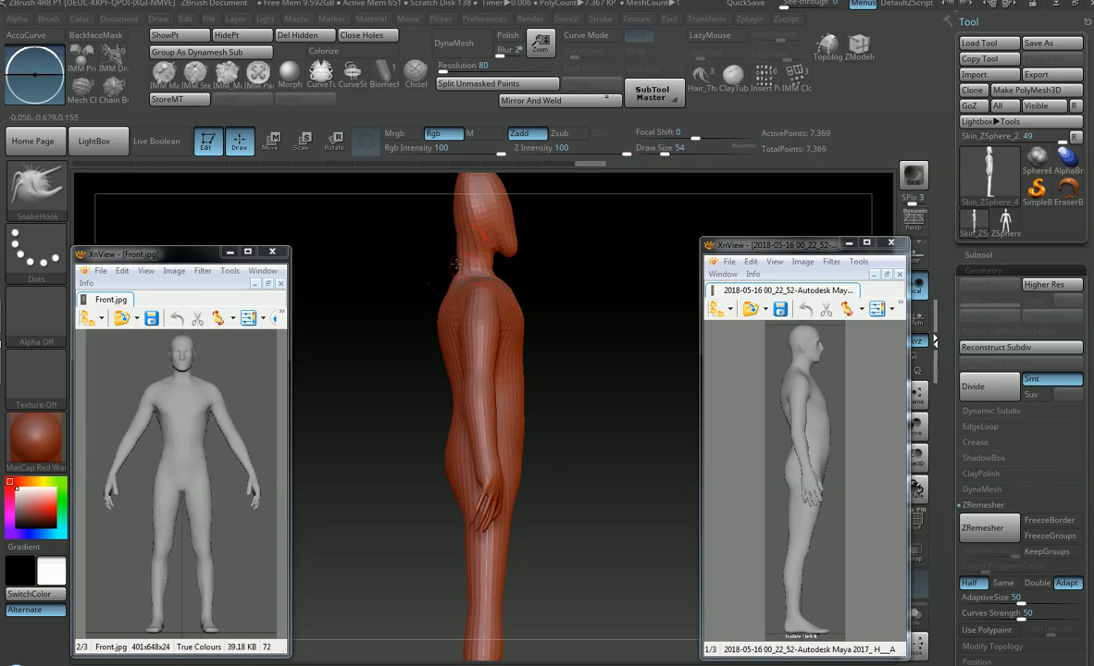
alt+drag(451, 263, 456, 289)
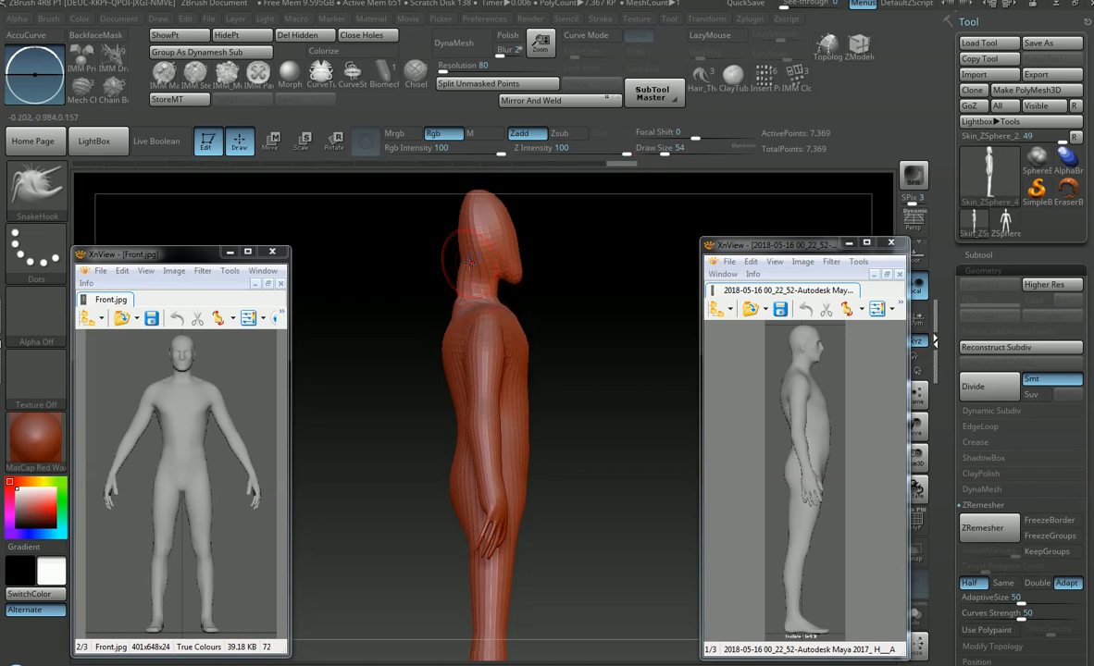
key(s)
drag(481, 340, 492, 340)
key(s)
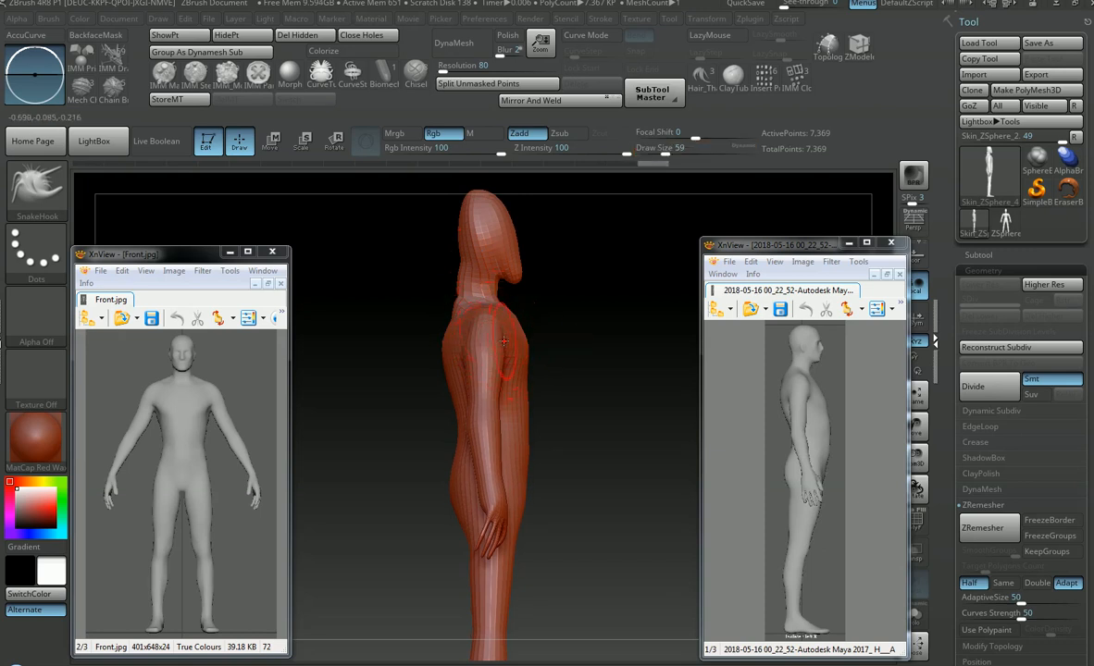
mouse_move(448, 265)
alt+mouse_down()
mouse_move(450, 296)
mouse_move(481, 296)
mouse_move(457, 250)
alt+mouse_up()
key(s)
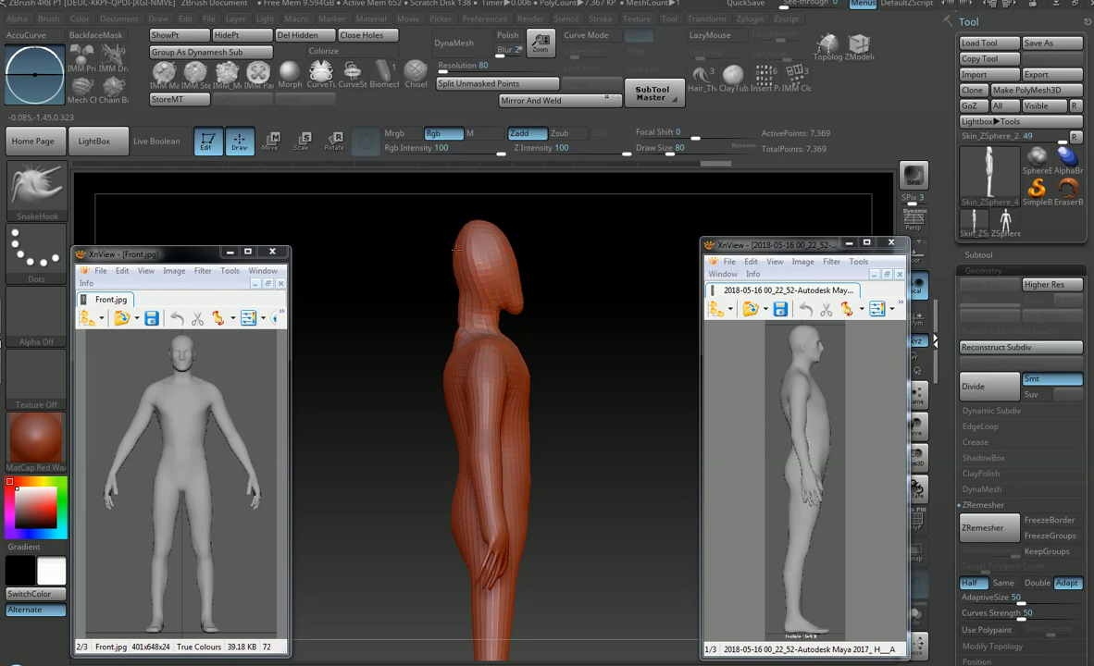
drag(544, 270, 465, 268)
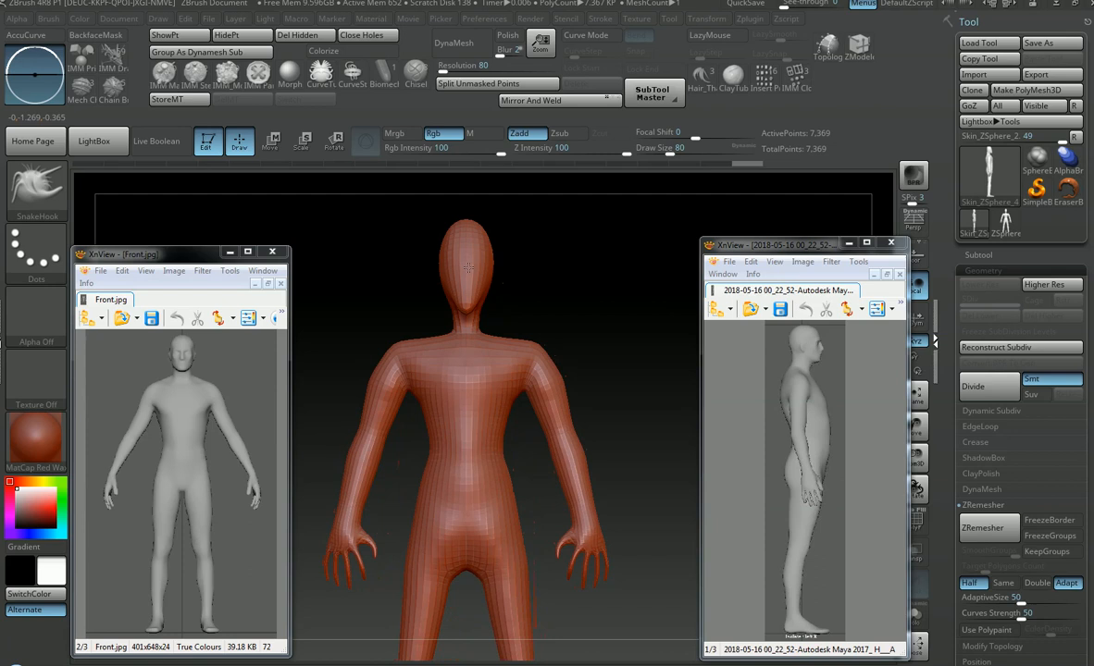
Step: Shape the shoulder slopes and armpits in front view with the SnakeHook brush at draw sizes 59 and 41
key(s)
drag(492, 332, 530, 340)
alt+right_drag(538, 360, 544, 342)
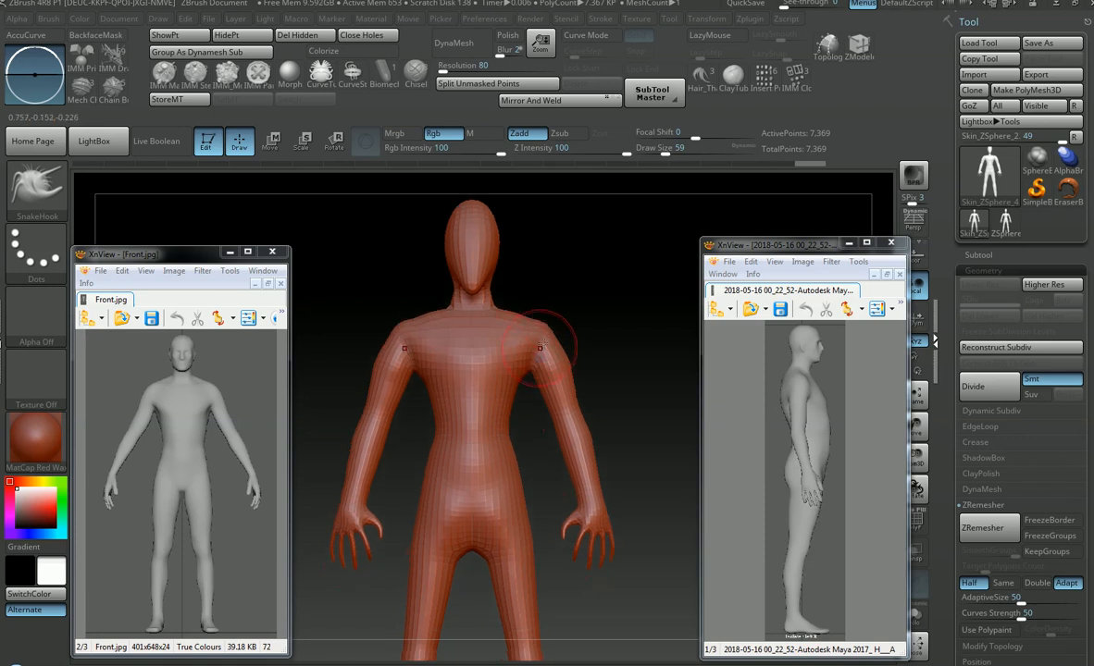
drag(523, 376, 524, 387)
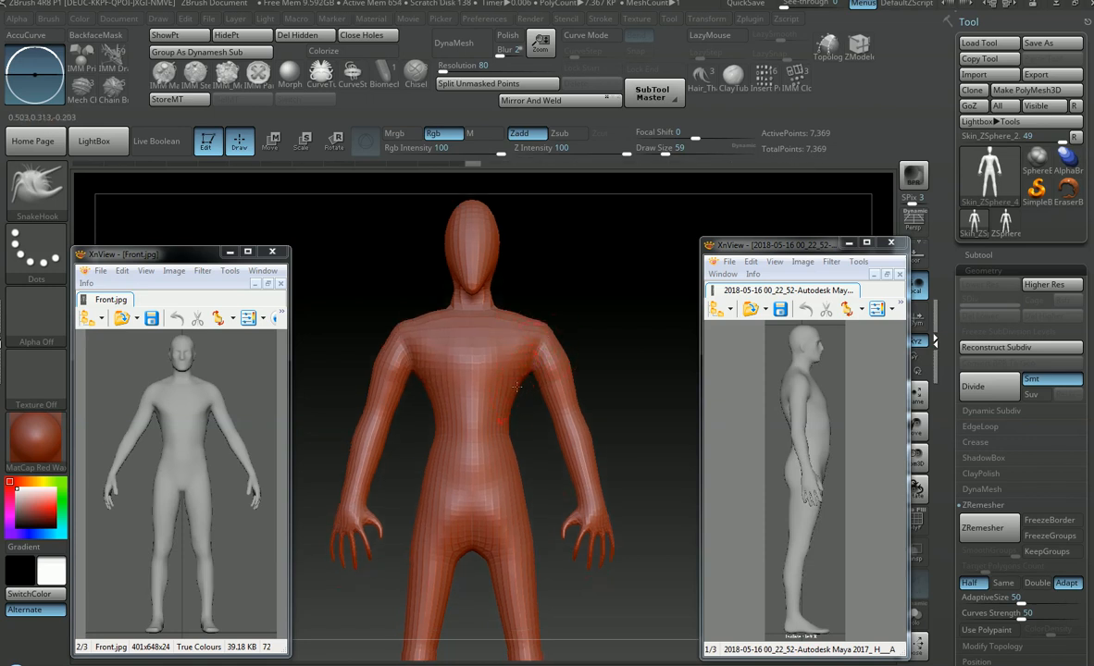
key(s)
drag(533, 385, 533, 385)
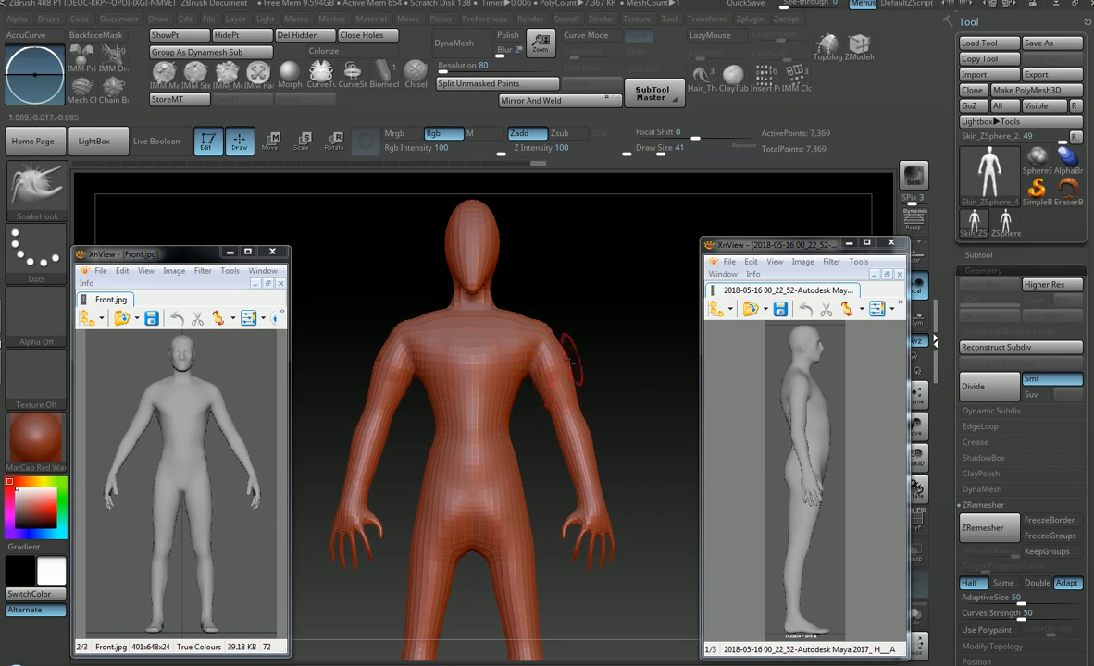
Step: Refine the shoulders, neck and head outline in front view with the SnakeHook brush at draw sizes 49 and 87
key(s)
mouse_move(582, 298)
mouse_down()
mouse_move(533, 316)
mouse_move(499, 285)
mouse_up()
key(s)
key(s)
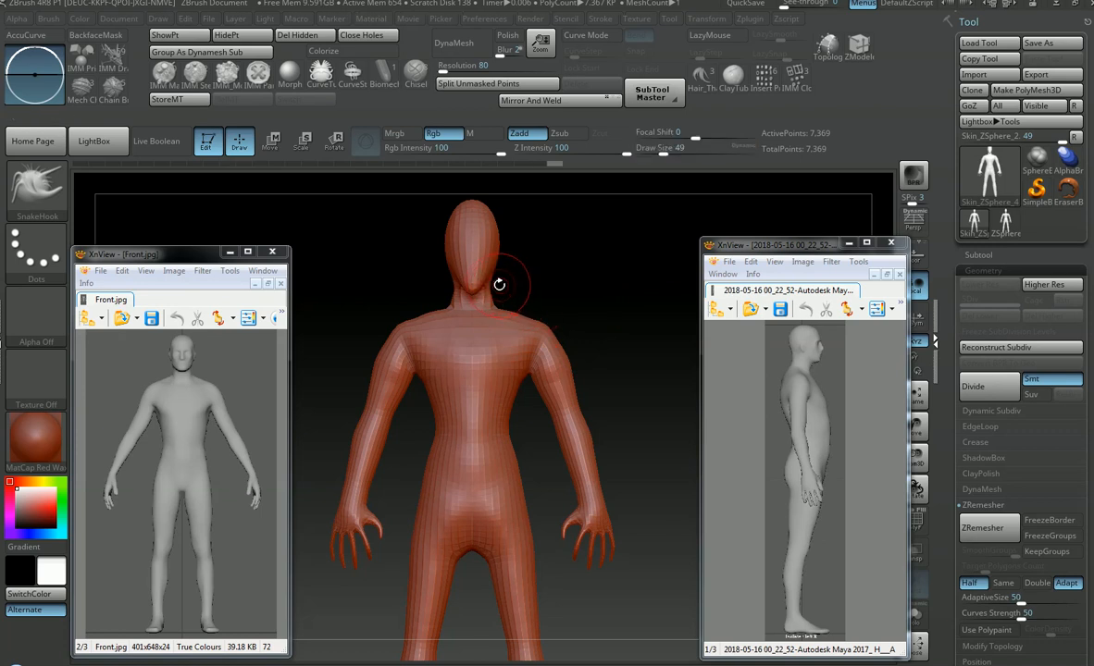
mouse_move(516, 224)
alt+mouse_down()
mouse_move(513, 271)
mouse_move(523, 262)
mouse_move(474, 247)
alt+mouse_up()
key(s)
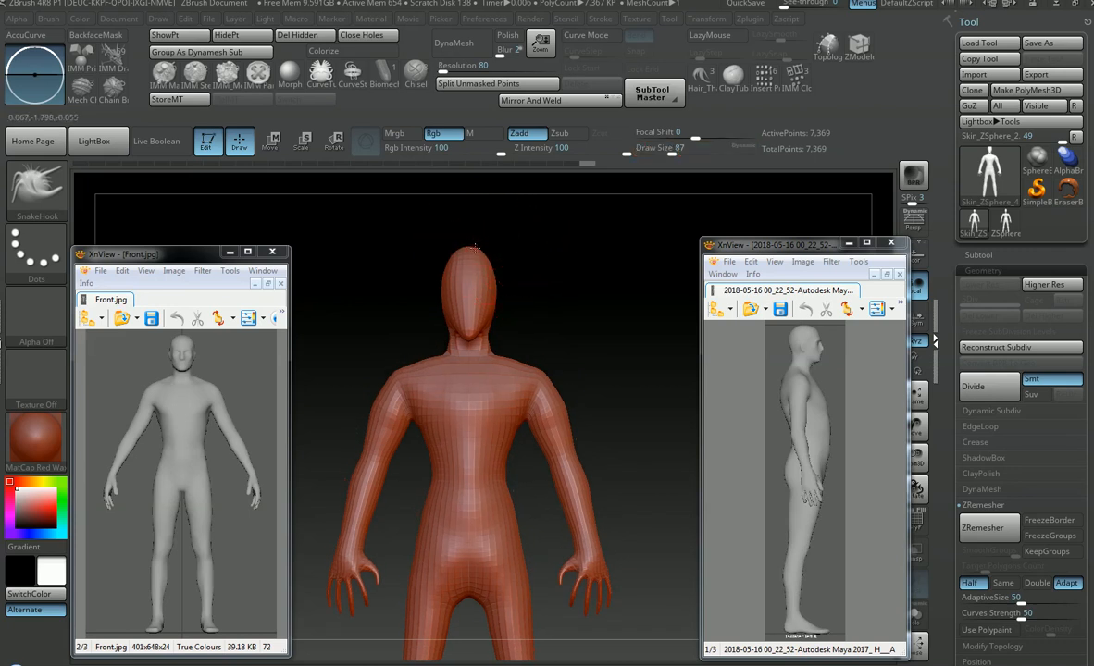
Step: Widen the head and thicken the neck with the Inflat brush at draw size 87
mouse_move(518, 287)
mouse_down()
mouse_move(540, 299)
mouse_move(528, 307)
mouse_move(499, 285)
mouse_up()
key(b)
key(i)
key(n)
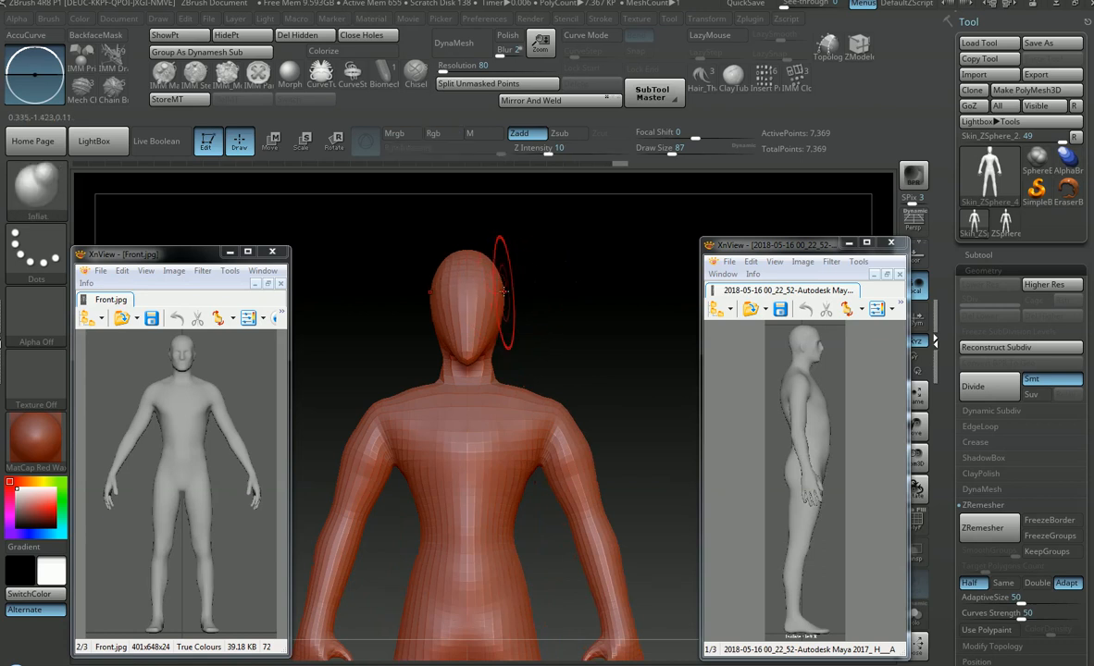
alt+right_drag(537, 402, 541, 371)
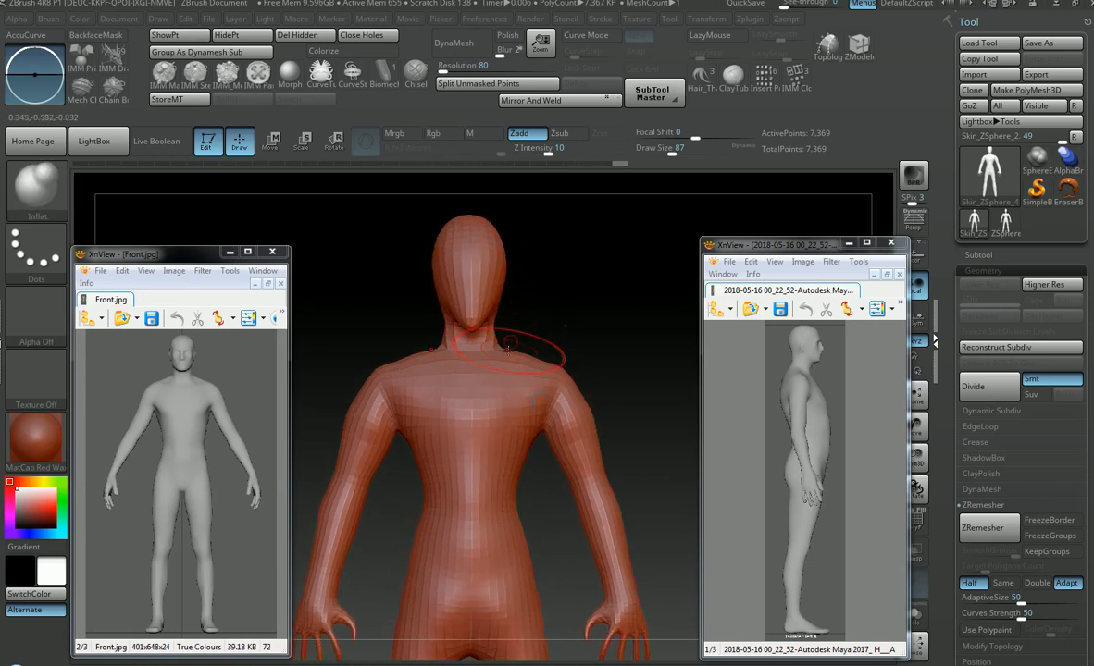
Step: Smooth the upper back and add volume around the shoulder blades with the Inflat brush at draw size 87
mouse_move(509, 348)
right_down()
mouse_move(605, 349)
mouse_move(578, 374)
mouse_move(525, 363)
mouse_move(475, 377)
mouse_move(480, 356)
right_up()
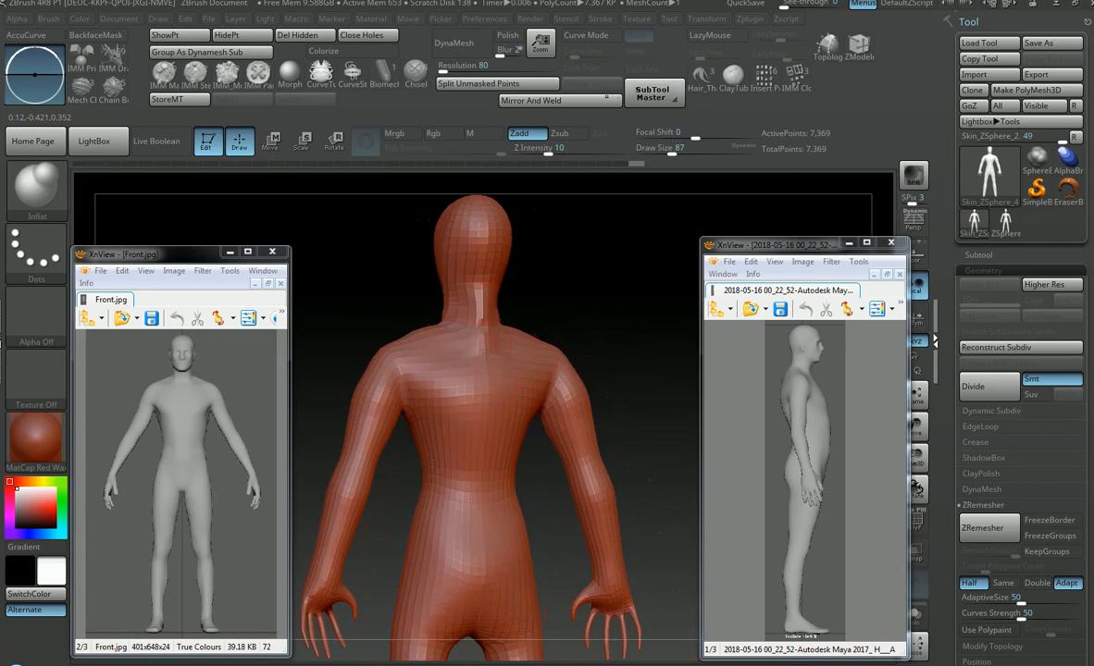
key(shift)
mouse_move(549, 362)
ctrl+right_down()
mouse_move(507, 346)
mouse_move(513, 298)
mouse_move(533, 294)
mouse_move(520, 344)
ctrl+right_up()
mouse_move(452, 252)
ctrl+right_down()
mouse_move(519, 307)
mouse_move(495, 319)
ctrl+right_up()
key(shift)
right_drag(461, 385, 448, 341)
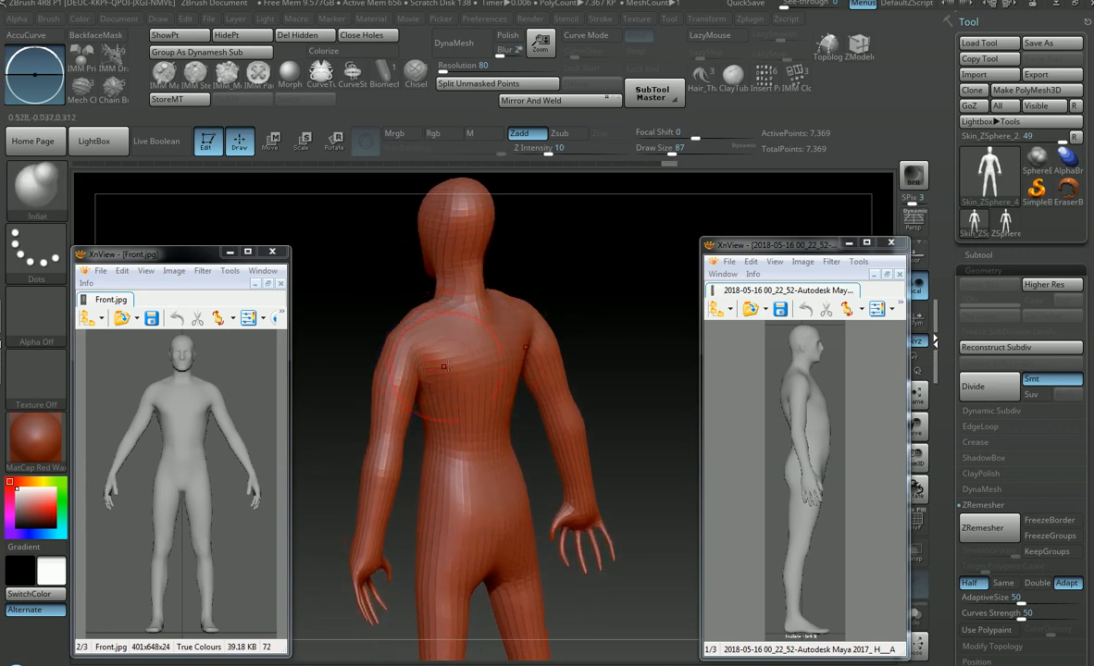
mouse_move(448, 364)
mouse_down()
mouse_move(435, 361)
mouse_move(490, 361)
mouse_up()
key(s)
key(s)
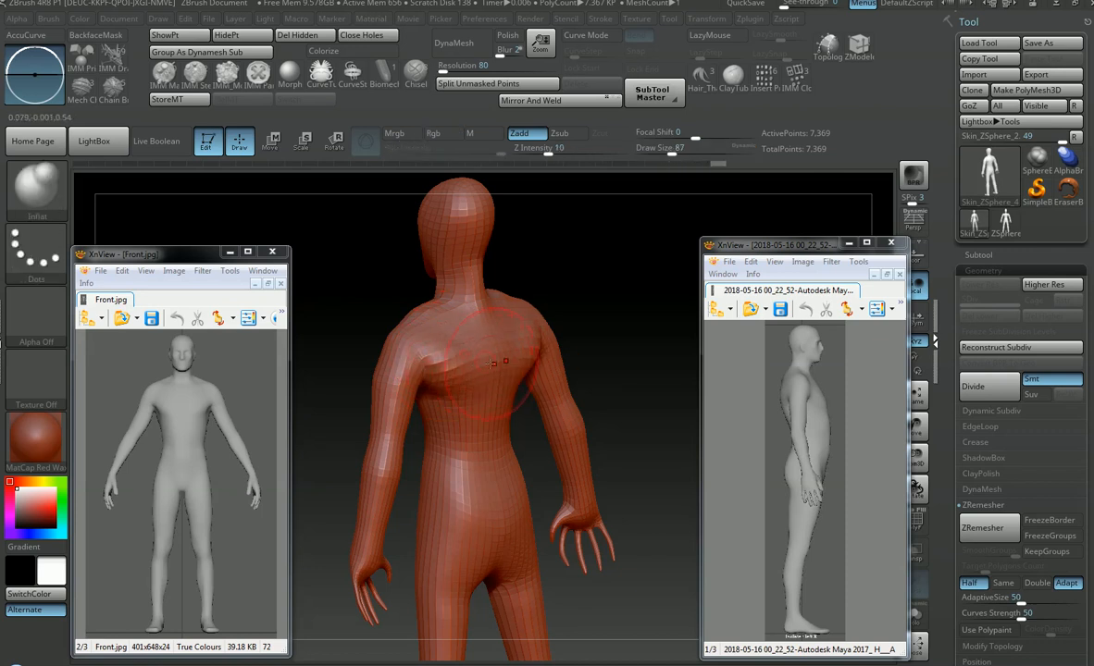
right_drag(500, 371, 476, 334)
right_drag(585, 347, 530, 289)
mouse_move(530, 289)
mouse_down()
mouse_move(544, 316)
mouse_move(531, 320)
mouse_up()
mouse_move(531, 320)
right_down()
mouse_move(585, 287)
mouse_move(456, 309)
mouse_move(447, 295)
mouse_move(544, 325)
mouse_move(437, 343)
right_up()
Step: Reshape the hip and buttock profile in side view with the SnakeHook brush, ending at draw size 80
key(b)
key(s)
key(h)
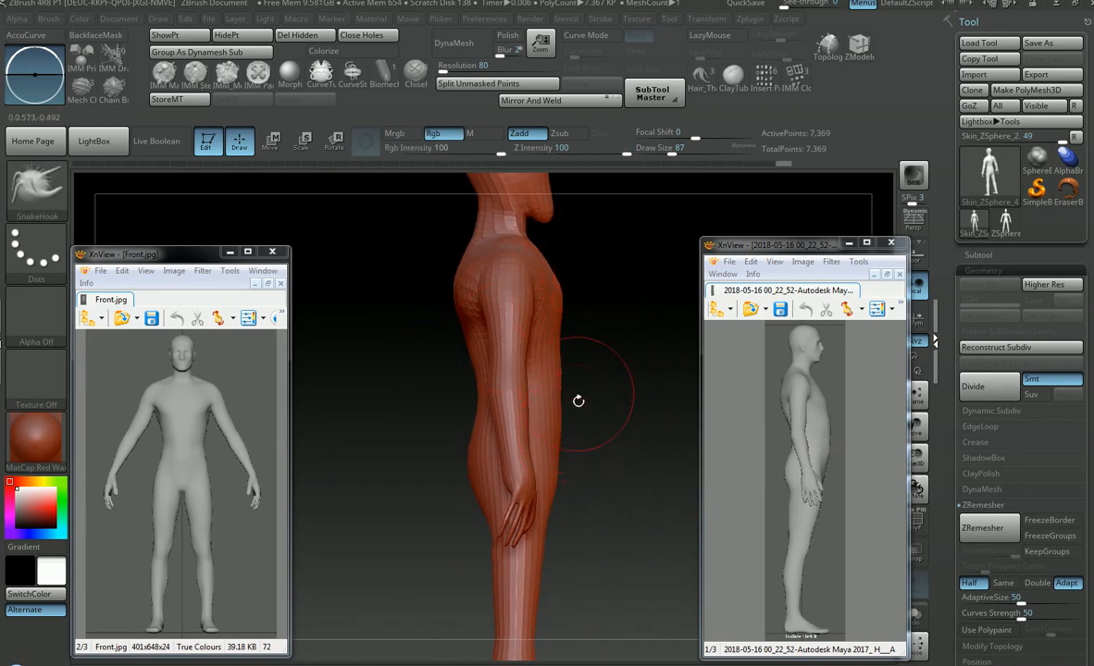
mouse_move(579, 405)
alt+mouse_down()
mouse_move(556, 360)
mouse_move(557, 317)
alt+mouse_up()
key(s)
drag(542, 357, 548, 357)
alt+drag(542, 372, 551, 318)
key(s)
drag(472, 393, 466, 401)
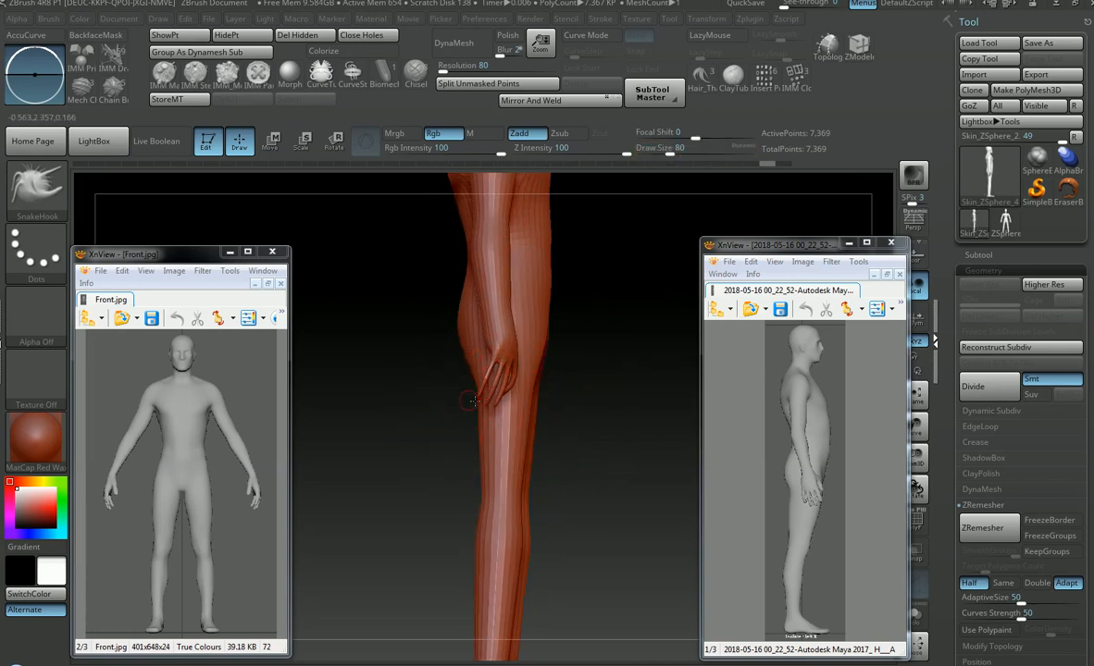
Step: Shape the upper thighs from angled views with the SnakeHook brush at draw sizes 101 and 74
key(space)
mouse_move(562, 336)
mouse_down()
mouse_move(495, 408)
mouse_move(538, 381)
mouse_move(531, 366)
mouse_up()
key(s)
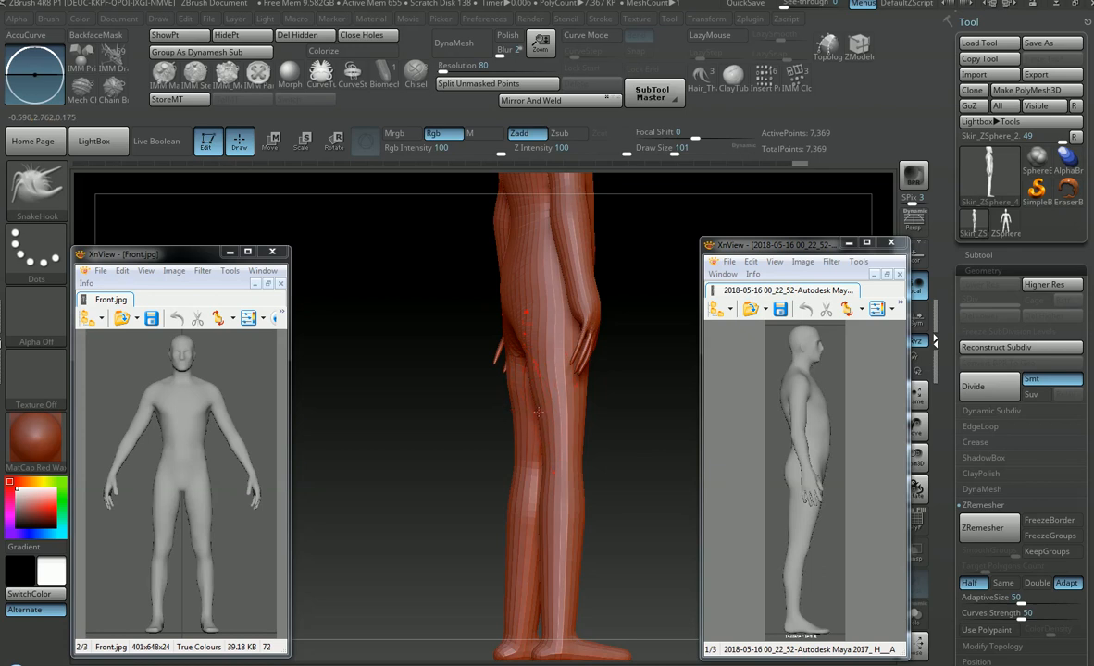
mouse_move(559, 421)
mouse_down()
mouse_move(550, 386)
mouse_move(472, 373)
mouse_move(465, 351)
mouse_move(493, 360)
mouse_up()
key(s)
key(s)
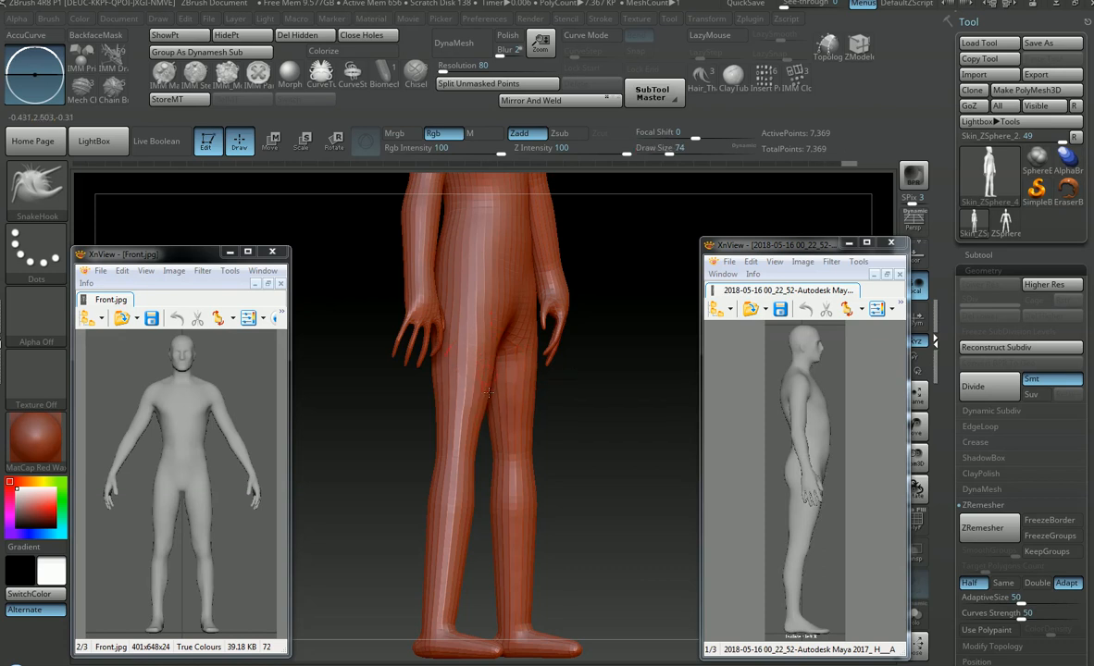
Step: Adjust the groin and front of the thighs with the SnakeHook brush at draw sizes 94 and 90
key(s)
drag(497, 326, 505, 326)
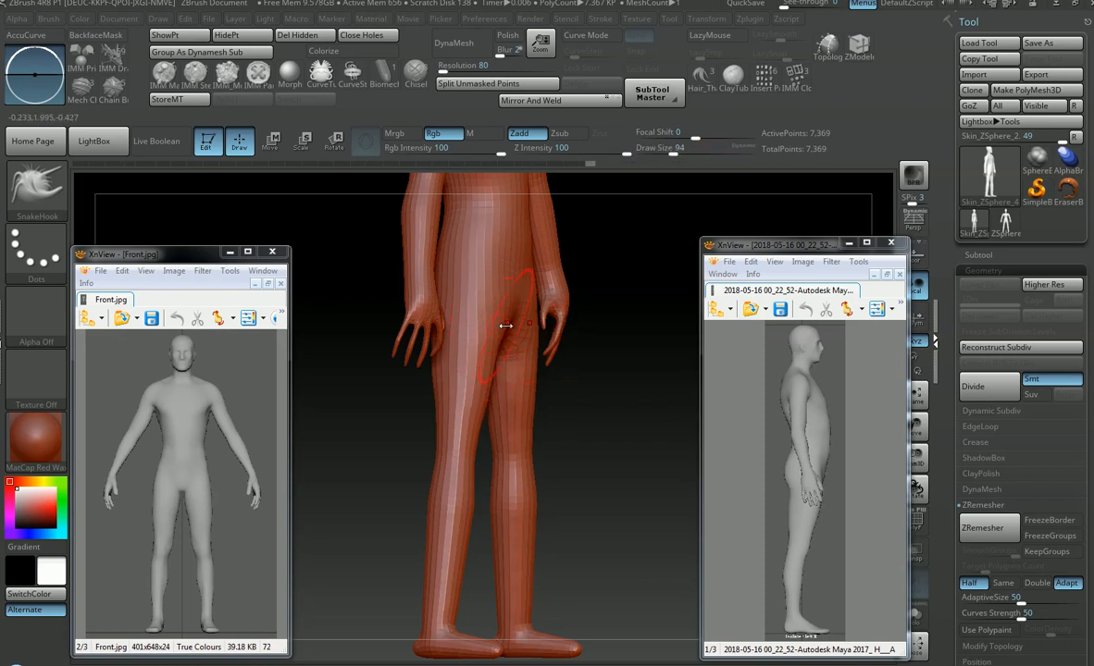
mouse_move(556, 414)
mouse_down()
mouse_move(523, 417)
mouse_move(526, 367)
mouse_move(519, 377)
mouse_move(535, 366)
mouse_move(520, 419)
mouse_up()
key(s)
key(s)
key(s)
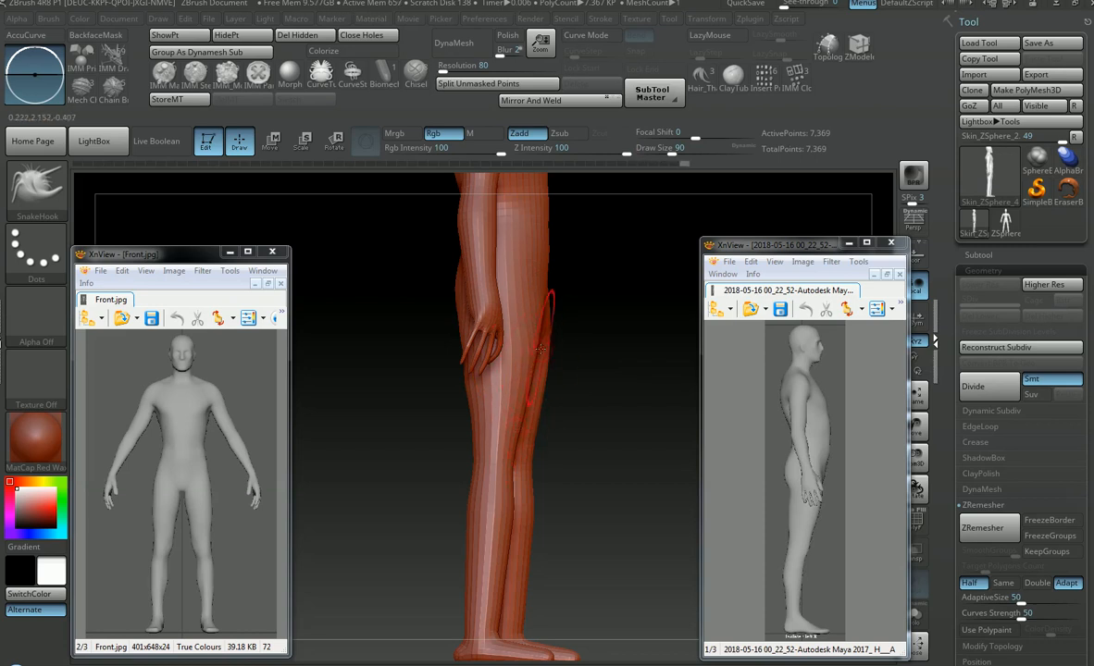
Step: Shape the back of the thigh below the buttock in side view with the SnakeHook brush at draw sizes 77 and 90
right_drag(543, 312, 549, 348)
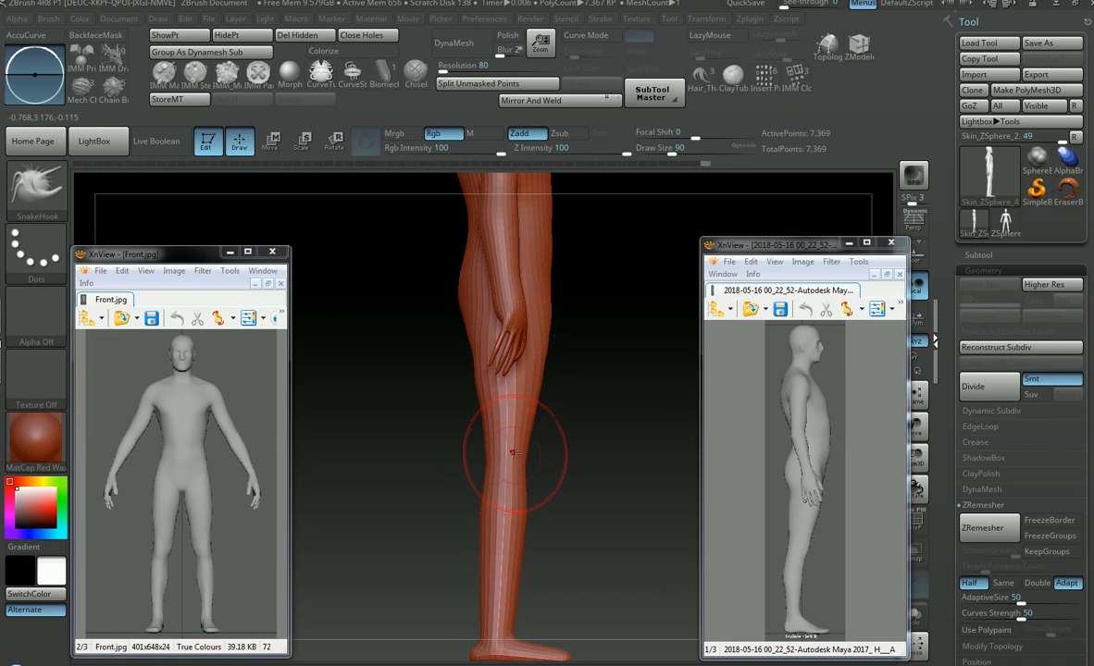
key(s)
drag(490, 421, 483, 415)
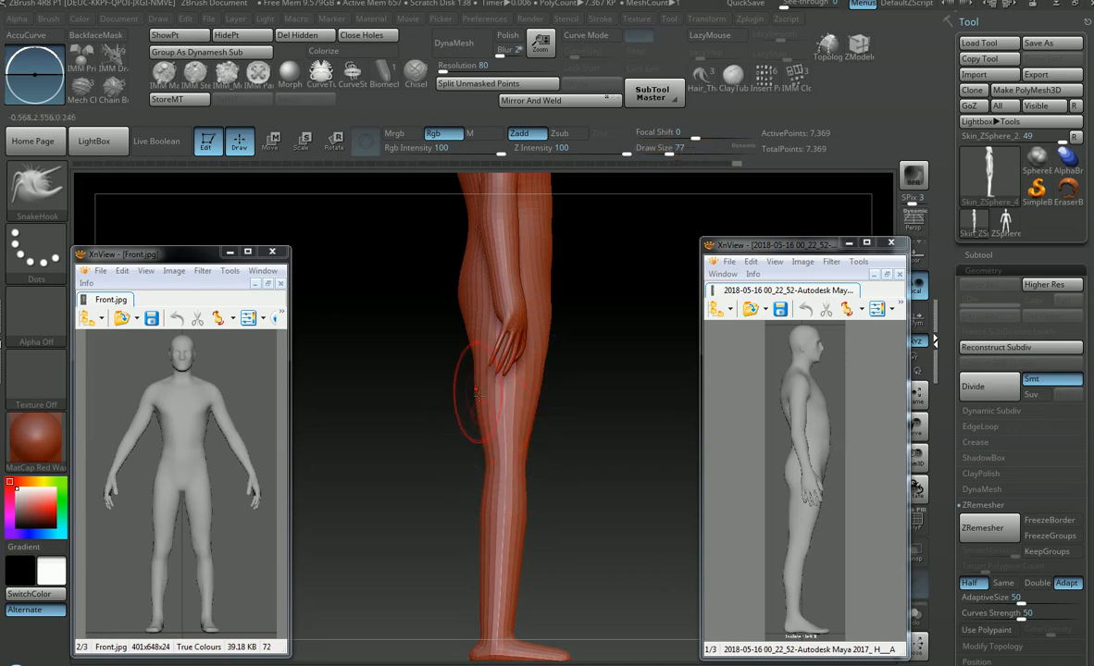
key(s)
drag(476, 347, 468, 352)
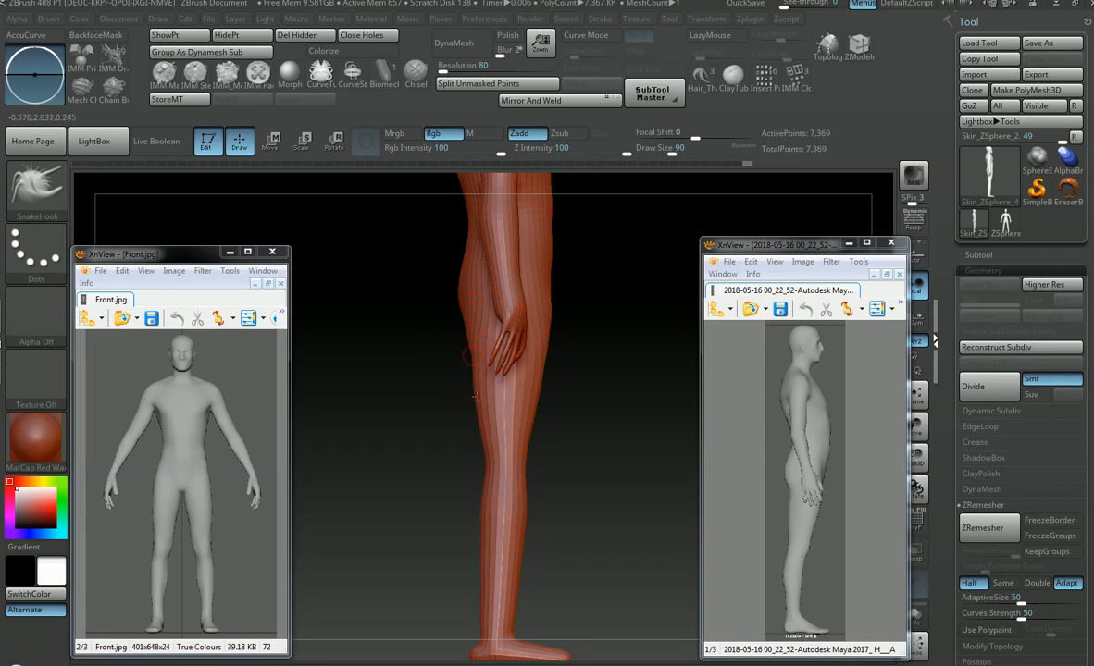
Step: Shape the knee and calf curve in side view with the SnakeHook brush at draw size 65
mouse_move(625, 415)
ctrl+right_down()
mouse_move(577, 398)
mouse_move(530, 449)
mouse_move(541, 399)
mouse_move(610, 401)
mouse_move(562, 403)
mouse_move(606, 425)
mouse_move(510, 456)
ctrl+right_up()
key(s)
drag(466, 473, 459, 471)
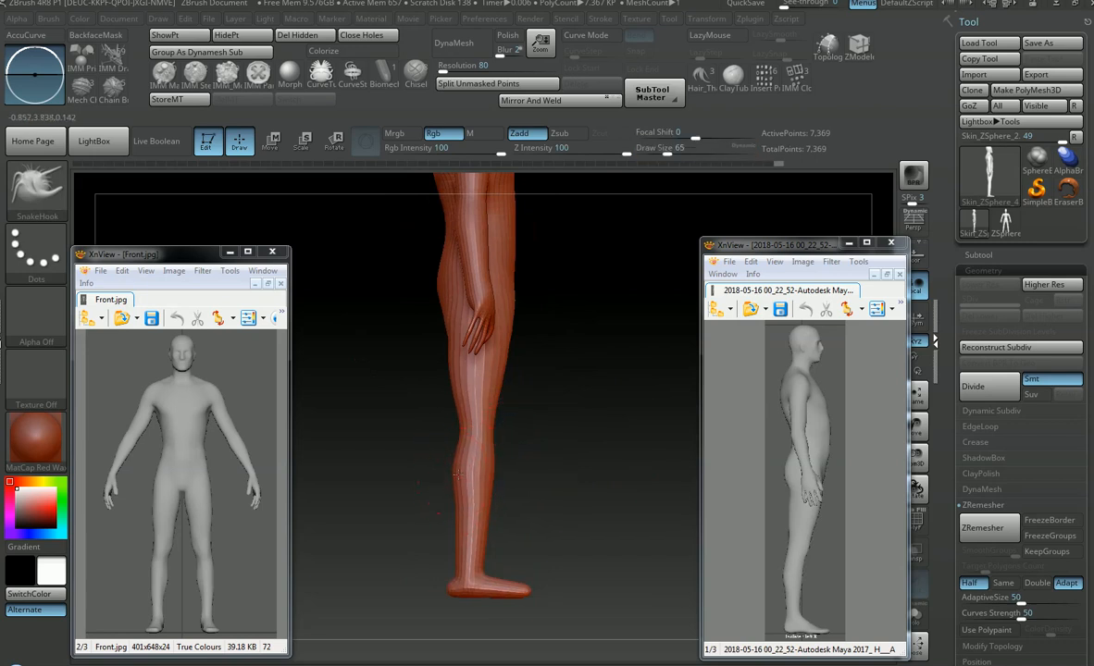
alt+right_drag(484, 500, 490, 411)
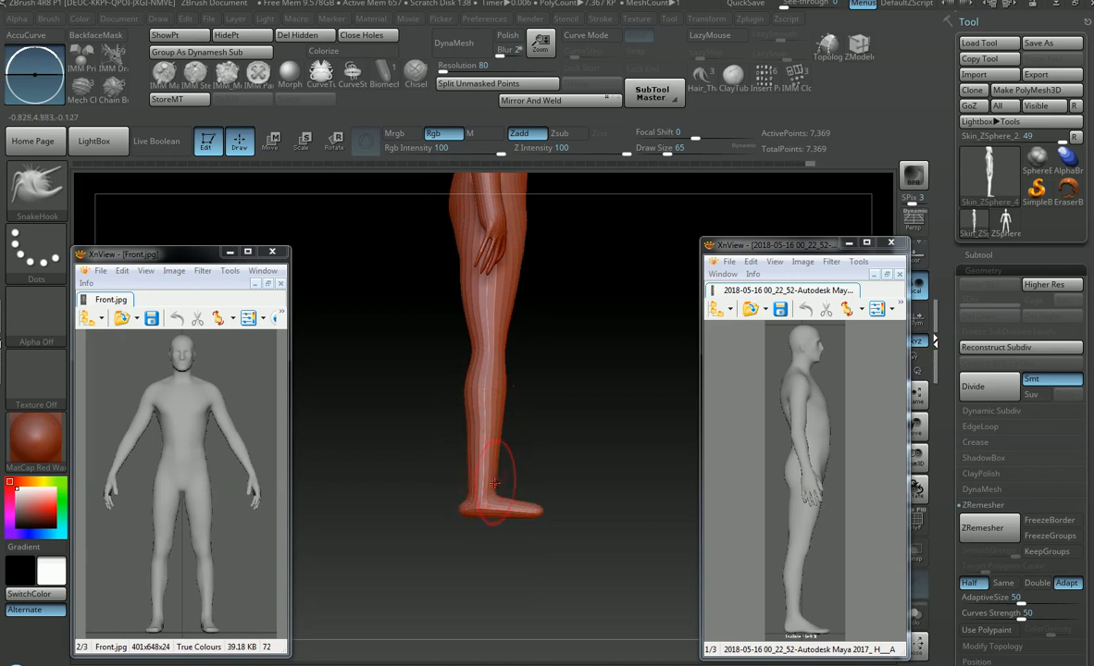
right_drag(495, 483, 486, 463)
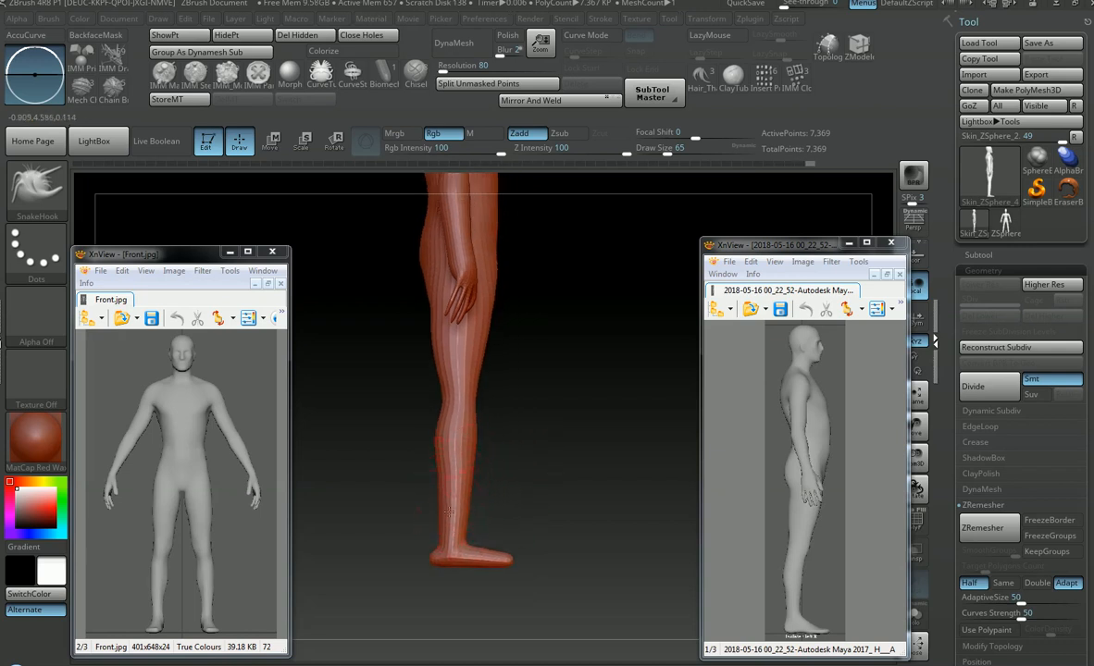
Step: Refine the shin, lower calf and ankle in side view with the SnakeHook brush at draw sizes 104 and 65
key(s)
drag(474, 470, 481, 472)
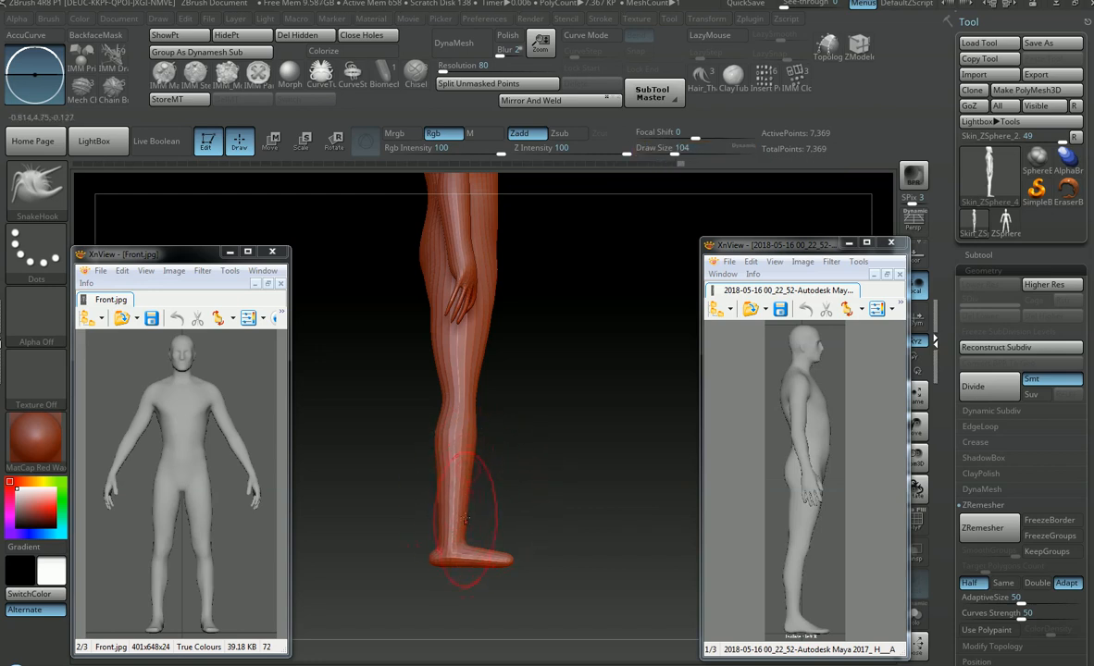
mouse_move(465, 529)
alt+right_down()
mouse_move(458, 517)
mouse_move(488, 455)
alt+right_up()
key(s)
drag(490, 442, 483, 446)
ctrl+right_drag(483, 450, 520, 478)
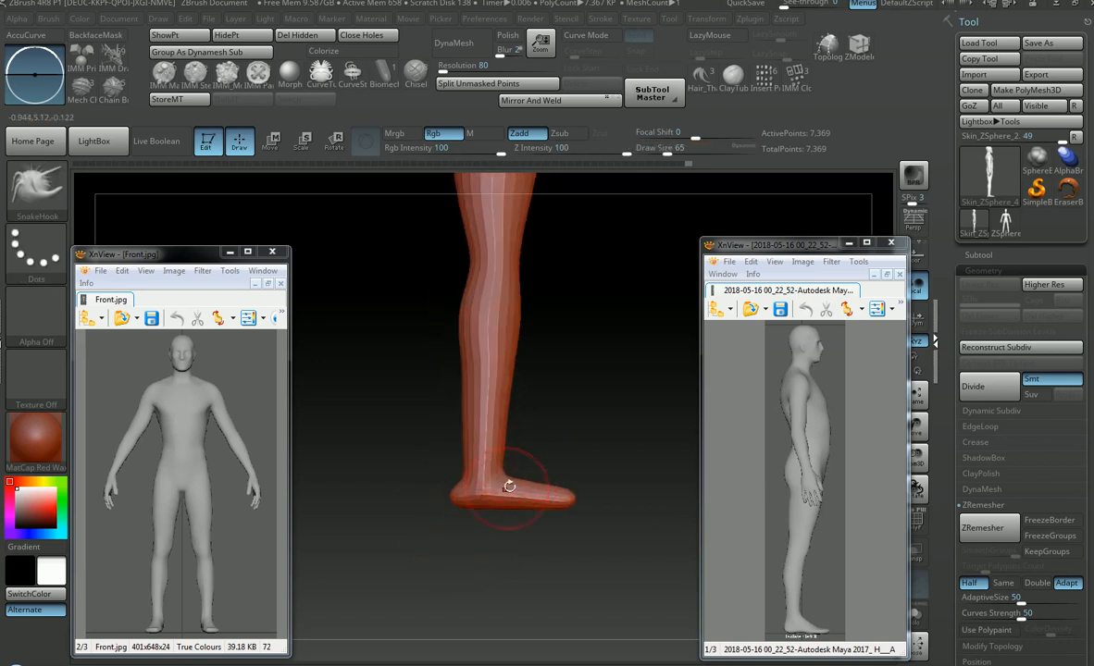
key(ctrl+shift)
ctrl+shift+drag(455, 454, 446, 459)
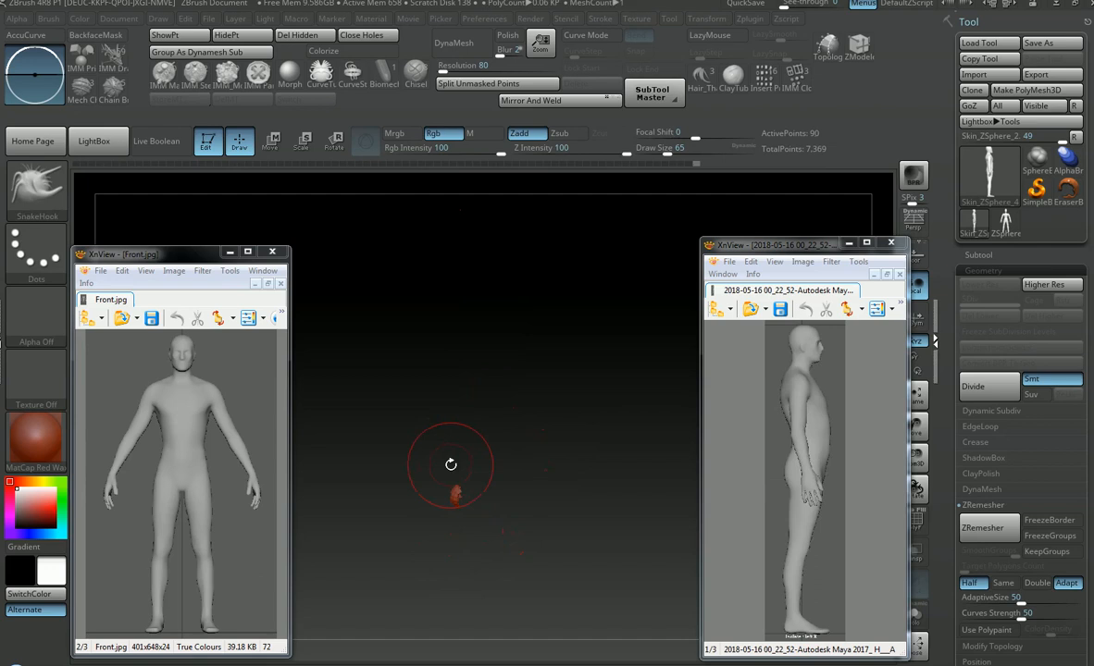
ctrl+shift+click(445, 458)
Step: Clip the back of the heel and the front end of the foot flat in side view with a clipping curve
key(c)
click(443, 488)
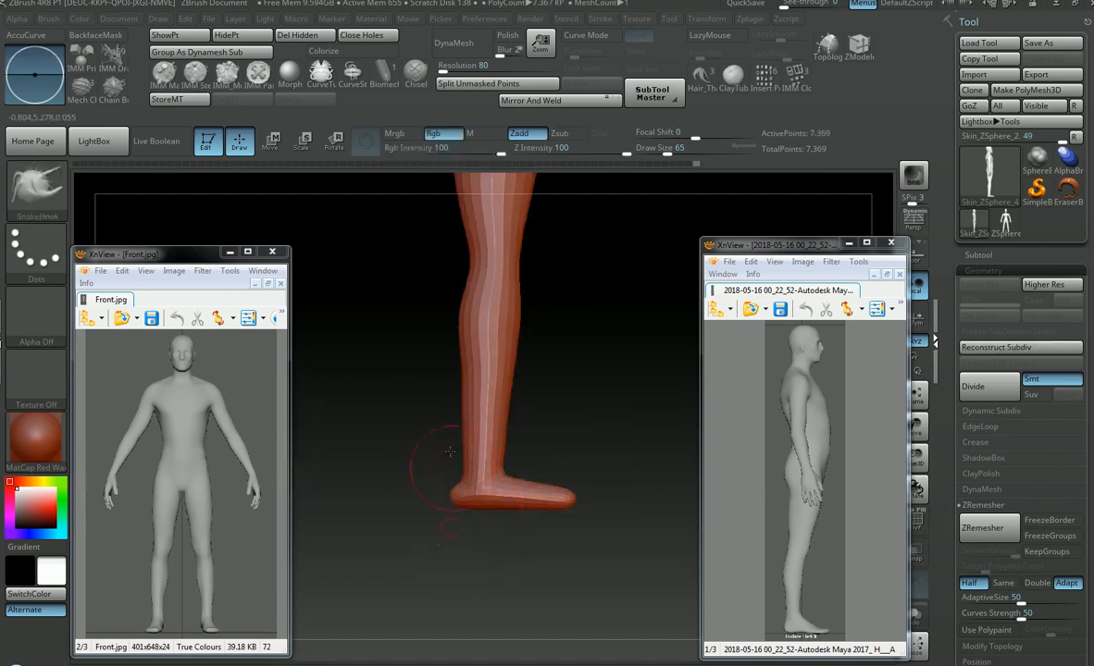
ctrl+shift+drag(463, 560, 454, 446)
mouse_move(576, 500)
mouse_down()
mouse_move(611, 496)
mouse_move(575, 495)
mouse_up()
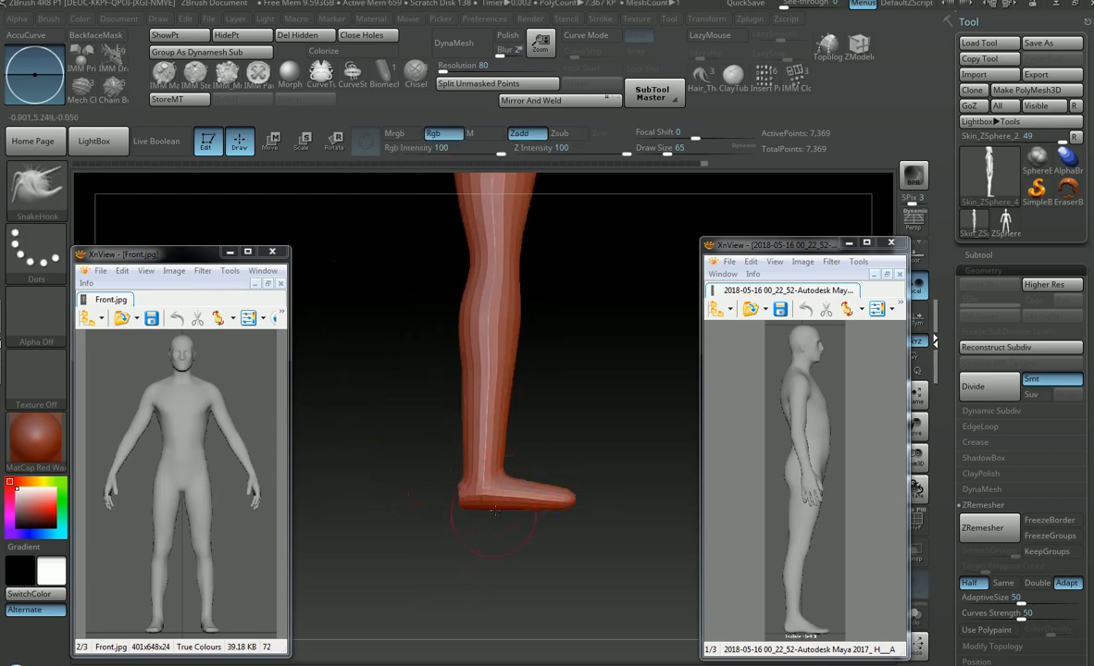
ctrl+shift+drag(470, 540, 452, 452)
alt+drag(569, 471, 555, 495)
ctrl+shift+drag(547, 608, 547, 489)
Step: Widen the front of the foot from above with the SnakeHook brush at draw sizes 51 and 90
mouse_move(545, 607)
mouse_down()
mouse_move(428, 467)
mouse_move(508, 529)
mouse_move(514, 567)
mouse_move(559, 552)
mouse_move(474, 450)
mouse_move(557, 467)
mouse_move(536, 467)
mouse_move(548, 451)
mouse_up()
key(s)
key(ctrl+z)
key(s)
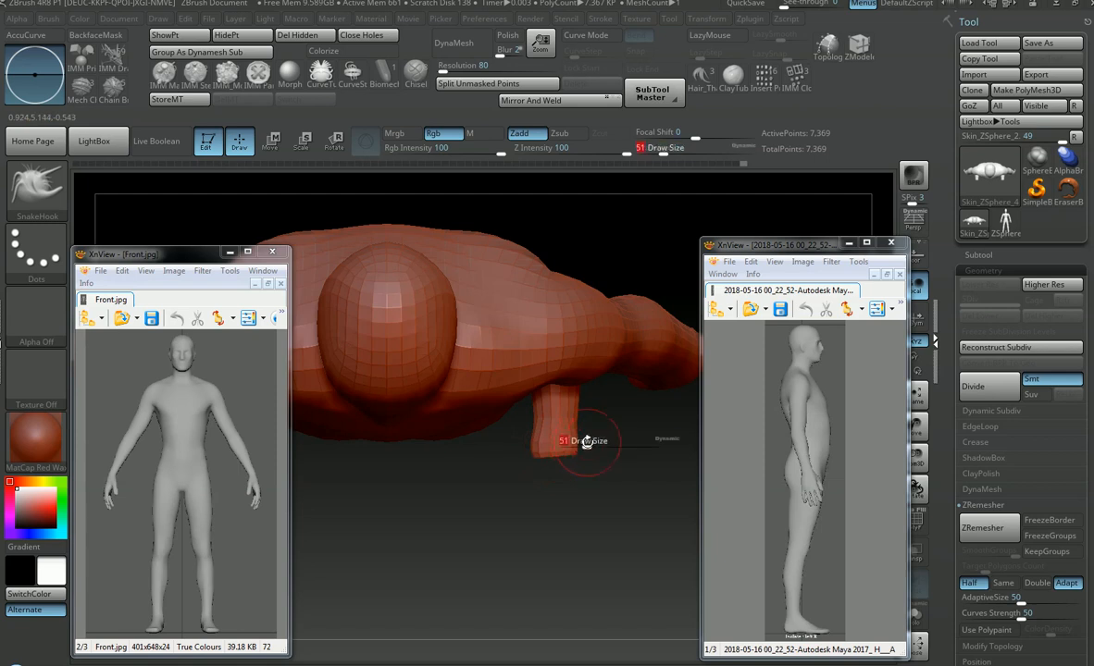
mouse_move(586, 456)
mouse_down()
mouse_move(586, 444)
mouse_move(552, 489)
mouse_move(544, 475)
mouse_up()
key(s)
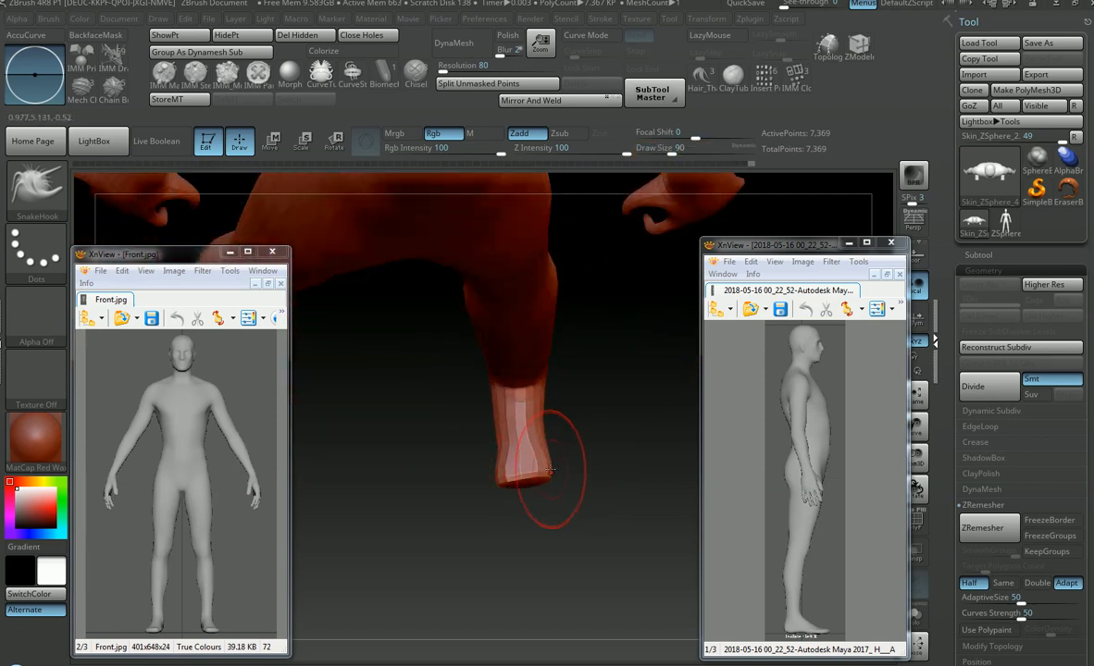
Step: Clip the sole of the foot flat in front view and widen the forefoot with the SnakeHook brush at draw size 74
drag(501, 524, 498, 390)
mouse_move(478, 466)
mouse_down()
mouse_move(501, 399)
mouse_move(482, 383)
mouse_up()
ctrl+shift+drag(534, 450, 387, 452)
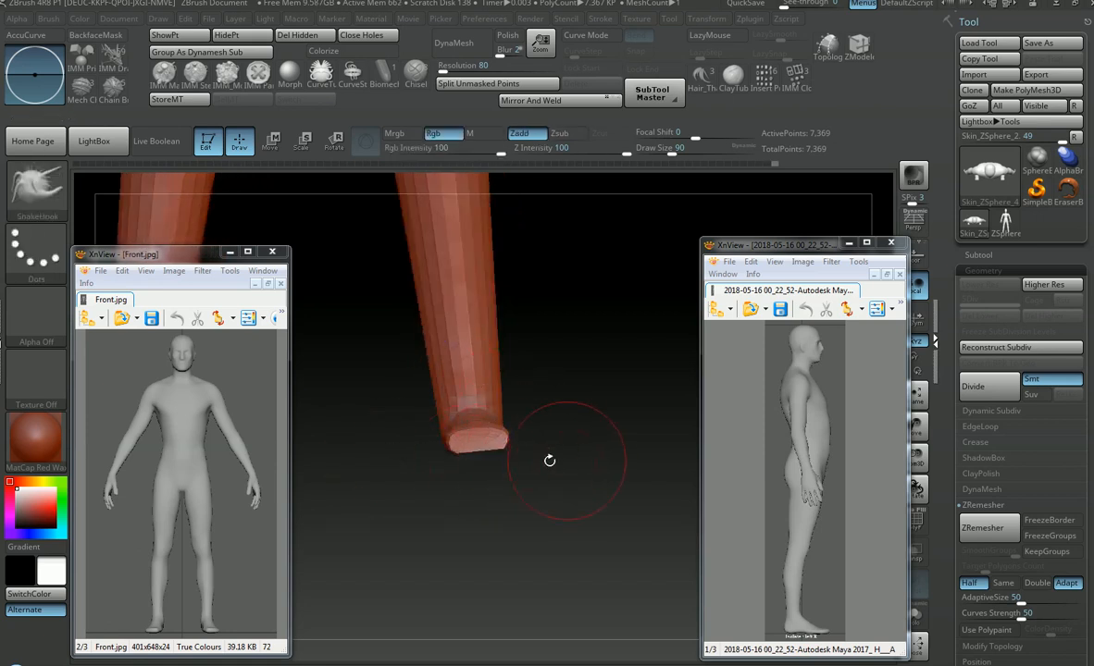
key(s)
drag(508, 446, 505, 446)
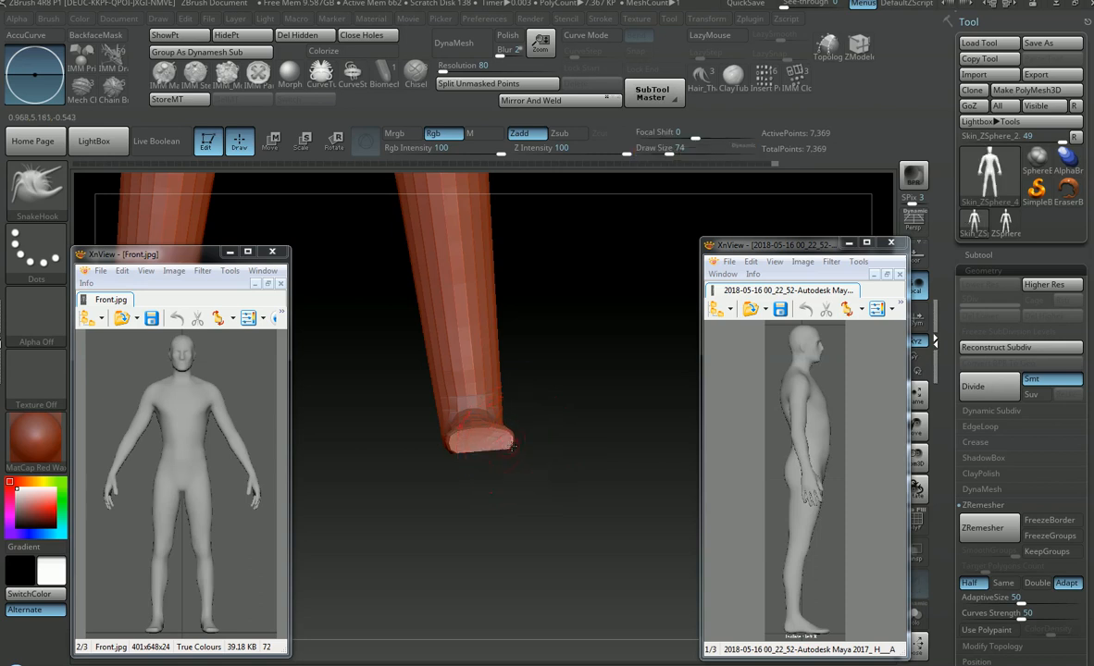
Step: Try to add volume around the ankle and heel with the Inflat brush at draw size 74
right_drag(465, 445, 458, 451)
drag(554, 448, 542, 488)
drag(545, 411, 481, 435)
drag(606, 458, 573, 476)
key(b)
key(i)
key(n)
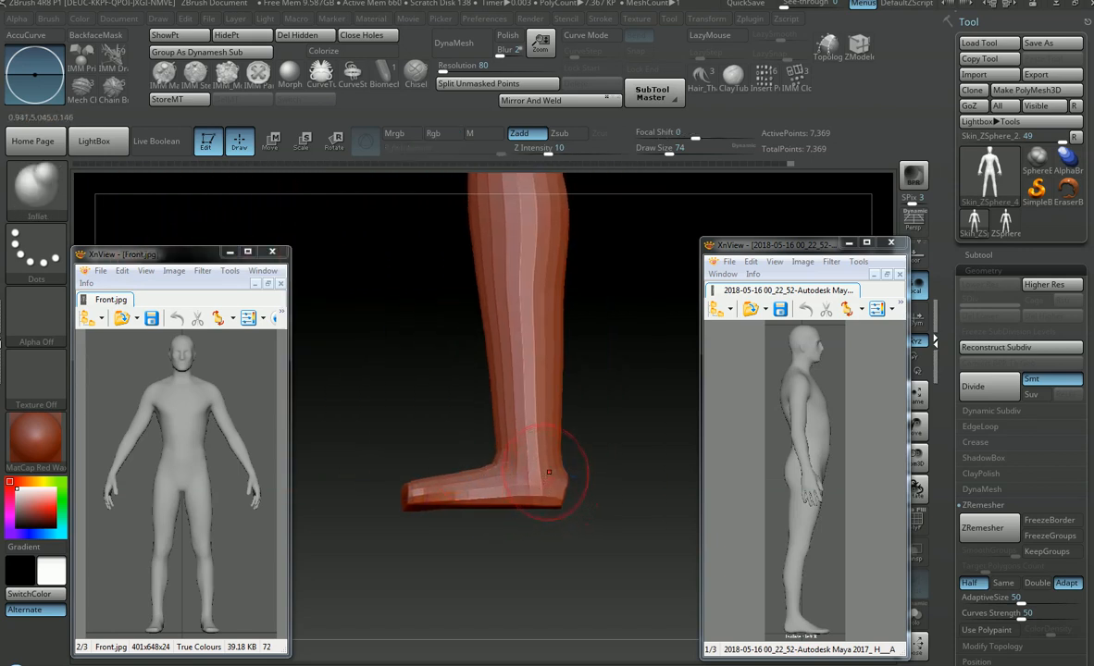
key(b)
key(s)
key(h)
key(ctrl+z)
Step: Reshape the ankle and lower leg in side view with the SnakeHook brush at draw size 83
key(s)
drag(519, 436, 529, 437)
mouse_move(518, 440)
ctrl+right_down()
mouse_move(482, 429)
mouse_move(488, 443)
ctrl+right_up()
drag(502, 458, 495, 459)
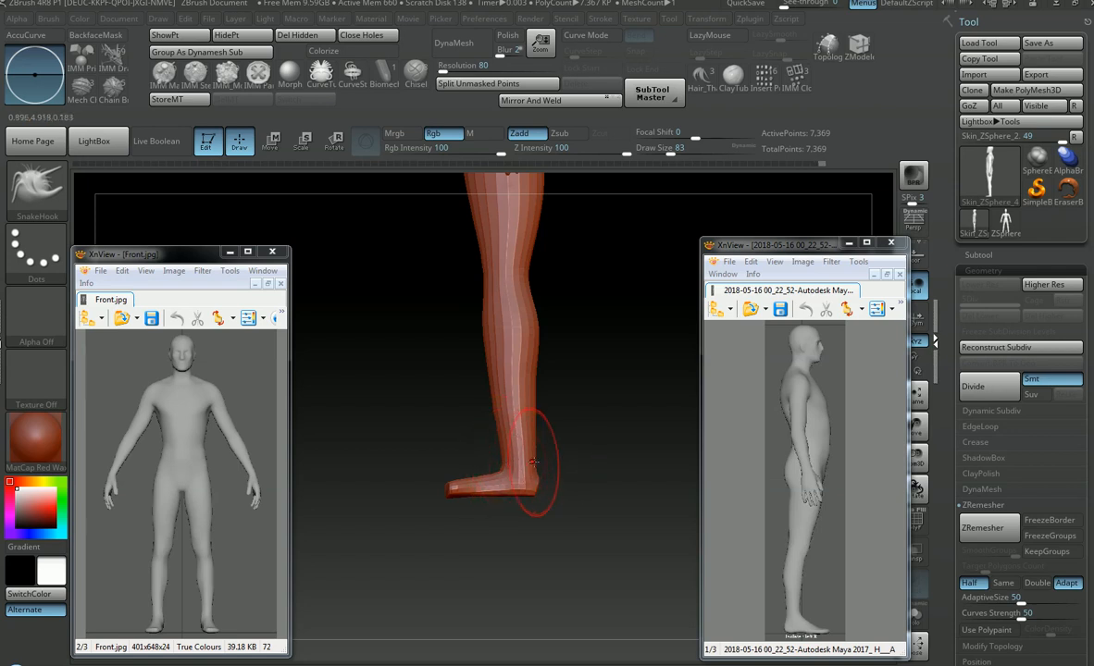
Step: Try to tighten the ankle with the Pinch brush at draw size 104
key(ctrl)
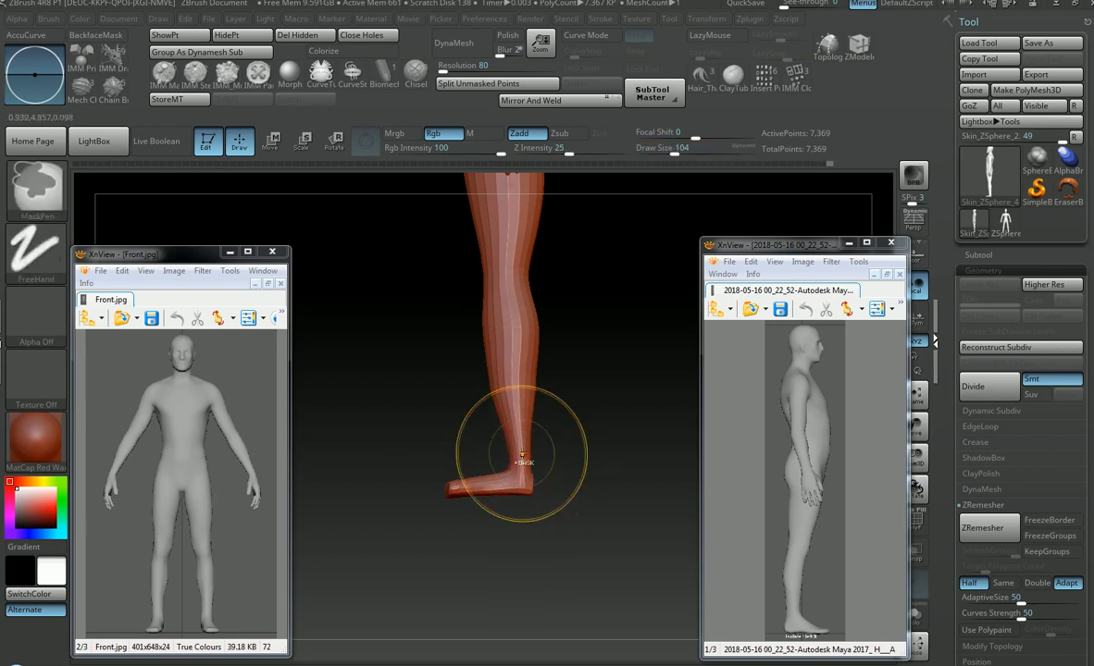
key(ctrl+z)
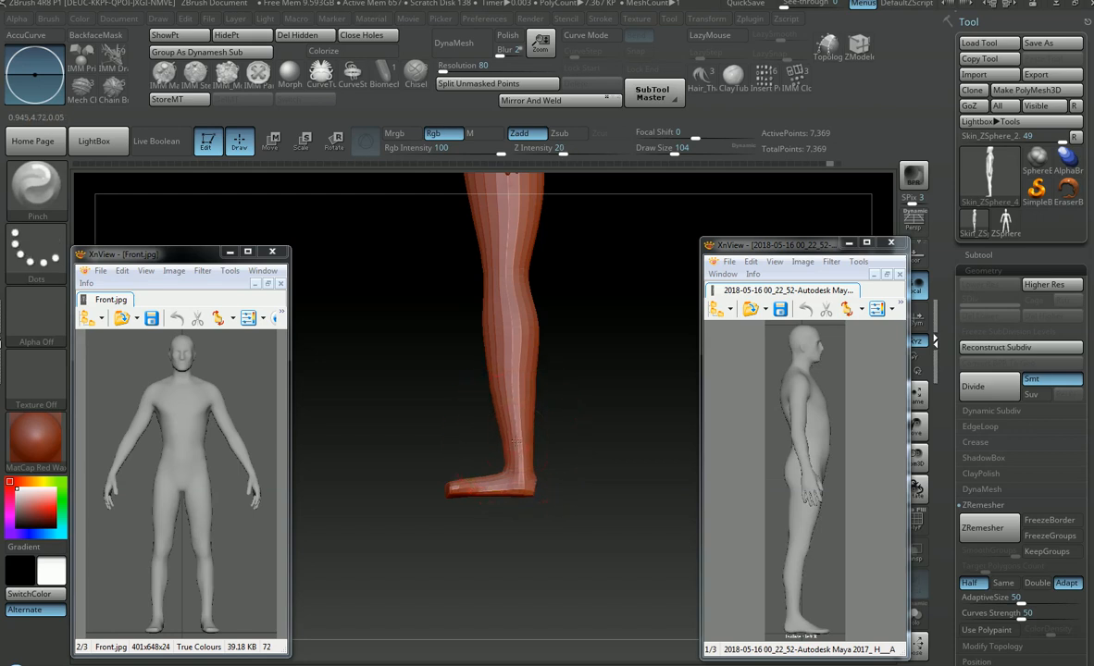
key(ctrl+z)
mouse_move(535, 407)
alt+mouse_down()
mouse_move(521, 471)
mouse_move(463, 407)
alt+mouse_up()
key(ctrl+z)
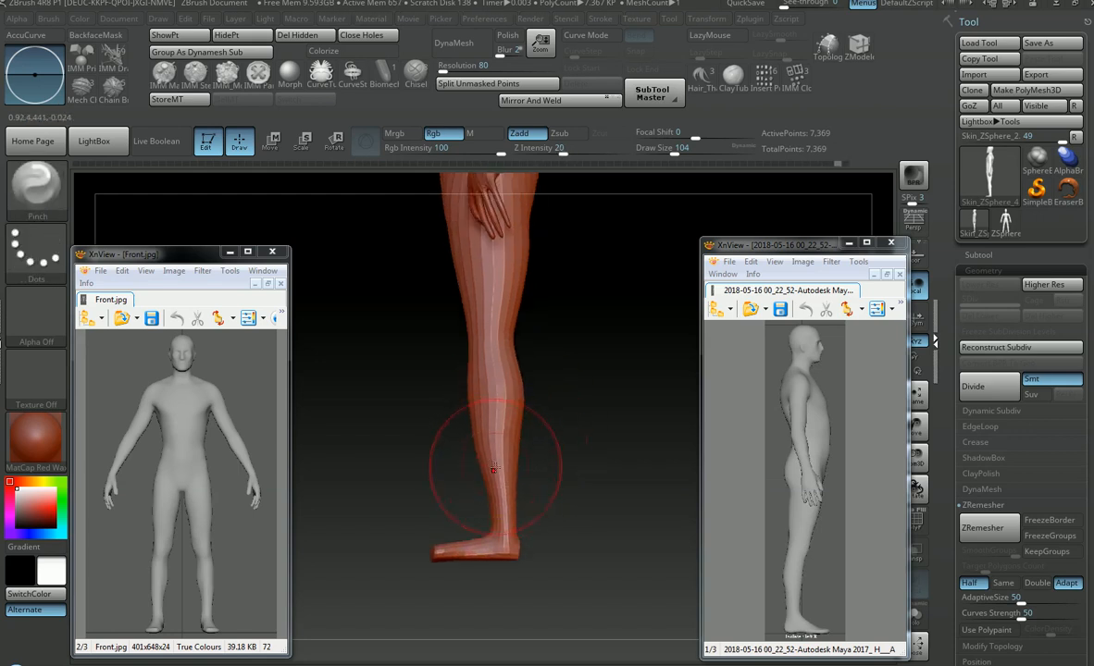
Step: Adjust the shin profile above the ankle in side view with the SnakeHook brush at draw size 83
key(b)
key(s)
key(h)
key(s)
drag(497, 462, 483, 460)
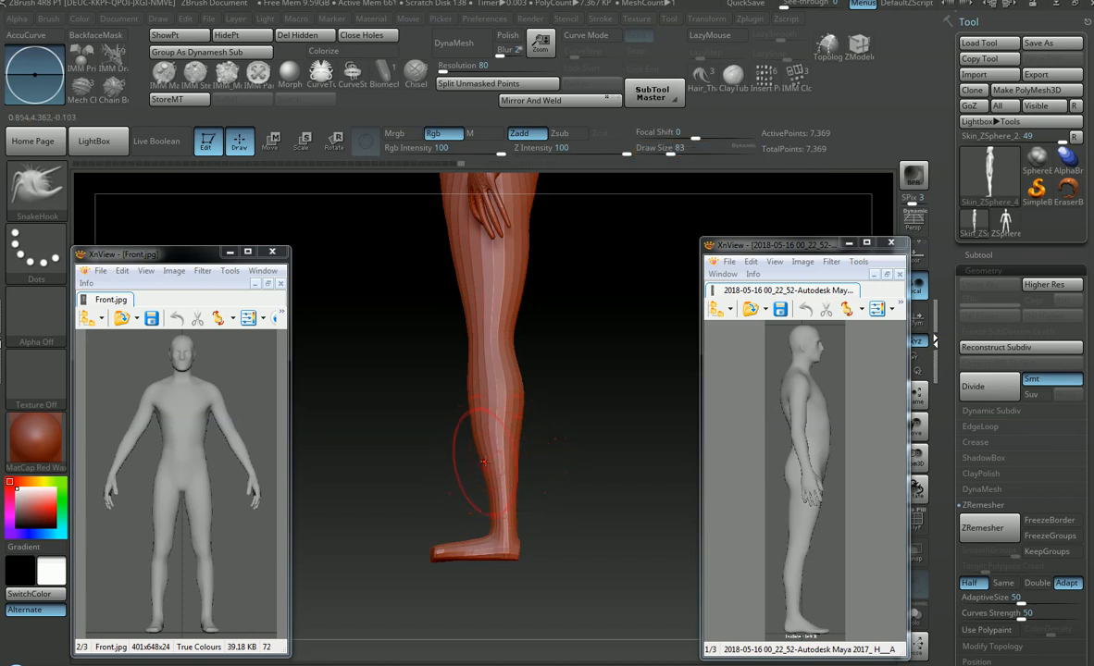
Step: Build up the kneecaps in front view with the ClayBuildup brush at draw size 35
mouse_move(554, 374)
alt+right_down()
mouse_move(555, 415)
mouse_move(541, 414)
mouse_move(555, 413)
mouse_move(532, 432)
mouse_move(558, 444)
mouse_move(545, 448)
alt+right_up()
key(b)
key(c)
key(b)
key(s)
drag(543, 448, 532, 449)
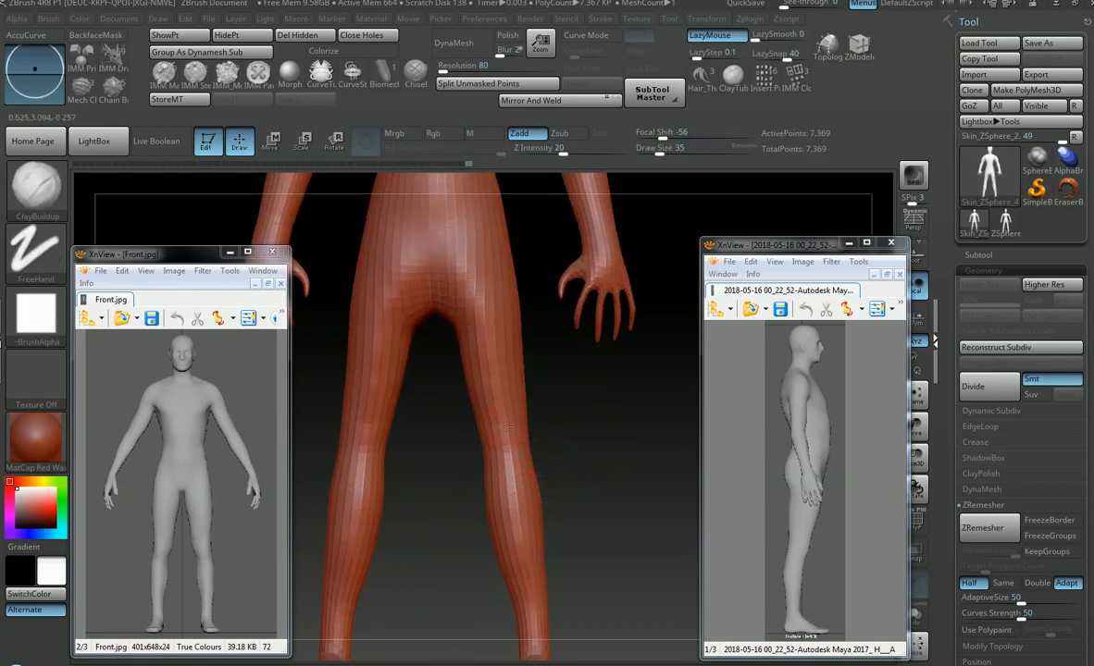
key(ctrl+z)
drag(505, 431, 504, 452)
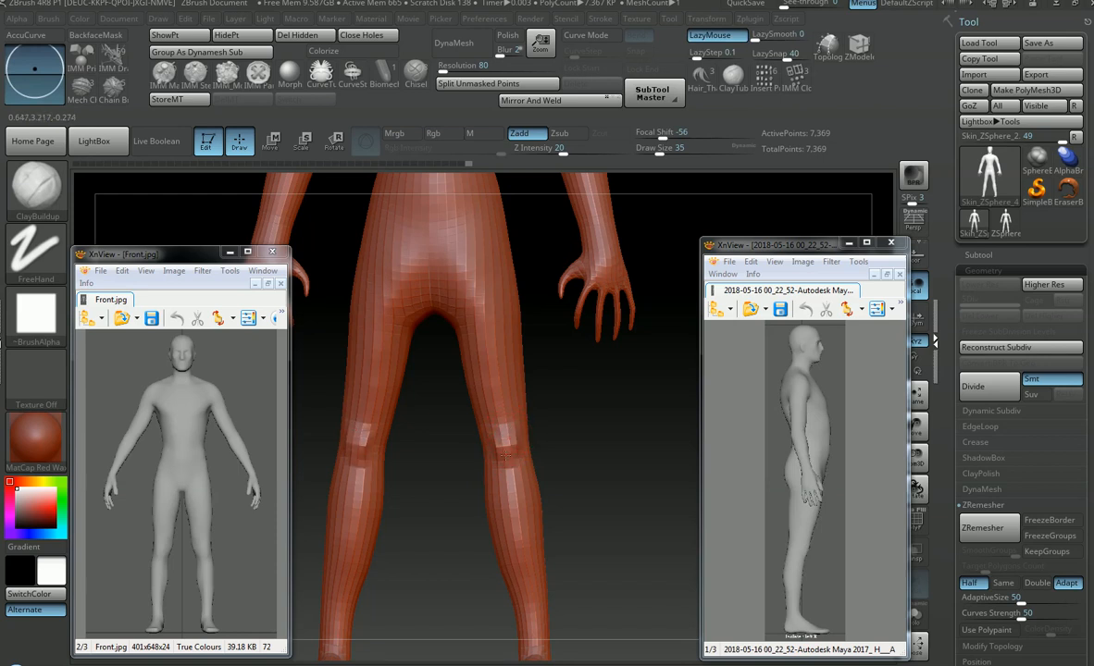
mouse_move(546, 445)
mouse_down()
mouse_move(532, 428)
mouse_move(564, 447)
mouse_move(556, 454)
mouse_move(579, 452)
mouse_up()
Step: Add volume to the thighs and calves with the Inflat brush at draw size 87, undoing an unwanted stroke
key(b)
key(i)
key(n)
key(s)
drag(536, 414, 542, 415)
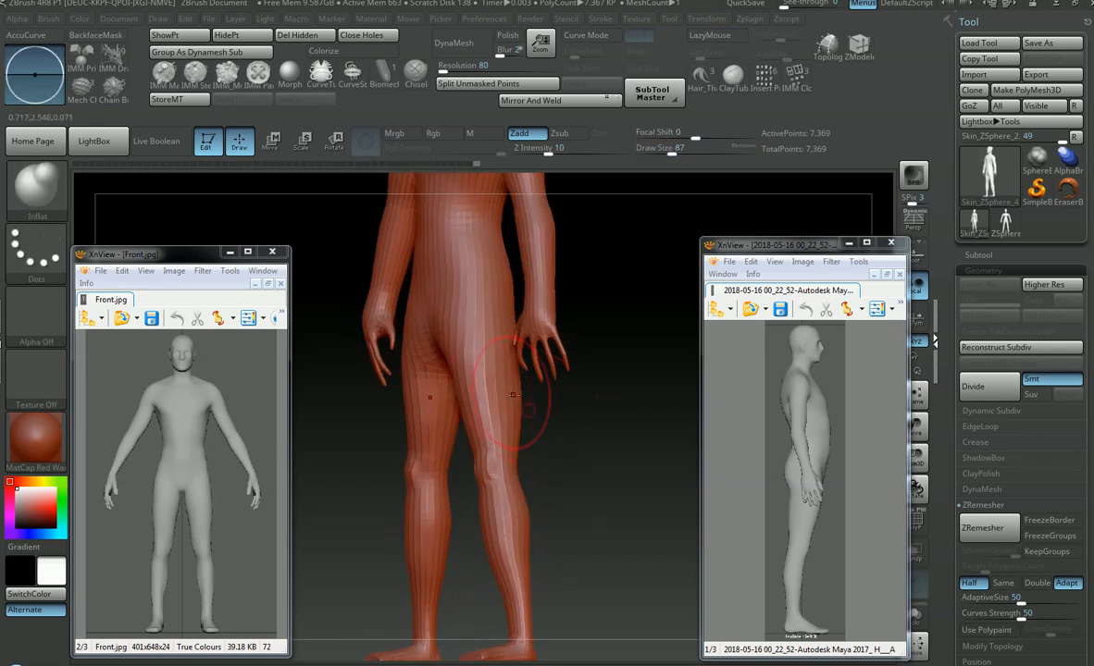
drag(488, 398, 494, 411)
alt+right_drag(494, 470, 500, 443)
key(ctrl+z)
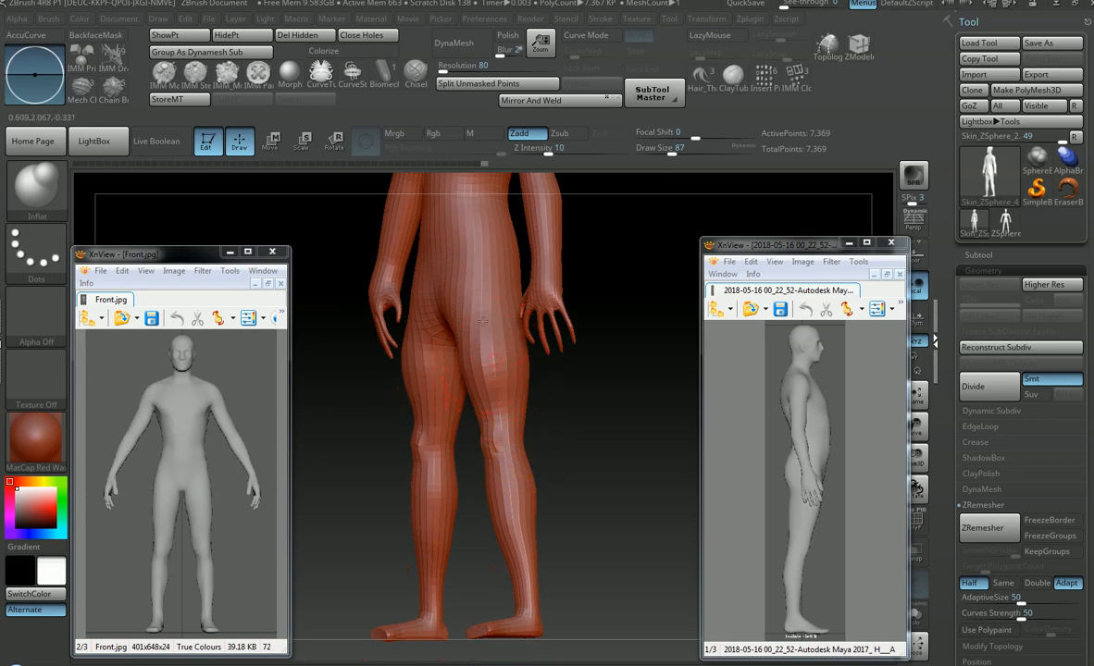
drag(517, 499, 518, 484)
alt+right_drag(518, 484, 554, 468)
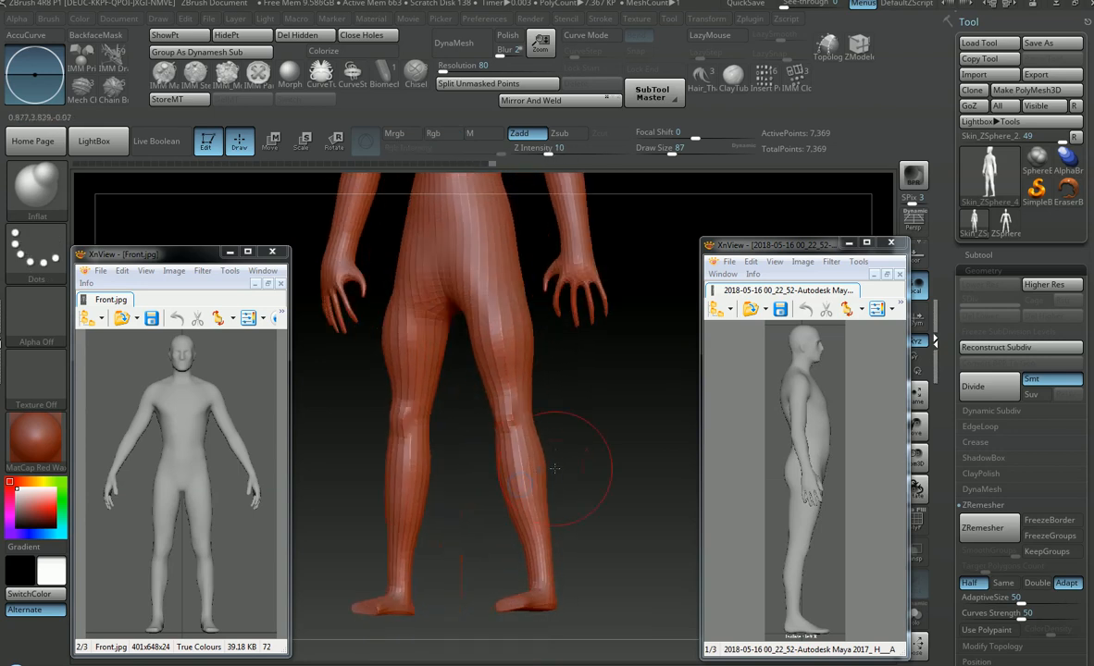
Step: Reshape the hips and inner thighs with the SnakeHook brush at draw sizes 101 and 87
key(ctrl)
key(ctrl)
mouse_move(551, 430)
ctrl+right_down()
mouse_move(543, 412)
mouse_move(549, 429)
mouse_move(527, 447)
ctrl+right_up()
ctrl+right_drag(508, 398, 541, 421)
key(s)
drag(452, 461, 458, 450)
key(s)
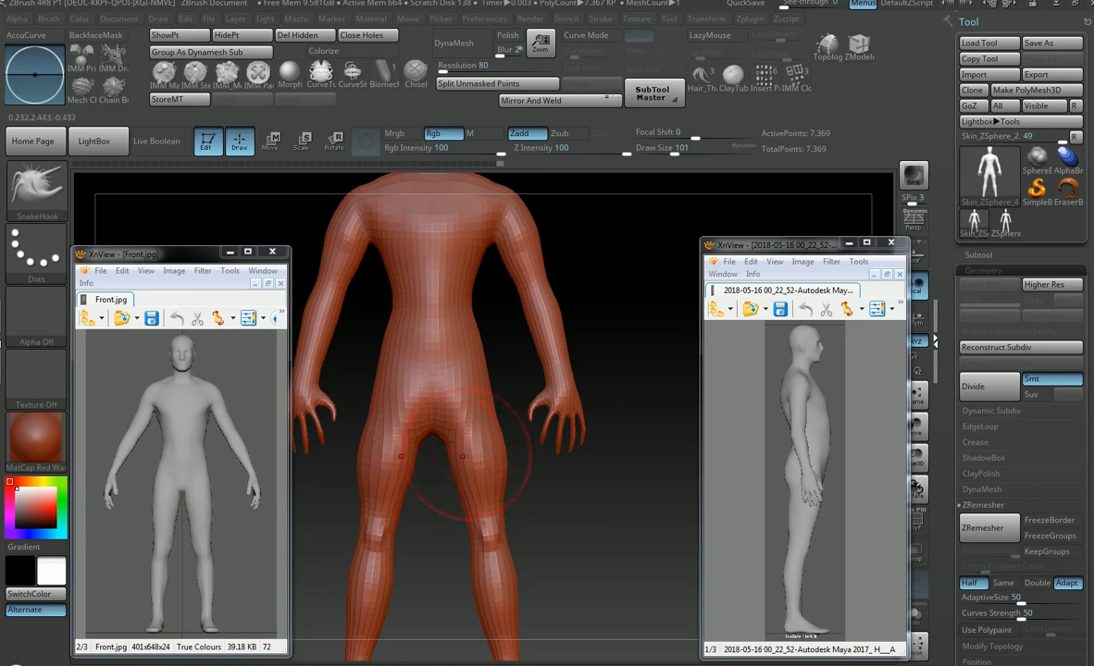
key(s)
mouse_move(501, 451)
mouse_down()
mouse_move(511, 473)
mouse_move(513, 452)
mouse_move(539, 481)
mouse_move(574, 488)
mouse_up()
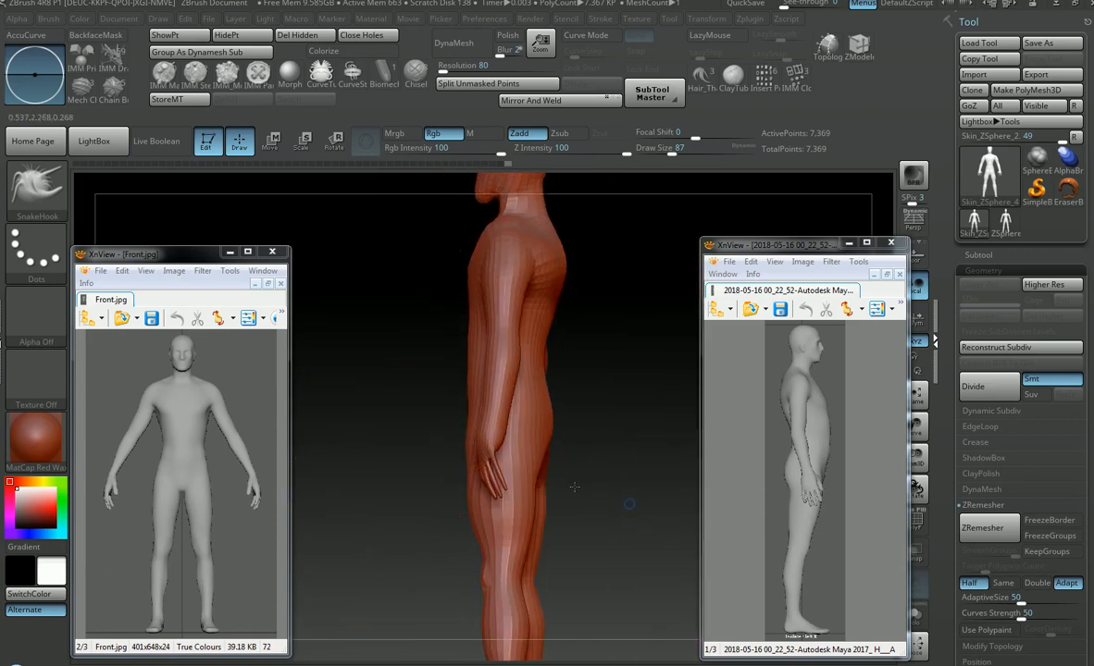
Step: Inflate and smooth the buttocks in back view with the Inflat brush at draw size 62
right_drag(574, 486, 520, 463)
alt+right_drag(601, 467, 532, 449)
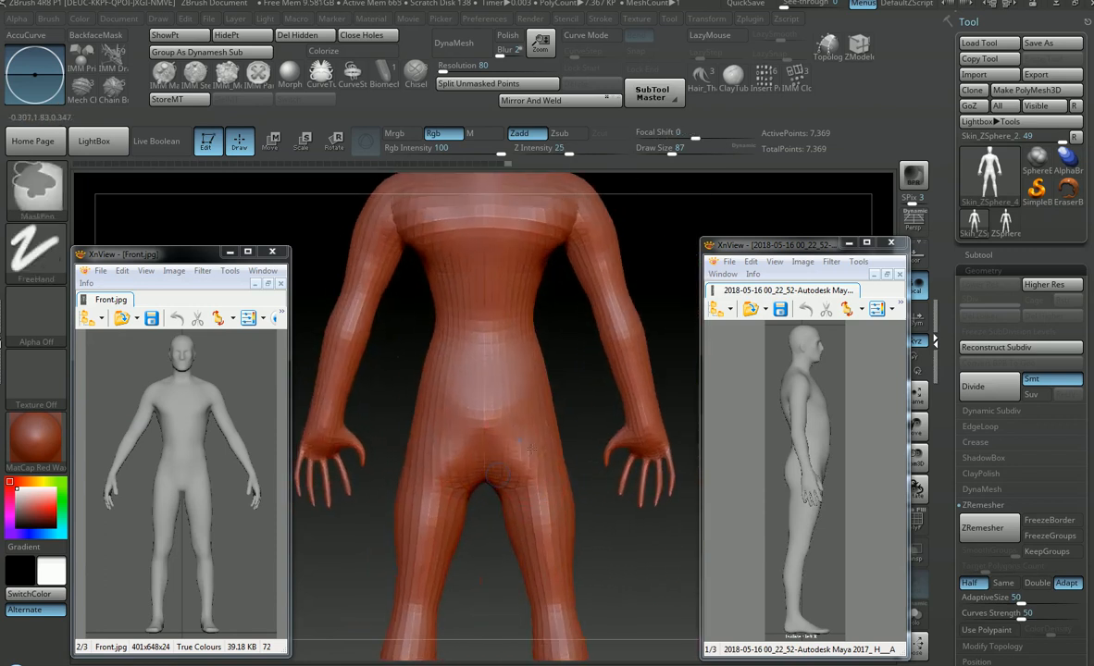
mouse_move(527, 430)
shift+mouse_down()
mouse_move(532, 452)
mouse_move(520, 403)
mouse_move(528, 472)
shift+mouse_up()
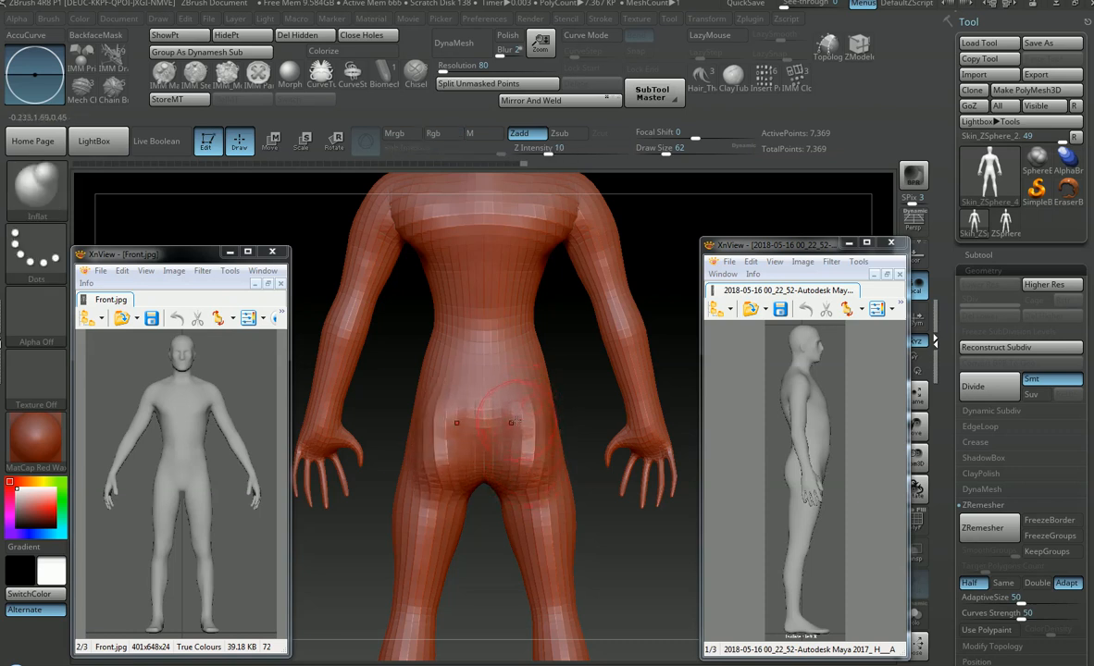
Step: Carve the crease between the buttocks with the Orb_Cracks brush at draw size 20
key(1)
key(s)
drag(505, 423, 492, 427)
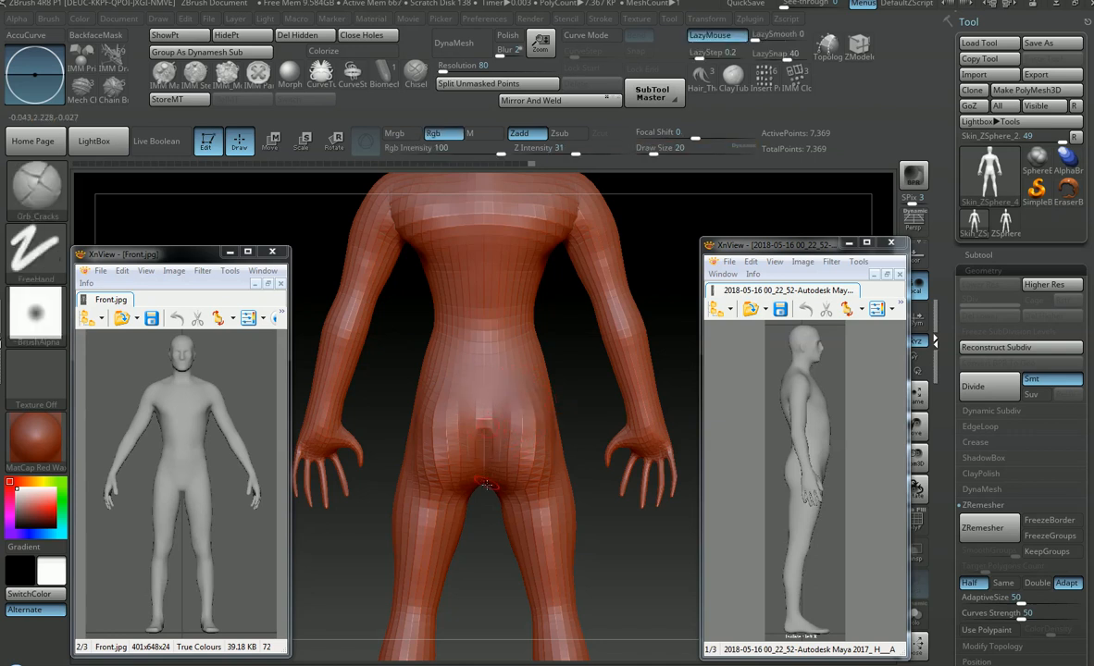
ctrl+right_drag(593, 435, 592, 435)
mouse_move(592, 435)
right_down()
mouse_move(479, 430)
mouse_move(508, 427)
mouse_move(423, 446)
right_up()
Step: Round out the buttocks with the Inflat brush at draw size 56 and smooth their outer sides
key(b)
key(i)
key(n)
key(s)
click(488, 440)
shift+drag(398, 439, 393, 467)
key(s)
click(391, 466)
right_drag(393, 465, 527, 420)
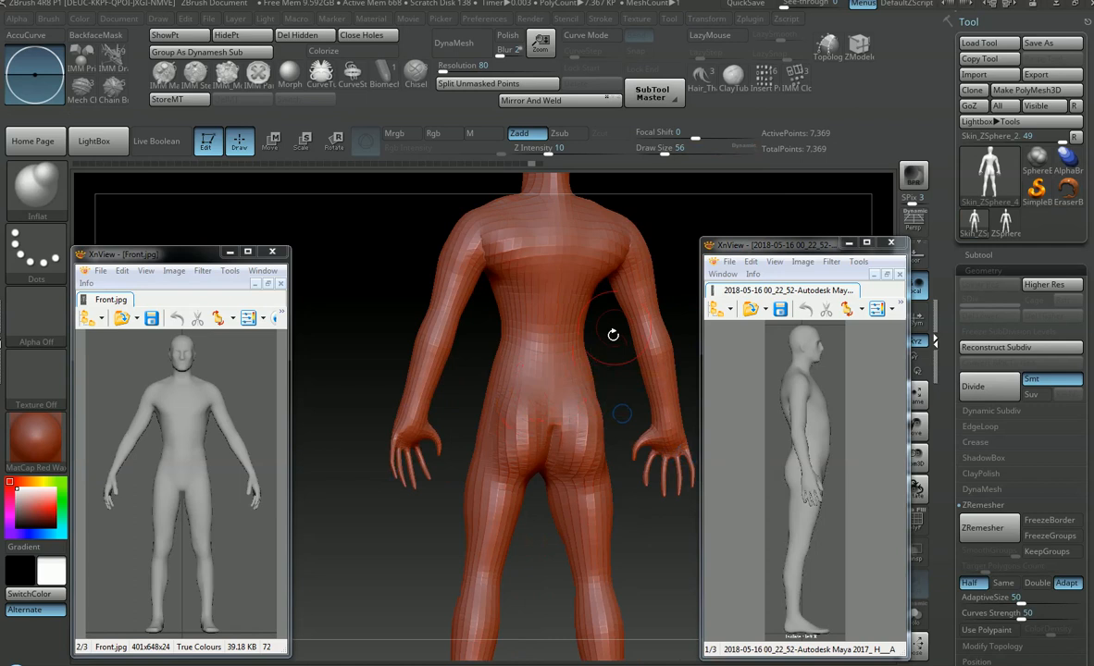
shift+drag(599, 151, 558, 152)
alt+right_drag(601, 317, 518, 345)
Step: Add more volume to the buttocks with the Inflat brush at draw size 90, then smooth them at draw size 51
key(s)
click(524, 344)
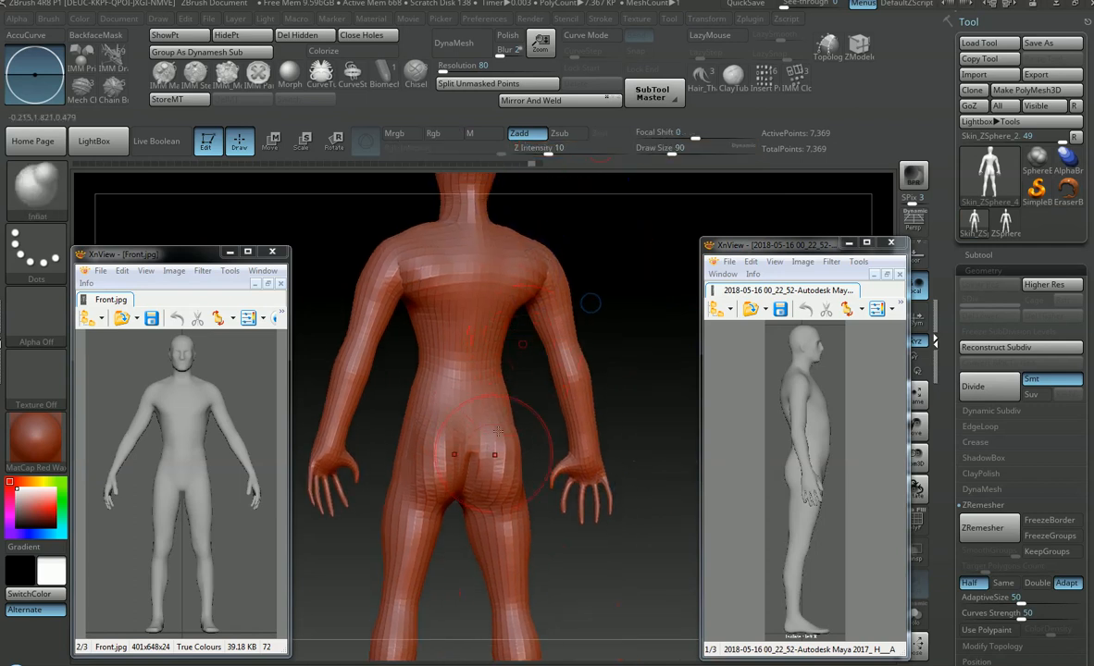
shift+drag(501, 483, 500, 446)
key(s)
click(496, 459)
mouse_move(496, 459)
right_down()
mouse_move(520, 446)
mouse_move(479, 488)
right_up()
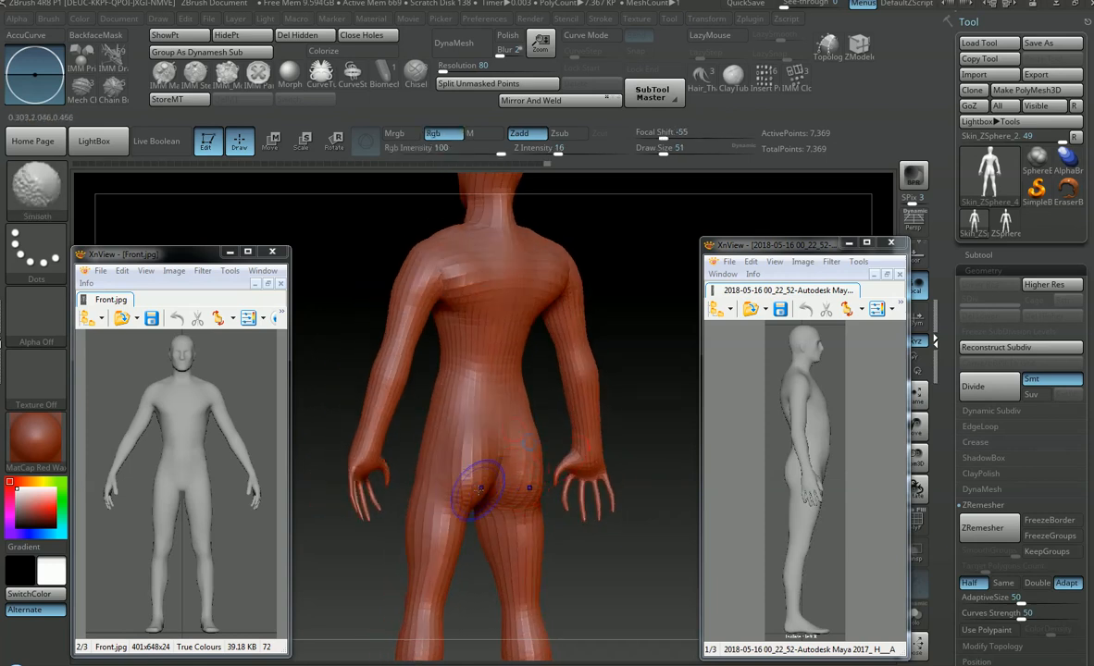
mouse_move(413, 453)
right_down()
mouse_move(591, 464)
mouse_move(598, 503)
right_up()
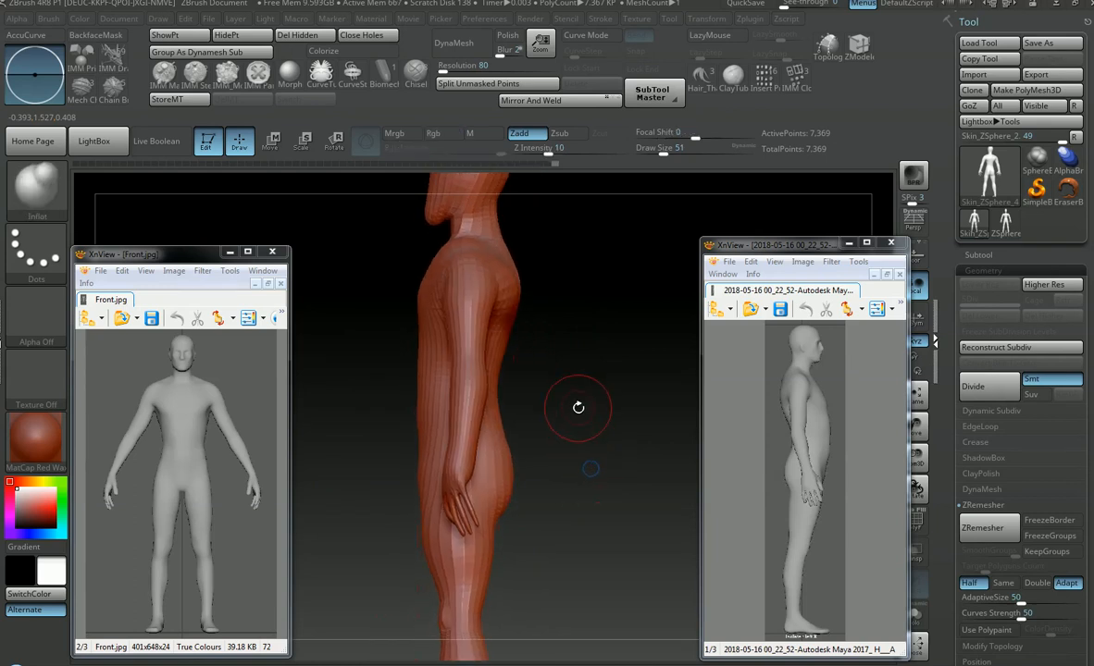
Step: Reshape the lower back and buttocks profile in side view with the SnakeHook brush at draw size 65, undoing the last two changes
key(b)
key(s)
key(h)
key(s)
click(514, 408)
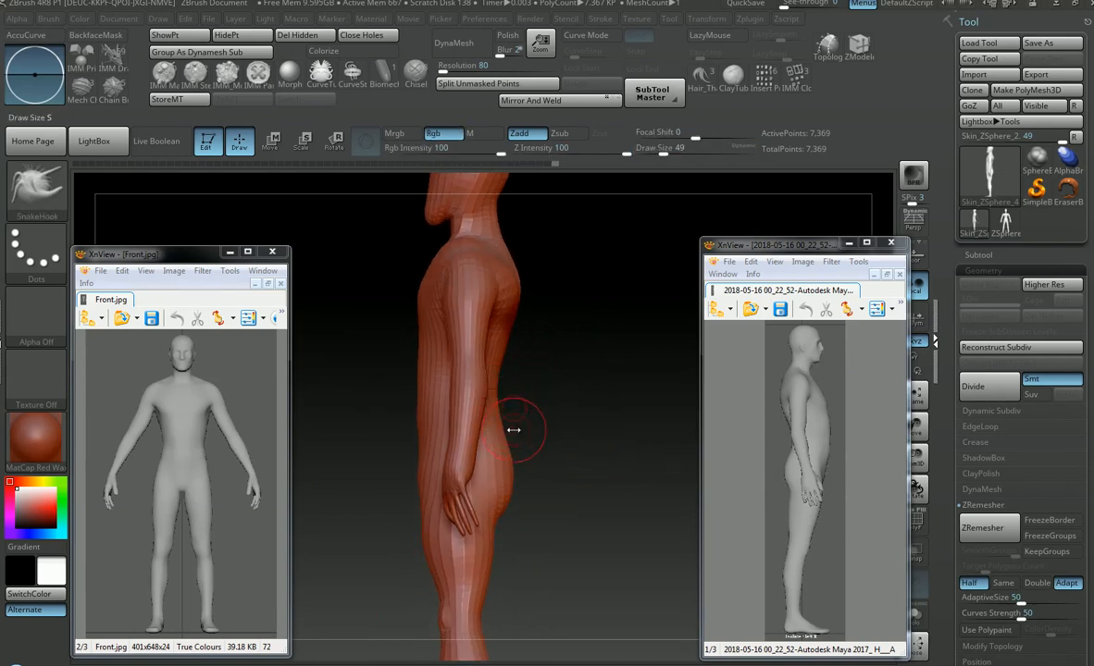
key(s)
click(509, 445)
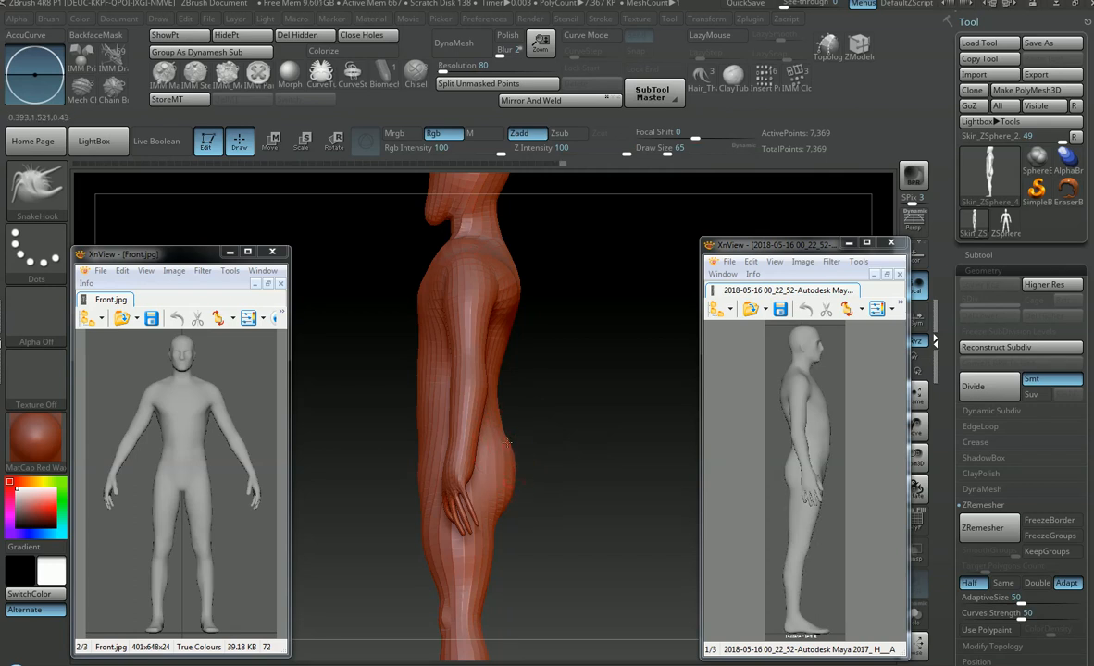
key(ctrl+z)
key(ctrl+z)
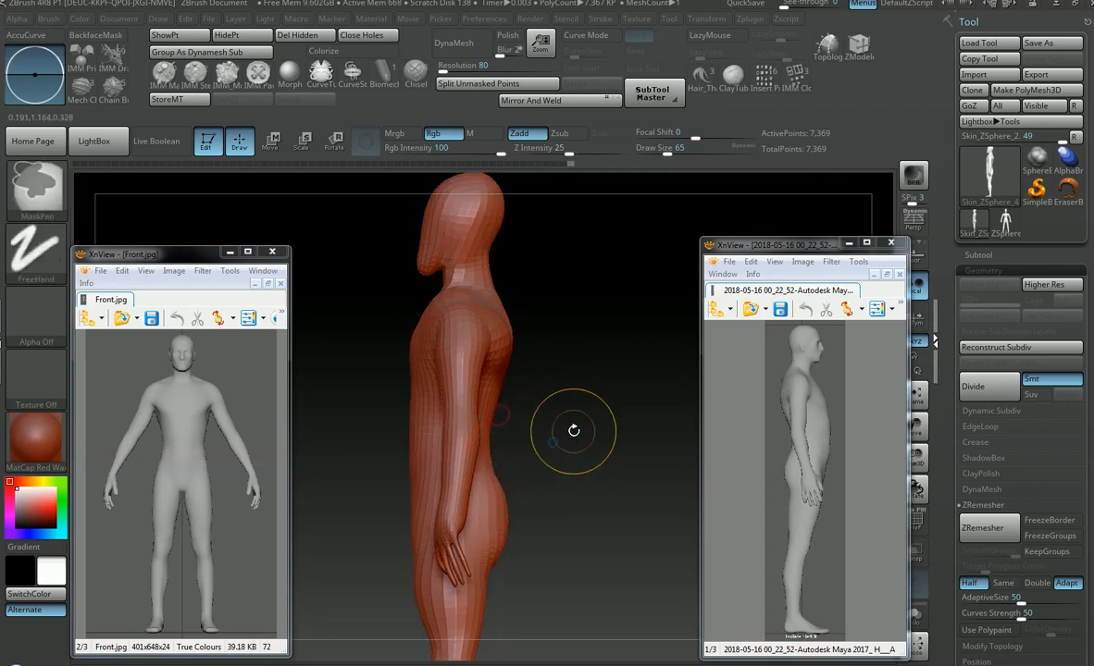
Step: Adjust the chest and back profile in side view with the SnakeHook brush at draw size 90
key(s)
click(433, 436)
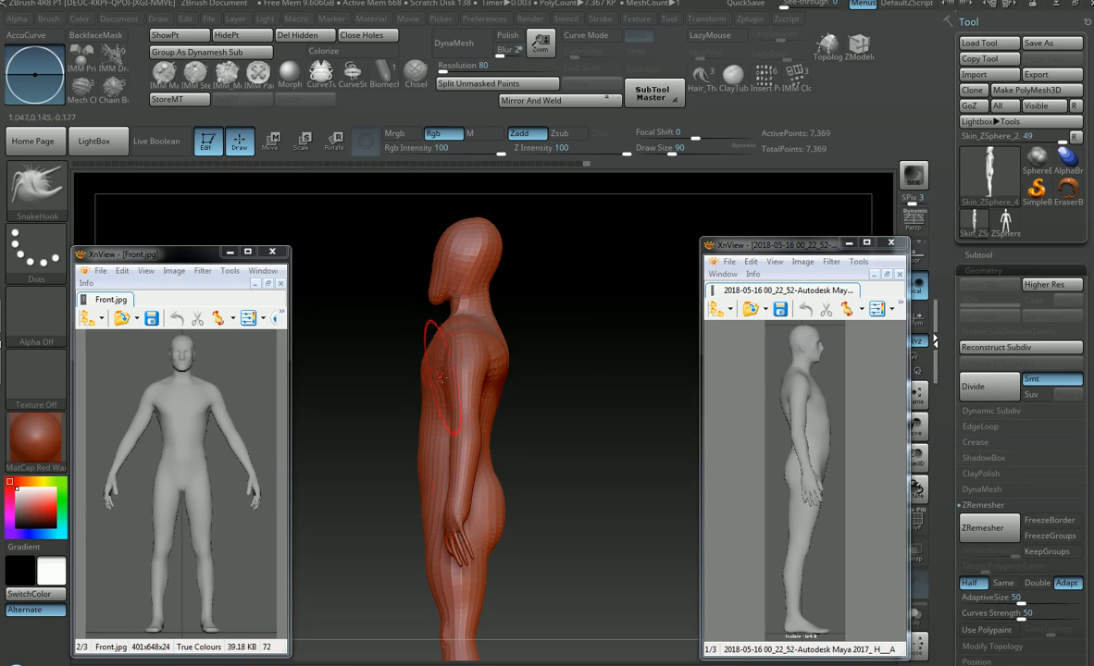
alt+drag(553, 398, 557, 427)
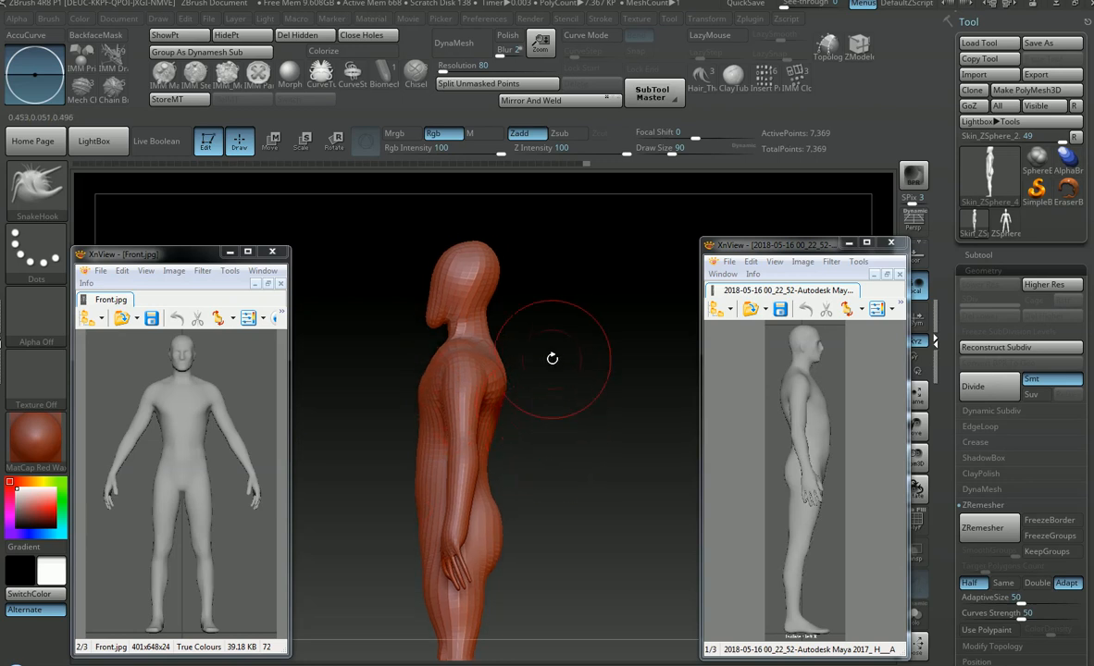
drag(542, 372, 422, 373)
mouse_move(524, 373)
shift+right_down()
mouse_move(532, 358)
mouse_move(615, 381)
mouse_move(559, 404)
mouse_move(574, 412)
mouse_move(538, 398)
shift+right_up()
Step: Add volume to the upper back and shoulders with the Inflat brush at draw size 90 and smooth the surface
key(b)
key(i)
key(n)
shift+drag(463, 387, 477, 392)
mouse_move(549, 380)
right_down()
mouse_move(507, 368)
mouse_move(534, 389)
mouse_move(532, 373)
mouse_move(555, 373)
mouse_move(517, 414)
mouse_move(496, 389)
mouse_move(600, 390)
mouse_move(497, 400)
right_up()
key(s)
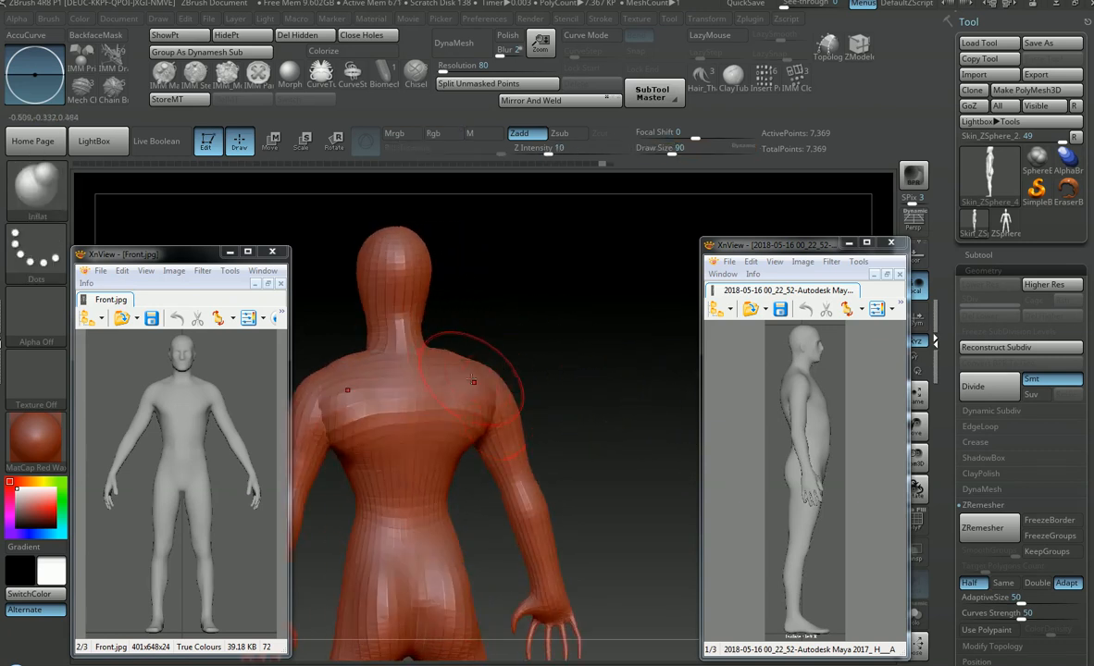
Step: Build up the shoulder blades with the ClayBuildup brush at draw sizes 22 and 33, then smooth them
key(b)
key(c)
key(b)
key(s)
drag(468, 401, 462, 401)
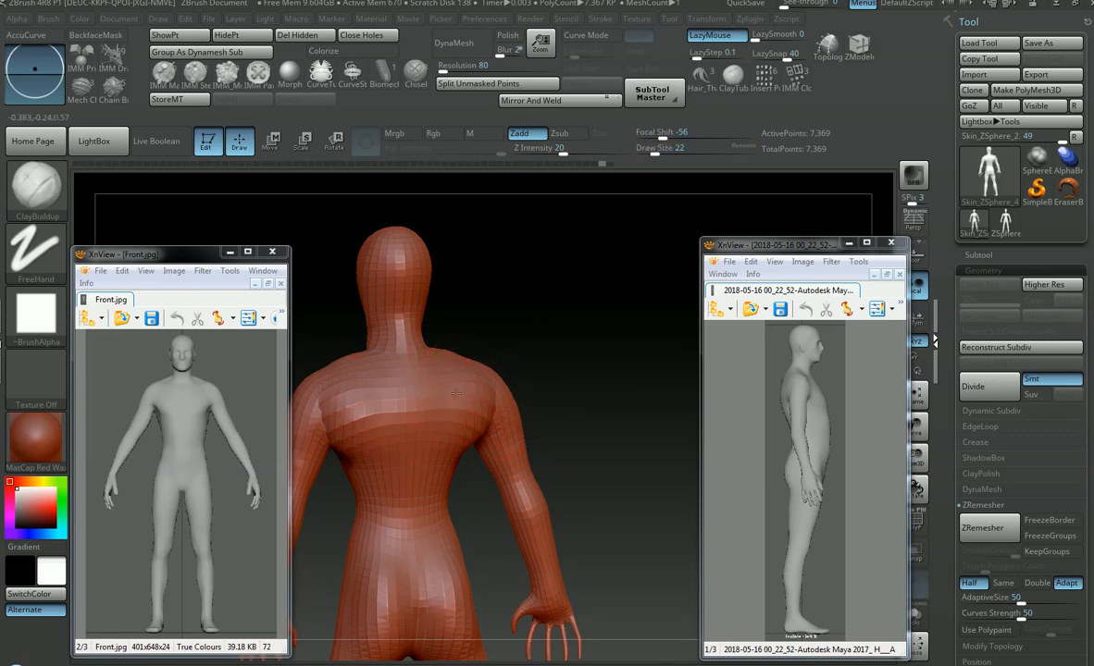
right_drag(462, 401, 458, 410)
key(s)
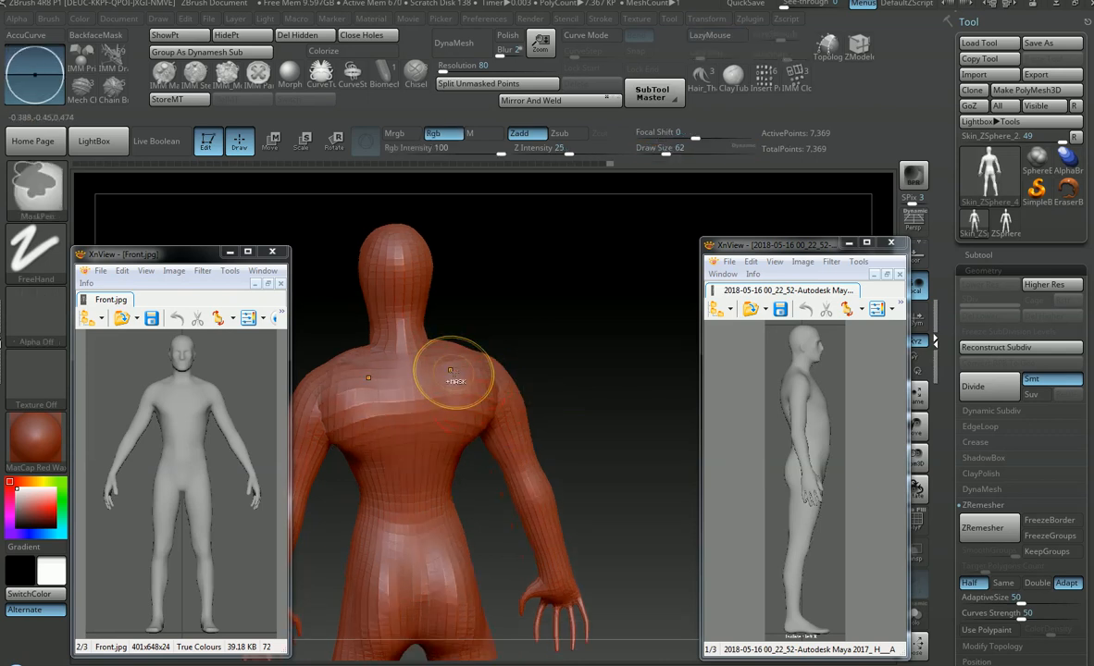
right_drag(457, 370, 451, 389)
key(s)
drag(450, 389, 443, 390)
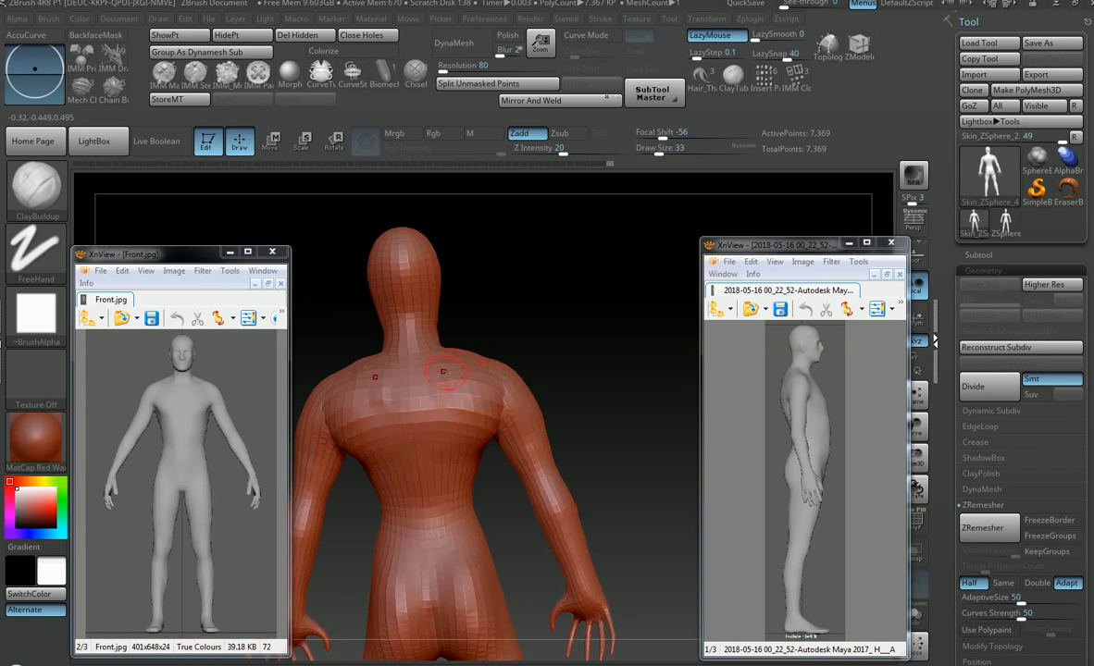
right_drag(446, 410, 468, 391)
shift+drag(475, 389, 483, 407)
Step: Refine the upper body shape from behind with the SnakeHook brush at draw size 54
mouse_move(468, 436)
ctrl+right_down()
mouse_move(454, 400)
mouse_move(525, 399)
mouse_move(477, 398)
ctrl+right_up()
key(s)
drag(476, 398, 493, 397)
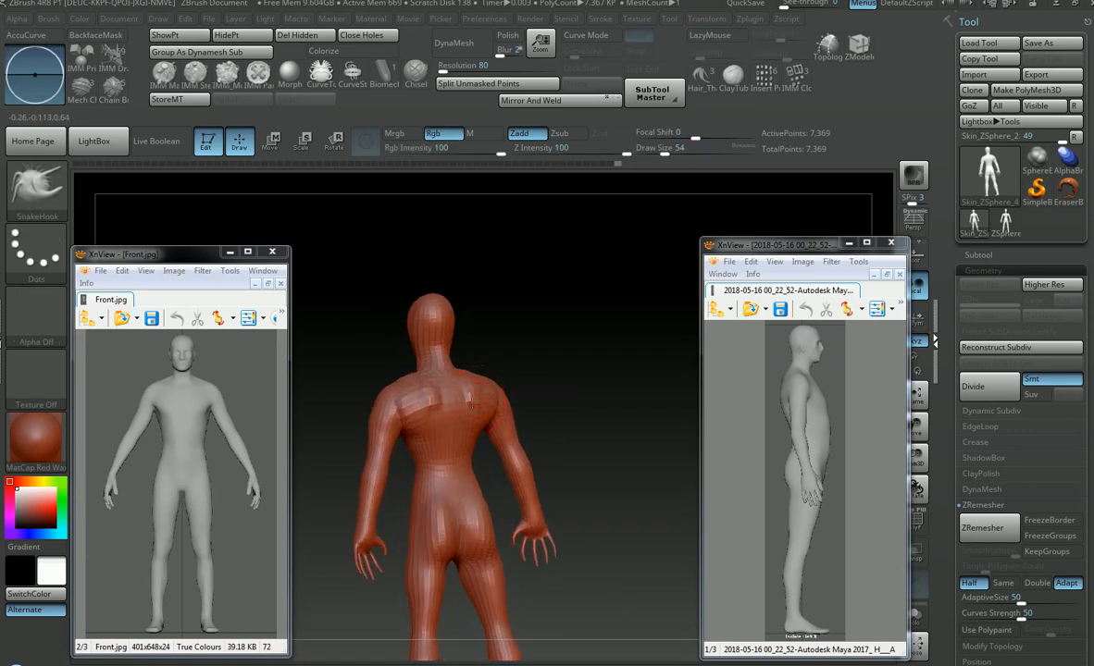
ctrl+right_drag(493, 398, 482, 373)
right_drag(481, 373, 512, 400)
mouse_move(524, 353)
ctrl+right_down()
mouse_move(539, 374)
mouse_move(519, 386)
mouse_move(578, 405)
mouse_move(551, 374)
ctrl+right_up()
mouse_move(453, 389)
right_down()
mouse_move(593, 384)
mouse_move(547, 375)
mouse_move(561, 380)
mouse_move(555, 476)
mouse_move(500, 457)
mouse_move(529, 450)
mouse_move(522, 437)
right_up()
mouse_move(501, 350)
ctrl+right_down()
mouse_move(560, 382)
mouse_move(575, 376)
ctrl+right_up()
Step: Adjust the torso, hip and front thigh profile in side view with the SnakeHook brush at draw size 51
key(s)
drag(500, 427, 487, 432)
key(s)
click(476, 432)
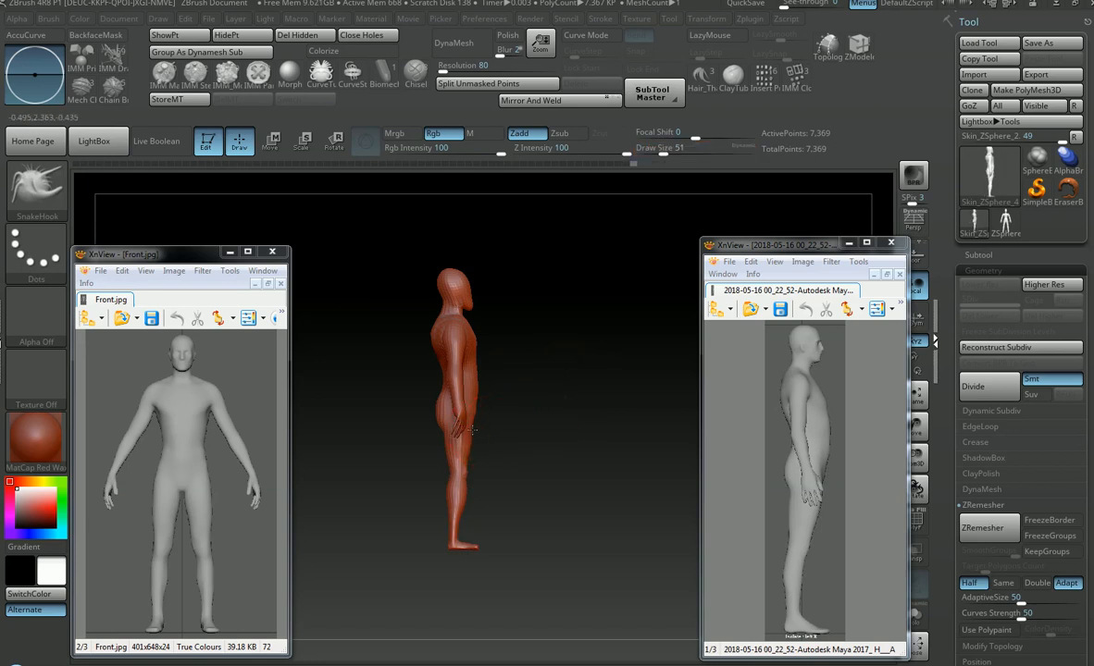
drag(475, 421, 472, 425)
key(s)
click(474, 409)
key(s)
click(478, 390)
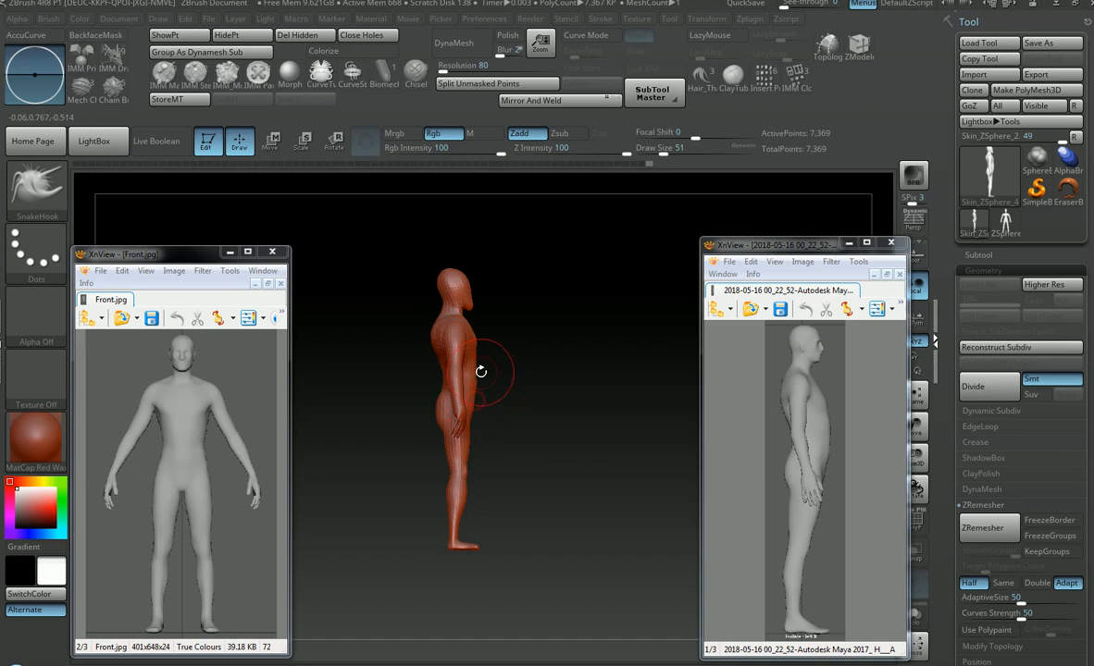
key(s)
click(497, 373)
key(s)
click(431, 400)
Step: Lengthen the legs in side view by pulling the feet down with the SnakeHook brush at draw size 207
key(s)
click(489, 460)
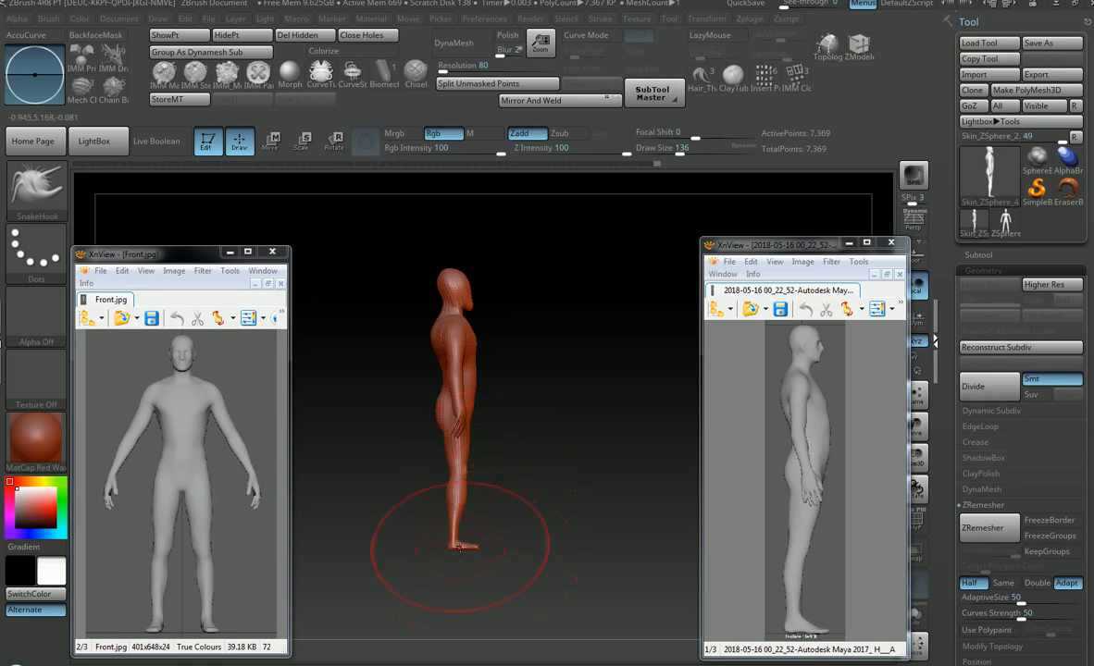
key(s)
click(465, 548)
drag(467, 552, 465, 561)
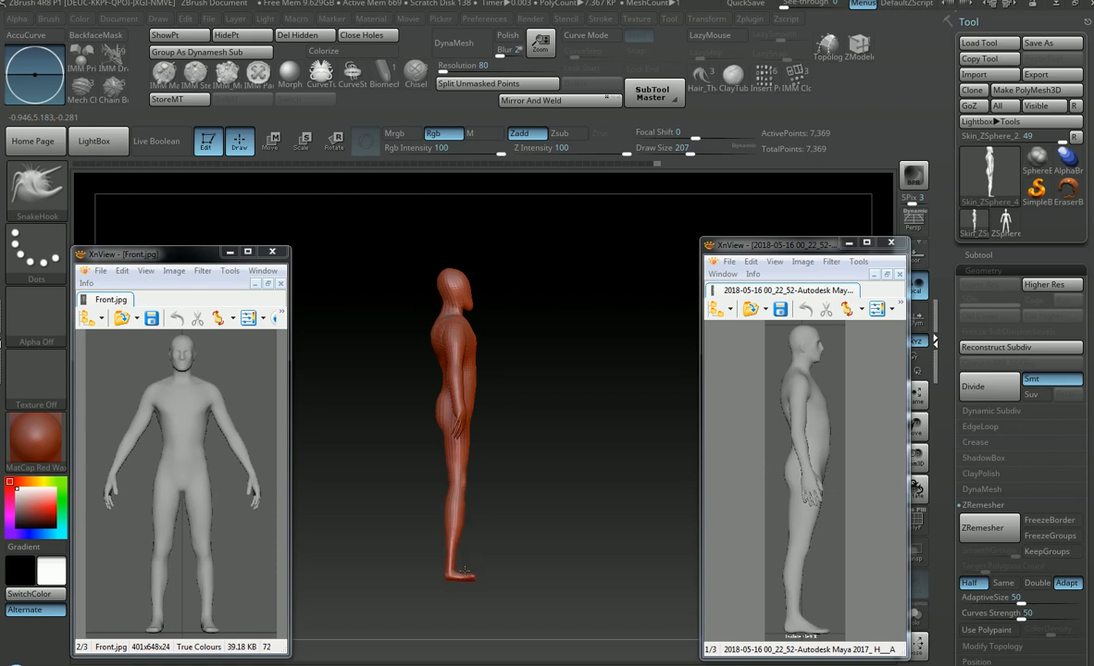
Step: Reshape the knee and lower leg in side view with the SnakeHook brush at draw sizes 71 and 74
mouse_move(540, 498)
alt+right_down()
mouse_move(530, 477)
mouse_move(546, 479)
alt+right_up()
key(s)
mouse_move(500, 483)
mouse_down()
mouse_move(475, 488)
mouse_move(459, 451)
mouse_up()
key(s)
key(s)
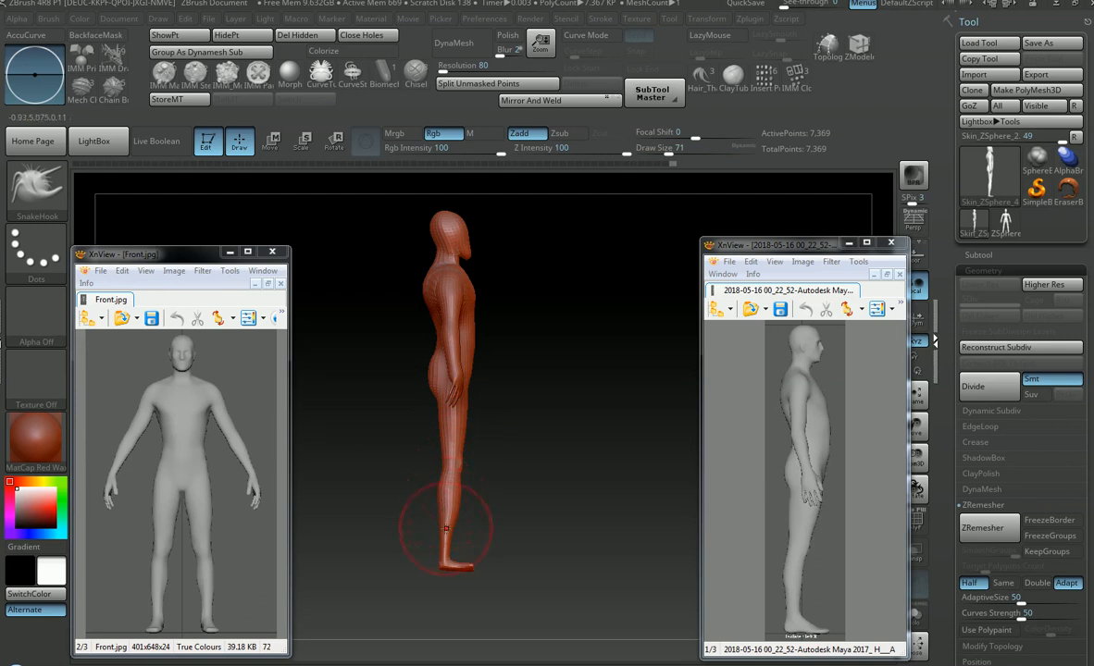
key(s)
drag(470, 471, 463, 475)
key(s)
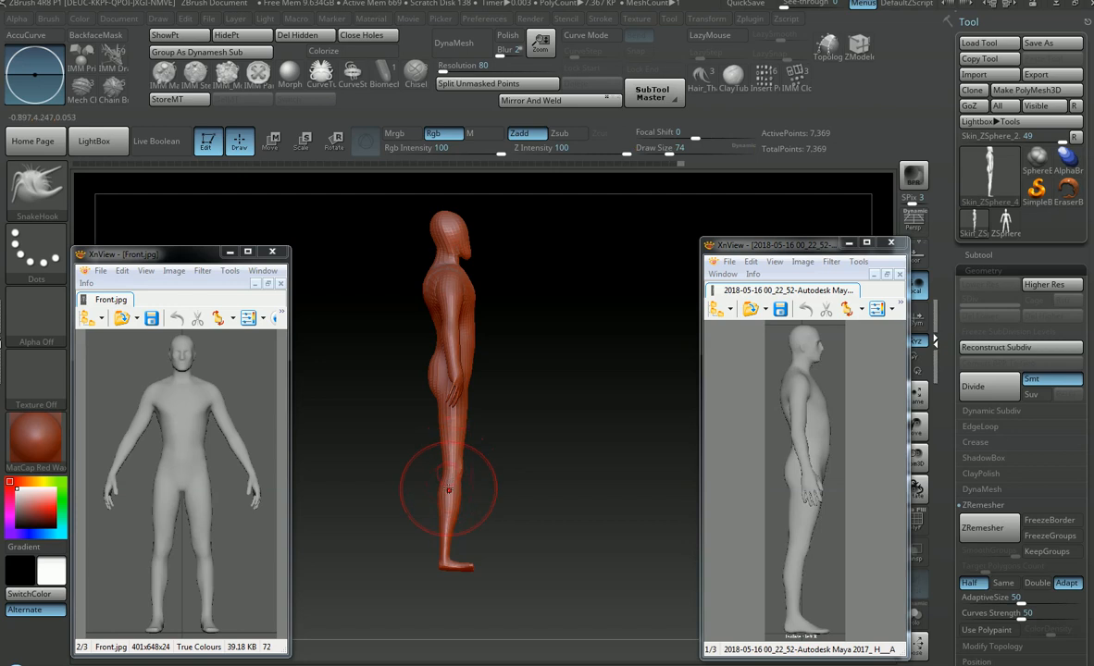
Step: Tighten the leg below the knee with the Pinch brush at draw size 74
key(ctrl)
key(ctrl)
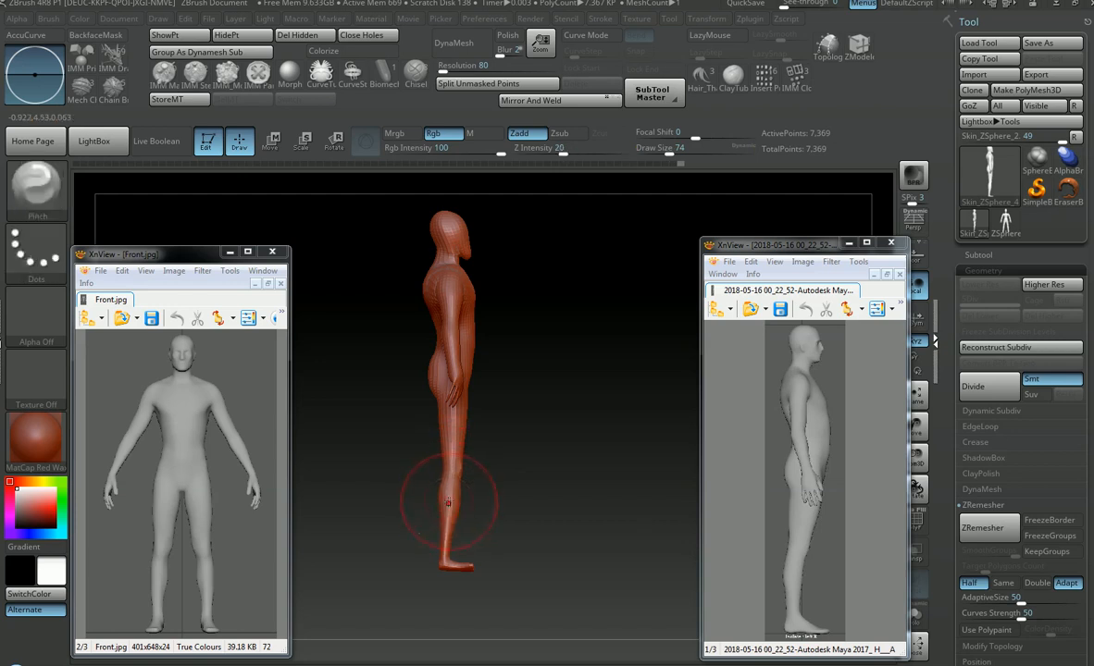
key(s)
mouse_move(450, 484)
mouse_down()
mouse_move(436, 484)
mouse_move(469, 471)
mouse_up()
key(s)
Step: Correct the knee and calf profile in side view with the SnakeHook brush at draw size 71
key(b)
key(s)
key(h)
key(s)
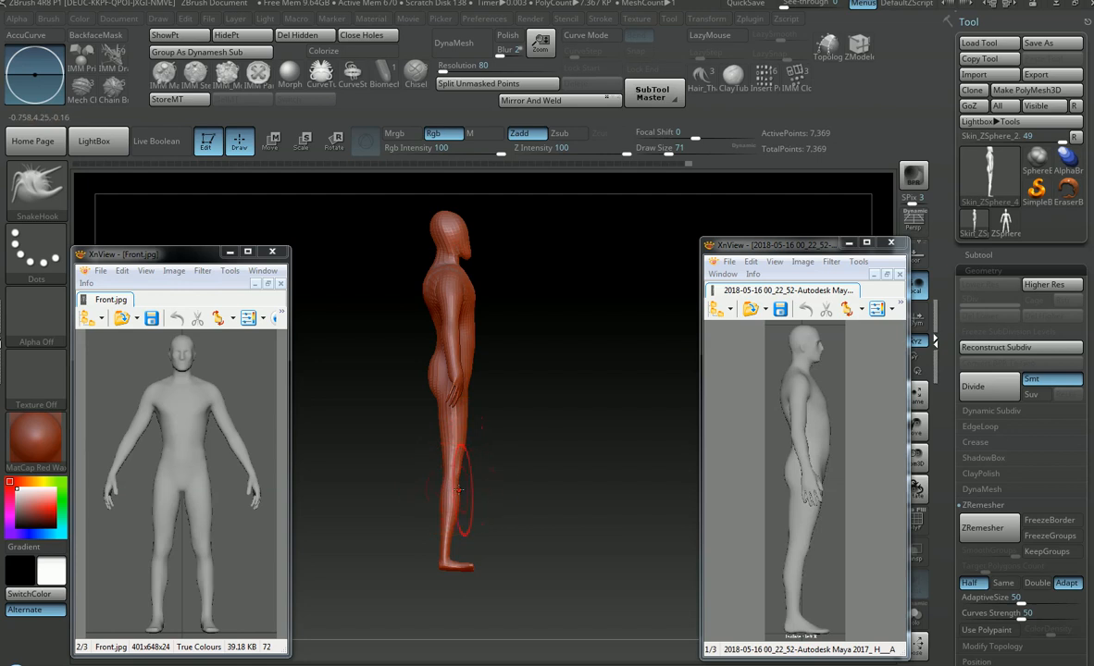
mouse_move(512, 456)
alt+mouse_down()
mouse_move(542, 457)
mouse_move(510, 466)
alt+mouse_up()
Step: Add volume to the thighs with the Inflat brush at draw size 71
key(b)
key(i)
key(n)
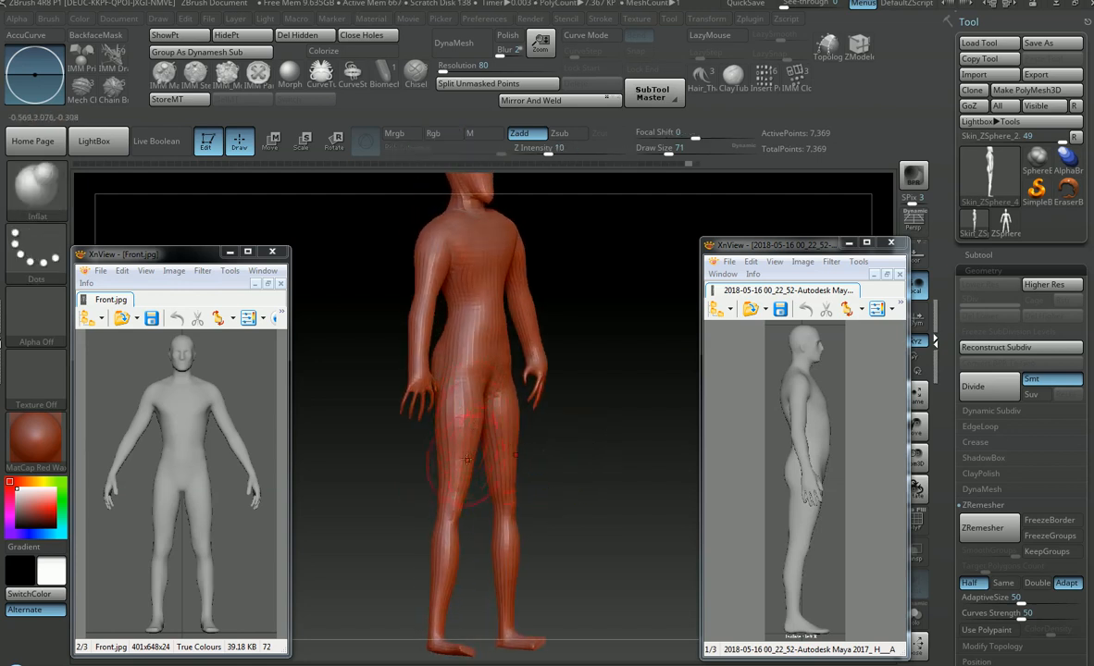
mouse_move(485, 378)
ctrl+right_down()
mouse_move(483, 353)
mouse_move(530, 429)
mouse_move(556, 442)
mouse_move(537, 384)
mouse_move(508, 405)
mouse_move(508, 424)
ctrl+right_up()
Step: Correct the figure's torso and hip profile in side view with the SnakeHook brush at draw sizes 51 and 59
key(3)
key(s)
drag(505, 364, 489, 367)
key(s)
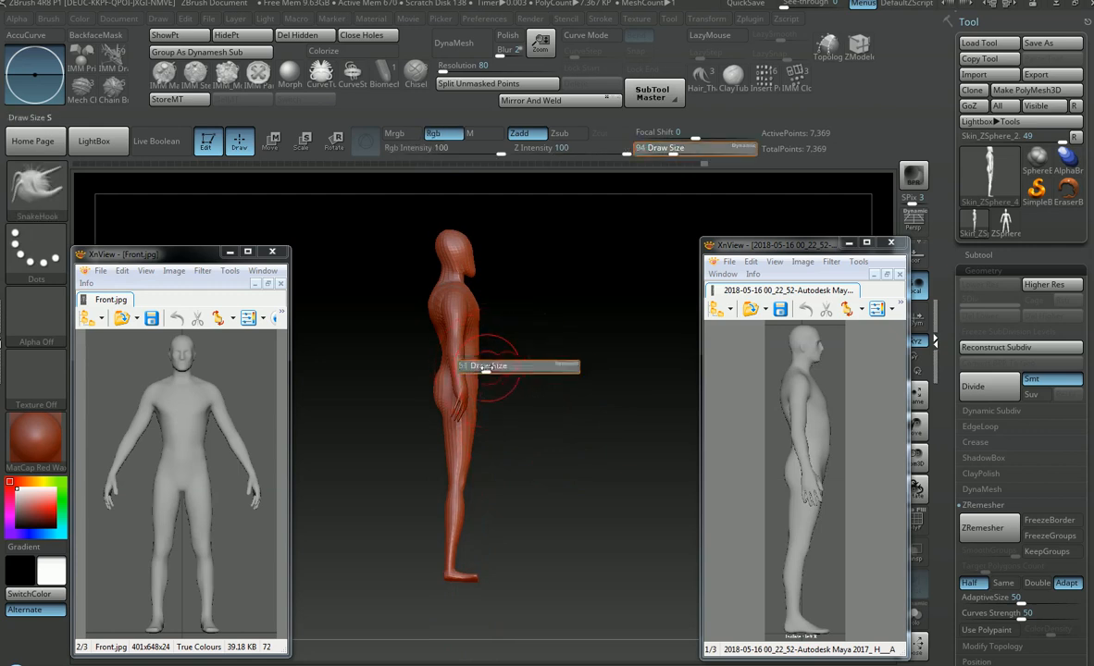
key(space)
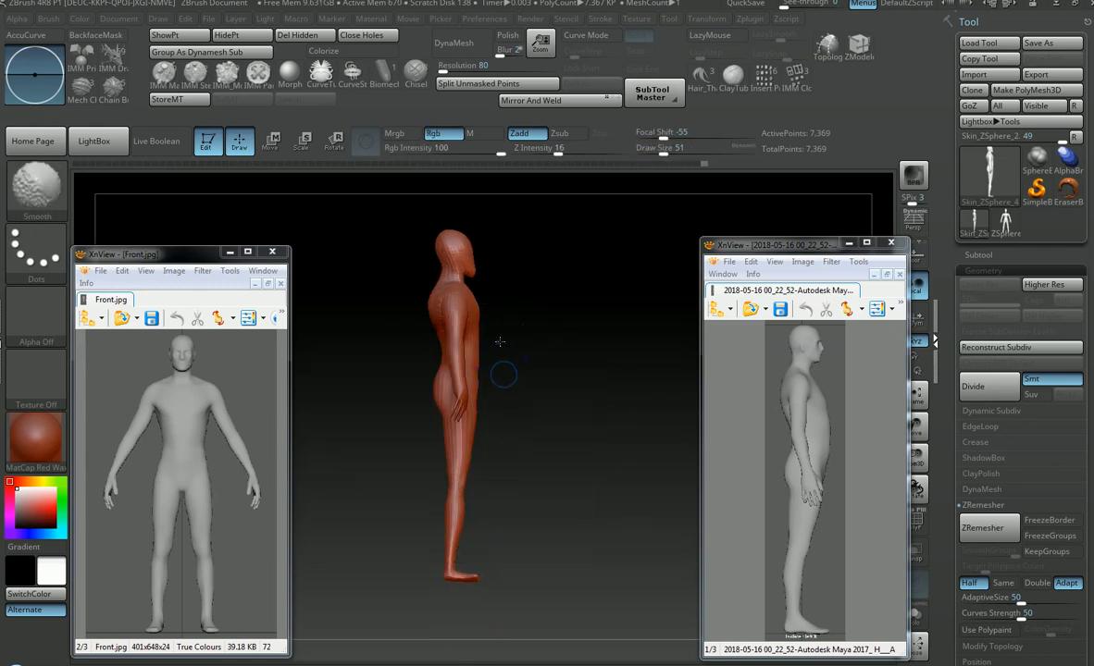
key(s)
drag(482, 358, 489, 359)
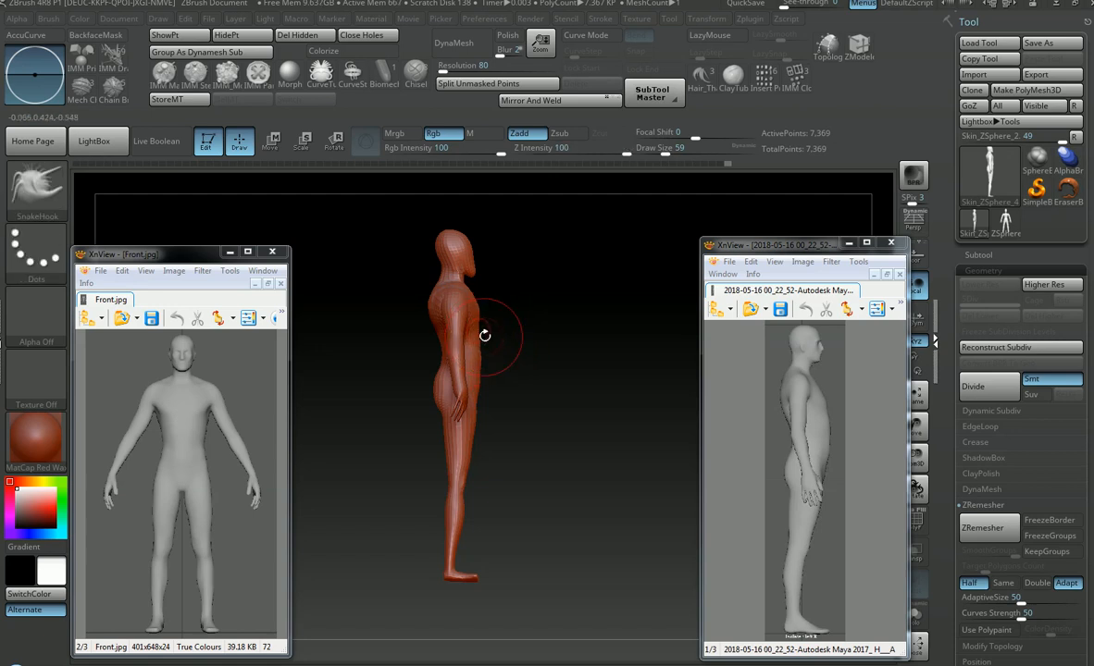
alt+right_drag(511, 354, 530, 407)
alt+right_drag(529, 406, 554, 389)
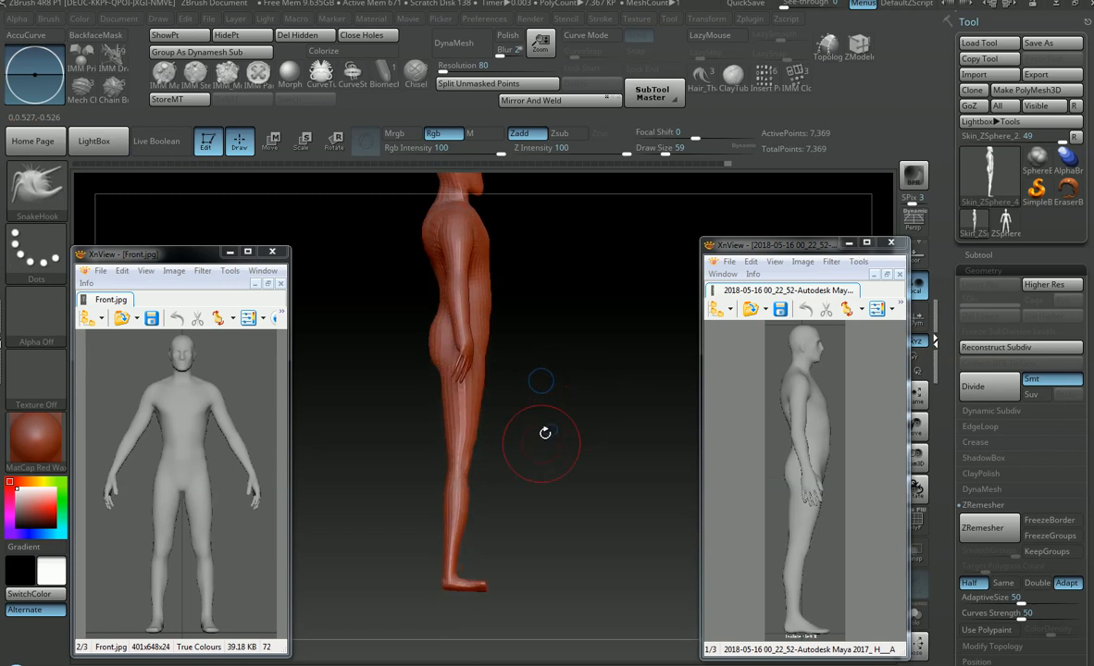
Step: Reshape the face and chin profile in side view with the SnakeHook brush at draw size 59
alt+right_drag(542, 432, 529, 468)
right_click(534, 434)
alt+right_drag(529, 373, 523, 490)
alt+right_drag(530, 374, 516, 458)
mouse_move(499, 330)
ctrl+right_down()
mouse_move(542, 325)
mouse_move(502, 368)
ctrl+right_up()
ctrl+shift+drag(504, 351, 451, 377)
alt+right_drag(493, 363, 510, 361)
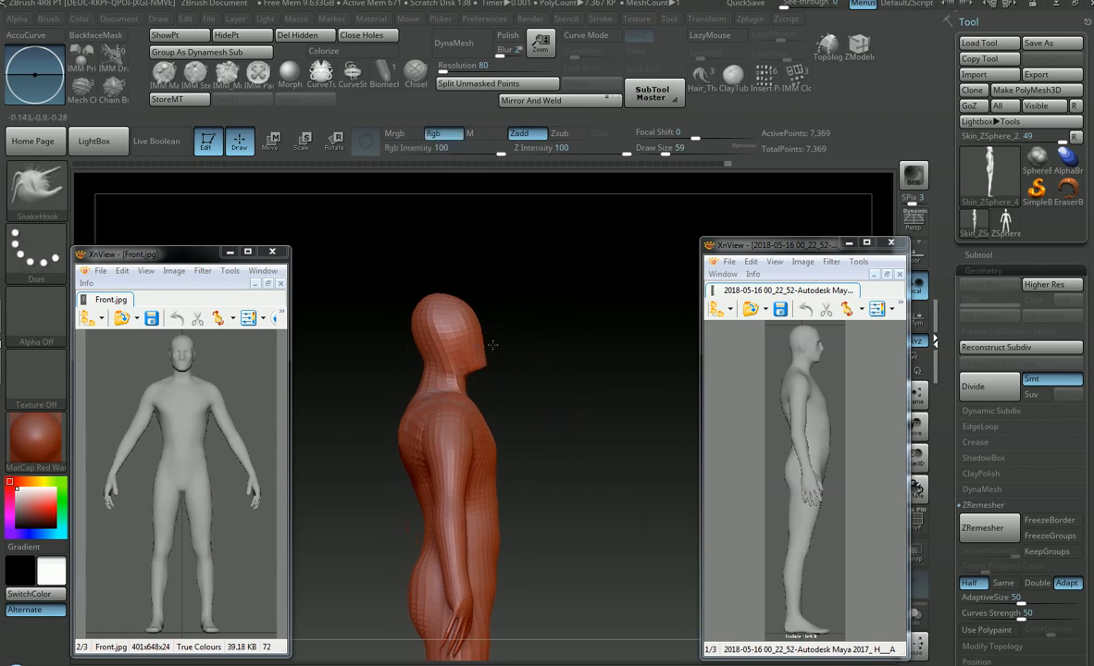
ctrl+shift+drag(497, 355, 476, 368)
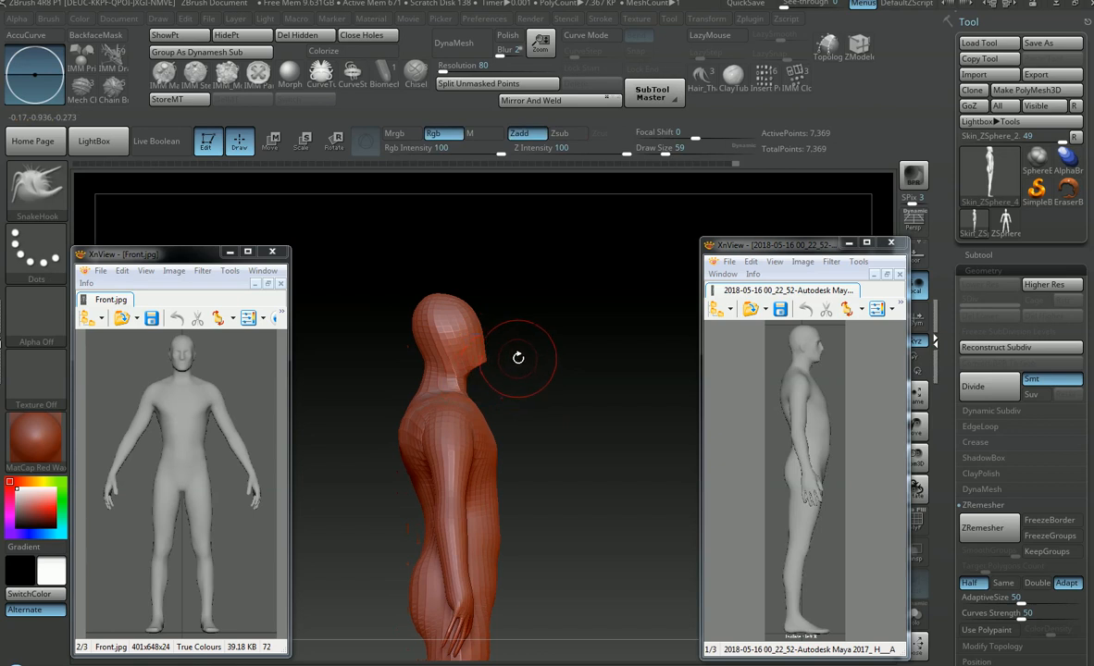
alt+right_drag(517, 359, 516, 376)
ctrl+right_drag(486, 322, 525, 308)
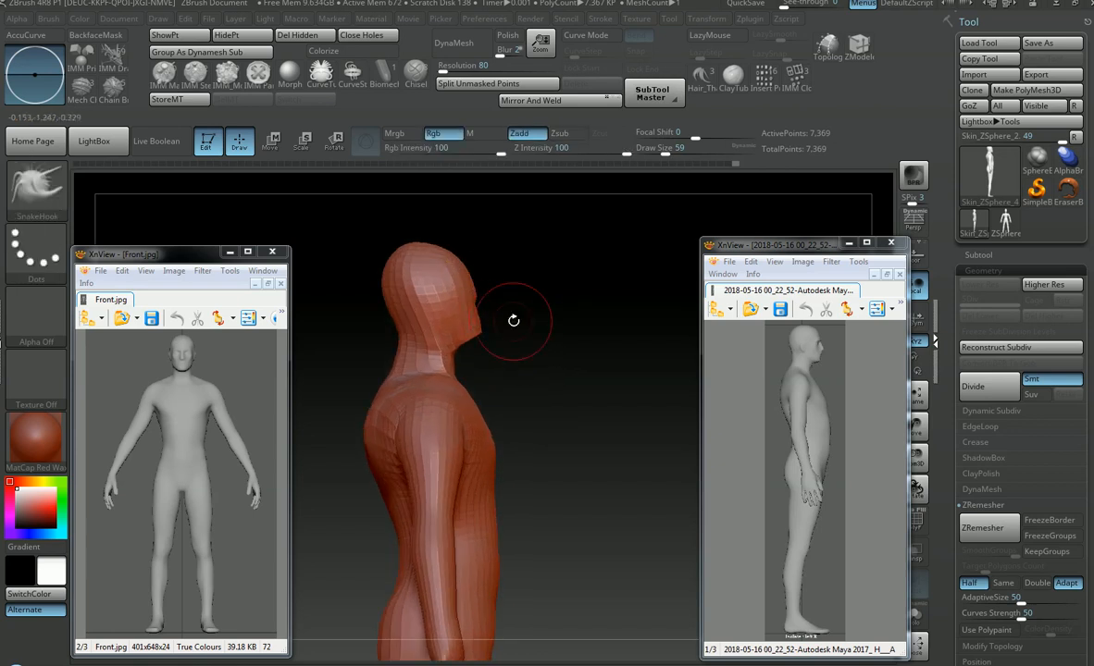
key(ctrl+shift)
ctrl+shift+drag(488, 295, 494, 292)
right_drag(491, 321, 451, 330)
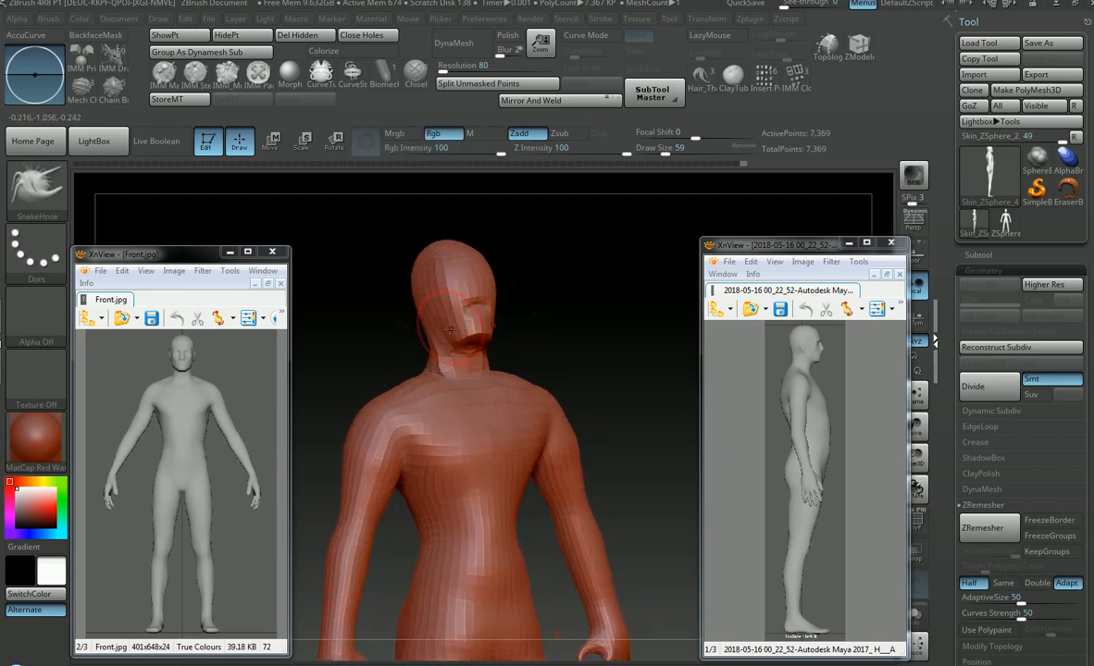
Step: Flatten the planes of the lower face with the hPolish brush at draw size 65
key(b)
key(h)
key(p)
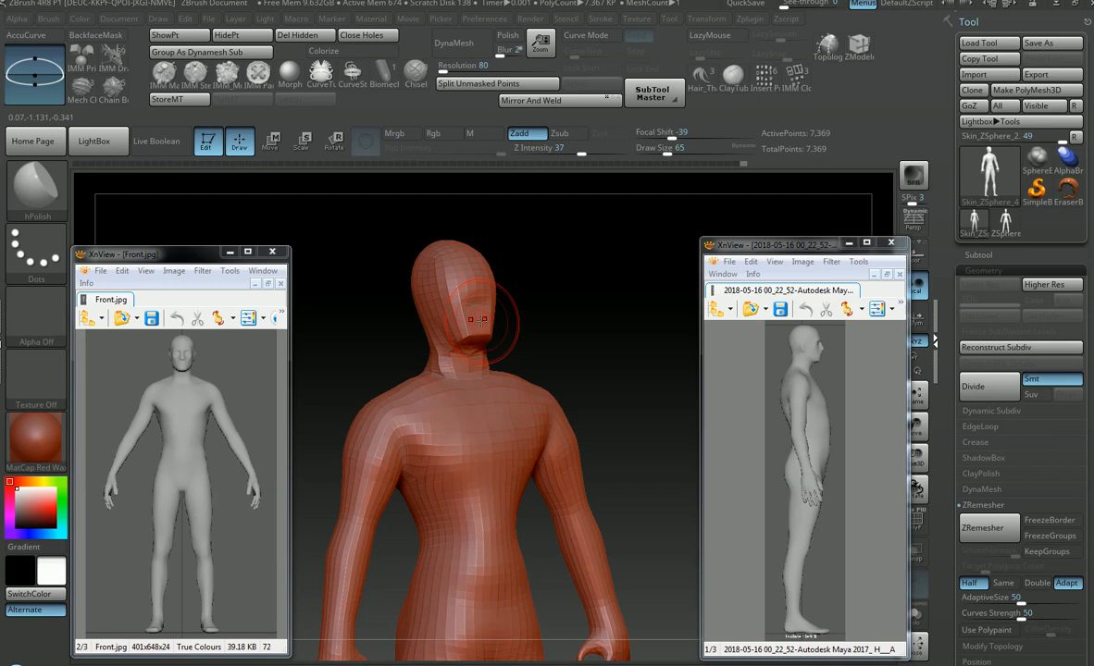
right_drag(472, 323, 542, 325)
Step: Adjust the front of the face in side view with the SnakeHook brush at draw size 44
key(b)
key(s)
key(h)
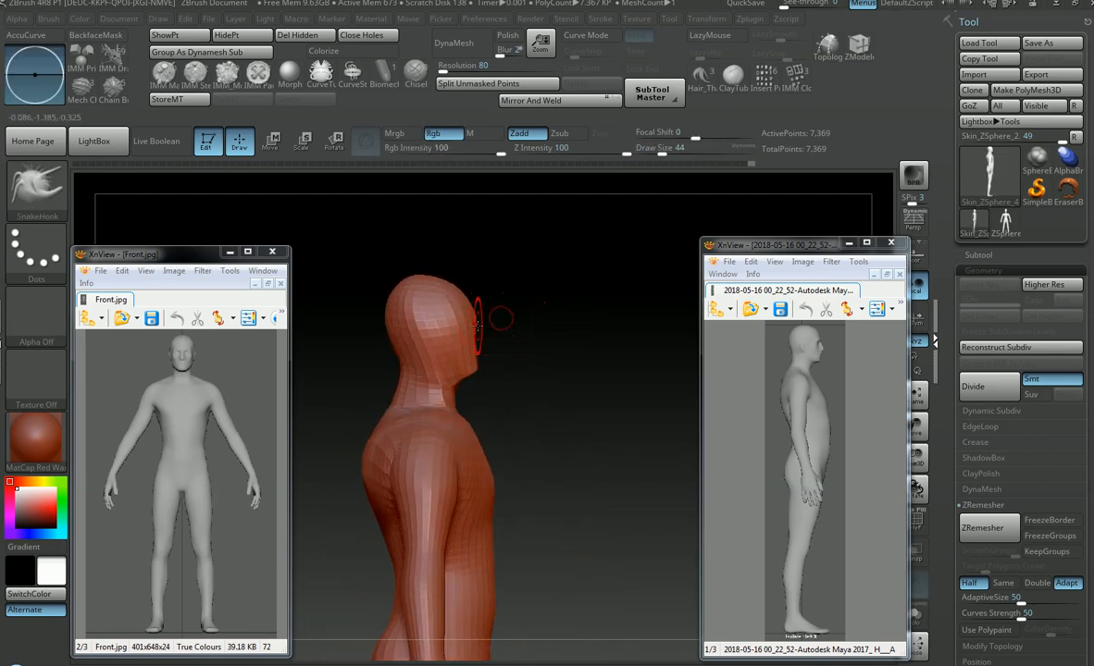
right_drag(483, 328, 438, 335)
mouse_move(491, 300)
alt+right_down()
mouse_move(469, 343)
mouse_move(510, 332)
alt+right_up()
Step: Build up a nose in the middle of the face with the ClayBuildup brush at draw size 29
key(b)
key(c)
key(b)
key(s)
drag(476, 350, 469, 352)
ctrl+right_drag(470, 353, 606, 379)
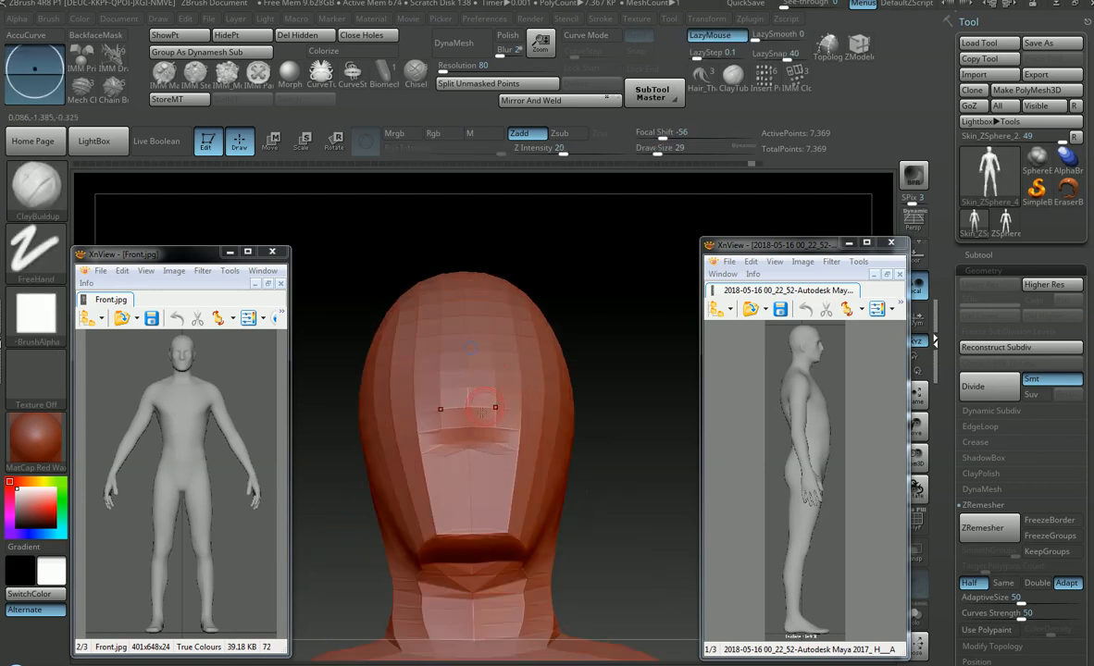
drag(476, 359, 479, 418)
key(ctrl+z)
drag(493, 355, 488, 392)
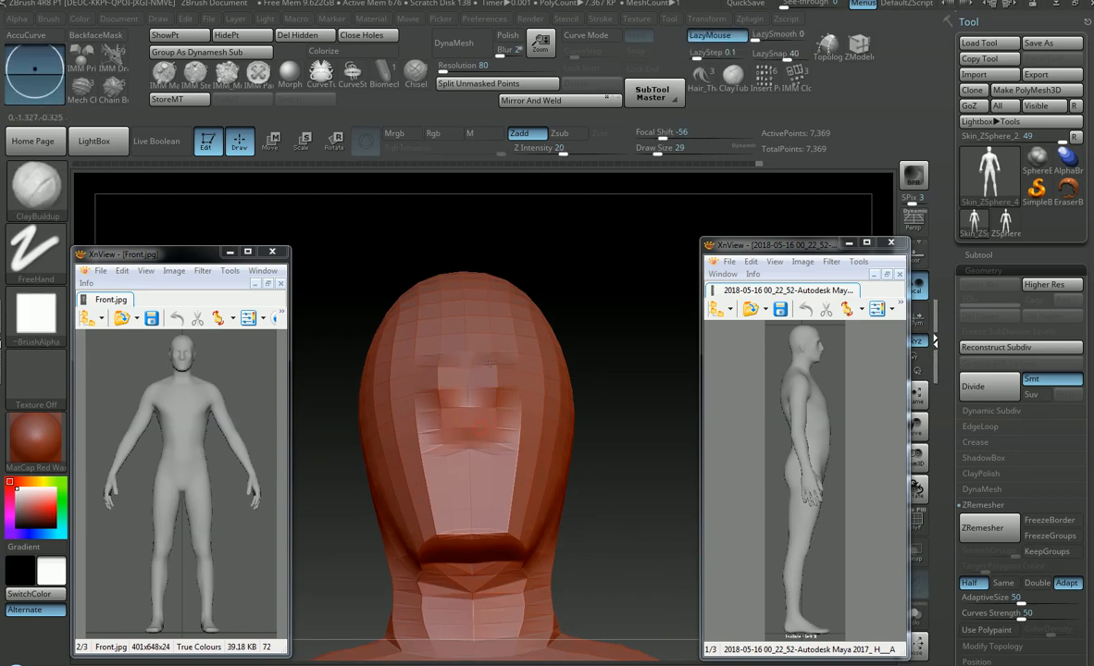
mouse_move(483, 402)
mouse_down()
mouse_move(478, 414)
mouse_move(483, 368)
mouse_move(474, 416)
mouse_up()
Step: Shape the nose bridge in front view with the SnakeHook brush at draw size 56
mouse_move(542, 373)
ctrl+right_down()
mouse_move(490, 370)
mouse_move(502, 393)
mouse_move(578, 391)
ctrl+right_up()
key(b)
key(s)
key(h)
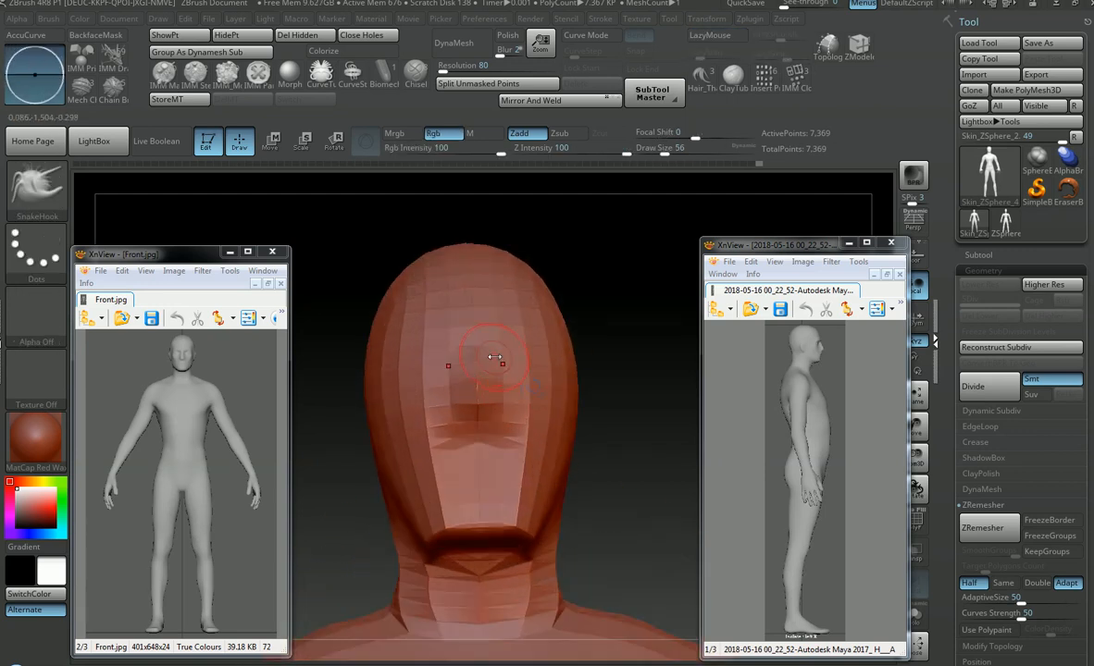
Step: Carve the eye sockets beside the nose with the ClayBuildup brush at draw size 29 and smooth them
key(b)
key(c)
key(b)
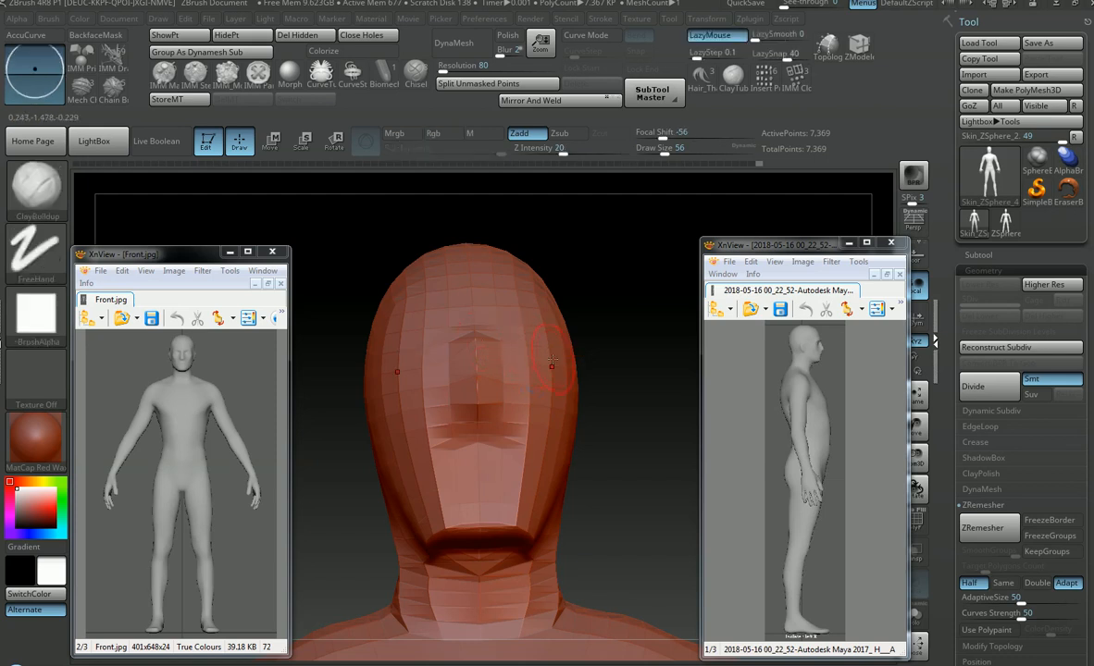
key(s)
drag(552, 360, 518, 361)
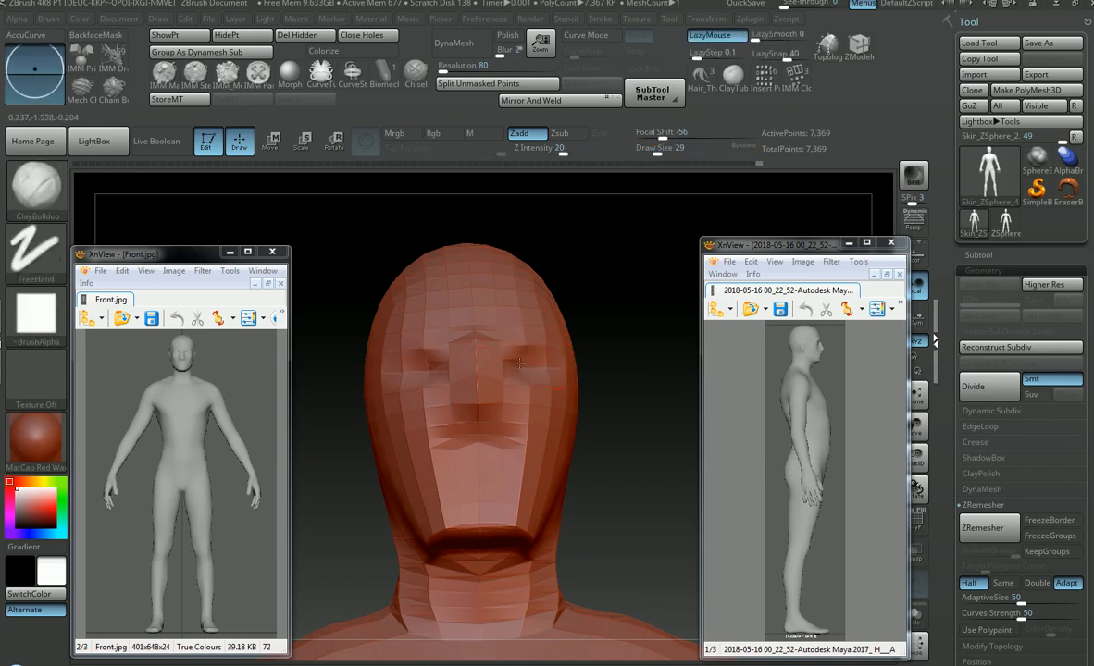
key(shift)
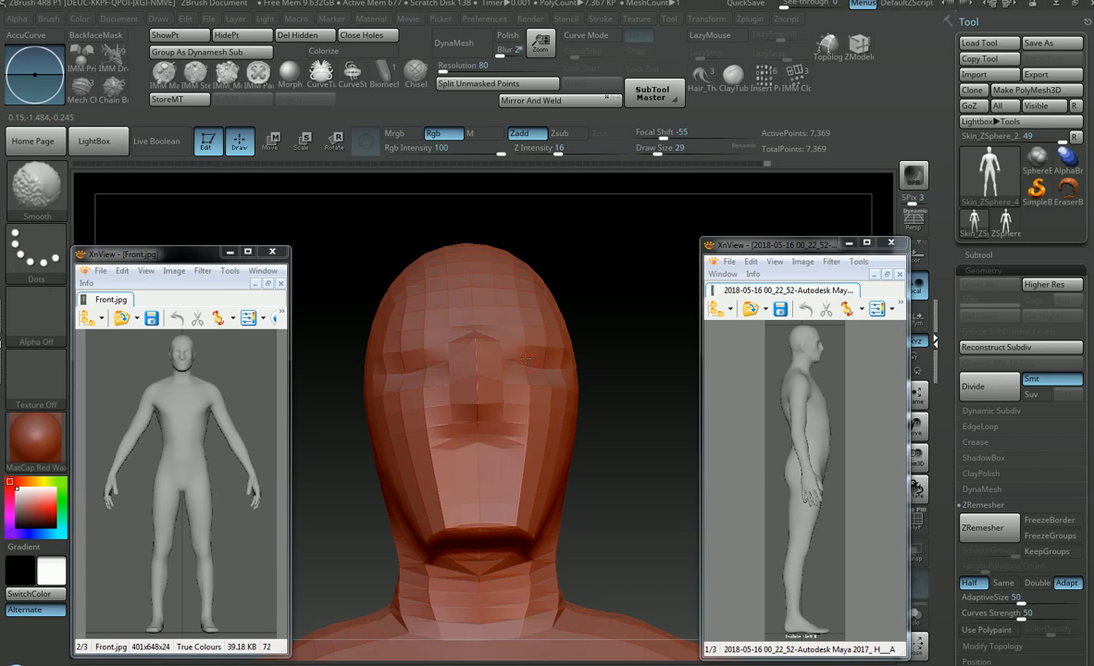
Step: Shape the nose, brow and jaw profile in side view with the SnakeHook brush at draw sizes 97 and 80
ctrl+right_drag(556, 356, 558, 349)
mouse_move(558, 350)
right_down()
mouse_move(636, 349)
mouse_move(620, 344)
mouse_move(620, 326)
mouse_move(578, 347)
right_up()
key(b)
key(s)
key(h)
key(s)
drag(568, 331, 594, 331)
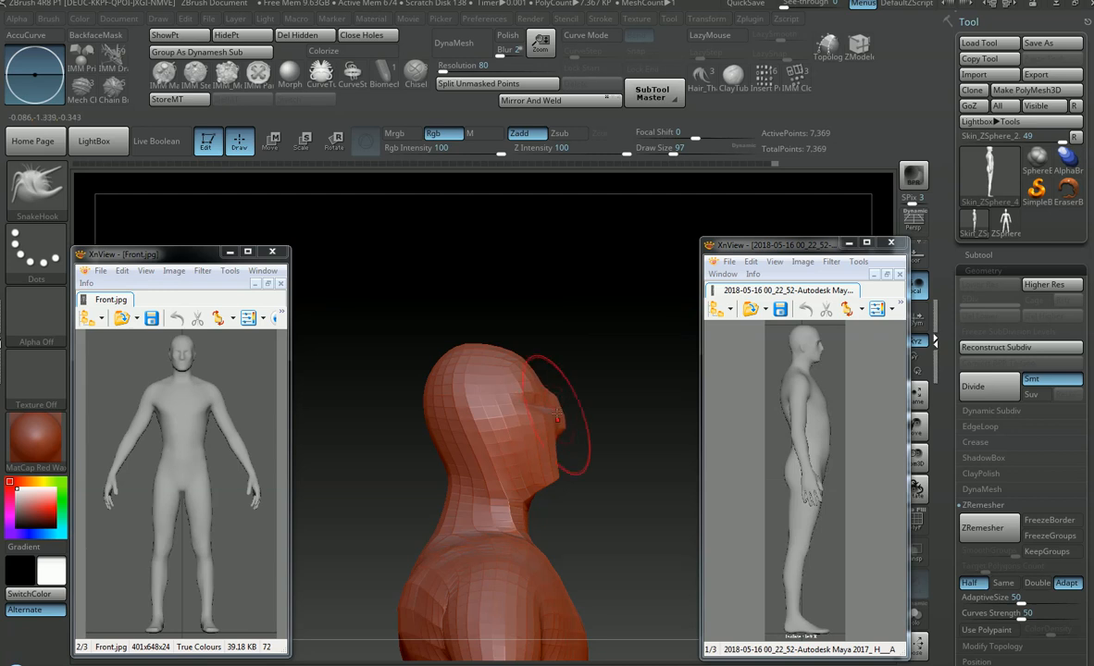
key(s)
drag(586, 414, 513, 404)
key(s)
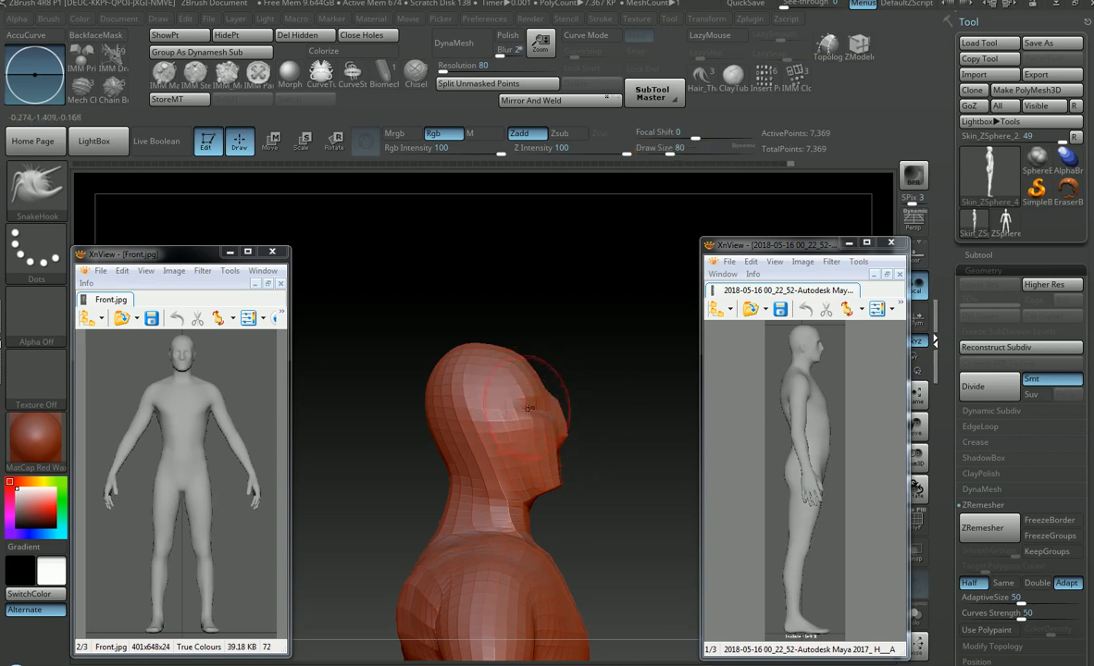
Step: Pull out the forehead with the SnakeHook brush and fill out the crown with the Inflat brush at draw size 83
key(s)
drag(530, 366, 508, 355)
key(s)
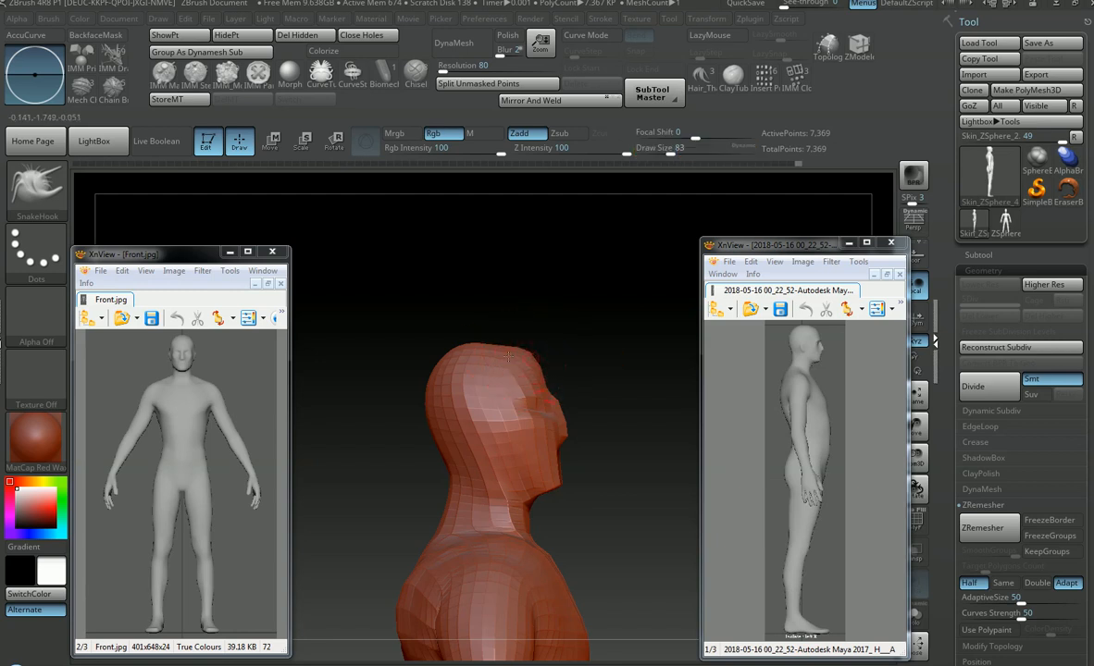
mouse_move(499, 347)
right_down()
mouse_move(520, 322)
mouse_move(527, 332)
mouse_move(515, 330)
right_up()
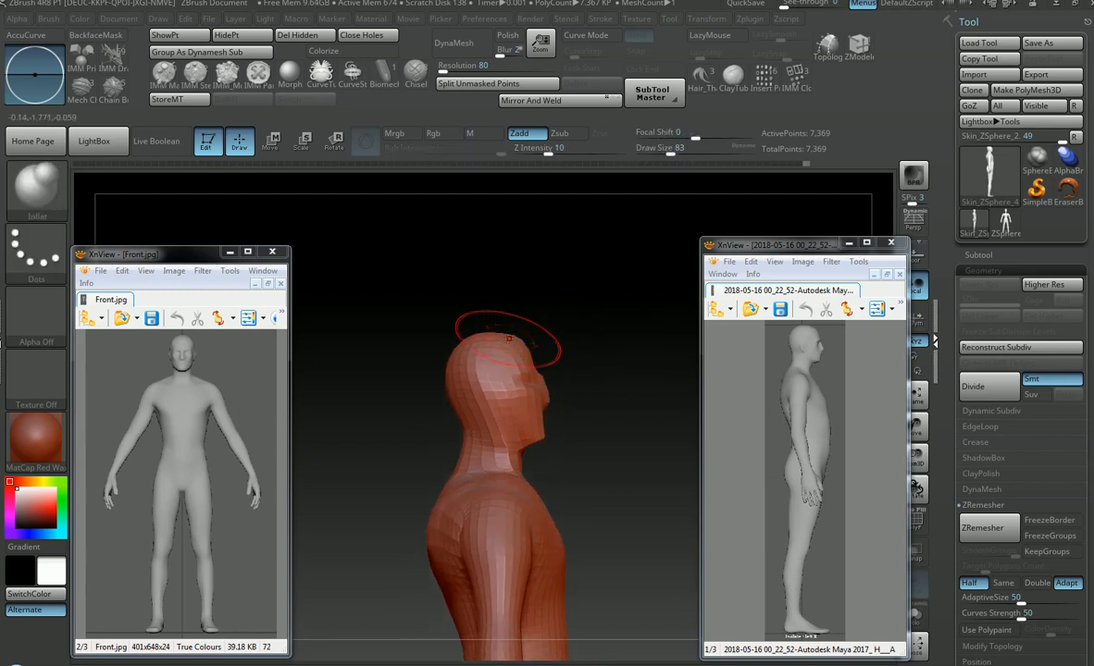
mouse_move(547, 342)
right_down()
mouse_move(503, 342)
mouse_move(480, 321)
mouse_move(493, 382)
mouse_move(549, 349)
mouse_move(512, 369)
mouse_move(546, 447)
mouse_move(594, 325)
mouse_move(589, 305)
mouse_move(535, 380)
right_up()
Step: Refine the nose and forehead profile with the SnakeHook brush at draw sizes 35 and 41
key(s)
drag(523, 381, 512, 383)
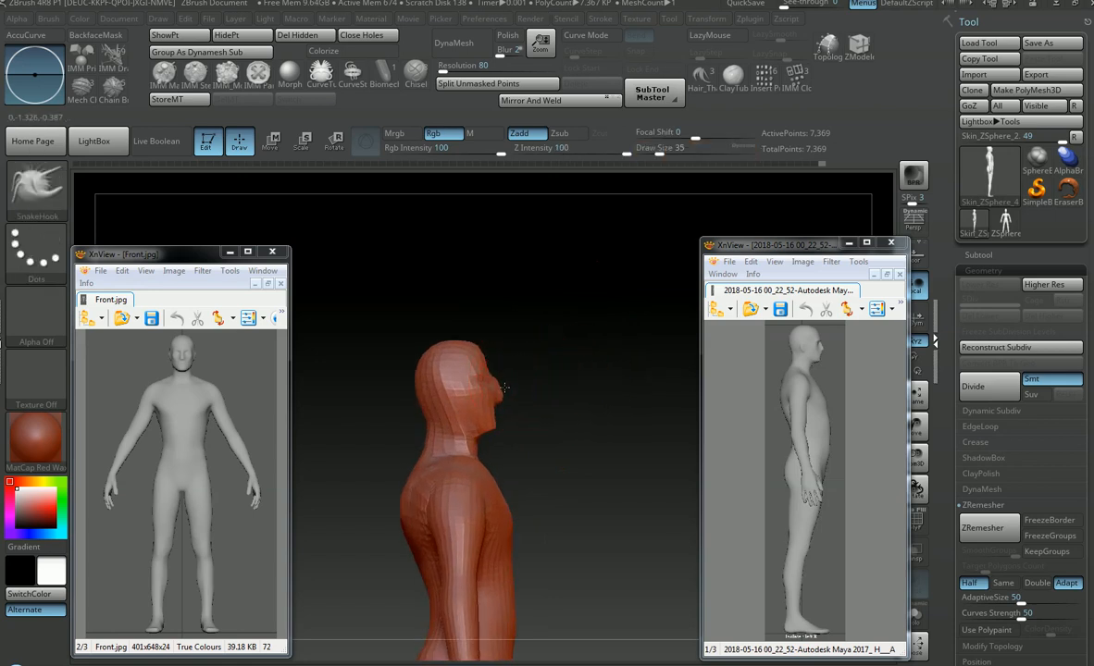
key(s)
drag(479, 355, 482, 354)
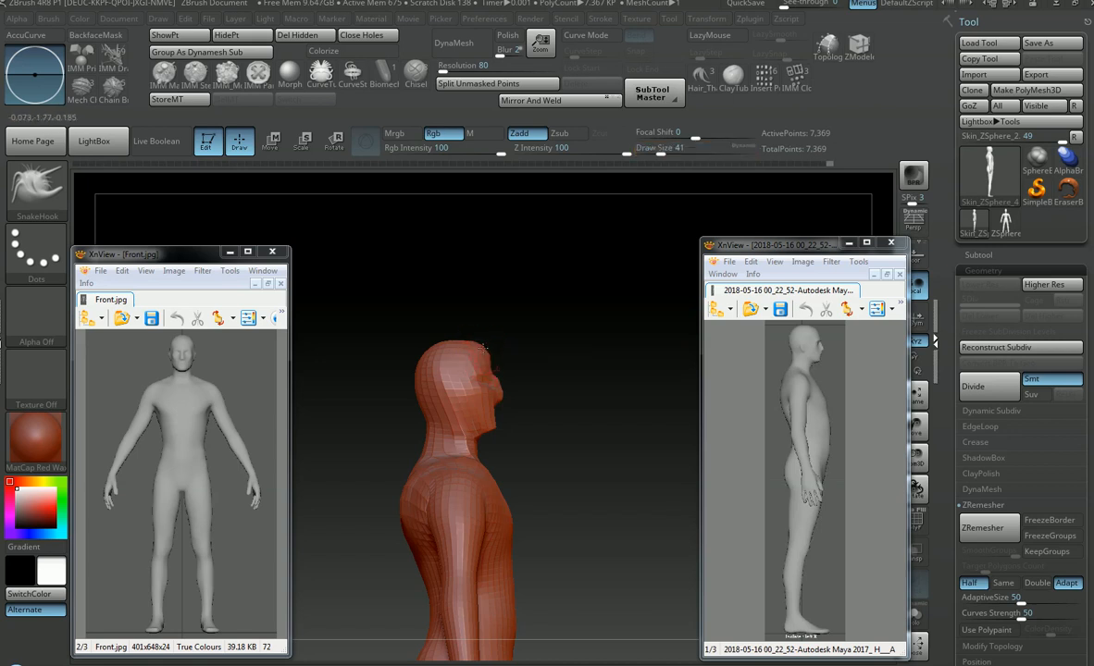
mouse_move(544, 356)
ctrl+right_down()
mouse_move(503, 337)
mouse_move(548, 341)
mouse_move(435, 322)
ctrl+right_up()
Step: Adjust the head and neck in back view with SnakeHook at draw size 68 and trim the head's side with ClipCurve
mouse_move(510, 333)
right_down()
mouse_move(556, 333)
mouse_move(498, 334)
mouse_move(575, 331)
mouse_move(532, 332)
mouse_move(564, 320)
right_up()
key(s)
drag(502, 355, 508, 356)
key(s)
drag(514, 352, 521, 353)
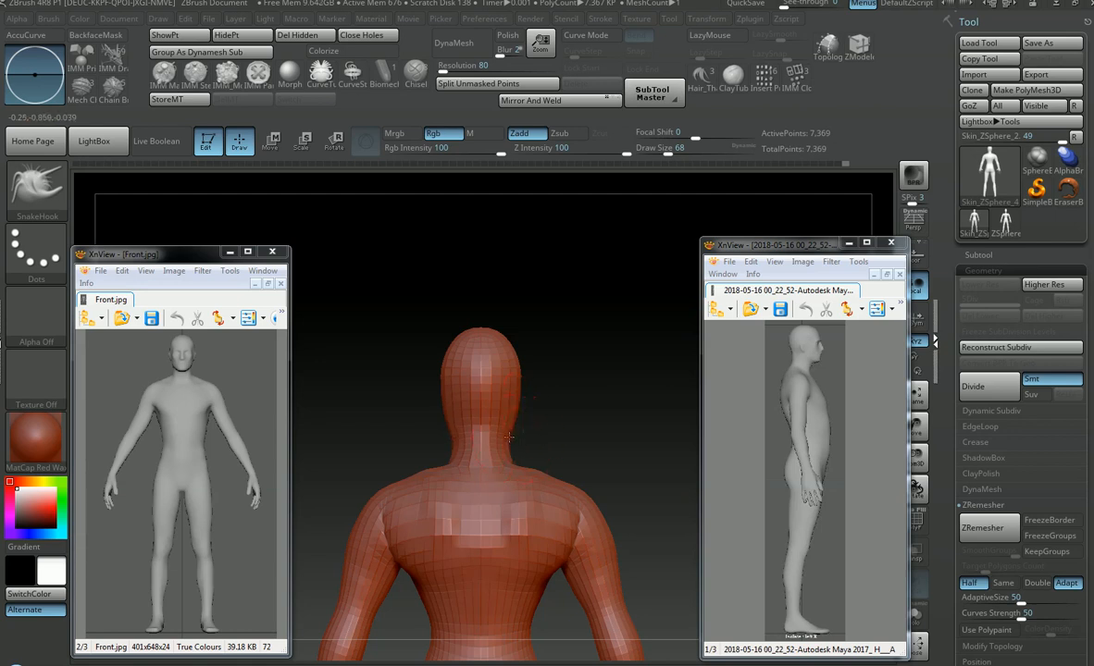
key(ctrl+shift)
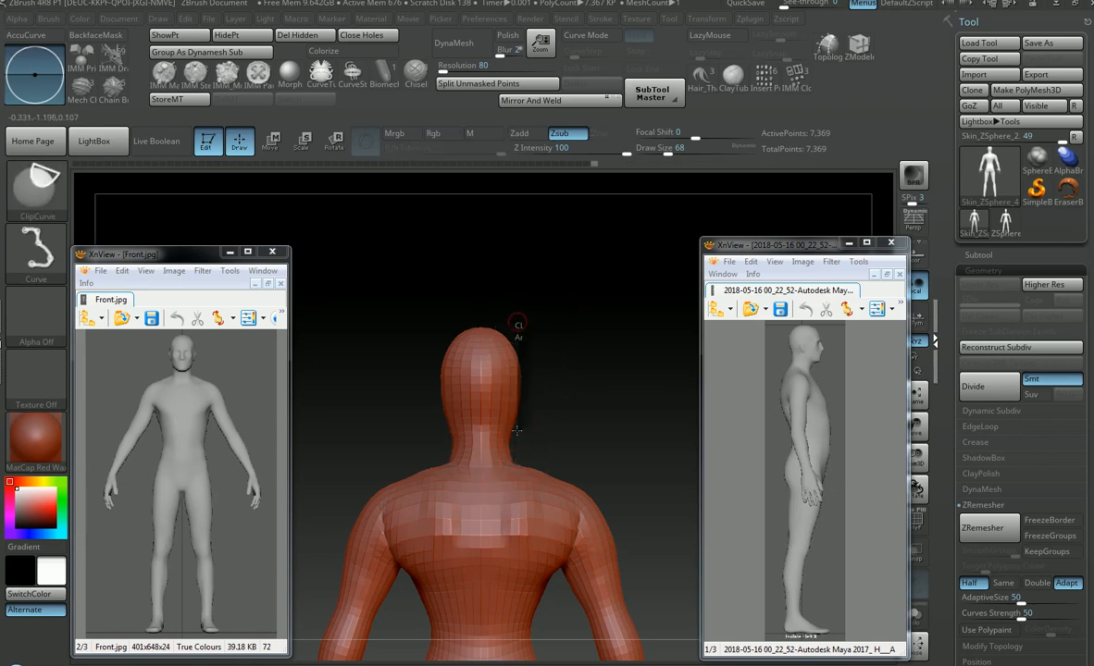
mouse_move(579, 383)
mouse_down()
mouse_move(551, 376)
mouse_move(602, 364)
mouse_move(504, 367)
mouse_move(549, 374)
mouse_move(522, 412)
mouse_up()
Step: Try to reshape the side of the head with the hPolish brush at draw size 68 and the SnakeHook brush
key(b)
key(h)
key(p)
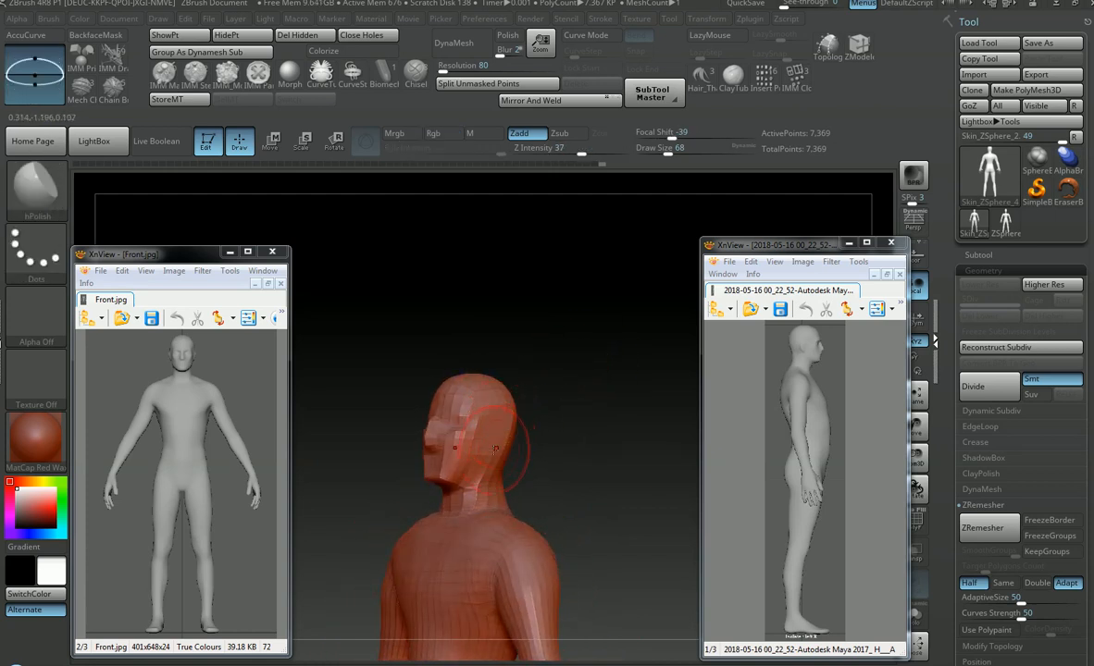
ctrl+right_drag(498, 414, 447, 390)
drag(447, 391, 515, 397)
mouse_move(516, 398)
ctrl+right_down()
mouse_move(538, 370)
mouse_move(491, 394)
mouse_move(515, 383)
mouse_move(510, 366)
mouse_move(505, 435)
mouse_move(523, 447)
mouse_move(583, 366)
mouse_move(590, 432)
mouse_move(515, 412)
mouse_move(495, 374)
mouse_move(471, 377)
mouse_move(513, 396)
ctrl+right_up()
key(b)
key(s)
key(h)
click(496, 395)
Step: Try to narrow the head in front view with the Pinch brush at draw size 192
key(b)
key(p)
key(i)
key(s)
mouse_move(504, 395)
mouse_down()
mouse_move(522, 395)
mouse_move(483, 417)
mouse_up()
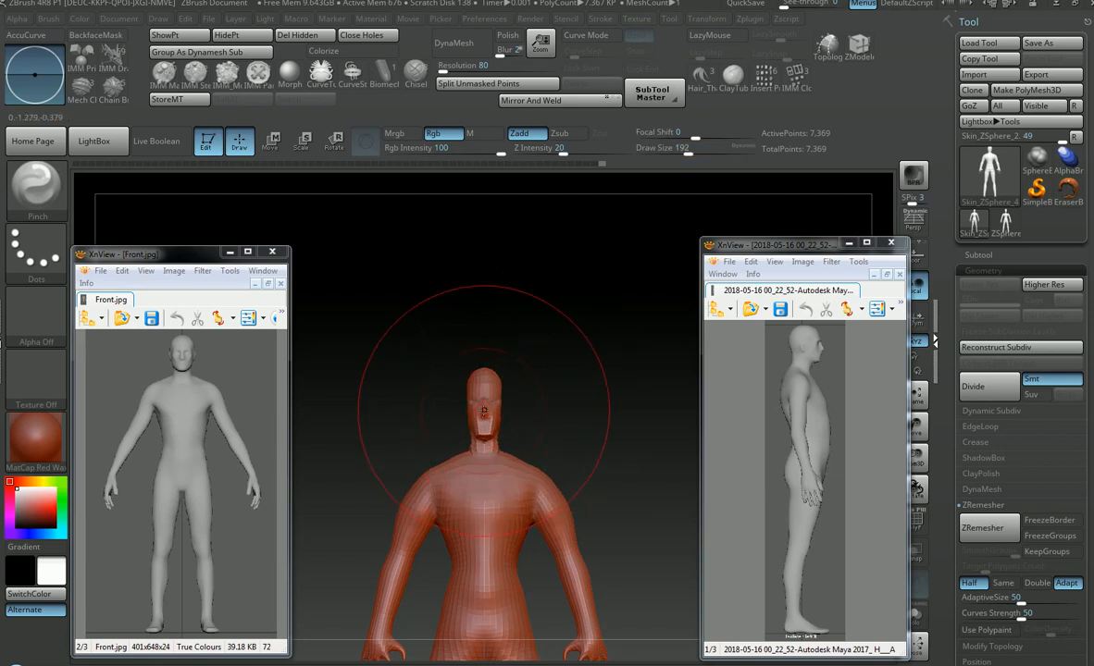
mouse_move(455, 385)
ctrl+right_down()
mouse_move(504, 412)
mouse_move(503, 368)
mouse_move(604, 377)
mouse_move(558, 395)
ctrl+right_up()
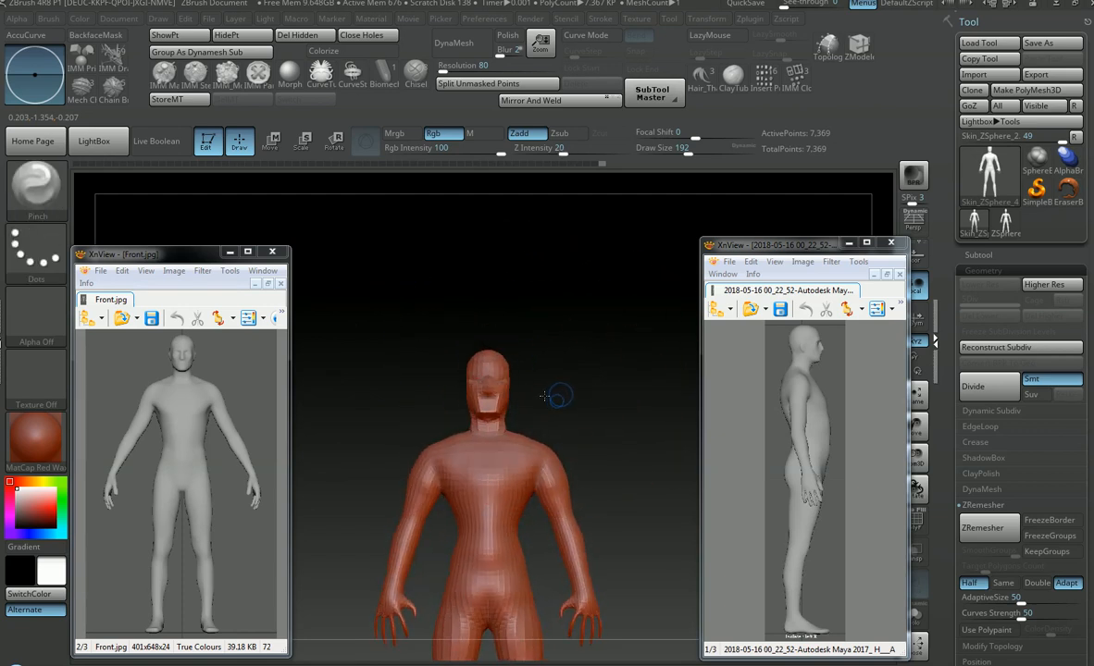
Step: Set the draw size to 68 and mask the head and neck in front view
ctrl+right_drag(526, 341, 553, 347)
key(s)
mouse_move(553, 347)
mouse_down()
mouse_move(447, 386)
mouse_move(432, 435)
mouse_move(445, 444)
mouse_up()
alt+right_drag(556, 394, 554, 345)
ctrl+drag(541, 322, 453, 468)
mouse_move(559, 403)
alt+right_down()
mouse_move(560, 387)
mouse_move(561, 407)
alt+right_up()
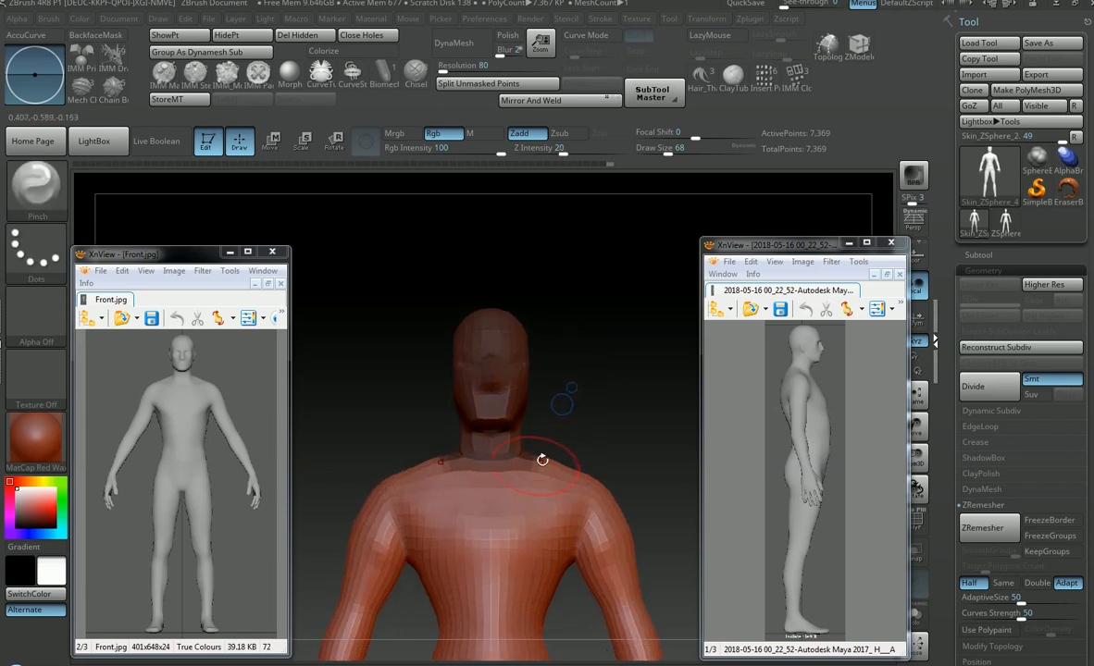
Step: Soften the mask's edge at the base of the neck and invert the mask, with the draw size set to 49
ctrl+click(526, 469)
key(ctrl+z)
key(ctrl+shift+z)
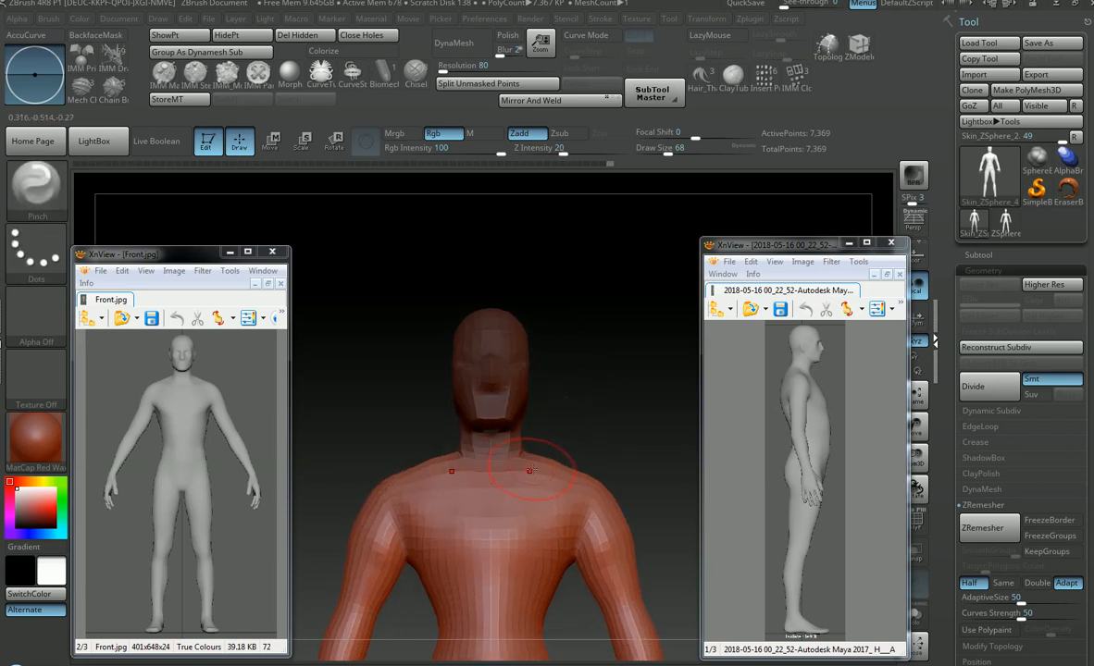
ctrl+click(526, 475)
key(s)
drag(545, 460, 531, 463)
ctrl+click(590, 420)
key(s)
Step: Rescale the unmasked head in front view with the gizmo in Scale mode
key(e)
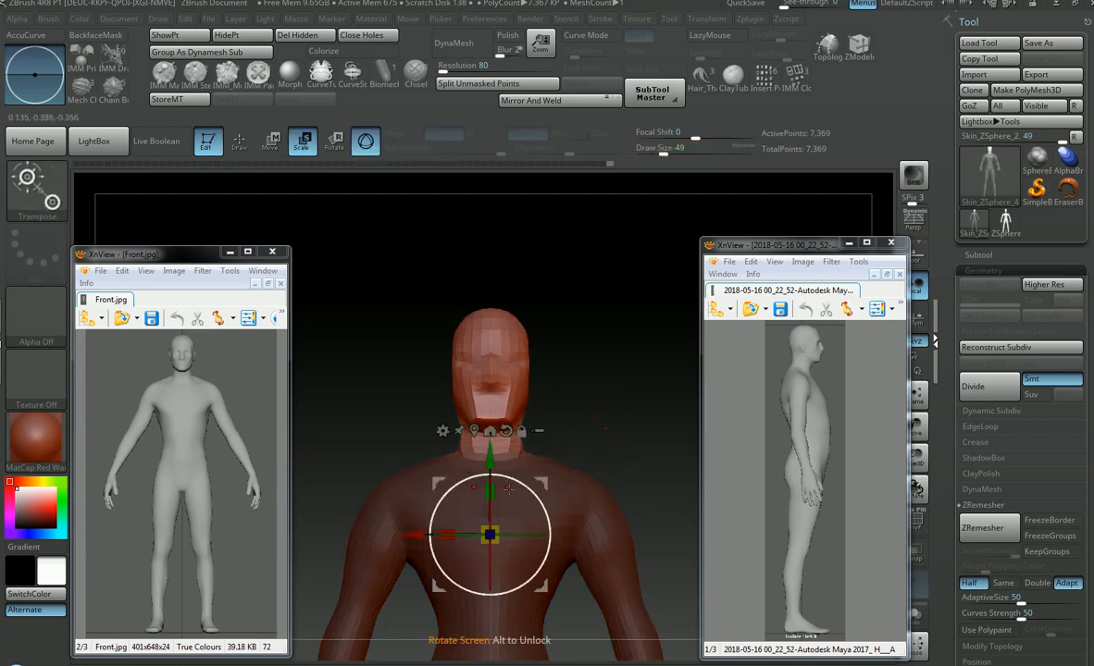
drag(490, 534, 489, 531)
ctrl+right_drag(490, 532, 542, 515)
alt+right_drag(543, 516, 559, 396)
drag(505, 410, 511, 409)
drag(509, 330, 510, 323)
mouse_move(575, 398)
ctrl+right_down()
mouse_move(588, 359)
mouse_move(622, 379)
mouse_move(593, 332)
mouse_move(611, 343)
mouse_move(566, 392)
mouse_move(585, 399)
mouse_move(593, 379)
ctrl+right_up()
Step: Clear the mask from the body and check the head's proportion to the whole figure
key(q)
ctrl+drag(588, 400, 619, 449)
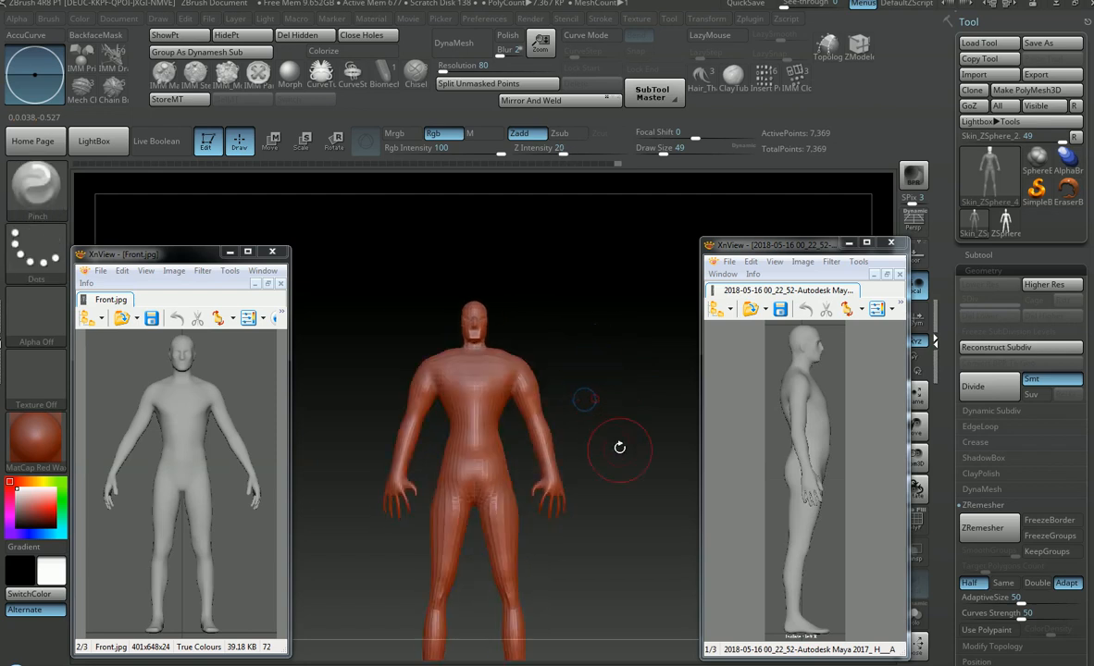
ctrl+right_drag(620, 448, 591, 399)
mouse_move(525, 377)
ctrl+right_down()
mouse_move(554, 319)
mouse_move(622, 326)
ctrl+right_up()
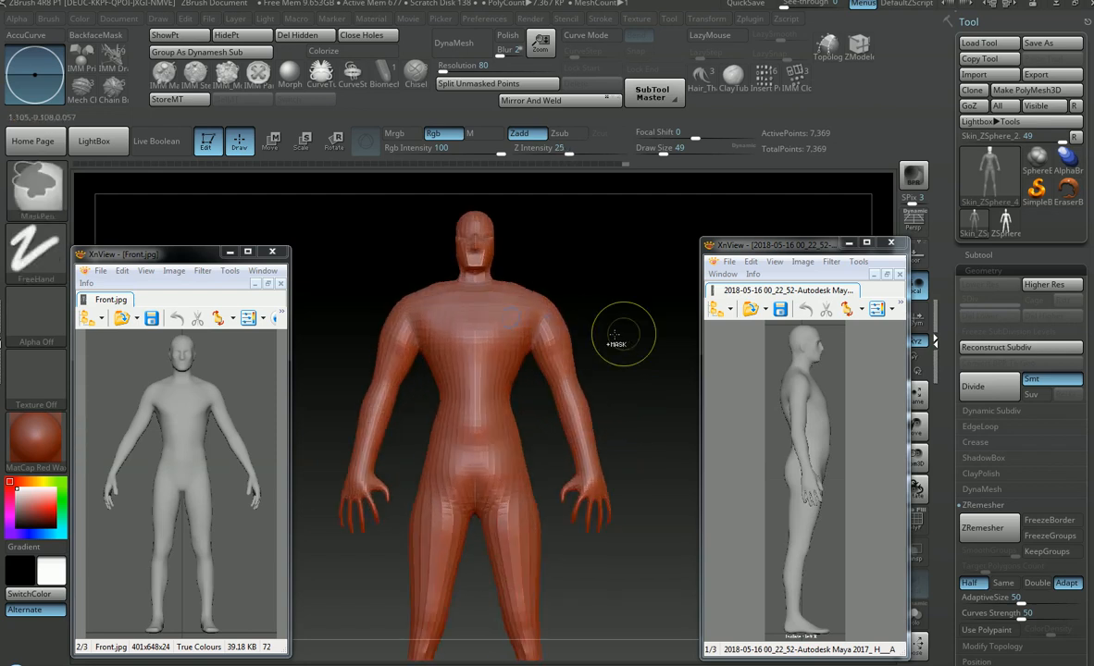
Step: Try to rescale the unmasked head uniformly with the gizmo in Scale mode and step back through the undo history
key(e)
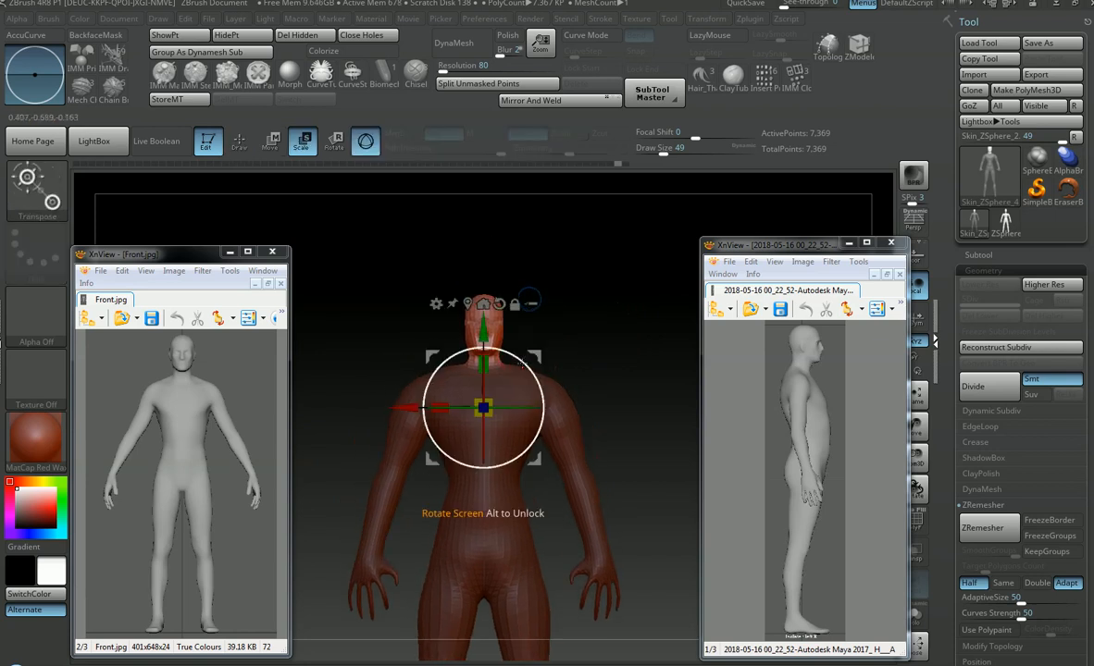
drag(486, 398, 496, 398)
ctrl+right_drag(566, 368, 595, 335)
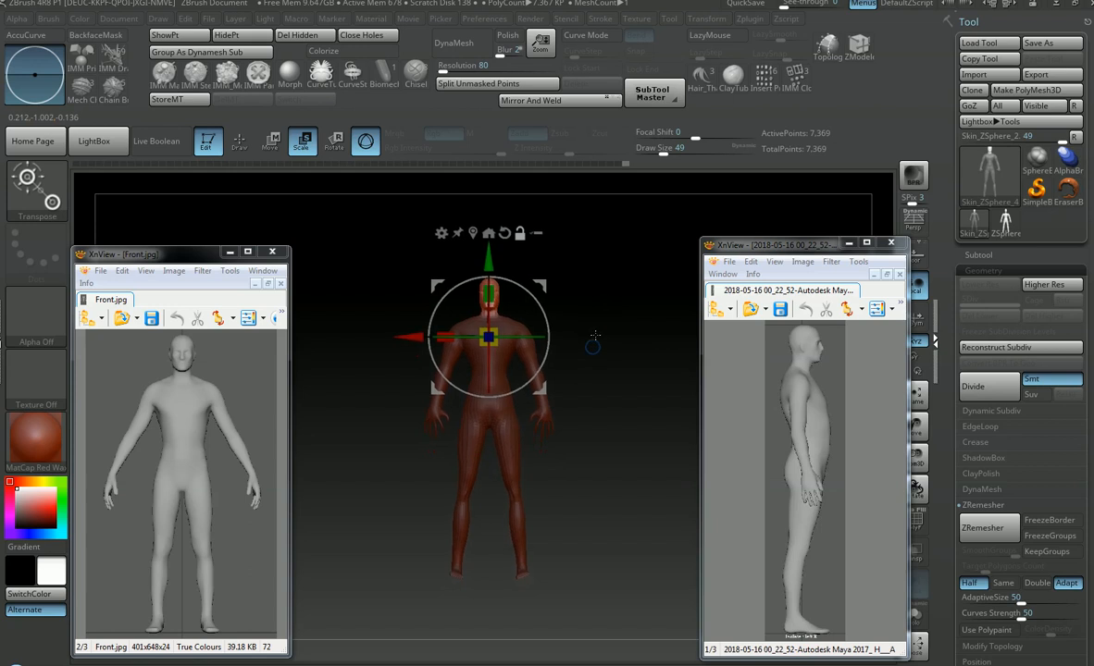
drag(490, 331, 495, 329)
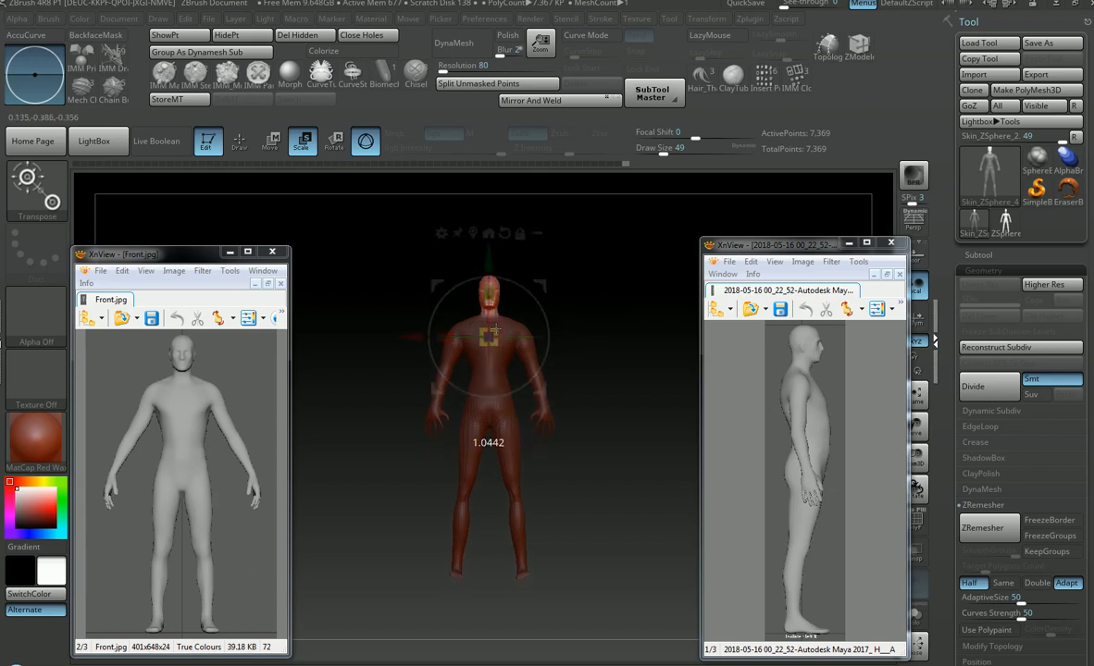
drag(496, 330, 498, 330)
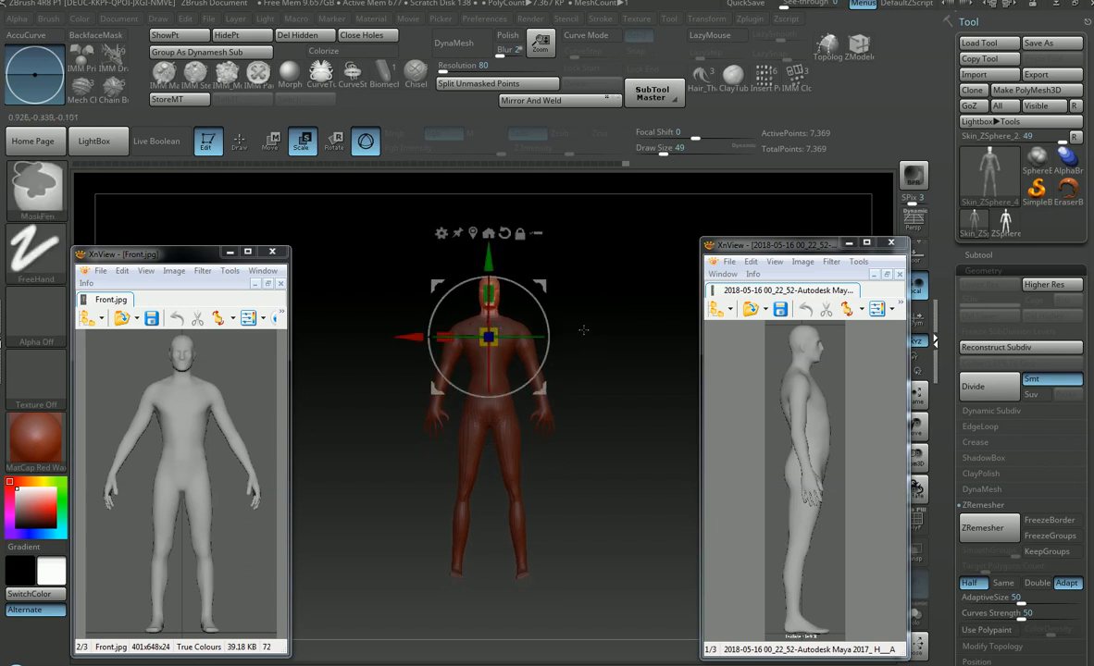
mouse_move(624, 168)
mouse_down()
mouse_move(597, 174)
mouse_move(635, 178)
mouse_up()
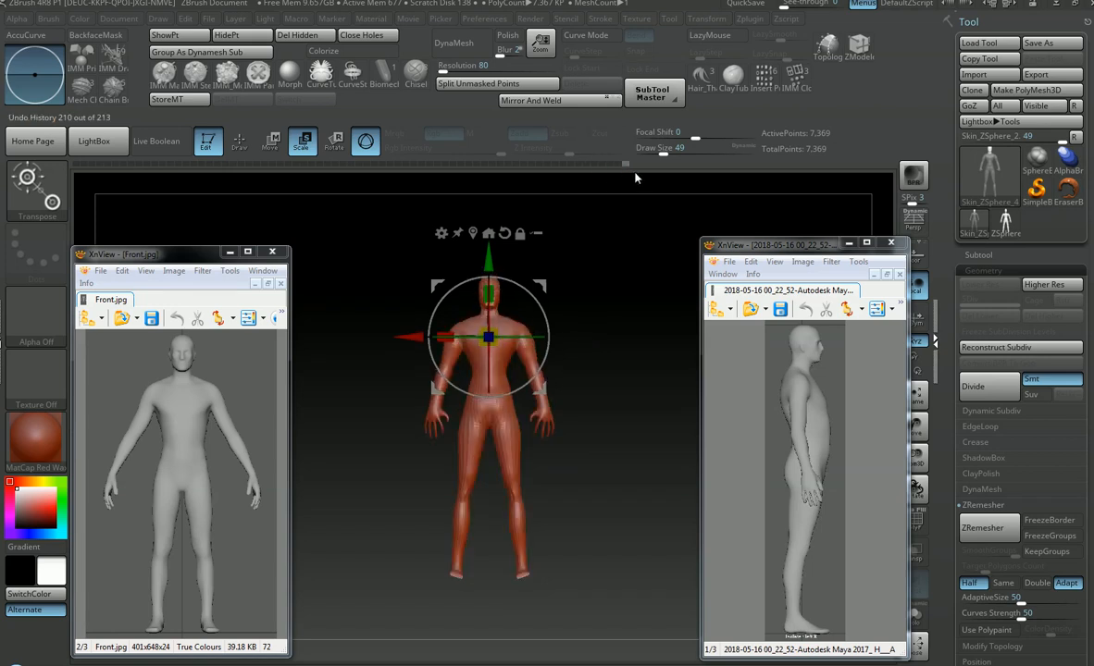
Step: Return to Draw mode and reshape the feet from the front with SnakeHook at draw size 74
key(q)
mouse_move(612, 325)
alt+mouse_down()
mouse_move(603, 302)
mouse_move(537, 293)
mouse_move(543, 321)
alt+mouse_up()
mouse_move(540, 339)
ctrl+right_down()
mouse_move(557, 432)
mouse_move(596, 501)
ctrl+right_up()
alt+right_drag(533, 529, 566, 380)
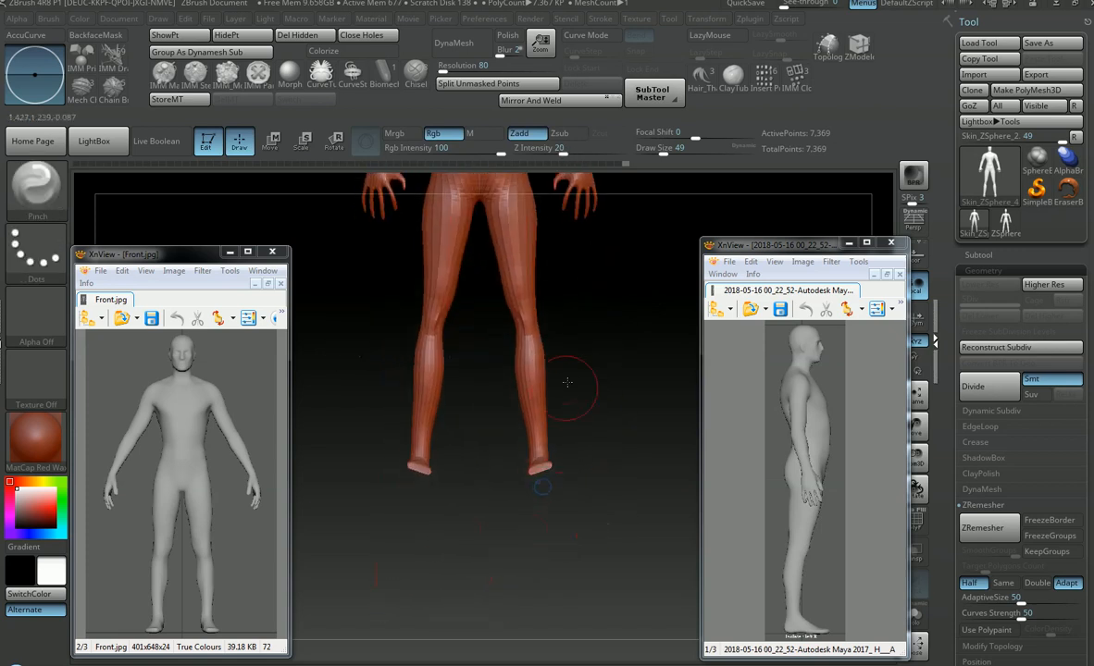
ctrl+right_drag(558, 441, 569, 493)
key(s)
drag(560, 451, 570, 451)
key(s)
drag(529, 490, 537, 479)
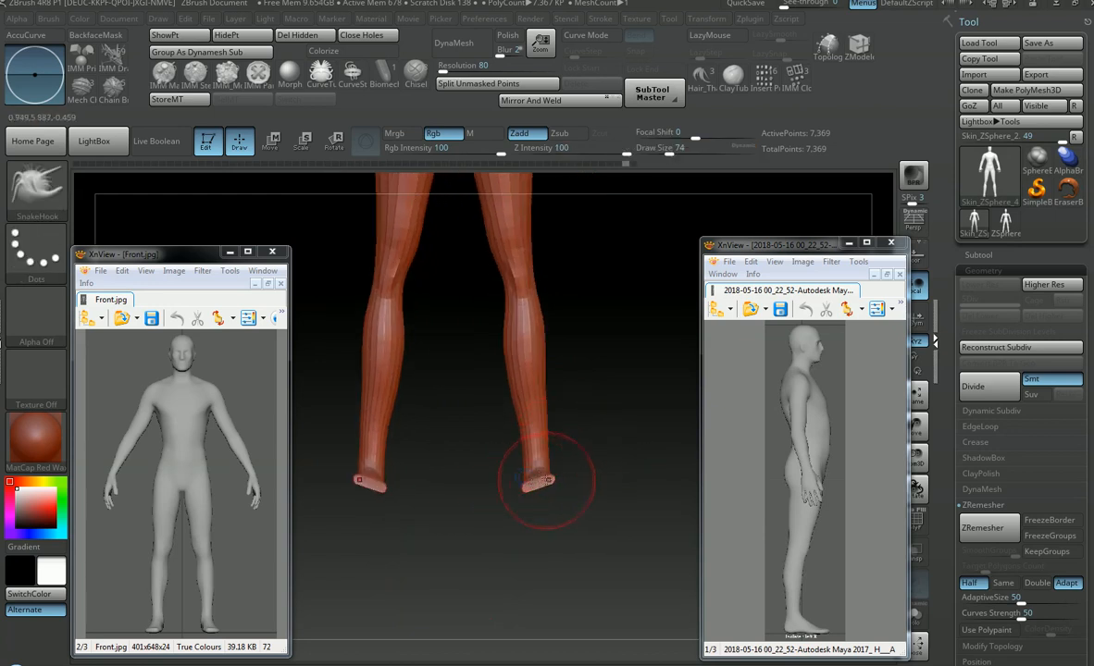
Step: Set the draw size to 97 and adjust the shape of the feet with SnakeHook from front and side
mouse_move(555, 481)
right_down()
mouse_move(507, 470)
mouse_move(584, 478)
right_up()
key(s)
drag(586, 479, 586, 482)
mouse_move(588, 489)
right_down()
mouse_move(616, 476)
mouse_move(568, 459)
right_up()
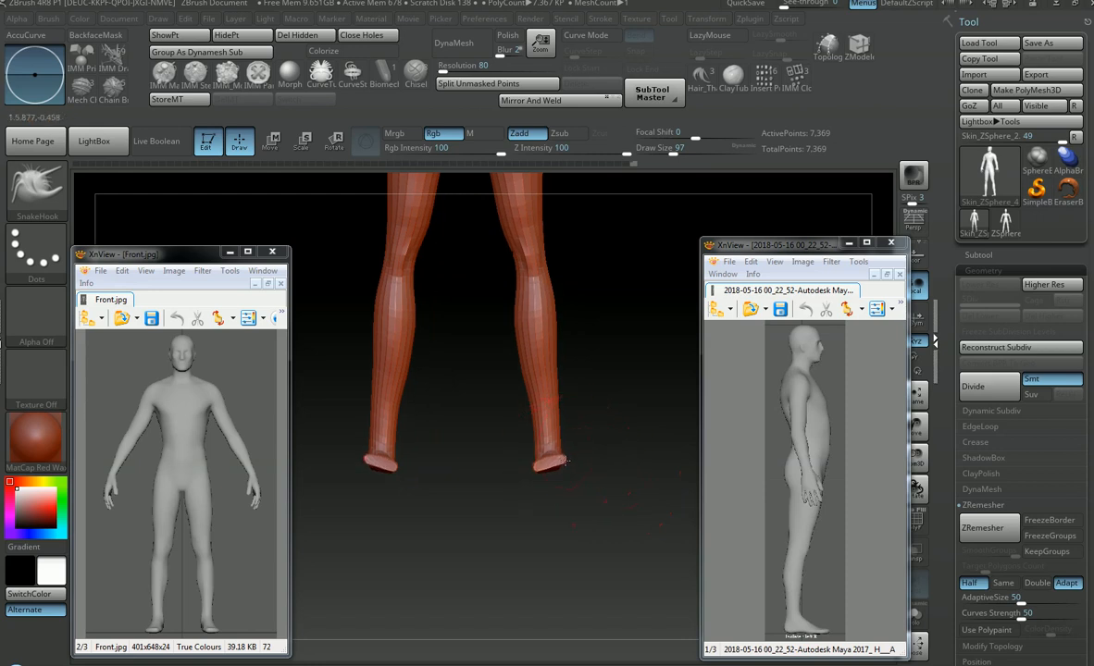
right_drag(566, 481, 532, 470)
mouse_move(603, 486)
alt+right_down()
mouse_move(505, 450)
mouse_move(525, 448)
alt+right_up()
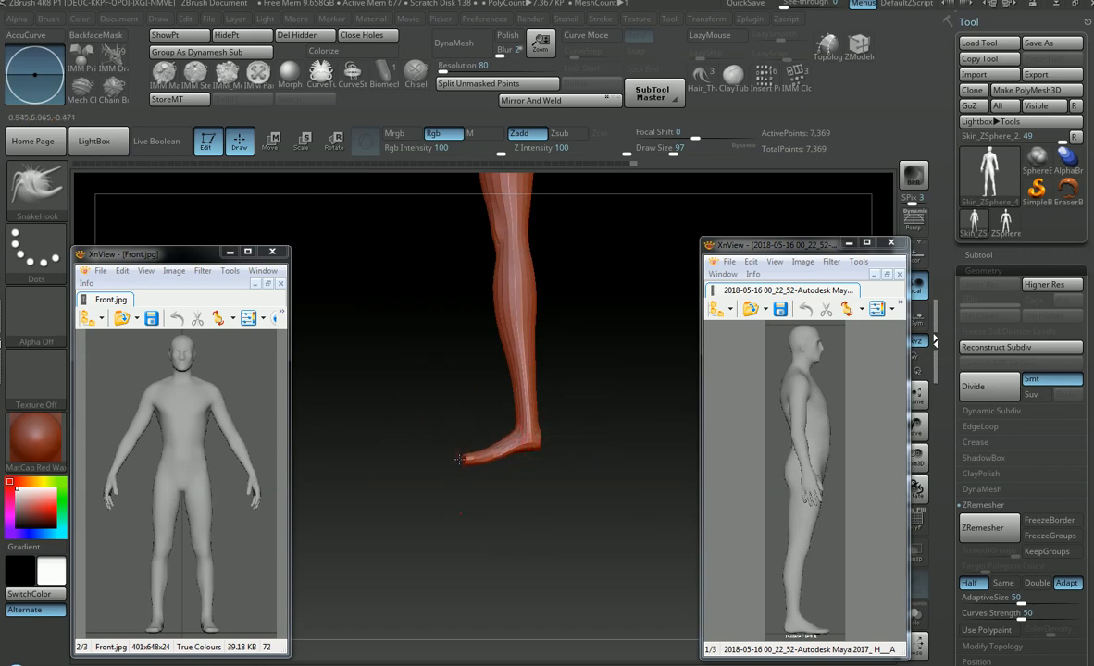
mouse_move(557, 451)
right_down()
mouse_move(574, 449)
mouse_move(559, 448)
right_up()
Step: Thicken the instep and heel of the foot with the Inflat brush at draw size 97
key(b)
key(i)
key(n)
drag(504, 446, 471, 453)
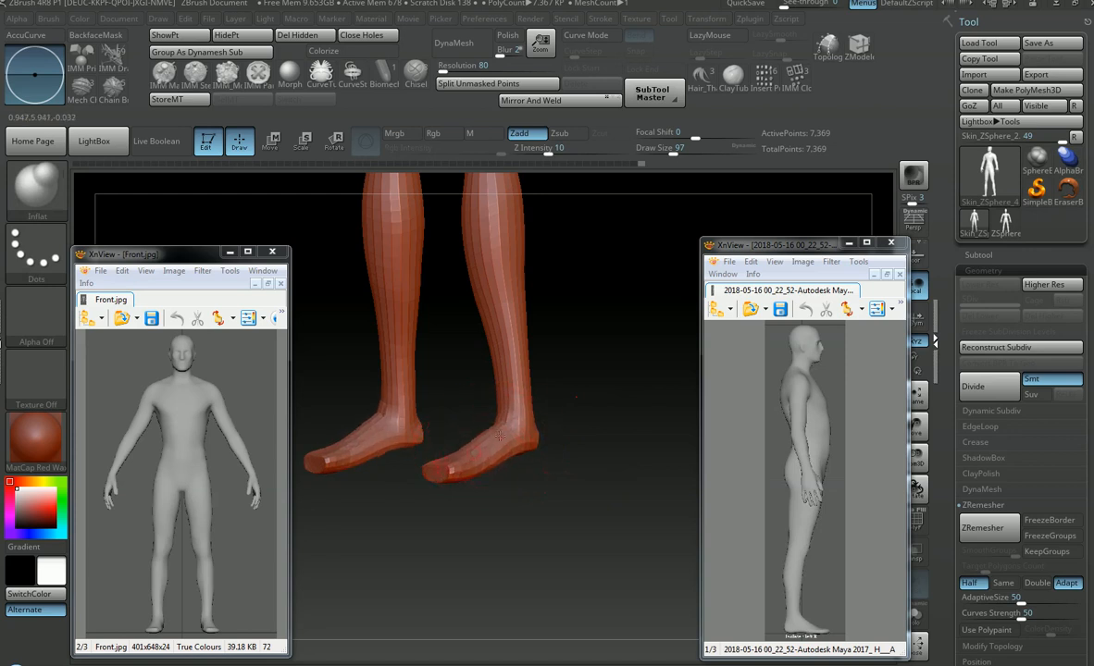
right_drag(499, 436, 523, 443)
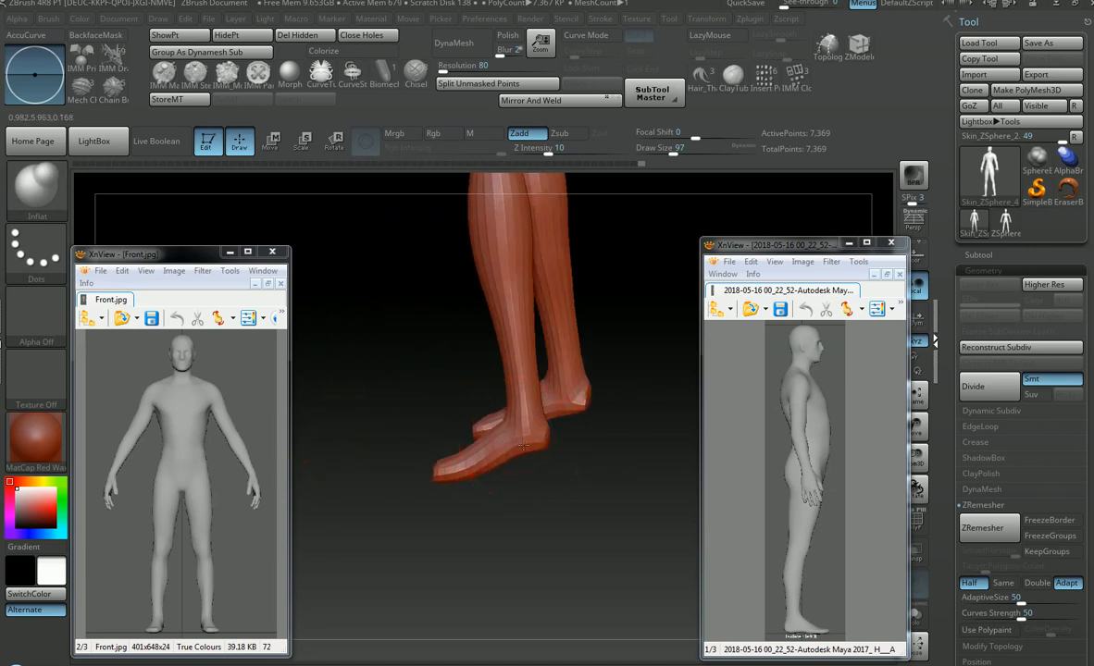
drag(532, 445, 524, 433)
right_drag(530, 434, 485, 457)
Step: Refine the shape of the foot with SnakeHook at draw size 101
key(s)
mouse_move(485, 457)
mouse_down()
mouse_move(476, 466)
mouse_move(517, 473)
mouse_up()
key(b)
key(s)
key(h)
key(s)
right_drag(515, 469, 519, 511)
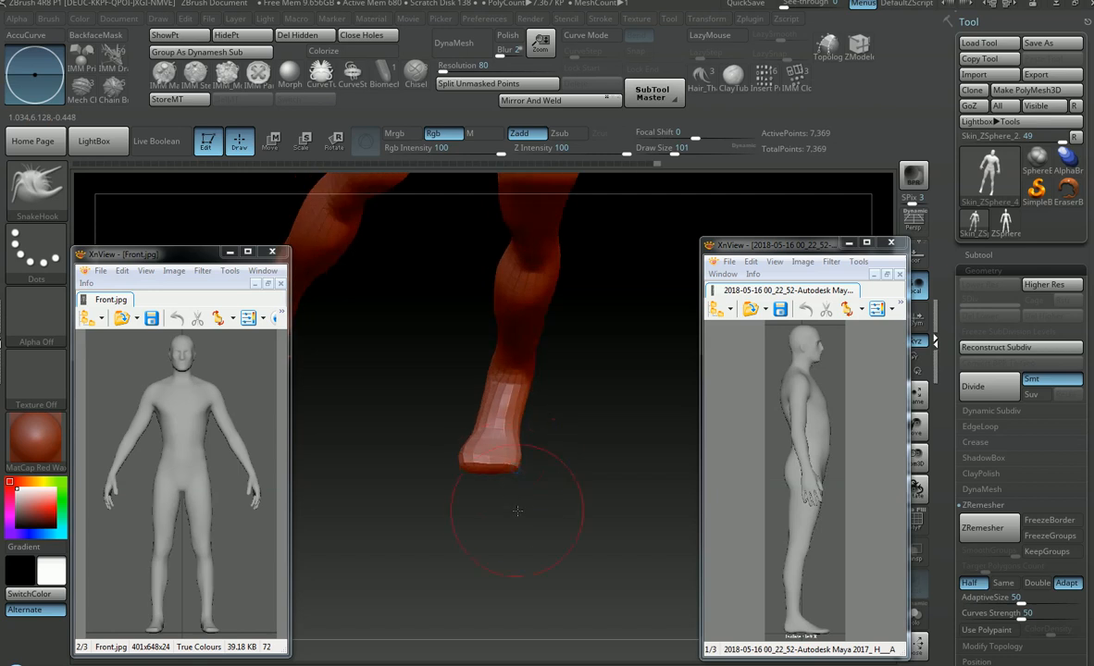
mouse_move(563, 456)
ctrl+right_down()
mouse_move(542, 451)
mouse_move(502, 393)
mouse_move(508, 412)
mouse_move(549, 432)
mouse_move(539, 405)
ctrl+right_up()
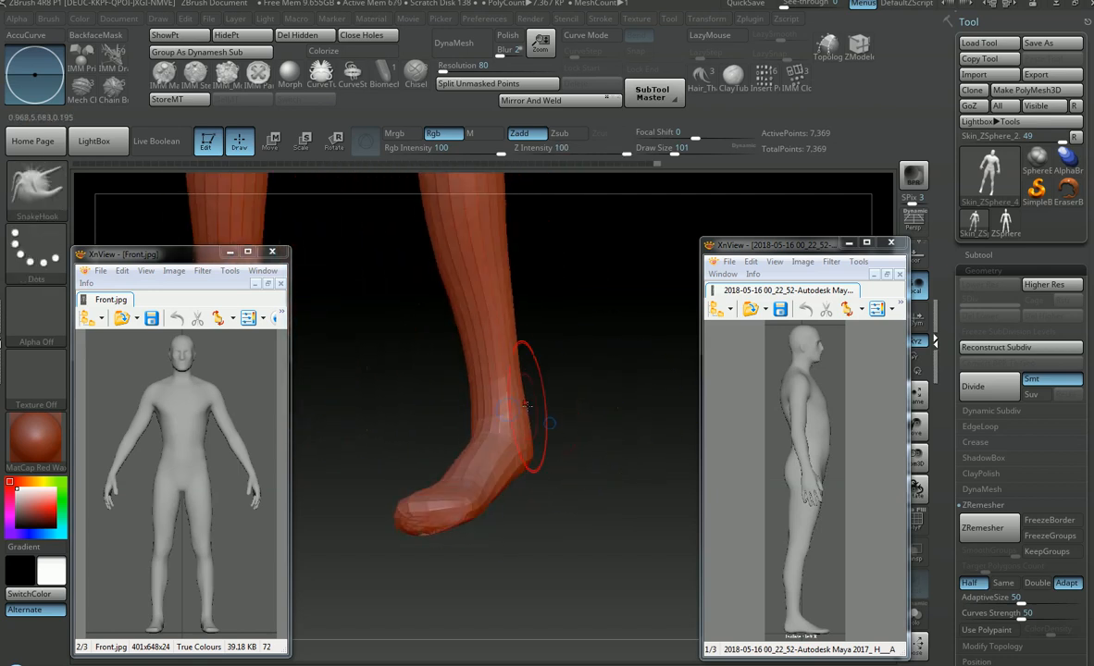
Step: Try to inflate the ankle with the Inflat brush at draw size 59 and undo the stroke
key(b)
key(i)
key(n)
key(s)
drag(533, 394, 524, 395)
right_drag(529, 405, 515, 387)
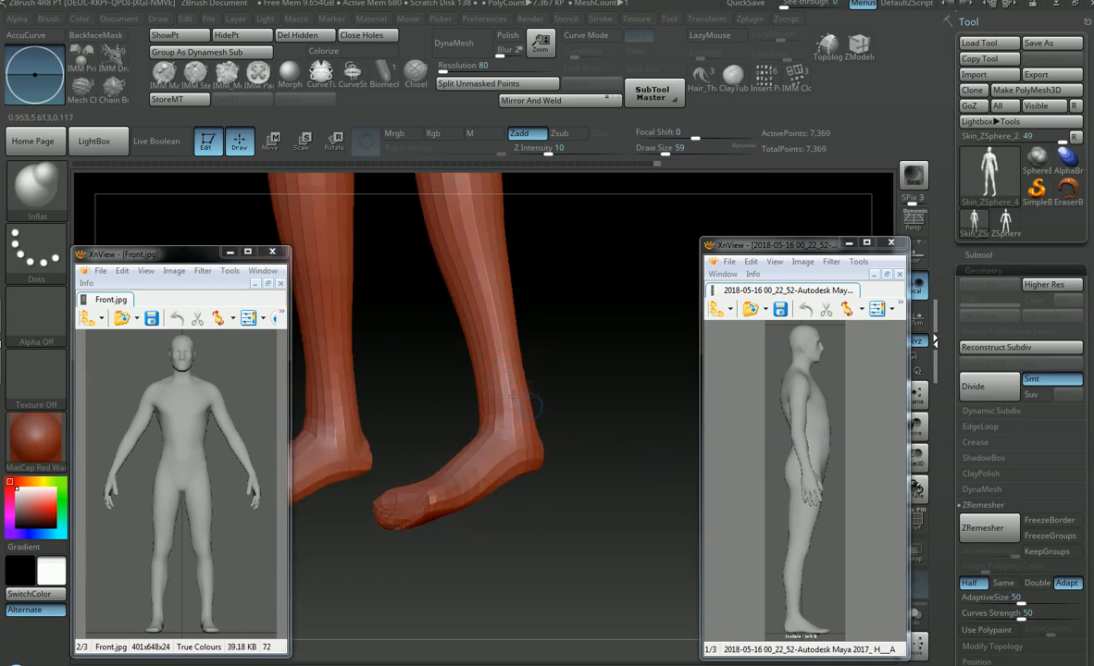
key(ctrl+z)
Step: Build up the ankle bones on both sides of the foot with ClayBuildup at draw size 27
key(b)
key(c)
key(b)
key(s)
mouse_move(521, 378)
mouse_down()
mouse_move(506, 380)
mouse_move(509, 391)
mouse_up()
mouse_move(525, 386)
ctrl+right_down()
mouse_move(529, 368)
mouse_move(559, 366)
mouse_move(569, 383)
mouse_move(557, 383)
ctrl+right_up()
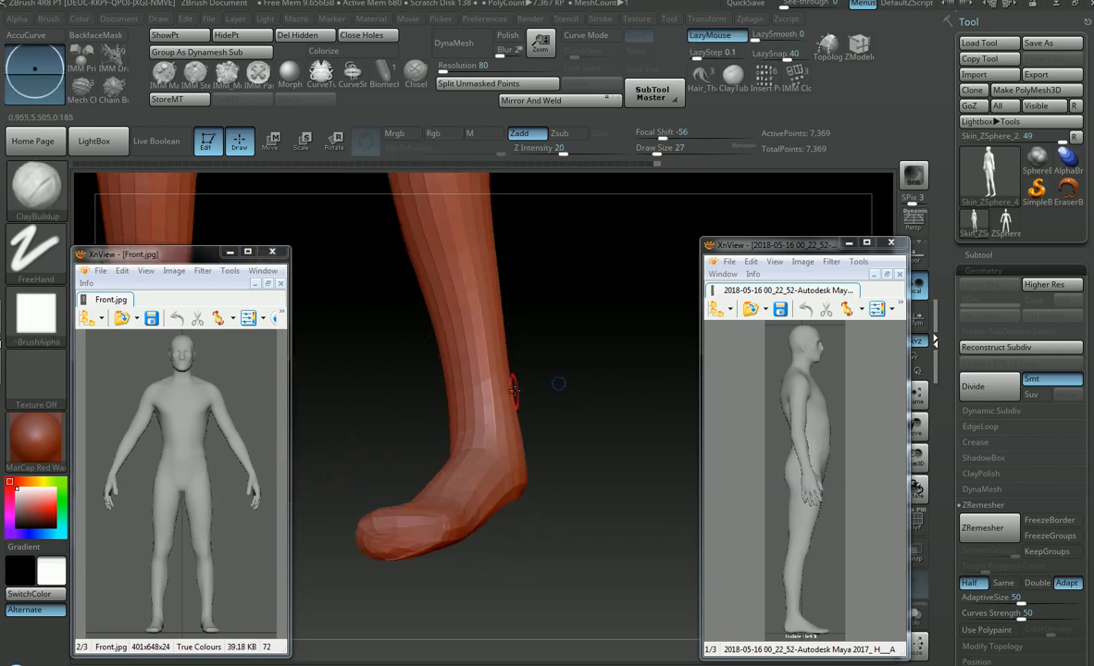
right_drag(510, 438, 447, 417)
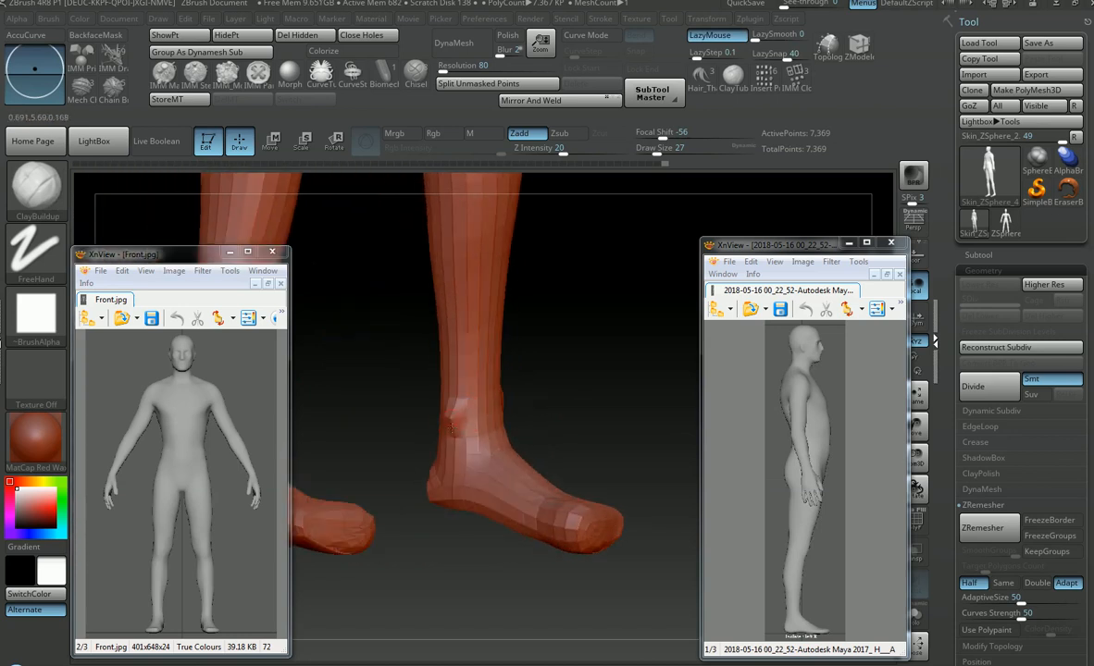
mouse_move(478, 454)
right_down()
mouse_move(520, 432)
mouse_move(452, 421)
mouse_move(500, 421)
mouse_move(588, 447)
mouse_move(483, 439)
right_up()
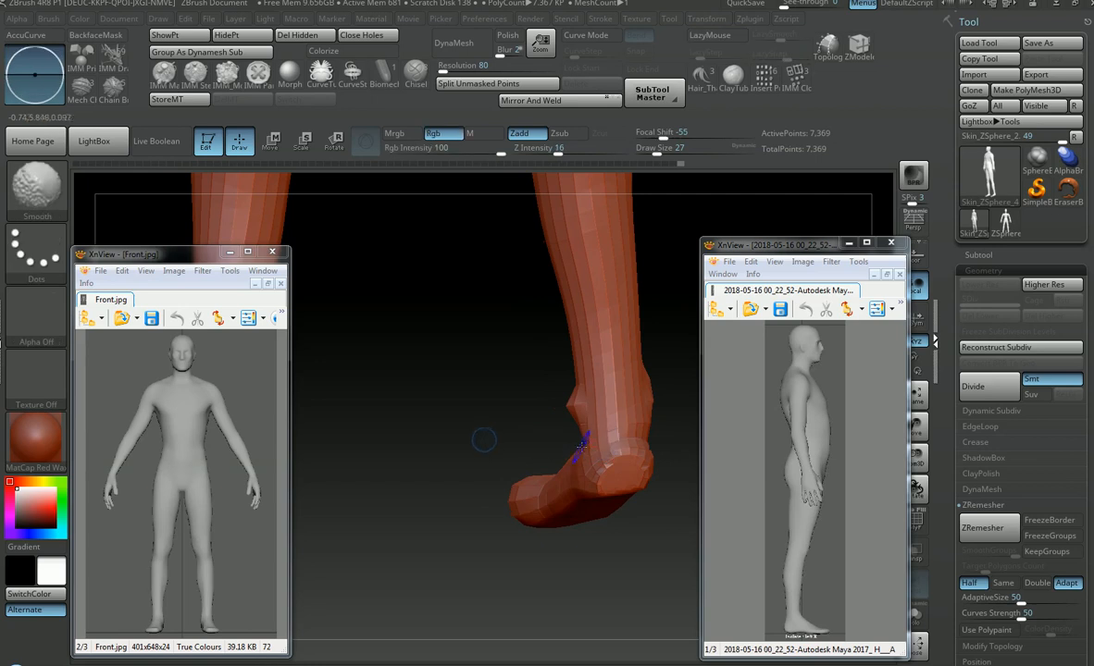
Step: Smooth the area around the ankle bones and heel with the Smooth brush
right_drag(652, 430, 572, 433)
shift+drag(574, 422, 575, 437)
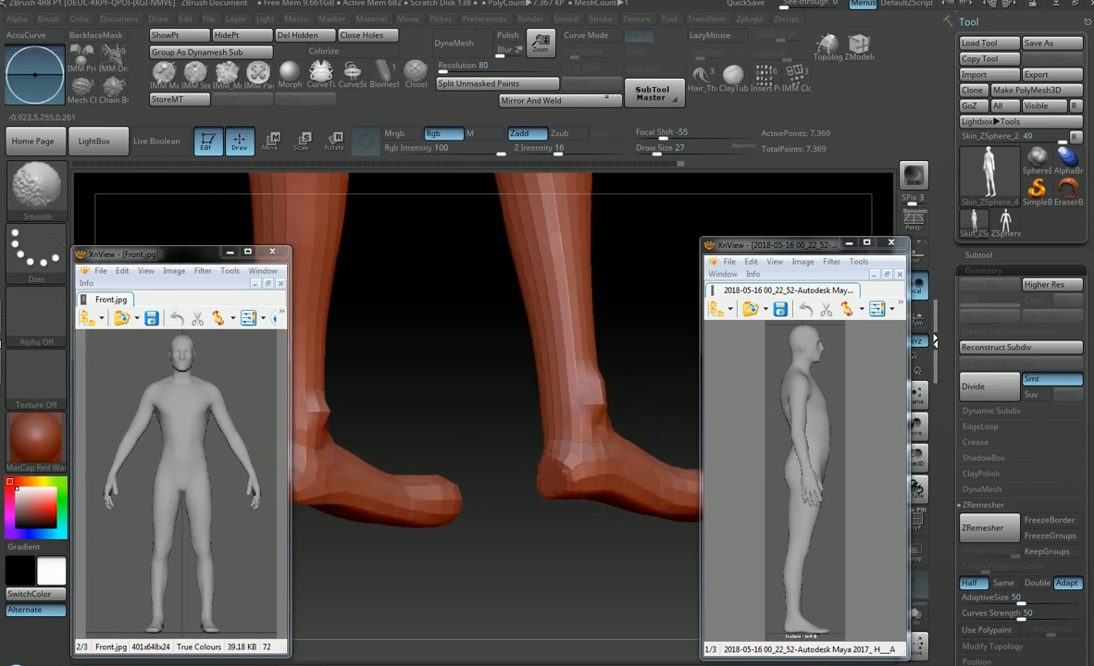
right_drag(657, 432, 647, 431)
right_drag(576, 424, 504, 423)
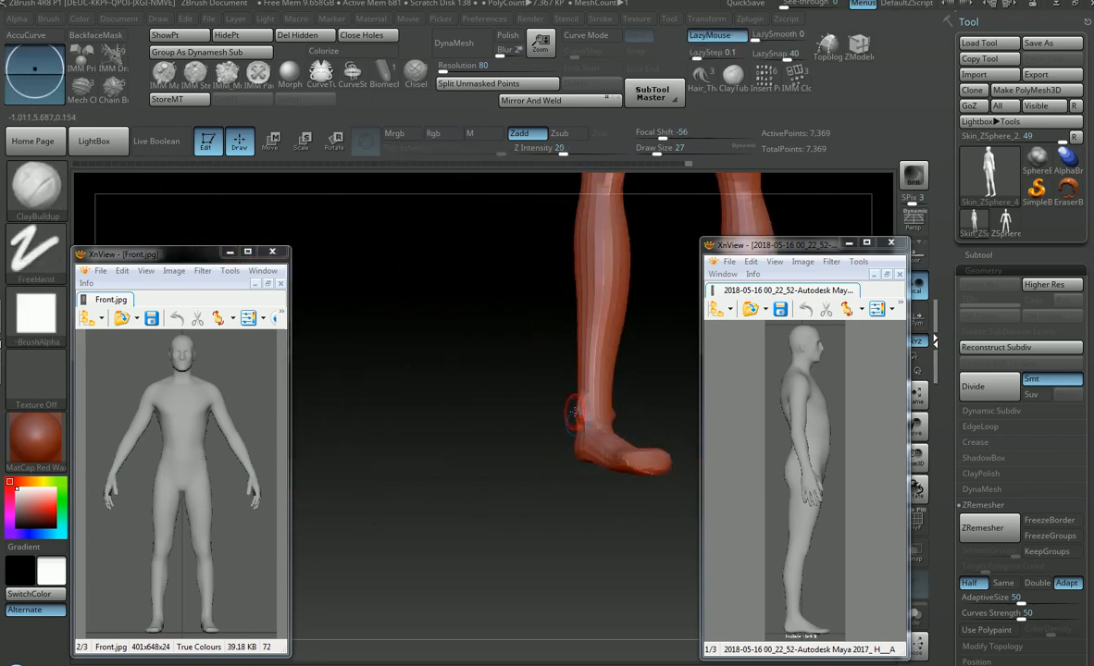
Step: Adjust the outline of the lower leg just above the ankle with SnakeHook at draw size 74
key(s)
drag(575, 415, 586, 421)
mouse_move(622, 420)
right_down()
mouse_move(584, 428)
mouse_move(600, 417)
mouse_move(598, 429)
right_up()
key(b)
key(s)
key(h)
key(s)
drag(573, 415, 580, 413)
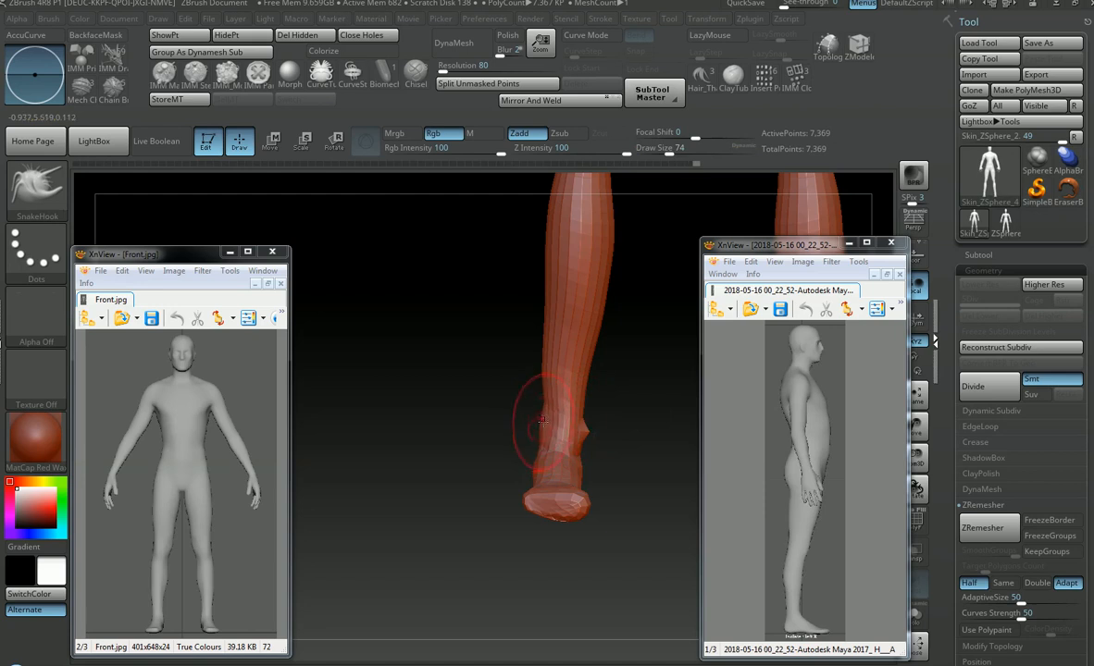
Step: Set the SnakeHook draw size to 90 and work on the calves' contour with both lower legs in view
mouse_move(507, 374)
ctrl+right_down()
mouse_move(505, 360)
mouse_move(454, 402)
ctrl+right_up()
shift+right_drag(562, 361, 555, 364)
key(s)
drag(493, 405, 497, 404)
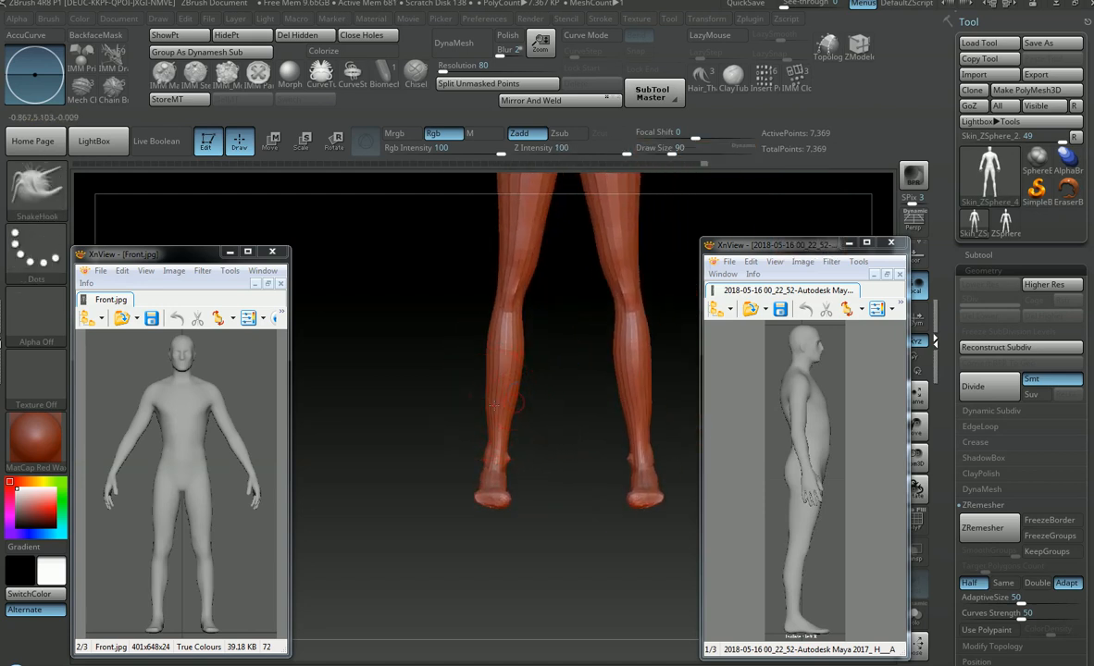
Step: Refine the lower legs and ankles with SnakeHook using varied brush sizes, ending at draw size 59
key(s)
drag(525, 464, 520, 465)
mouse_move(527, 464)
ctrl+right_down()
mouse_move(610, 491)
mouse_move(586, 501)
mouse_move(547, 488)
mouse_move(544, 439)
ctrl+right_up()
key(ctrl)
key(s)
drag(516, 449, 521, 449)
mouse_move(523, 468)
ctrl+right_down()
mouse_move(553, 396)
mouse_move(535, 446)
mouse_move(500, 459)
ctrl+right_up()
key(s)
drag(490, 461, 486, 462)
mouse_move(486, 463)
ctrl+right_down()
mouse_move(479, 490)
mouse_move(527, 442)
mouse_move(515, 493)
ctrl+right_up()
ctrl+right_drag(514, 493, 518, 518)
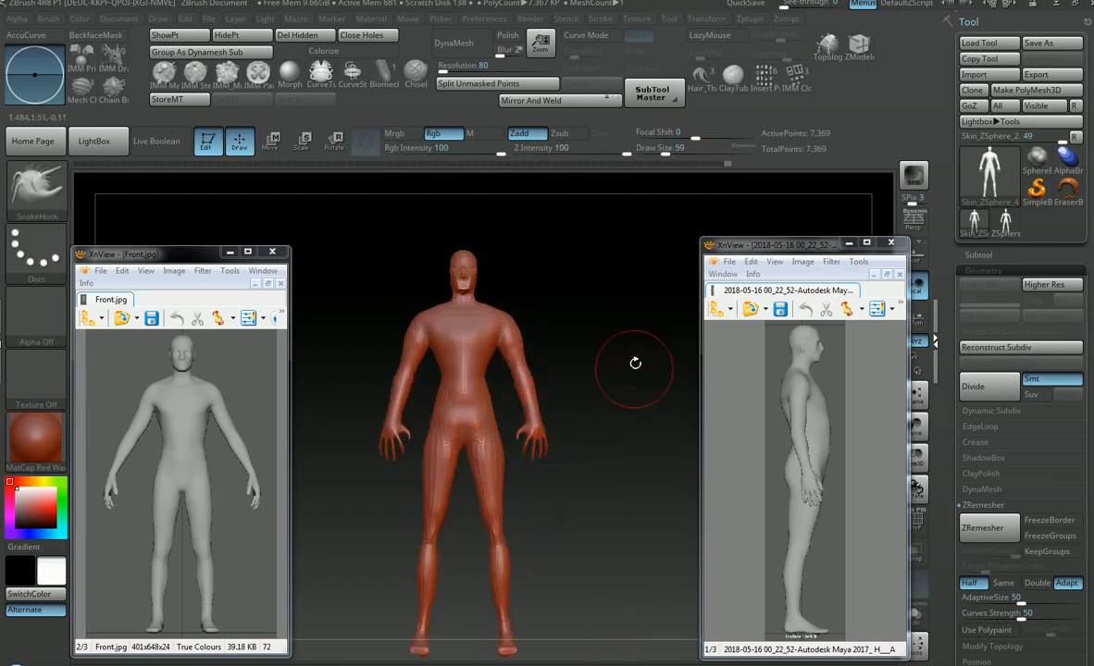
Step: Mask the forearm and hand in front view, soften the mask's edge at the elbow, and invert the mask with the gizmo active
mouse_move(584, 397)
alt+right_down()
mouse_move(654, 301)
mouse_move(608, 320)
mouse_move(589, 448)
mouse_move(570, 404)
alt+right_up()
alt+right_drag(647, 490, 623, 447)
mouse_move(623, 448)
ctrl+right_down()
mouse_move(581, 253)
mouse_move(561, 389)
ctrl+right_up()
ctrl+drag(489, 426, 490, 518)
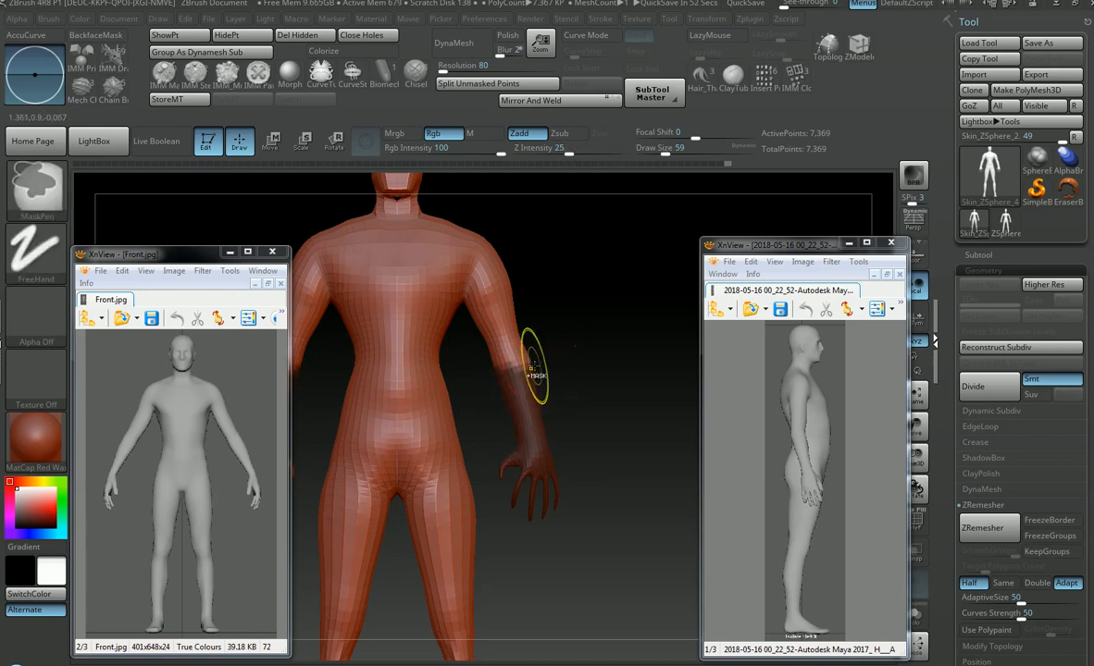
key(e)
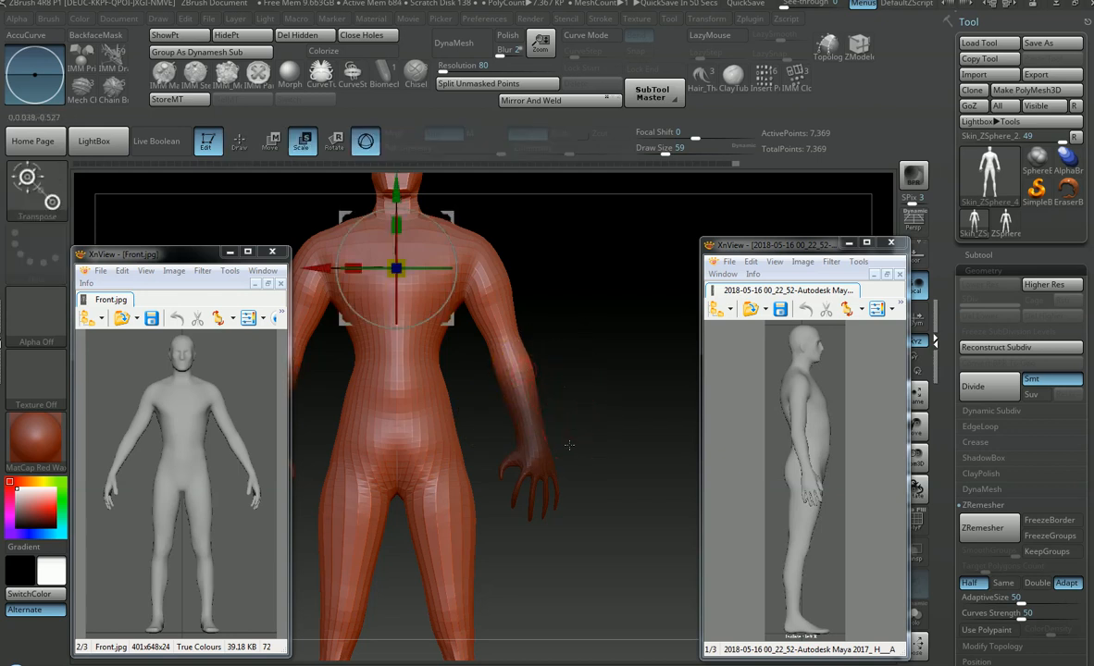
key(ctrl+i)
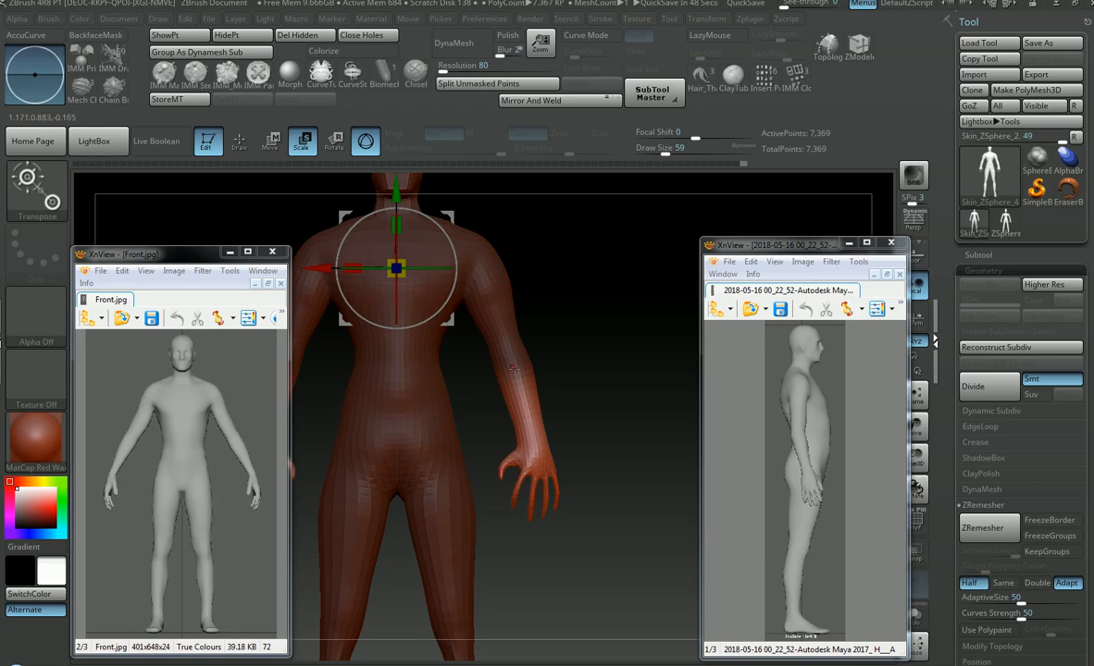
Step: Place the gizmo at the elbow and rotate the unmasked forearm and hand so the palm turns toward the body
click(515, 367)
mouse_move(589, 351)
mouse_down()
mouse_move(632, 358)
mouse_move(583, 363)
mouse_up()
mouse_move(595, 362)
mouse_down()
mouse_move(535, 363)
mouse_move(568, 362)
mouse_up()
mouse_move(614, 337)
ctrl+right_down()
mouse_move(534, 335)
mouse_move(633, 344)
ctrl+right_up()
mouse_move(535, 359)
mouse_down()
mouse_move(520, 361)
mouse_move(529, 362)
mouse_up()
alt+right_drag(577, 372, 579, 392)
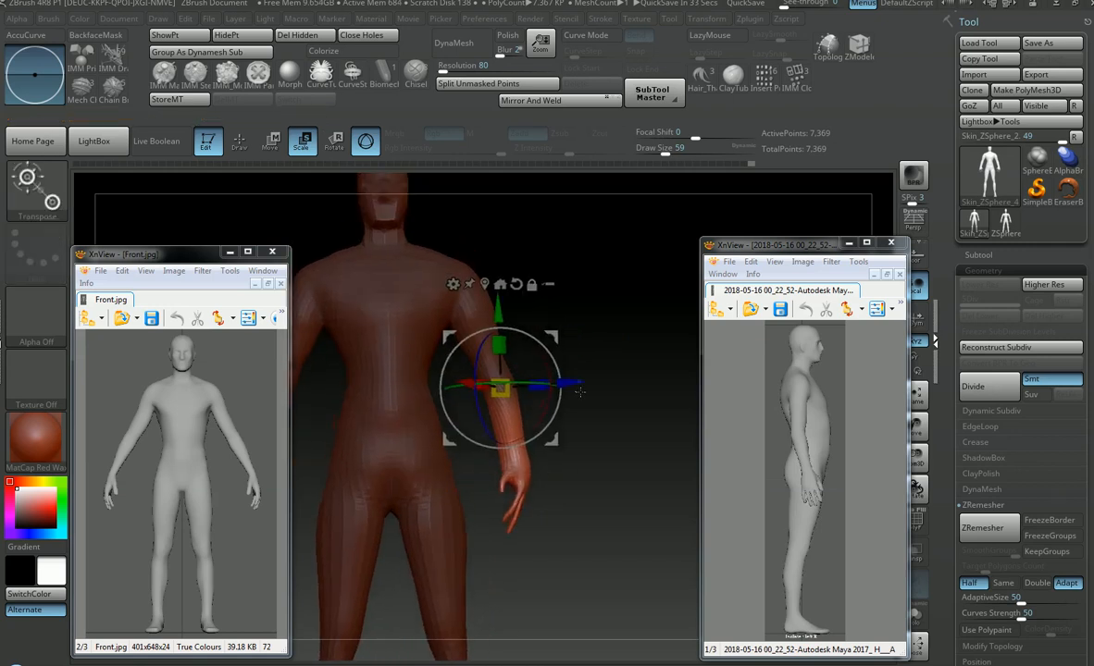
Step: Return to Draw mode and clear the mask from the body
key(q)
mouse_move(623, 437)
ctrl+right_down()
mouse_move(613, 420)
mouse_move(544, 418)
ctrl+right_up()
ctrl+drag(515, 359, 509, 363)
mouse_move(532, 337)
ctrl+right_down()
mouse_move(604, 390)
mouse_move(614, 375)
mouse_move(604, 390)
ctrl+right_up()
right_click(604, 390)
Step: Set the draw size to 83 and smooth the twisted elbow and forearm
key(s)
drag(525, 372, 530, 372)
key(shift)
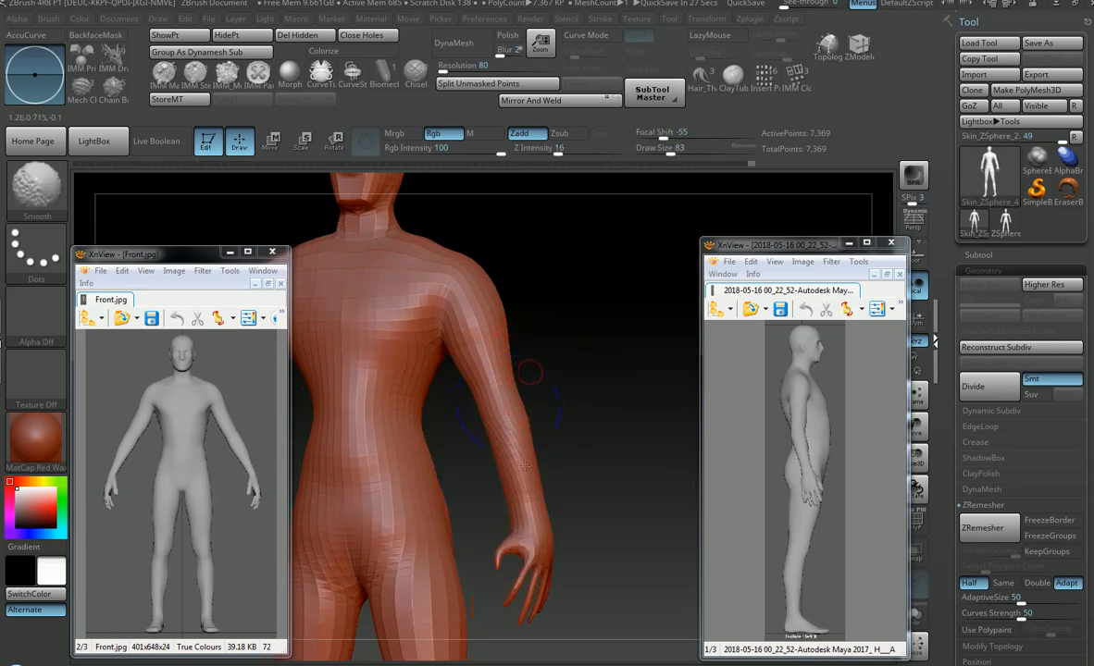
ctrl+right_drag(598, 420, 580, 359)
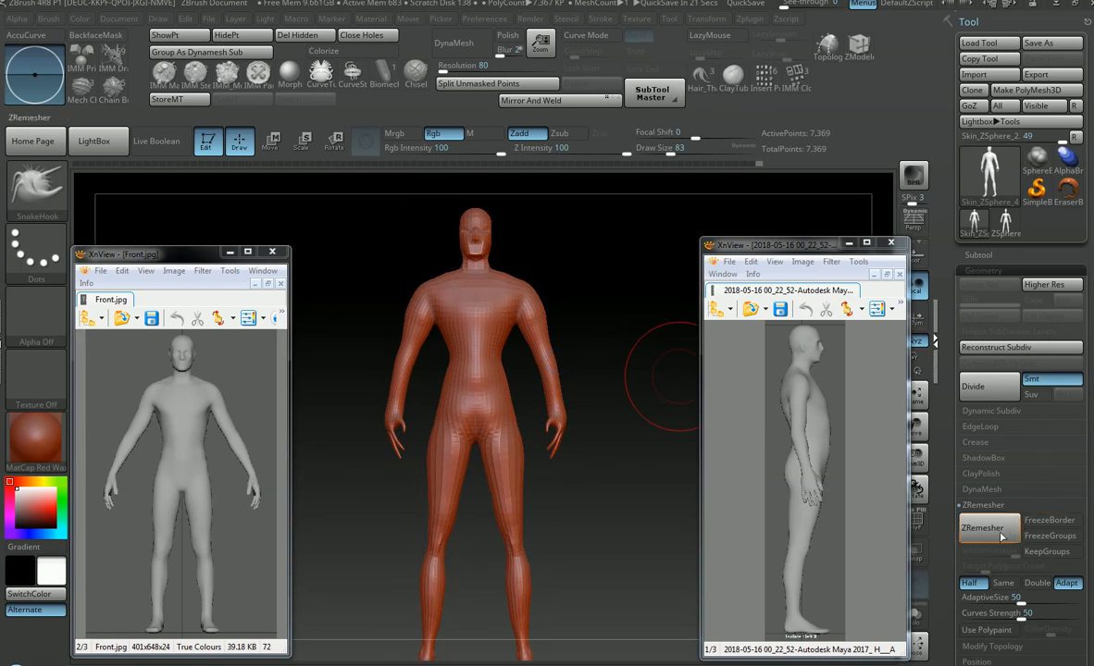
Step: Turn off ZRemesher's Half option, remesh the figure and undo the remesh
click(972, 583)
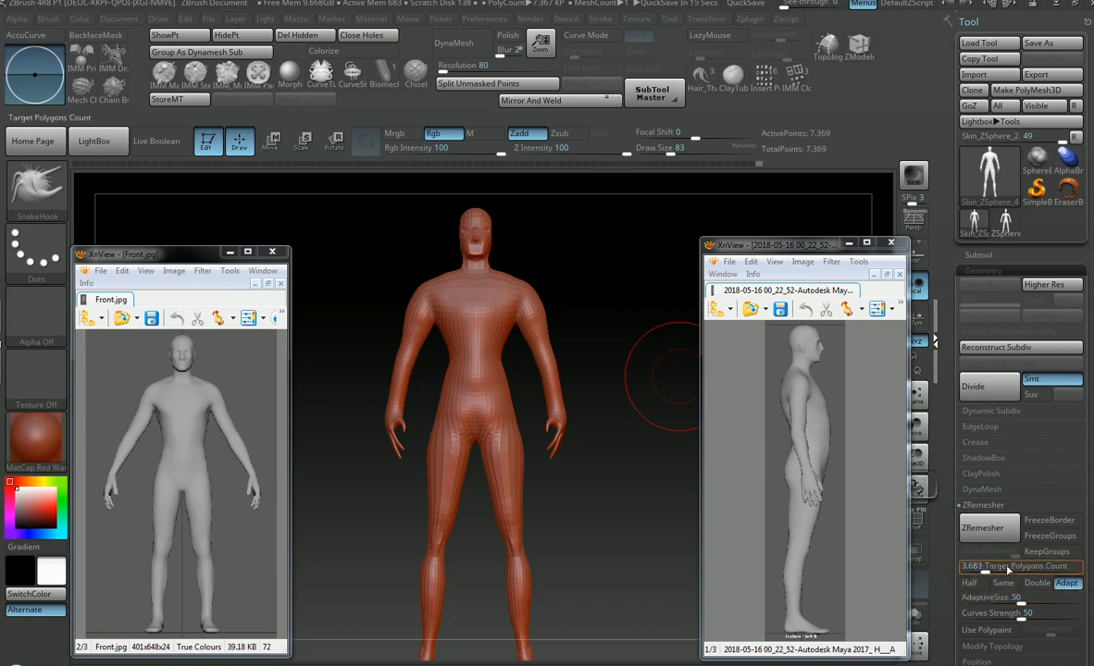
click(996, 535)
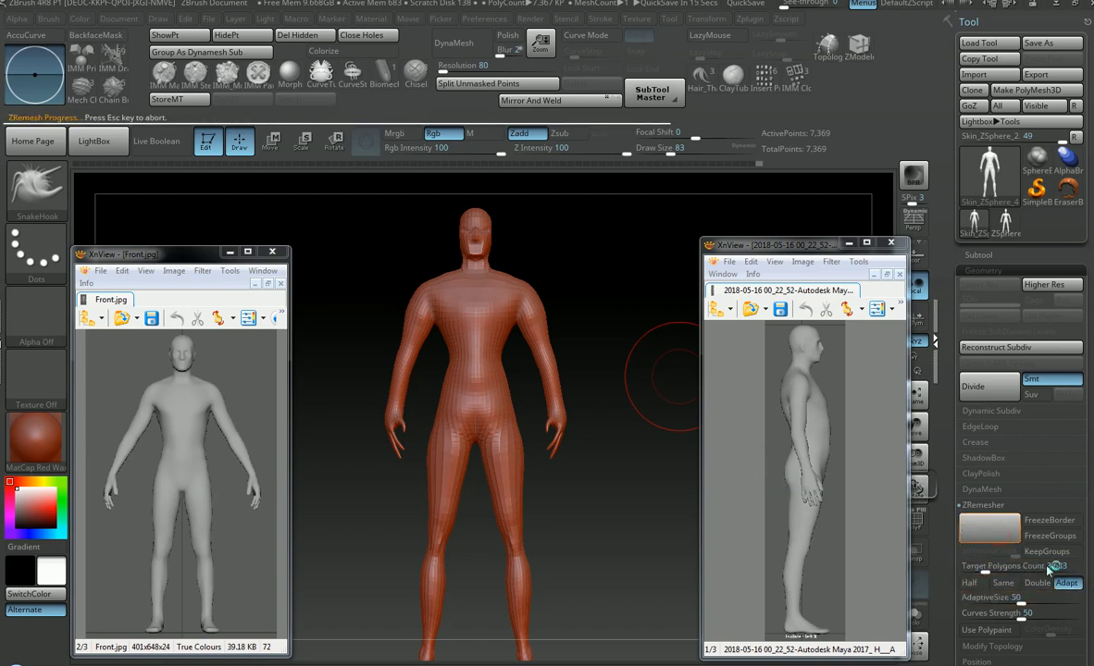
mouse_move(587, 412)
alt+right_down()
mouse_move(537, 394)
mouse_move(571, 412)
alt+right_up()
key(ctrl+z)
key(ctrl+z)
key(ctrl+z)
key(ctrl+z)
key(ctrl+z)
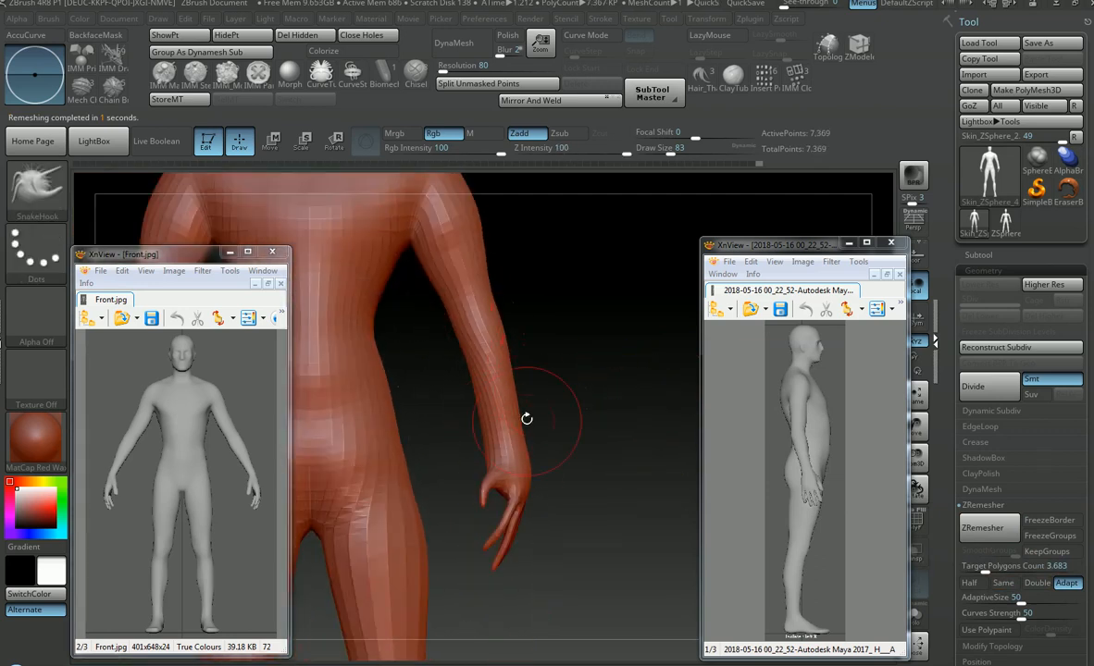
Step: Remesh the figure with ZRemesher at a target polygons count of 3.683 and hide the polygon wireframe
click(990, 527)
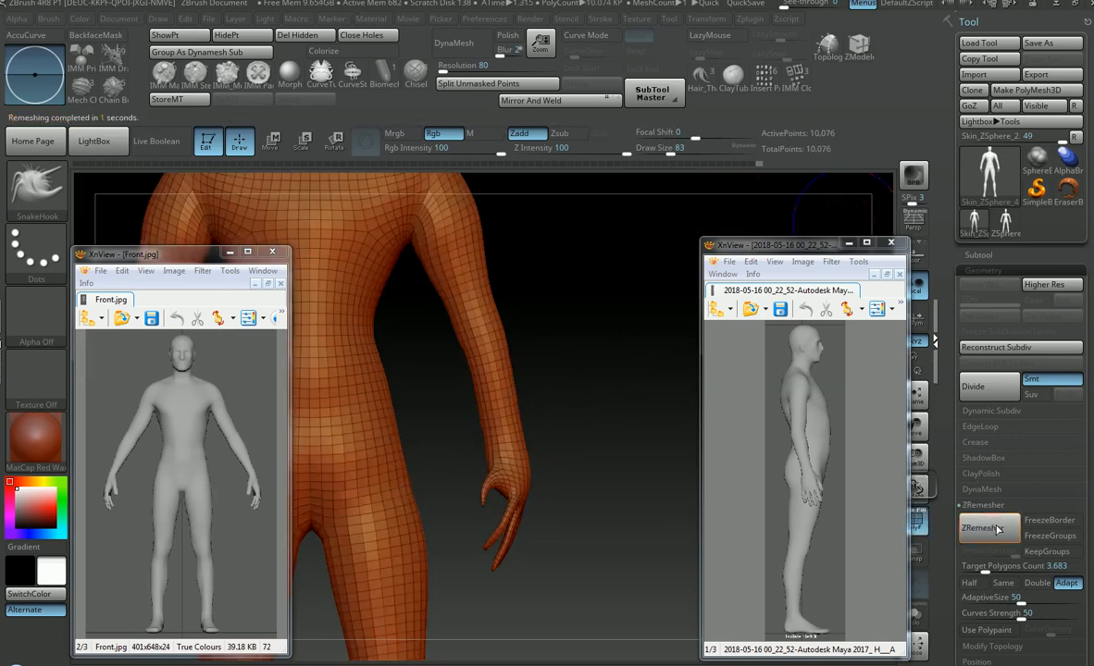
key(ctrl)
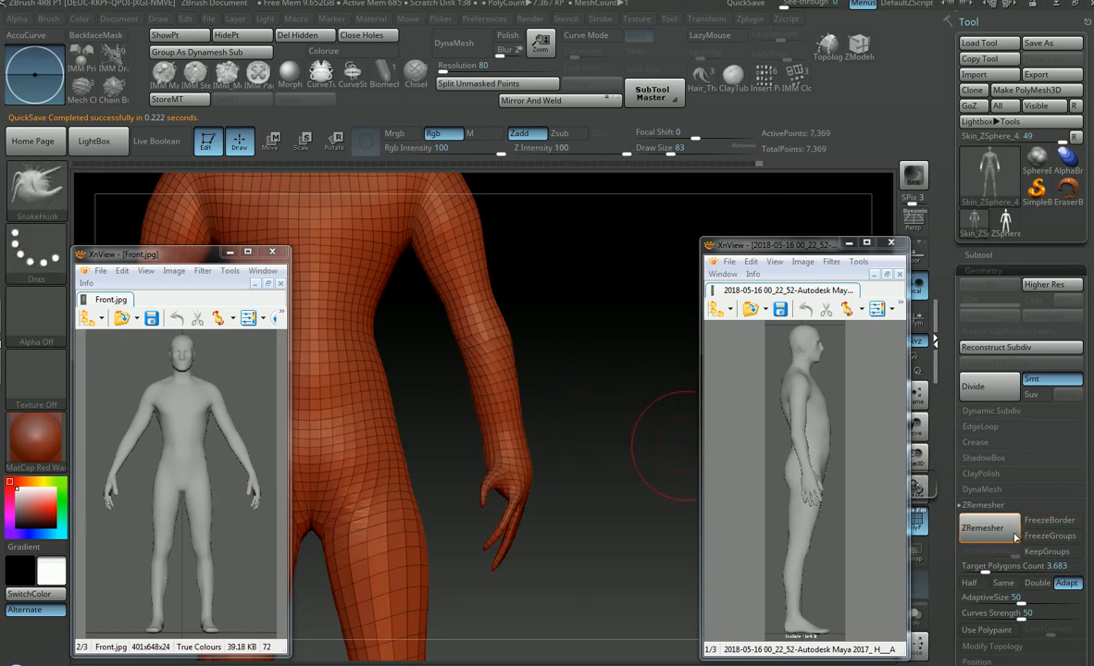
click(1014, 536)
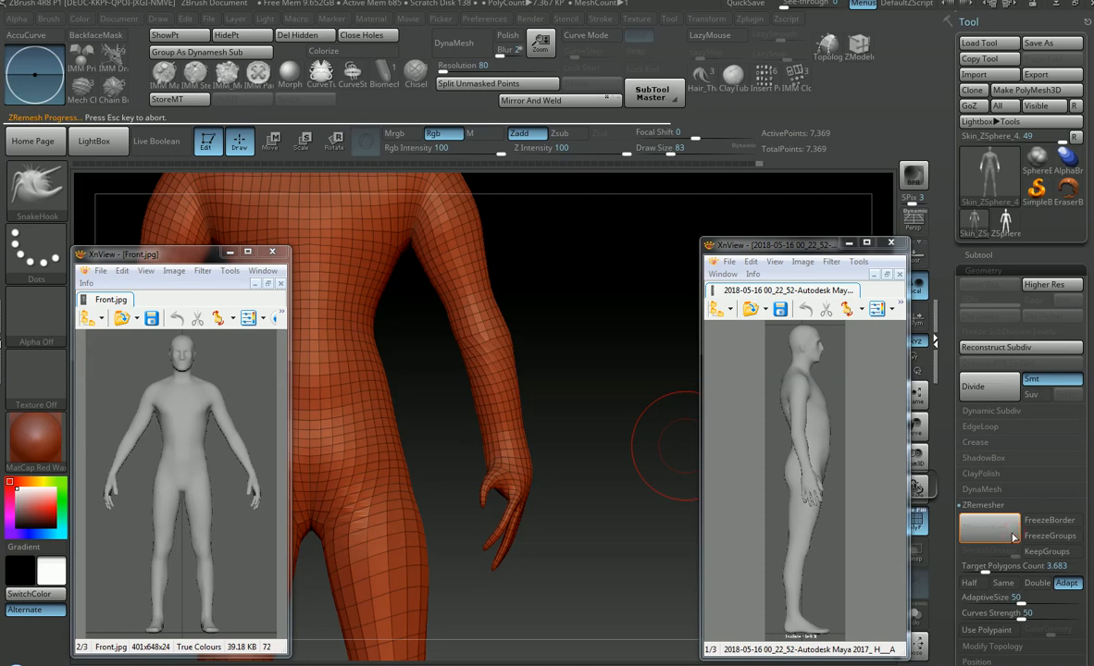
key(shift+f)
mouse_move(581, 328)
alt+mouse_down()
mouse_move(566, 332)
mouse_move(592, 332)
alt+mouse_up()
ctrl+right_drag(592, 332, 632, 326)
ctrl+right_drag(552, 327, 575, 355)
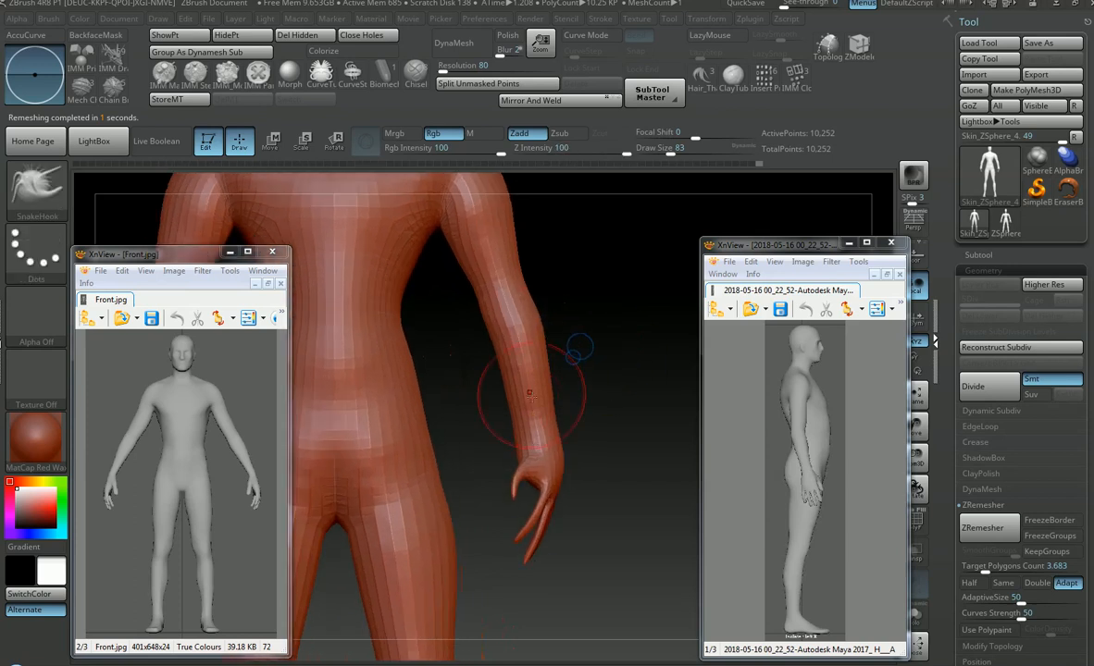
Step: Pinch the forearm, then reshape the forearm and wrist outline with the SnakeHook brush at draw size 77
key(b)
key(p)
key(i)
right_drag(533, 419, 514, 422)
key(b)
key(s)
key(h)
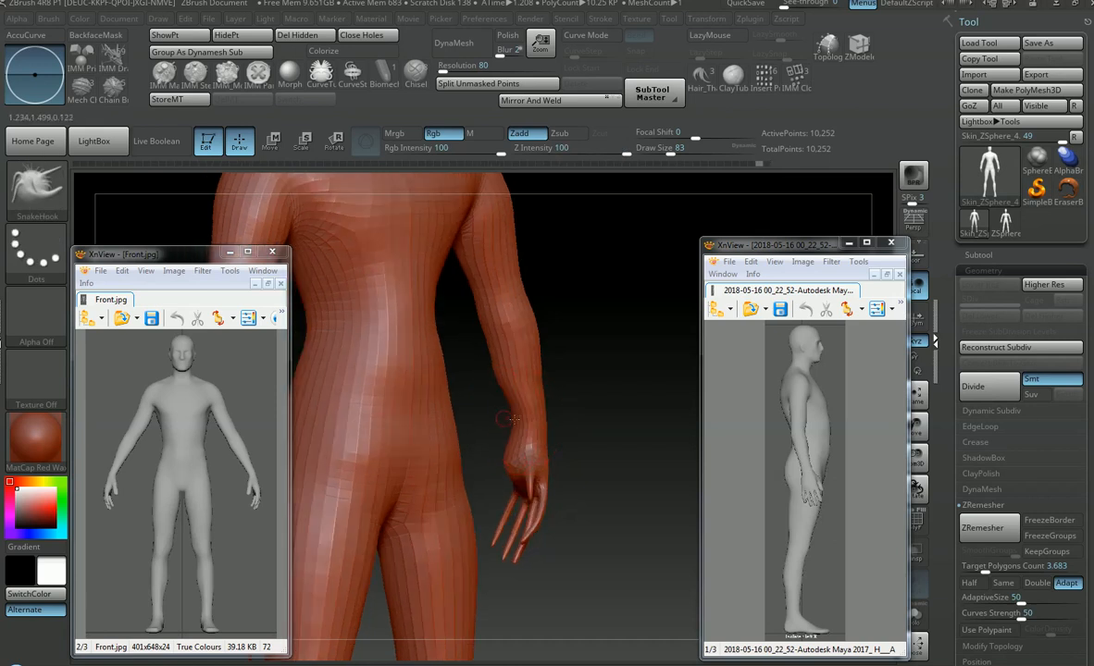
key(ctrl)
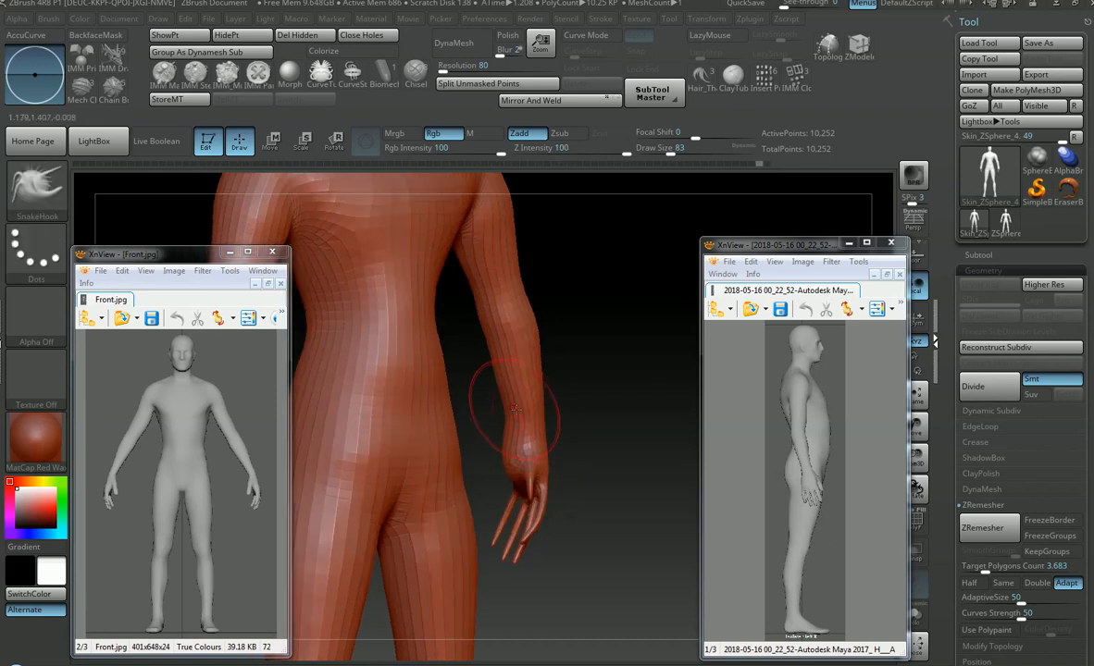
mouse_move(549, 412)
right_down()
mouse_move(534, 412)
mouse_move(551, 413)
right_up()
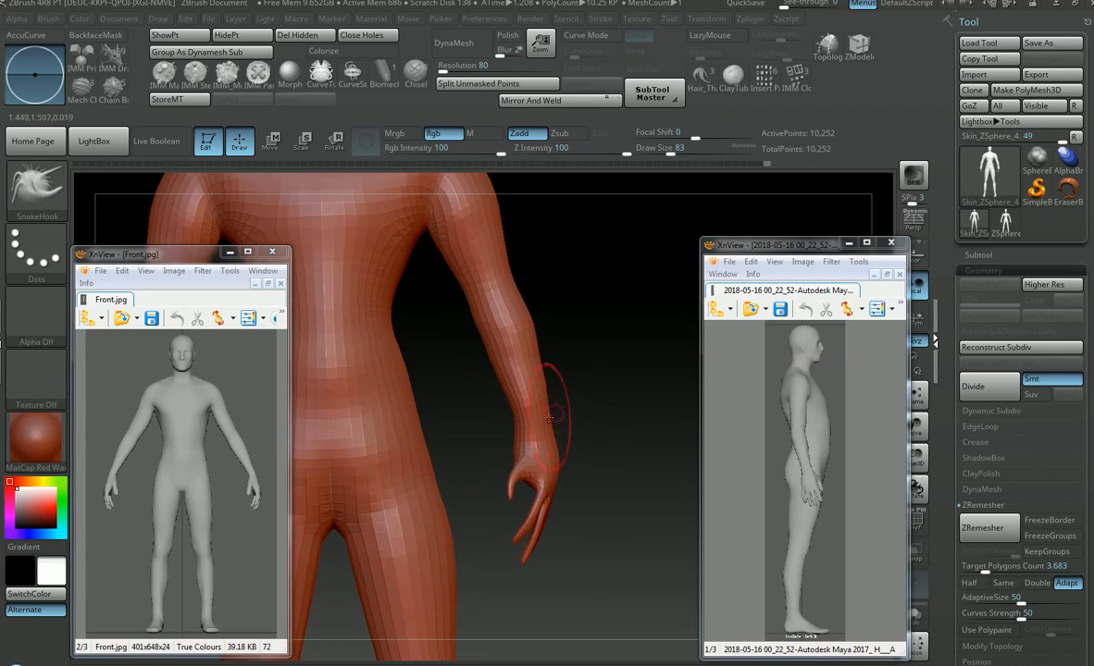
key([)
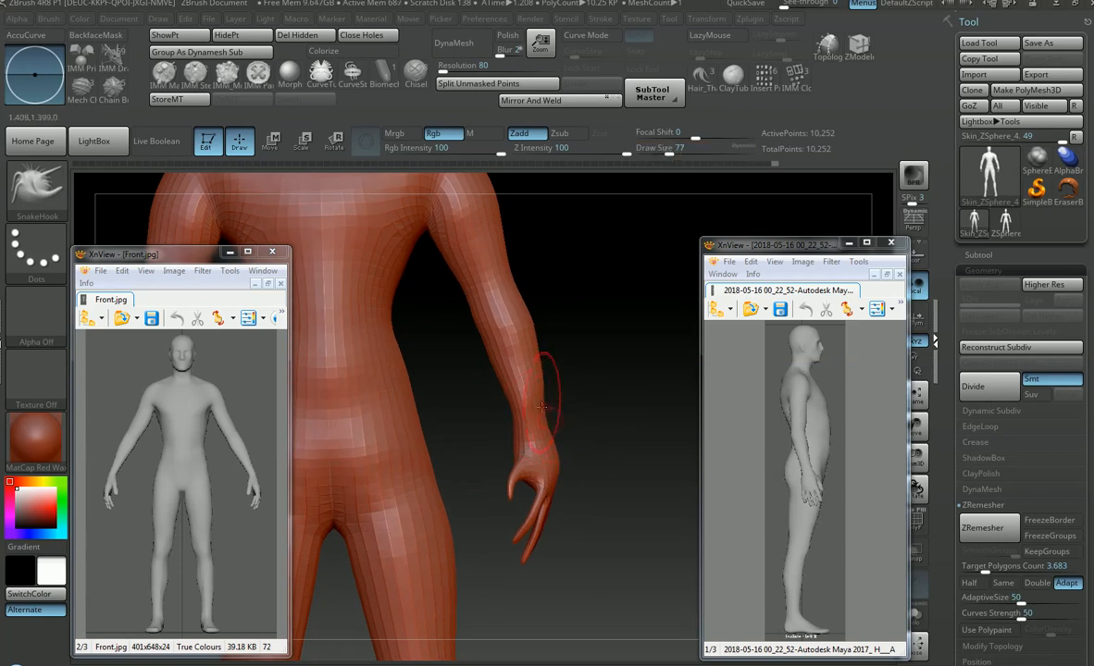
ctrl+right_drag(557, 386, 549, 377)
Step: Narrow the lower forearm and wrist with the Pinch brush at draw size 77
key(b)
key(p)
key(i)
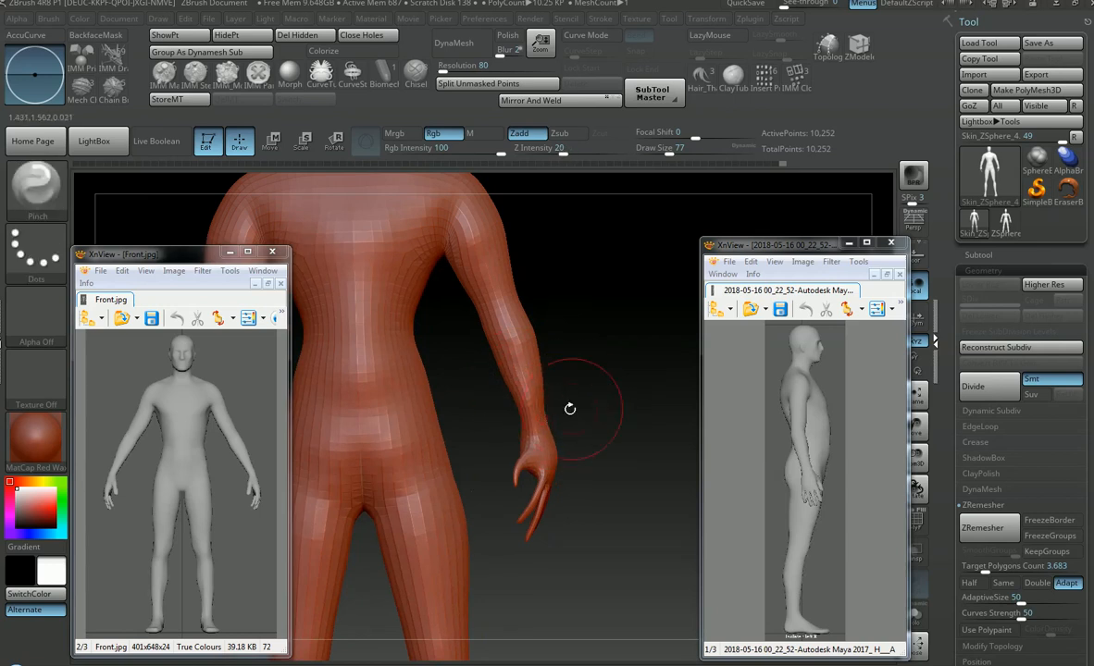
right_drag(570, 408, 529, 412)
Step: Reshape the wrist with the SnakeHook brush at draw size 62 and smooth the forearm
key(b)
key(s)
key(h)
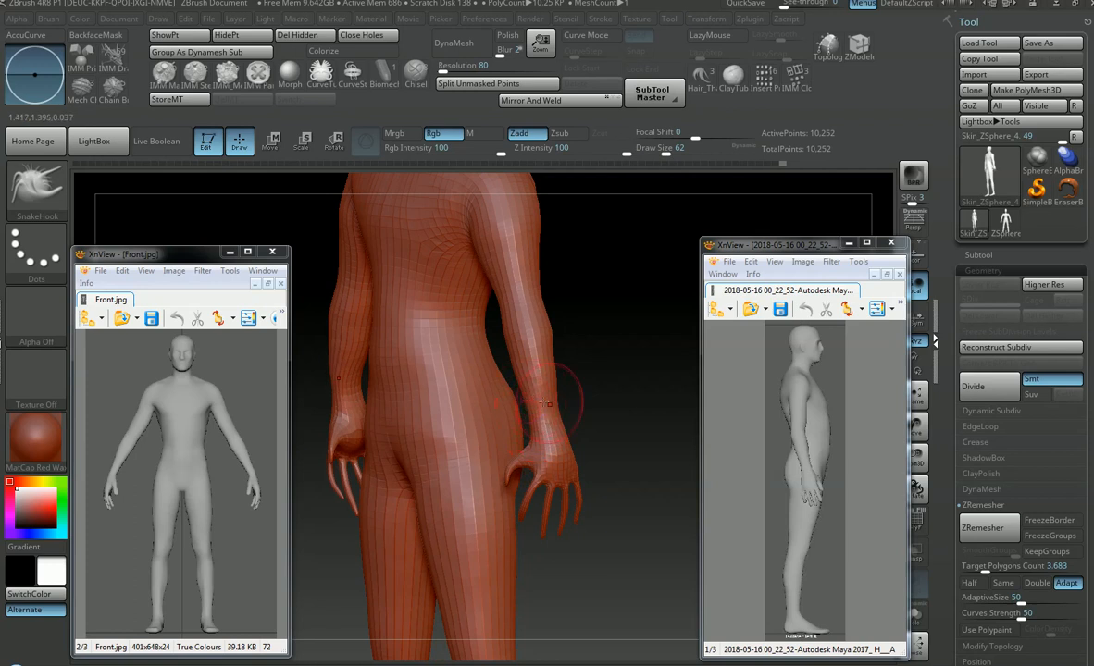
mouse_move(567, 417)
right_down()
mouse_move(586, 366)
mouse_move(563, 395)
right_up()
key(s)
key(shift)
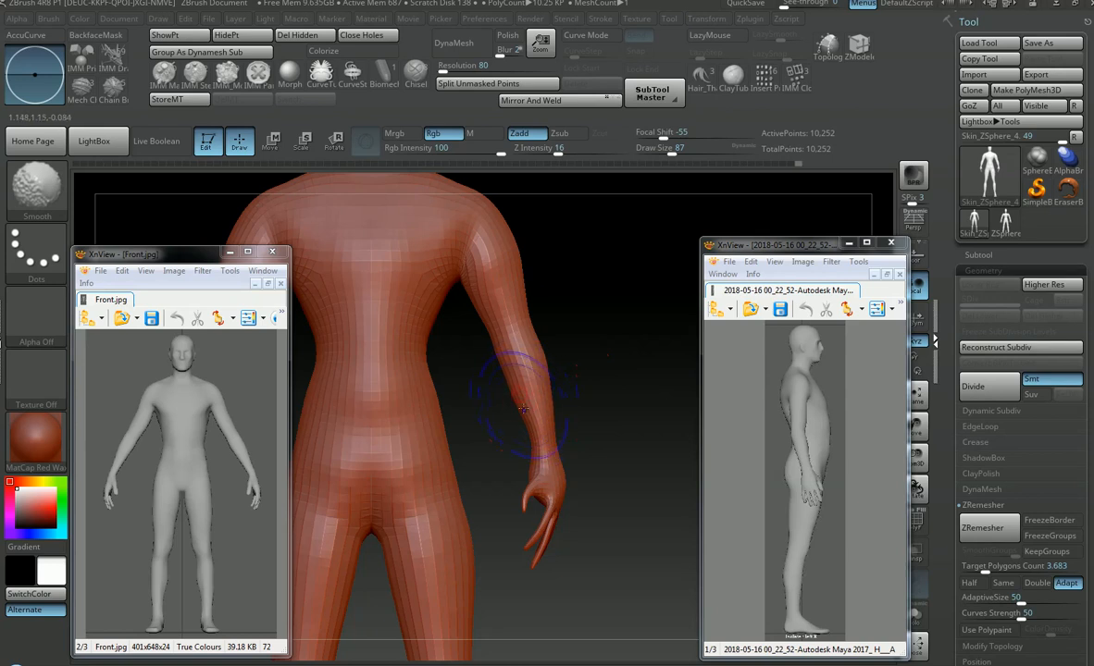
Step: Smooth the arm and adjust the elbow contour with the SnakeHook brush at draw size 62
mouse_move(582, 379)
ctrl+right_down()
mouse_move(583, 325)
mouse_move(572, 323)
mouse_move(585, 345)
mouse_move(566, 363)
ctrl+right_up()
key(shift)
key(s)
drag(509, 319, 494, 320)
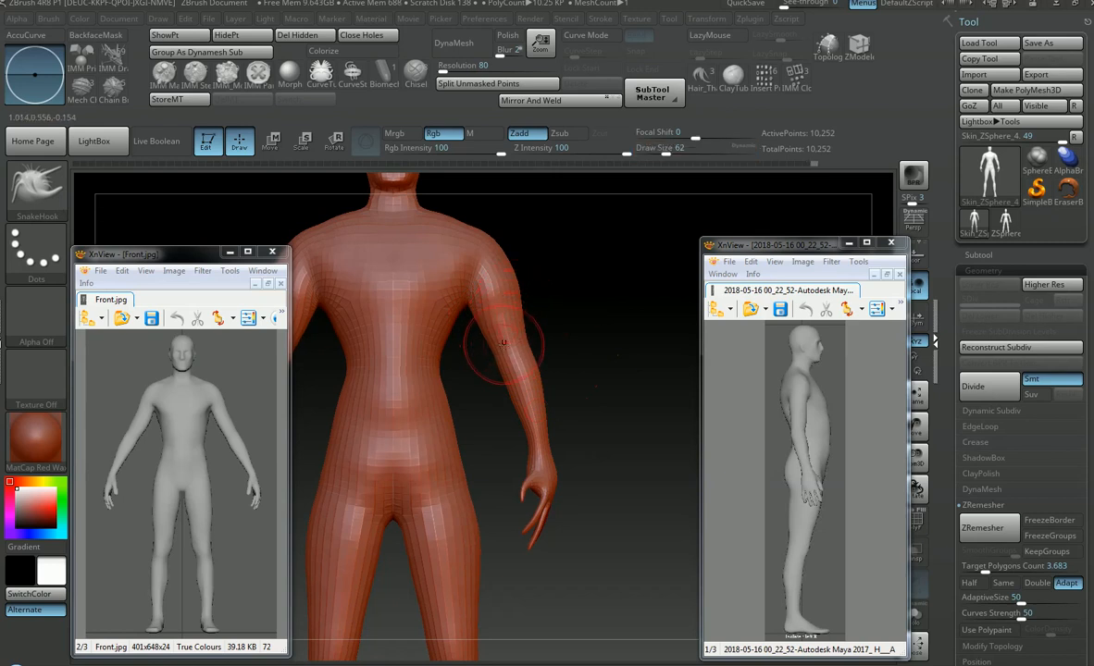
Step: Tighten the elbow area with the Pinch brush at draw size 87
key(b)
key(p)
key(i)
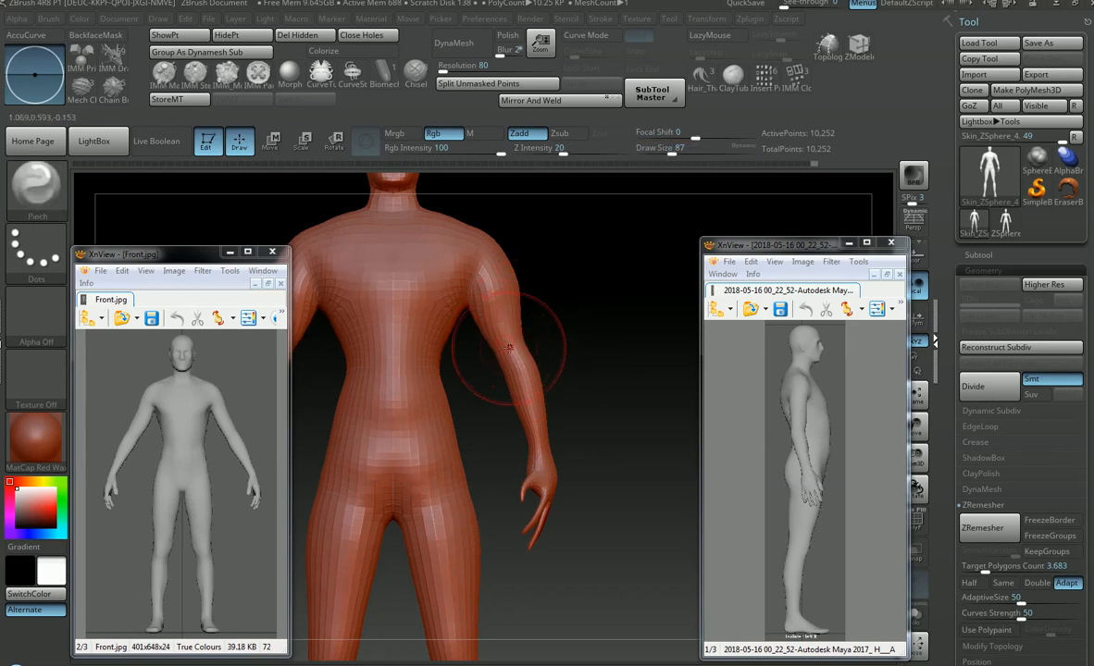
mouse_move(572, 357)
ctrl+right_down()
mouse_move(518, 340)
mouse_move(523, 295)
mouse_move(537, 341)
ctrl+right_up()
Step: Reshape the upper arm and shoulder with the SnakeHook brush at draw size 59
key(b)
key(s)
key(h)
key(s)
drag(550, 358, 507, 319)
key(s)
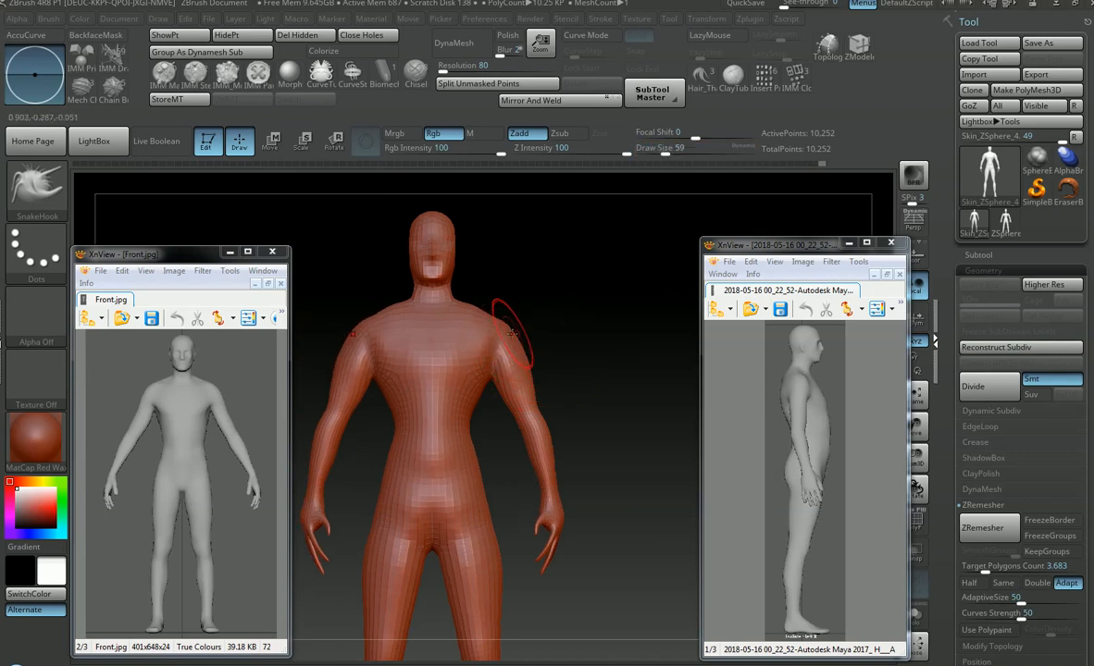
Step: Refine the arm's outer contour with the SnakeHook brush and set the draw size to 128
key(s)
drag(524, 353, 558, 396)
mouse_move(557, 396)
alt+right_down()
mouse_move(550, 387)
mouse_move(547, 420)
mouse_move(539, 405)
mouse_move(561, 438)
alt+right_up()
alt+right_drag(562, 438, 552, 417)
key(s)
drag(552, 426, 558, 426)
Step: Mask the hand and wrist and soften the mask's edge
key(ctrl)
ctrl+drag(501, 407, 495, 518)
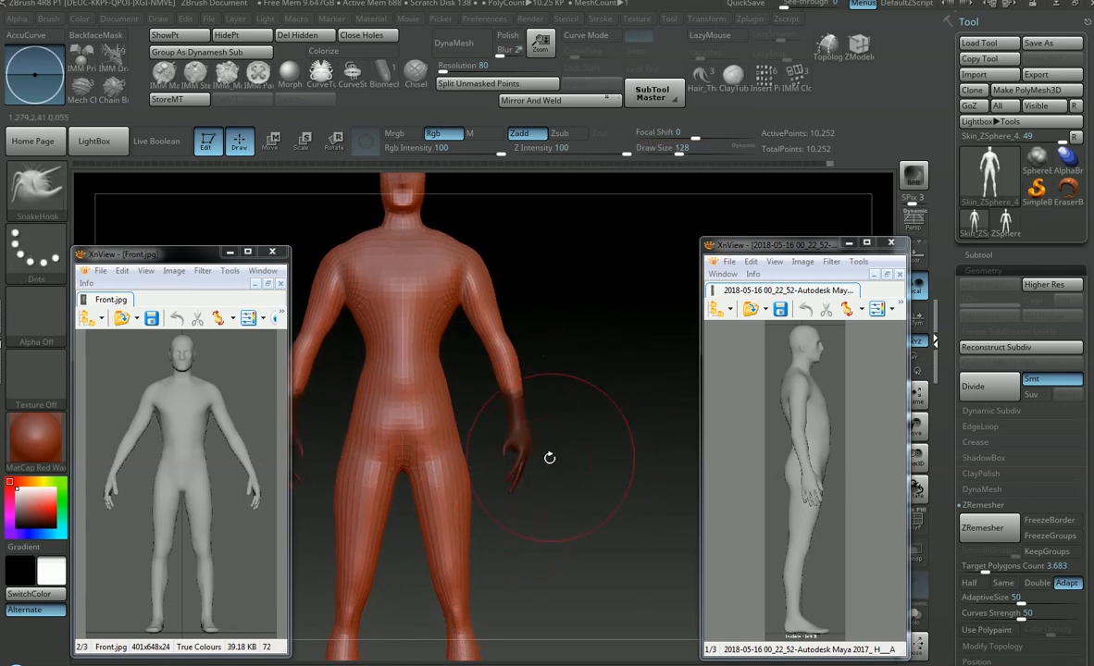
ctrl+click(512, 388)
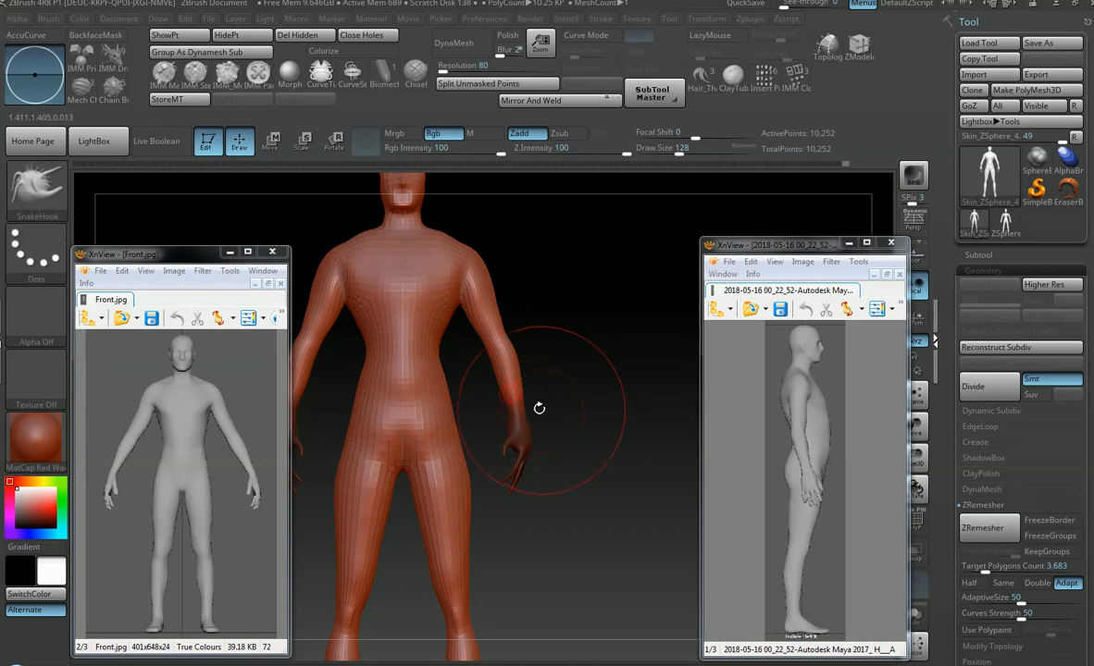
key(ctrl)
key(ctrl)
key(ctrl)
Step: Invert the mask, reposition the hands outward from the body with the gizmo, and clear the mask
key(e)
drag(552, 340, 552, 329)
key(ctrl+z)
key(ctrl+i)
key(w)
drag(500, 295, 501, 299)
drag(571, 355, 576, 353)
drag(510, 293, 510, 296)
alt+right_drag(612, 322, 633, 317)
ctrl+right_drag(570, 297, 535, 469)
alt+right_drag(535, 469, 546, 464)
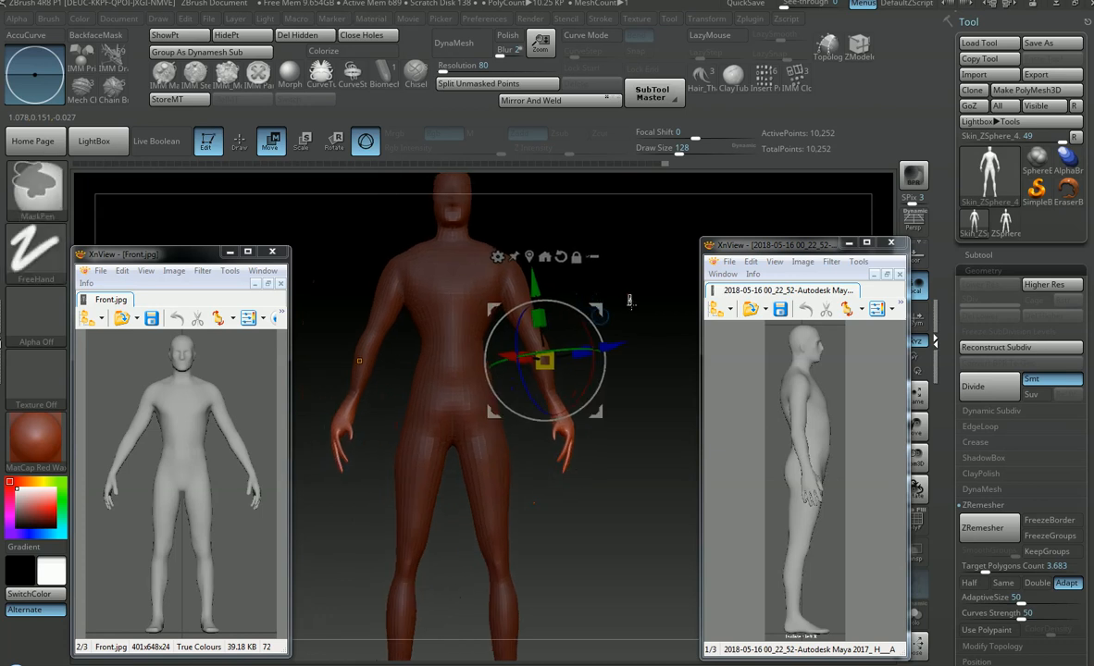
ctrl+drag(629, 298, 637, 312)
Step: Try to remesh the figure with ZRemesher at a target polygons count of 3.683 and undo the remesh
click(1016, 532)
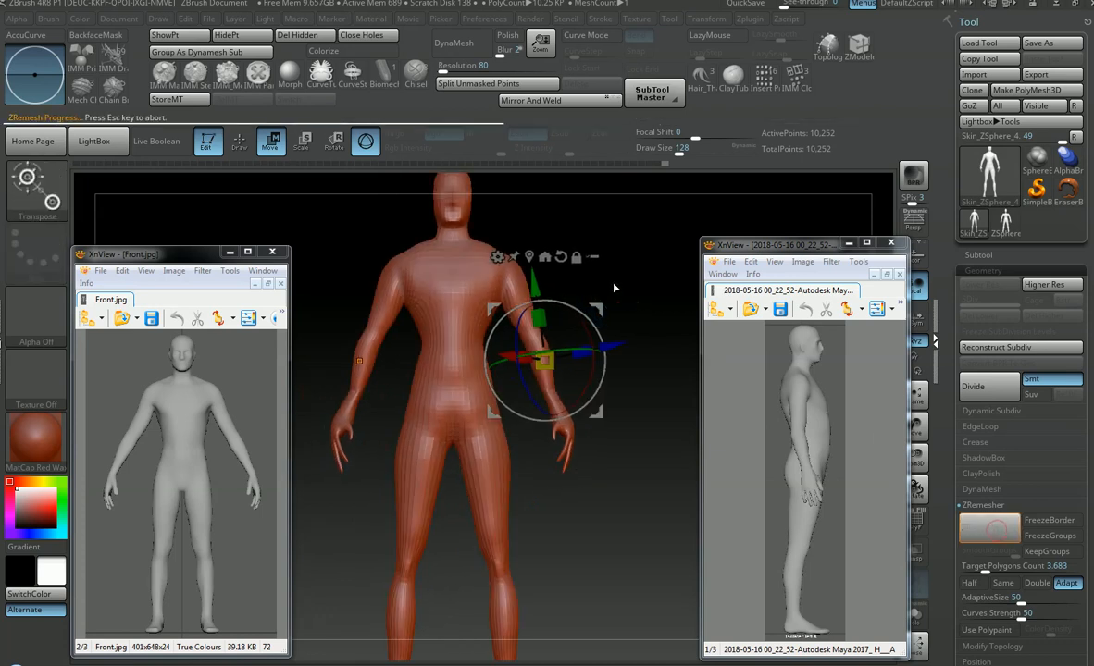
mouse_move(634, 292)
ctrl+right_down()
mouse_move(631, 348)
mouse_move(594, 366)
mouse_move(630, 364)
ctrl+right_up()
key(q)
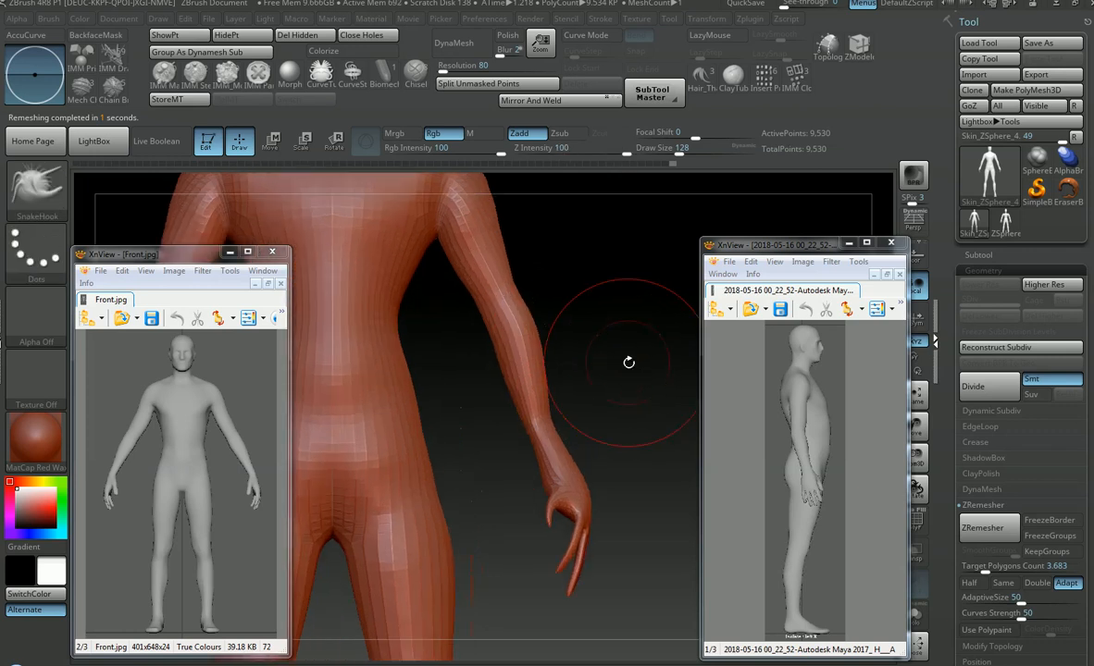
key(ctrl+z)
Step: Show the polygon wireframe and reshape and smooth the forearm, using SnakeHook at draw size 132
alt+right_drag(618, 362, 603, 362)
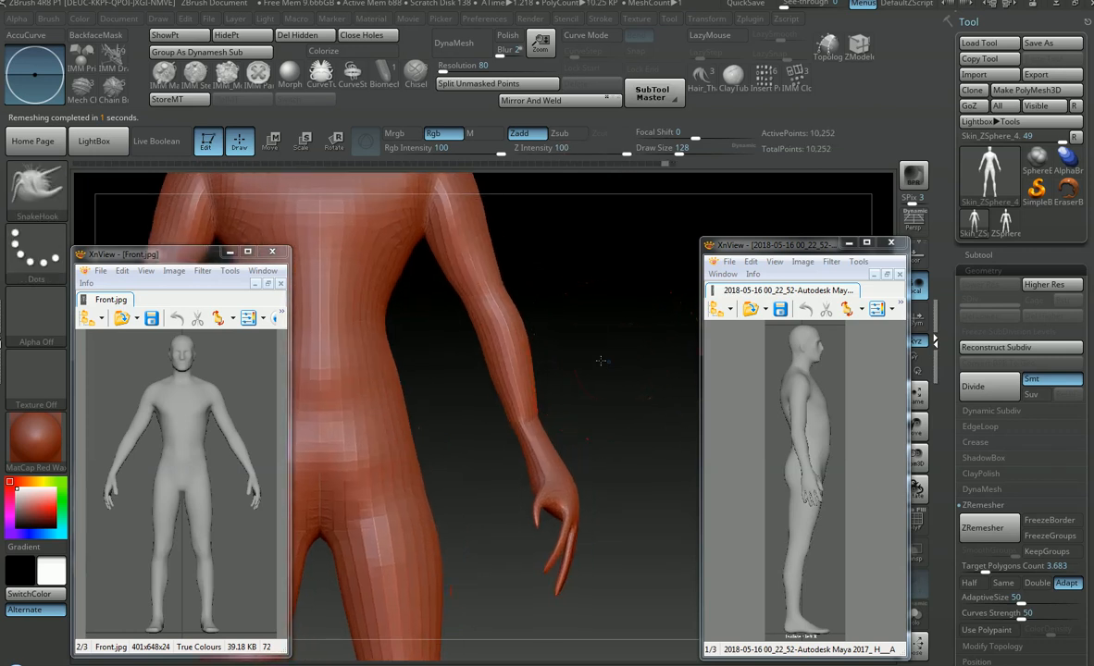
key(s)
key(shift+f)
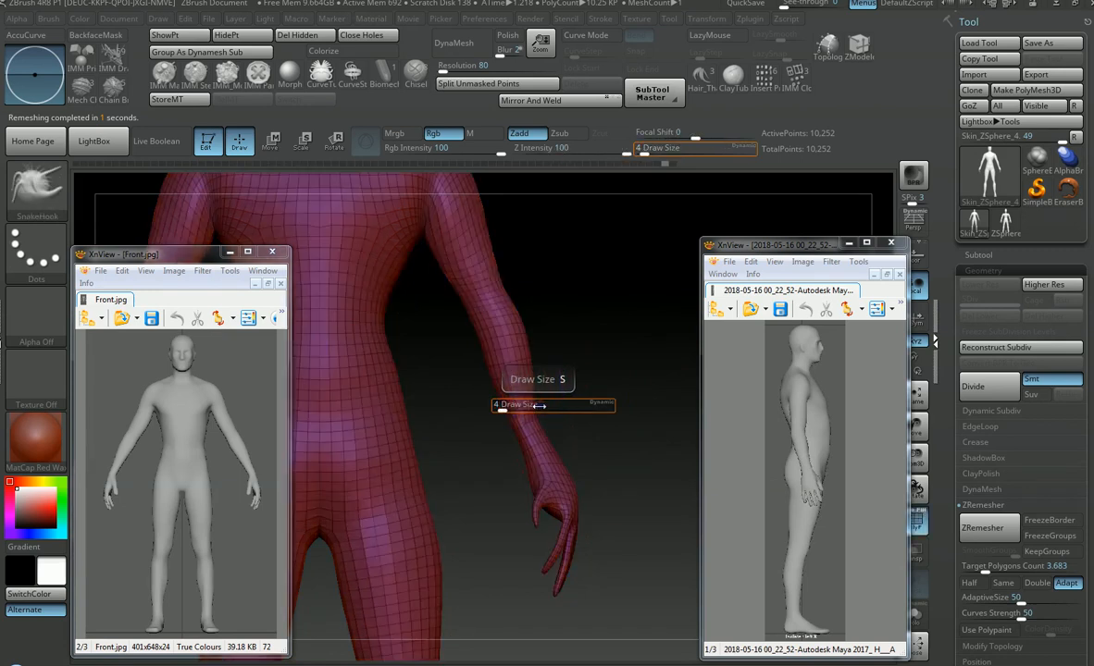
drag(552, 396, 588, 398)
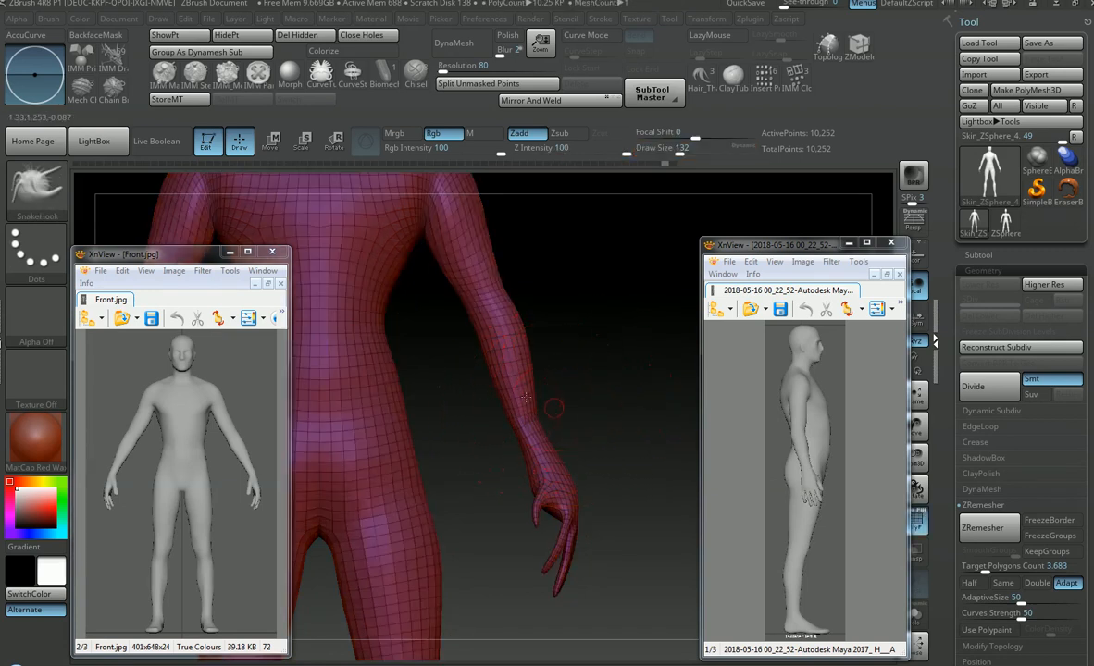
key(shift)
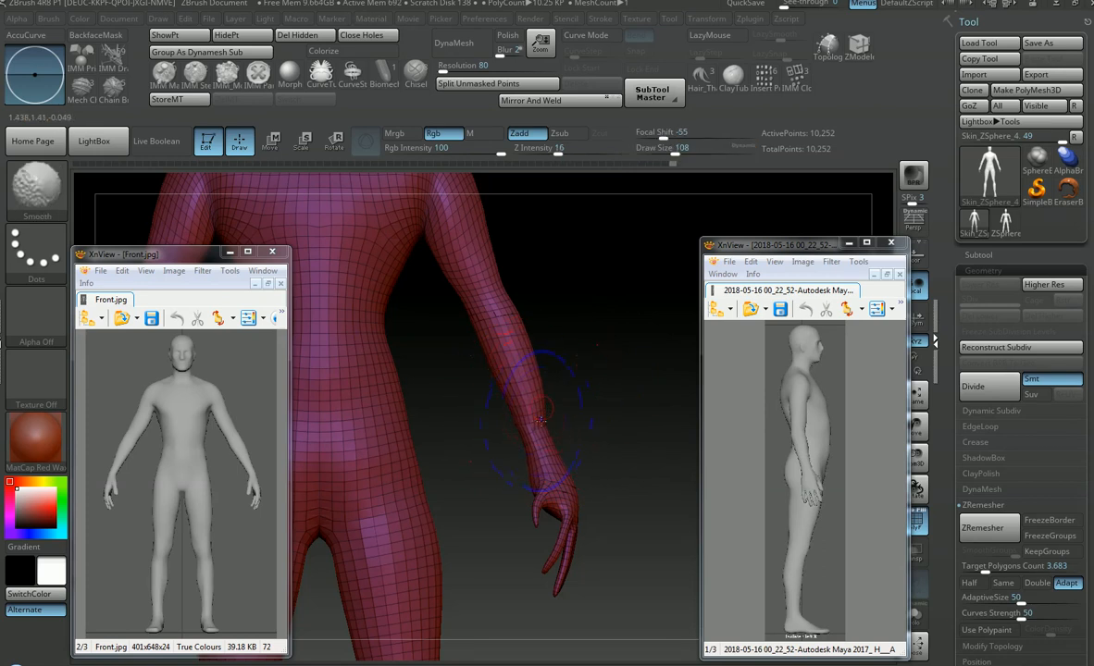
Step: Set the draw size to 87 and refine the forearm outline above the wrist with SnakeHook
key(s)
click(539, 417)
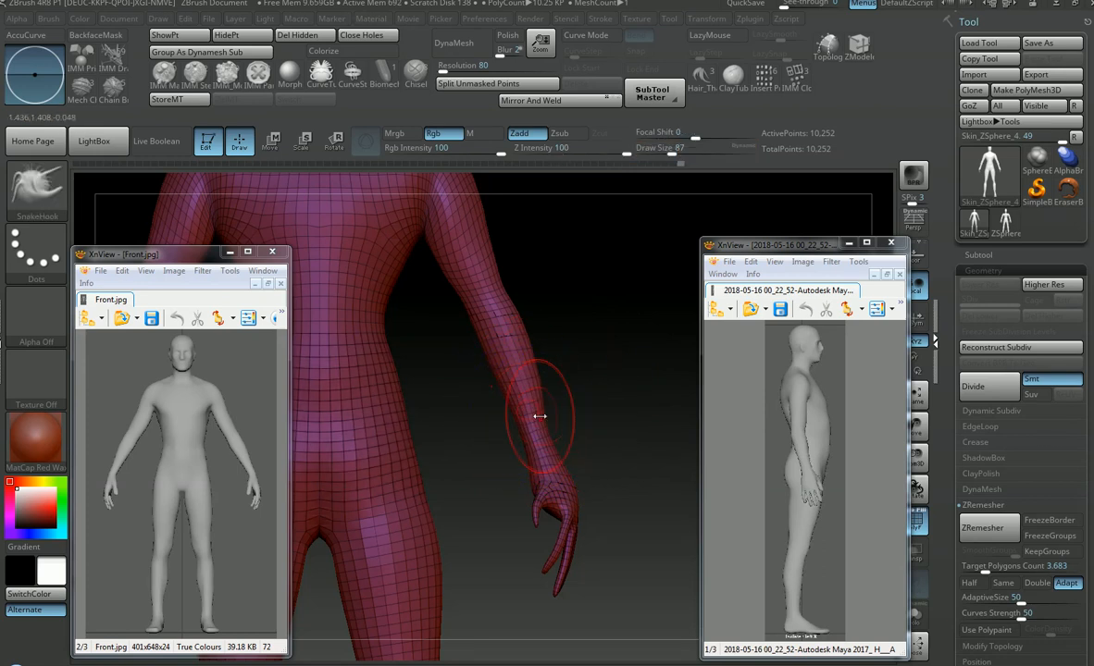
key(s)
click(541, 410)
mouse_move(593, 410)
mouse_down()
mouse_move(513, 406)
mouse_move(555, 407)
mouse_move(578, 378)
mouse_move(581, 425)
mouse_up()
Step: Set the draw size to 104 and adjust the wrist and forearm shape from the side
key(s)
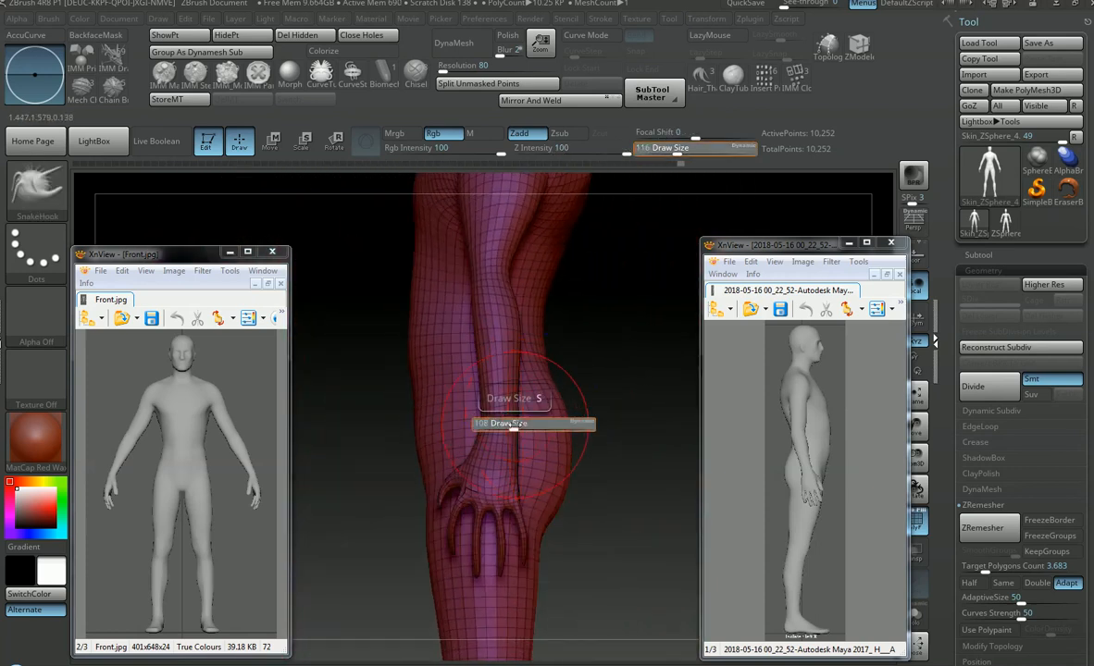
click(515, 427)
key(s)
click(515, 426)
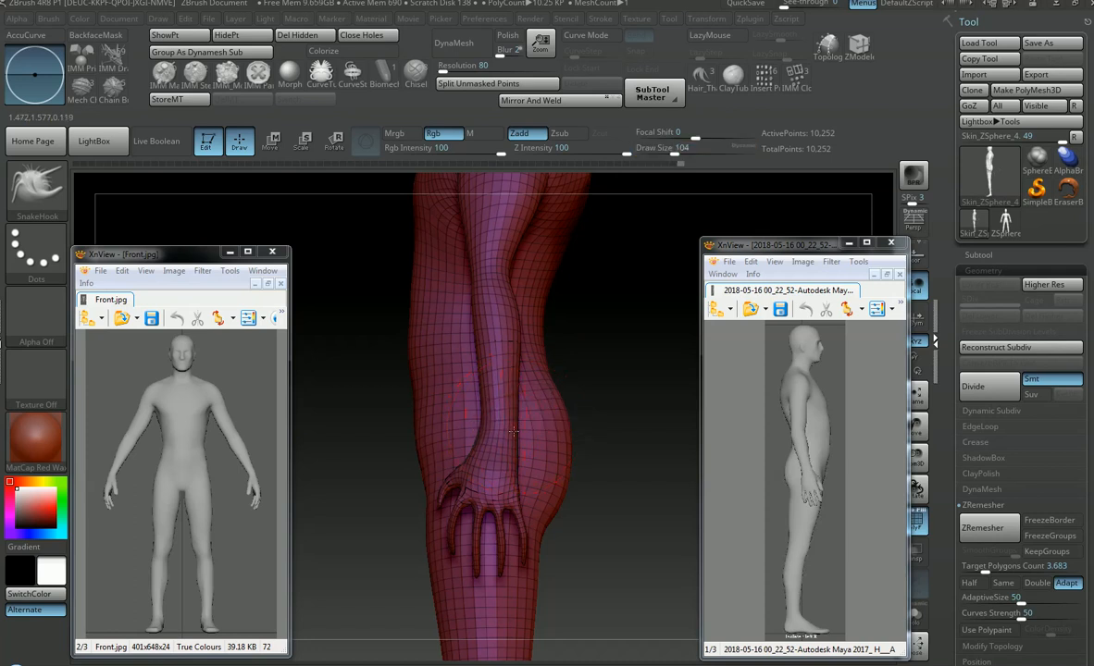
alt+right_drag(485, 396, 428, 488)
right_click(427, 488)
shift+right_drag(481, 383, 472, 379)
Step: Set the draw size to 74 and straighten the elbow and forearm contour from the side with SnakeHook
key(s)
click(467, 411)
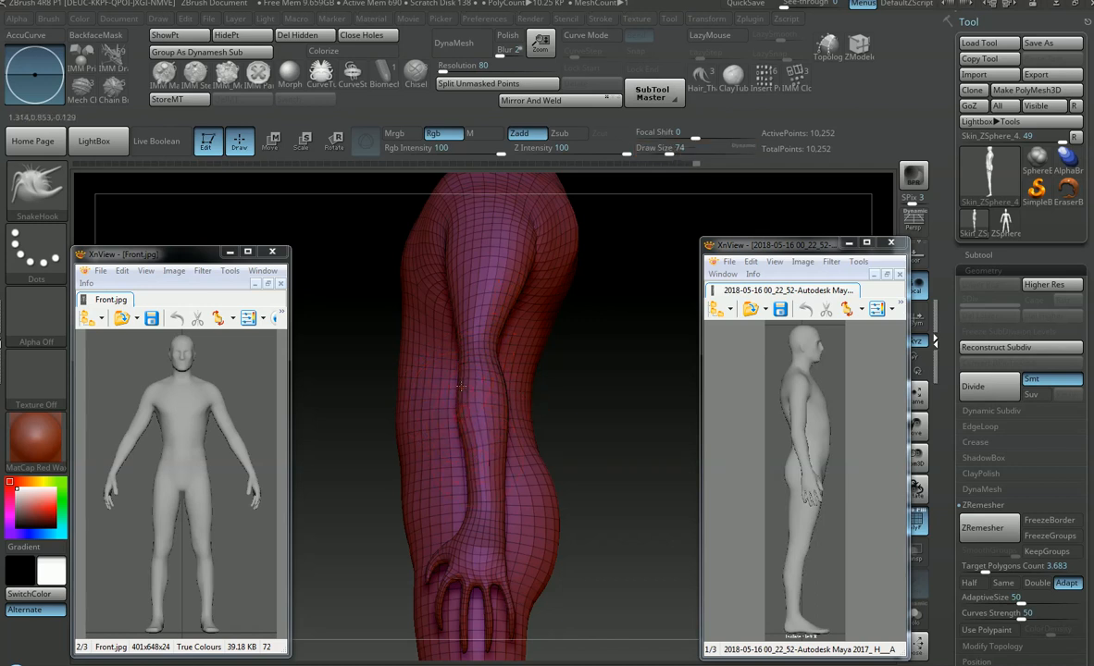
alt+right_drag(473, 315, 484, 352)
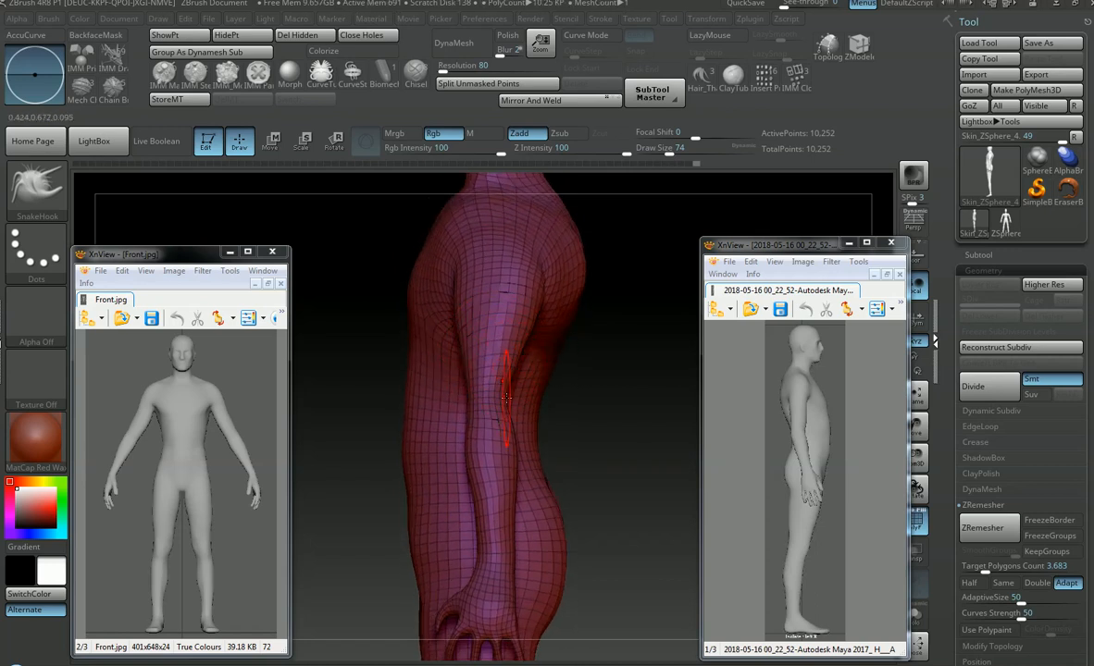
drag(505, 405, 511, 401)
mouse_move(564, 395)
alt+right_down()
mouse_move(593, 347)
mouse_move(527, 353)
mouse_move(537, 405)
mouse_move(559, 398)
alt+right_up()
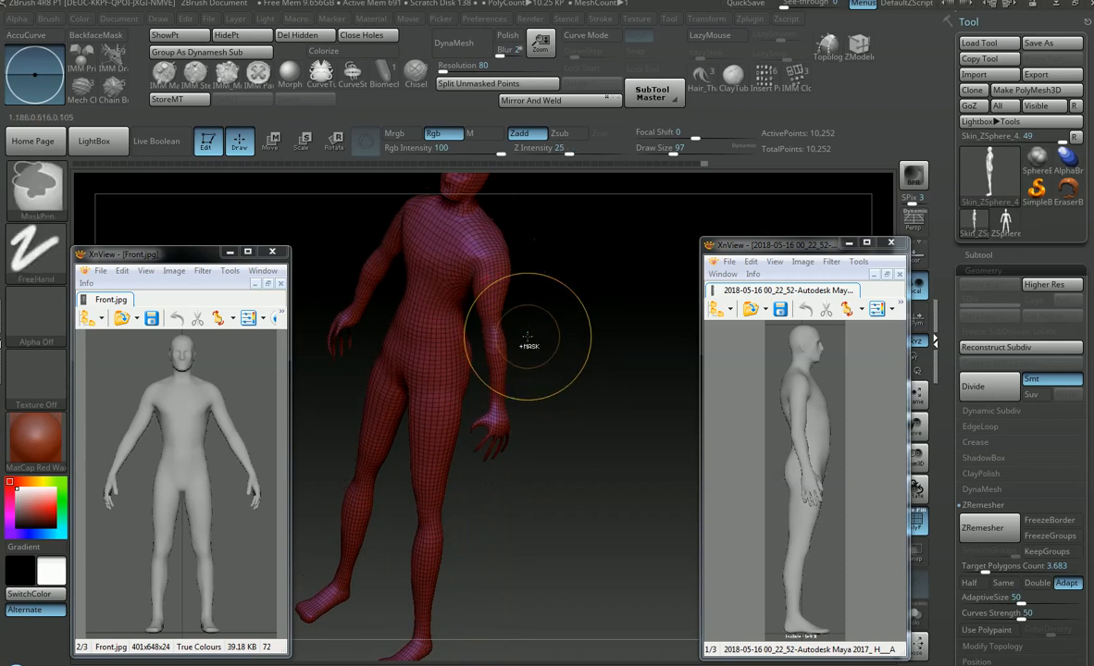
Step: Mask the forearm and hand up to the elbow, soften the mask edge and invert the mask
ctrl+drag(483, 449, 468, 479)
mouse_move(490, 406)
ctrl+right_down()
mouse_move(573, 420)
mouse_move(603, 366)
mouse_move(592, 356)
mouse_move(613, 359)
mouse_move(464, 330)
mouse_move(523, 270)
ctrl+right_up()
alt+right_drag(542, 331, 573, 345)
alt+right_drag(574, 344, 608, 403)
ctrl+click(481, 429)
ctrl+right_drag(544, 416, 443, 383)
alt+right_drag(559, 393, 588, 381)
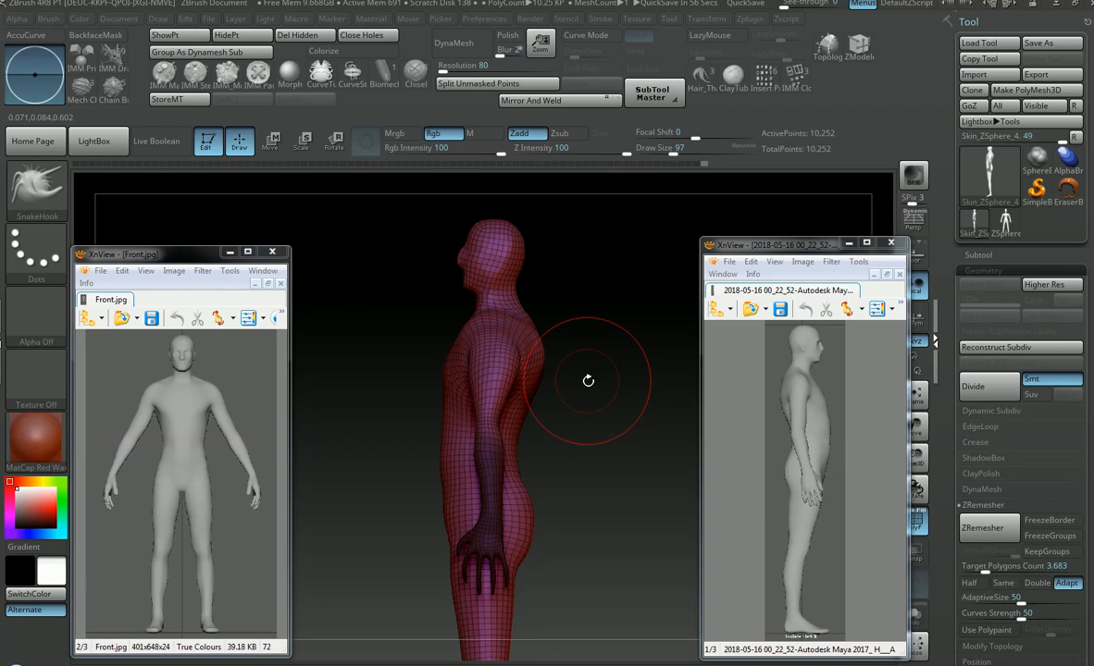
alt+right_drag(587, 380, 536, 395)
ctrl+click(642, 378)
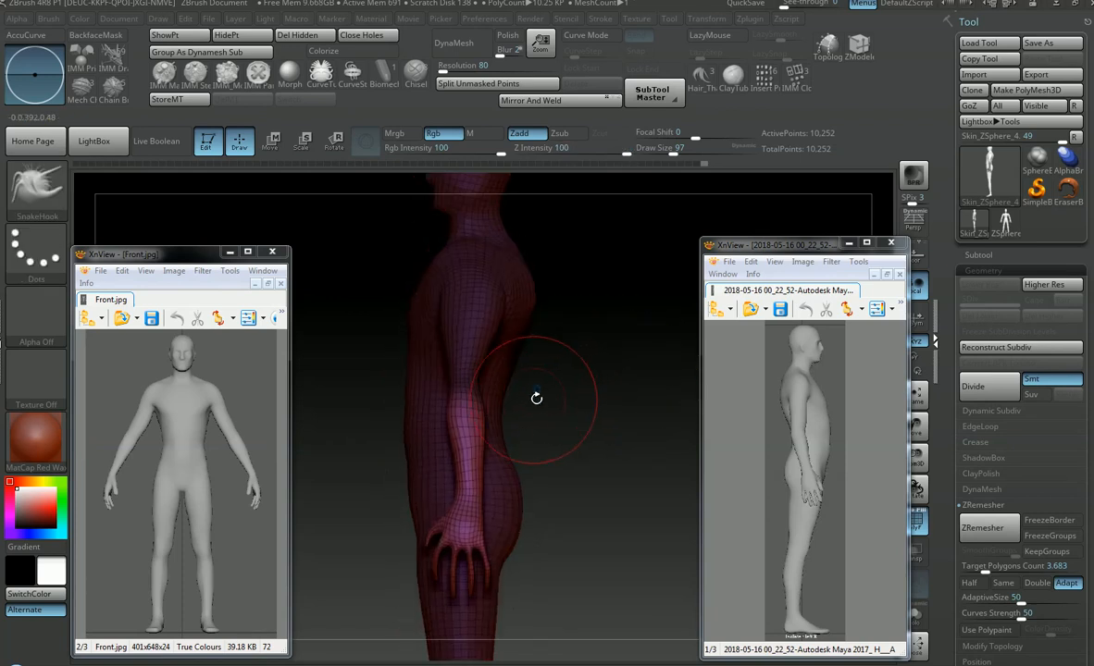
Step: Rotate the unmasked forearm and hand forward at the elbow with the gizmo and adjust their position
key(e)
drag(512, 417, 509, 444)
key(w)
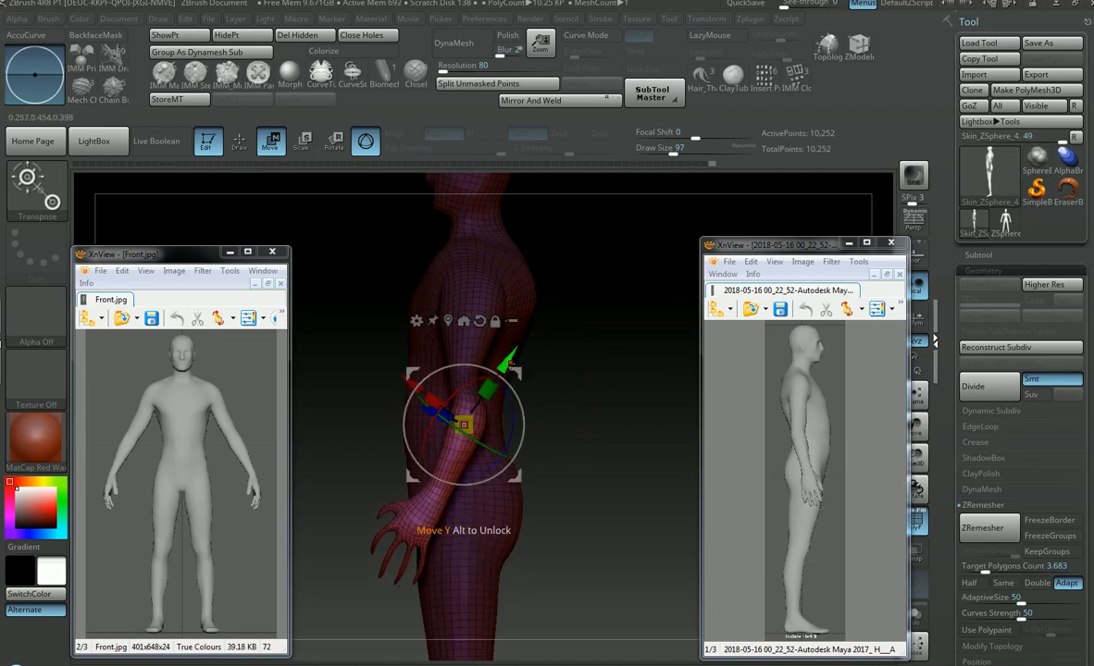
drag(407, 378, 401, 374)
drag(500, 356, 496, 364)
drag(400, 385, 395, 381)
ctrl+right_drag(398, 408, 511, 372)
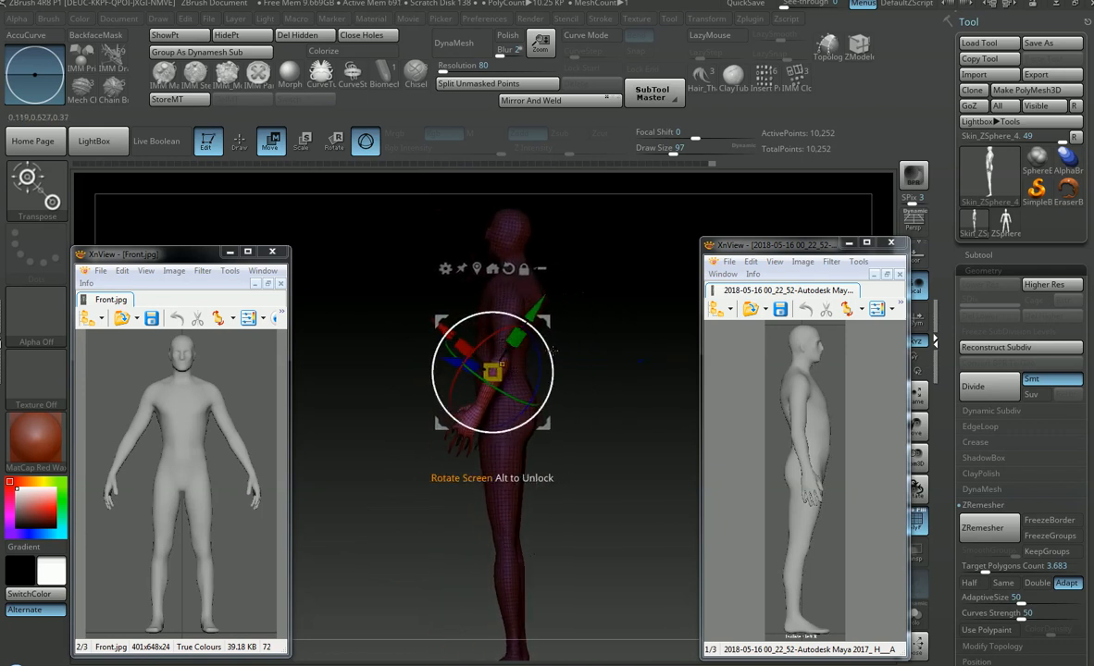
drag(542, 354, 542, 346)
Step: Clear the mask from the body and return to Draw mode
mouse_move(546, 407)
right_down()
mouse_move(663, 500)
mouse_move(640, 439)
mouse_move(555, 463)
mouse_move(581, 435)
right_up()
ctrl+drag(630, 440, 571, 410)
key(q)
mouse_move(595, 414)
right_down()
mouse_move(575, 383)
mouse_move(611, 393)
right_up()
Step: Thicken the elbow with the Inflat brush at draw size 65
key(b)
key(i)
key(n)
key(s)
drag(497, 394, 478, 396)
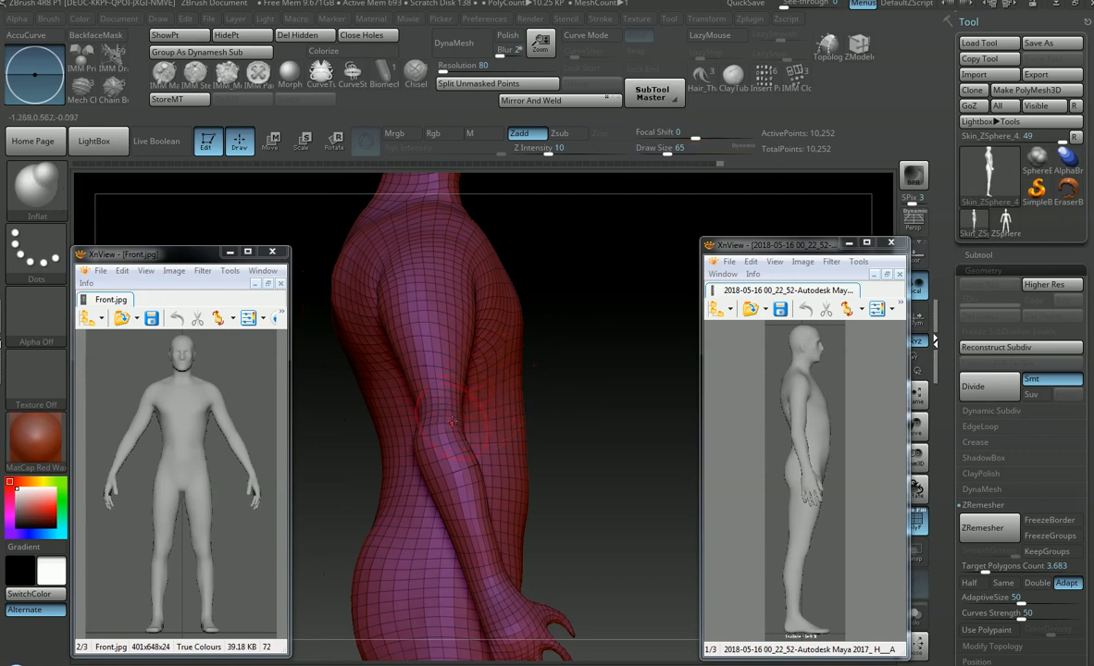
Step: Pull the back of the elbow into shape with the SnakeHook brush at draw size 80
key(b)
key(s)
key(h)
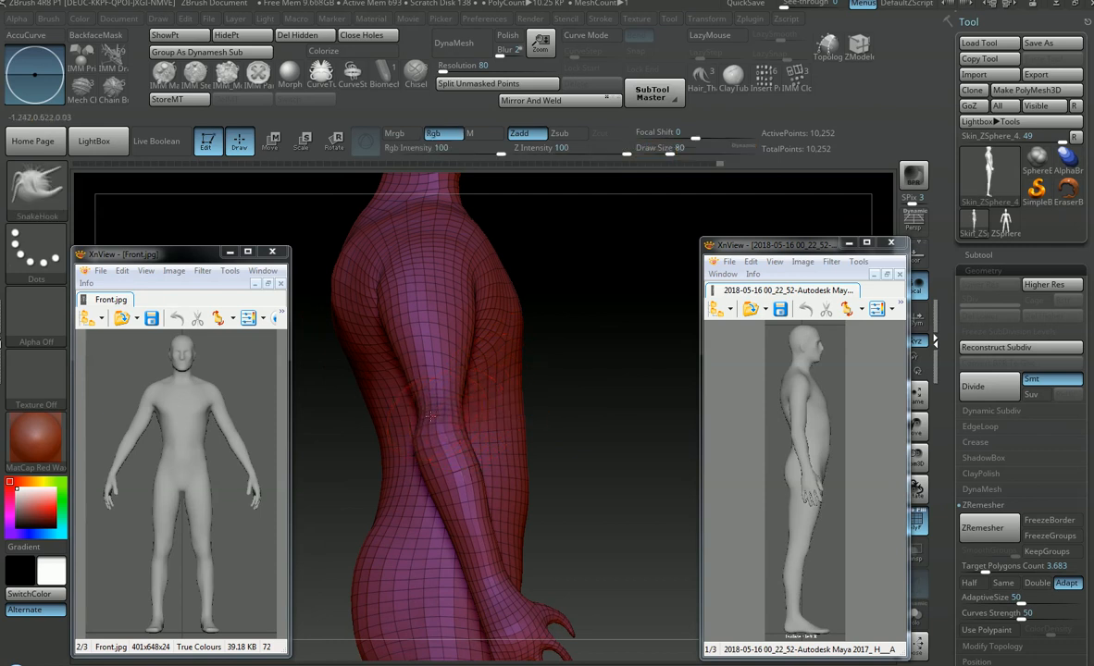
right_drag(472, 465, 536, 359)
right_drag(578, 418, 520, 391)
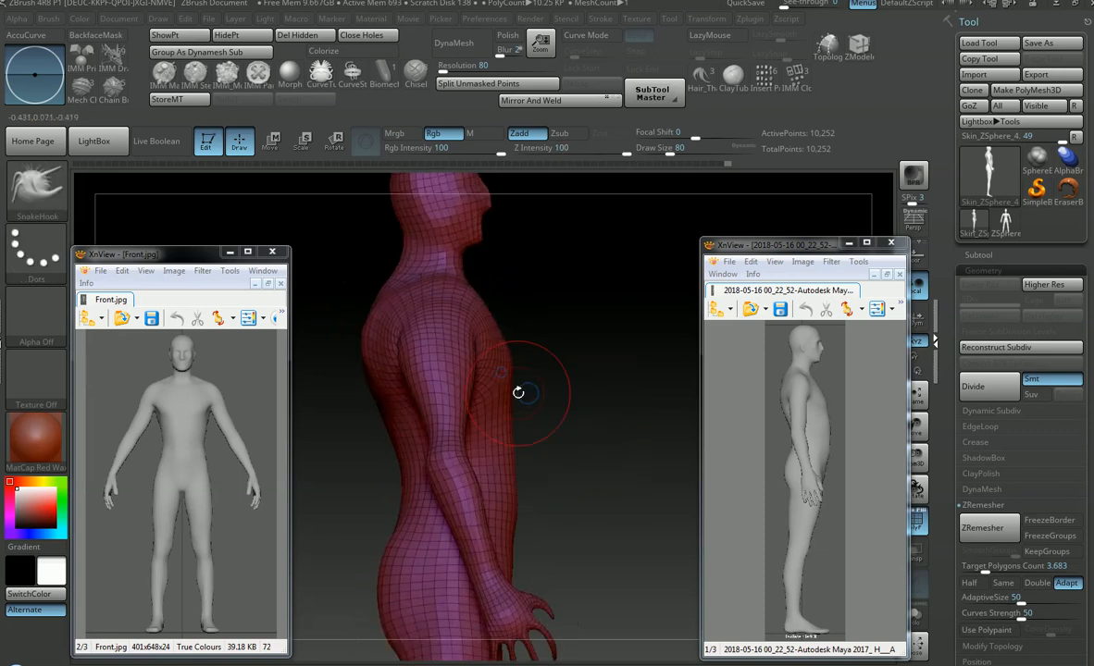
Step: Set the draw size to 59 and refine the upper arm and elbow contour from the side
key(s)
mouse_move(433, 452)
mouse_down()
mouse_move(423, 453)
mouse_move(447, 462)
mouse_up()
key(s)
click(446, 461)
key(s)
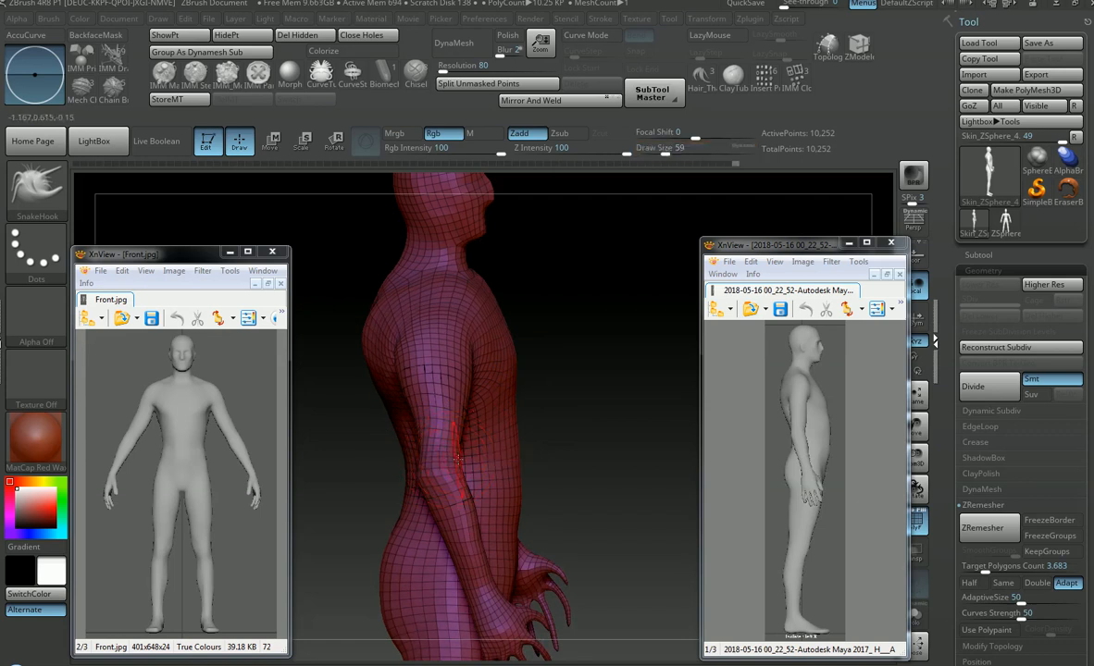
Step: Switch to the hPolish brush at draw size 59 and work on the wrist and lower forearm
ctrl+right_drag(422, 437, 509, 440)
right_drag(628, 489, 582, 527)
alt+right_drag(553, 488, 523, 473)
mouse_move(597, 439)
ctrl+right_down()
mouse_move(620, 442)
mouse_move(541, 444)
mouse_move(532, 427)
mouse_move(542, 460)
mouse_move(579, 445)
ctrl+right_up()
key(b)
key(h)
key(p)
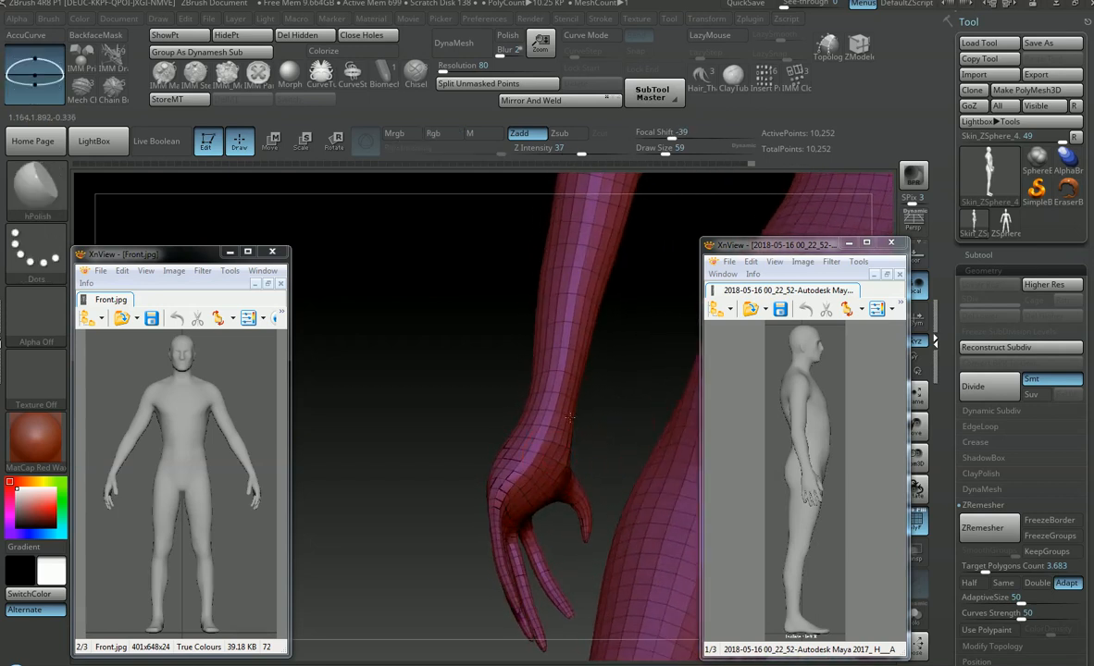
right_drag(544, 478, 563, 462)
key(space)
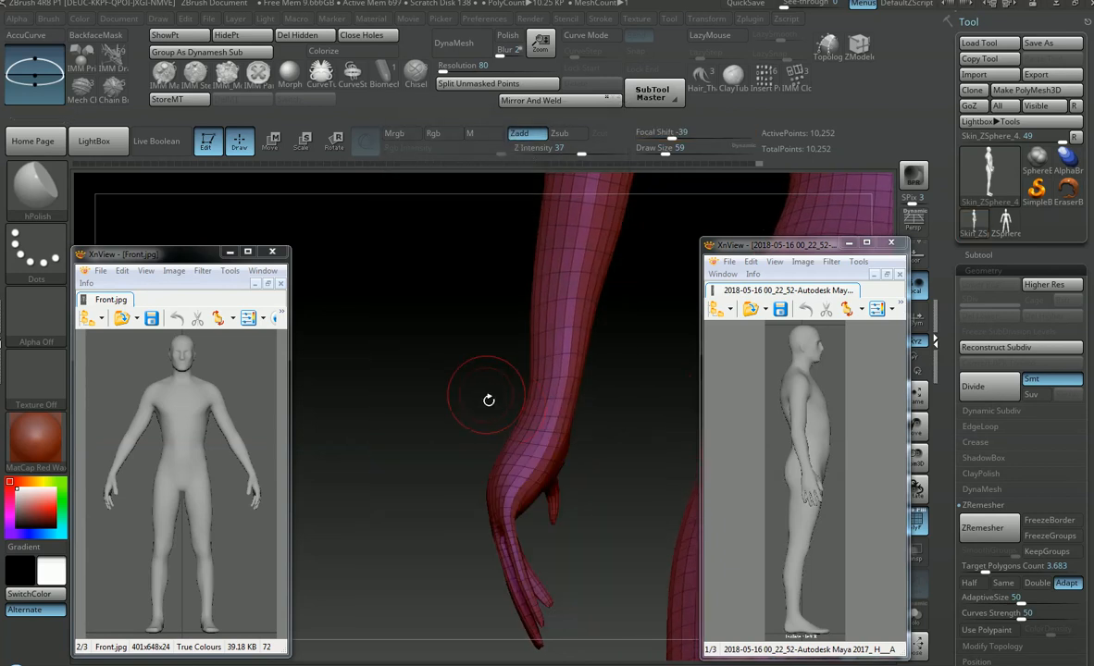
Step: Pull the wrist contour into shape with the SnakeHook brush at draw size 87
key(2)
key(s)
mouse_move(497, 412)
right_down()
mouse_move(507, 444)
mouse_move(528, 421)
right_up()
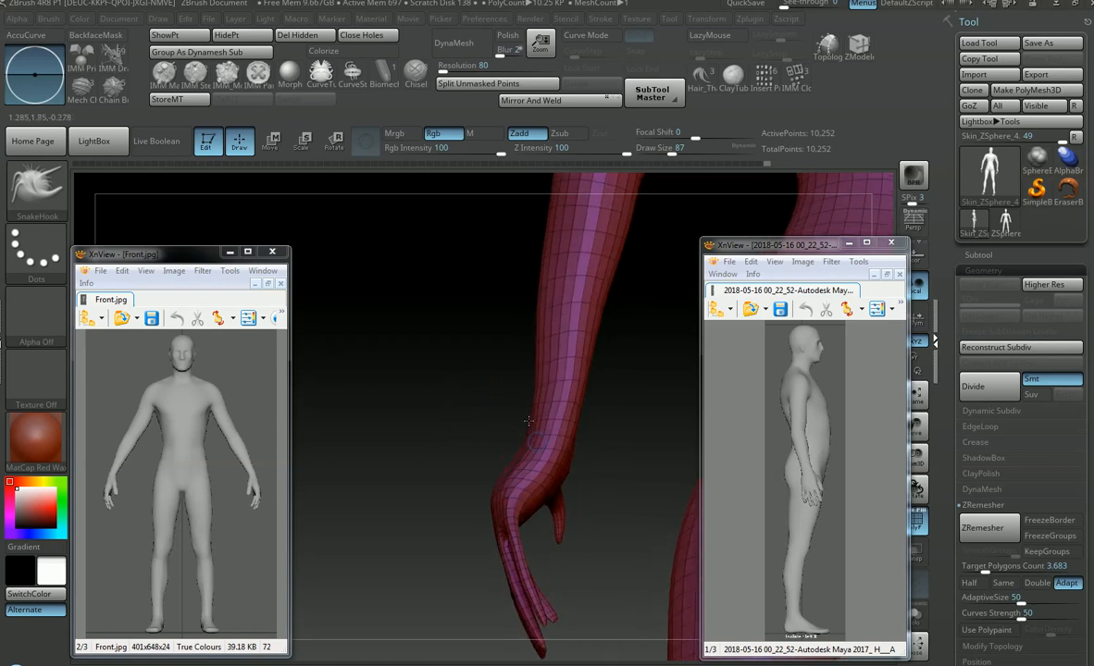
key(3)
key(s)
drag(542, 407, 543, 415)
right_drag(509, 413, 639, 413)
right_drag(546, 416, 590, 430)
Step: Try to thicken the wrist and lower forearm with the Inflat brush
key(2)
mouse_move(568, 391)
ctrl+right_down()
mouse_move(502, 407)
mouse_move(518, 409)
mouse_move(432, 391)
mouse_move(544, 419)
mouse_move(566, 398)
mouse_move(523, 430)
ctrl+right_up()
mouse_move(523, 429)
ctrl+right_down()
mouse_move(567, 439)
mouse_move(569, 506)
mouse_move(519, 435)
ctrl+right_up()
mouse_move(518, 435)
ctrl+right_down()
mouse_move(555, 447)
mouse_move(497, 447)
mouse_move(520, 445)
ctrl+right_up()
key(b)
key(i)
key(n)
mouse_move(520, 446)
mouse_down()
mouse_move(529, 450)
mouse_move(520, 453)
mouse_up()
key(ctrl+z)
key(s)
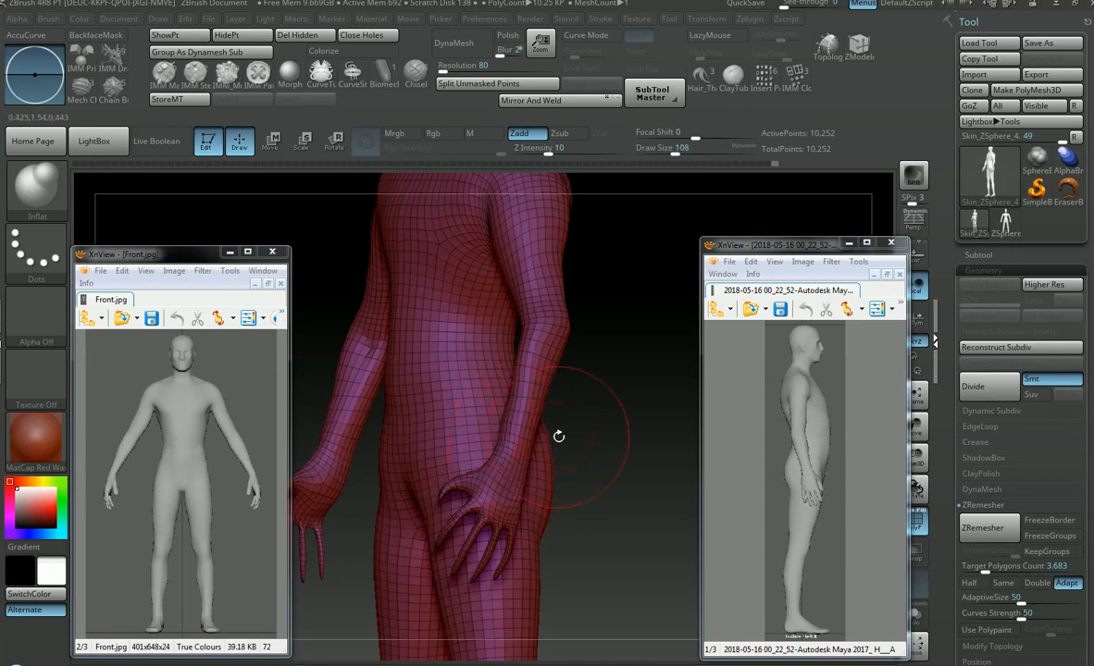
Step: Turn off the polyframe display and show the whole figure from the front
right_drag(559, 436, 497, 435)
ctrl+right_drag(497, 434, 594, 498)
mouse_move(594, 498)
alt+right_down()
mouse_move(596, 403)
mouse_move(612, 471)
mouse_move(592, 501)
alt+right_up()
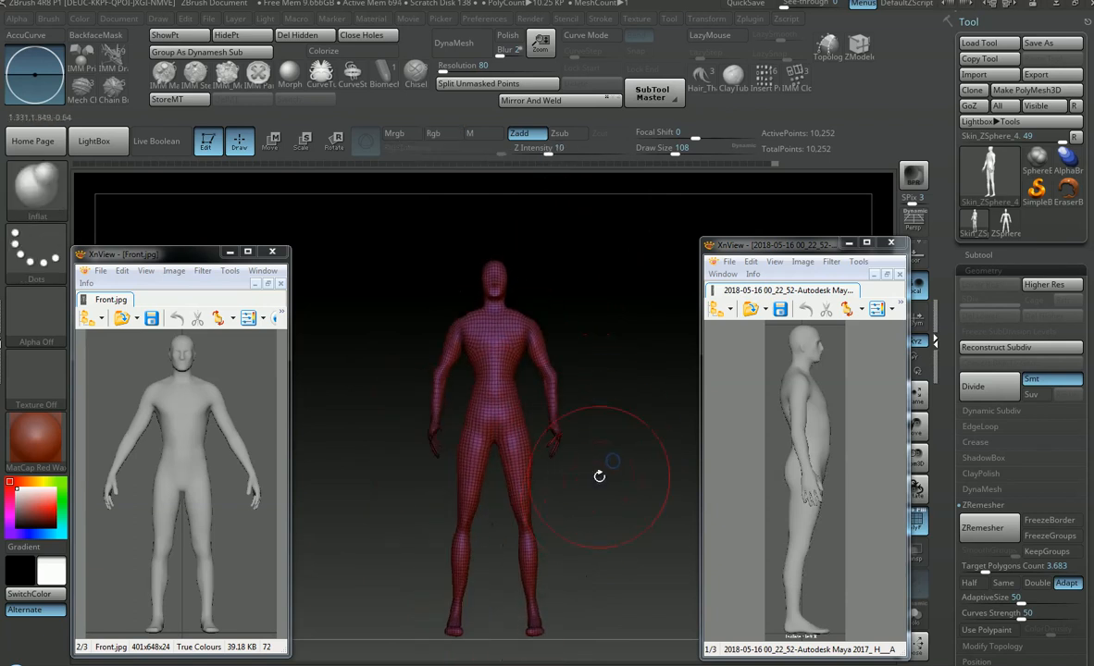
key(shift+f)
alt+right_drag(605, 428, 545, 410)
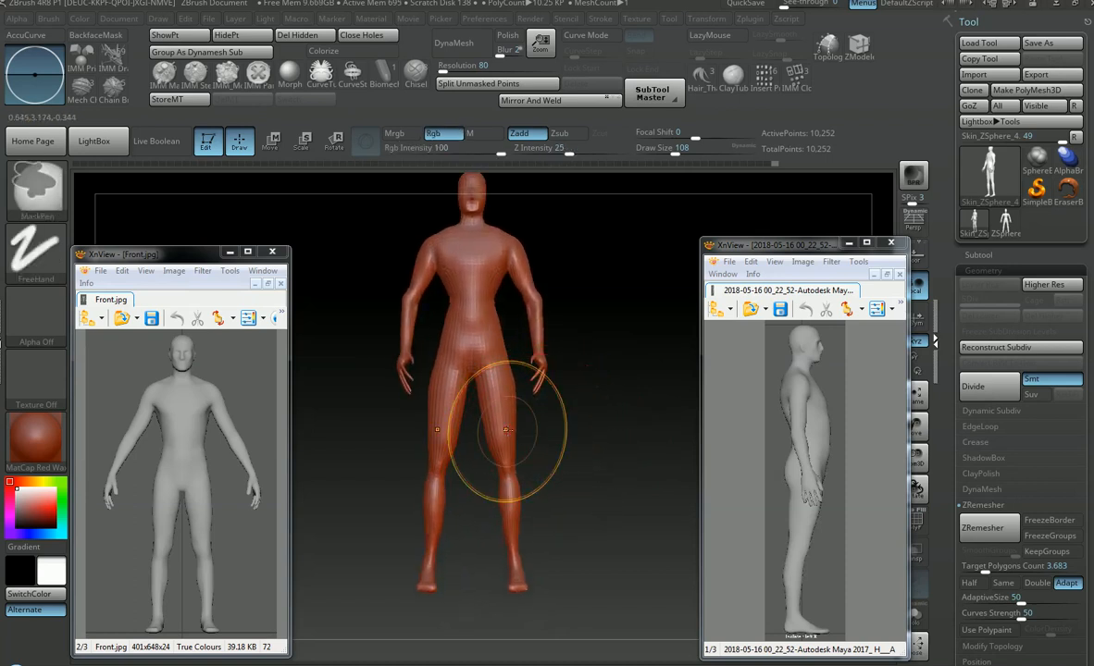
Step: Thicken the lower thighs at draw size 77 and the calves at draw size 62 with the Inflat brush
key(s)
drag(506, 431, 504, 431)
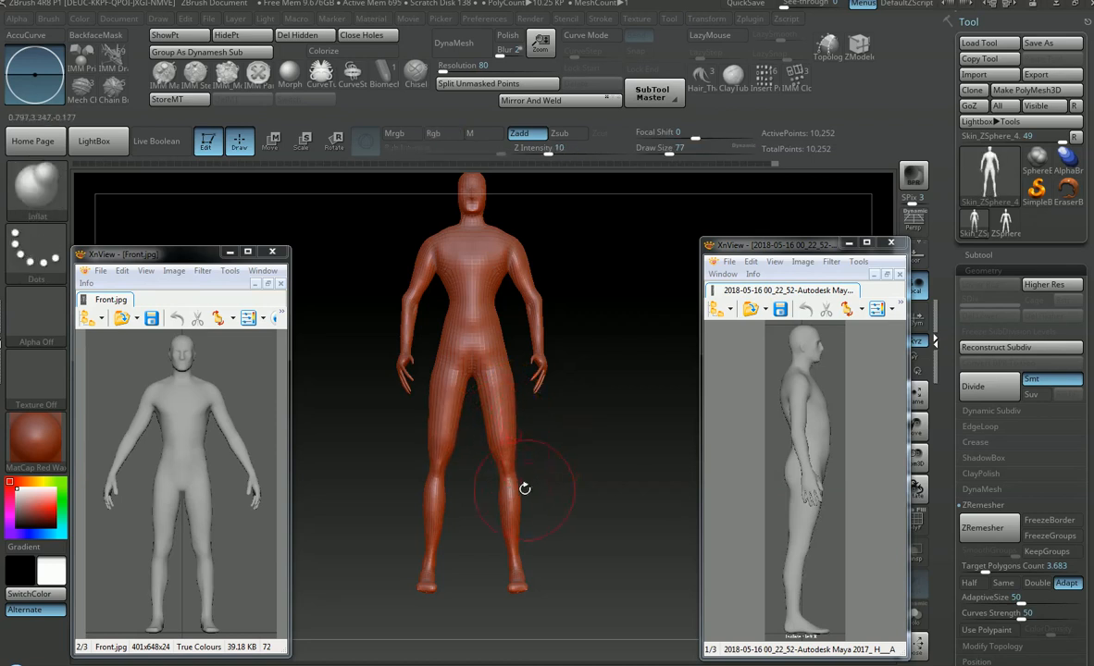
key(s)
drag(513, 501, 504, 500)
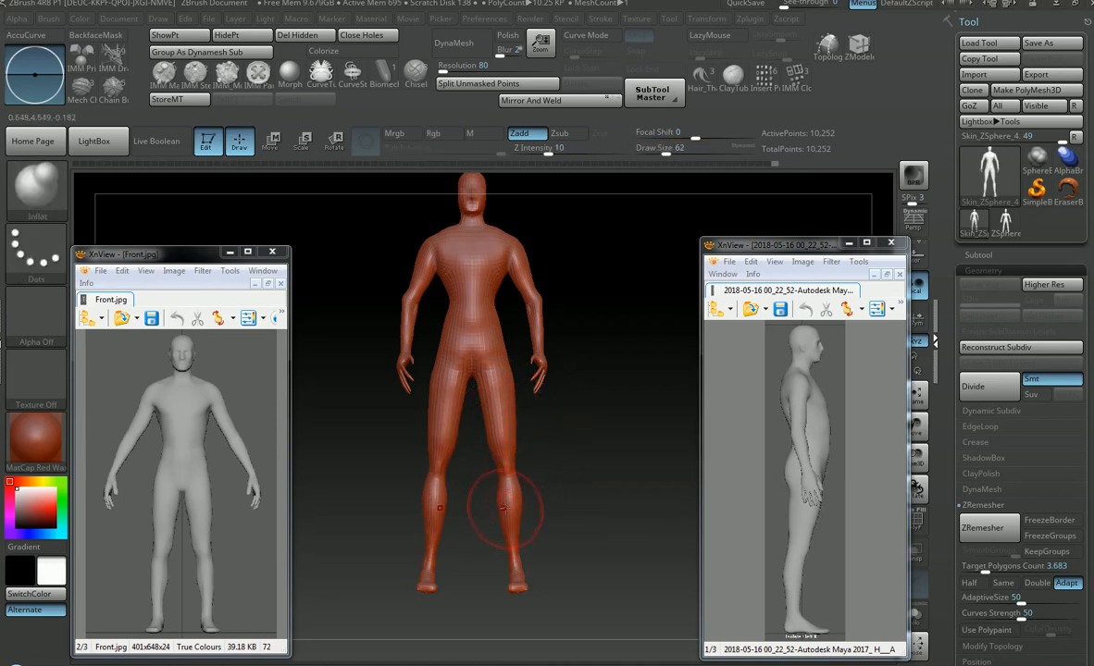
drag(495, 438, 559, 465)
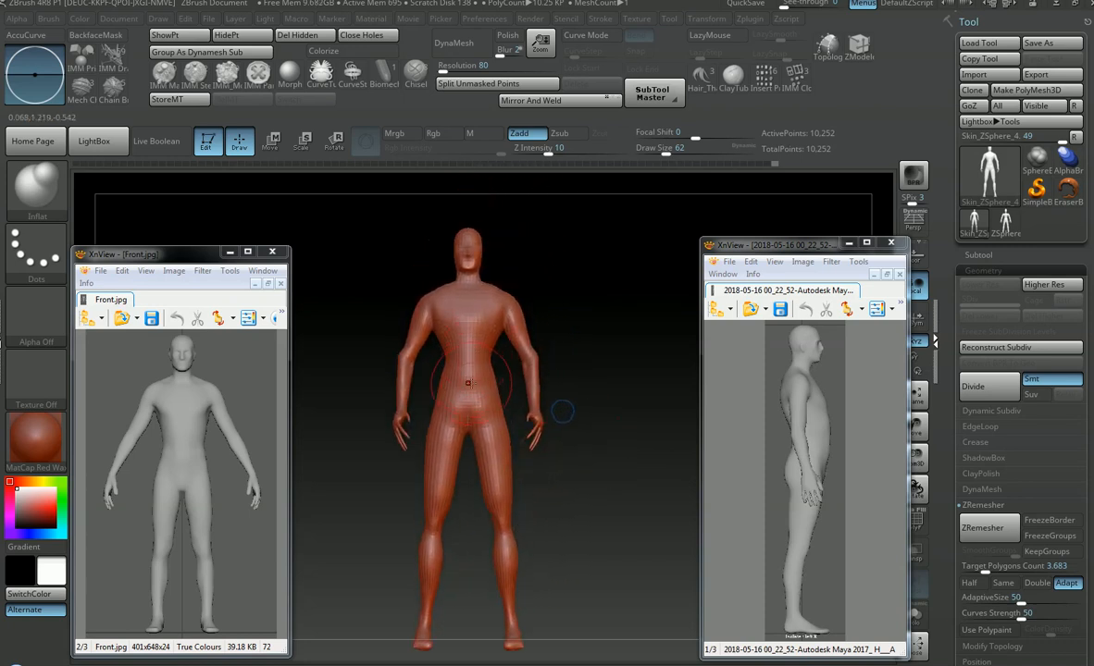
Step: Adjust the hip and waist contours with the SnakeHook brush, using draw sizes 77 and 59
key(b)
key(s)
key(h)
key(s)
click(502, 404)
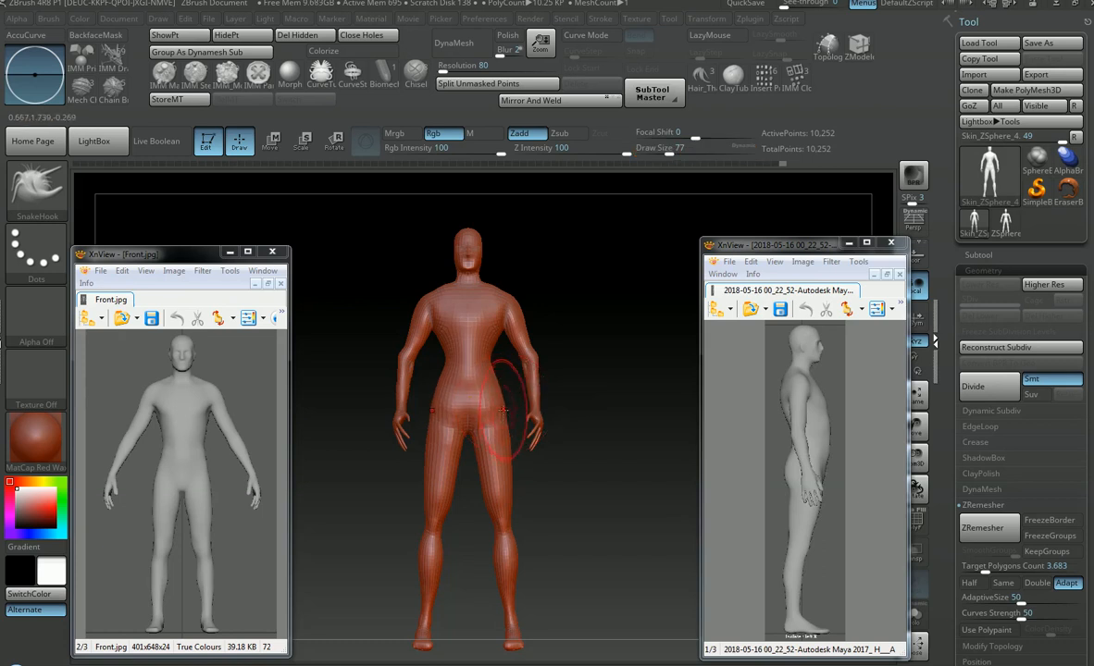
drag(491, 368, 487, 363)
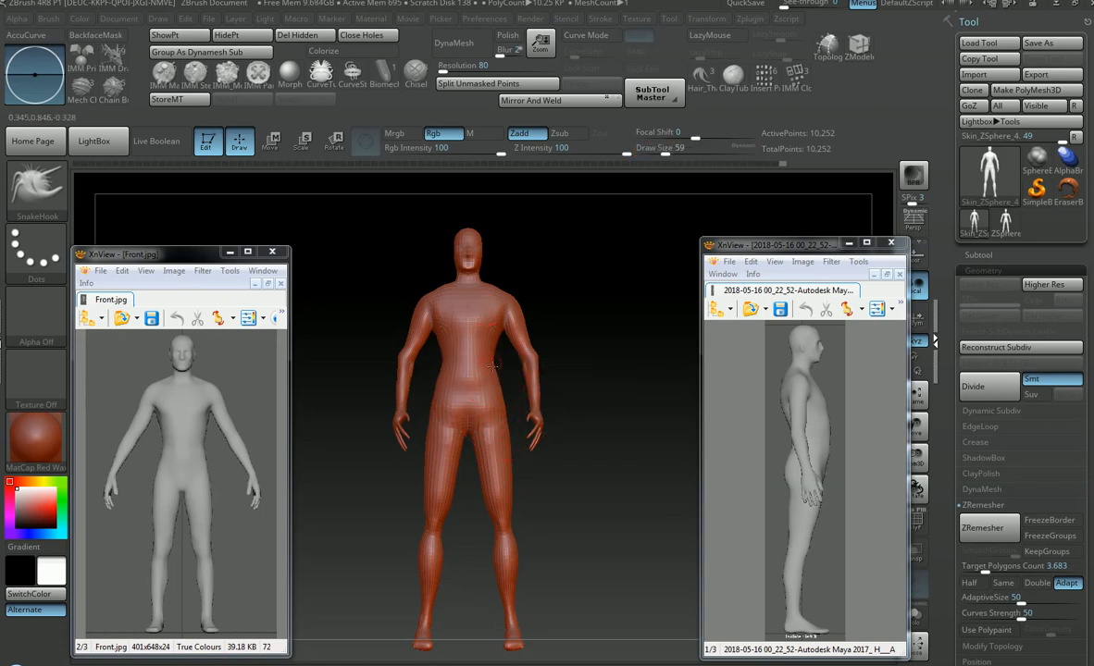
Step: Try to build up the upper chest with the ClayBuildup brush at draw size 20
drag(570, 349, 626, 372)
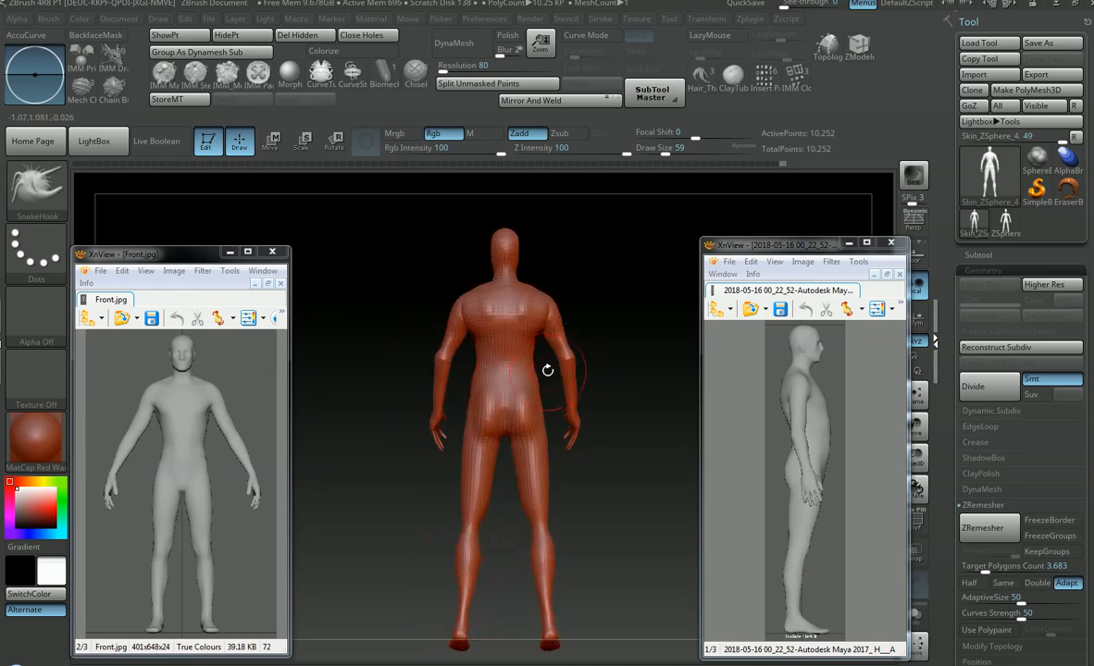
mouse_move(592, 359)
alt+right_down()
mouse_move(556, 403)
mouse_move(647, 390)
alt+right_up()
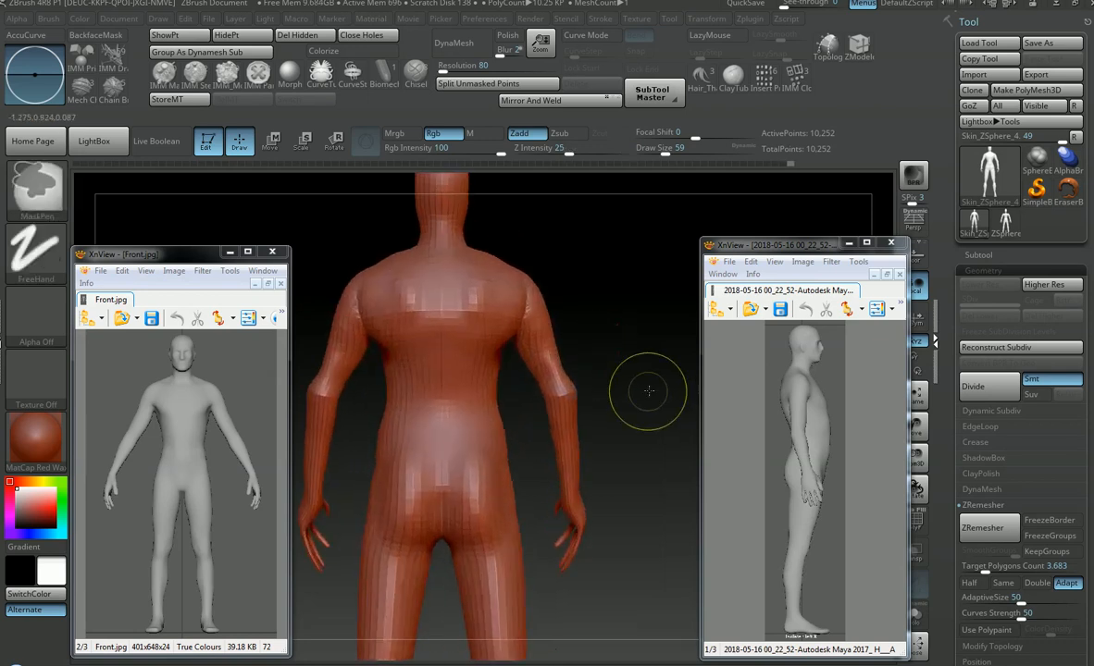
ctrl+right_drag(566, 405, 439, 381)
mouse_move(440, 381)
right_down()
mouse_move(520, 393)
mouse_move(553, 411)
mouse_move(542, 374)
right_up()
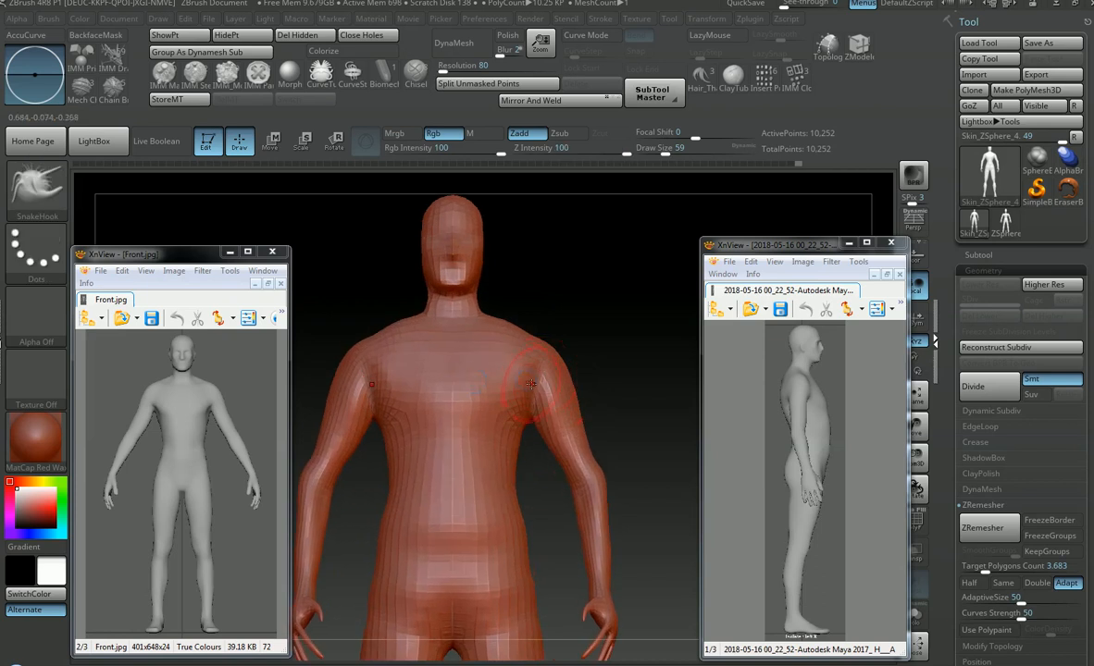
key(b)
key(c)
key(b)
key(s)
drag(546, 376, 521, 393)
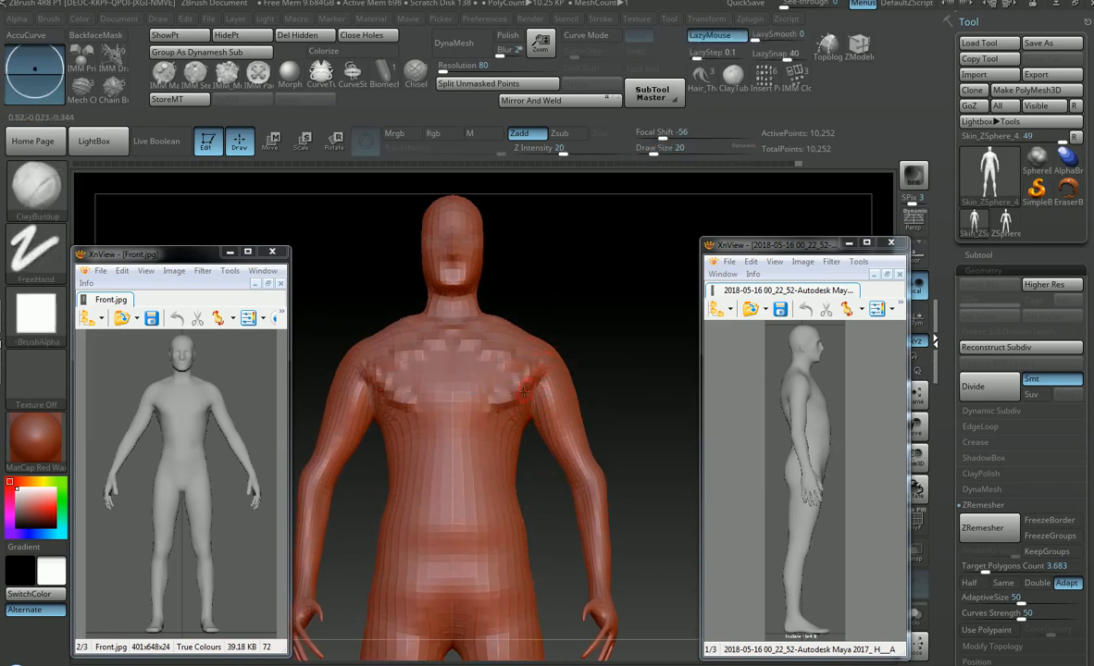
mouse_move(538, 382)
right_down()
mouse_move(539, 392)
mouse_move(526, 377)
right_up()
key(ctrl+z)
Step: Build up and smooth the chest muscles at draw size 41, undoing the last stroke
key(s)
drag(527, 379, 477, 418)
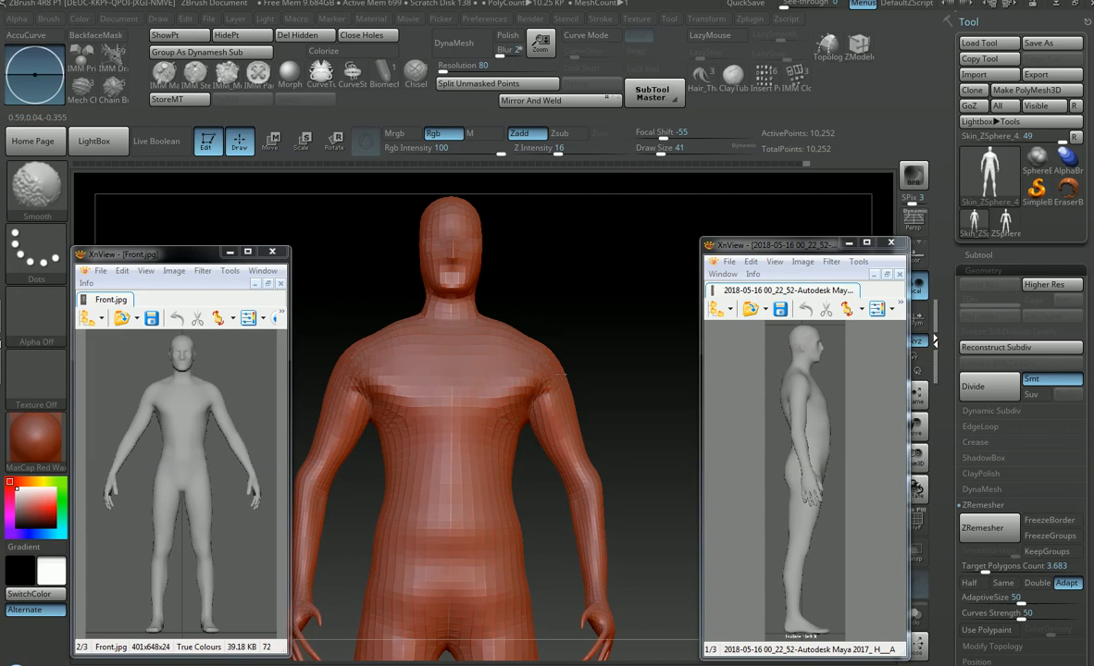
mouse_move(521, 376)
right_down()
mouse_move(529, 388)
mouse_move(532, 377)
mouse_move(540, 407)
mouse_move(530, 396)
right_up()
mouse_move(529, 396)
mouse_down()
mouse_move(497, 408)
mouse_move(532, 404)
mouse_move(544, 389)
mouse_up()
key(ctrl+z)
Step: Flatten the outer chest near the armpits with the hPolish brush at draw size 56
mouse_move(562, 417)
ctrl+right_down()
mouse_move(590, 401)
mouse_move(562, 398)
ctrl+right_up()
key(2)
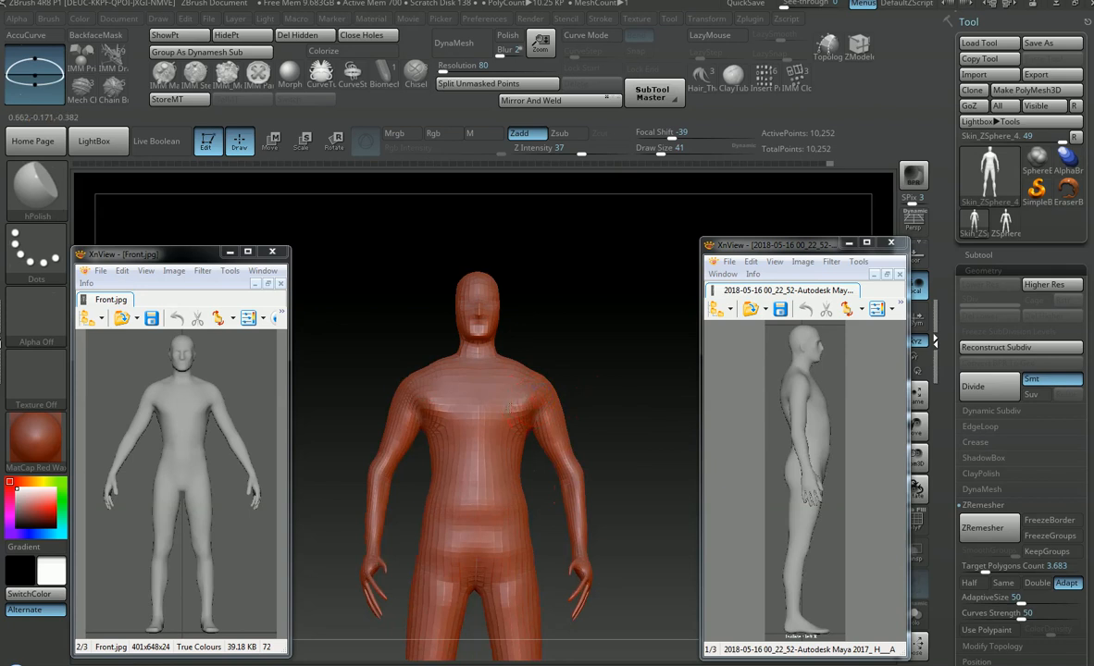
mouse_move(500, 404)
ctrl+right_down()
mouse_move(497, 413)
mouse_move(516, 359)
ctrl+right_up()
mouse_move(516, 359)
right_down()
mouse_move(532, 370)
mouse_move(515, 422)
mouse_move(556, 382)
mouse_move(523, 485)
right_up()
ctrl+right_drag(523, 485, 555, 378)
key(s)
drag(530, 450, 516, 456)
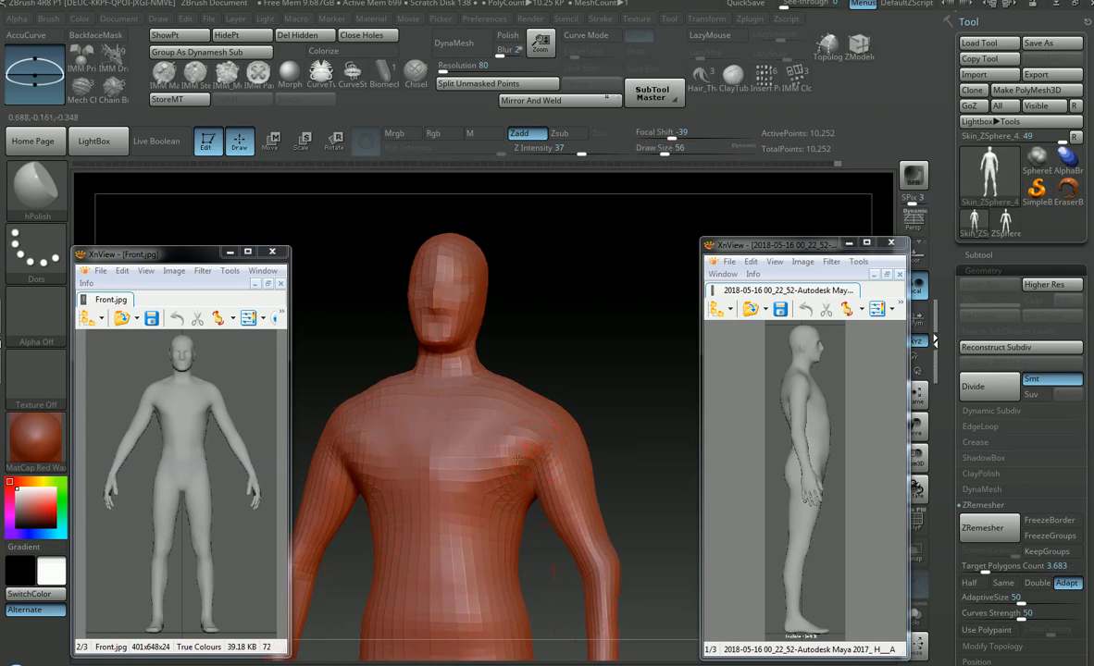
mouse_move(535, 452)
ctrl+right_down()
mouse_move(535, 476)
mouse_move(456, 440)
mouse_move(497, 428)
mouse_move(510, 463)
mouse_move(516, 407)
mouse_move(493, 428)
mouse_move(490, 466)
mouse_move(473, 389)
mouse_move(492, 468)
ctrl+right_up()
Step: Build up the buttocks and hips from behind with the ClayBuildup brush and smooth the surface
mouse_move(492, 467)
right_down()
mouse_move(516, 481)
mouse_move(576, 483)
right_up()
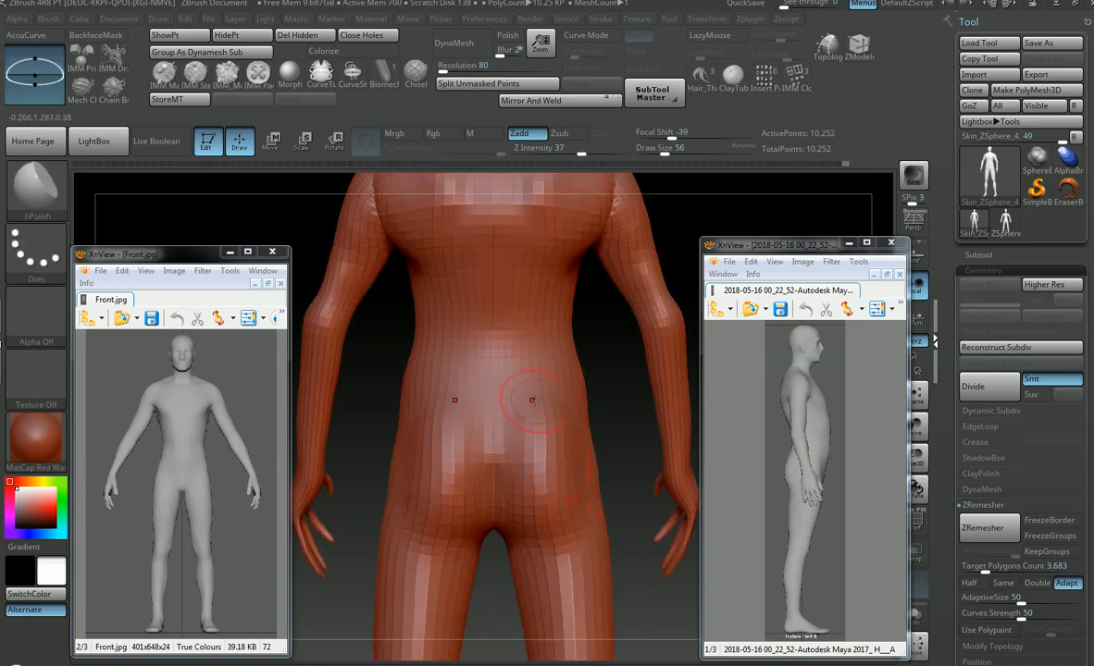
key(b)
key(c)
key(b)
mouse_move(570, 428)
shift+mouse_down()
mouse_move(577, 406)
mouse_move(599, 472)
mouse_move(592, 501)
shift+mouse_up()
ctrl+right_drag(592, 501, 498, 416)
mouse_move(600, 449)
alt+right_down()
mouse_move(543, 378)
mouse_move(601, 428)
alt+right_up()
shift+drag(535, 427, 514, 463)
Step: Examine the whole figure from several sides and compare its proportions with the reference images
right_drag(509, 465, 539, 322)
right_drag(538, 321, 618, 331)
right_drag(569, 463, 505, 291)
right_drag(500, 432, 578, 508)
alt+right_drag(530, 292, 537, 445)
right_drag(538, 445, 487, 419)
alt+right_drag(594, 445, 528, 489)
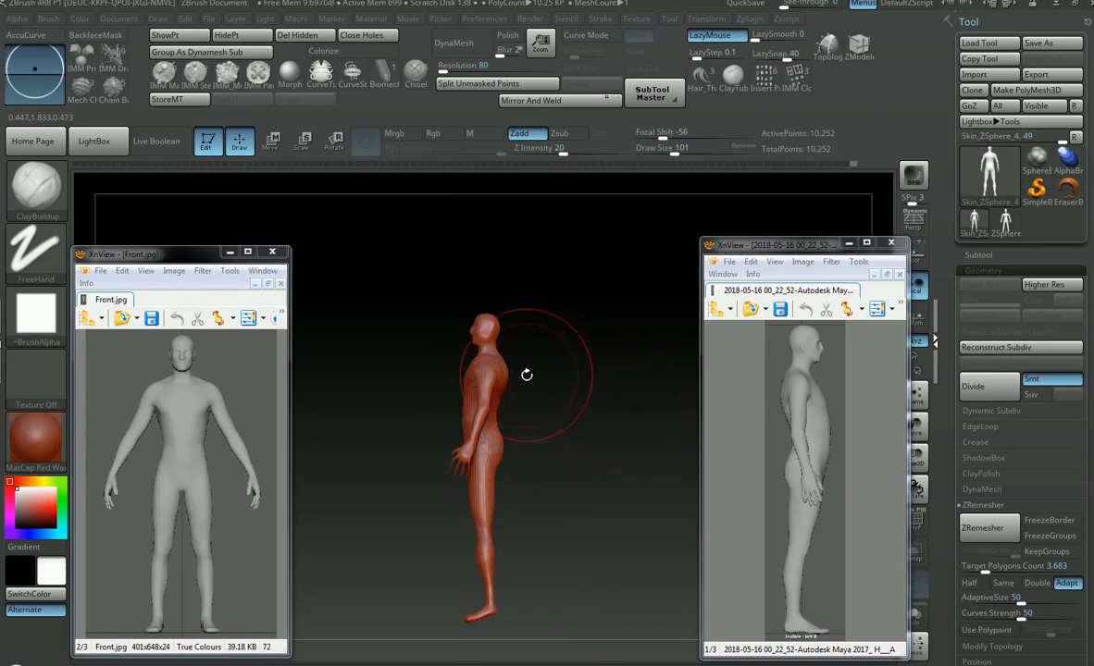
Step: Mask the whole body except the feet by masking the feet and inverting the mask
mouse_move(525, 366)
ctrl+right_down()
mouse_move(518, 379)
mouse_move(556, 451)
mouse_move(520, 567)
mouse_move(555, 558)
ctrl+right_up()
mouse_move(560, 523)
ctrl+mouse_down()
mouse_move(486, 521)
mouse_move(391, 604)
ctrl+mouse_up()
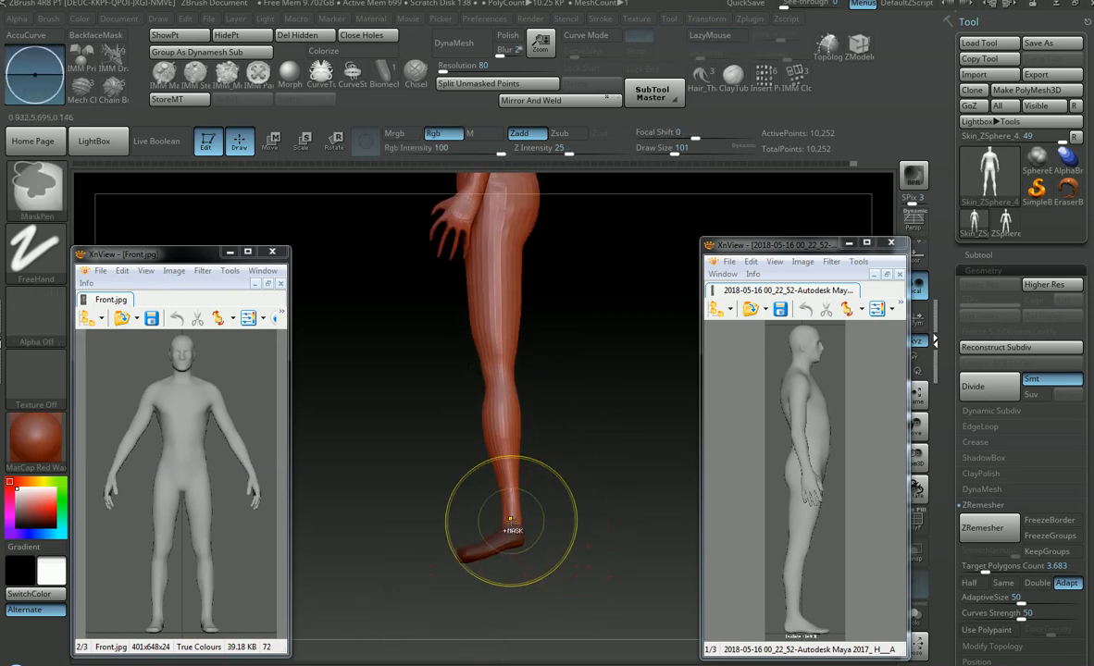
ctrl+click(536, 475)
Step: Place the gizmo at the ankle, align it with the foot and adjust the angle of the feet
key(e)
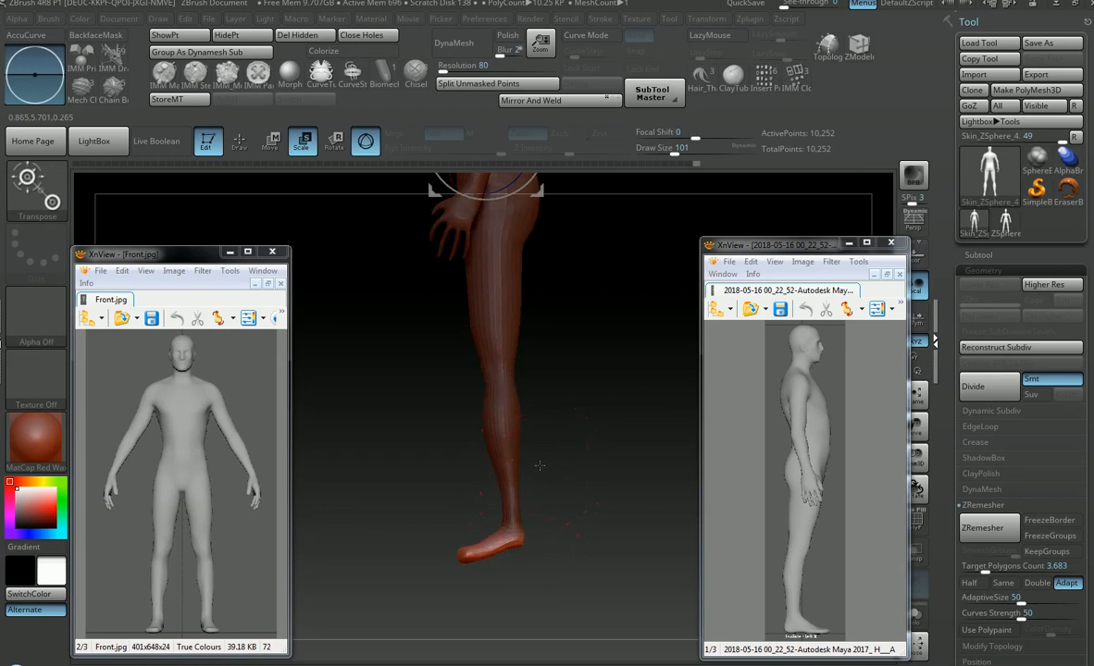
alt+click(514, 530)
right_drag(606, 490, 651, 498)
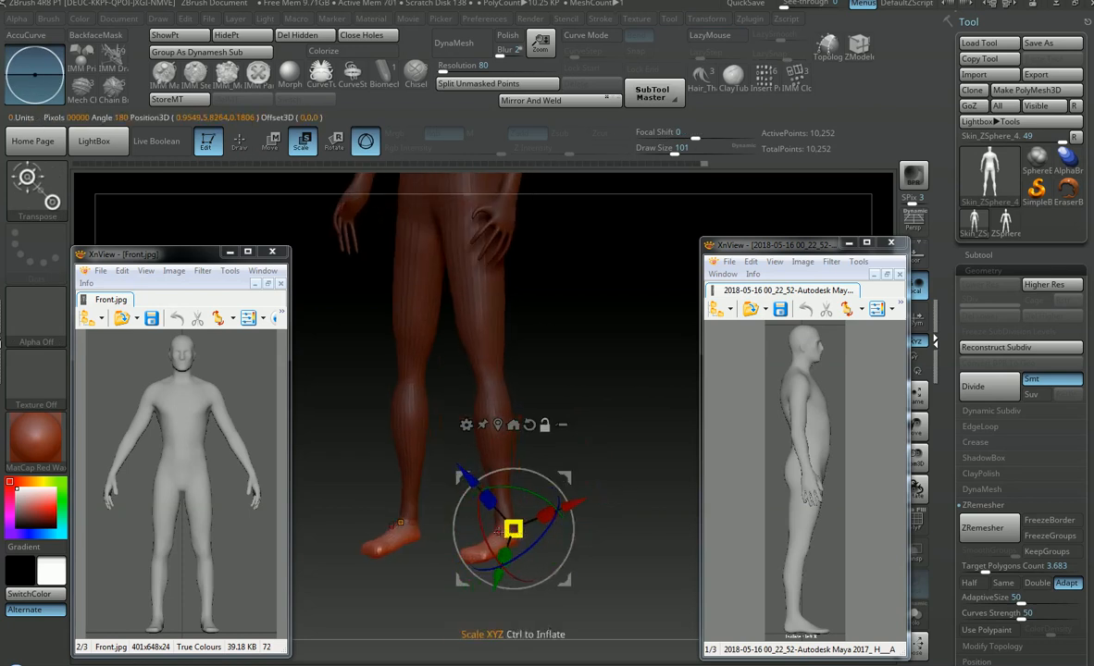
alt+drag(480, 522, 487, 497)
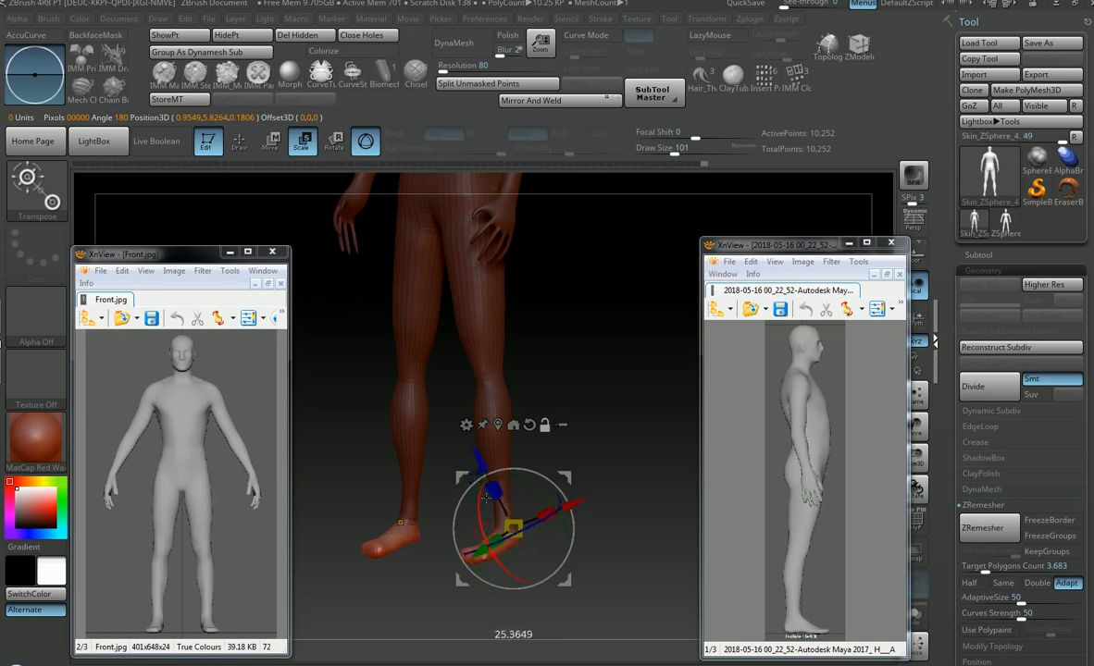
drag(668, 493, 627, 488)
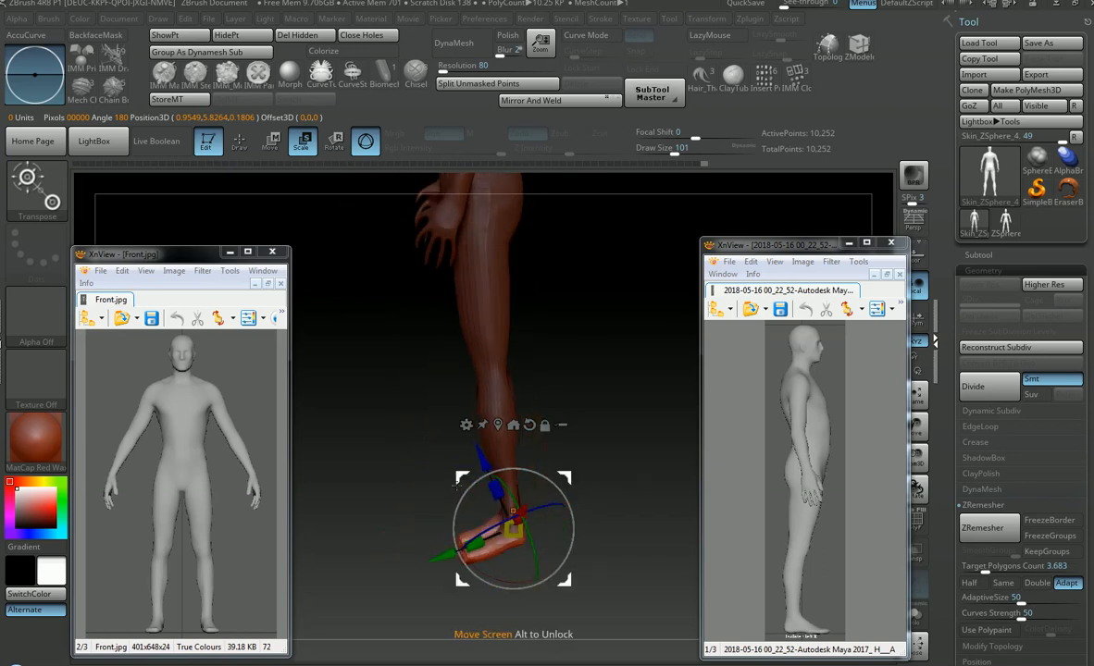
drag(613, 440, 604, 438)
drag(506, 581, 489, 576)
Step: Check the feet from the front, return to Draw mode and clear the body mask
mouse_move(579, 398)
mouse_down()
mouse_move(655, 402)
mouse_move(578, 404)
mouse_up()
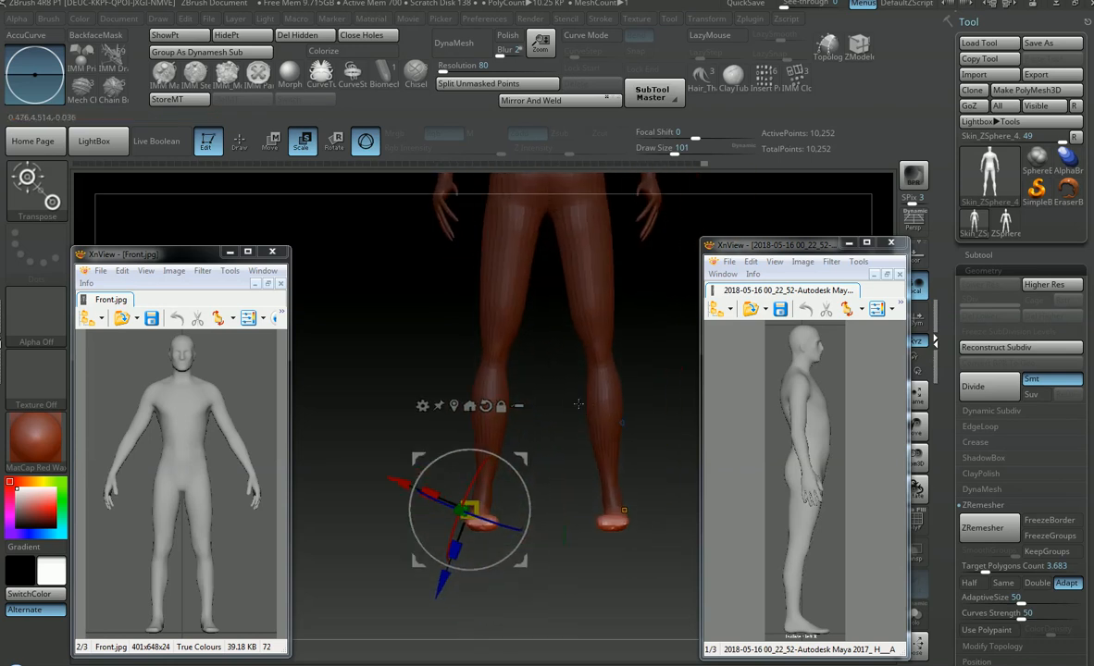
ctrl+right_drag(580, 392, 511, 417)
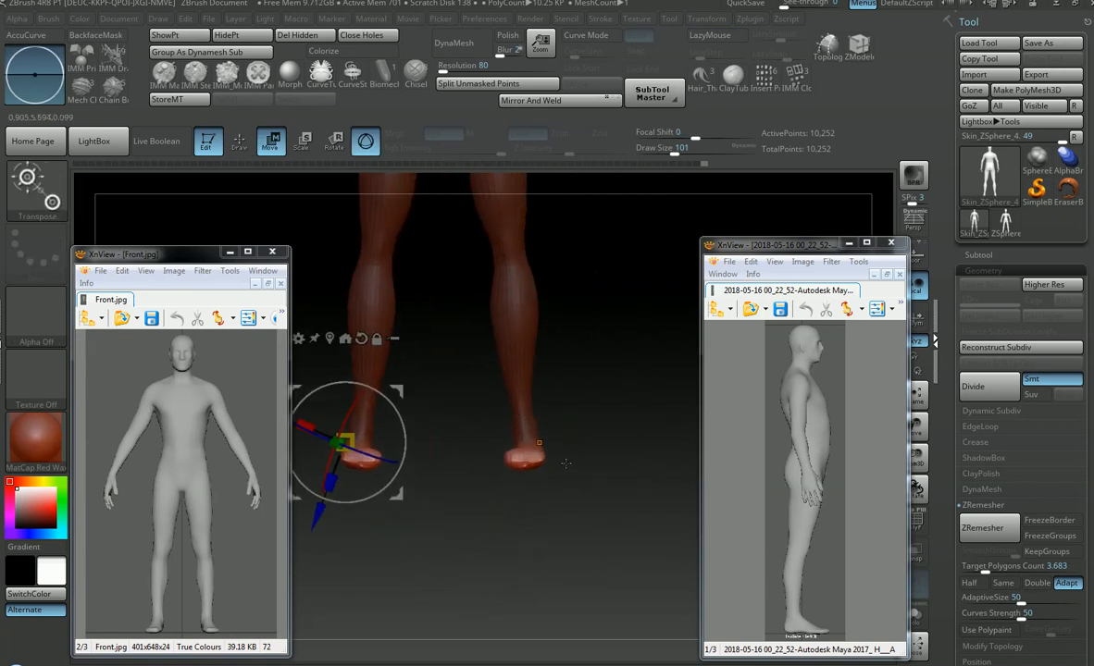
key(q)
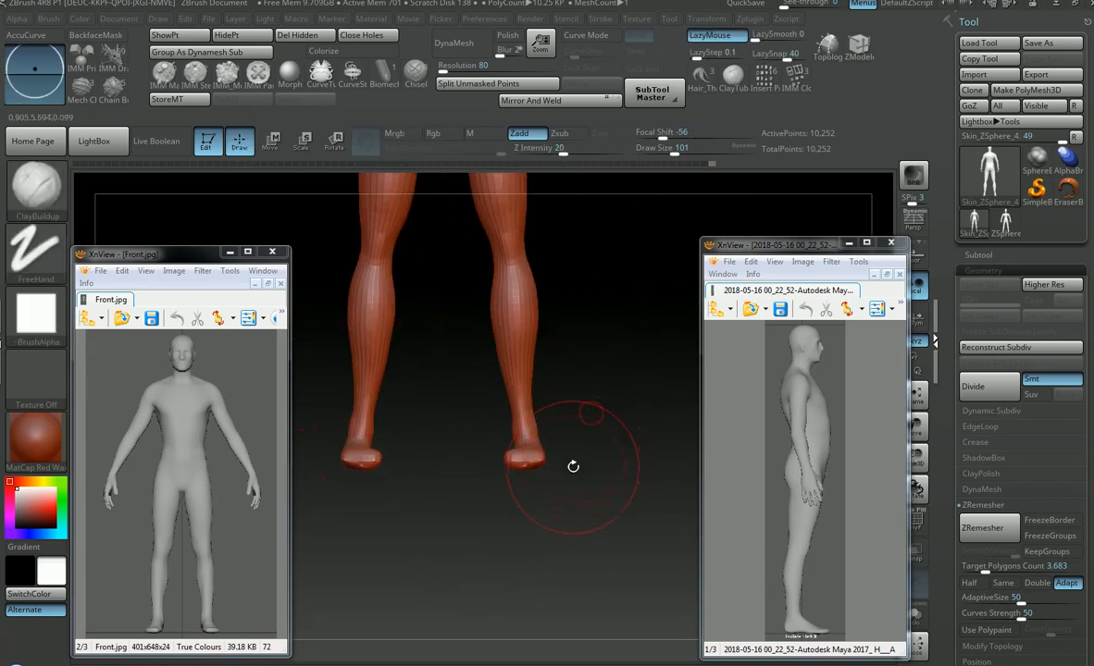
key(ctrl+shift)
ctrl+shift+drag(488, 466, 485, 465)
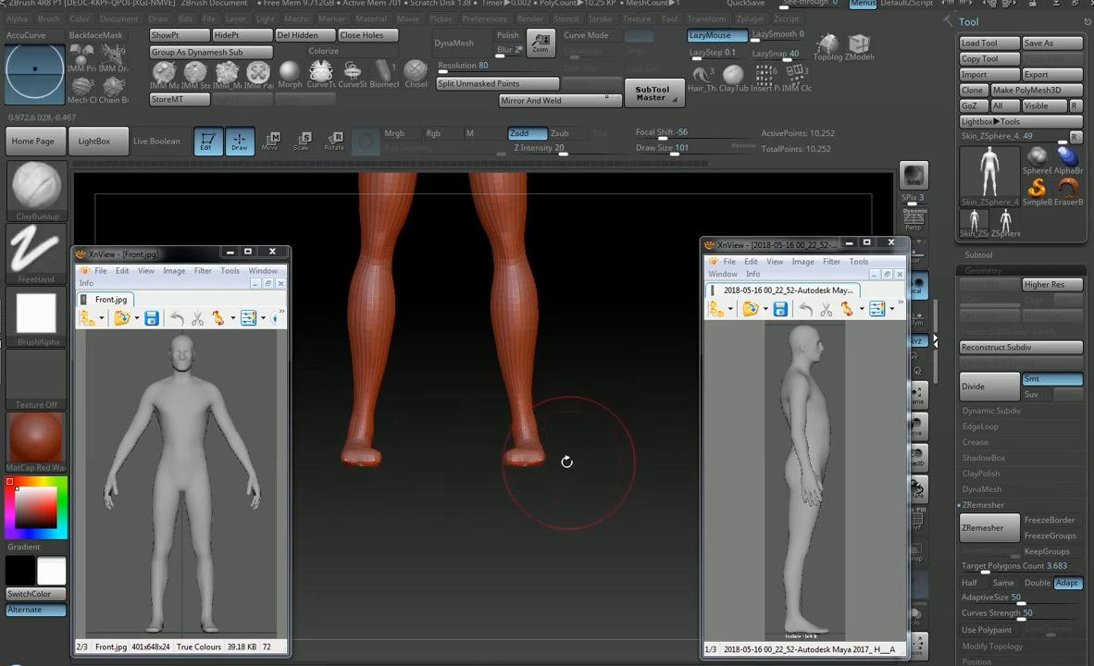
Step: Flatten the surfaces of the feet using the hPolish brush with a draw size of 59
ctrl+shift+drag(570, 462, 480, 464)
drag(617, 425, 655, 448)
key(b)
key(h)
key(p)
key(s)
mouse_move(524, 457)
mouse_down()
mouse_move(515, 453)
mouse_move(504, 486)
mouse_move(491, 489)
mouse_move(482, 536)
mouse_move(475, 493)
mouse_move(562, 435)
mouse_move(522, 435)
mouse_move(538, 426)
mouse_up()
key(s)
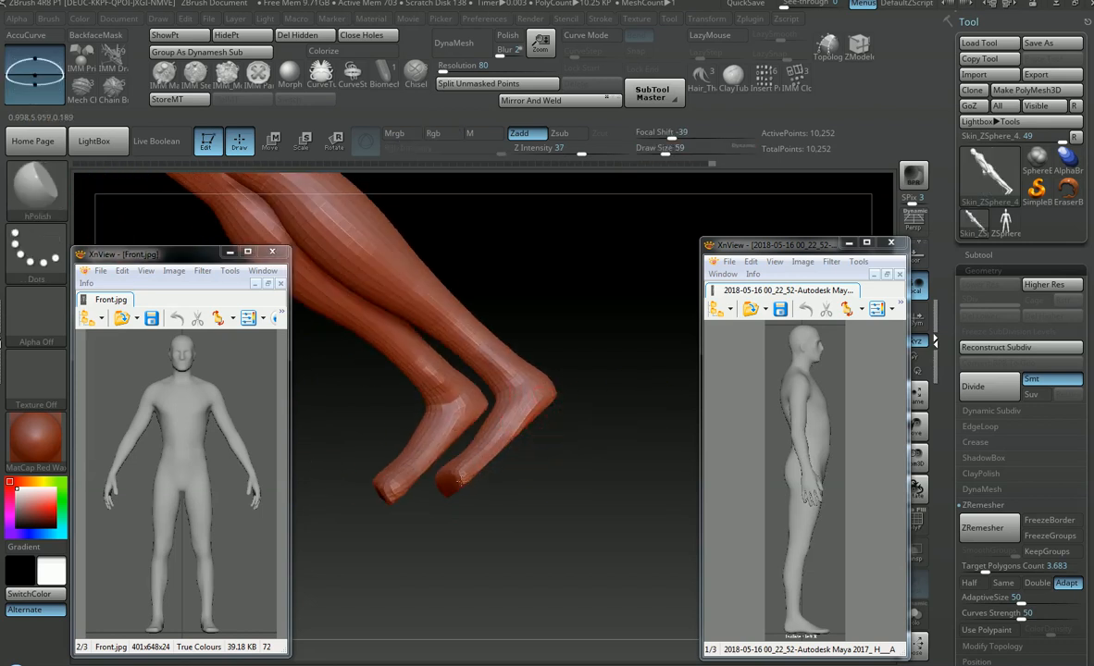
drag(542, 395, 570, 418)
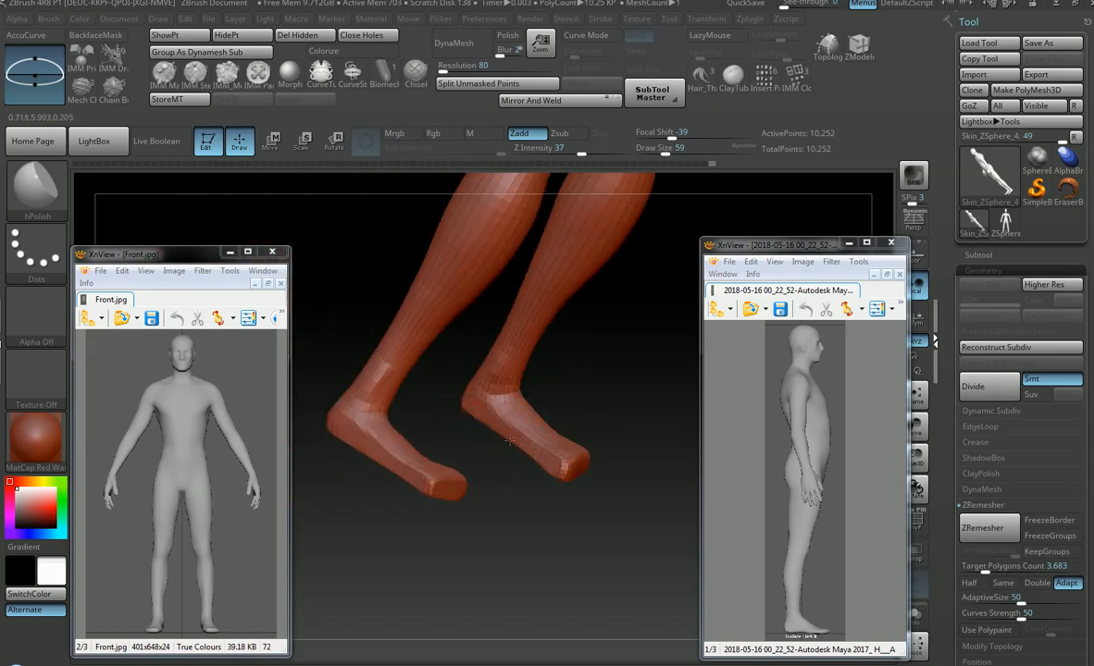
Step: Try to sharpen the front edge of the foot with the Pinch brush
mouse_move(582, 480)
mouse_down()
mouse_move(588, 444)
mouse_move(611, 456)
mouse_move(546, 459)
mouse_move(483, 404)
mouse_move(442, 410)
mouse_move(554, 435)
mouse_move(446, 474)
mouse_up()
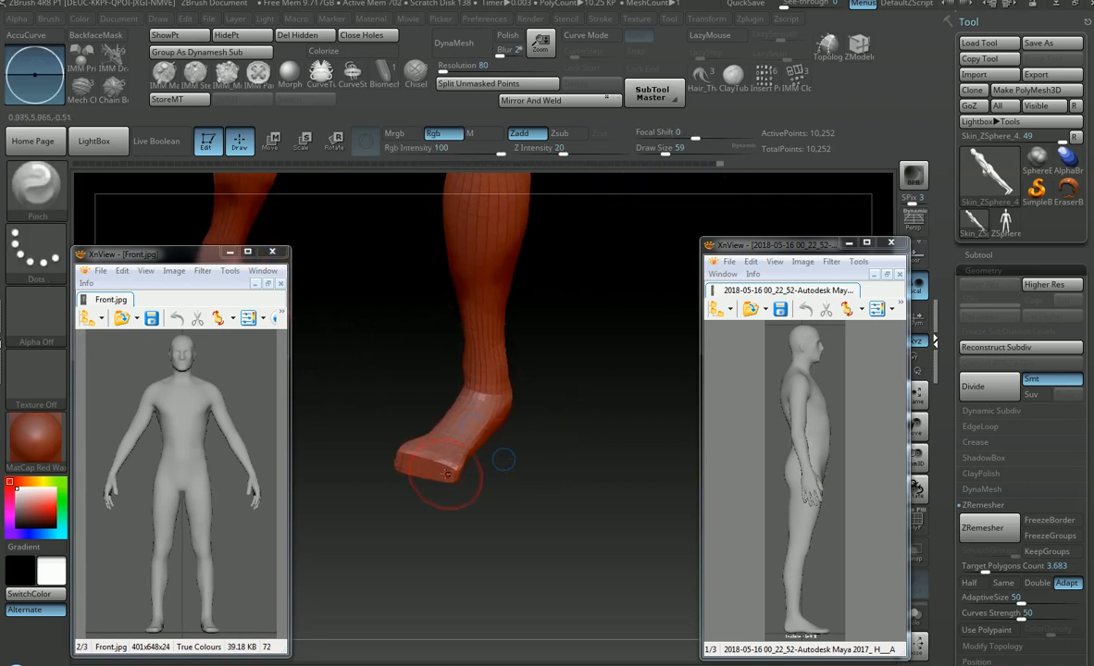
mouse_move(400, 442)
mouse_down()
mouse_move(479, 473)
mouse_move(515, 454)
mouse_move(495, 440)
mouse_move(491, 402)
mouse_up()
key(ctrl+z)
Step: Choose the SnakeHook brush for working on the foot and set its draw size to 77
ctrl+right_drag(477, 397, 558, 455)
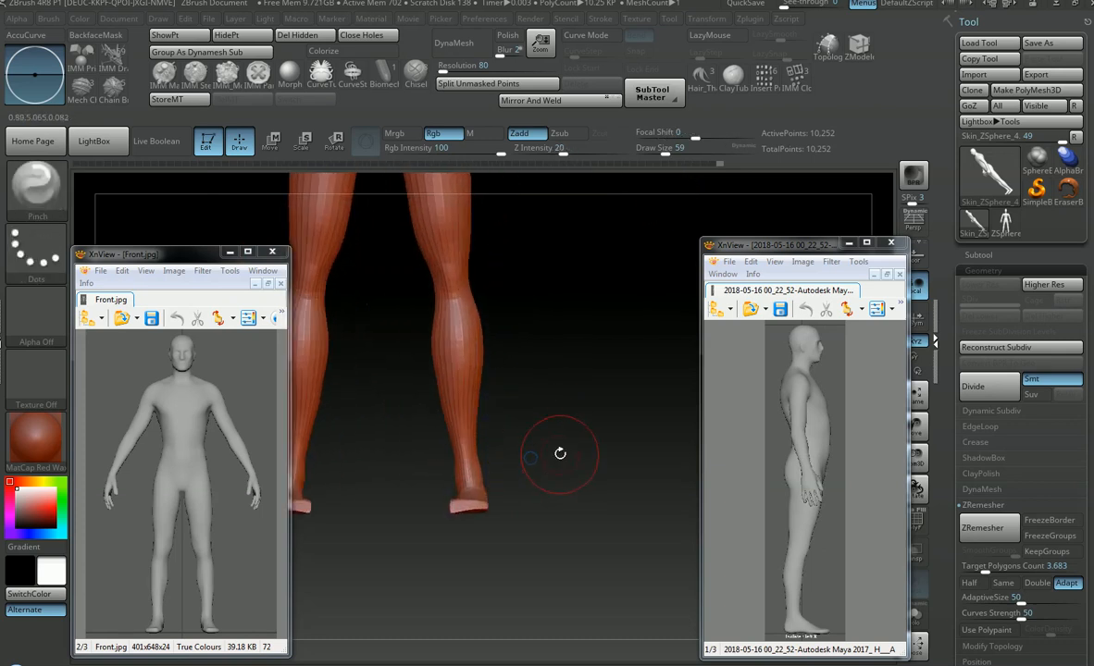
mouse_move(492, 523)
mouse_down()
mouse_move(516, 524)
mouse_move(496, 534)
mouse_up()
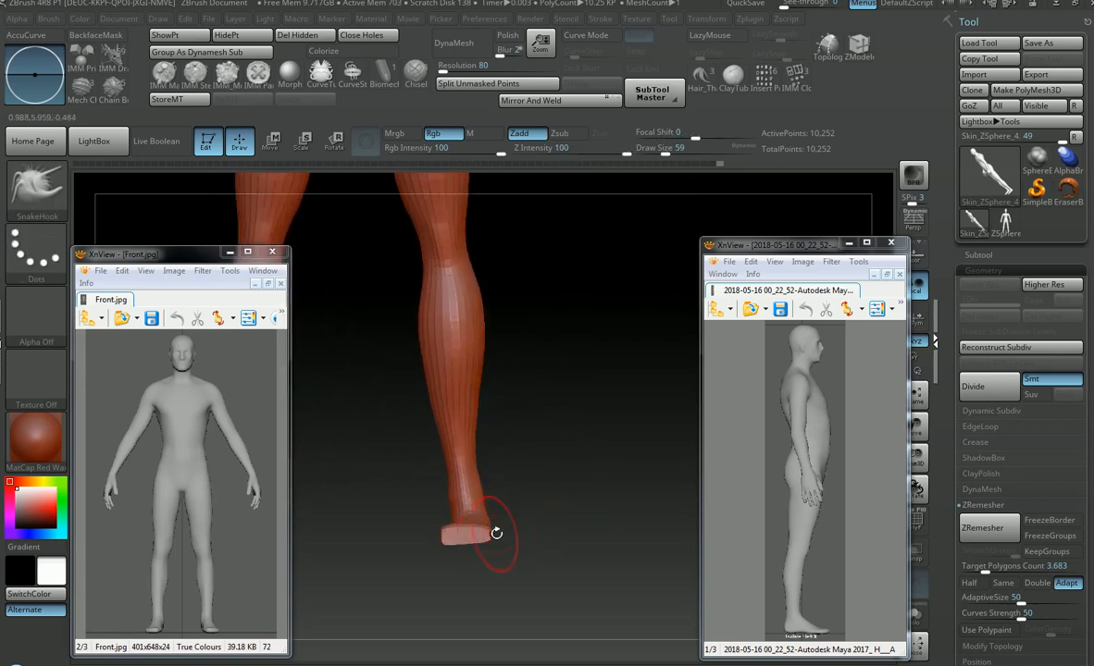
key(b)
key(p)
key(i)
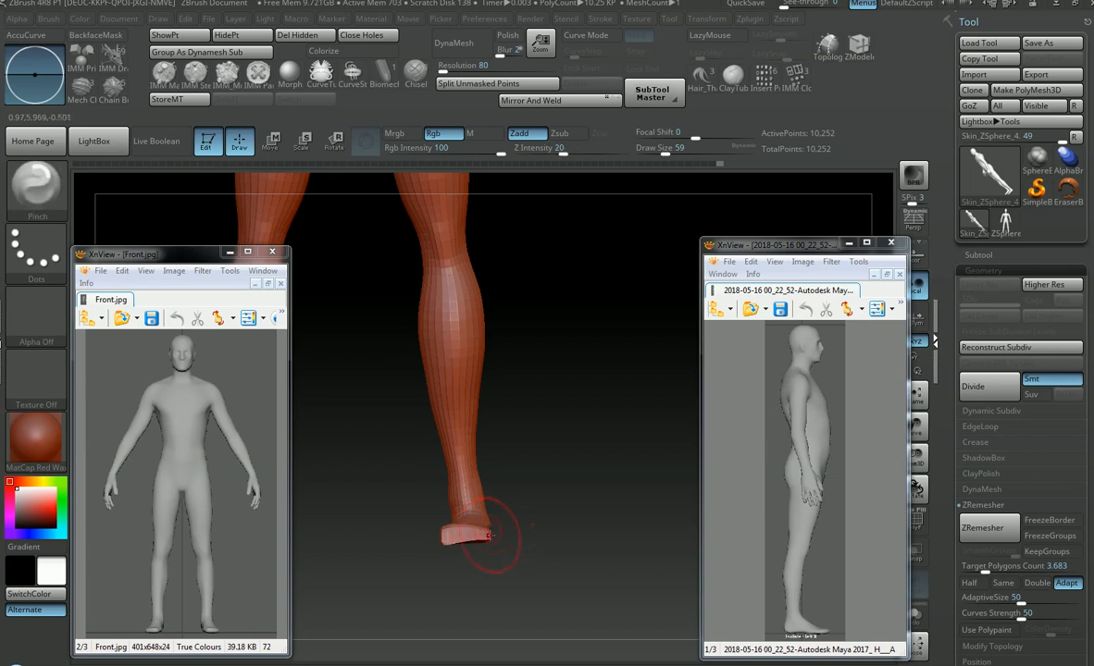
key(b)
key(s)
key(h)
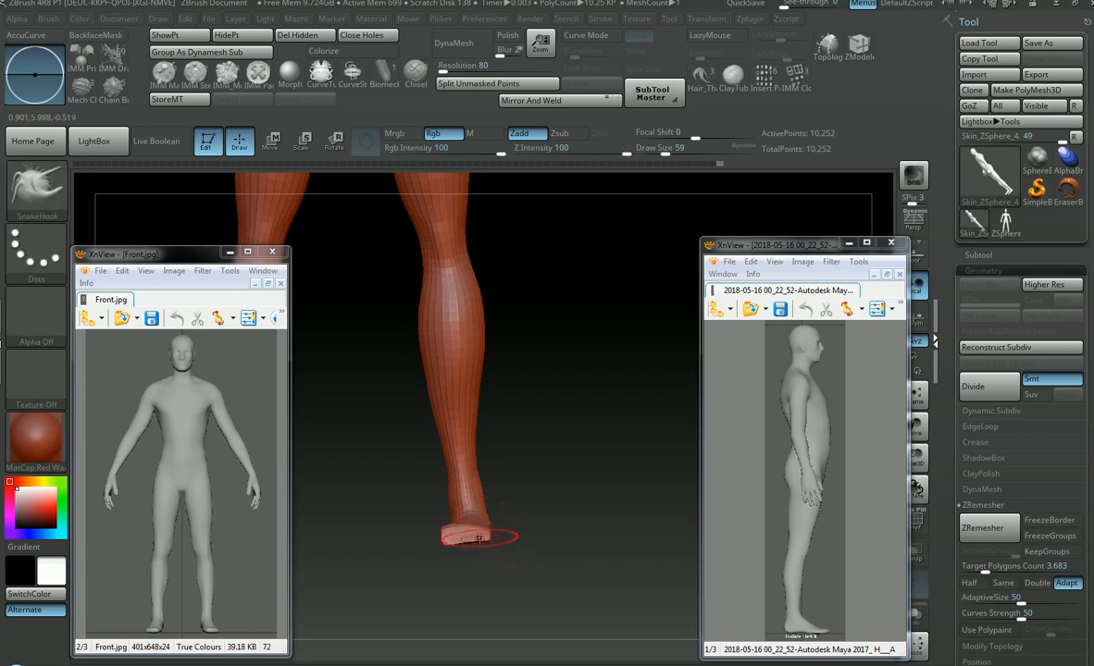
key(])
Step: Examine the overall proportions of the full figure from the front against the reference images
mouse_move(478, 543)
ctrl+right_down()
mouse_move(432, 471)
mouse_move(564, 486)
mouse_move(559, 476)
mouse_move(573, 543)
mouse_move(605, 457)
mouse_move(566, 333)
ctrl+right_up()
alt+right_drag(566, 333, 554, 412)
mouse_move(585, 264)
ctrl+right_down()
mouse_move(573, 344)
mouse_move(626, 355)
ctrl+right_up()
alt+right_drag(626, 356, 617, 309)
ctrl+right_drag(534, 310, 546, 404)
mouse_move(546, 403)
right_down()
mouse_move(559, 401)
mouse_move(531, 398)
mouse_move(571, 396)
mouse_move(608, 326)
mouse_move(591, 345)
right_up()
mouse_move(591, 345)
alt+right_down()
mouse_move(566, 398)
mouse_move(611, 395)
mouse_move(616, 381)
mouse_move(690, 353)
alt+right_up()
alt+right_drag(690, 353, 646, 380)
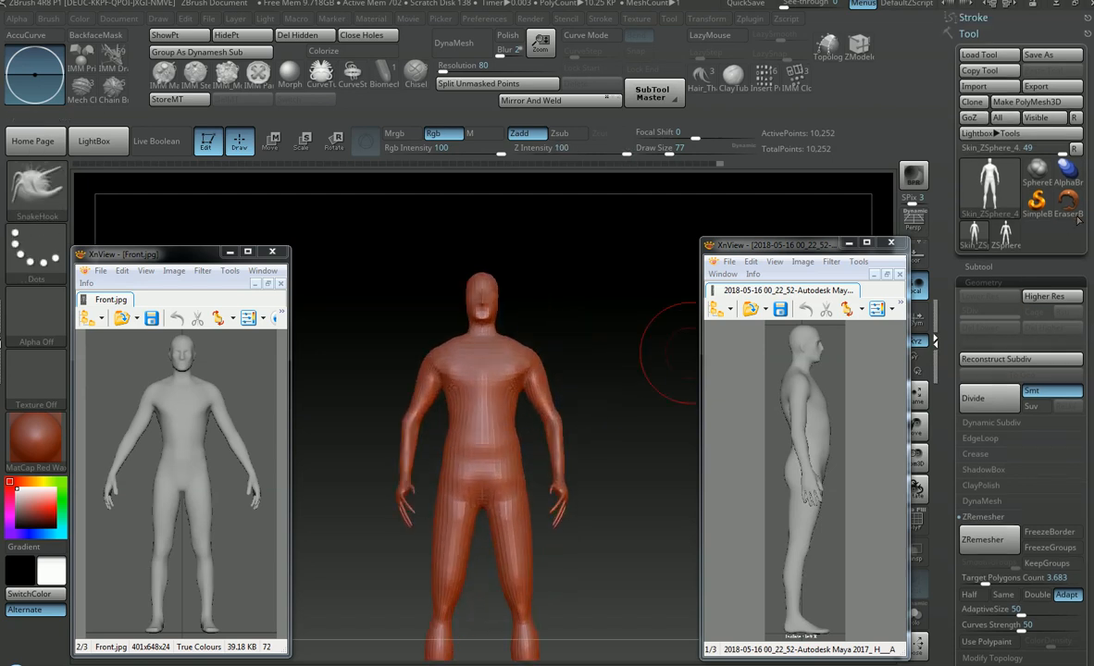
Step: Save the figure as Skin_ZSphere_5.ztl in the _Temp_model2_week5 folder
click(1052, 55)
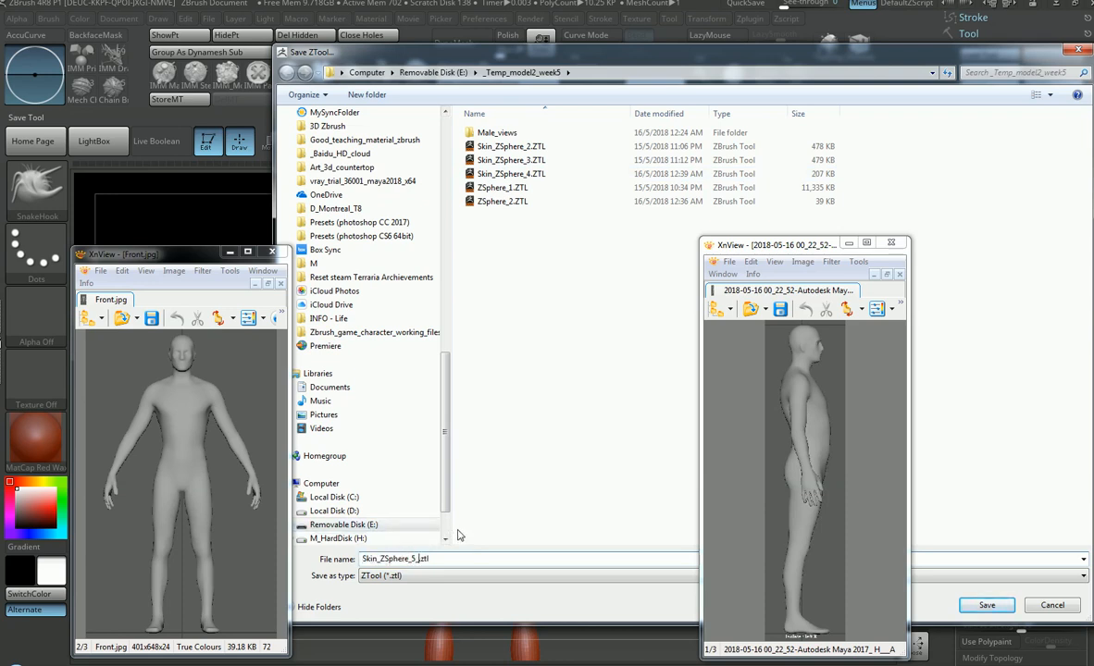
key(Return)
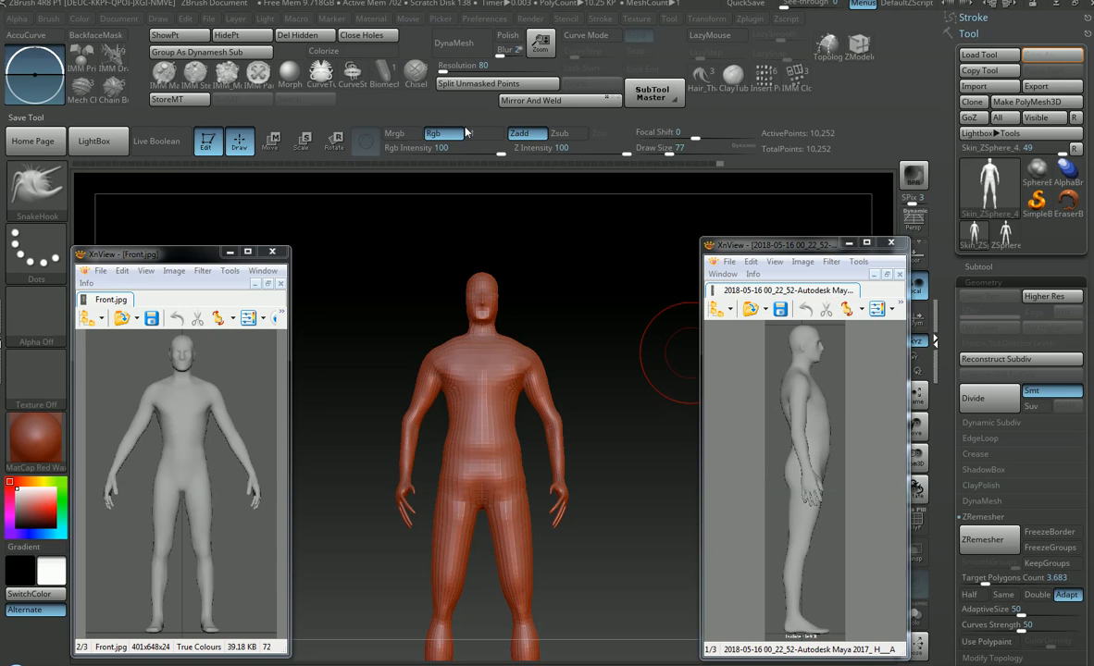
key(ctrl+s)
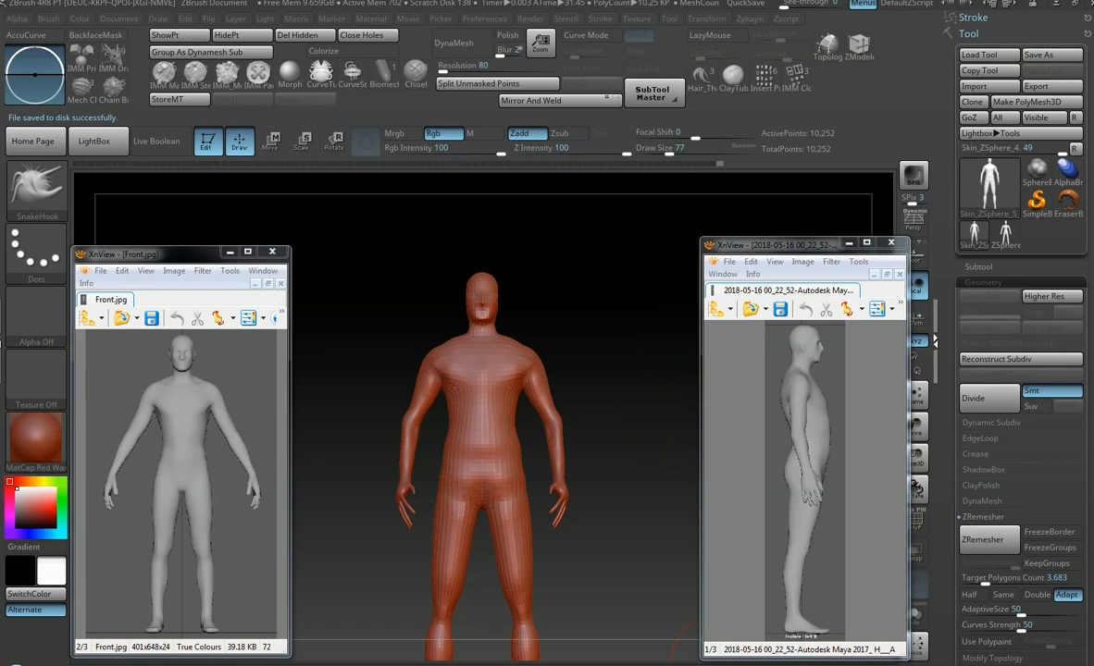
Step: Switch to Maya and create a new empty scene without keeping changes to the open character scene
key(alt+Tab)
alt+right_drag(511, 218, 478, 283)
alt+middle_drag(477, 282, 490, 394)
click(7, 22)
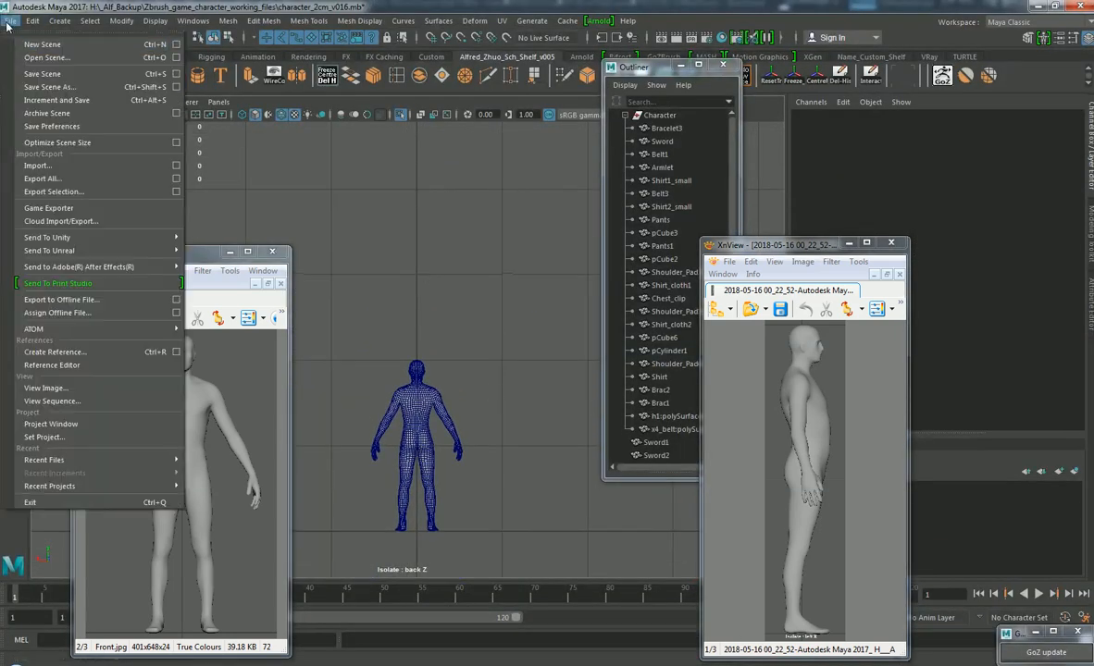
click(33, 46)
click(548, 348)
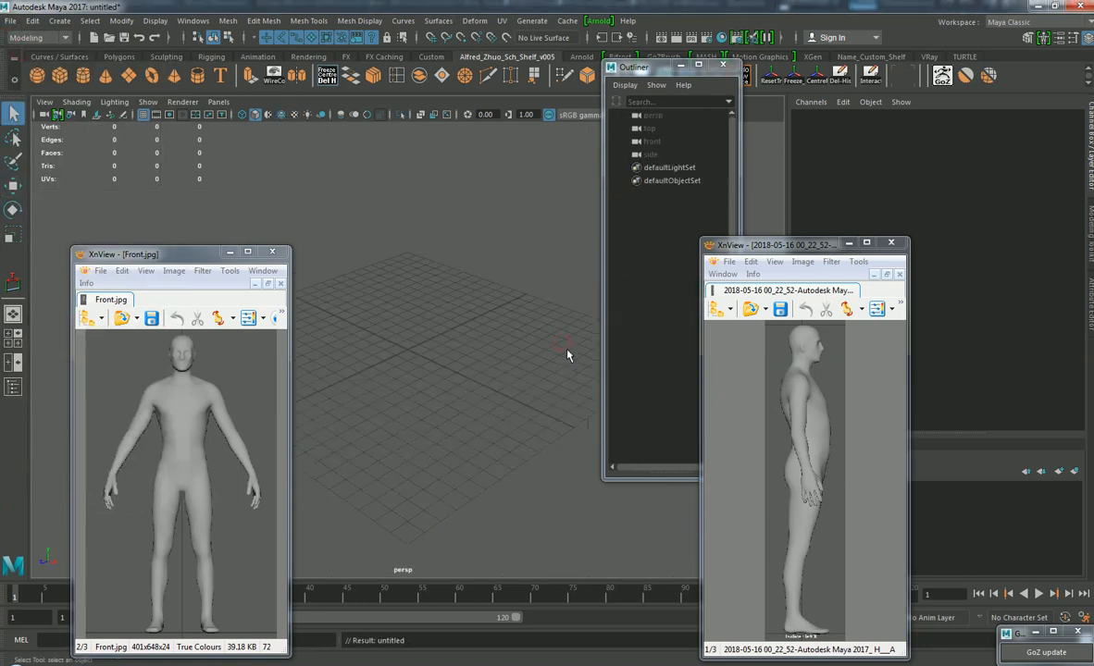
alt+drag(506, 380, 540, 399)
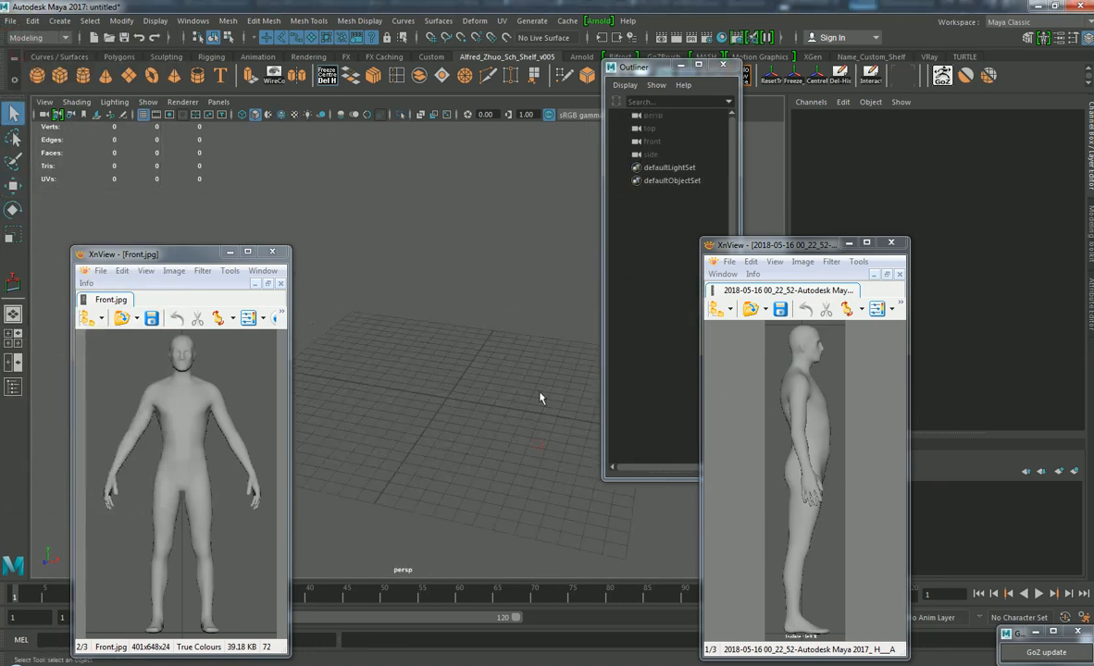
Step: Minimize both reference image windows and move the Outliner away from the perspective viewport
click(848, 244)
click(229, 251)
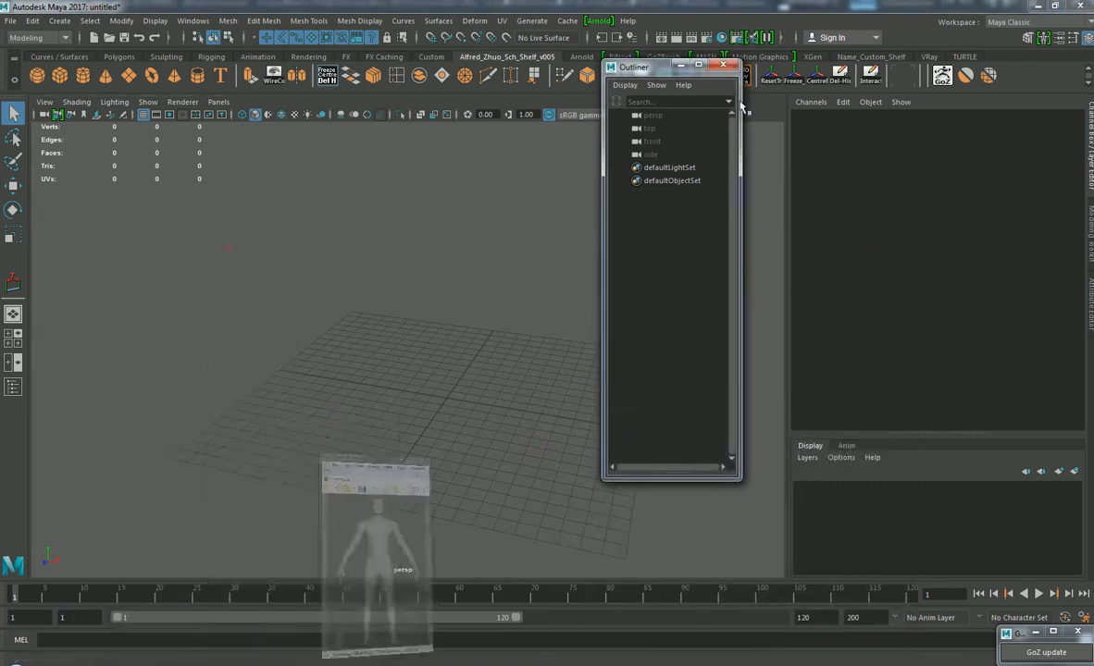
drag(640, 68, 913, 138)
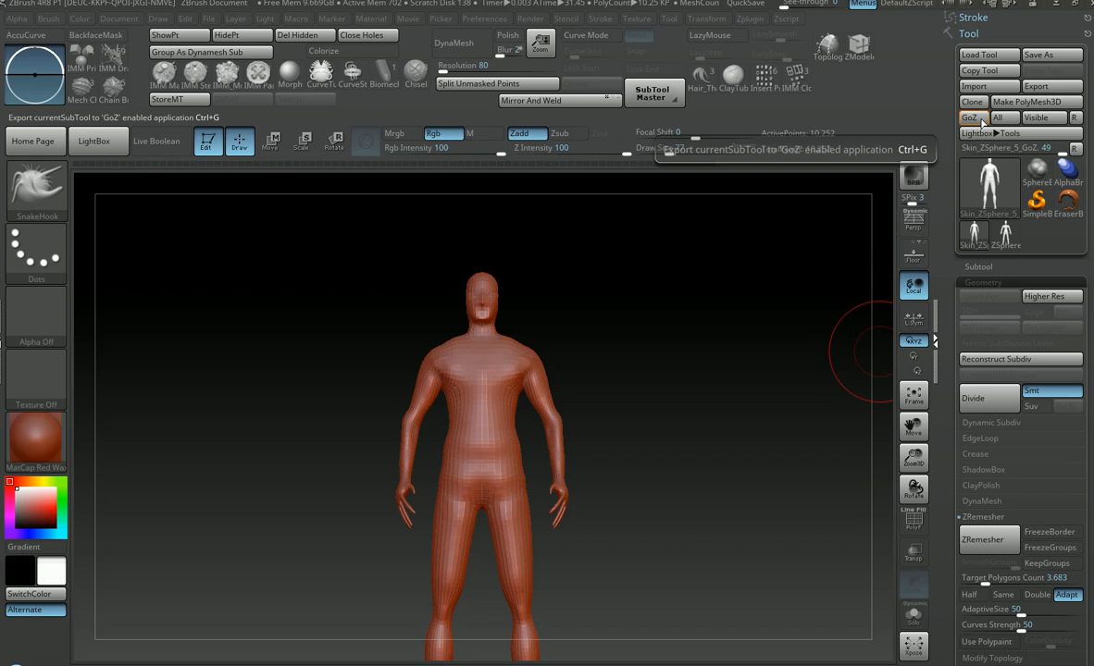
Step: Back in ZBrush, export the current subtool to Maya with GoZ and dismiss the information and licensing dialogs
click(982, 119)
click(978, 267)
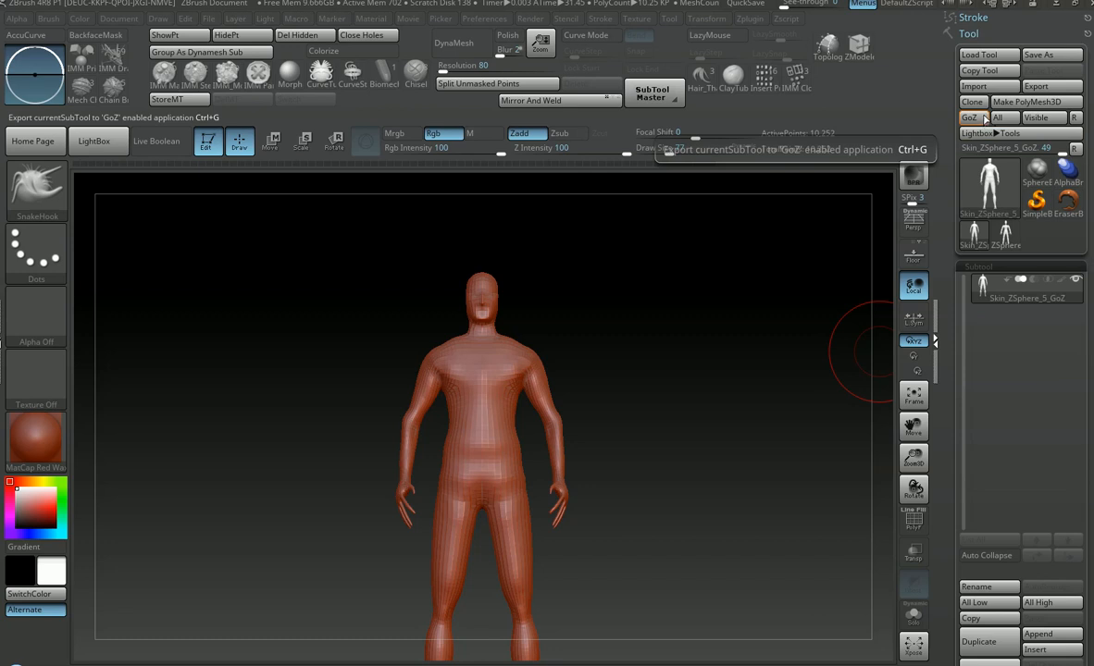
click(987, 119)
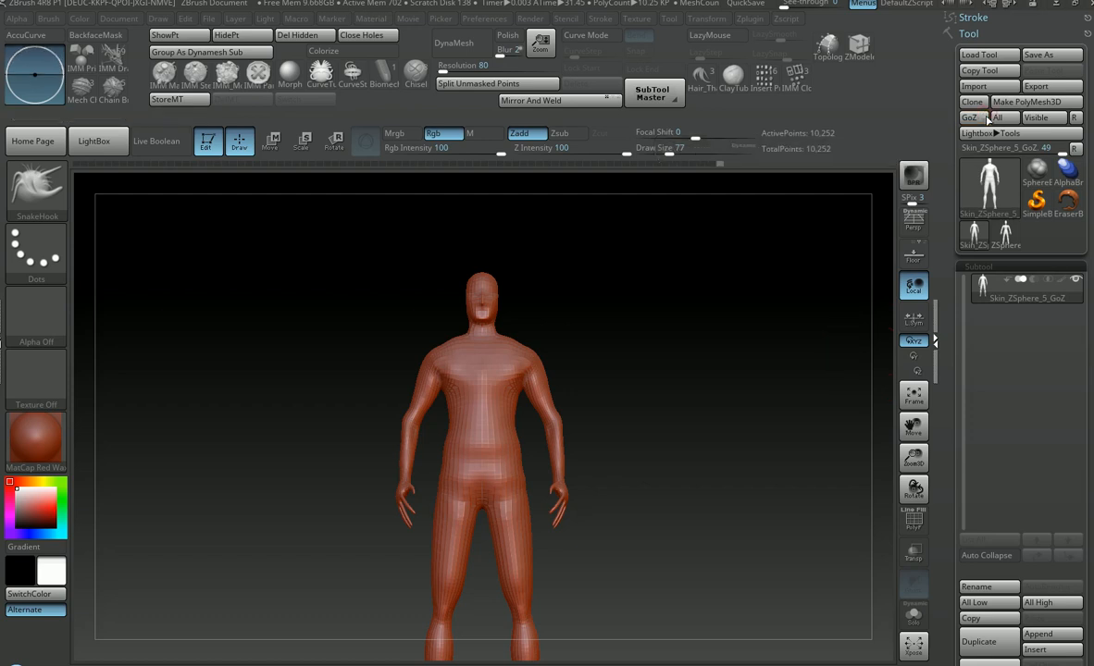
scroll(731, 297, down, 5)
scroll(728, 298, up, 5)
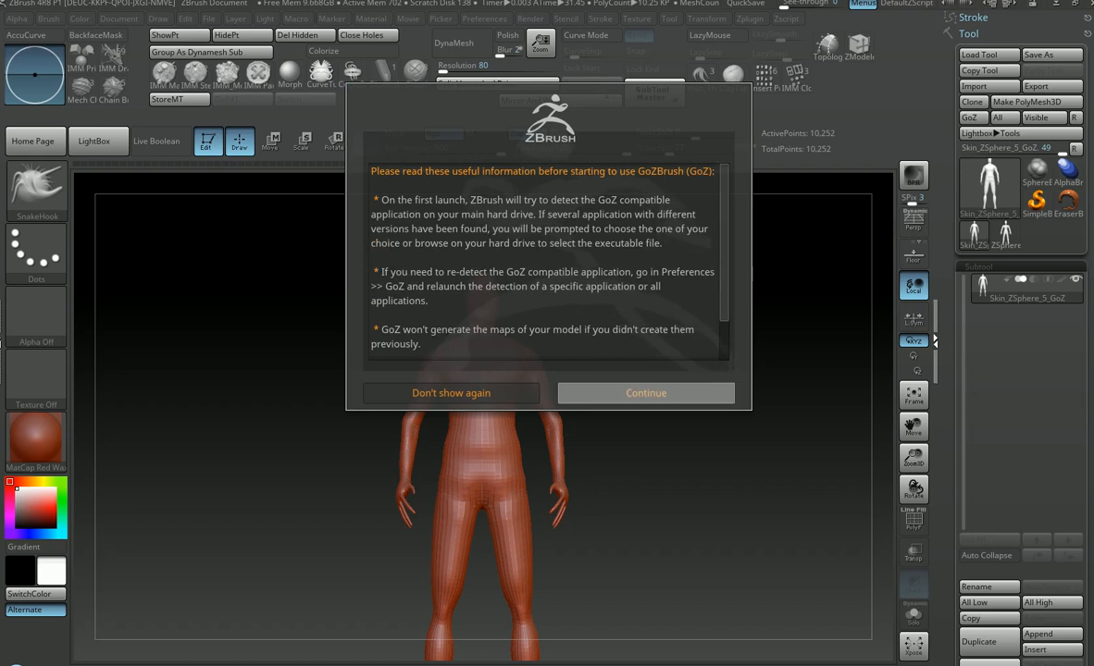
click(690, 387)
key(s)
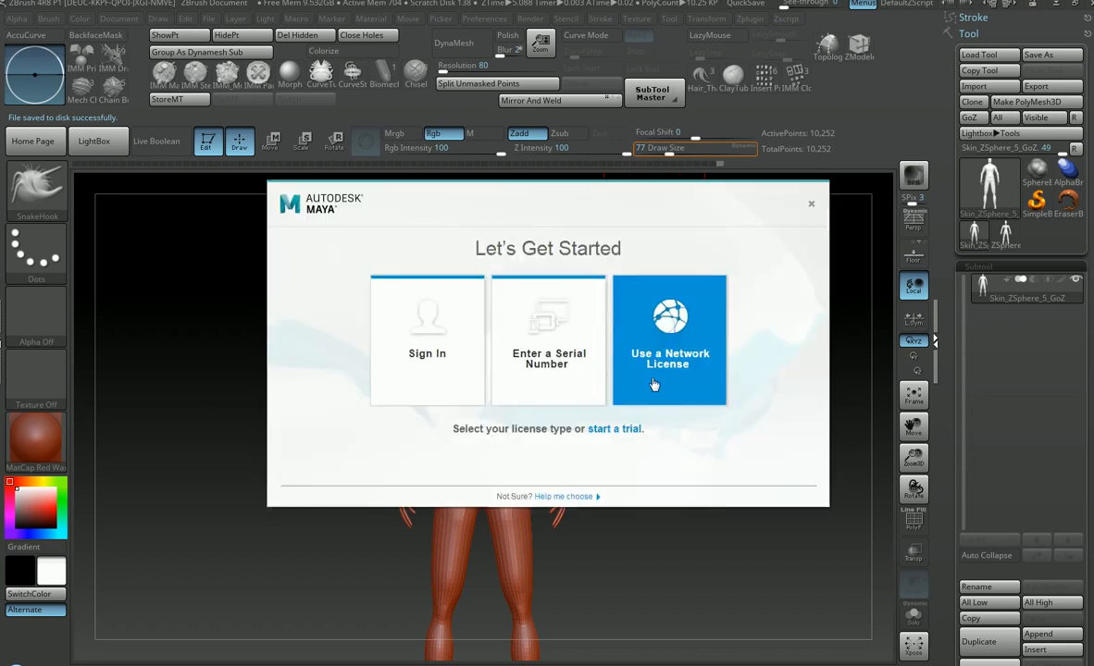
click(812, 206)
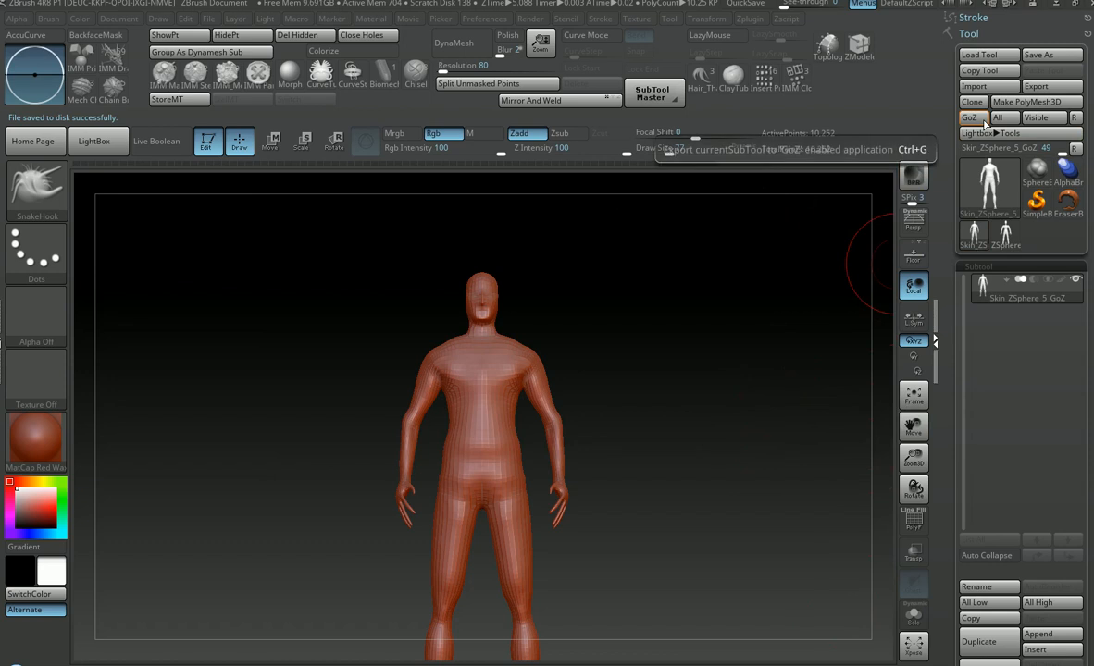
Step: Switch to Maya and examine the imported body mesh in the perspective view
mouse_move(654, 654)
click(703, 606)
alt+right_drag(584, 384, 769, 407)
alt+middle_drag(581, 395, 558, 409)
alt+right_drag(559, 410, 693, 432)
alt+middle_drag(619, 425, 579, 410)
mouse_move(579, 409)
alt+mouse_down()
mouse_move(601, 367)
mouse_move(614, 412)
mouse_move(596, 403)
alt+mouse_up()
alt+middle_drag(596, 403, 589, 433)
alt+right_drag(588, 433, 690, 441)
alt+middle_drag(625, 419, 620, 382)
mouse_move(620, 381)
alt+mouse_down()
mouse_move(630, 398)
mouse_move(611, 412)
mouse_move(630, 385)
mouse_move(589, 424)
mouse_move(578, 348)
mouse_move(617, 359)
alt+mouse_up()
click(544, 382)
alt+right_drag(539, 395, 530, 454)
alt+drag(530, 454, 508, 308)
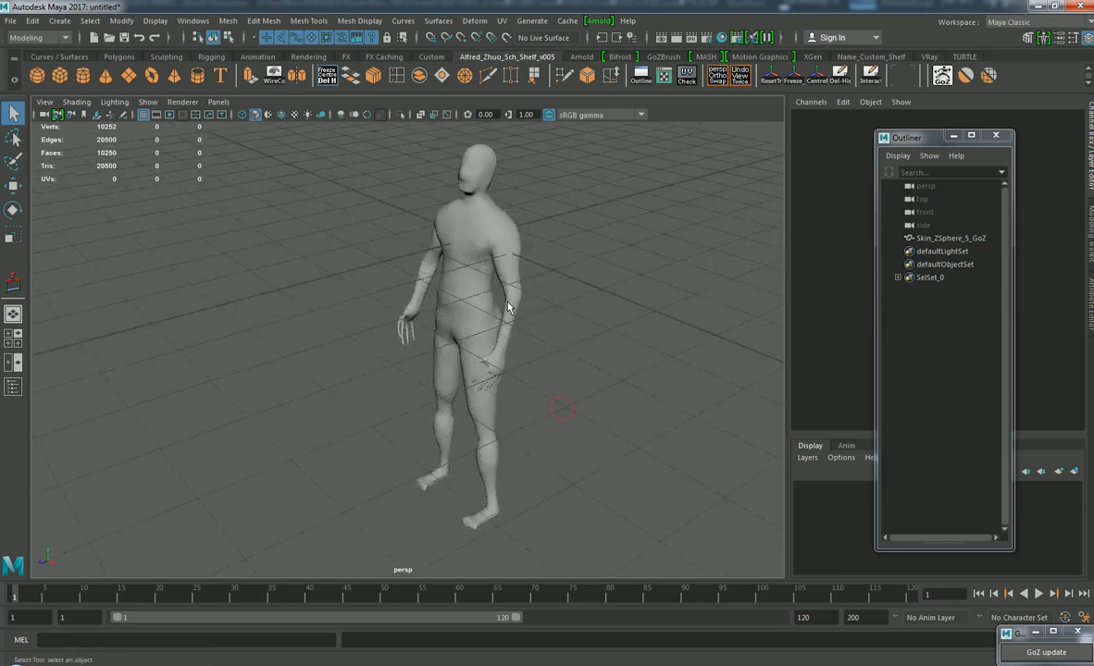
Step: Raise the imported body mesh to a Translate Y of 6.06 to place its feet on the grid
key(w)
click(492, 300)
scroll(487, 301, down, 10)
scroll(493, 309, up, 14)
alt+middle_drag(496, 314, 476, 381)
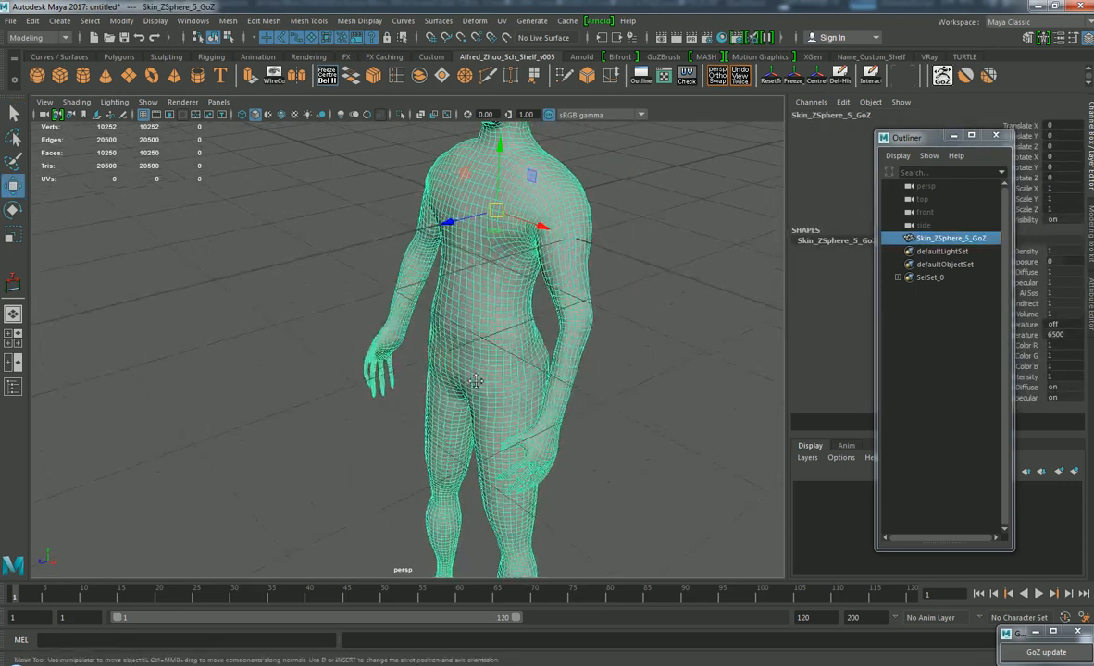
scroll(476, 382, down, 4)
drag(439, 288, 442, 221)
alt+drag(489, 311, 495, 324)
drag(446, 231, 433, 118)
alt+middle_drag(492, 298, 482, 356)
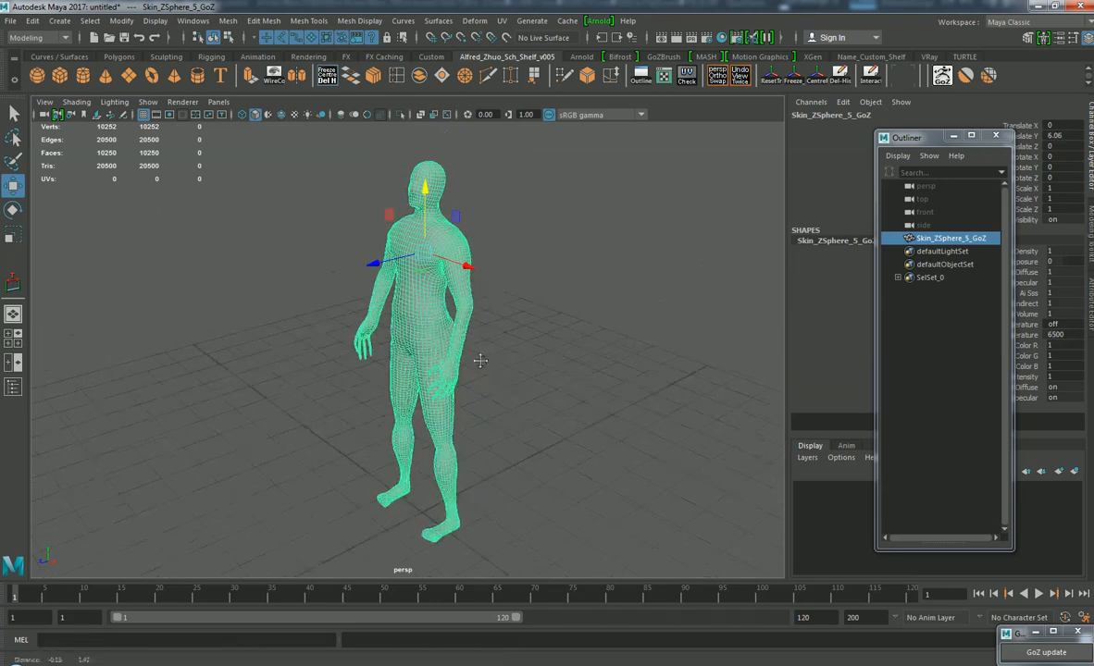
Step: Check the placement of the body's feet against the ground grid from several angles
alt+drag(481, 356, 551, 339)
click(609, 328)
scroll(612, 331, up, 4)
alt+middle_drag(617, 320, 565, 268)
scroll(545, 374, up, 3)
alt+drag(498, 396, 488, 463)
scroll(488, 444, down, 6)
alt+middle_drag(488, 429, 495, 500)
alt+drag(504, 468, 593, 471)
click(457, 276)
alt+drag(456, 275, 233, 214)
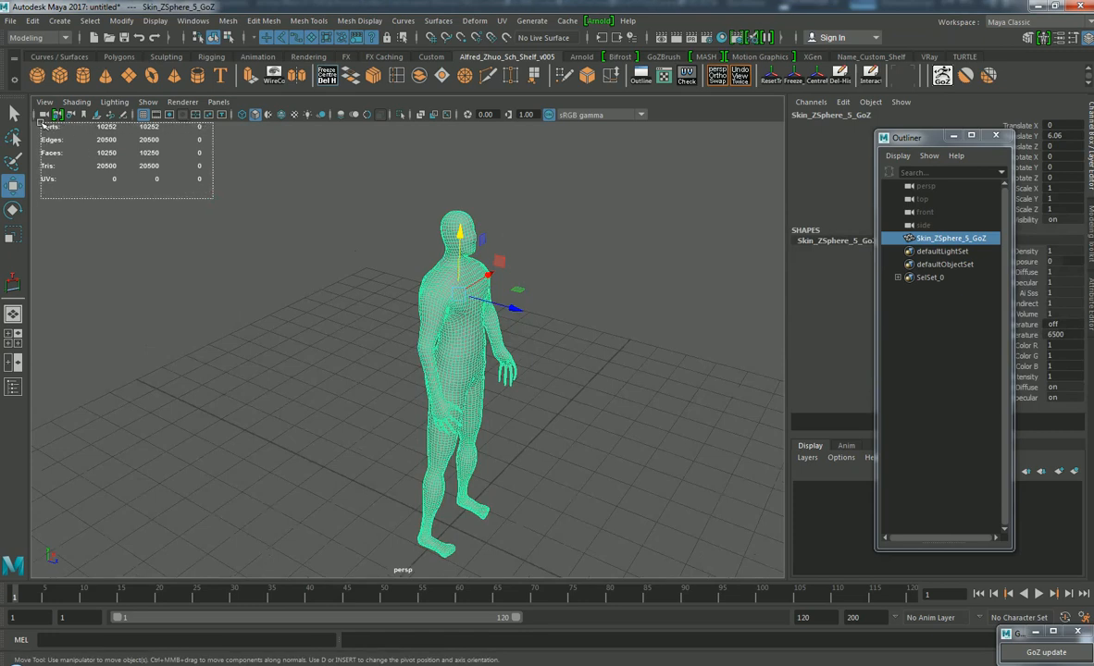
drag(34, 123, 35, 124)
Step: Examine the shape of the unselected body mesh from the back, front and sides
alt+drag(489, 313, 340, 322)
alt+middle_drag(339, 322, 397, 339)
scroll(397, 340, up, 3)
scroll(435, 352, up, 6)
scroll(486, 376, down, 7)
alt+drag(422, 427, 556, 358)
scroll(390, 378, up, 6)
scroll(561, 370, down, 4)
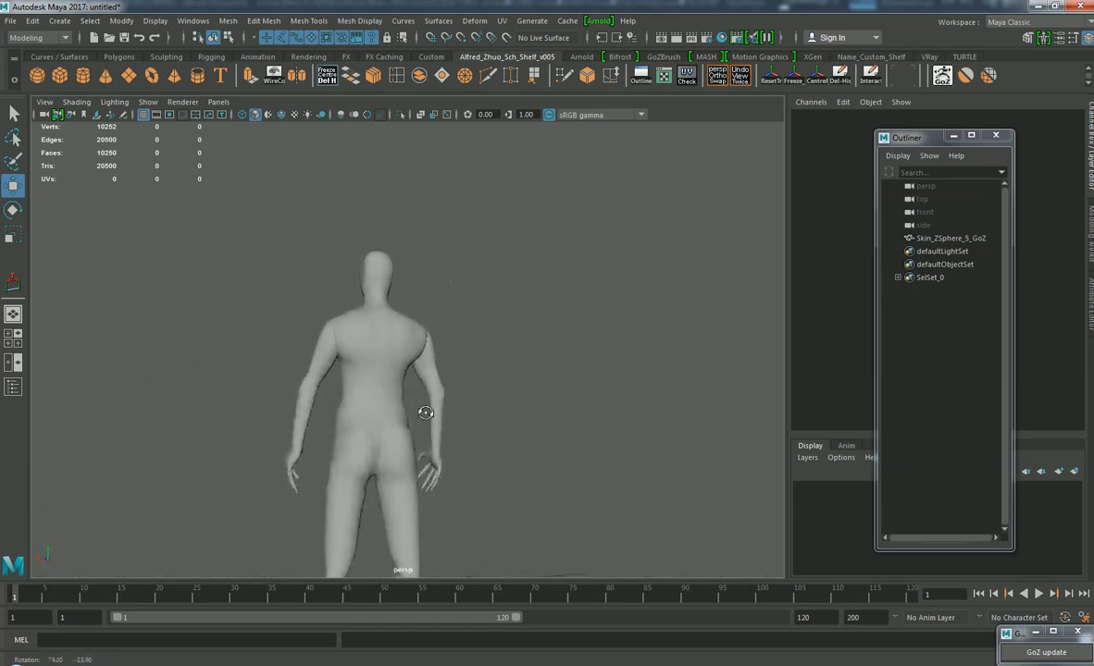
alt+drag(525, 430, 611, 366)
scroll(535, 340, up, 5)
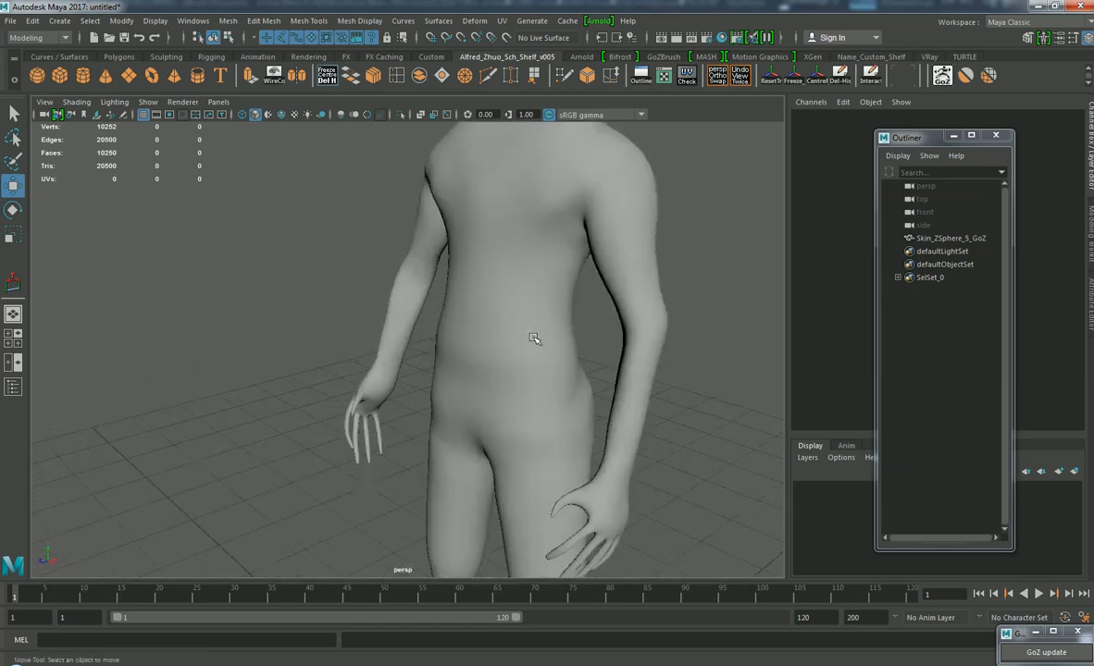
scroll(513, 408, down, 5)
alt+drag(622, 407, 393, 303)
alt+middle_drag(393, 303, 491, 333)
scroll(482, 334, up, 4)
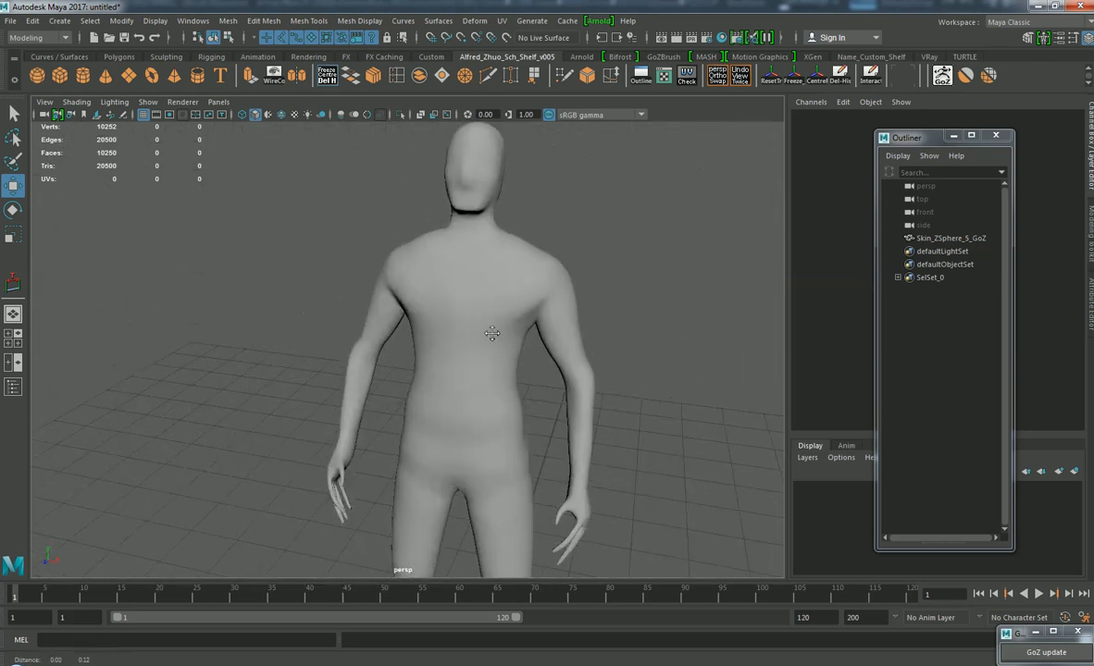
scroll(456, 398, up, 3)
scroll(456, 400, down, 6)
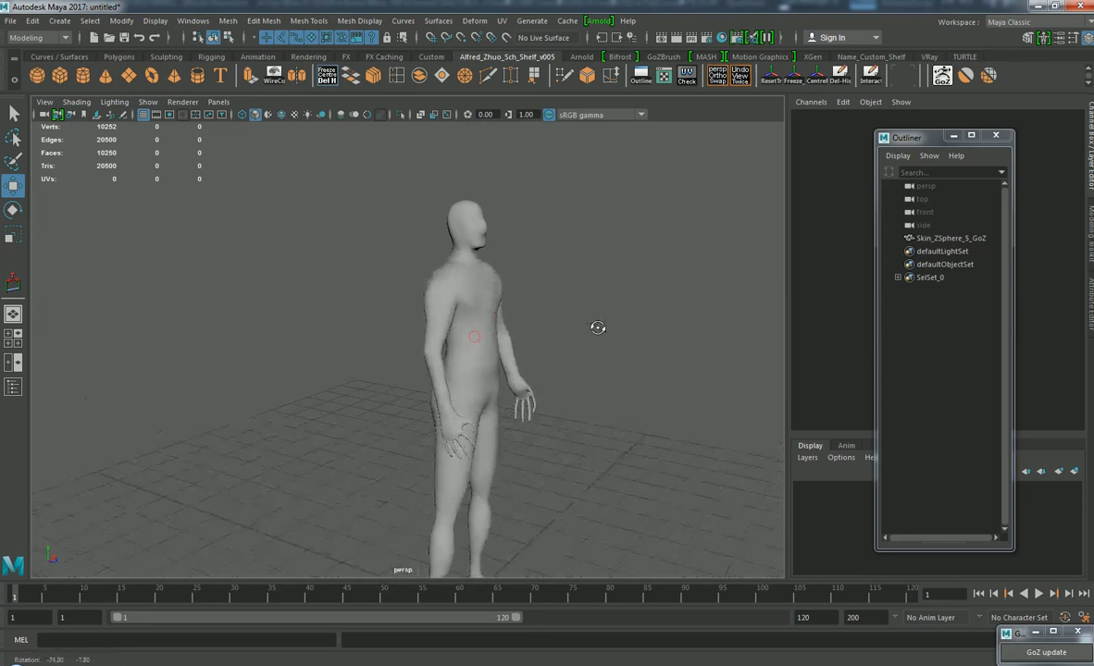
alt+drag(686, 310, 475, 341)
scroll(517, 334, up, 4)
scroll(520, 327, down, 4)
scroll(533, 345, up, 2)
Step: Make the body mesh a live surface and turn on wireframe display over its shading
click(431, 300)
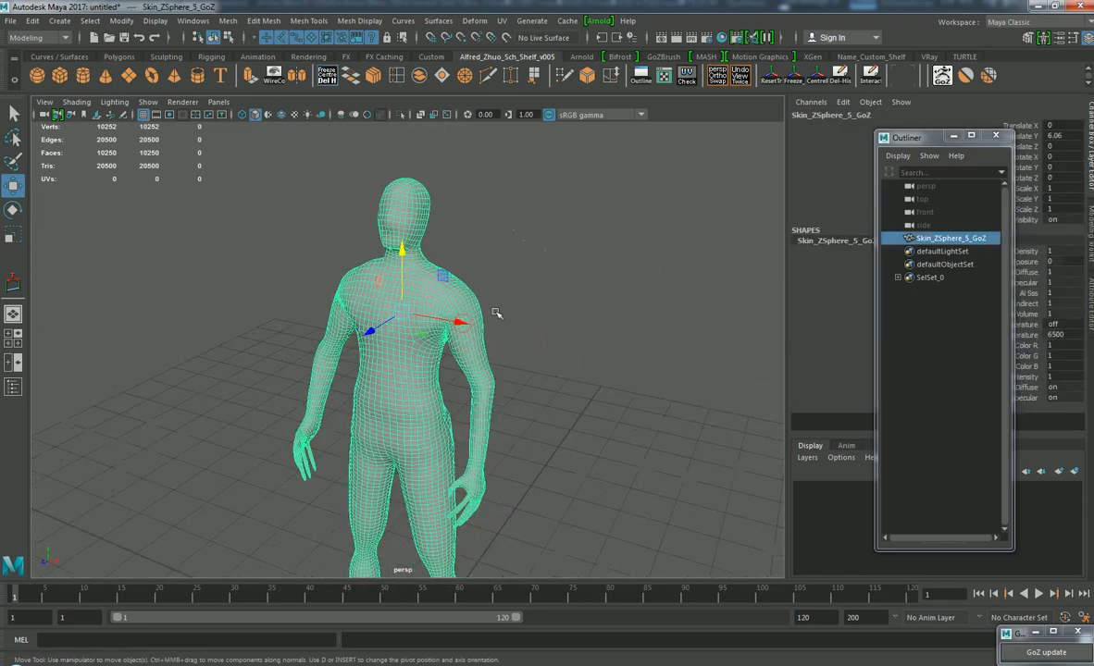
alt+drag(513, 285, 553, 315)
click(506, 38)
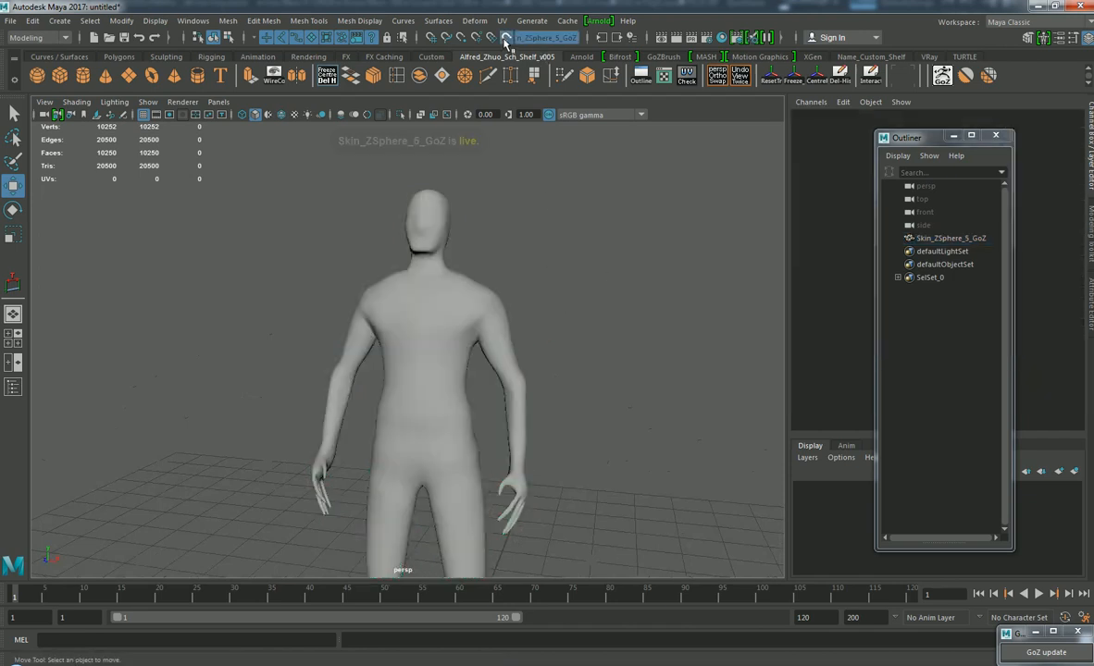
alt+drag(606, 277, 518, 250)
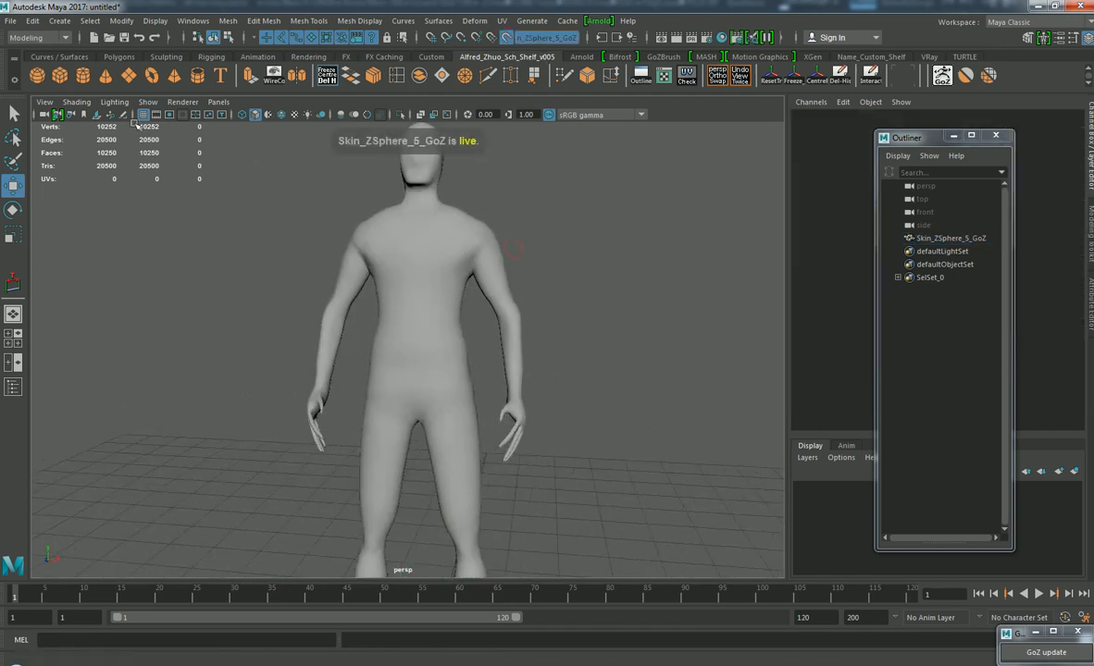
click(279, 116)
scroll(420, 276, up, 3)
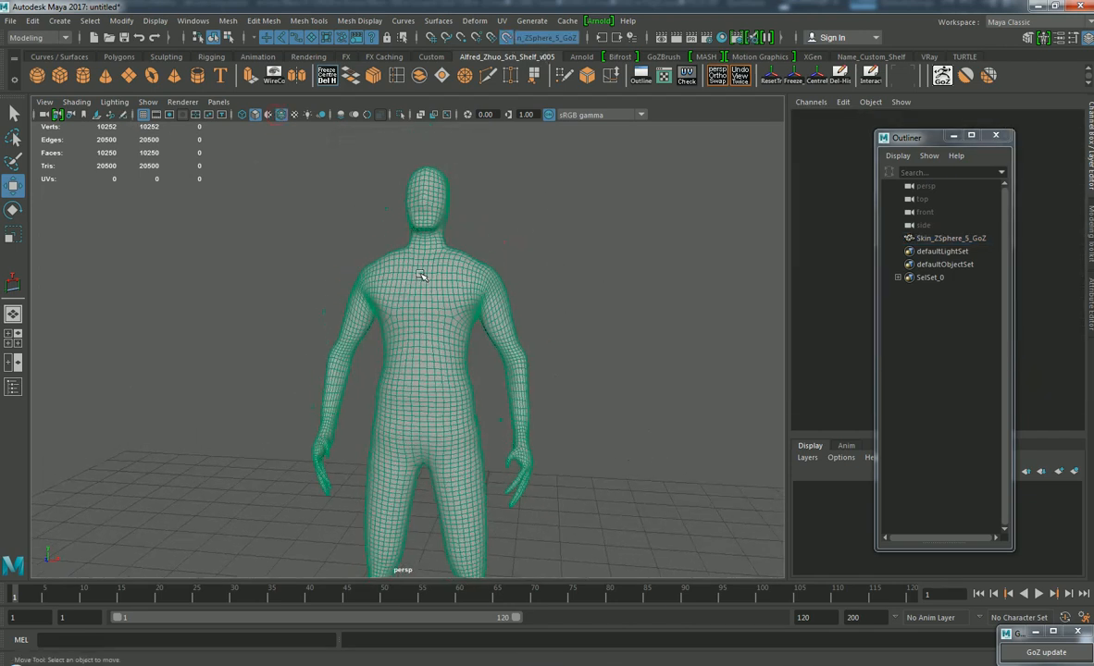
Step: Draw a polygon cube on the body's chest surface and turn off the live surface
click(59, 75)
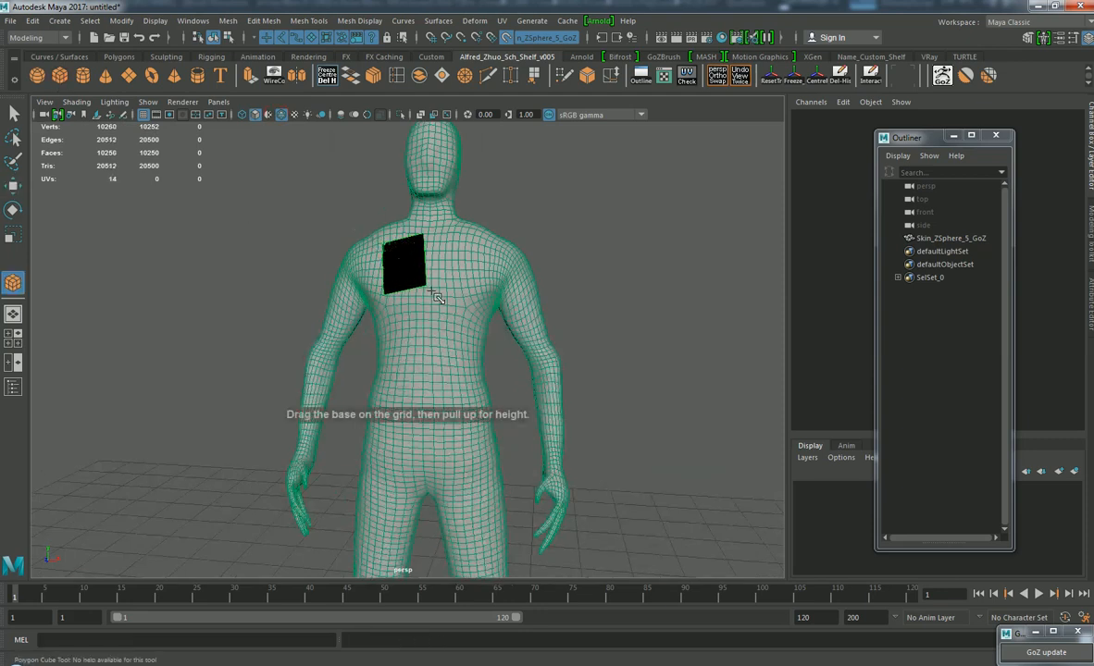
drag(433, 293, 452, 324)
click(505, 40)
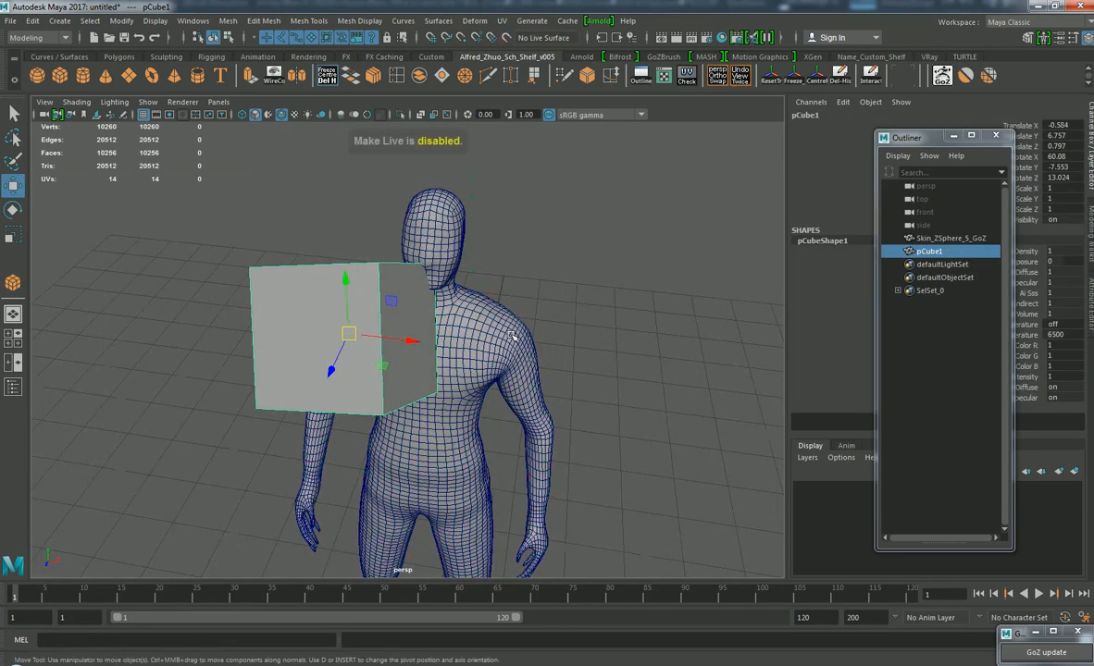
Step: Move the cube's outer face to flatten the cube into a slab in front of the chest
right_drag(345, 293, 342, 315)
click(347, 347)
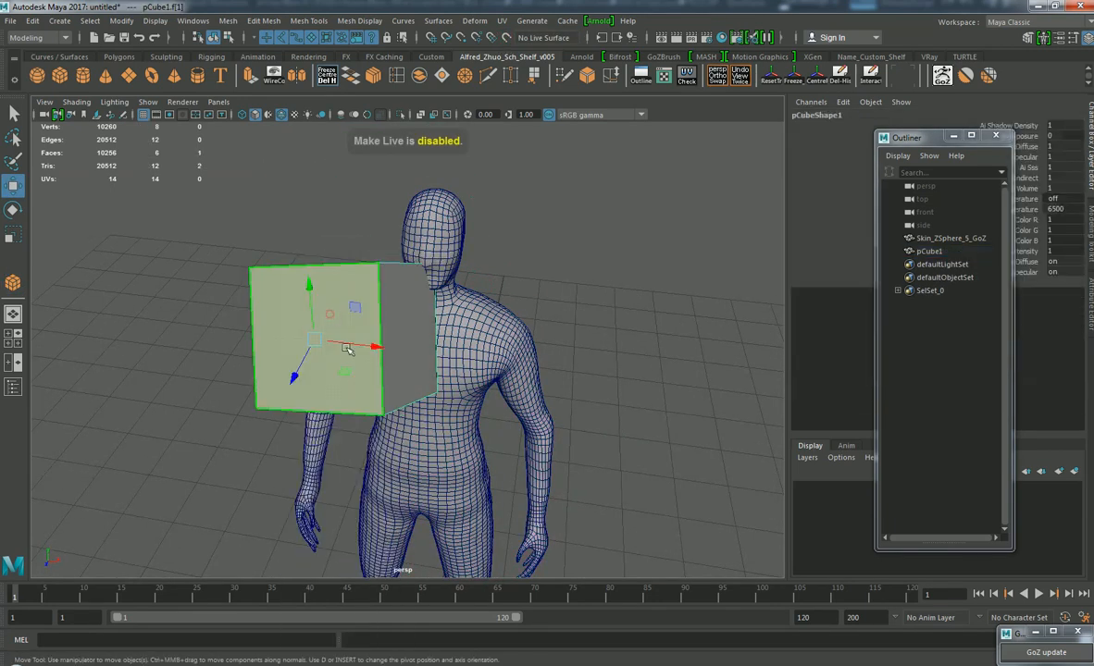
alt+drag(302, 364, 271, 311)
middle_drag(254, 269, 329, 303)
key(f)
alt+drag(435, 320, 554, 315)
drag(457, 362, 621, 349)
drag(482, 343, 514, 342)
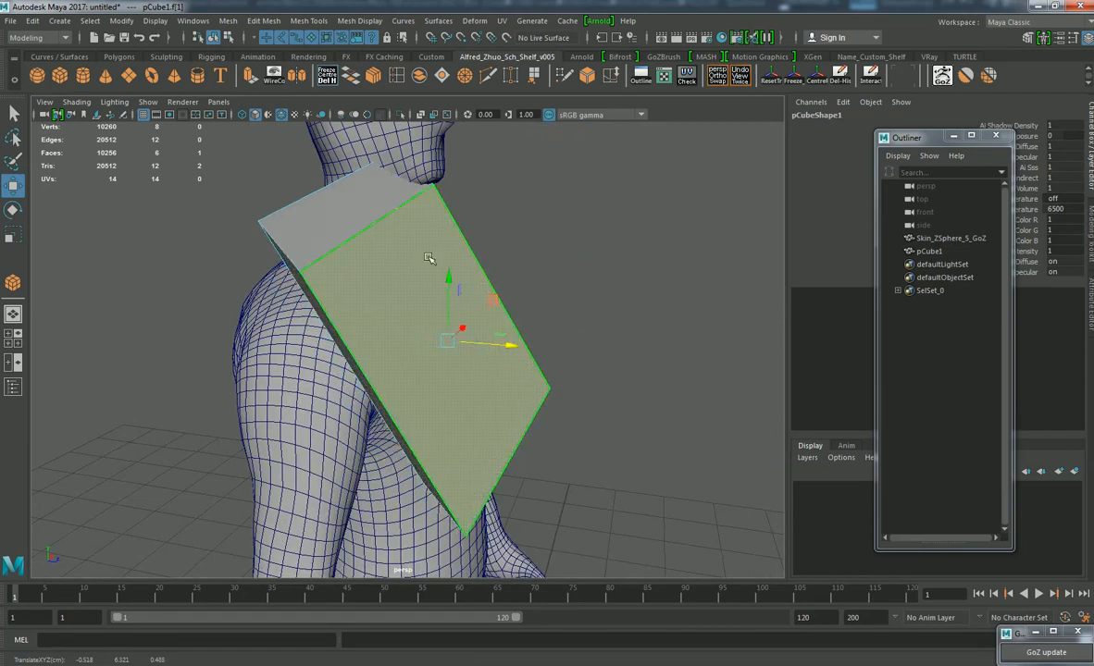
Step: Scale the whole slab down uniformly to about 0.467
right_drag(428, 259, 466, 238)
key(r)
drag(522, 243, 392, 258)
alt+drag(476, 278, 307, 322)
alt+drag(319, 320, 444, 317)
alt+right_drag(422, 317, 540, 315)
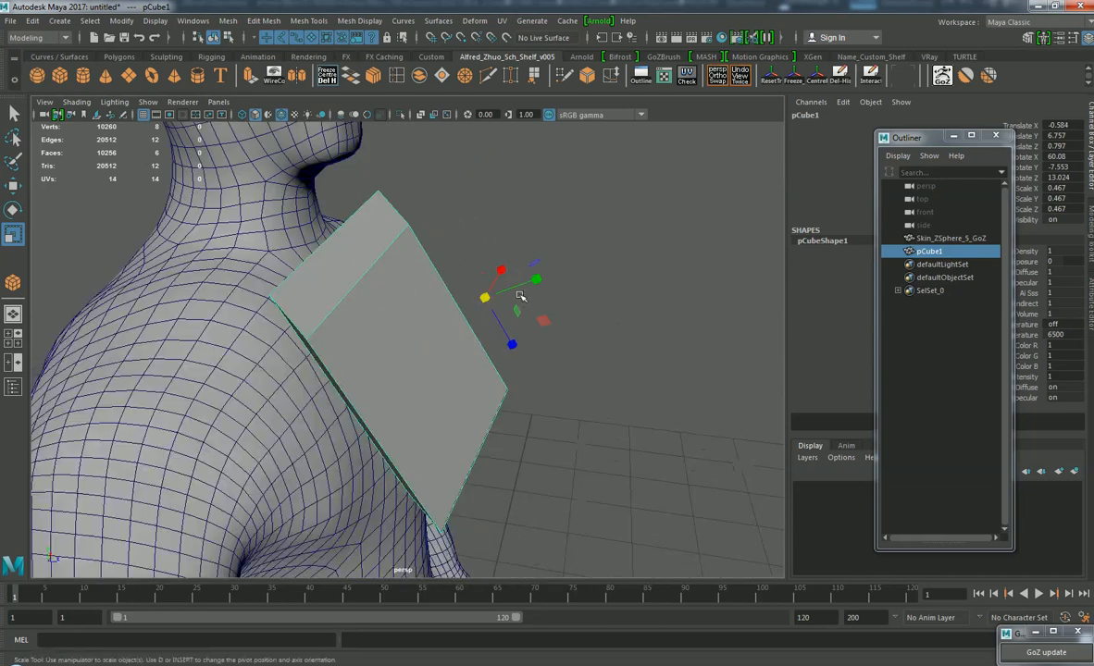
Step: Move the slab in against the upper chest, to about 6.541 in Y and 0.507 in Z
key(w)
drag(521, 284, 401, 339)
alt+drag(499, 343, 375, 361)
alt+right_drag(629, 366, 542, 367)
alt+drag(549, 368, 442, 374)
alt+right_drag(499, 379, 417, 380)
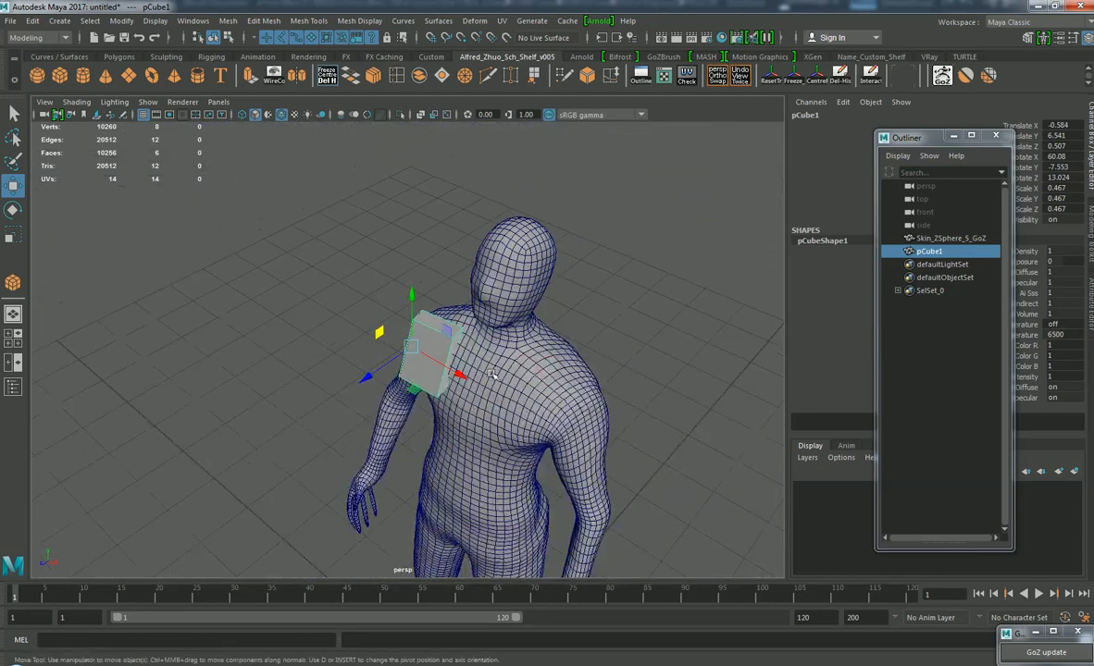
Step: Delete the slab-shaped cube from the body's chest
alt+middle_drag(448, 407, 365, 422)
alt+drag(365, 424, 432, 396)
key(Delete)
Step: Select alternating vertical face loops around both shoulders and the chest of the body mesh
click(408, 324)
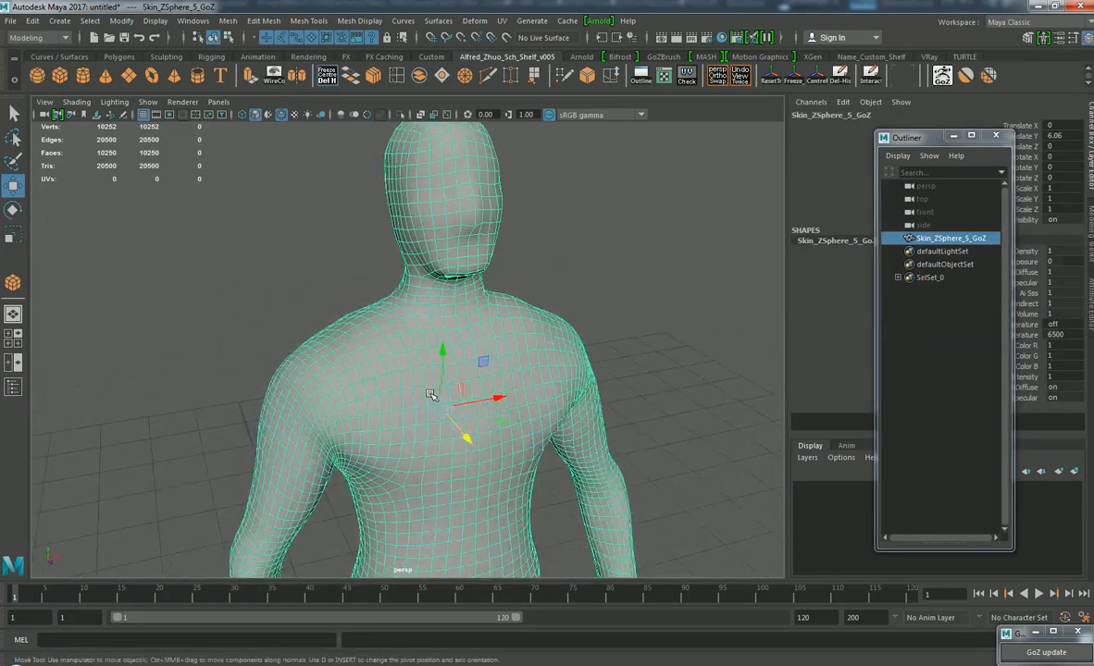
right_drag(410, 361, 409, 334)
alt+drag(423, 373, 379, 326)
click(413, 361)
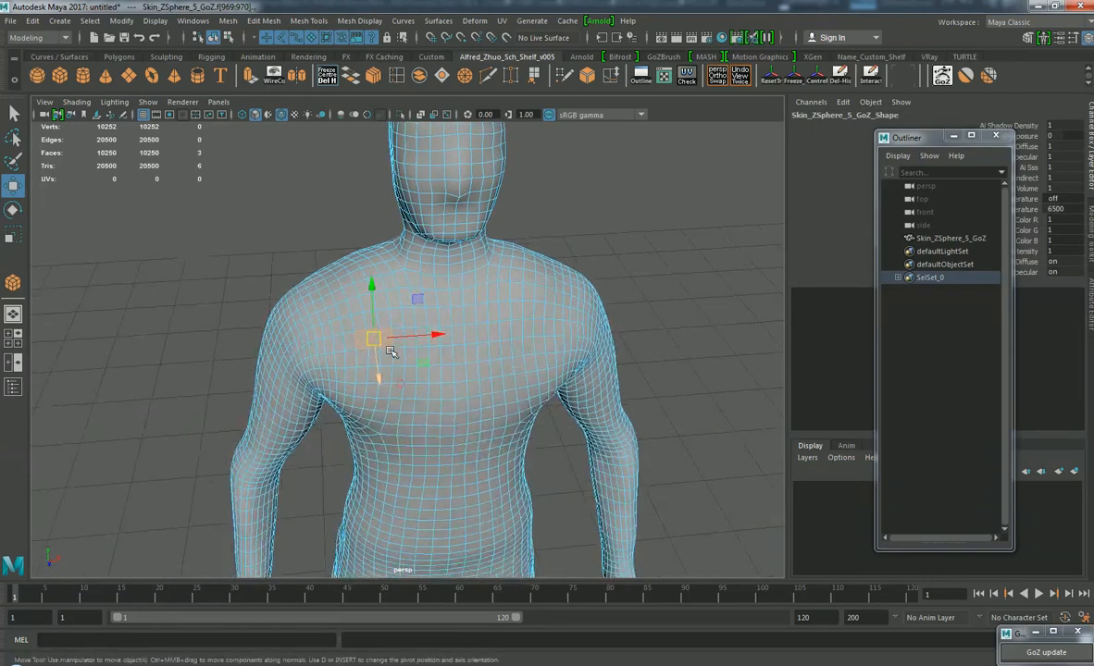
scroll(404, 381, up, 3)
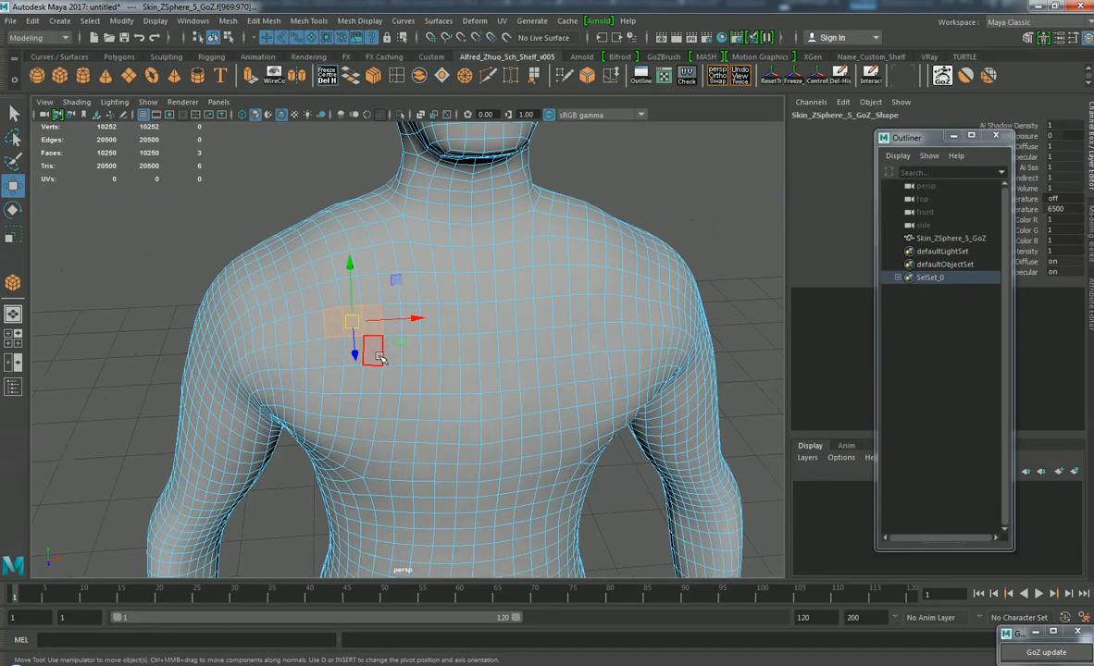
alt+drag(379, 356, 401, 352)
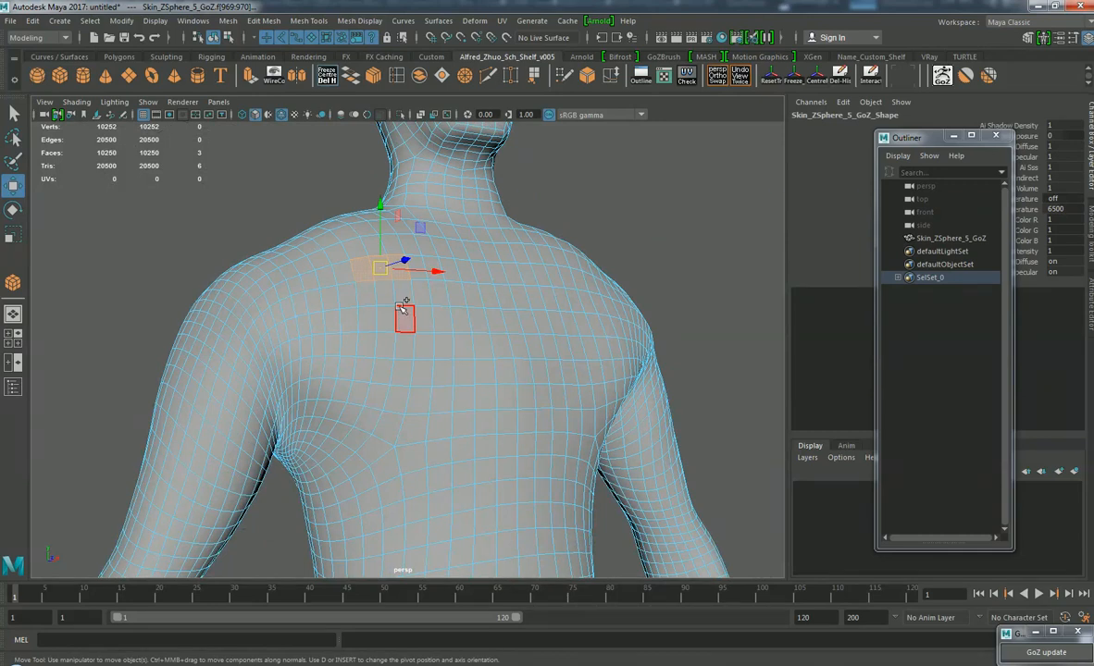
key(ctrl+z)
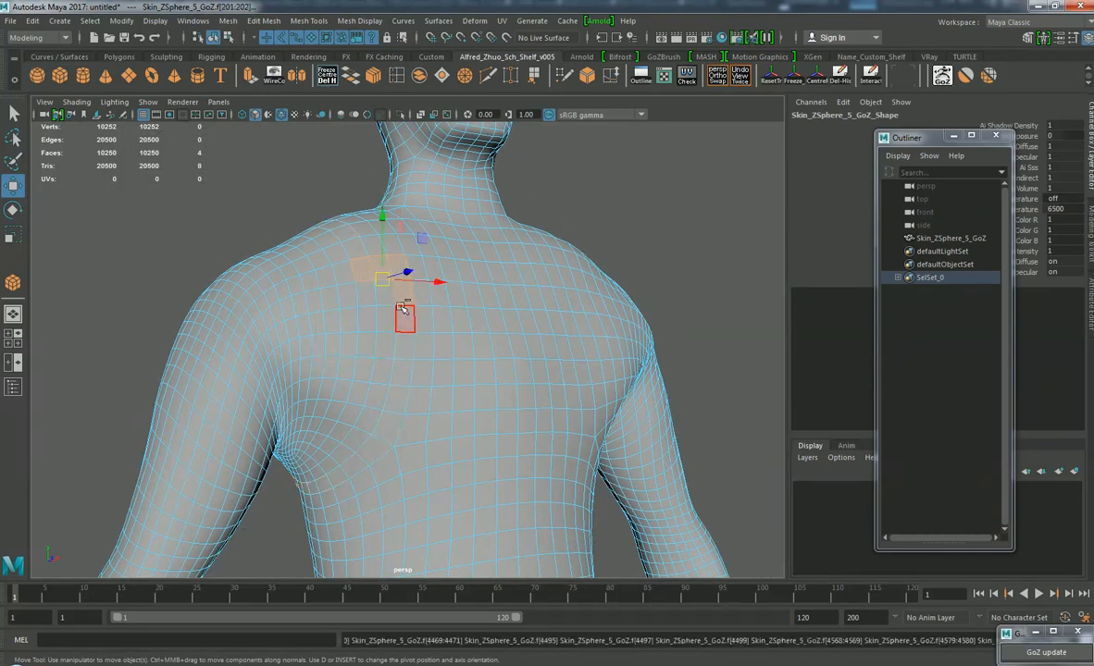
shift+double_click(404, 315)
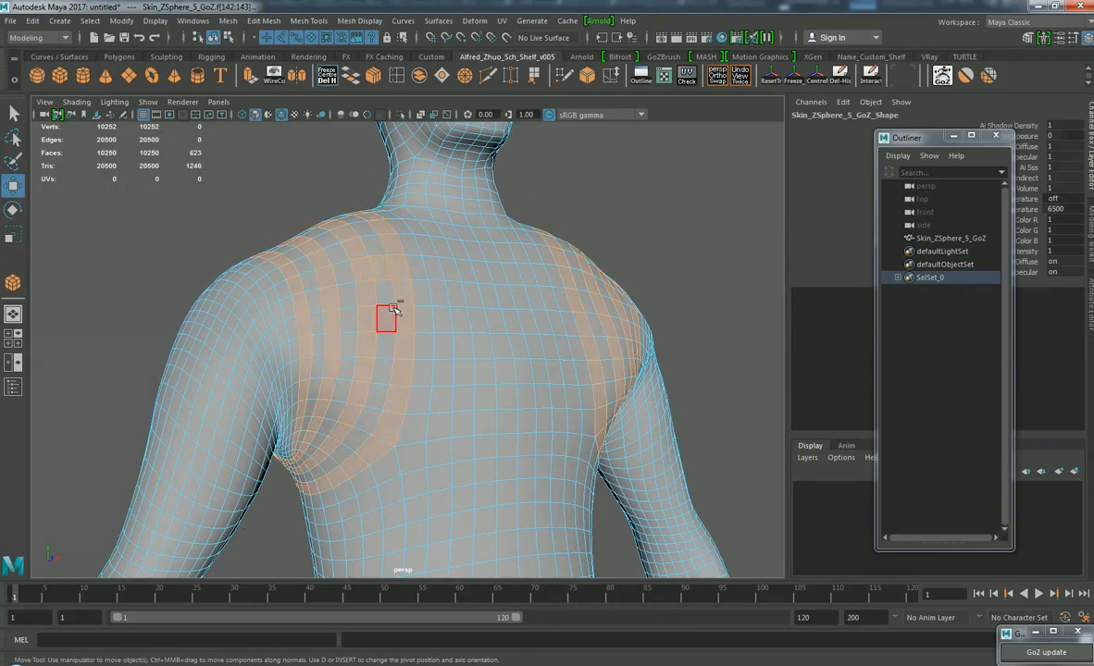
scroll(512, 380, down, 5)
alt+drag(525, 383, 476, 372)
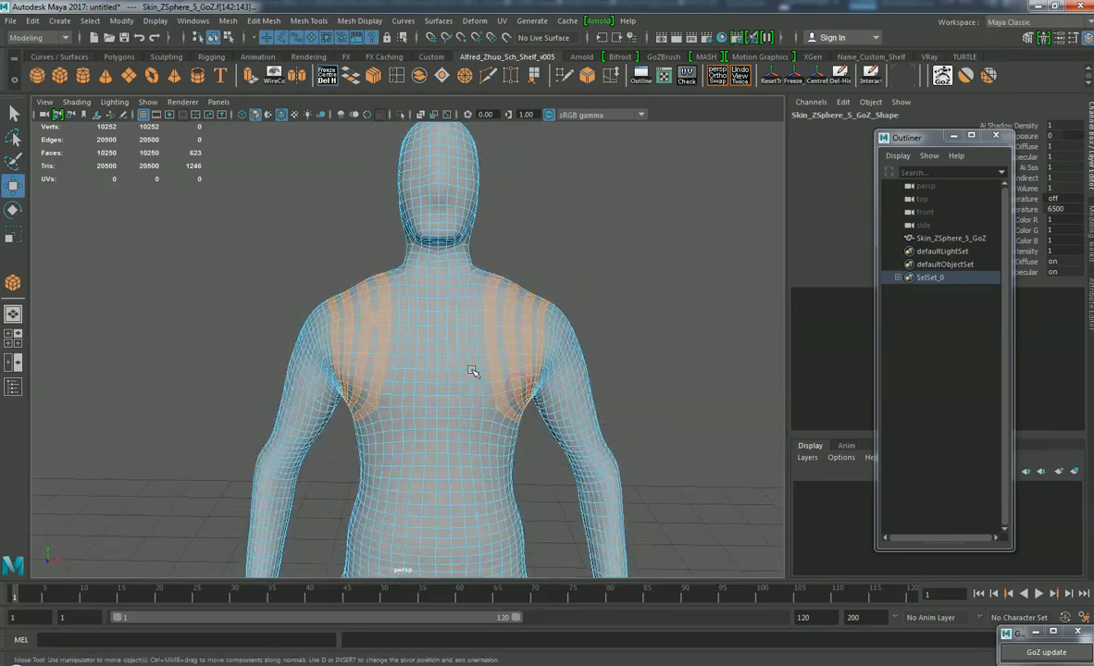
Step: Trim the face selection to the shoulder and chest strips by deselecting stray faces and the loop faces on the lower body
scroll(475, 372, up, 5)
ctrl+click(343, 288)
scroll(481, 336, down, 6)
alt+drag(523, 363, 332, 351)
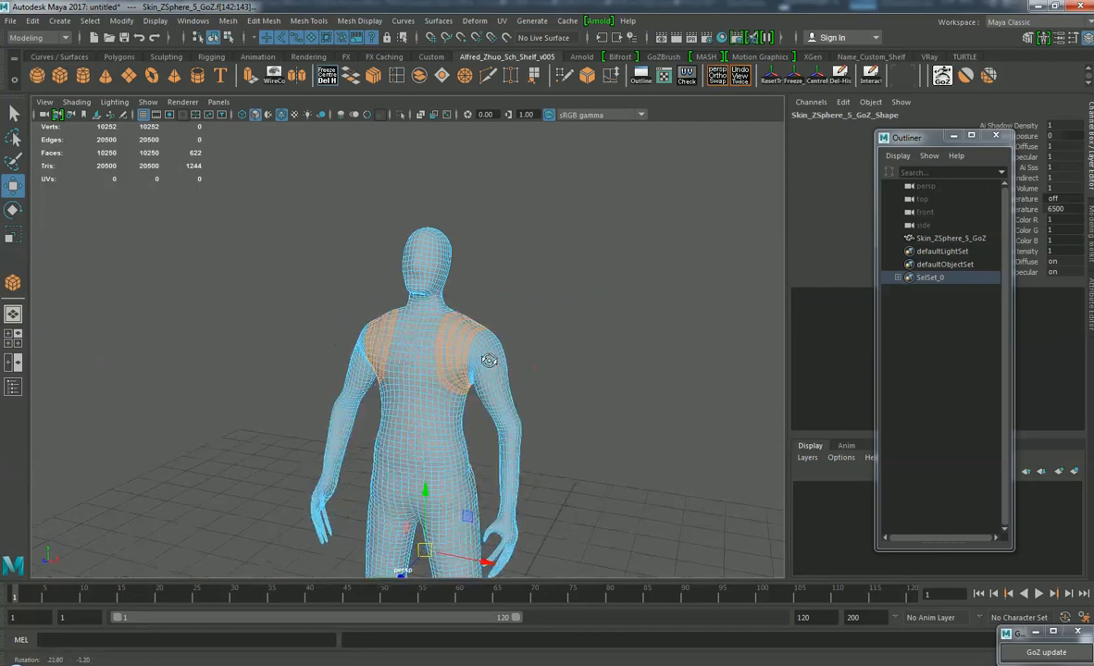
scroll(488, 360, down, 4)
alt+drag(516, 393, 457, 386)
scroll(456, 385, up, 4)
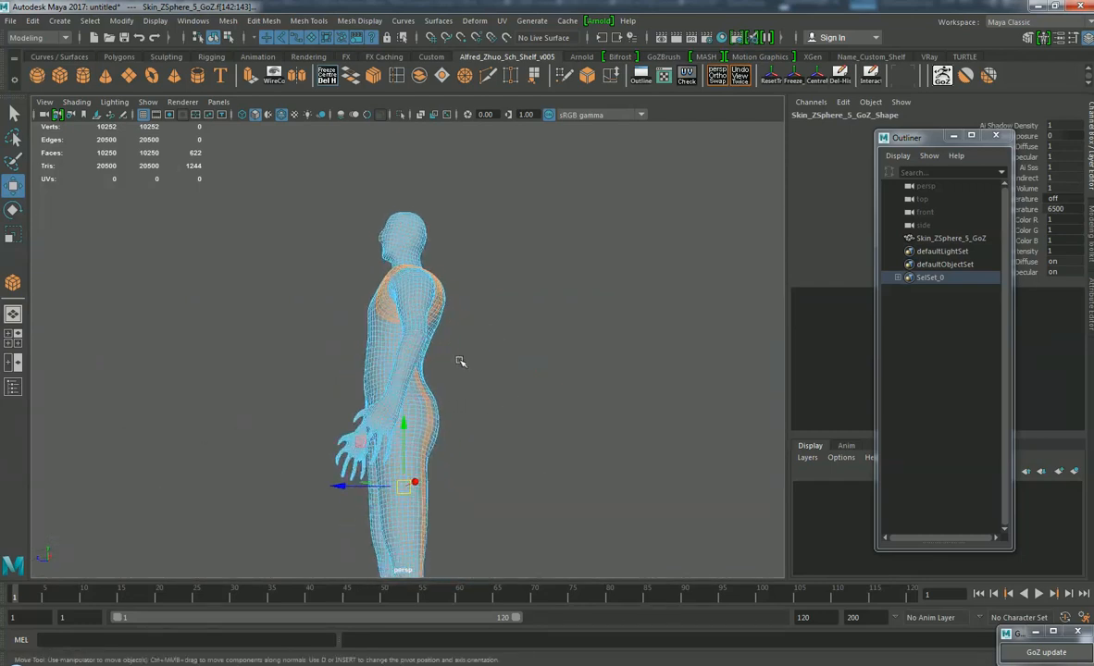
scroll(460, 362, down, 4)
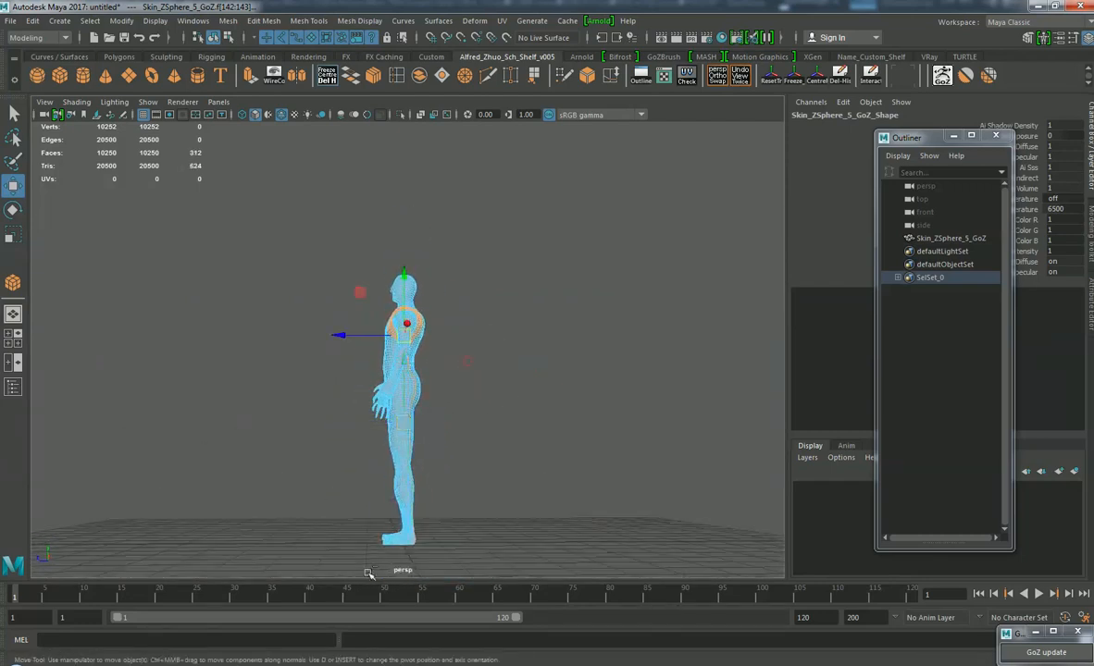
scroll(456, 363, up, 8)
alt+drag(502, 320, 388, 353)
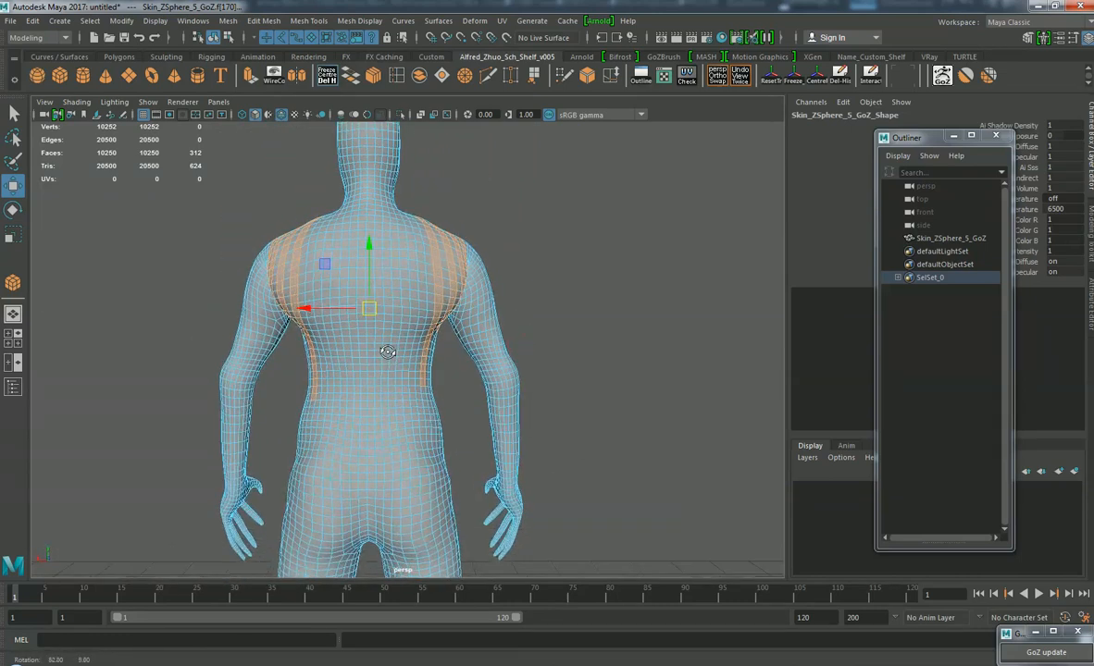
alt+drag(174, 470, 526, 432)
scroll(544, 418, down, 4)
scroll(548, 421, up, 8)
scroll(539, 425, down, 3)
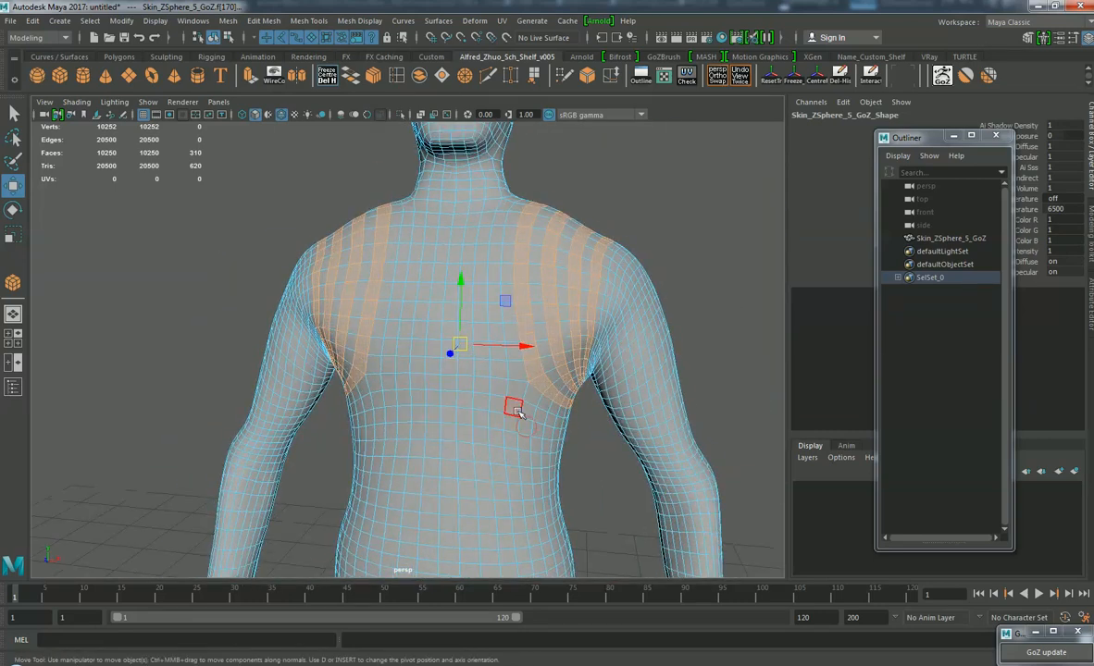
scroll(519, 414, down, 5)
scroll(489, 361, up, 5)
mouse_move(558, 396)
alt+mouse_down()
mouse_move(551, 378)
mouse_move(564, 380)
alt+mouse_up()
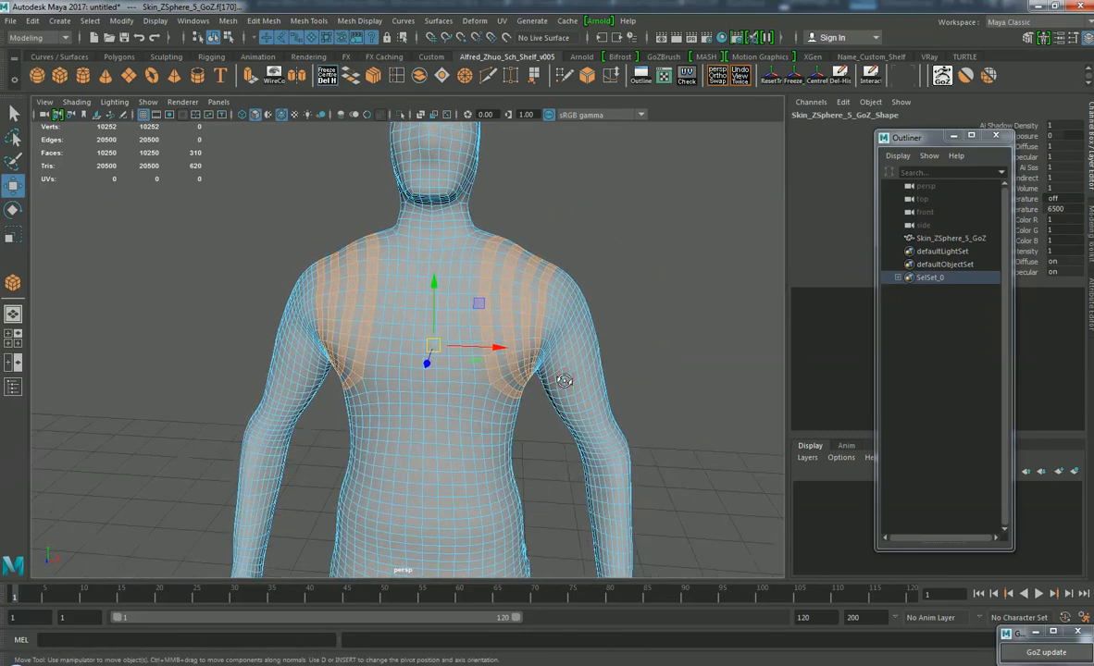
Step: Duplicate the body mesh and delete every face of the original except the selected shoulder strips
key(ctrl+d)
drag(925, 137, 774, 162)
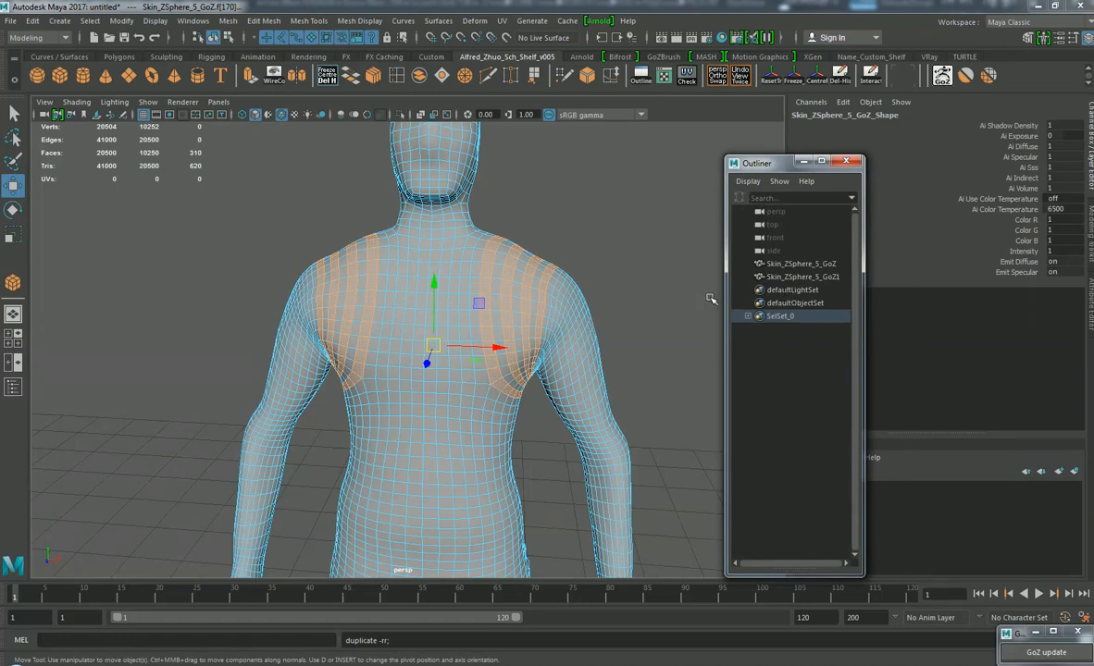
key(ctrl+shift+i)
key(Delete)
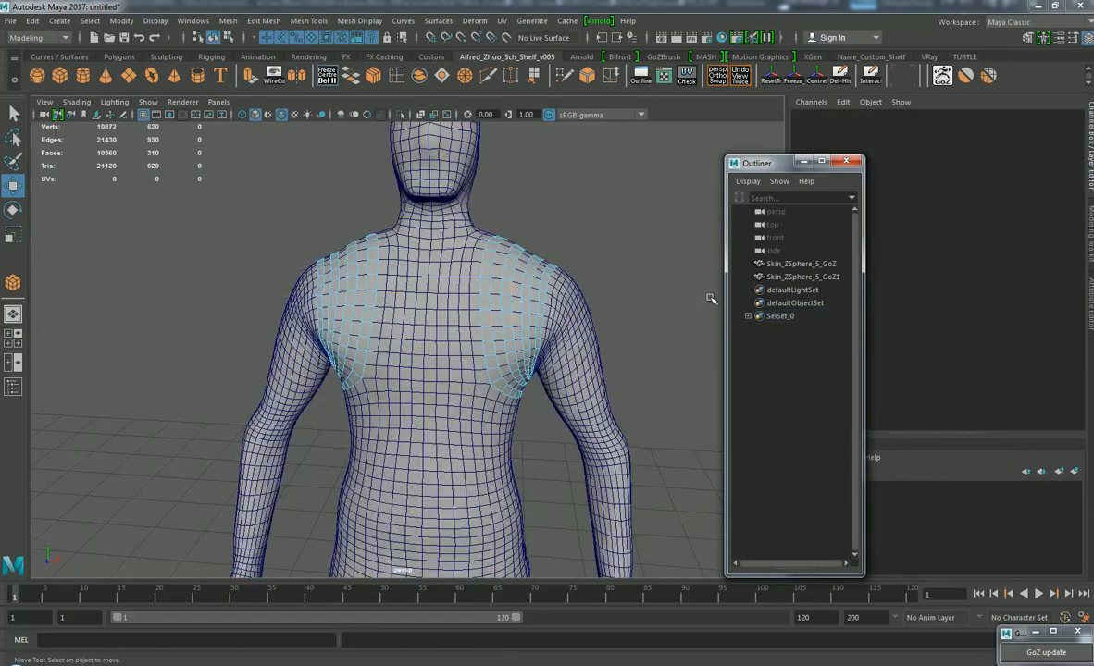
Step: Select the shoulder strip mesh Skin_ZSphere_5_GoZ instead of the duplicated full body
alt+right_drag(602, 232, 627, 178)
alt+middle_drag(627, 179, 604, 204)
click(803, 279)
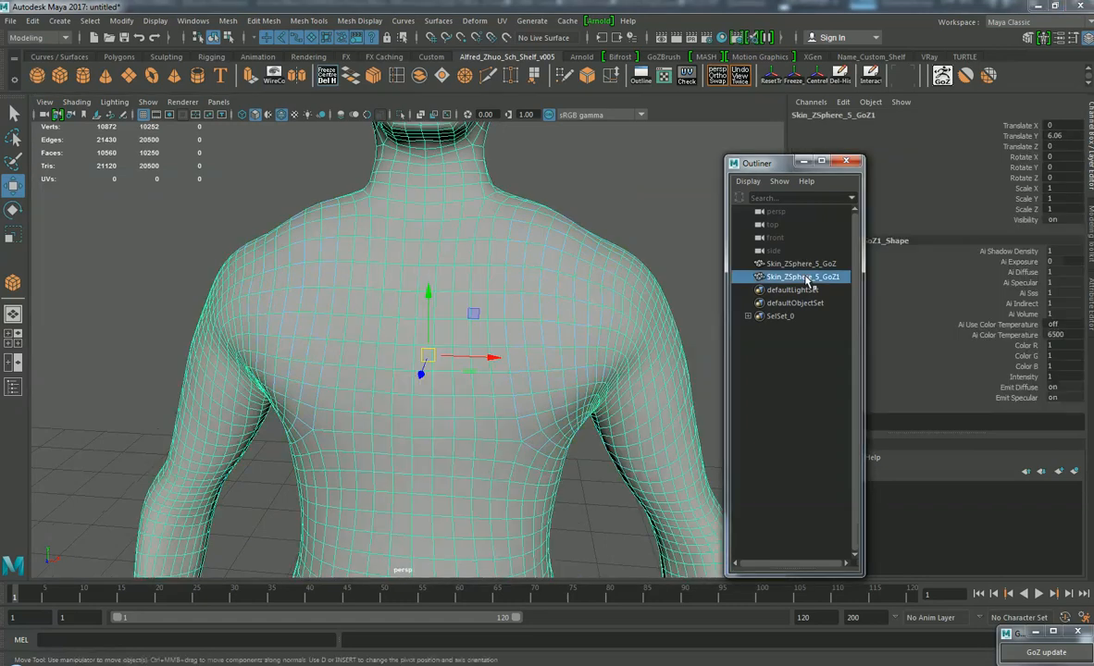
click(805, 264)
Step: Try scaling the strip mesh up uniformly to 1.007
alt+drag(626, 276, 428, 297)
key(r)
drag(374, 377, 386, 380)
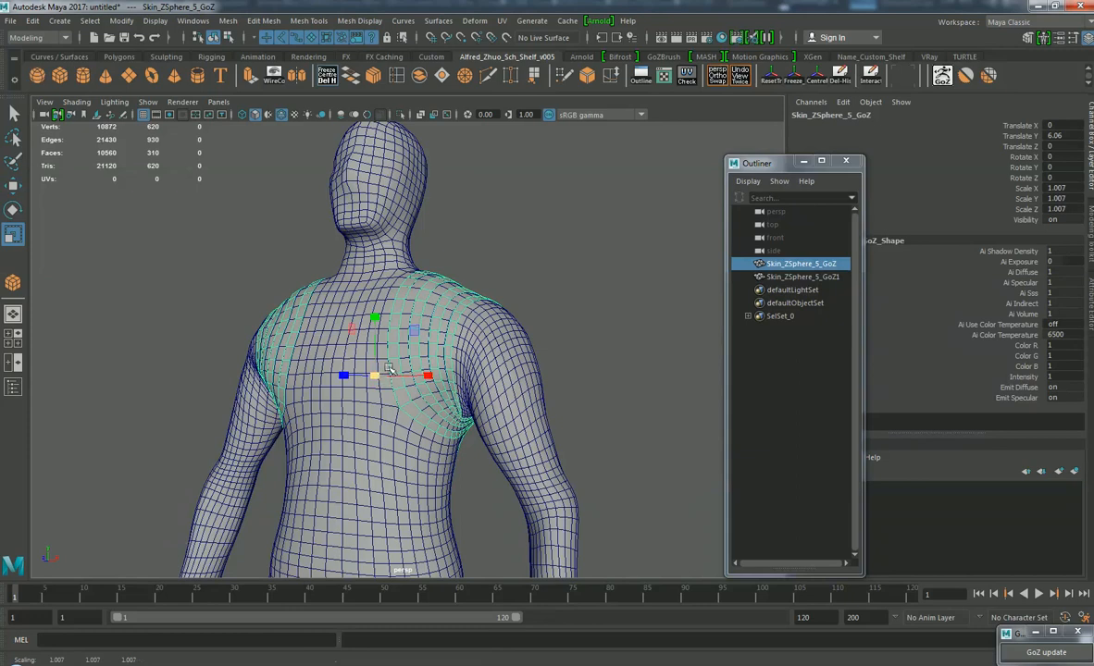
key(ctrl+z)
Step: Isolate the strip mesh in the view and select all of its faces
key(ctrl+1)
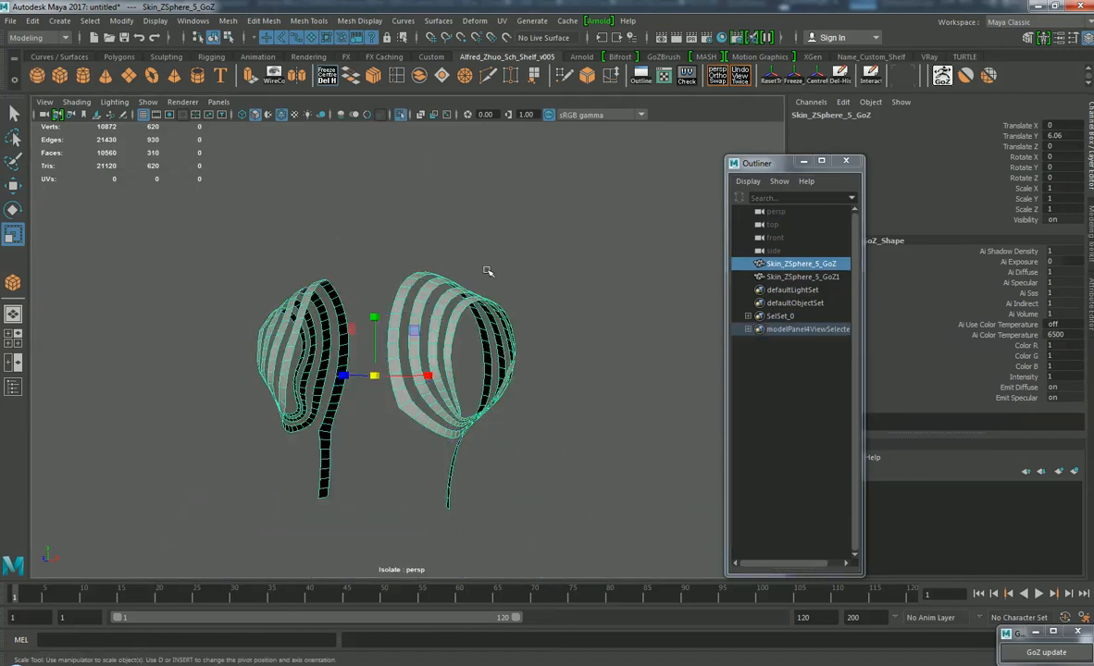
key(f)
key(w)
scroll(501, 268, down, 3)
right_drag(448, 276, 449, 311)
scroll(495, 292, down, 6)
drag(573, 264, 280, 459)
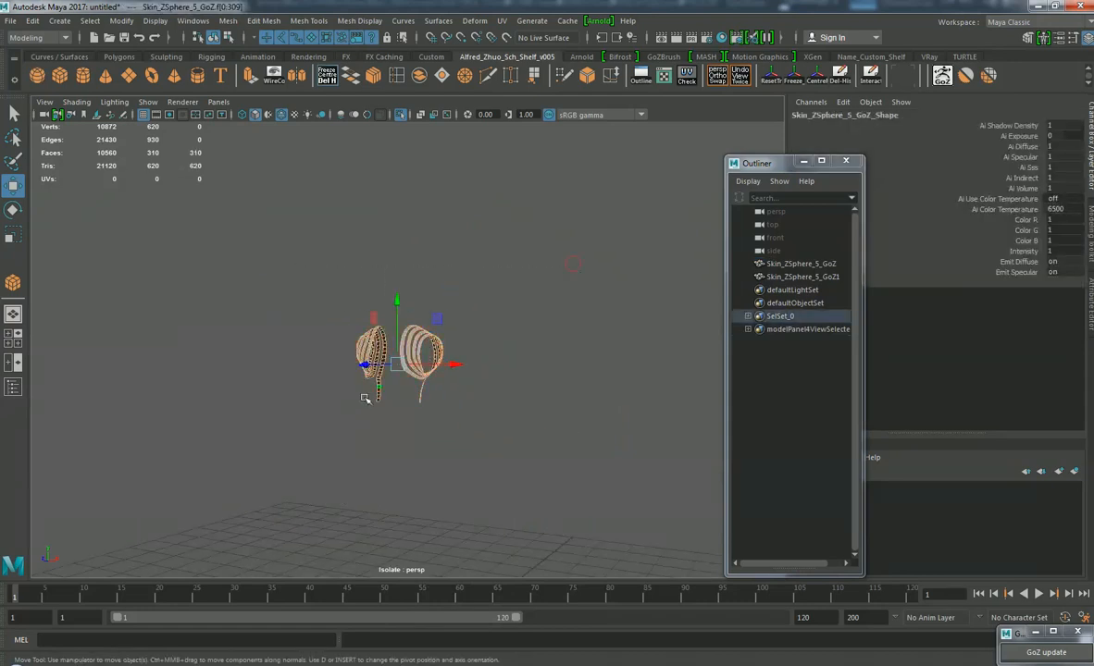
scroll(419, 351, up, 8)
scroll(422, 351, down, 2)
alt+middle_drag(435, 347, 440, 349)
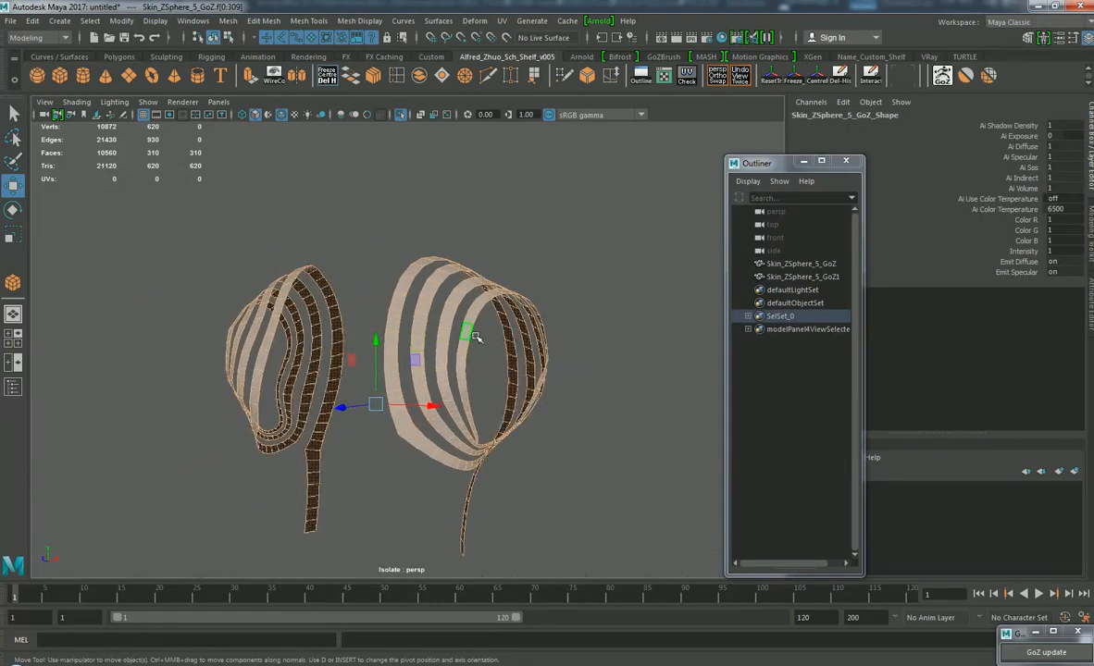
Step: Try extruding all faces of the isolated strip mesh
key(ctrl+e)
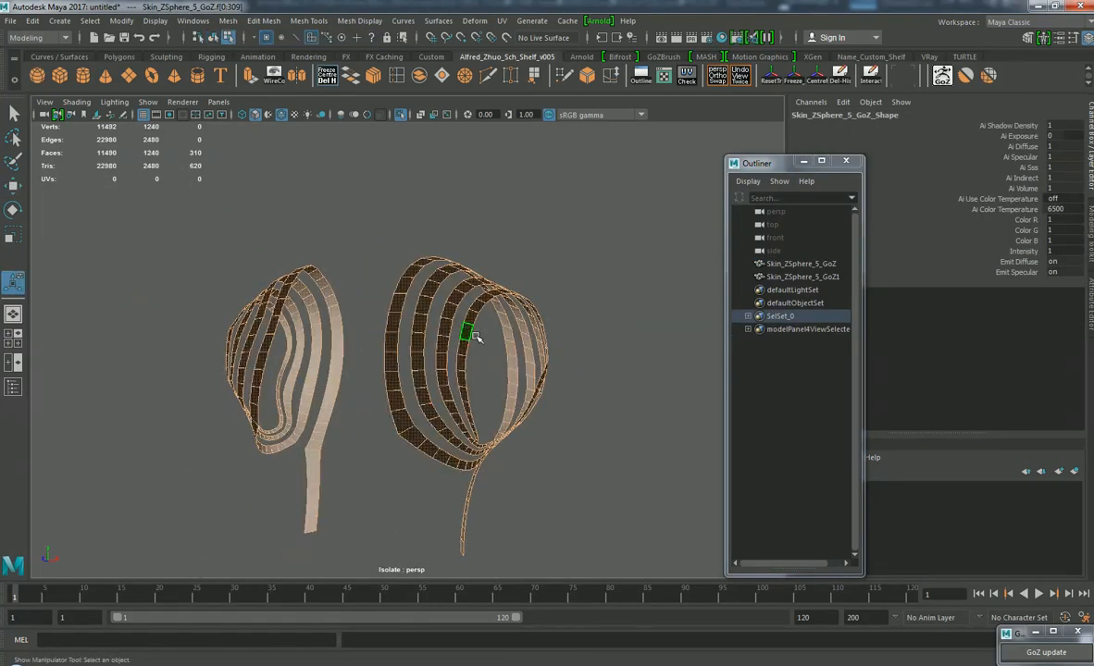
scroll(476, 335, up, 1)
scroll(478, 328, up, 3)
key(ctrl+z)
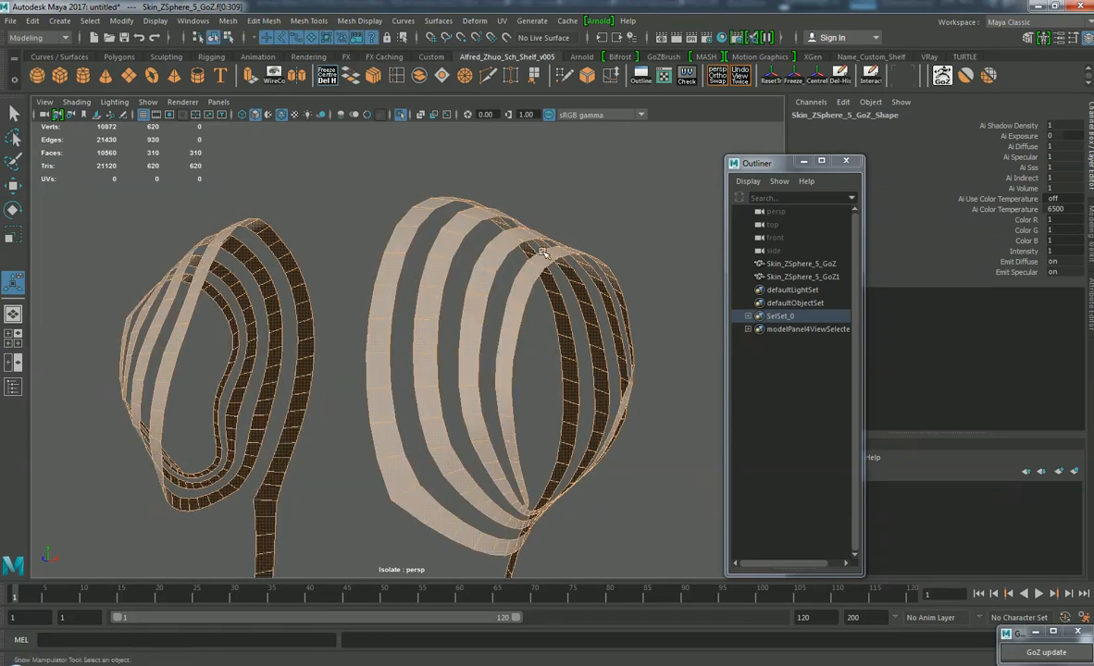
click(264, 20)
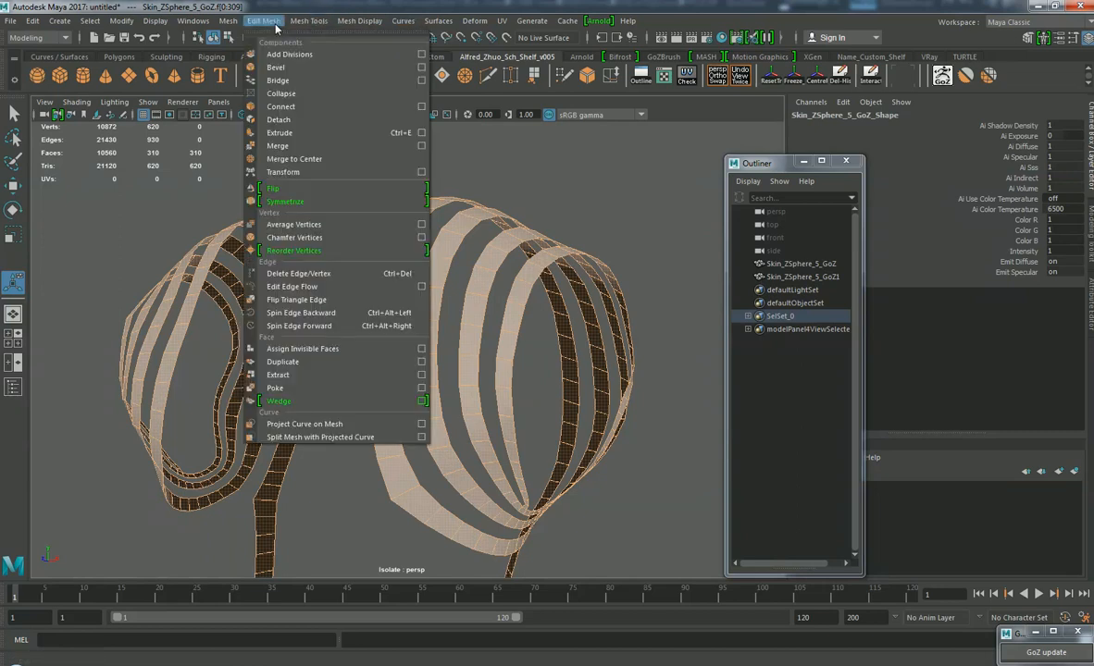
click(227, 21)
click(306, 20)
mouse_move(264, 20)
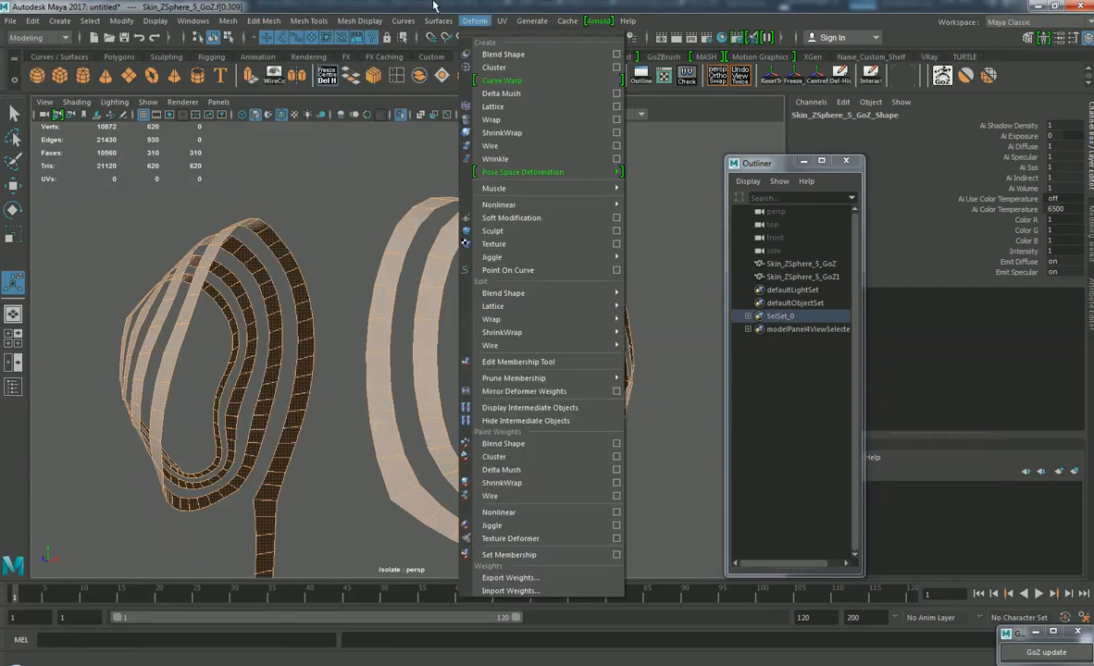
Step: Clear the face selection and reselect all faces of the strip mesh
click(379, 167)
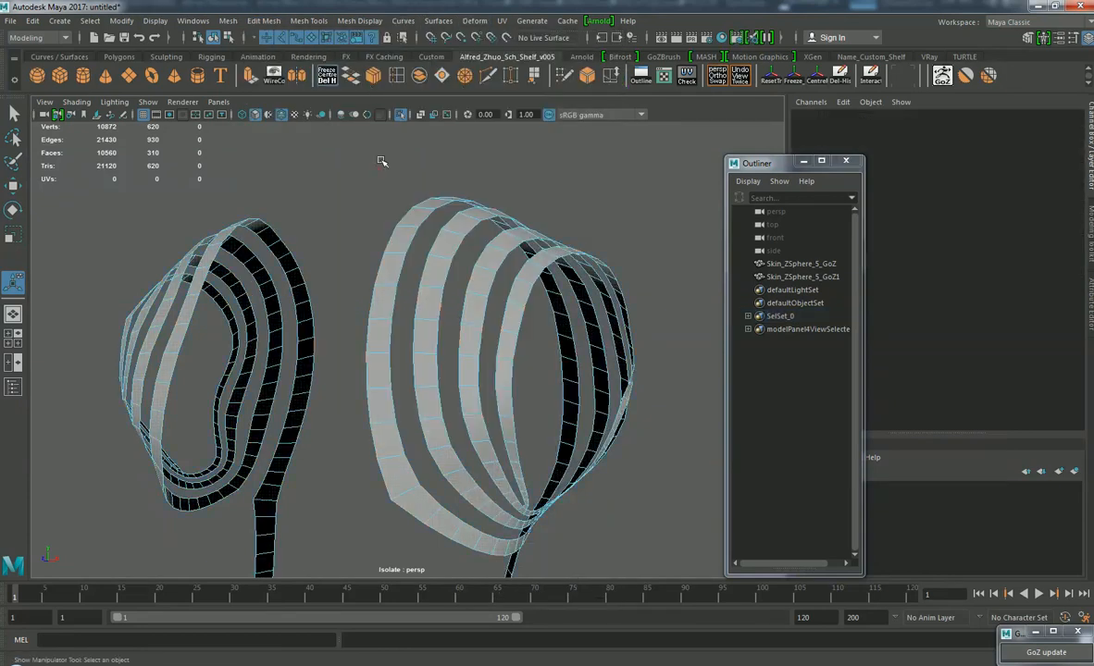
scroll(595, 207, down, 3)
drag(592, 214, 244, 532)
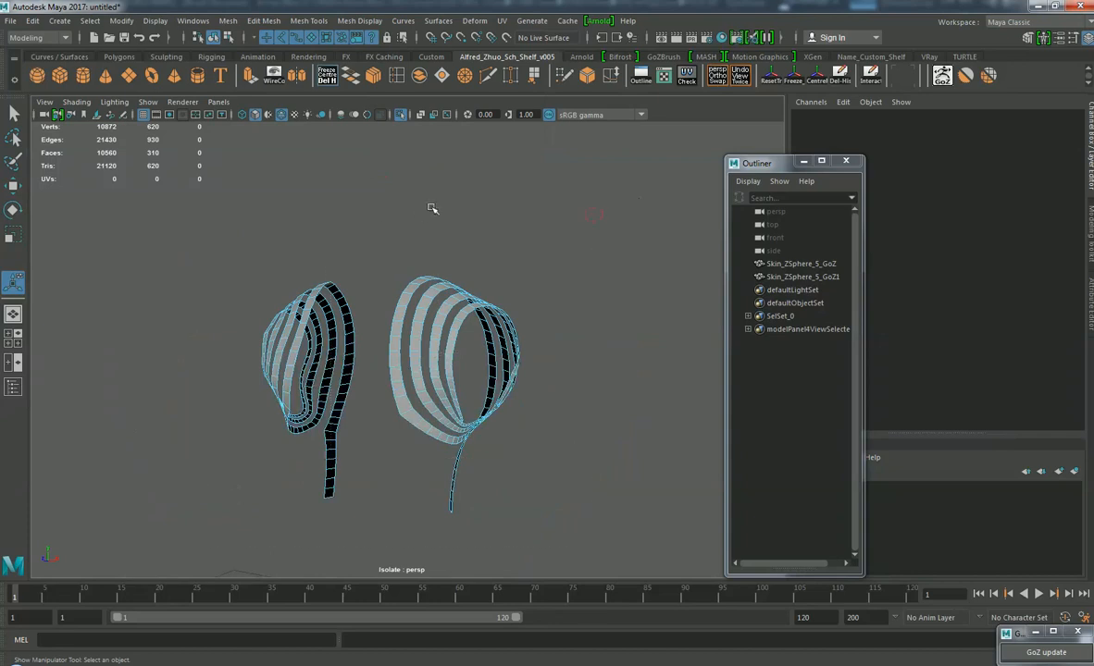
scroll(465, 201, up, 2)
drag(581, 233, 290, 501)
key(w)
right_drag(452, 297, 452, 331)
drag(559, 246, 208, 563)
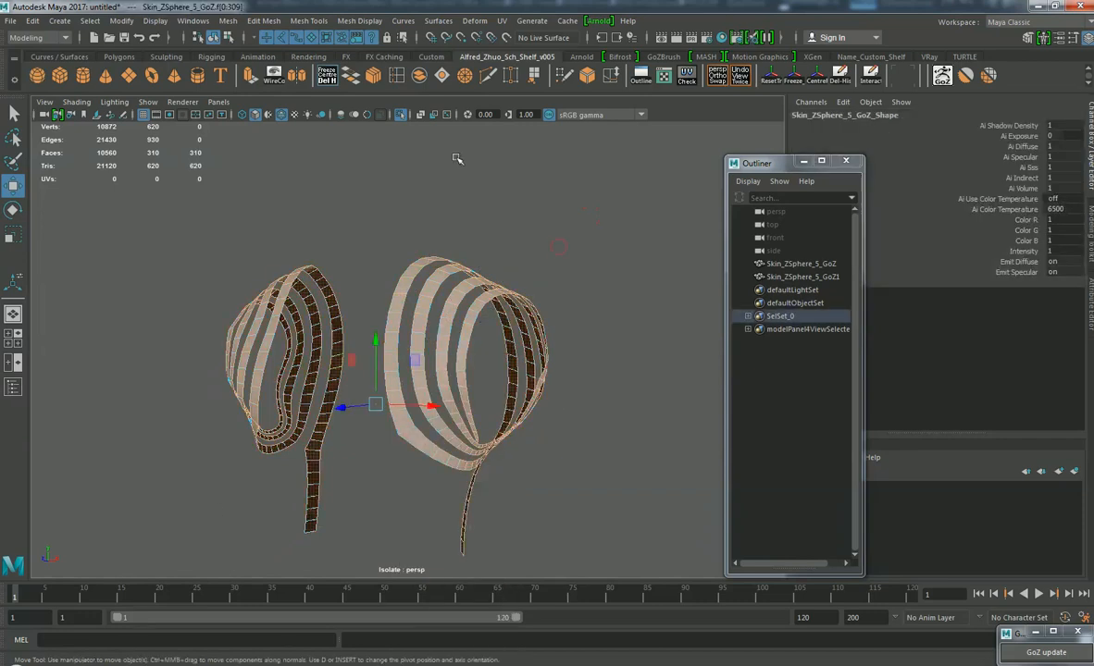
Step: Extrude all the strip faces again and inspect the result up close
click(305, 20)
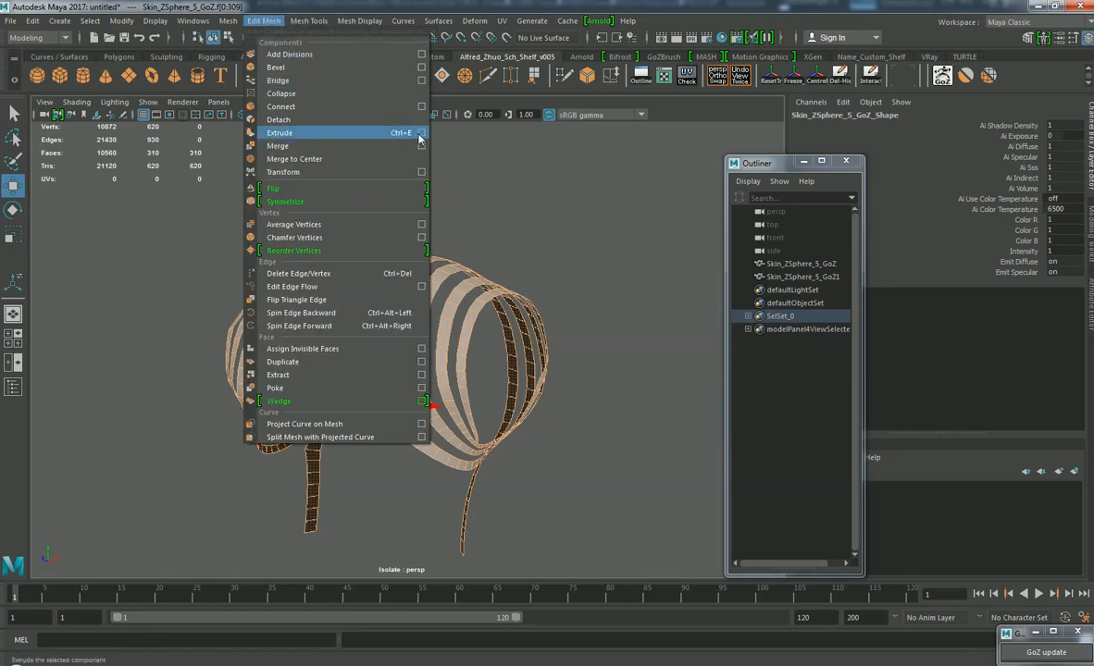
click(370, 134)
scroll(544, 243, down, 3)
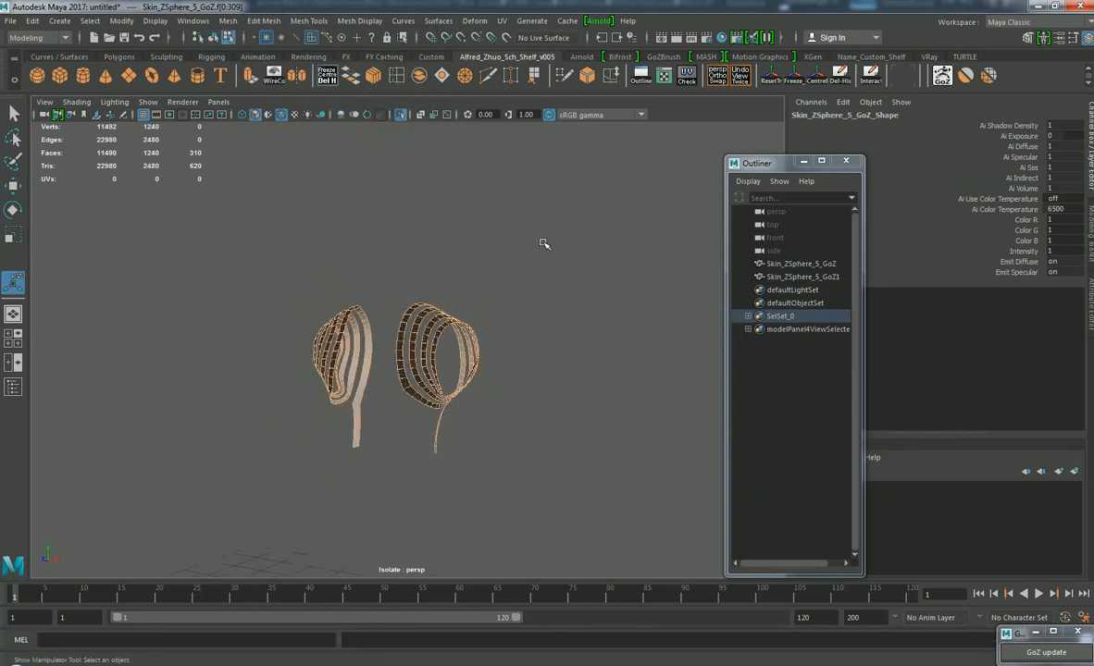
drag(752, 168, 728, 186)
scroll(449, 247, up, 3)
scroll(450, 247, down, 3)
Step: Undo the repeated extrusion of the strip faces
key(ctrl+z)
key(ctrl+z)
key(ctrl+z)
key(ctrl+z)
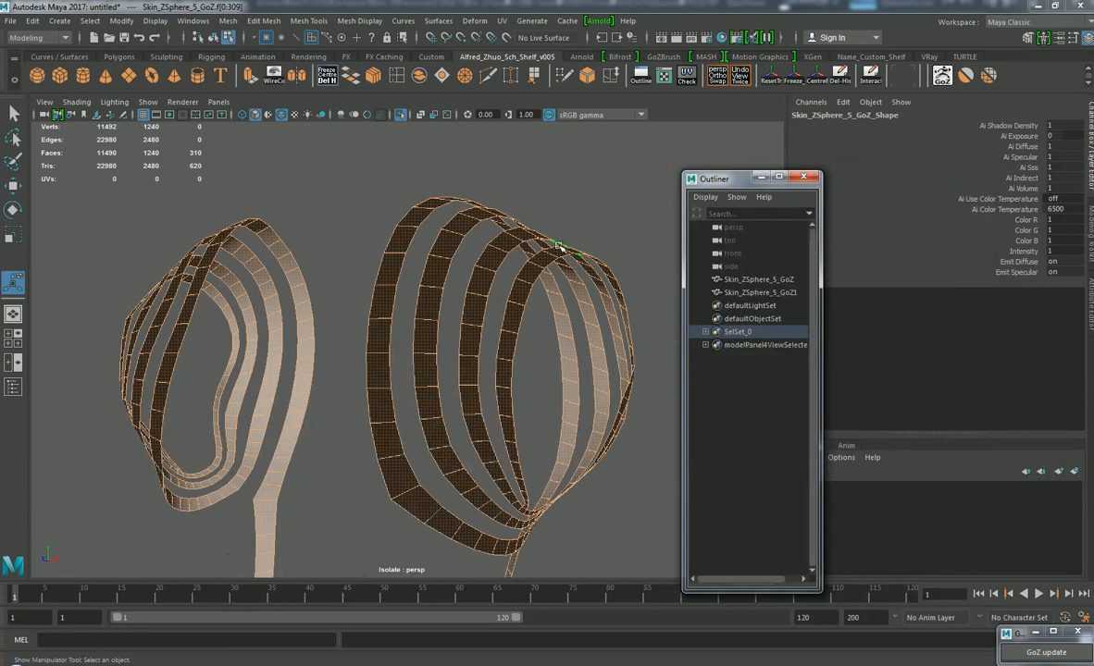
key(ctrl+z)
key(ctrl+z)
key(ctrl+z)
key(ctrl+z)
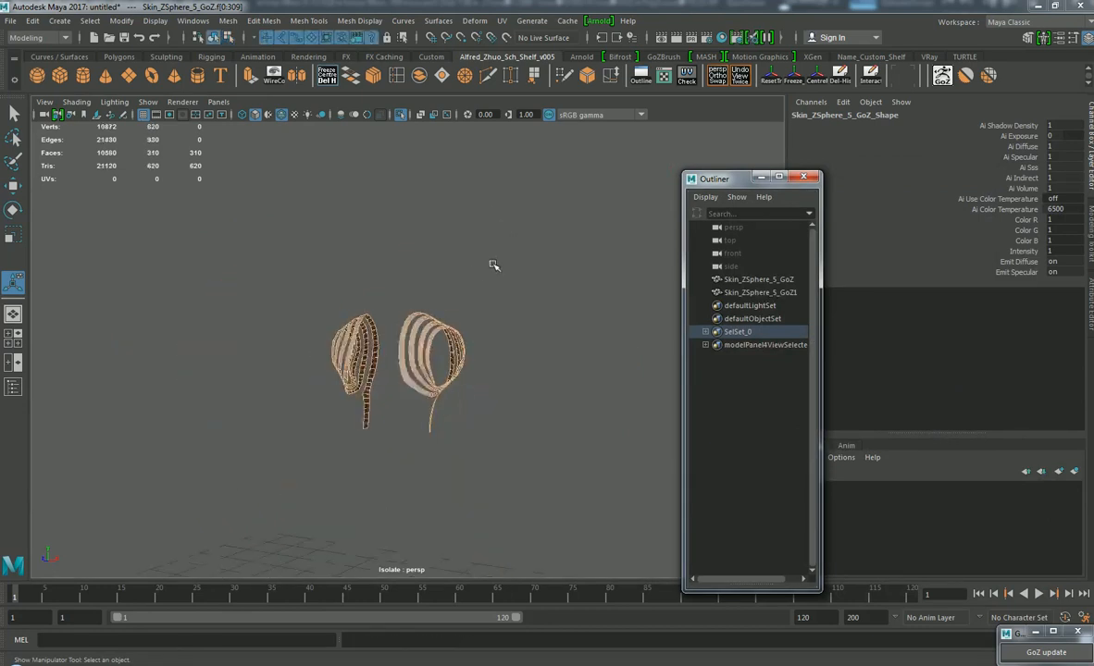
Step: Leave face selection on the strip mesh and select it as a whole object
click(308, 20)
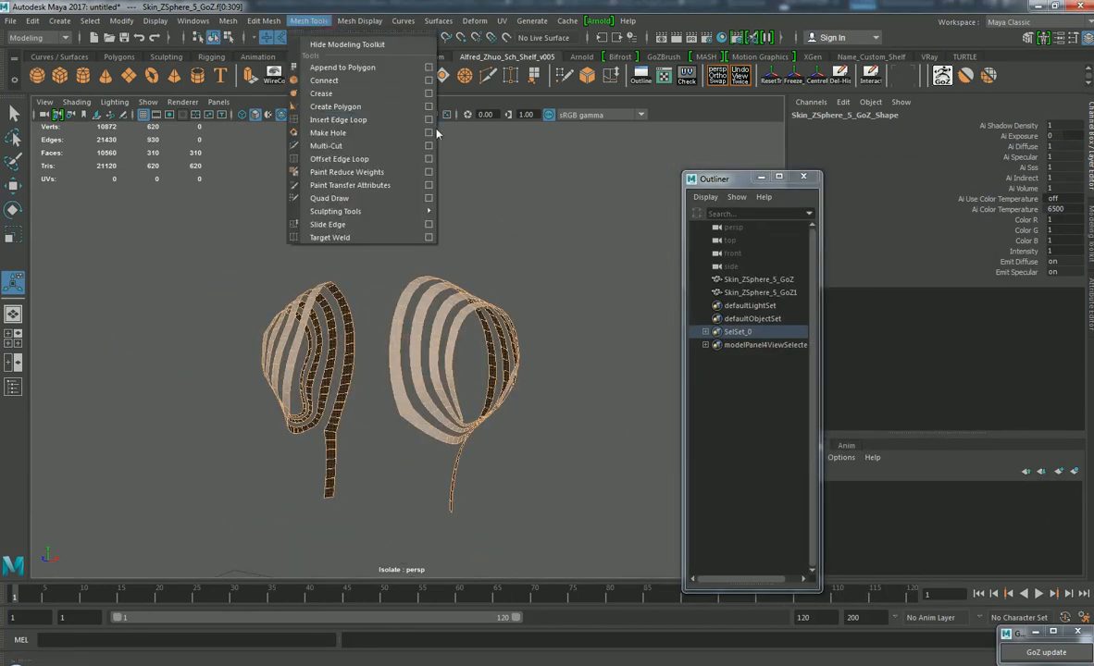
mouse_move(269, 21)
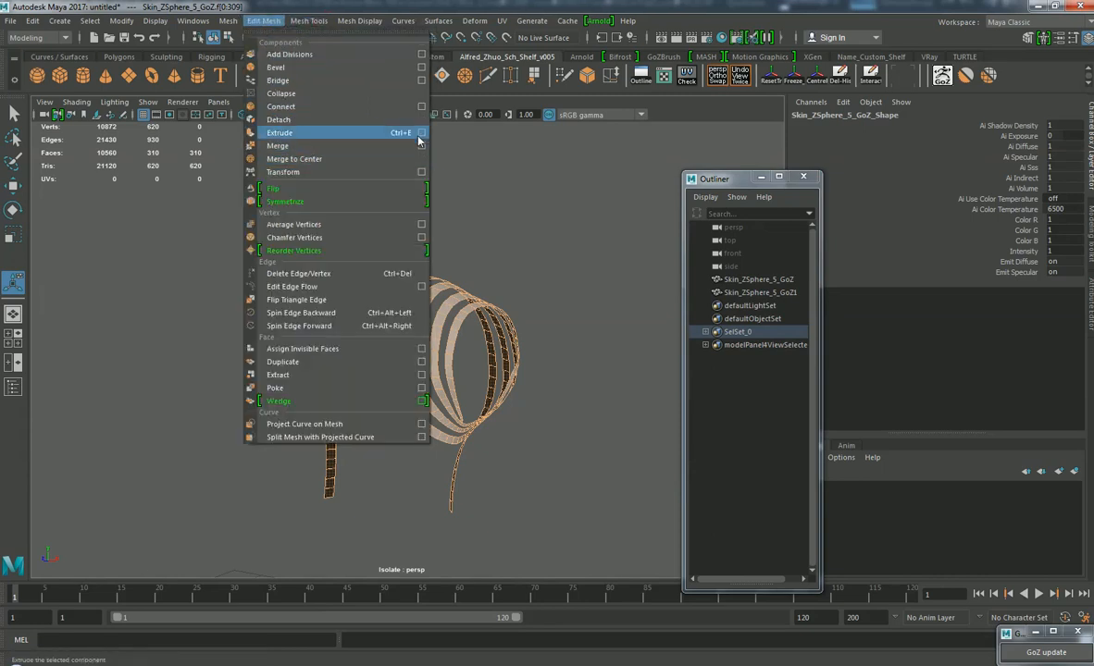
click(516, 220)
right_drag(439, 295, 497, 276)
click(498, 275)
click(454, 304)
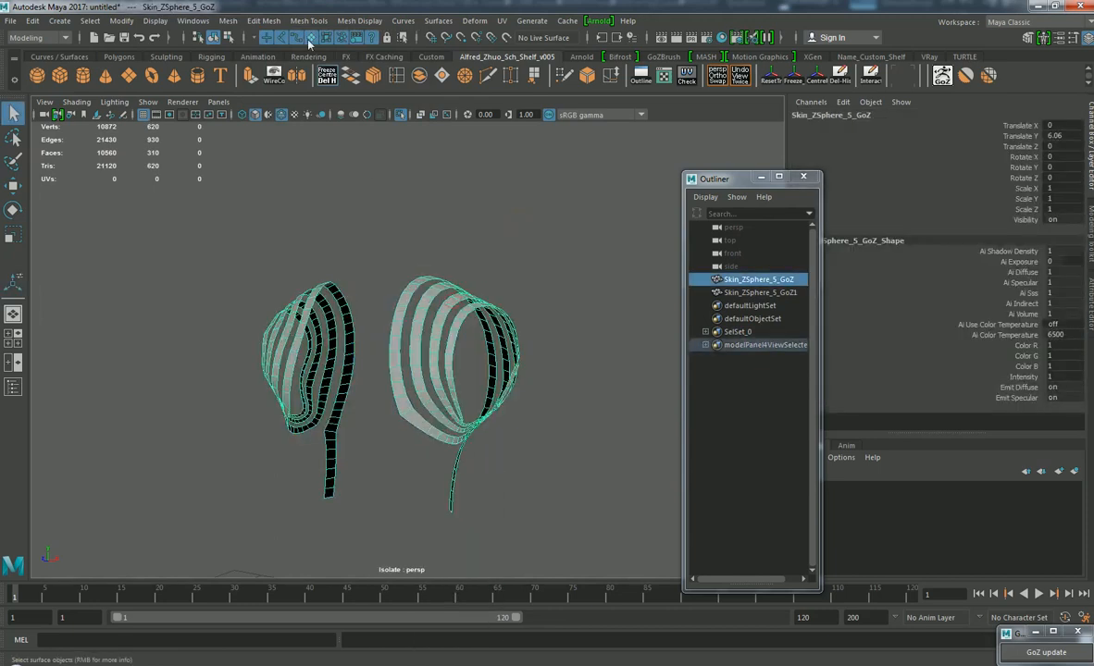
Step: Try extruding the strip mesh as a whole object, and undo the attempt
click(308, 21)
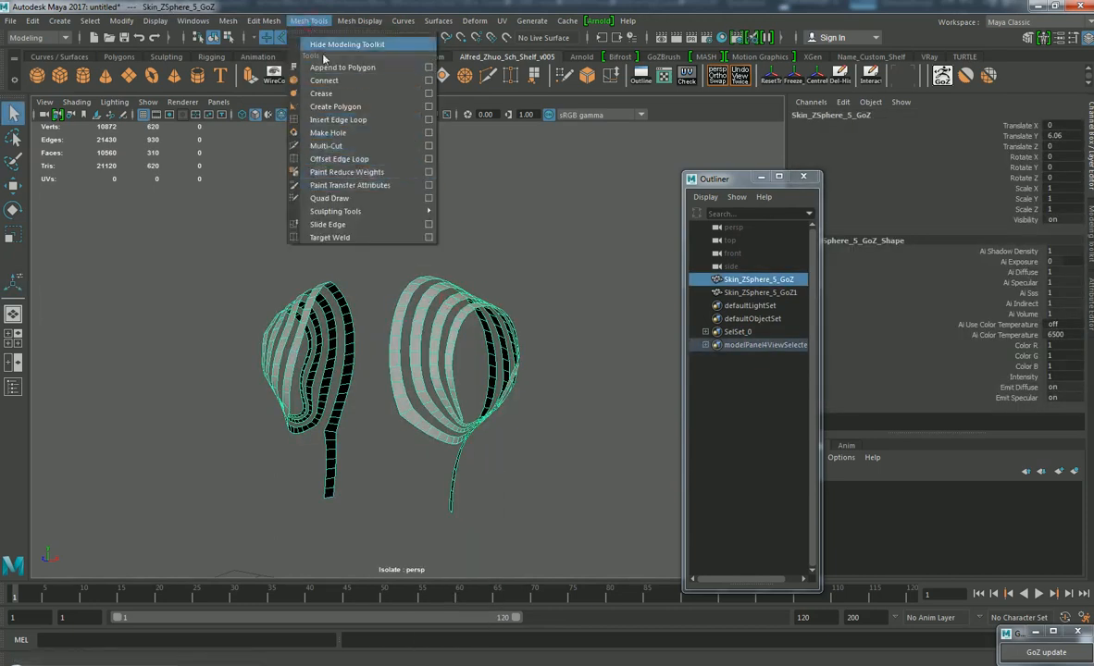
mouse_move(264, 20)
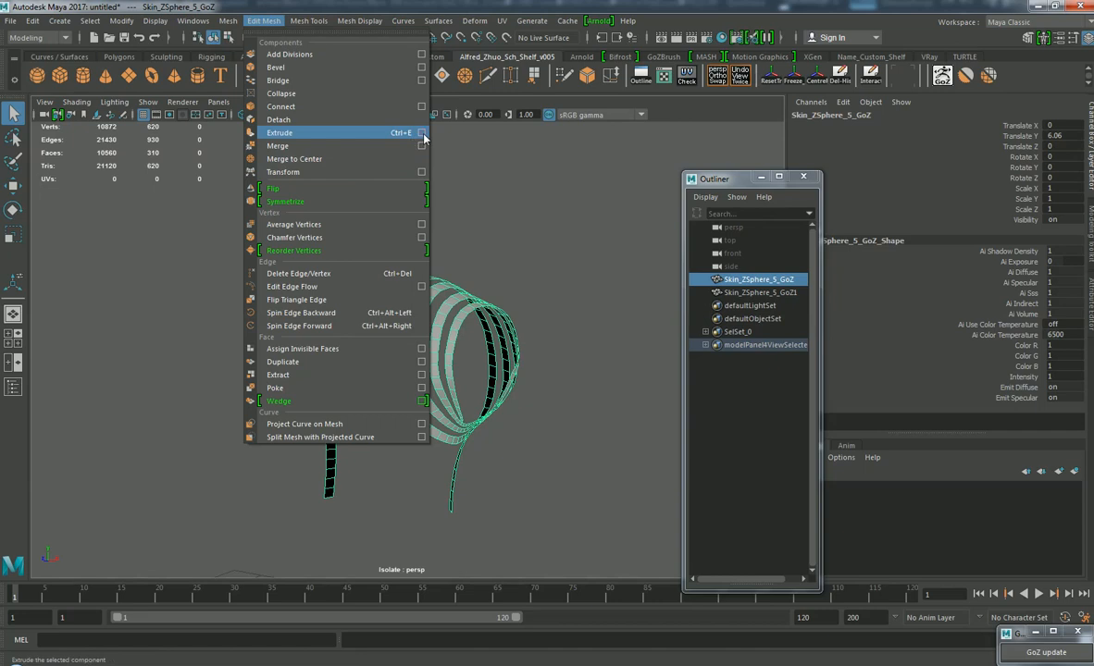
click(381, 135)
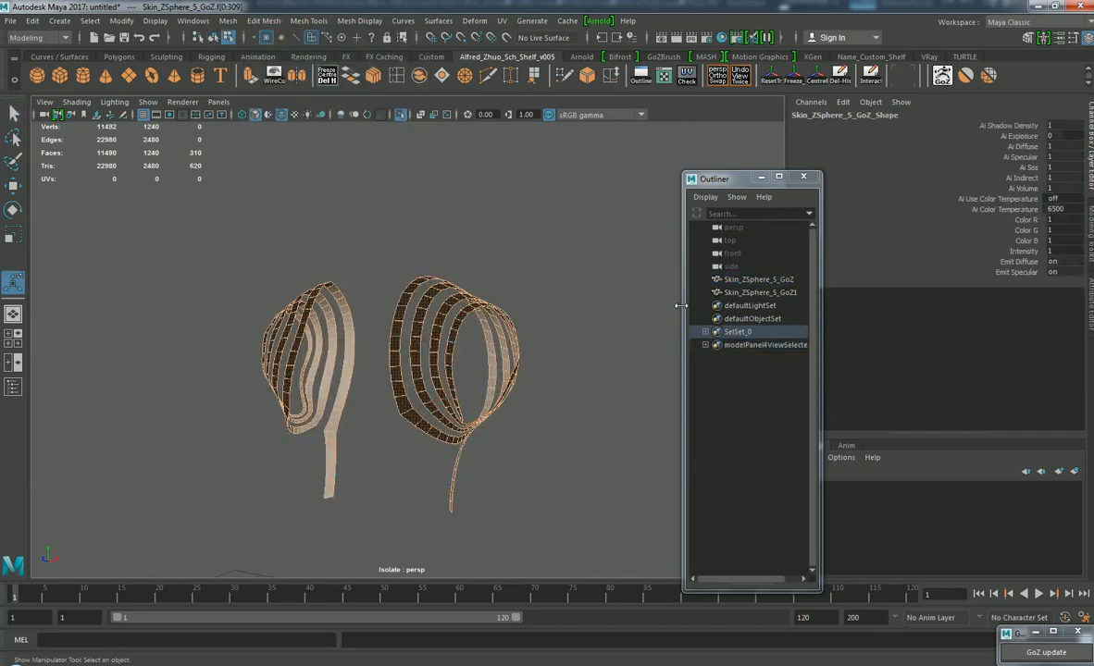
scroll(648, 305, down, 2)
scroll(615, 303, up, 3)
scroll(480, 240, up, 2)
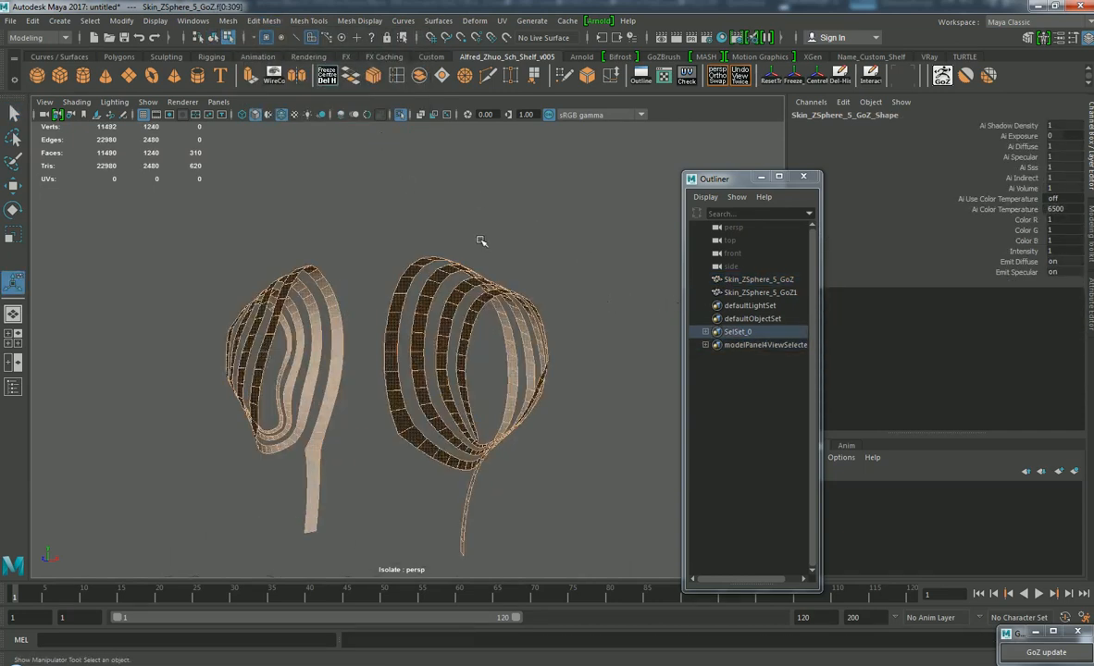
key(F8)
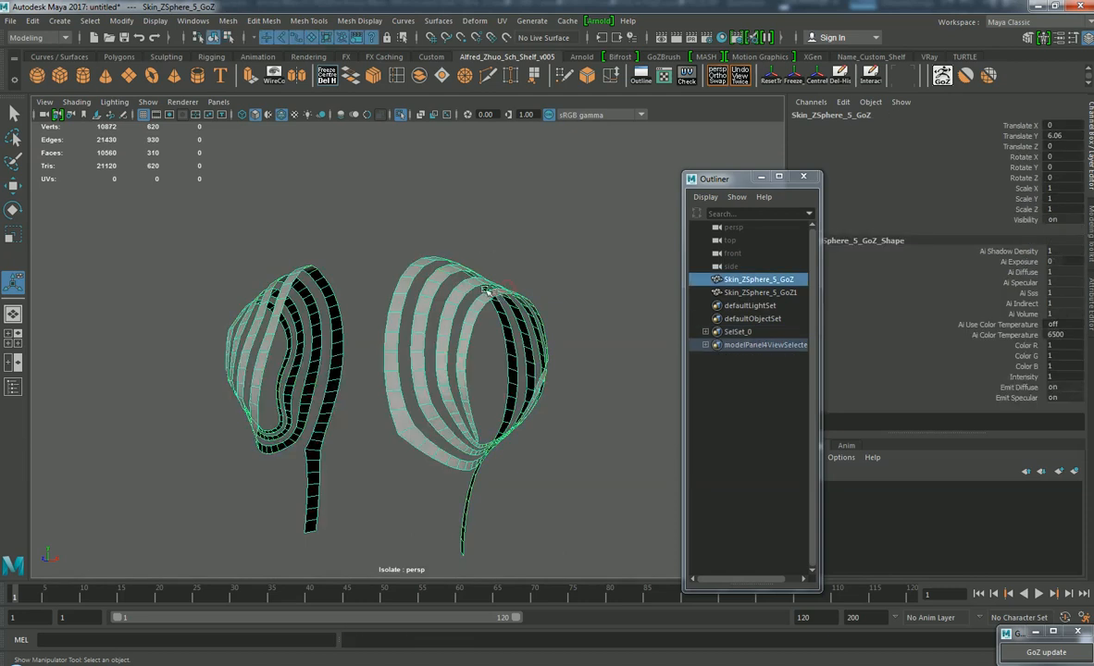
Step: Try extruding the strip mesh through the Extrude Face options with a thickness of 2.4658
click(269, 22)
click(416, 136)
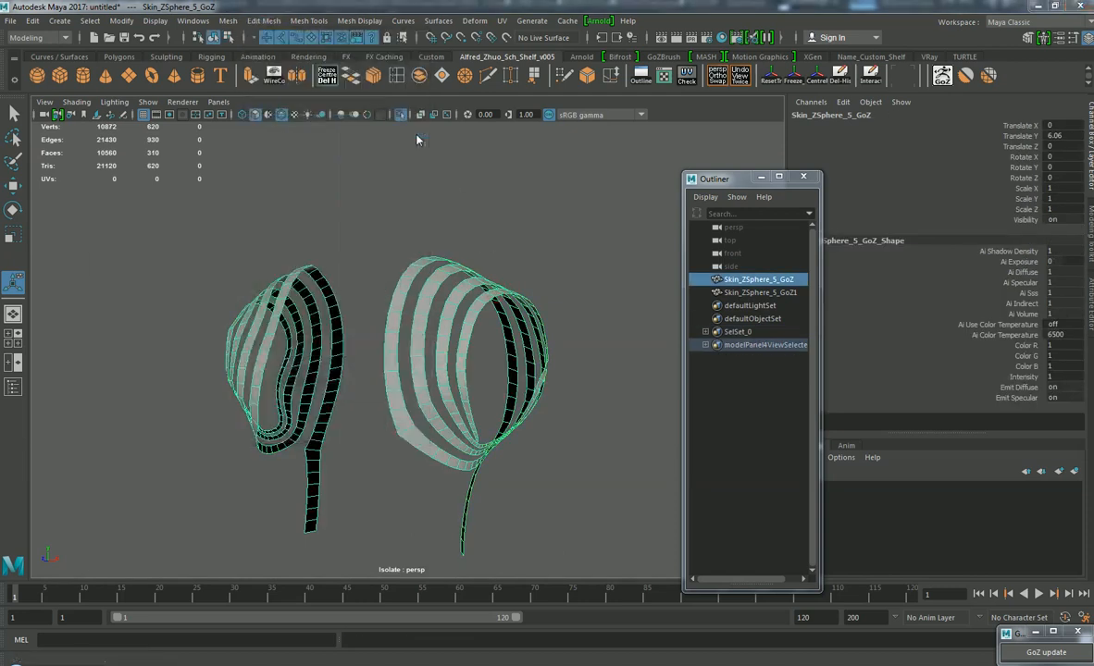
drag(313, 122, 660, 181)
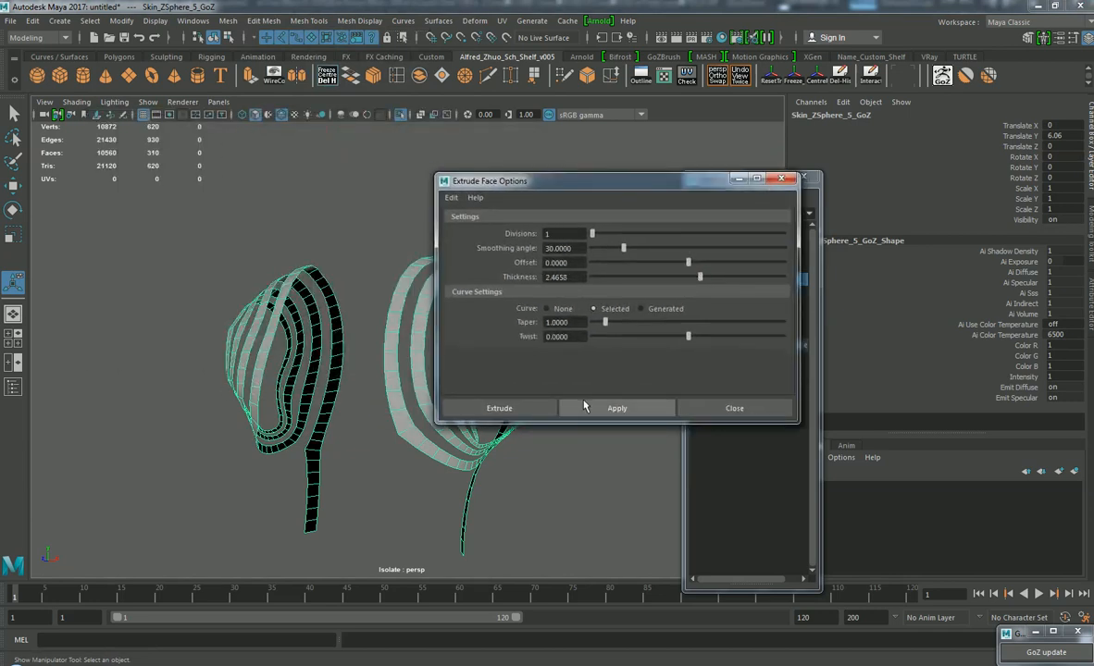
click(532, 409)
scroll(532, 361, down, 10)
scroll(495, 320, up, 10)
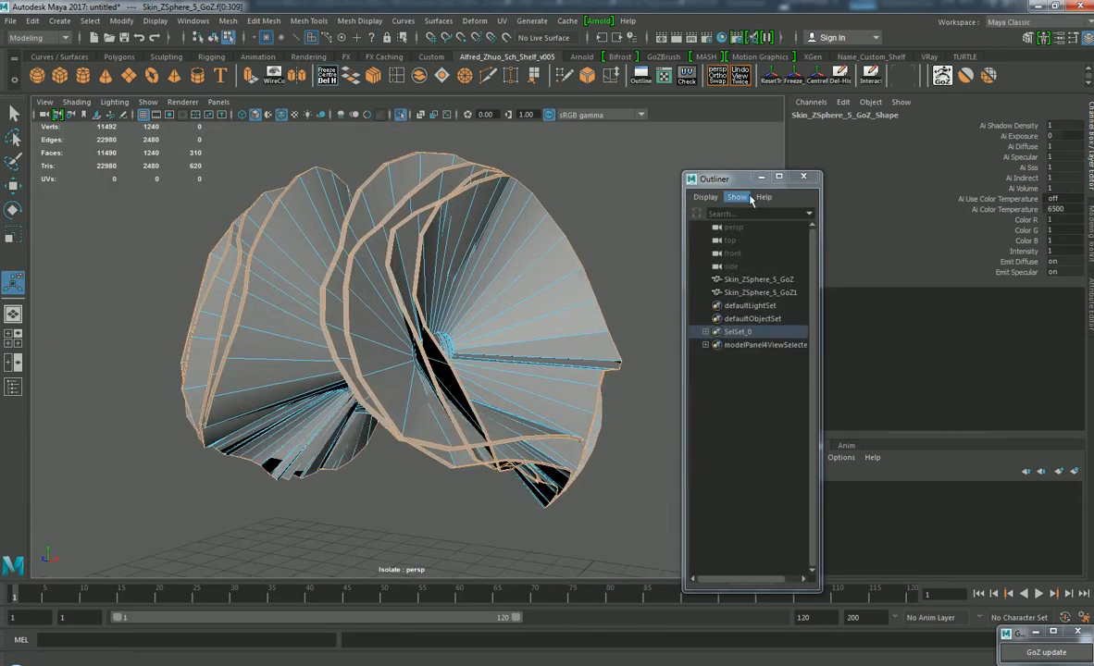
Step: Turn on construction history and undo the last extrusion of the strip mesh
drag(703, 178, 890, 186)
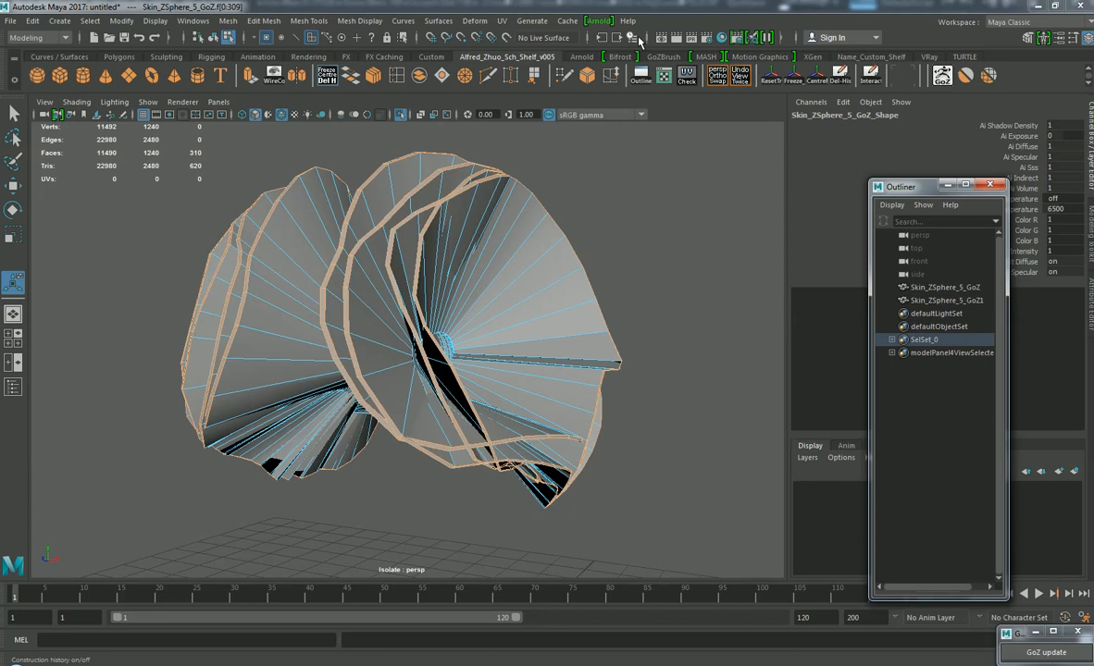
click(636, 40)
key(ctrl+z)
key(ctrl+z)
key(ctrl+z)
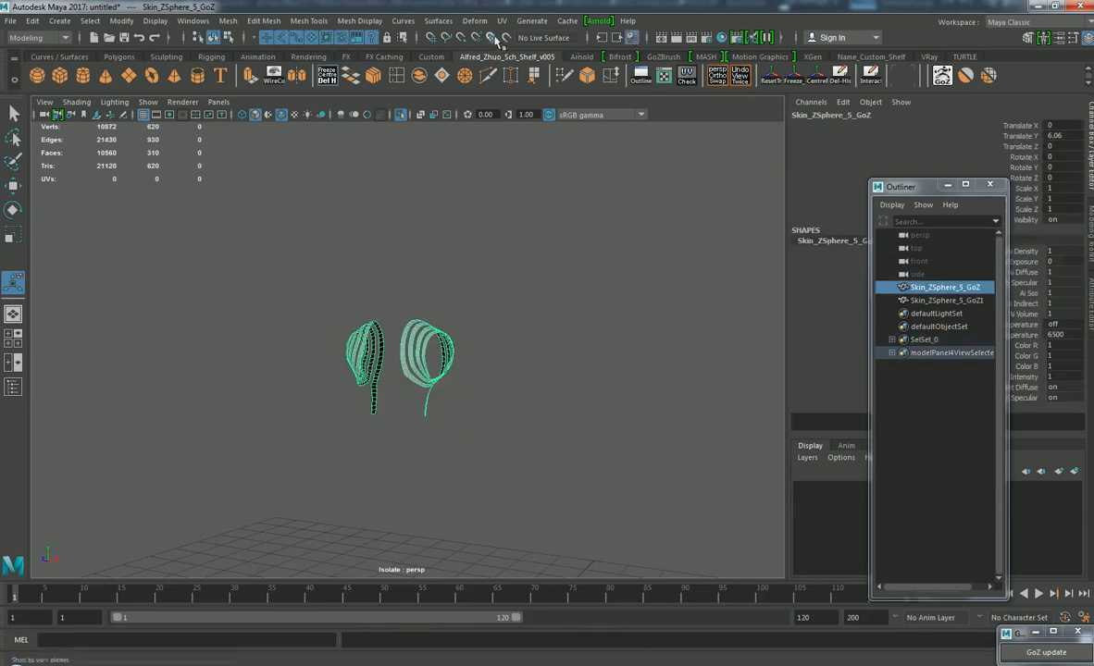
Step: Extrude the strip mesh again and set the extrusion's thickness to 0.02
click(265, 20)
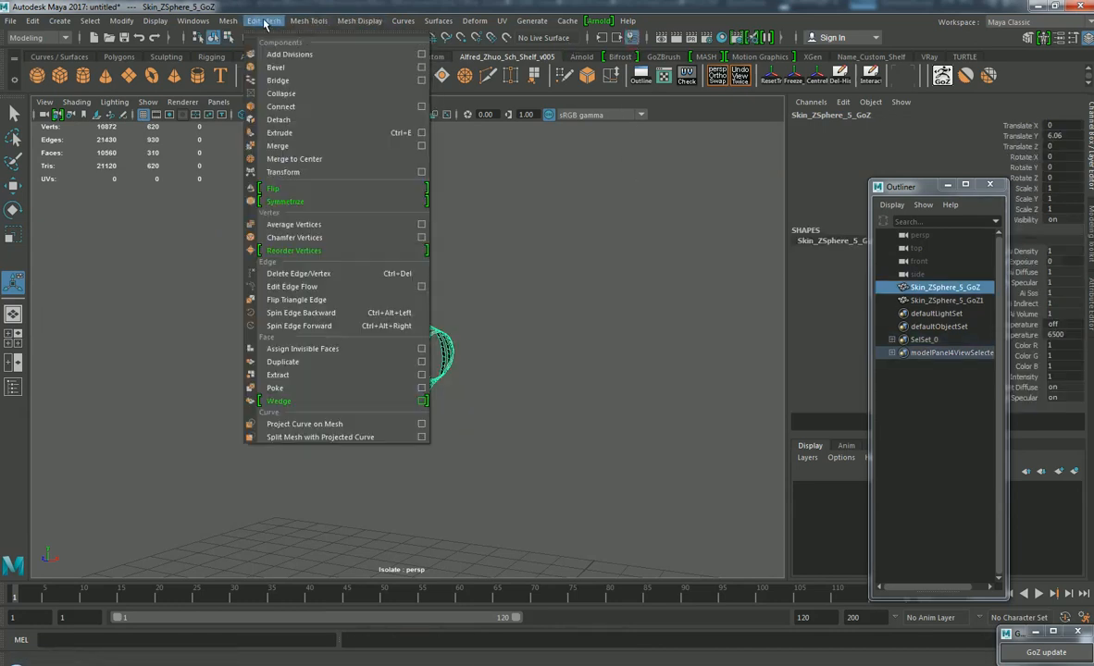
click(402, 133)
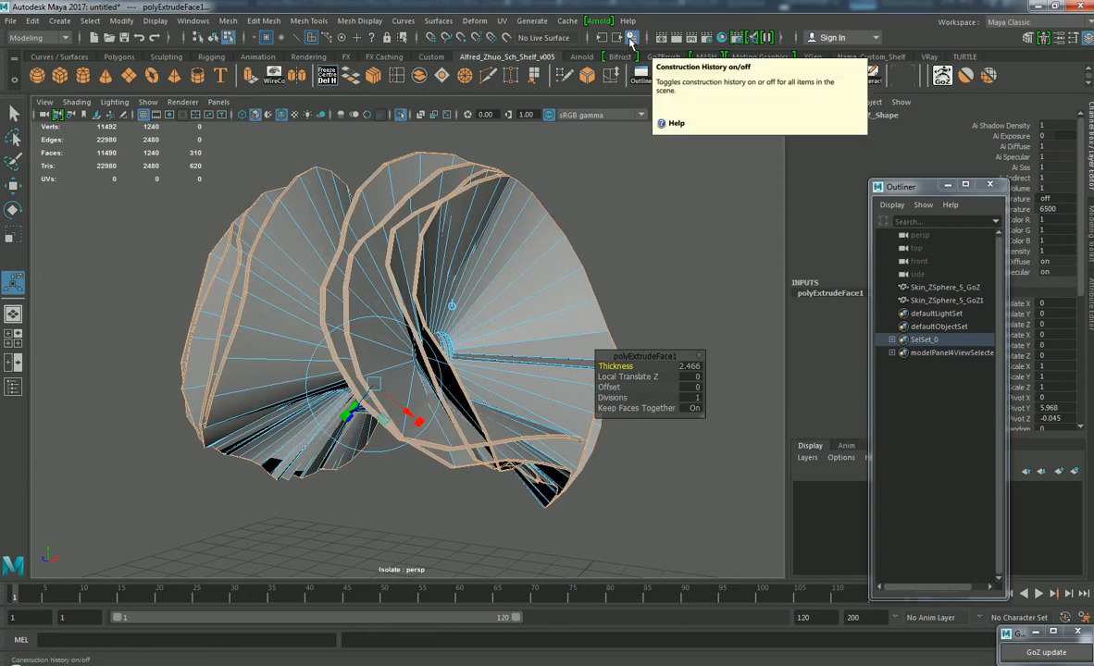
mouse_move(677, 357)
mouse_down()
mouse_move(754, 358)
mouse_move(685, 368)
mouse_up()
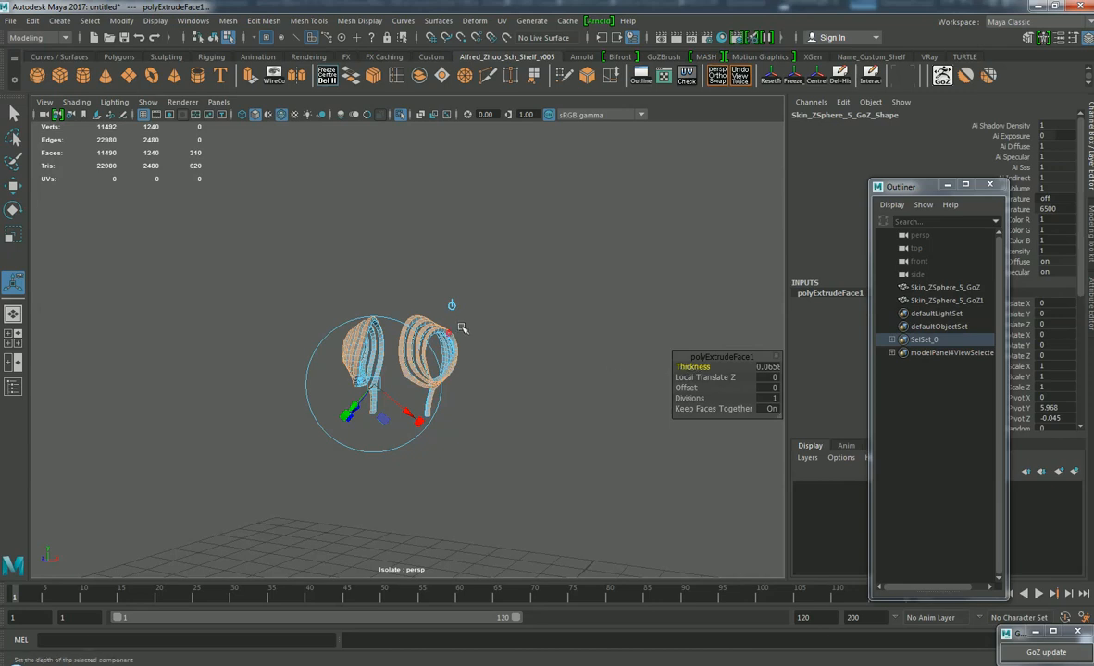
scroll(464, 323, up, 7)
alt+drag(525, 337, 679, 348)
scroll(496, 329, down, 3)
click(772, 369)
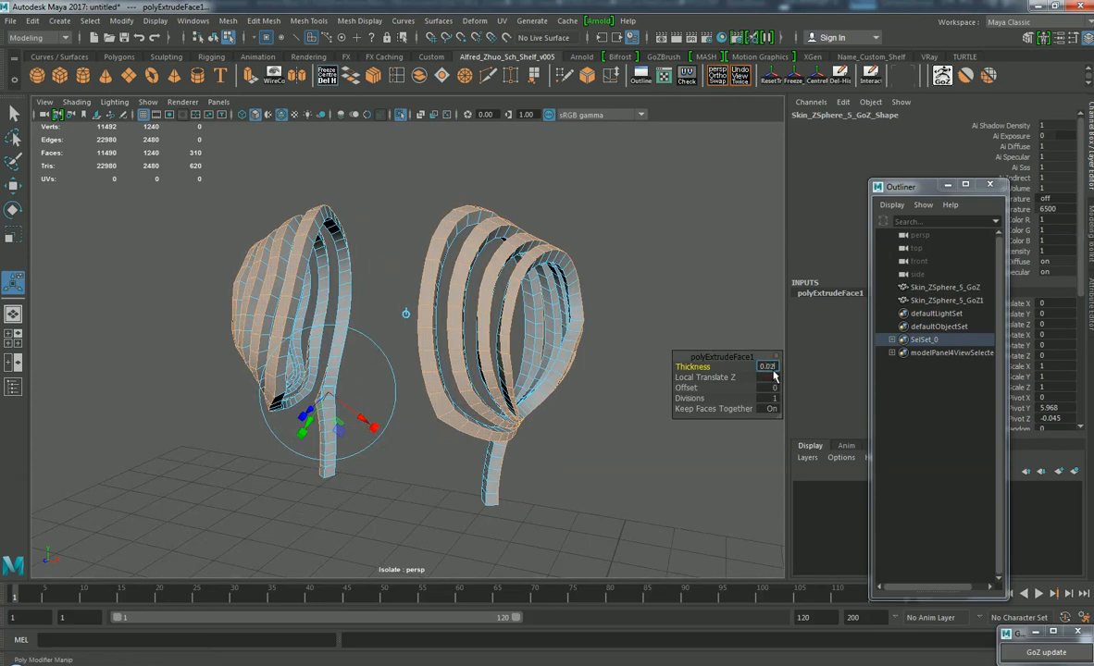
key(Return)
Step: Return the thickened strip mesh to object mode and leave isolation so the whole body is shown
scroll(590, 285, up, 4)
alt+drag(602, 271, 568, 267)
key(w)
right_click(530, 179)
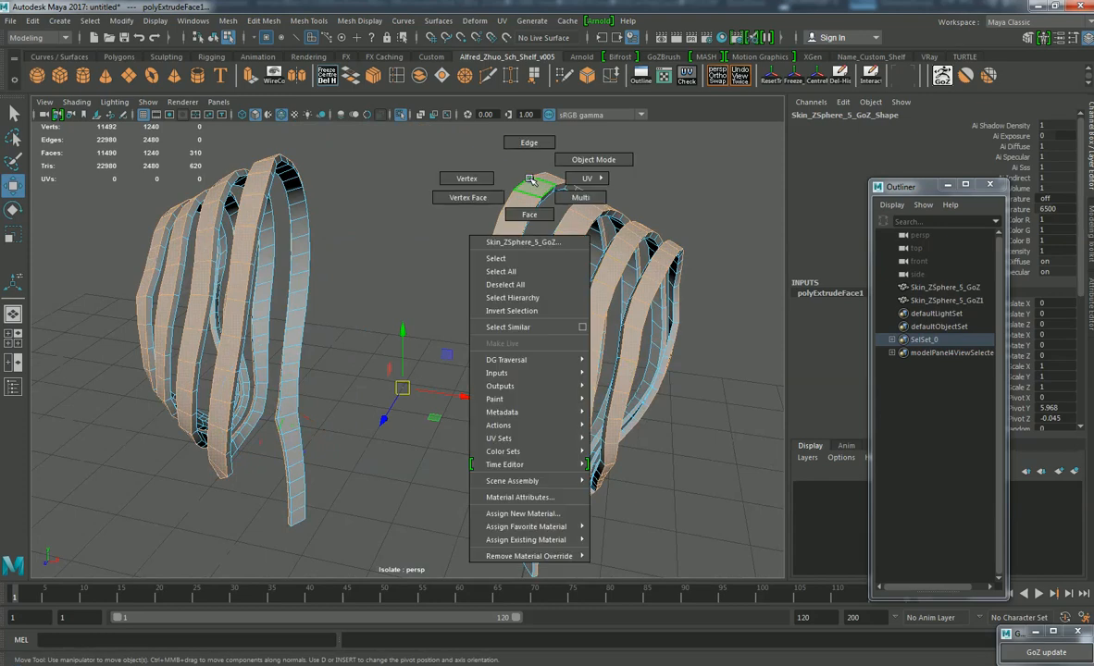
right_drag(530, 180, 597, 160)
click(653, 172)
key(ctrl+1)
Step: Turn off the wireframe overlay on shaded objects and inspect the thickened shoulder strips on the body from several sides
scroll(648, 184, down, 5)
alt+drag(602, 234, 507, 245)
scroll(478, 261, up, 6)
scroll(495, 255, down, 3)
click(527, 242)
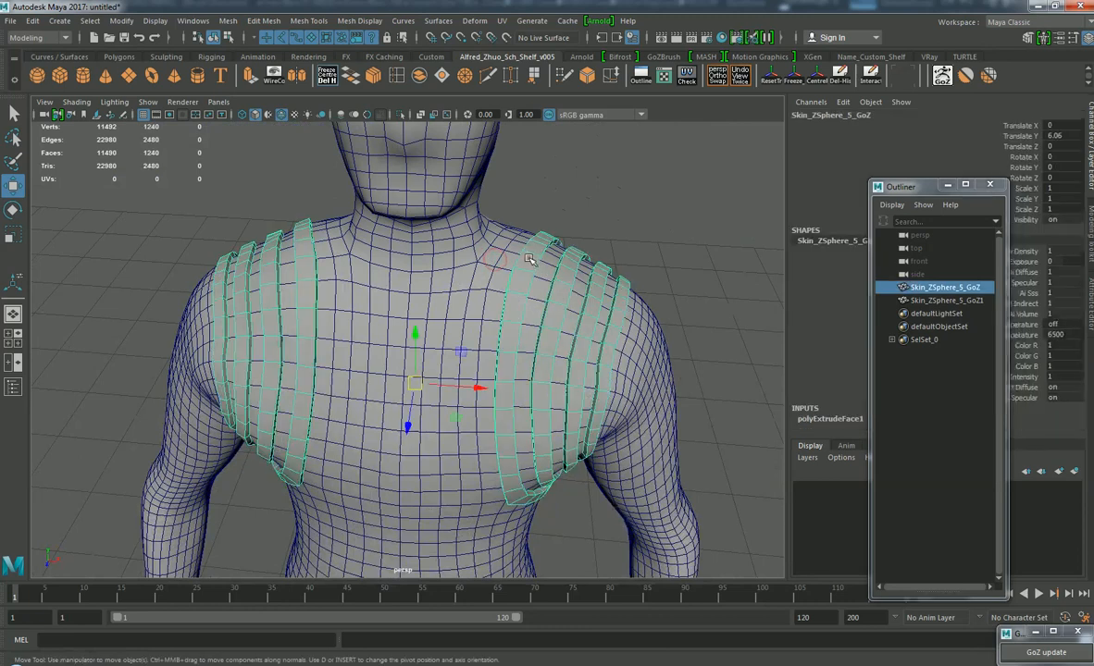
click(284, 117)
scroll(561, 225, down, 5)
click(566, 225)
scroll(566, 225, up, 6)
alt+drag(567, 225, 635, 227)
scroll(654, 271, down, 5)
alt+drag(654, 272, 464, 242)
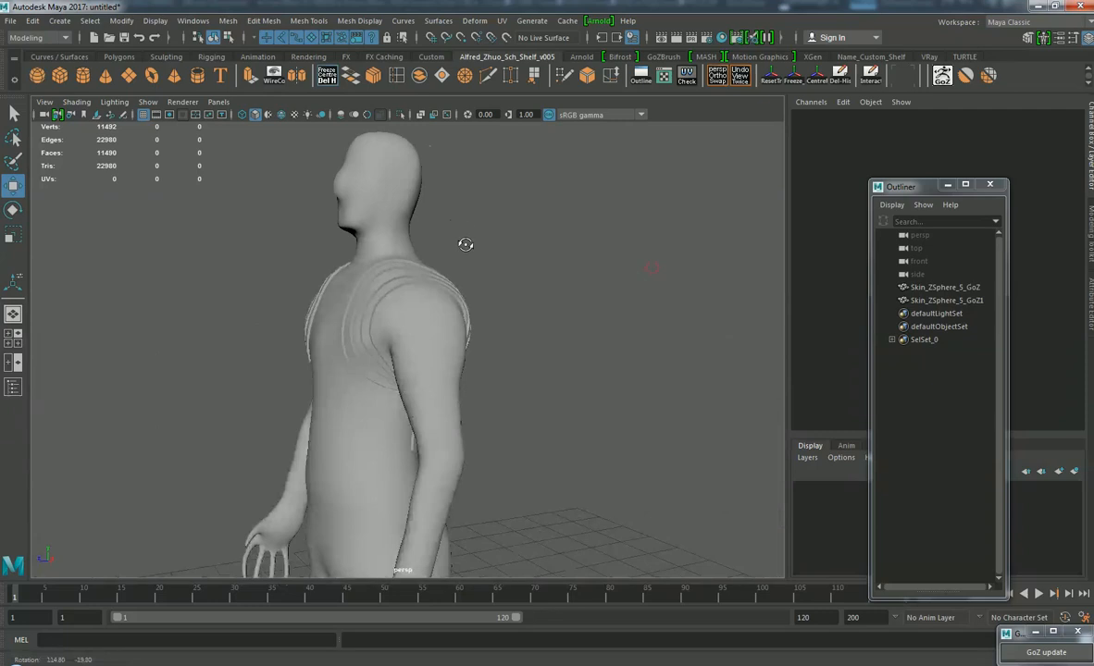
scroll(398, 229, up, 5)
alt+drag(398, 242, 376, 266)
Step: Select the body mesh and switch it to face selection at the head
click(377, 271)
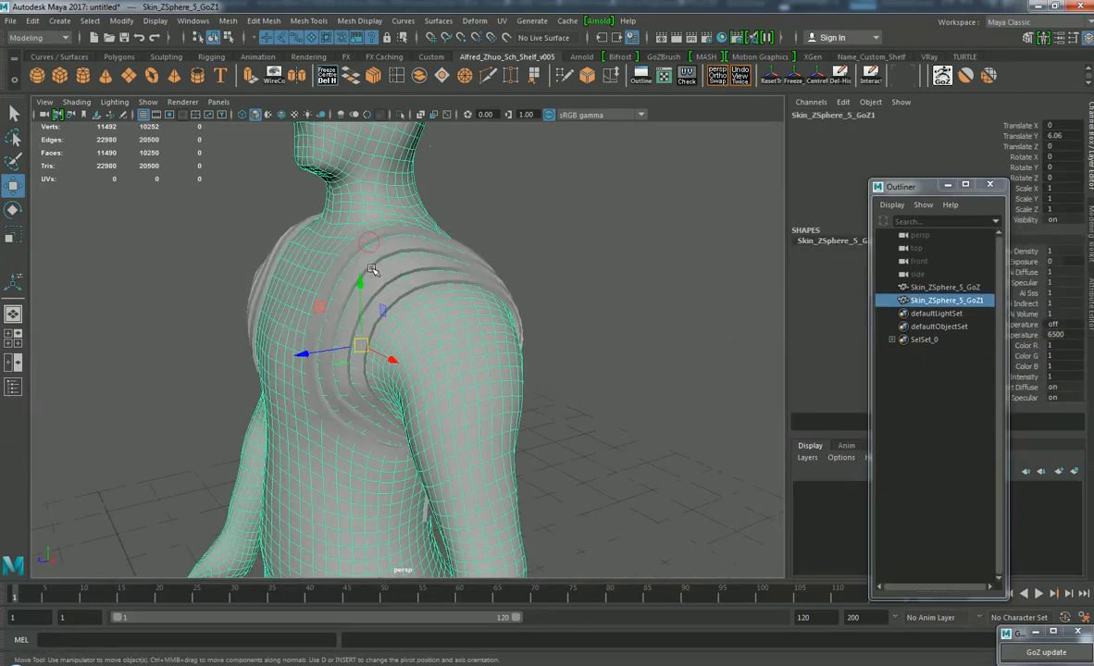
scroll(376, 270, down, 2)
alt+middle_drag(382, 255, 414, 380)
scroll(452, 238, up, 2)
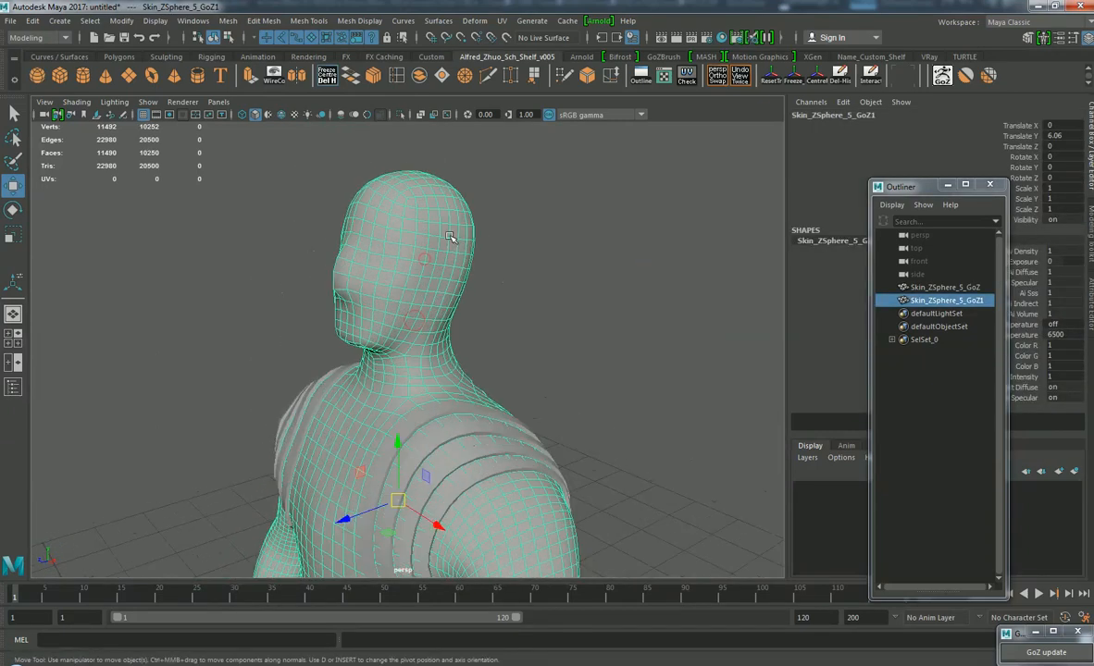
alt+middle_drag(444, 243, 452, 348)
scroll(442, 339, up, 5)
alt+drag(443, 339, 454, 317)
right_drag(455, 317, 454, 332)
Step: Try selecting a horizontal face loop from neighbouring faces on the side of the head
click(280, 279)
shift+click(268, 324)
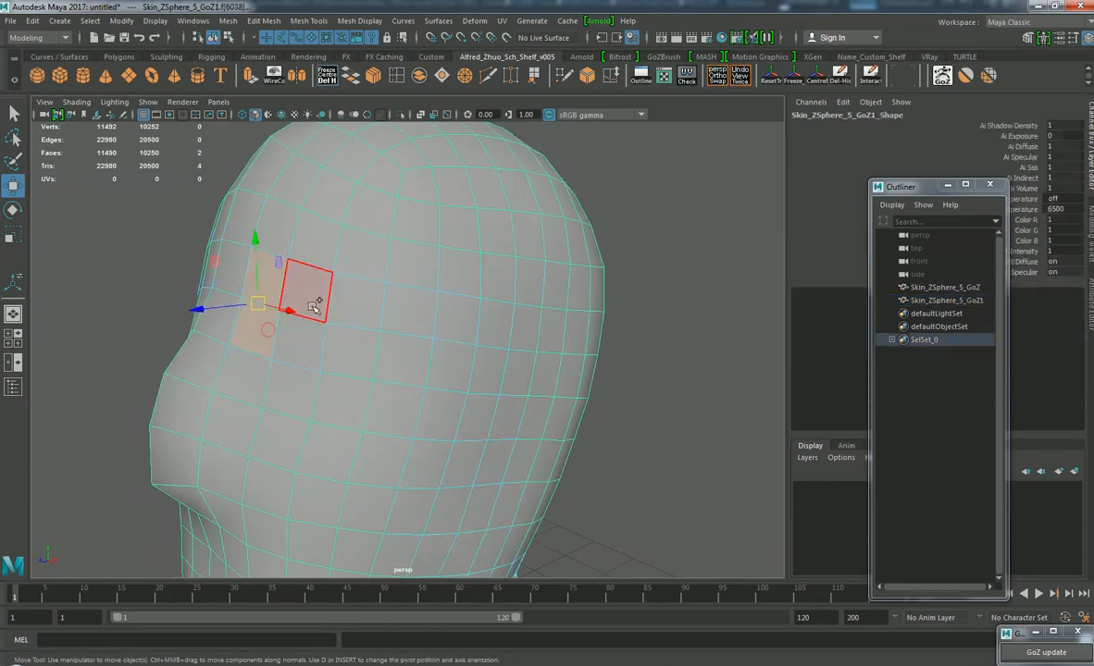
shift+double_click(312, 304)
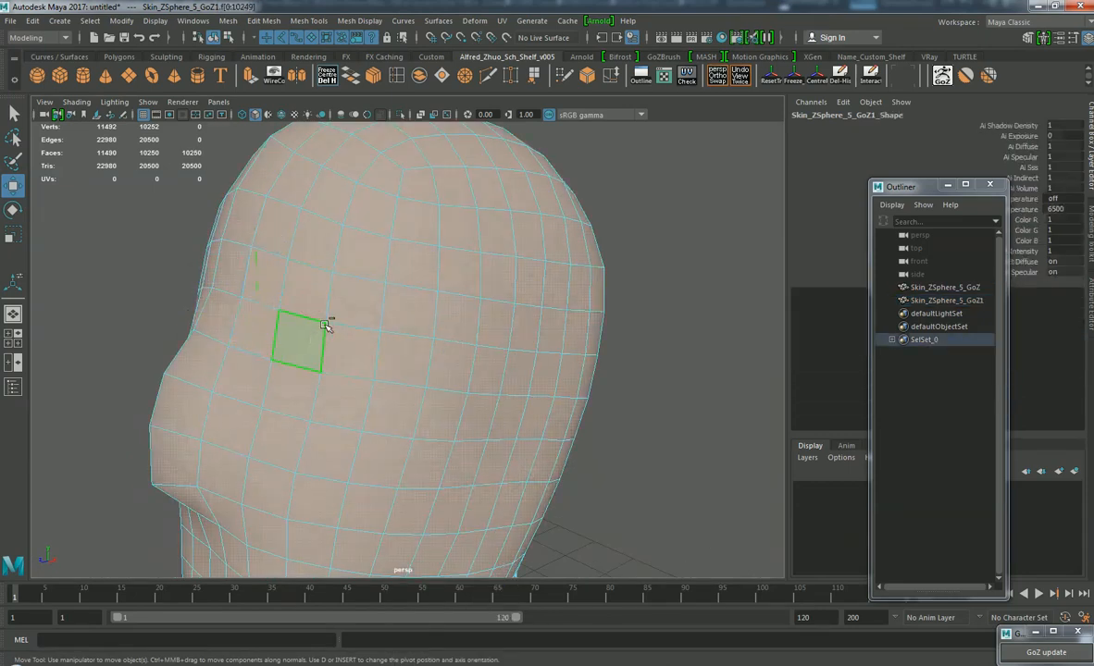
key(ctrl+z)
shift+double_click(344, 314)
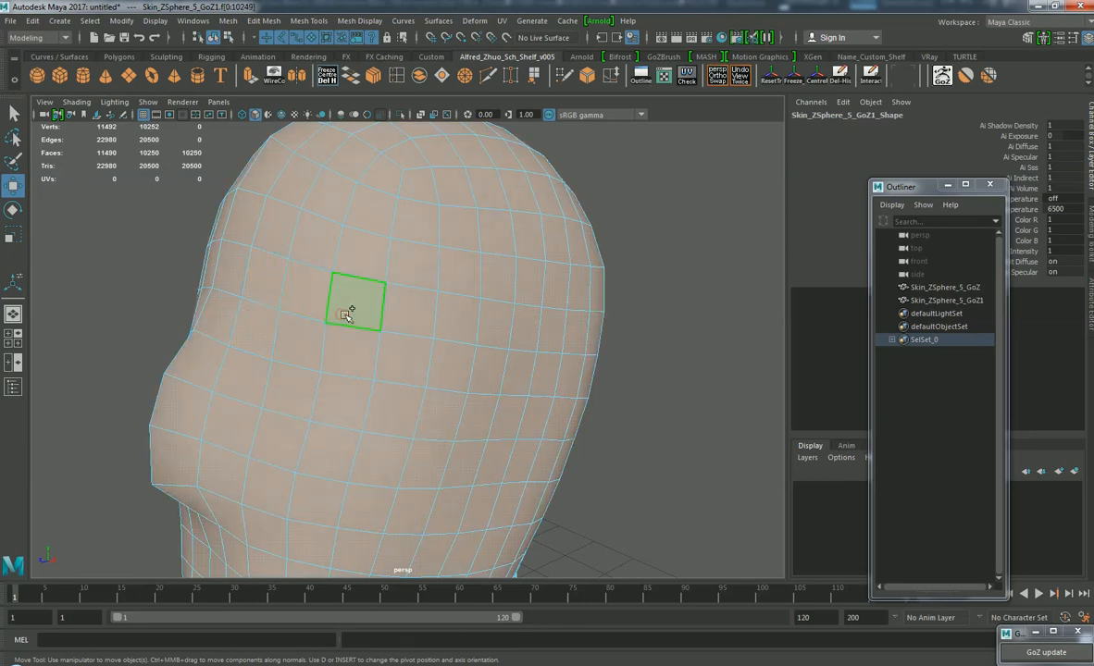
key(ctrl+z)
scroll(320, 305, down, 5)
alt+drag(320, 305, 392, 306)
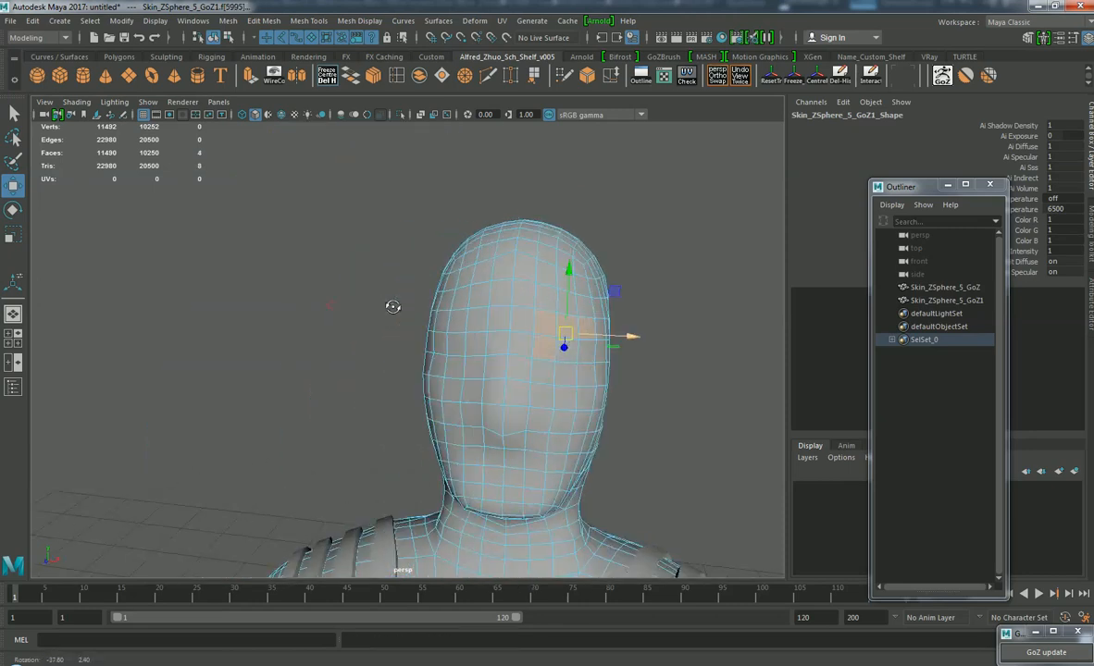
Step: Select three adjacent horizontal face loops around the head at forehead level
double_click(531, 319)
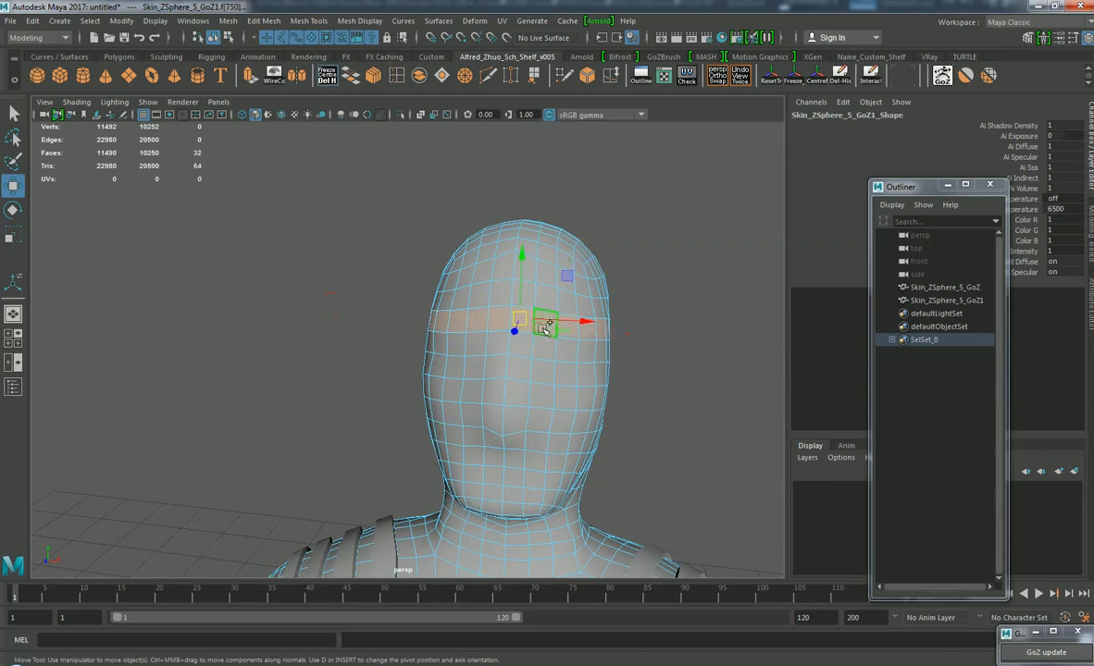
alt+middle_drag(560, 335, 496, 341)
scroll(498, 340, up, 3)
shift+click(451, 345)
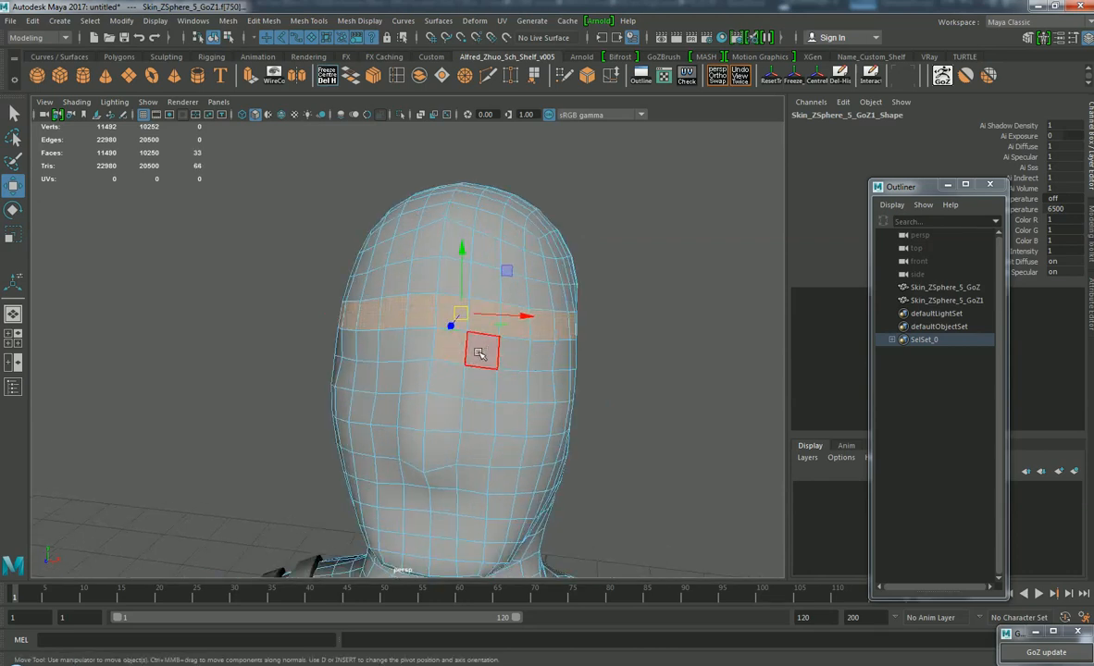
shift+double_click(481, 351)
alt+drag(534, 337, 438, 333)
shift+click(390, 261)
shift+double_click(429, 264)
scroll(565, 285, down, 5)
alt+drag(566, 285, 532, 289)
scroll(517, 289, up, 4)
alt+middle_drag(517, 289, 541, 282)
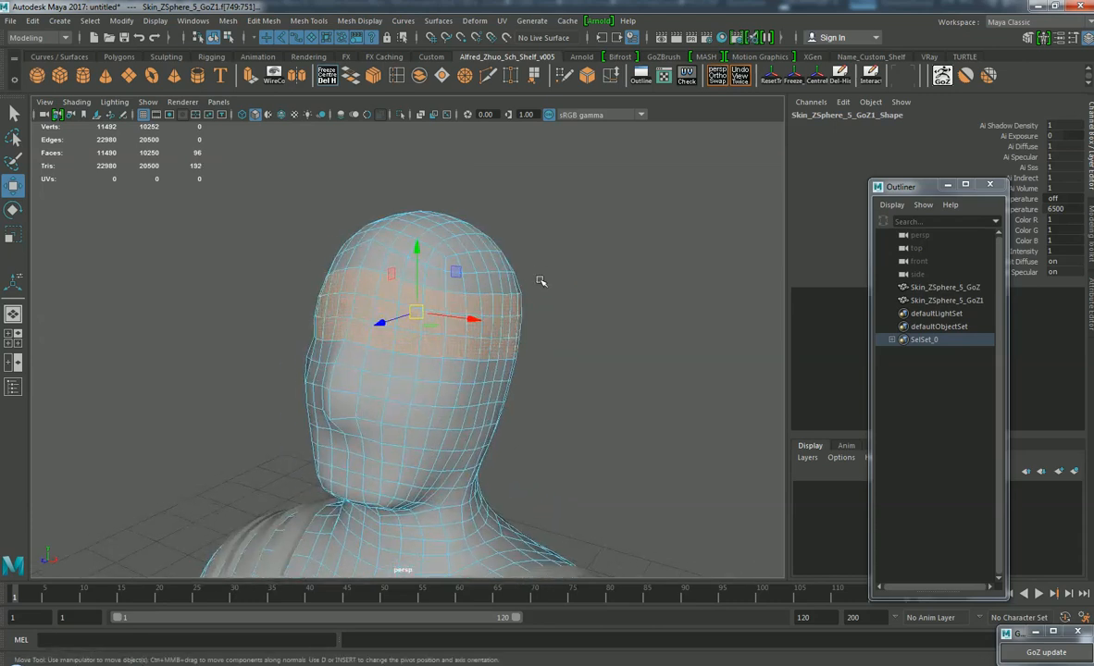
Step: Duplicate the body mesh and delete every face outside the forehead band from the original, returning it to object mode
key(ctrl+d)
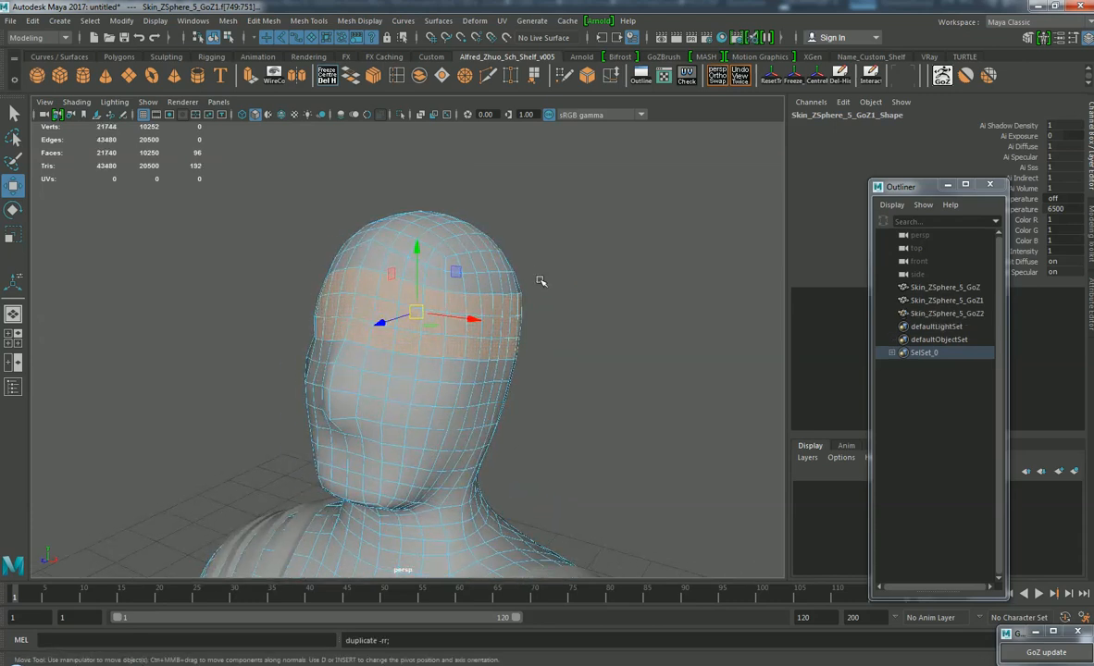
key(ctrl+shift+i)
key(Delete)
right_drag(507, 298, 611, 242)
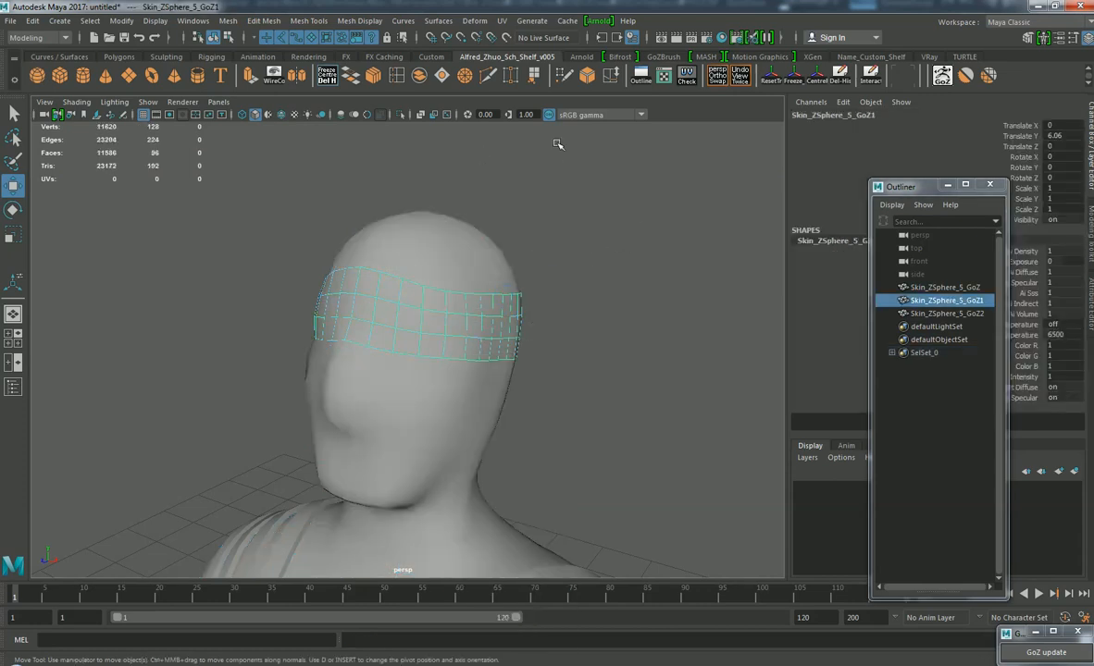
Step: Extrude the headband mesh and reduce its thickness to a thin layer over the head
click(263, 21)
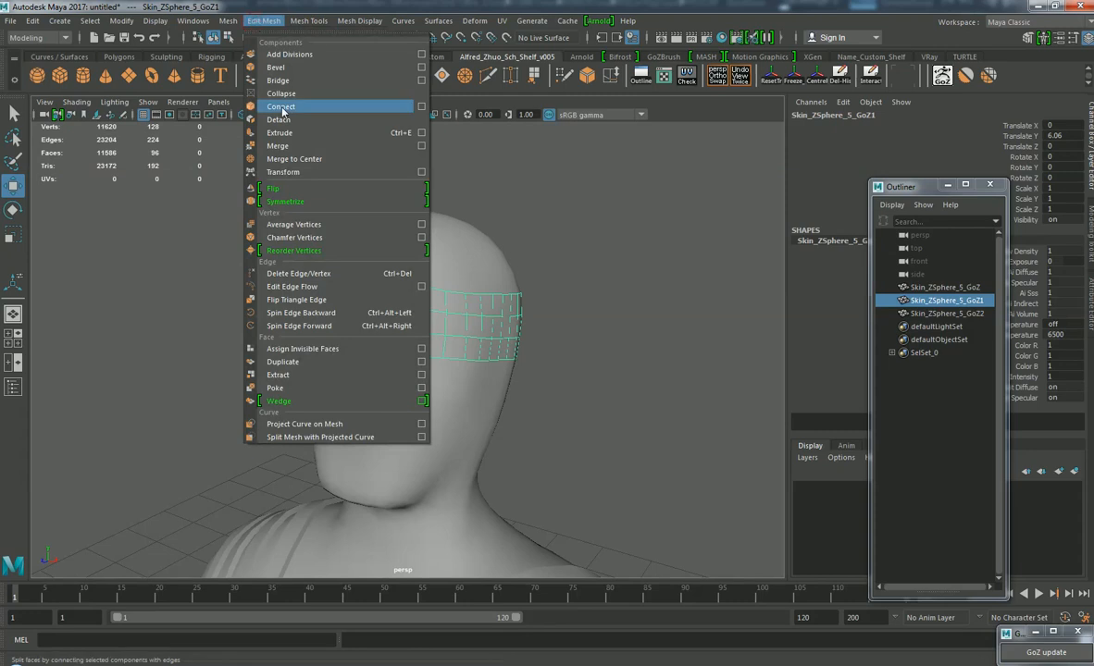
click(279, 133)
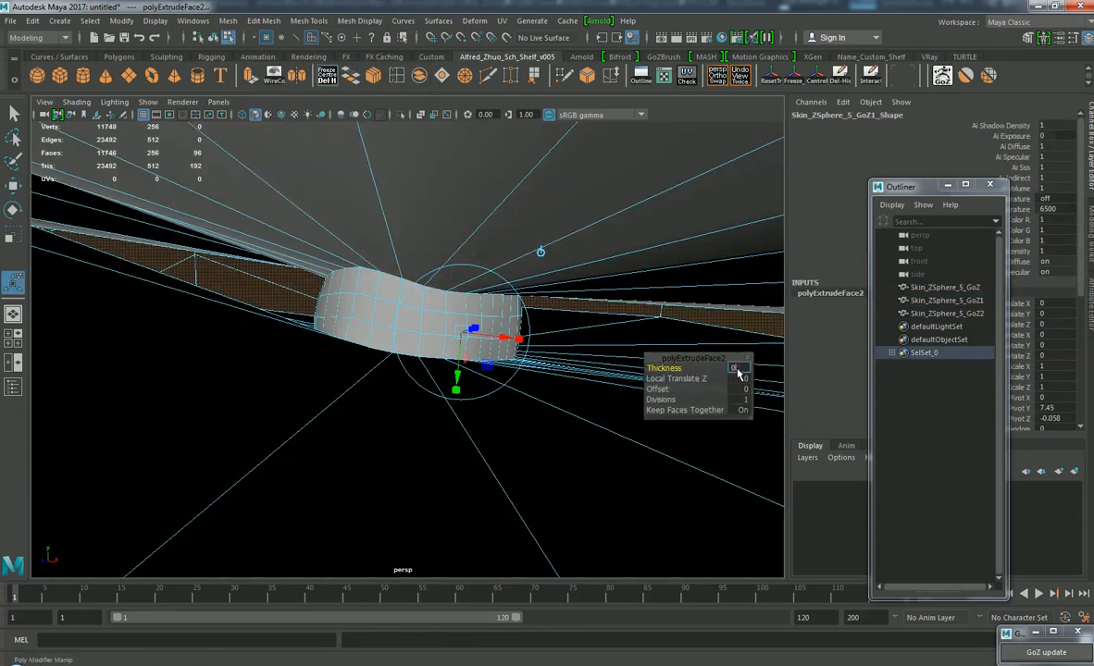
key(Return)
scroll(580, 304, down, 2)
scroll(577, 304, up, 2)
mouse_move(576, 305)
alt+mouse_down()
mouse_move(534, 346)
mouse_move(564, 307)
mouse_move(551, 368)
mouse_move(581, 283)
mouse_move(582, 322)
alt+mouse_up()
scroll(584, 313, down, 2)
Step: Leave the extrusion, clear the selection and return the body mesh to object mode
key(w)
click(585, 302)
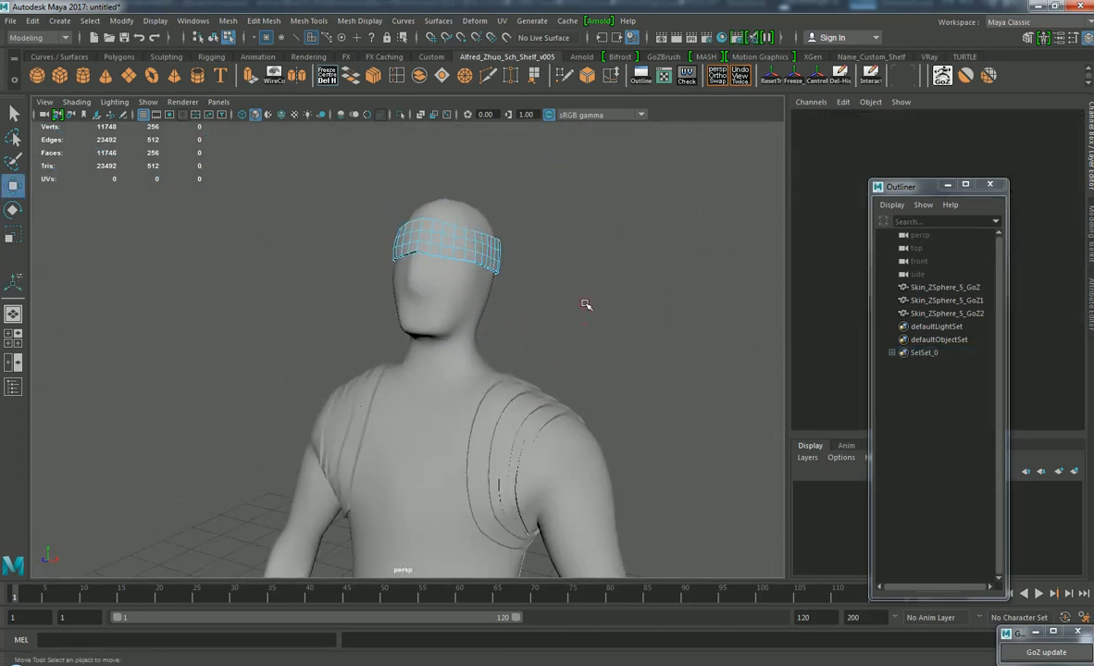
scroll(585, 301, down, 2)
right_drag(445, 279, 500, 256)
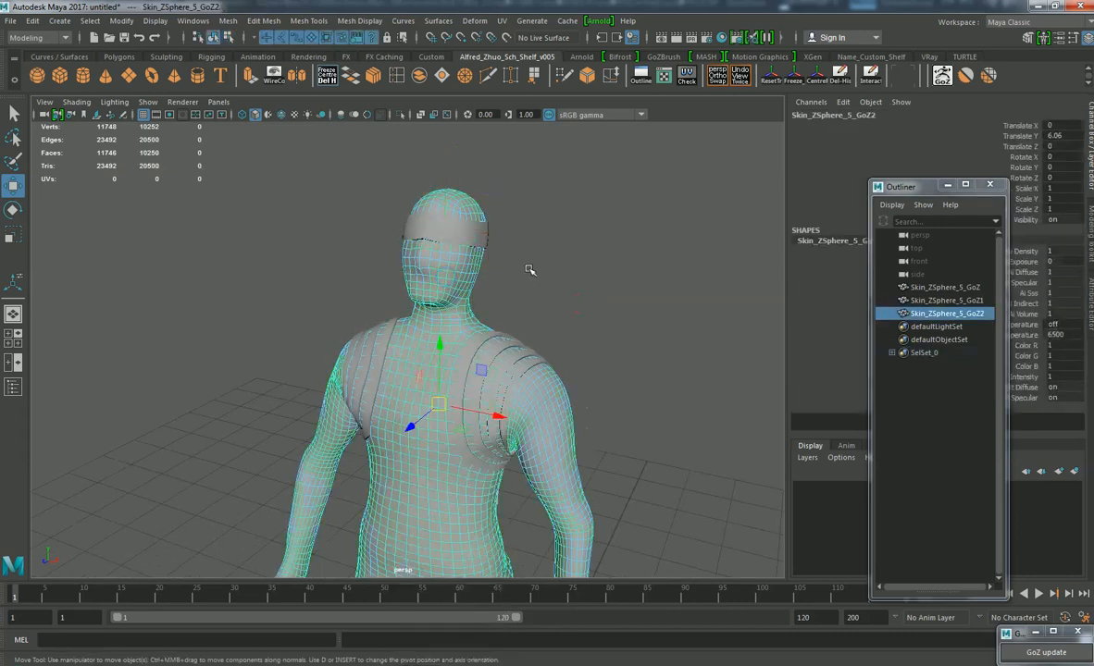
Step: Select the two inner horizontal edge loops of the headband mesh in edge mode
scroll(495, 258, down, 4)
scroll(495, 258, up, 2)
scroll(495, 258, up, 6)
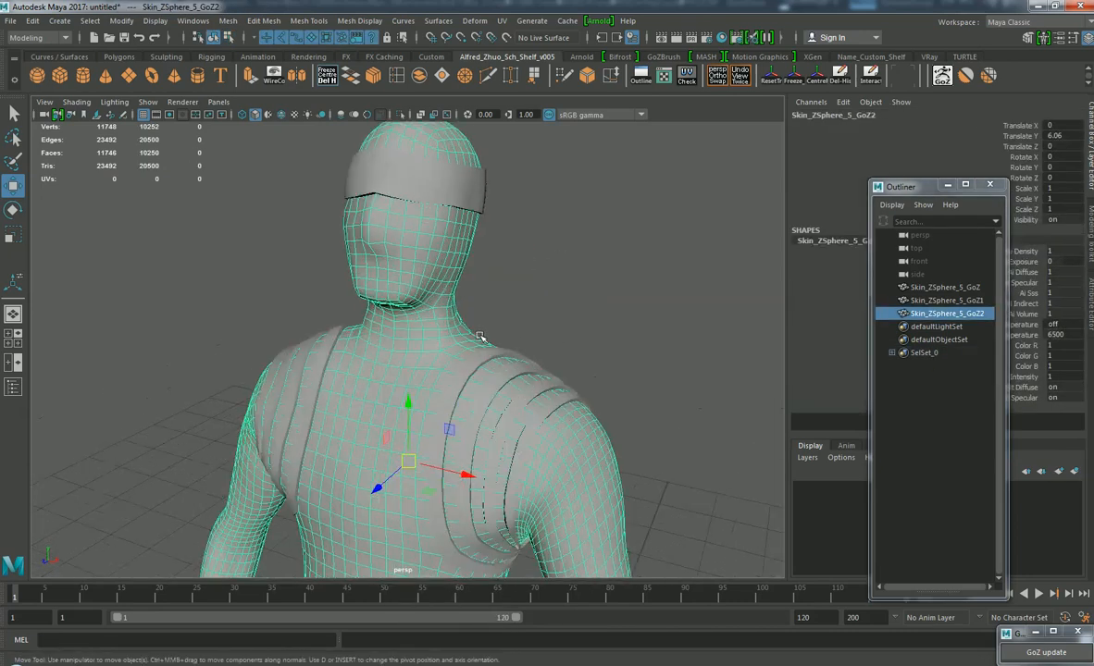
click(410, 302)
scroll(449, 306, up, 3)
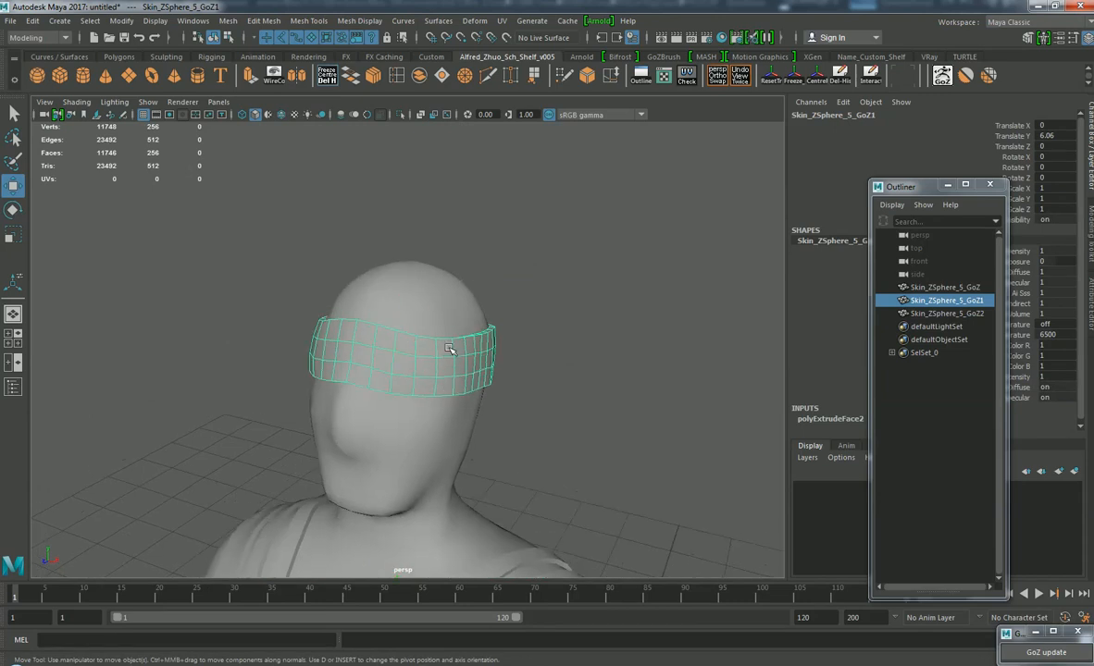
right_drag(471, 348, 469, 261)
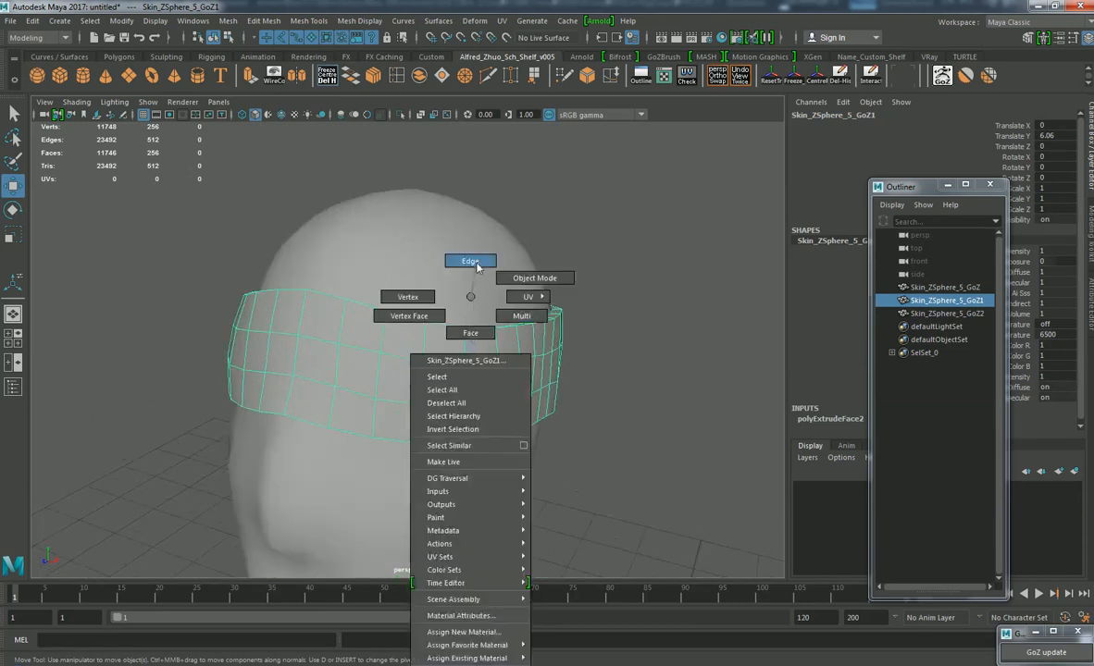
double_click(391, 360)
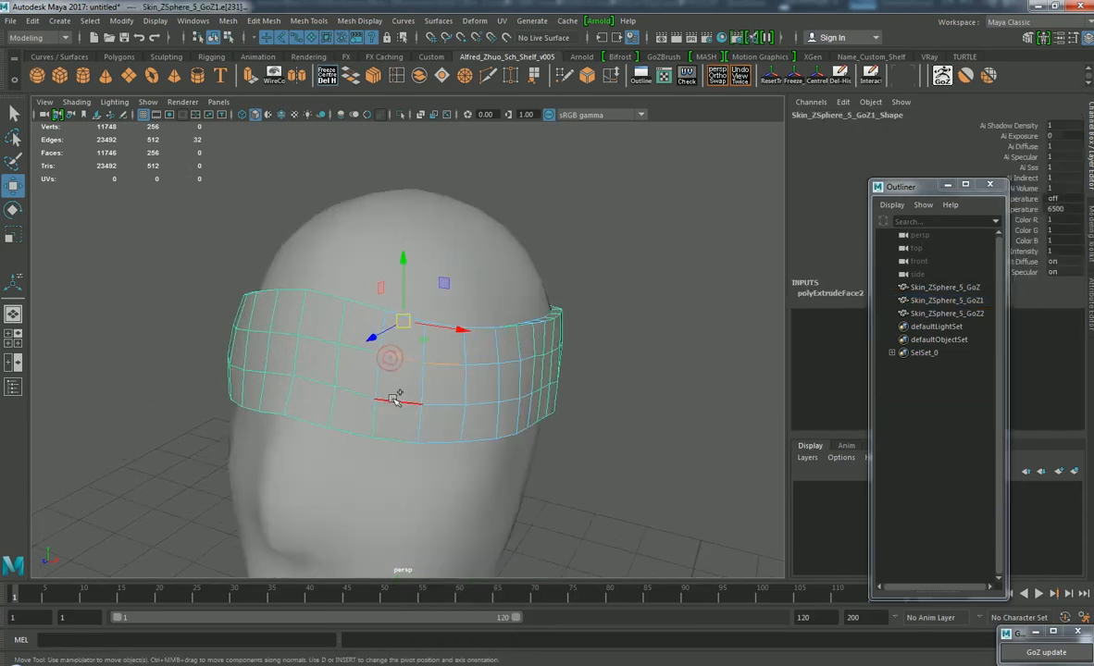
alt+middle_drag(507, 336, 523, 338)
alt+drag(587, 329, 447, 350)
scroll(551, 347, up, 2)
scroll(555, 350, down, 4)
scroll(445, 348, up, 2)
alt+middle_drag(445, 347, 465, 344)
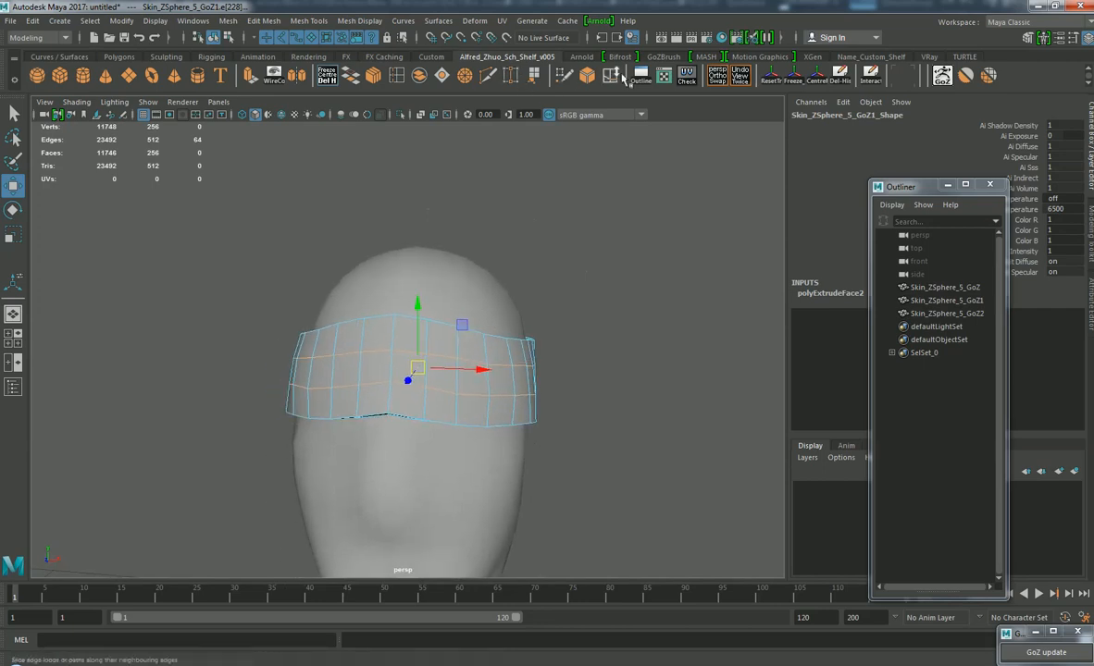
Step: Try to shift both inner headband loops by sliding and scaling them, and undo the scaling
click(618, 75)
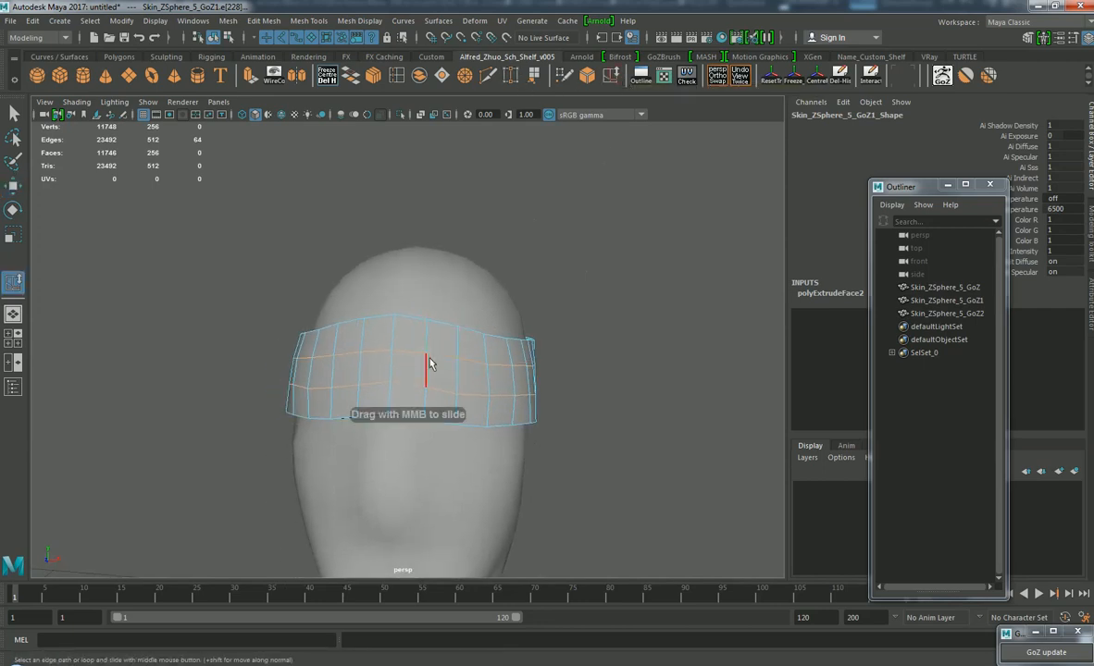
middle_drag(455, 413, 447, 144)
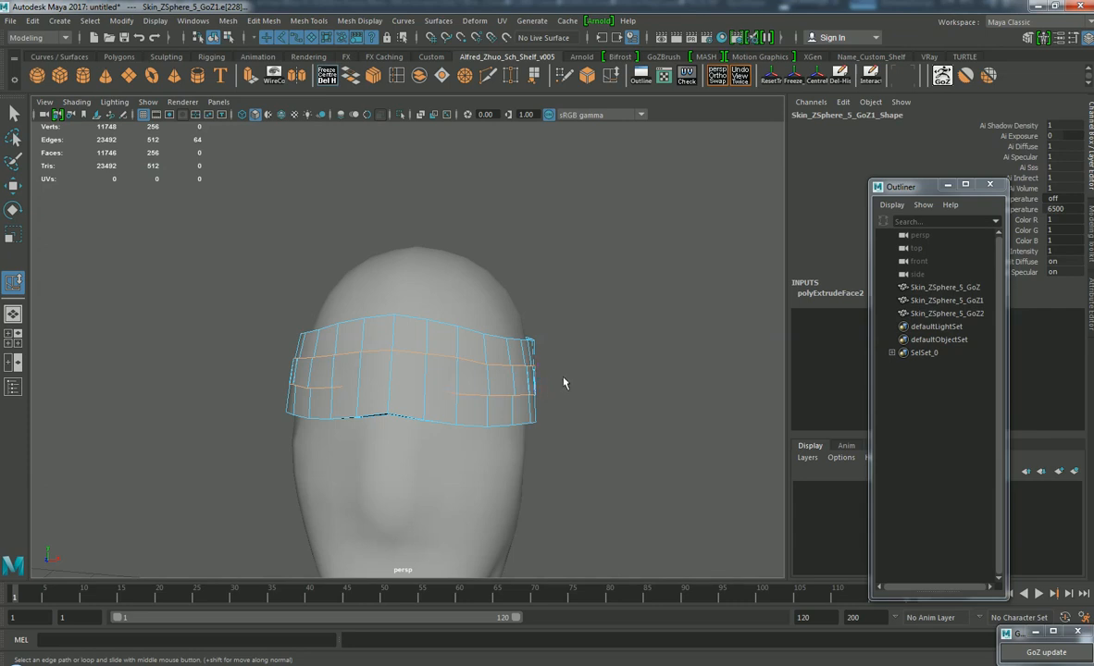
alt+right_drag(565, 383, 588, 385)
alt+drag(588, 385, 598, 398)
alt+middle_drag(599, 398, 609, 399)
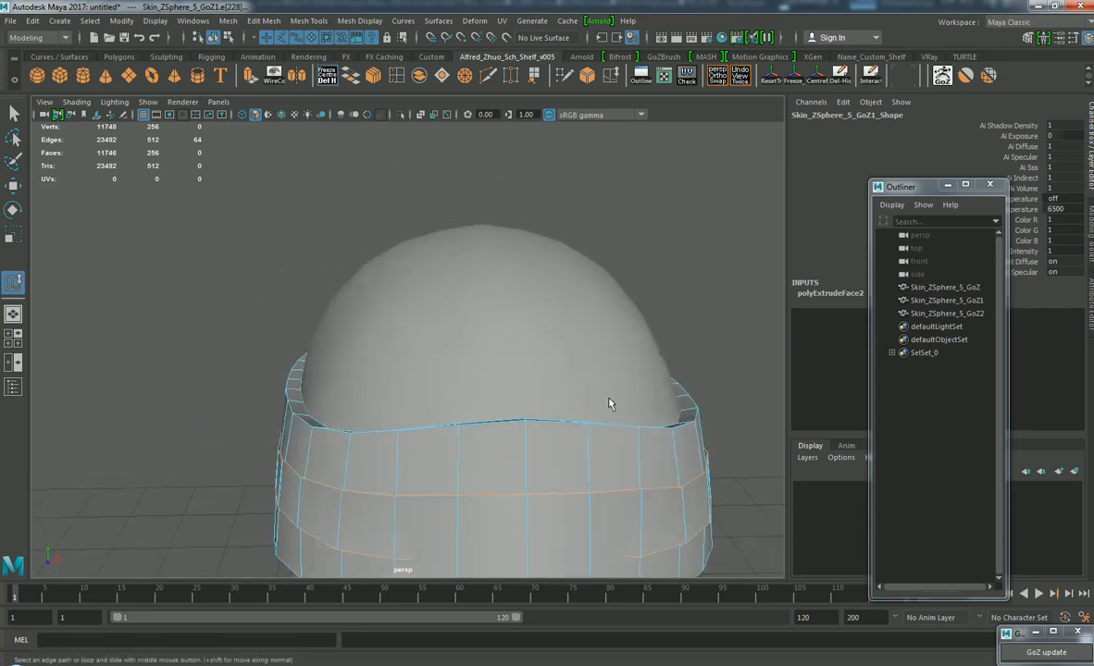
alt+drag(600, 406, 571, 334)
key(r)
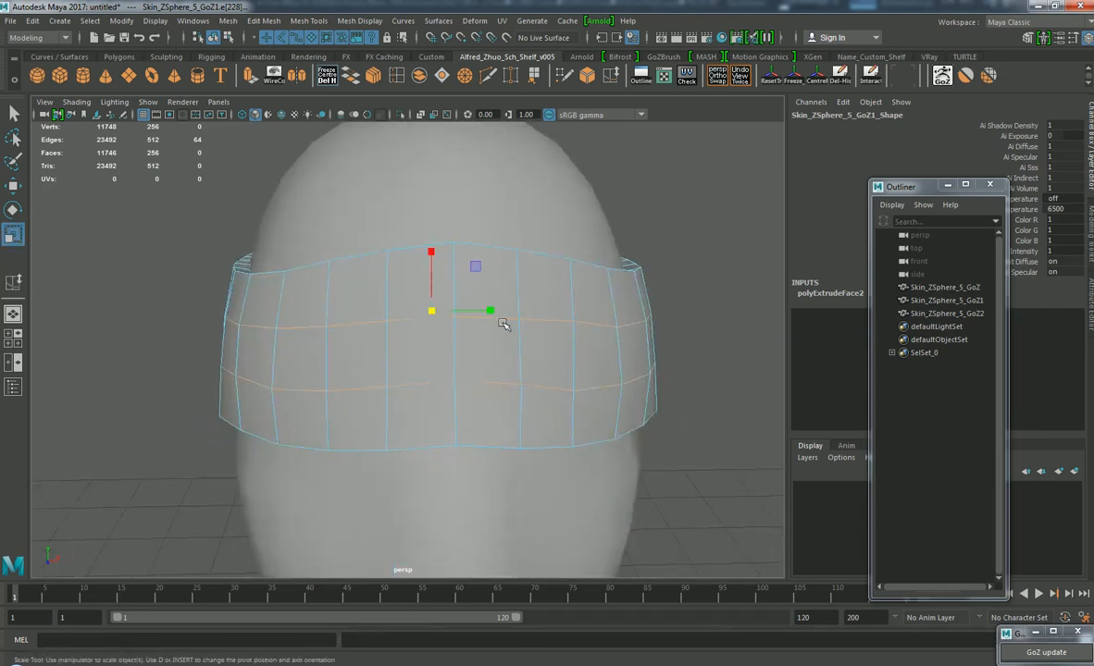
drag(431, 253, 431, 224)
key(ctrl+z)
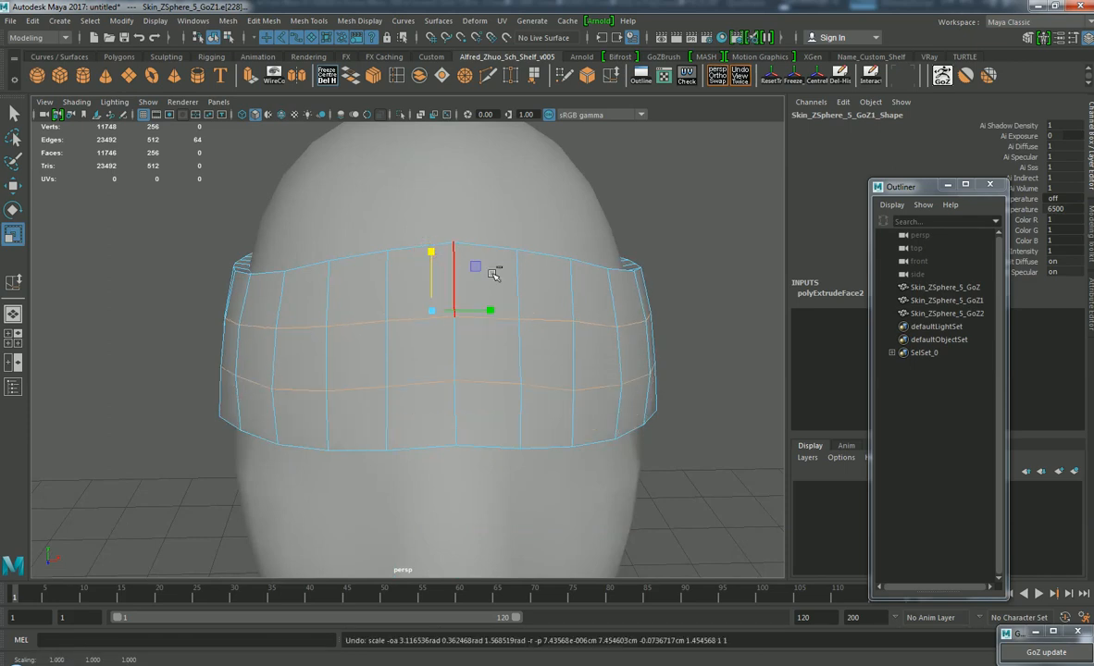
Step: Slide only the headband's upper inner edge loop up until it sits close to the top border
click(697, 215)
double_click(497, 320)
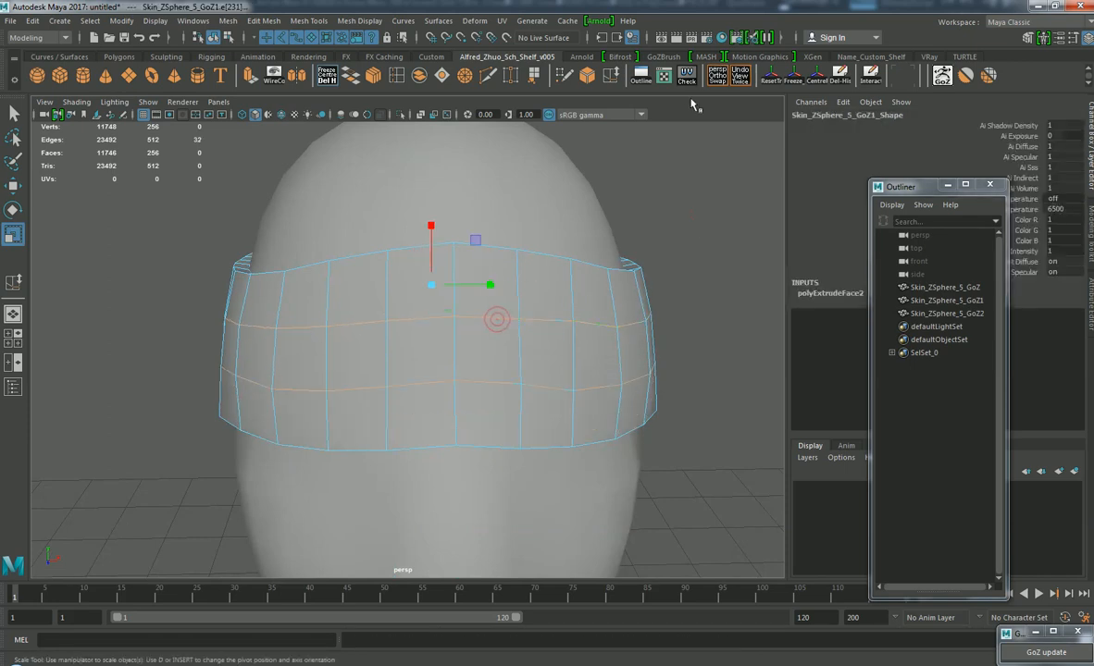
click(613, 77)
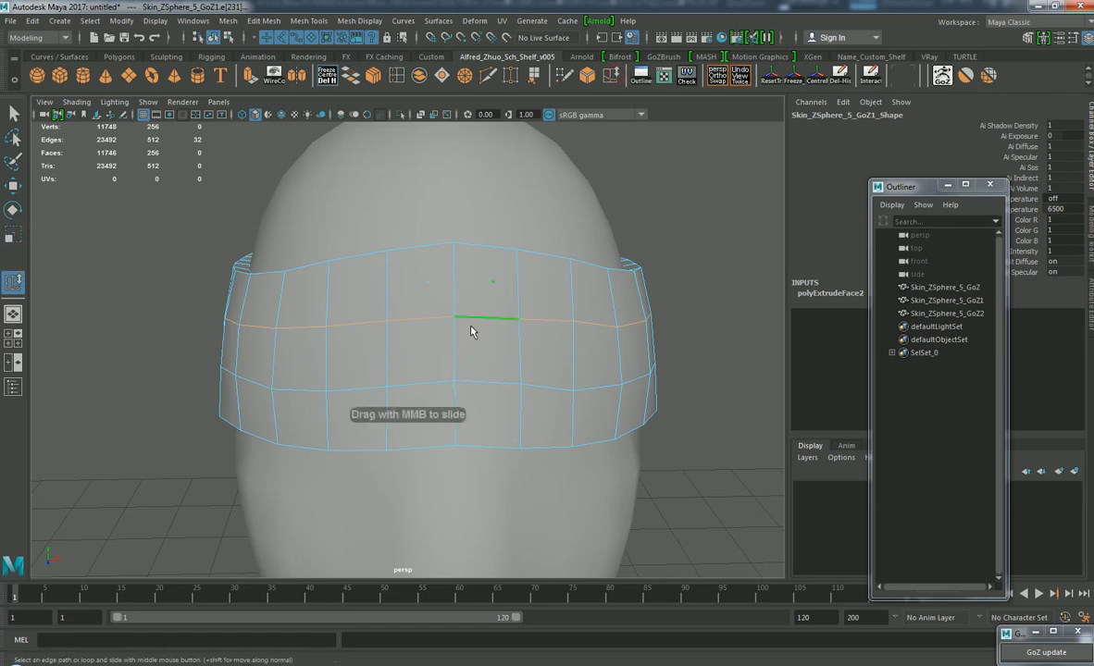
middle_drag(470, 331, 486, 373)
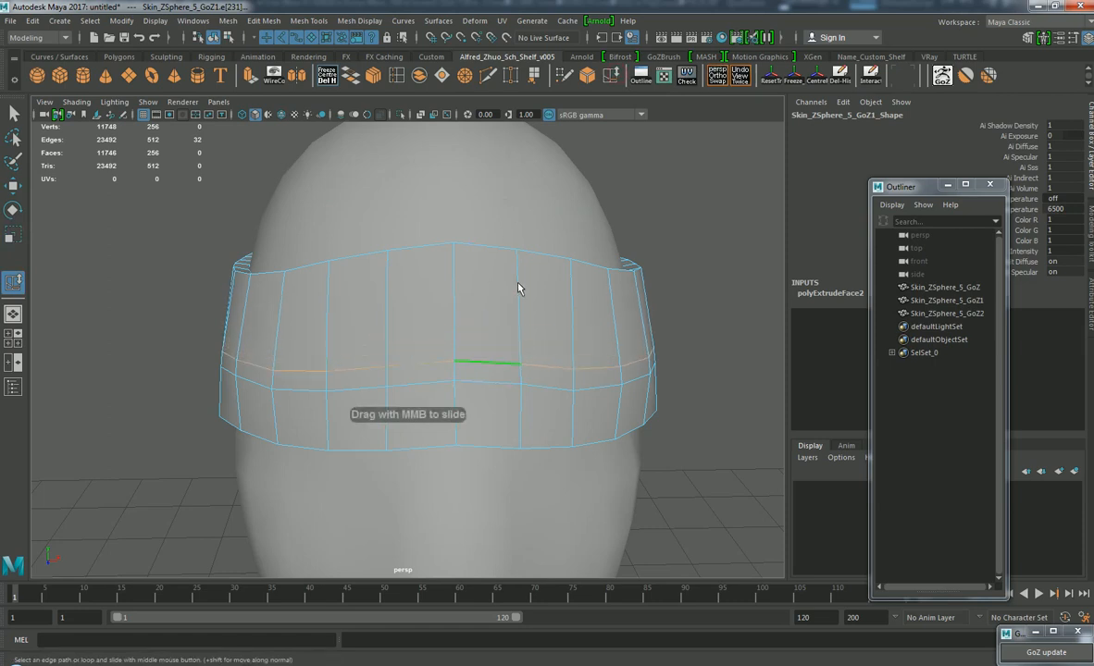
middle_drag(521, 477, 532, 500)
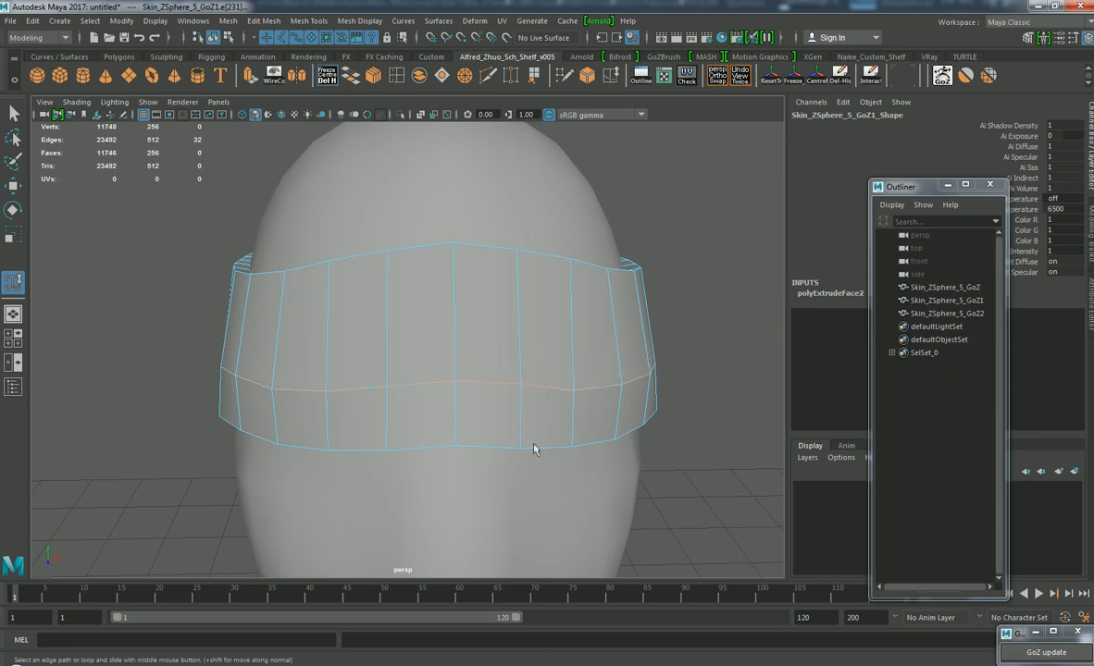
key(ctrl+z)
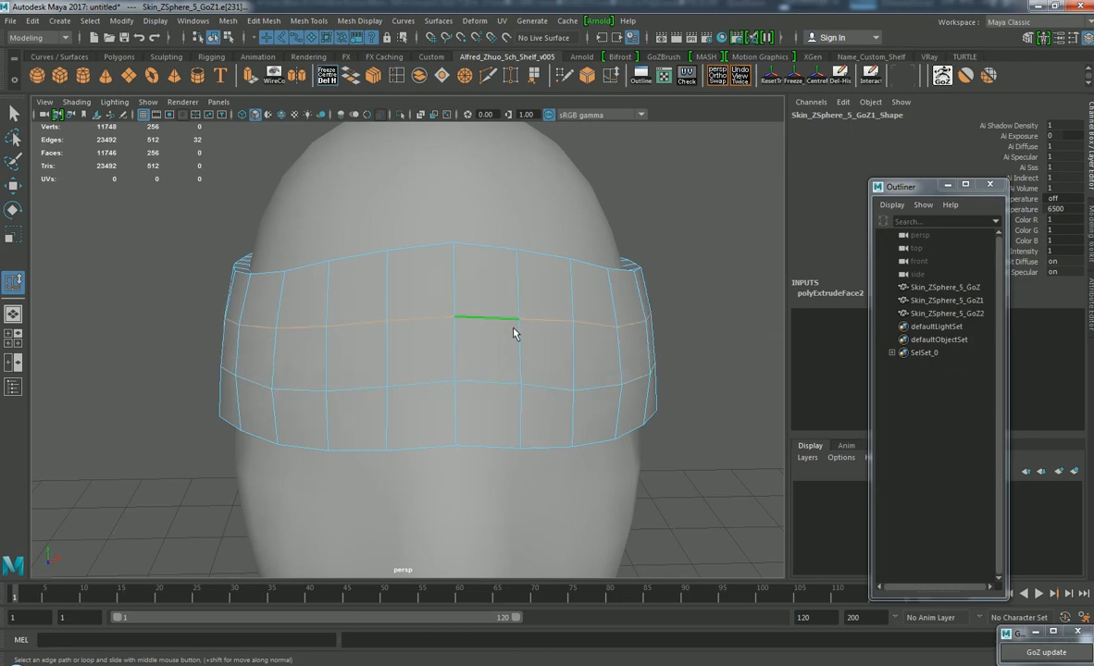
alt+drag(574, 244, 507, 382)
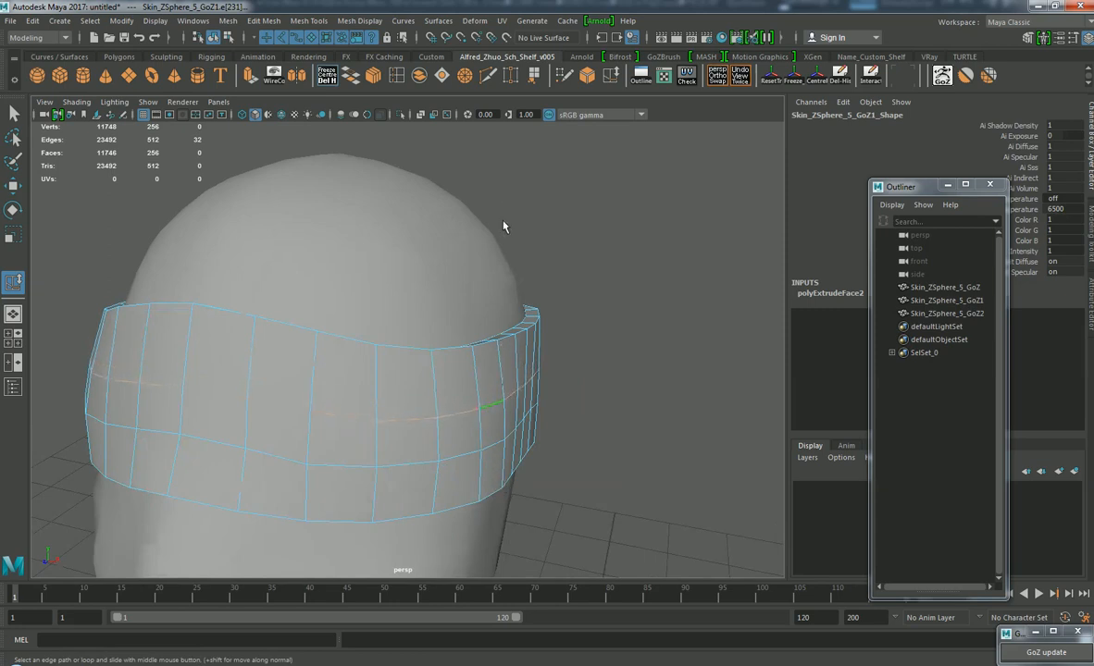
middle_drag(513, 316, 77, 404)
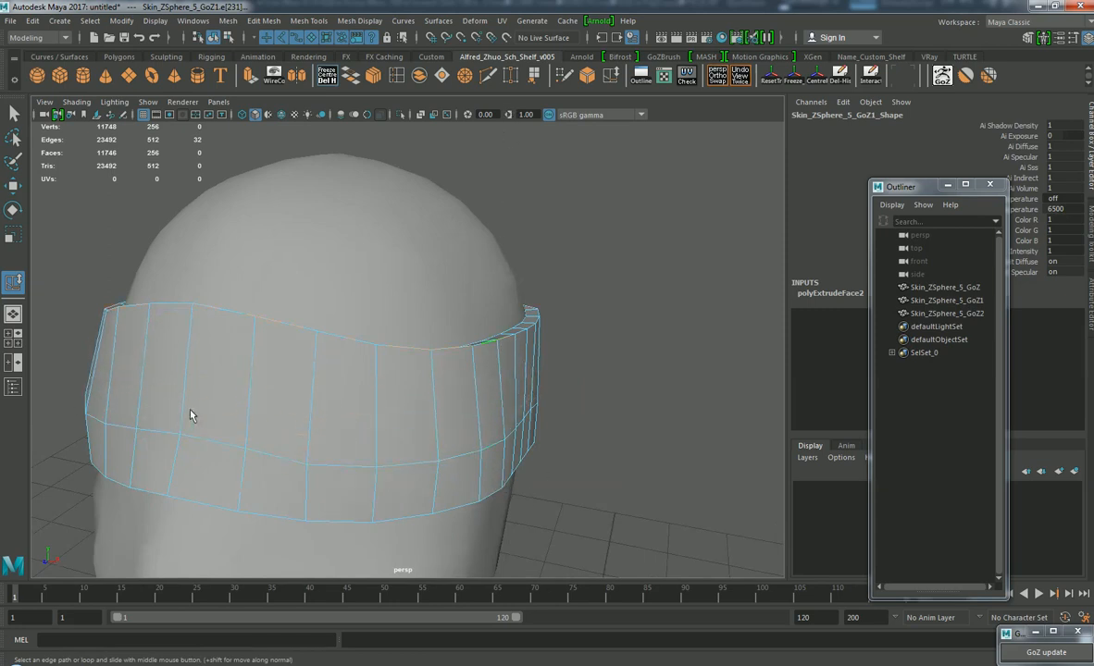
middle_drag(348, 411, 433, 400)
alt+drag(460, 408, 483, 361)
key(w)
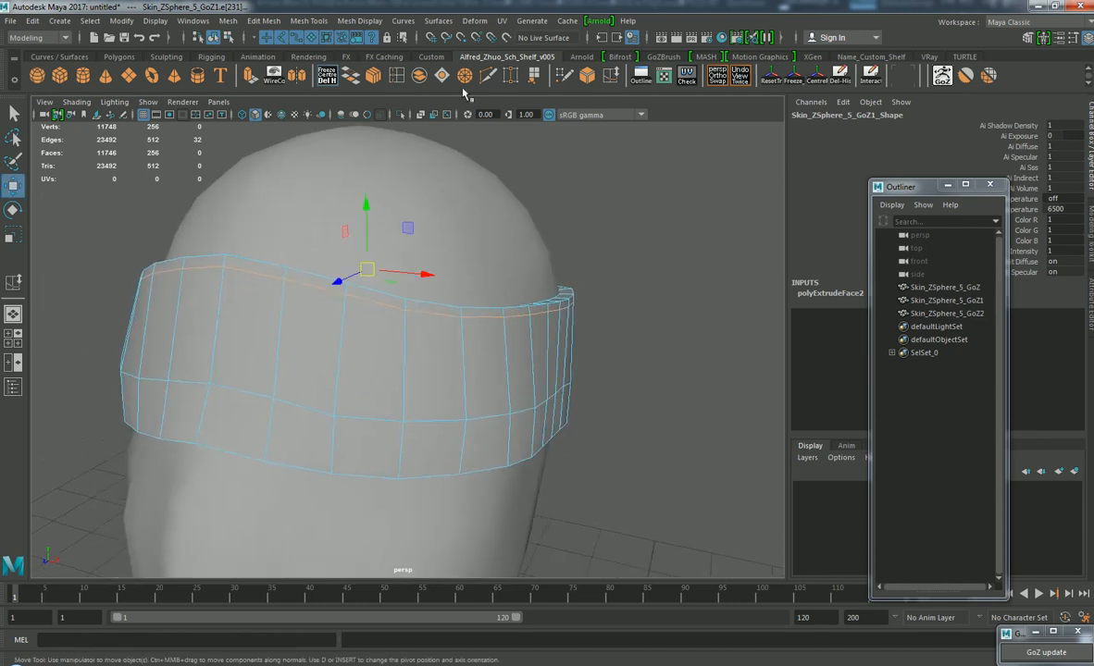
Step: Insert a new edge loop around the headband close to its lower border
click(395, 76)
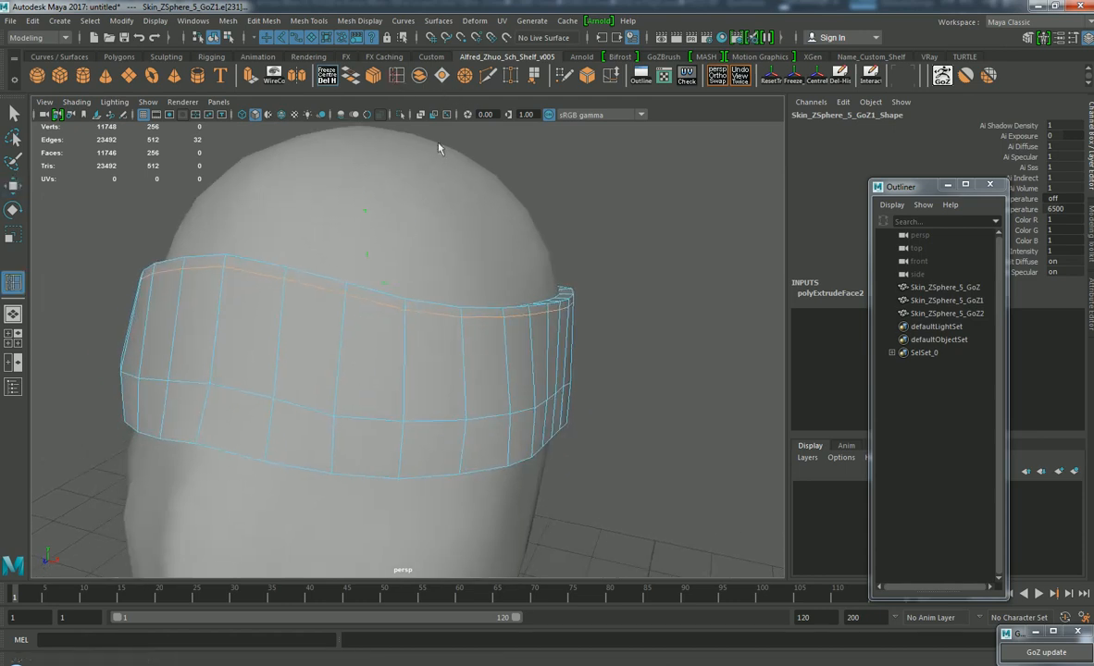
click(466, 468)
alt+drag(508, 439, 522, 415)
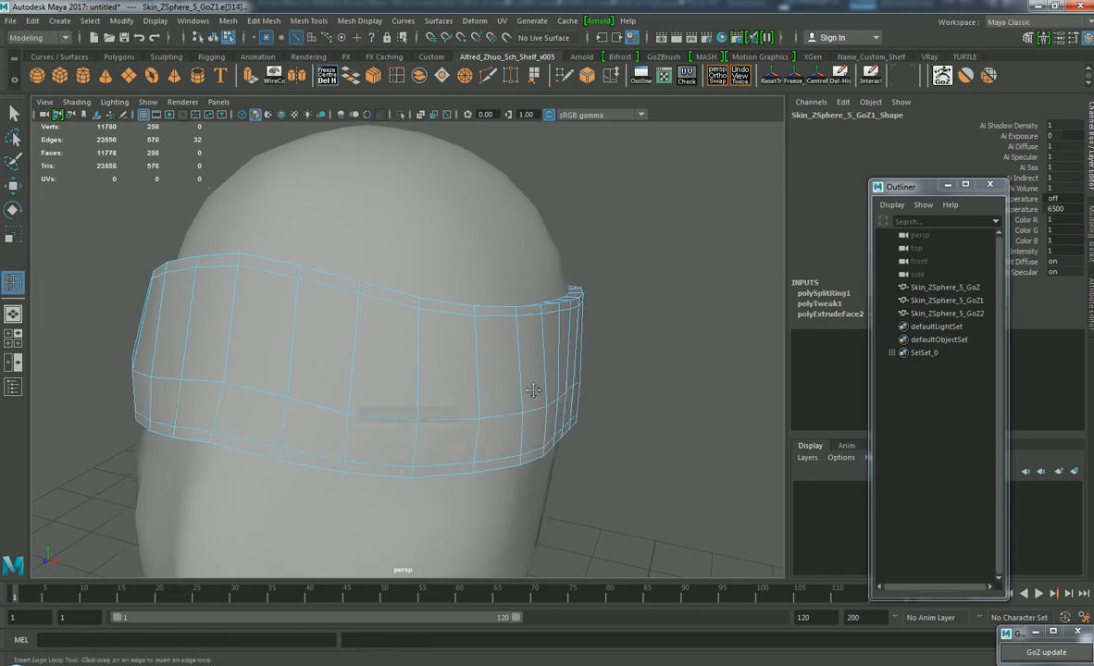
Step: Delete the original inner edge loop lying above the new lower border loop of the headband
key(w)
right_click(522, 296)
right_drag(511, 356, 518, 263)
double_click(499, 418)
shift+right_drag(491, 412, 430, 410)
Step: Select the narrow face loops along the headband's upper and lower borders
alt+drag(489, 396, 435, 302)
right_drag(421, 307, 412, 319)
alt+drag(412, 319, 523, 330)
click(514, 315)
scroll(523, 330, up, 5)
shift+double_click(624, 274)
alt+drag(567, 447, 564, 433)
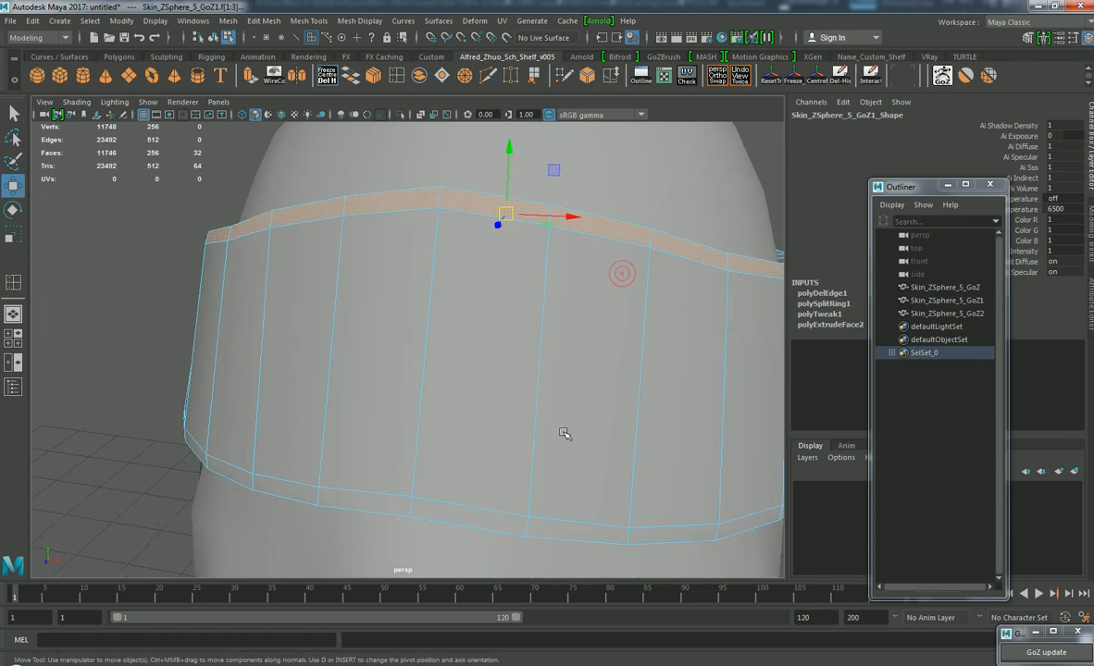
shift+double_click(587, 524)
Step: Extrude the two narrow border face loops outward with a thickness of 0.03
scroll(682, 367, down, 4)
alt+drag(558, 402, 466, 341)
key(ctrl+e)
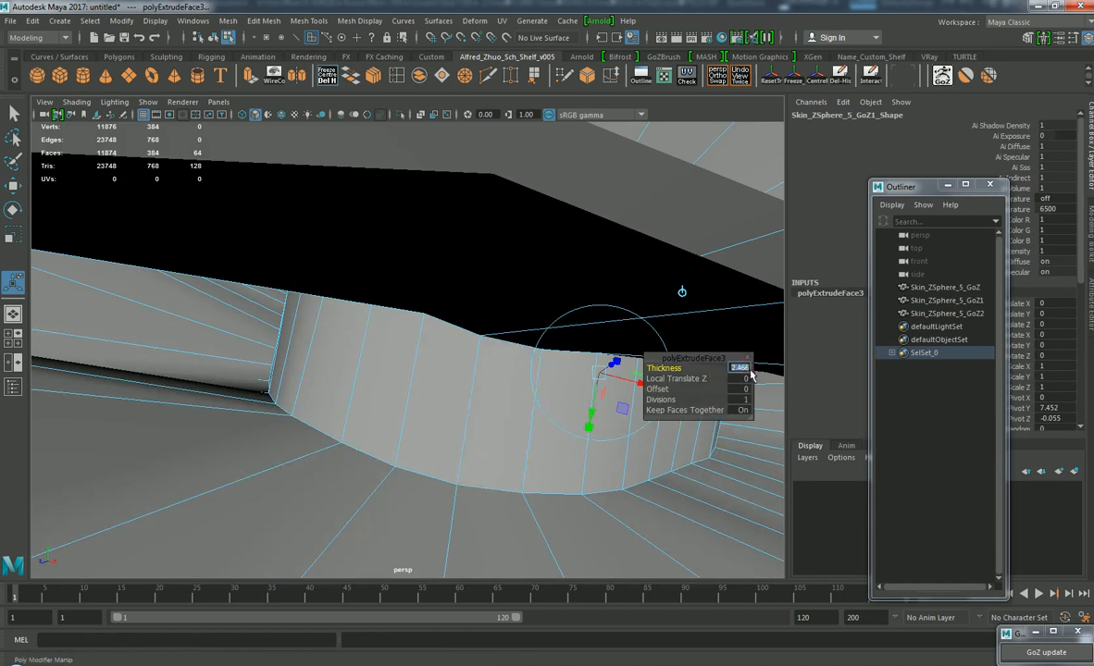
text(0.03)
key(Return)
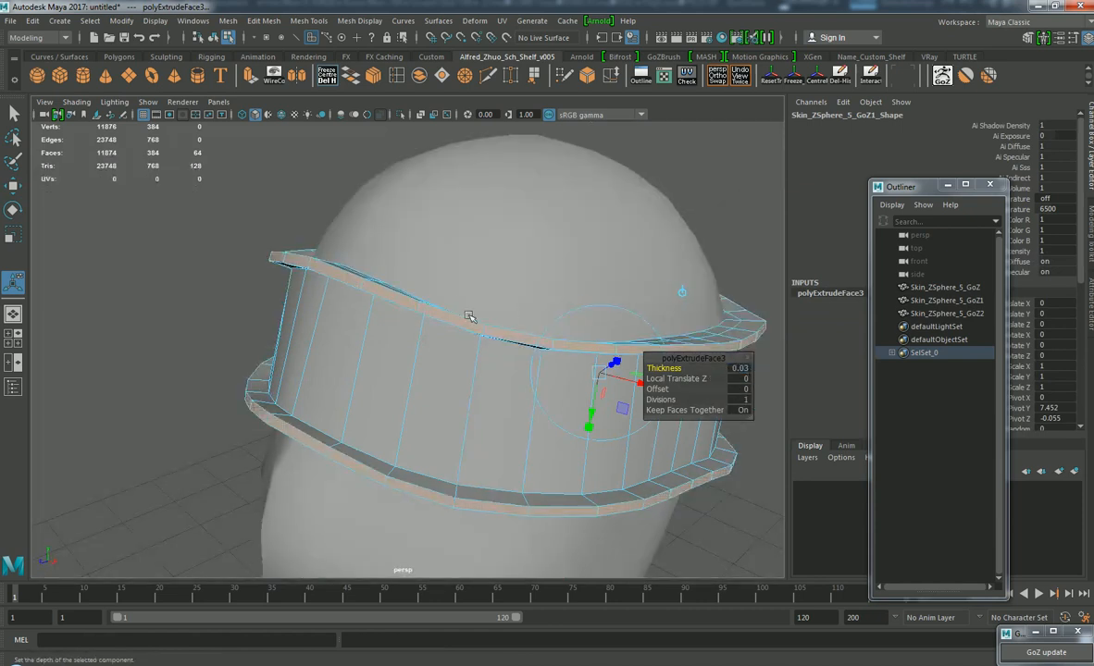
Step: Set the border extrusion's thickness to 0.01, return the headband to object mode and clear the selection
alt+drag(468, 316, 447, 308)
click(733, 368)
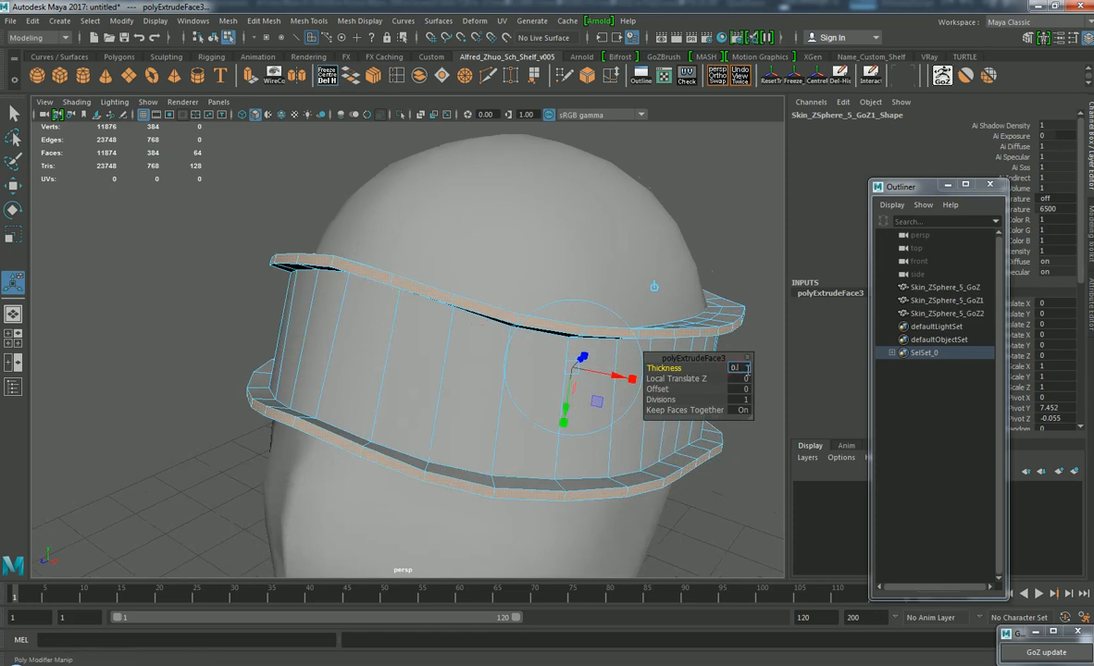
text(0.01)
key(Return)
alt+drag(432, 258, 518, 307)
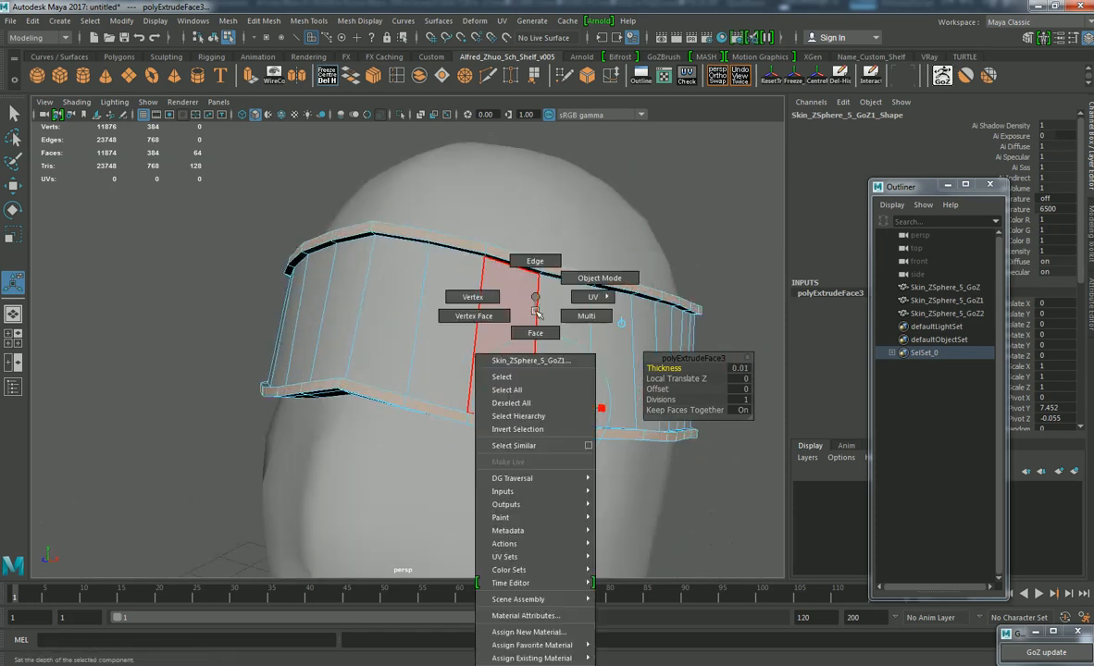
right_drag(536, 312, 604, 276)
click(703, 243)
Step: Select the headband and examine its raised upper and lower rims from several sides
alt+right_drag(704, 244, 681, 288)
alt+drag(681, 289, 647, 263)
scroll(510, 296, up, 3)
scroll(508, 298, down, 7)
alt+middle_drag(498, 339, 506, 268)
alt+drag(506, 268, 441, 207)
scroll(441, 207, up, 4)
alt+middle_drag(441, 207, 451, 380)
scroll(481, 322, up, 5)
alt+drag(450, 380, 544, 361)
scroll(539, 385, up, 4)
scroll(551, 385, down, 4)
click(562, 377)
scroll(575, 379, up, 5)
scroll(570, 379, down, 3)
alt+middle_drag(544, 361, 486, 343)
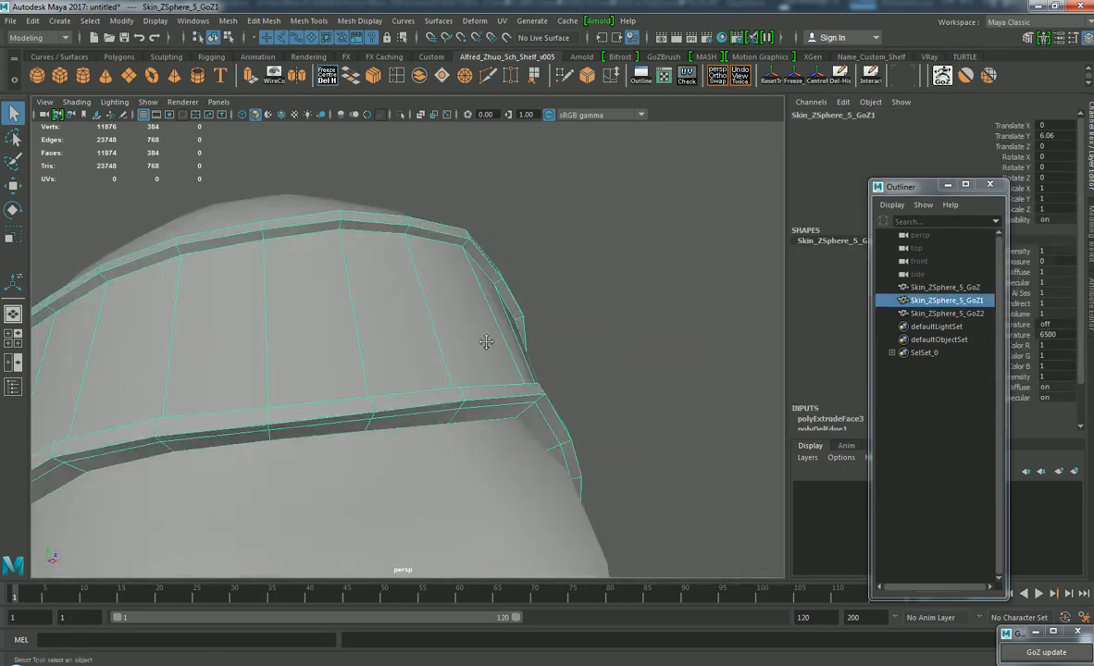
scroll(527, 306, down, 3)
alt+drag(544, 300, 425, 336)
scroll(437, 356, down, 5)
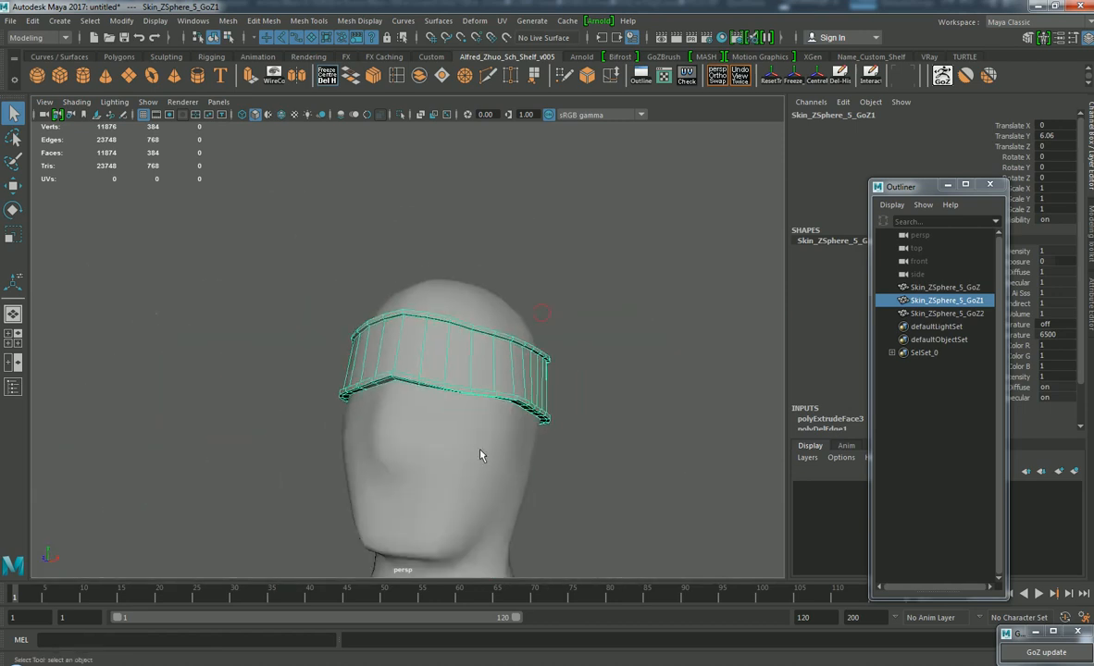
alt+middle_drag(483, 456, 507, 268)
alt+drag(507, 321, 517, 394)
scroll(517, 393, down, 4)
alt+middle_drag(508, 277, 462, 342)
scroll(446, 415, up, 7)
scroll(463, 342, down, 4)
alt+drag(470, 366, 474, 256)
scroll(474, 256, up, 2)
alt+middle_drag(474, 256, 469, 312)
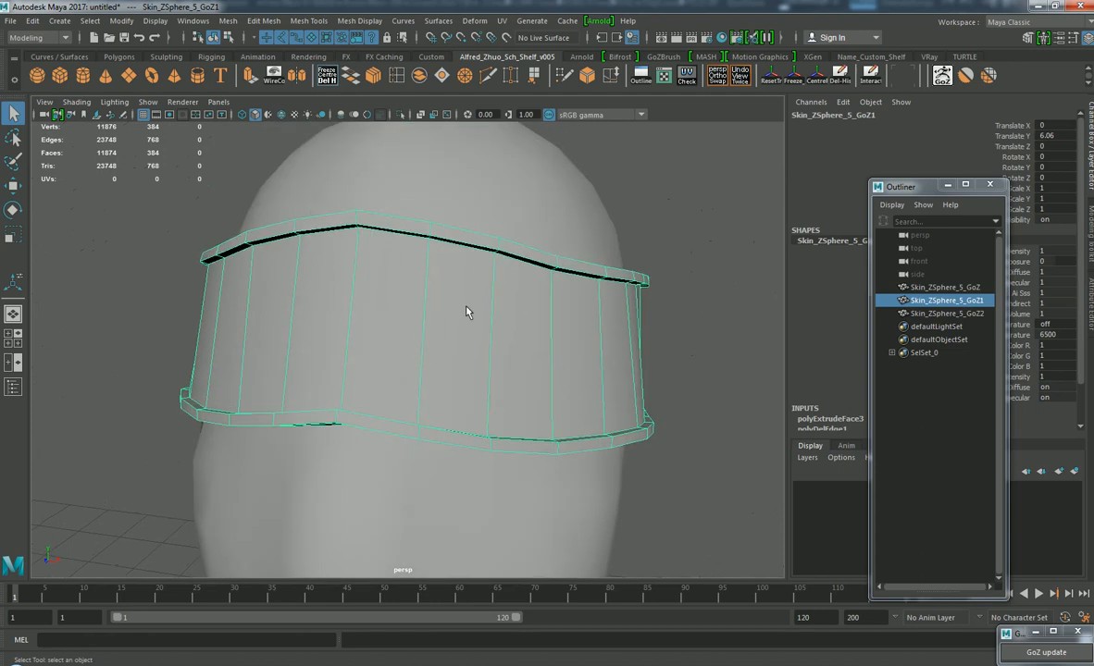
Step: Examine the shoulder straps and the body from the torso down to the hands
scroll(478, 307, down, 3)
alt+drag(488, 352, 449, 349)
scroll(448, 349, down, 4)
alt+middle_drag(453, 370, 502, 290)
scroll(503, 291, up, 3)
alt+drag(501, 299, 518, 341)
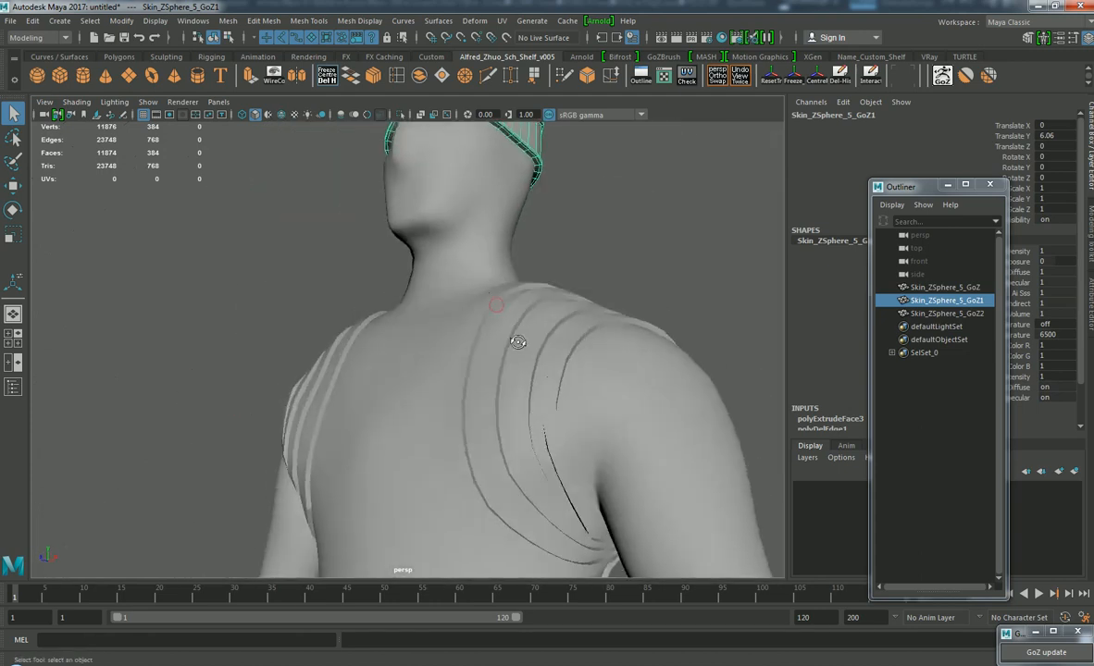
alt+middle_drag(517, 370, 517, 303)
scroll(518, 302, down, 4)
alt+middle_drag(514, 347, 510, 242)
alt+drag(510, 241, 574, 367)
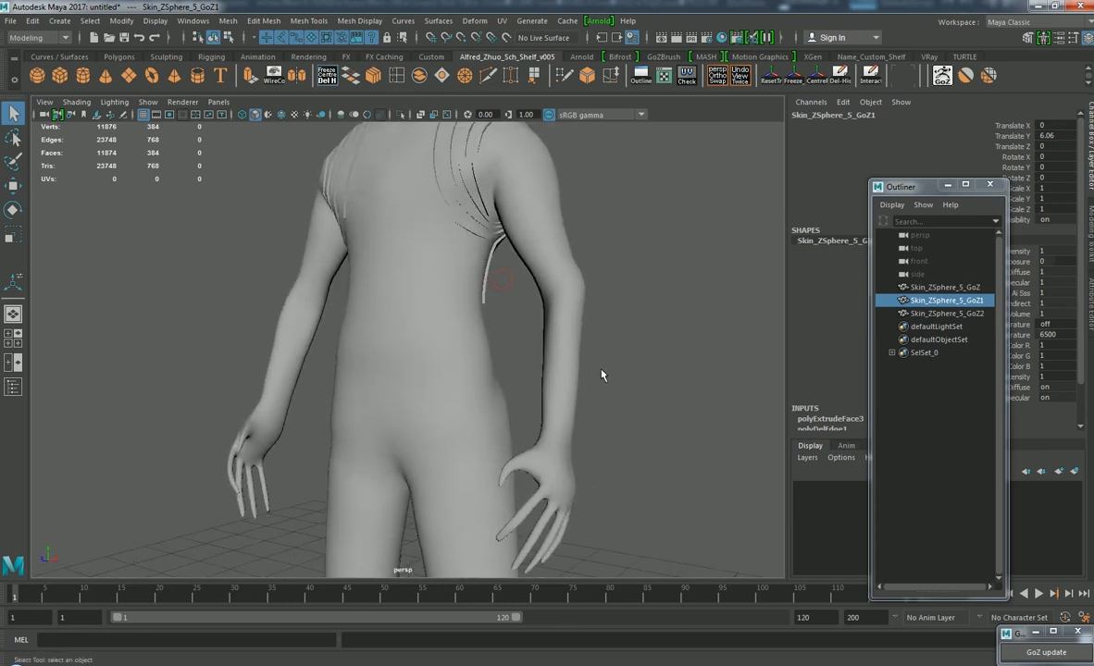
Step: Select three adjacent face loops around the character's left wrist on the body mesh
alt+middle_drag(573, 366, 522, 313)
scroll(523, 313, up, 3)
alt+drag(508, 360, 463, 322)
click(432, 295)
right_click(437, 282)
right_drag(439, 294, 437, 316)
drag(468, 294, 471, 312)
click(429, 341)
click(433, 368)
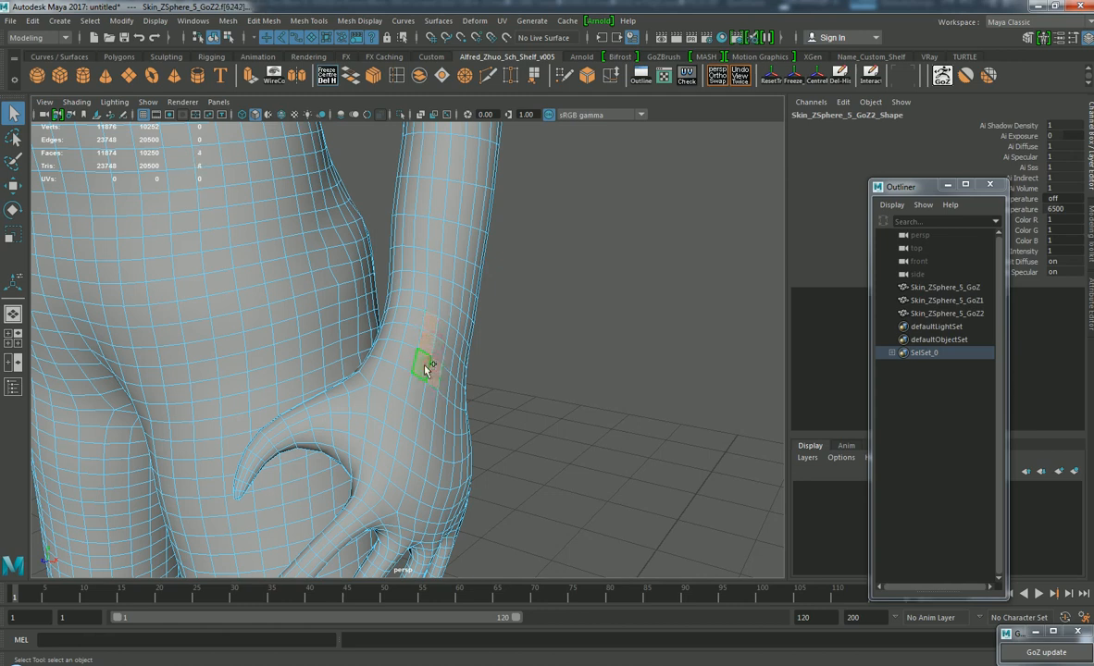
double_click(438, 361)
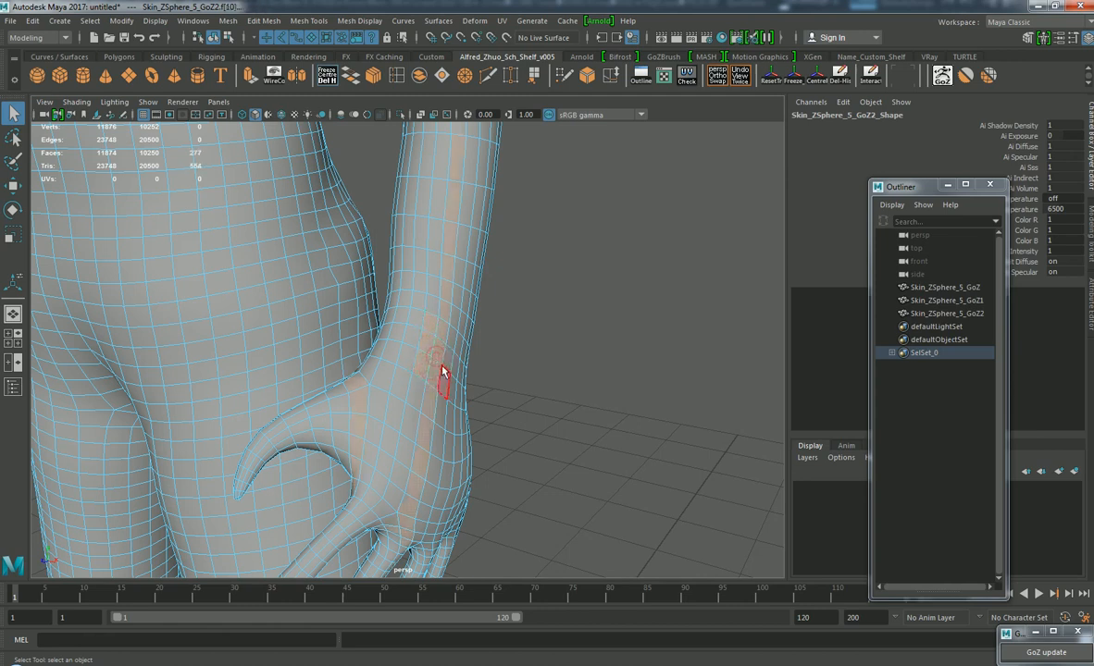
click(441, 352)
double_click(442, 353)
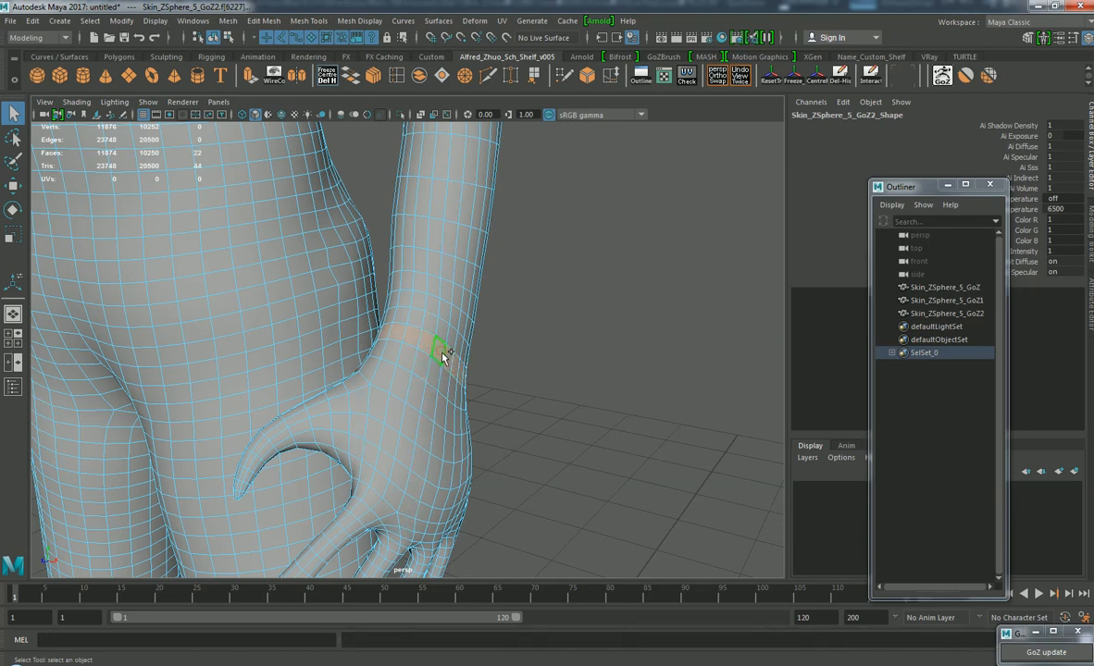
shift+double_click(450, 348)
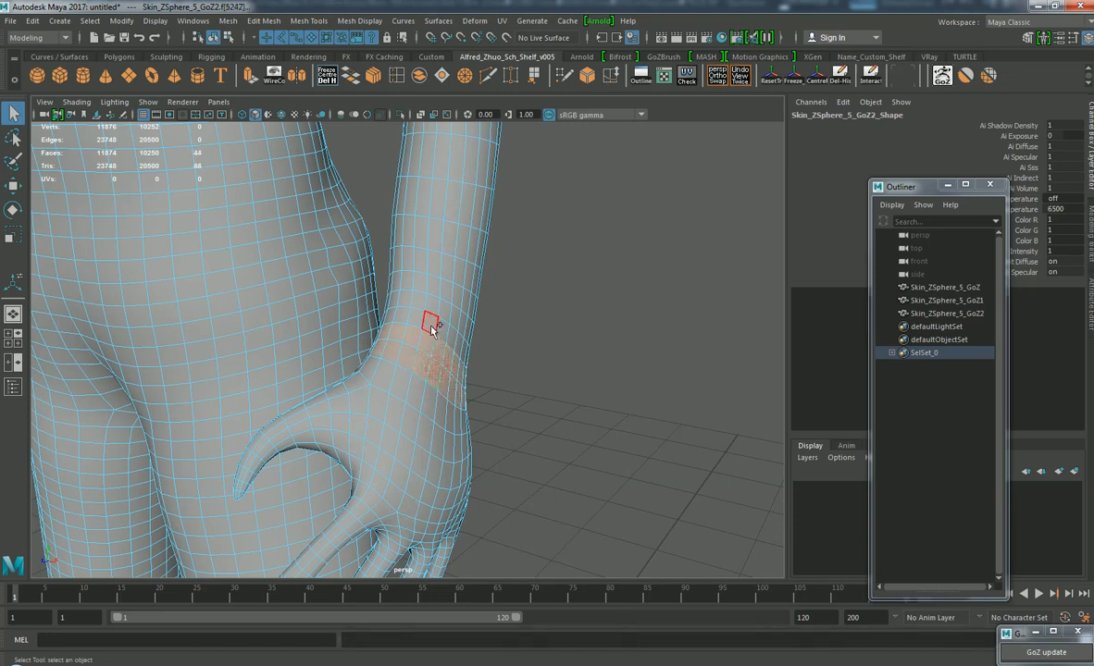
shift+double_click(440, 333)
scroll(535, 317, down, 5)
alt+drag(508, 319, 541, 322)
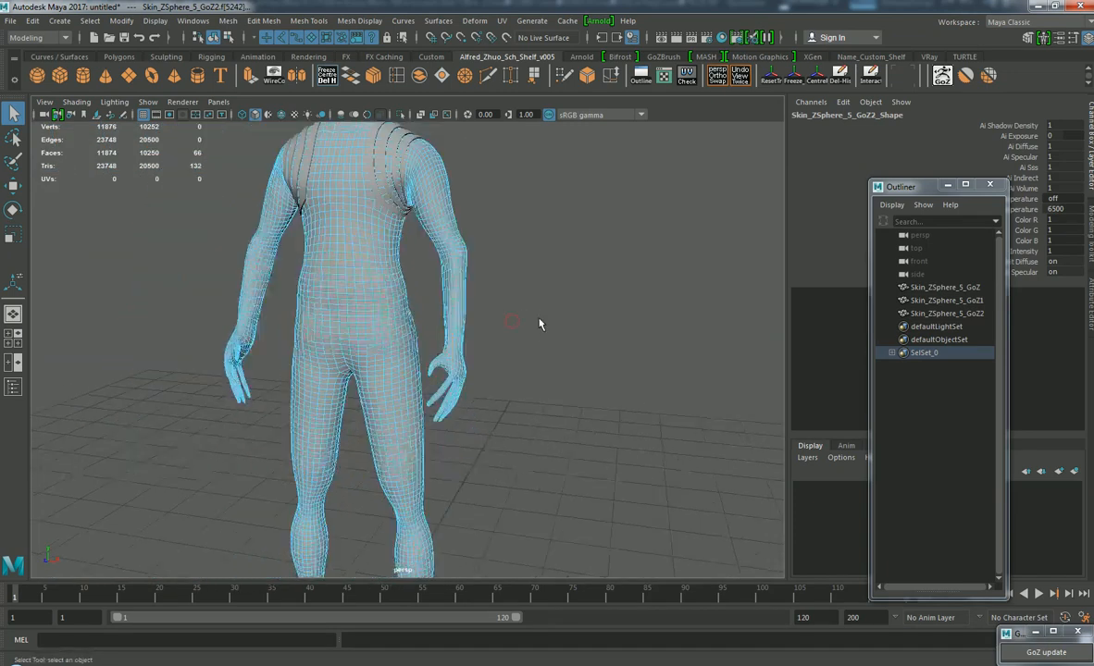
Step: Duplicate the body mesh, delete every face of the original except the left wrist loops, and return to object mode
scroll(546, 323, up, 2)
scroll(547, 323, up, 4)
key(ctrl+d)
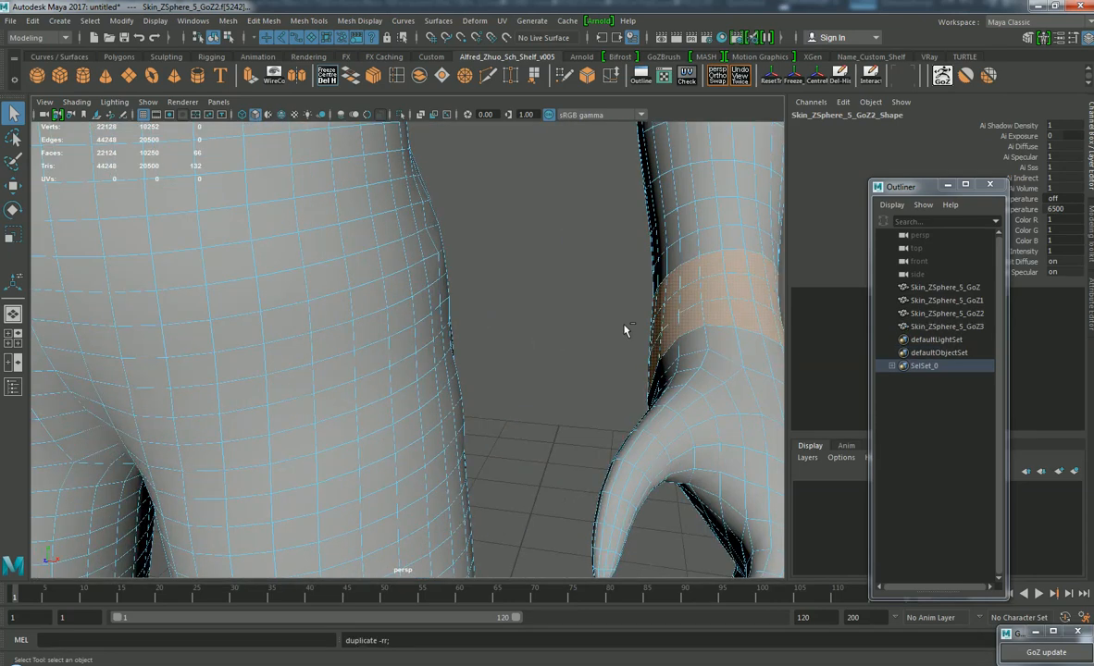
key(ctrl+shift+i)
key(Delete)
scroll(508, 355, down, 3)
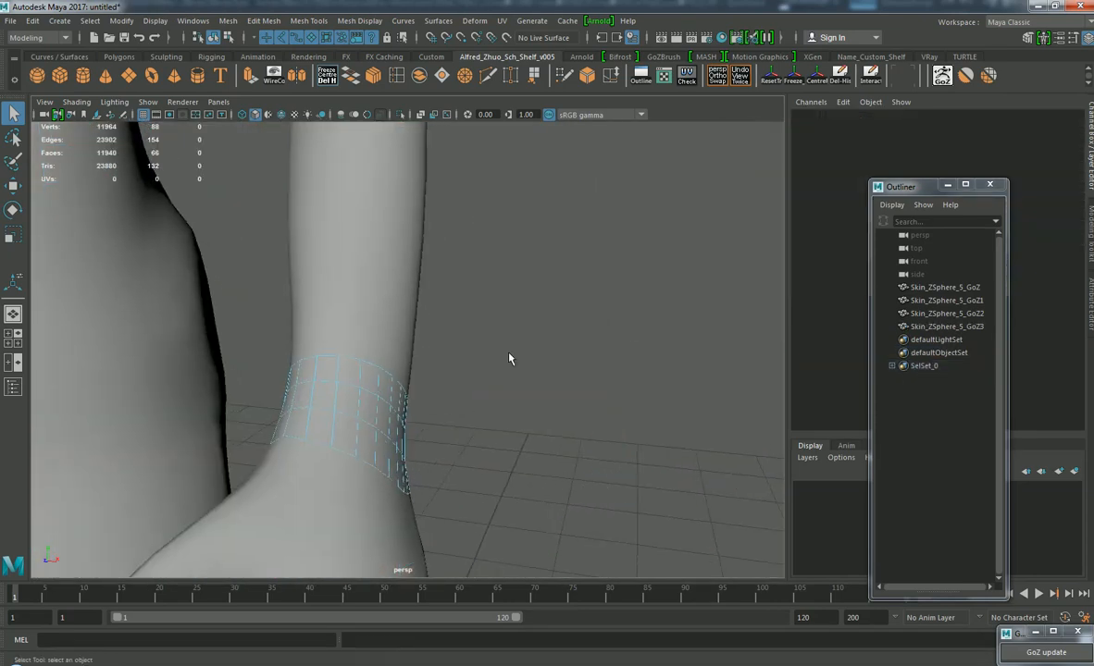
key(w)
right_drag(322, 286, 389, 278)
click(529, 308)
Step: Select the wrist strip, freeze its transformations, center its pivot and delete its history
click(379, 404)
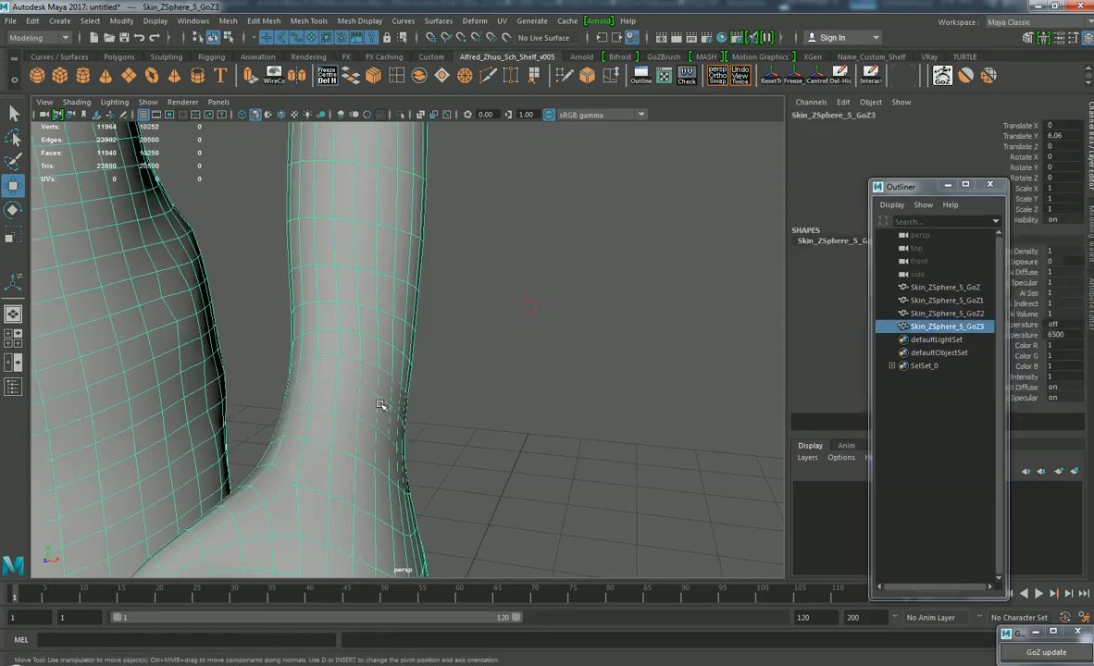
click(431, 387)
click(393, 393)
scroll(435, 324, down, 3)
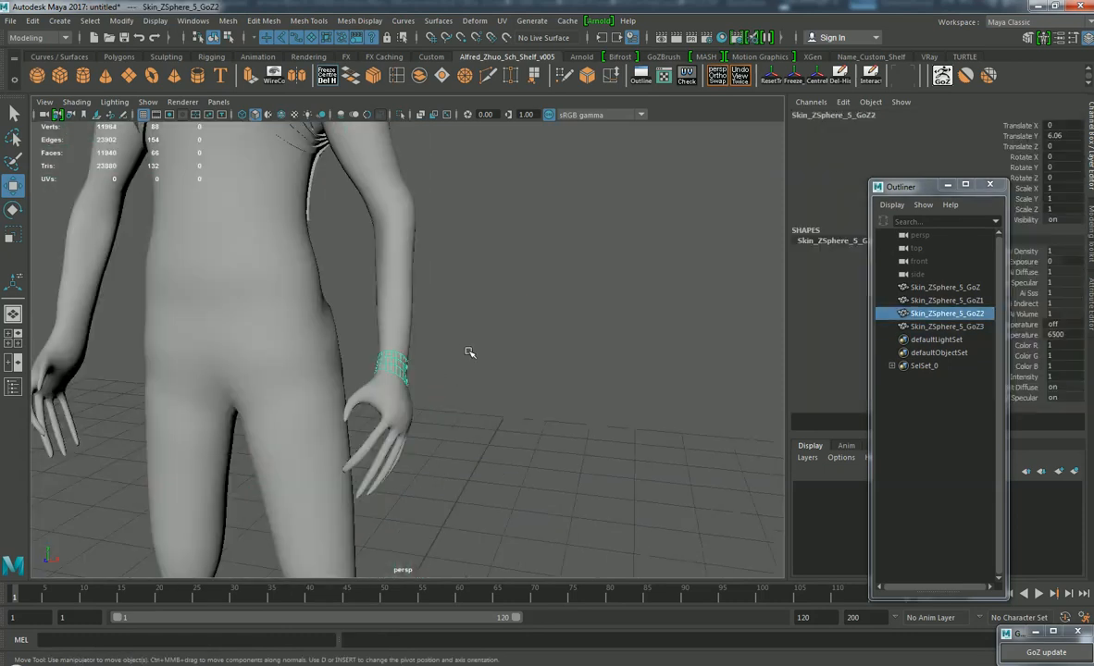
scroll(519, 320, down, 3)
scroll(497, 353, up, 5)
scroll(516, 355, down, 1)
alt+middle_drag(517, 355, 541, 337)
click(326, 77)
key(f)
mouse_move(480, 318)
alt+mouse_down()
mouse_move(453, 319)
mouse_move(528, 340)
mouse_move(475, 330)
alt+mouse_up()
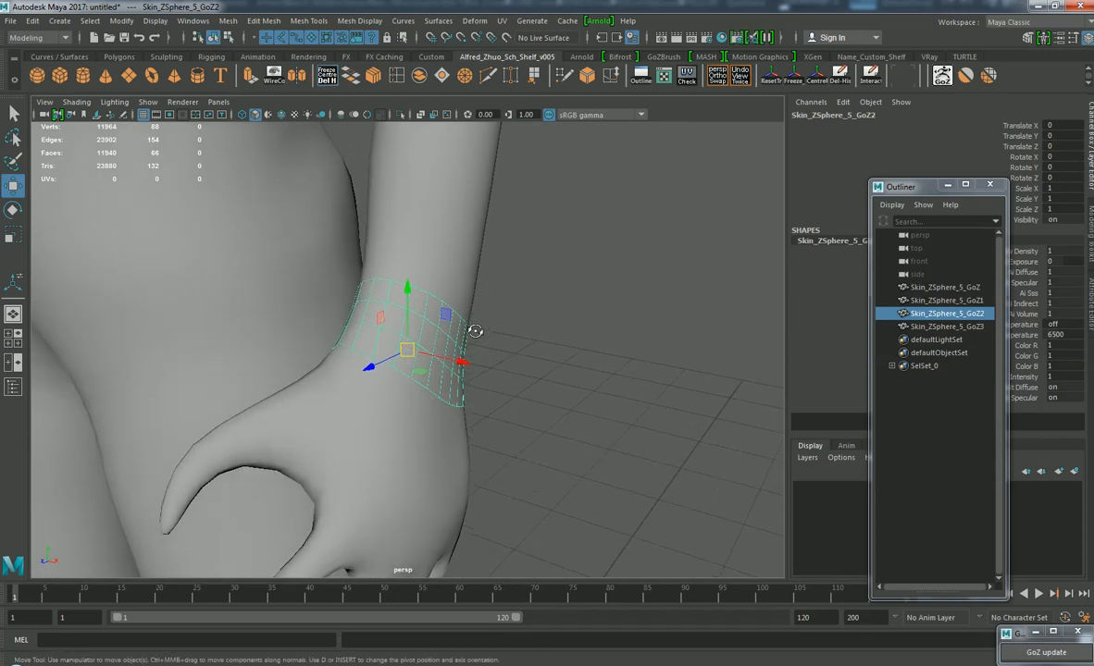
Step: Extrude the wrist strip's faces with a thickness of 0.02
key(ctrl+e)
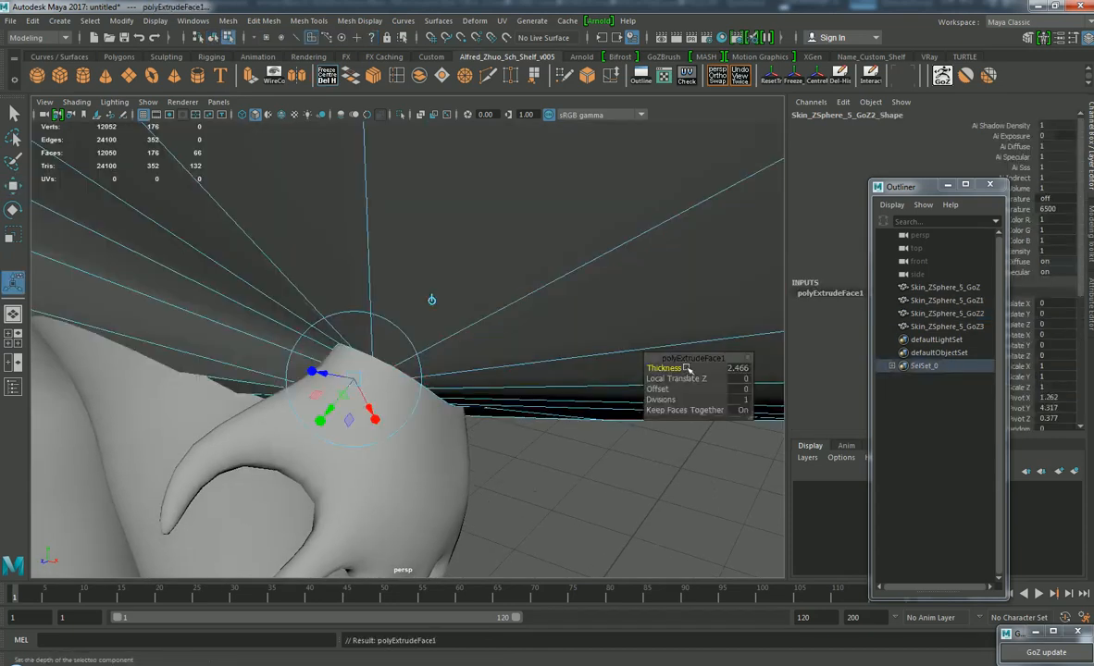
click(740, 369)
text(0.02)
key(Return)
Step: Reset the Extrude Face options to their defaults, close them and clear the face selection
click(227, 20)
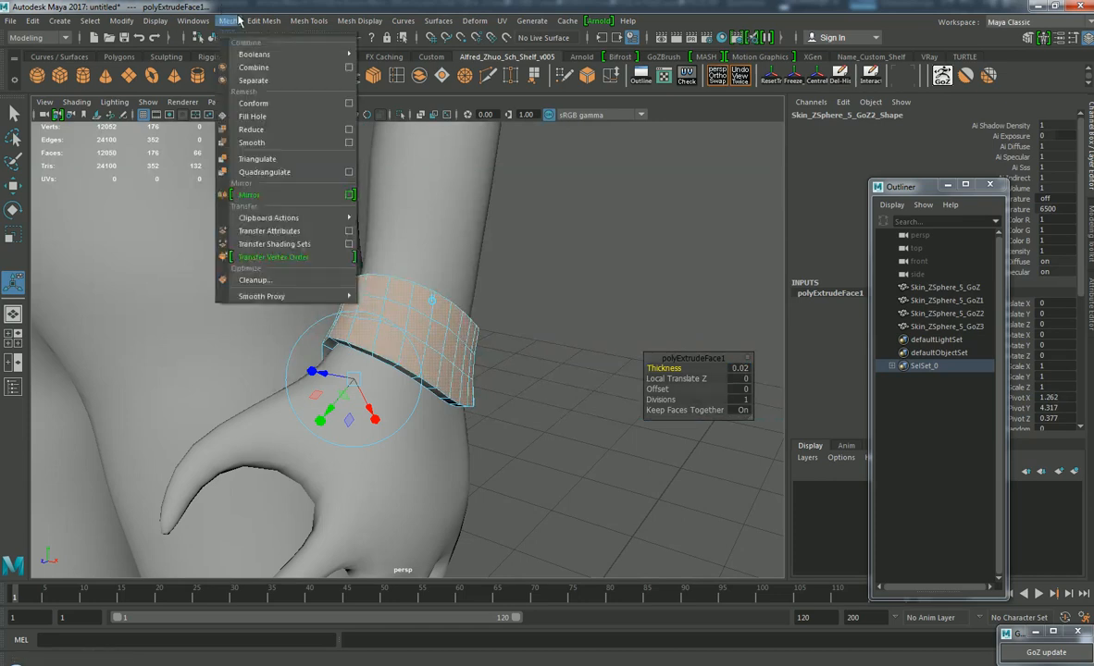
click(422, 134)
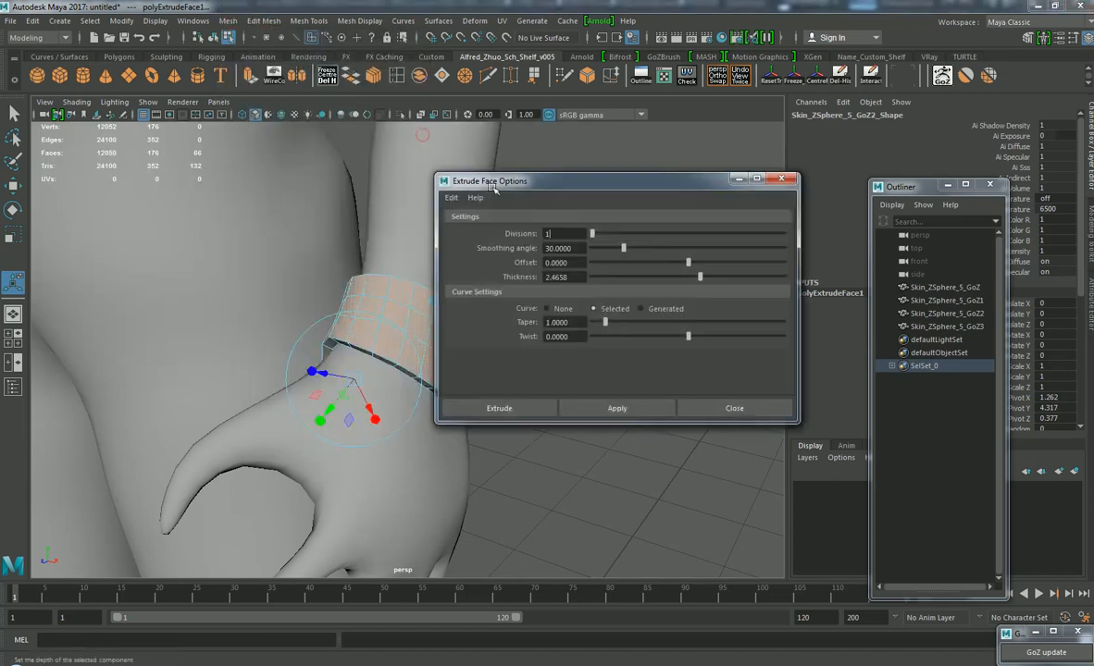
click(451, 198)
click(483, 228)
click(733, 408)
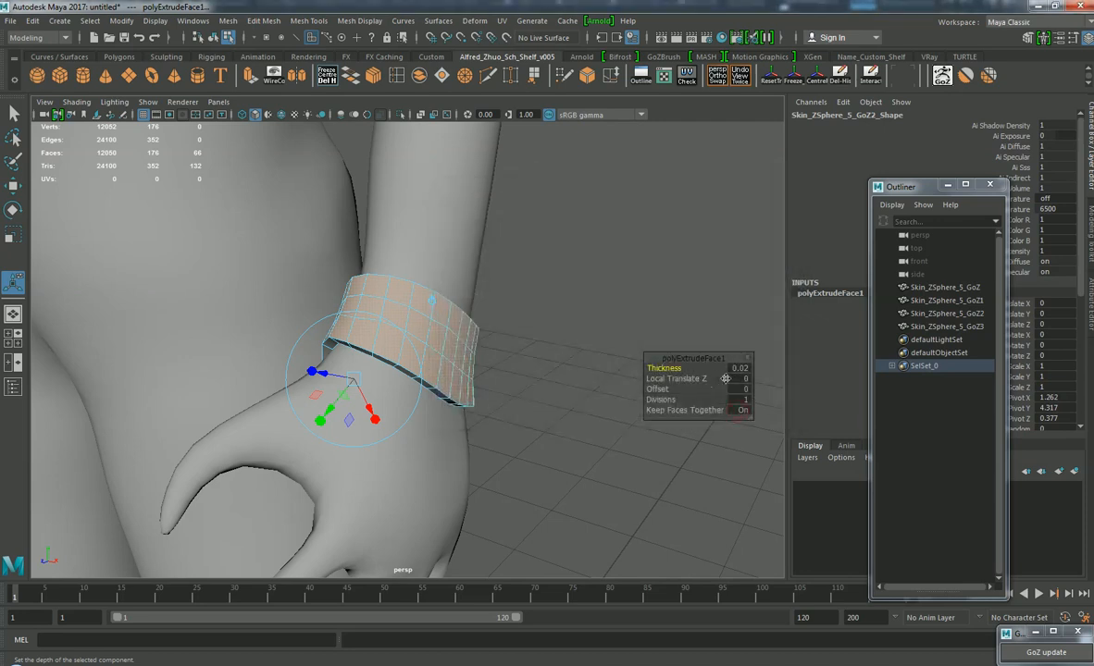
click(533, 319)
scroll(531, 306, down, 6)
alt+drag(534, 302, 461, 298)
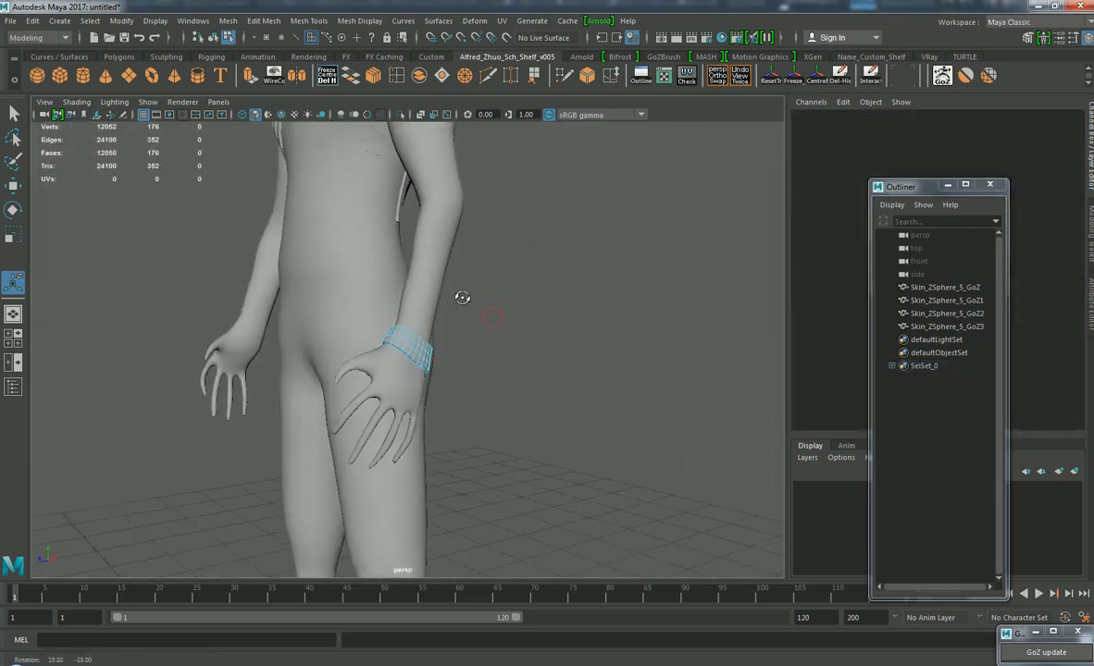
Step: Extrude the wristband's middle face loop inward to form a groove, and return to object mode with nothing selected
scroll(466, 322, up, 4)
scroll(466, 324, up, 3)
key(w)
click(412, 311)
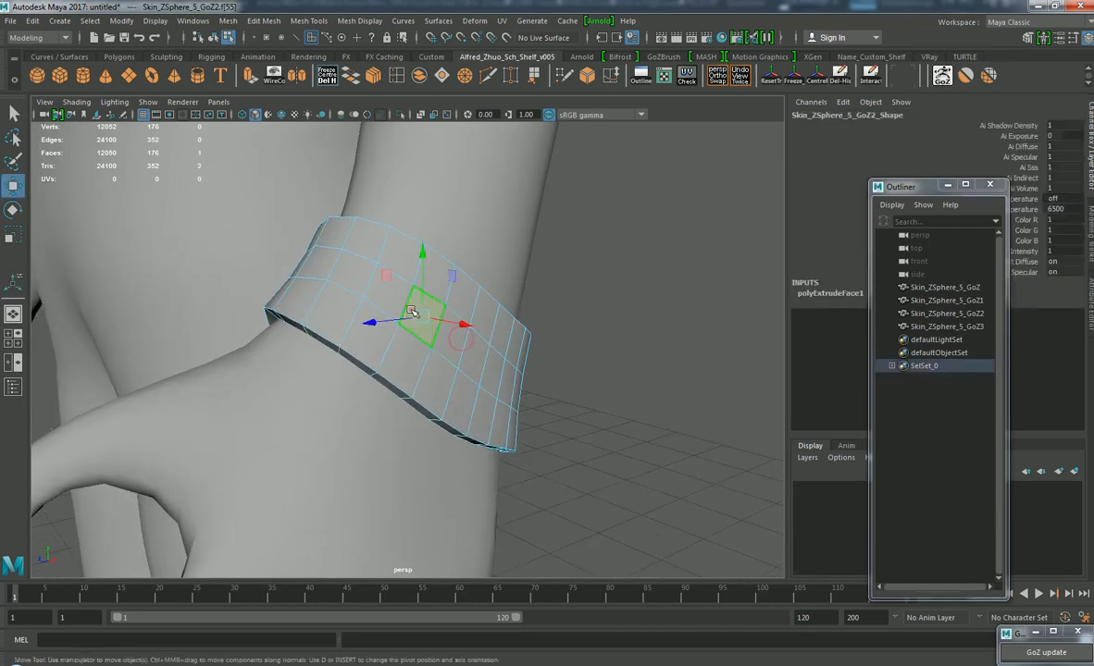
shift+double_click(375, 294)
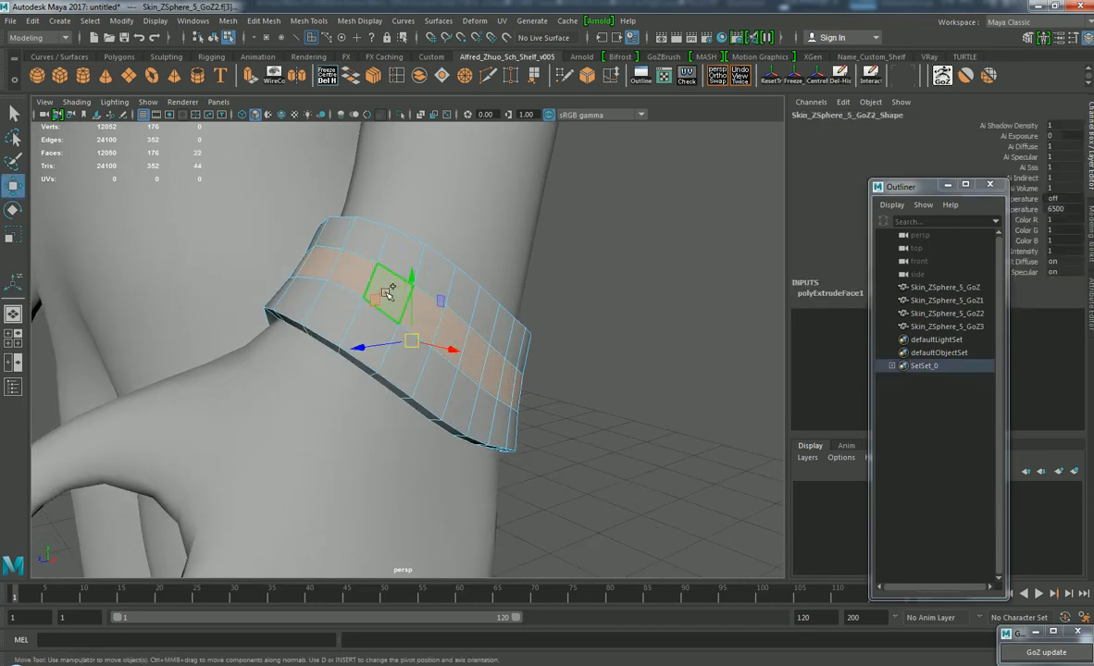
alt+drag(449, 322, 507, 344)
key(ctrl+e)
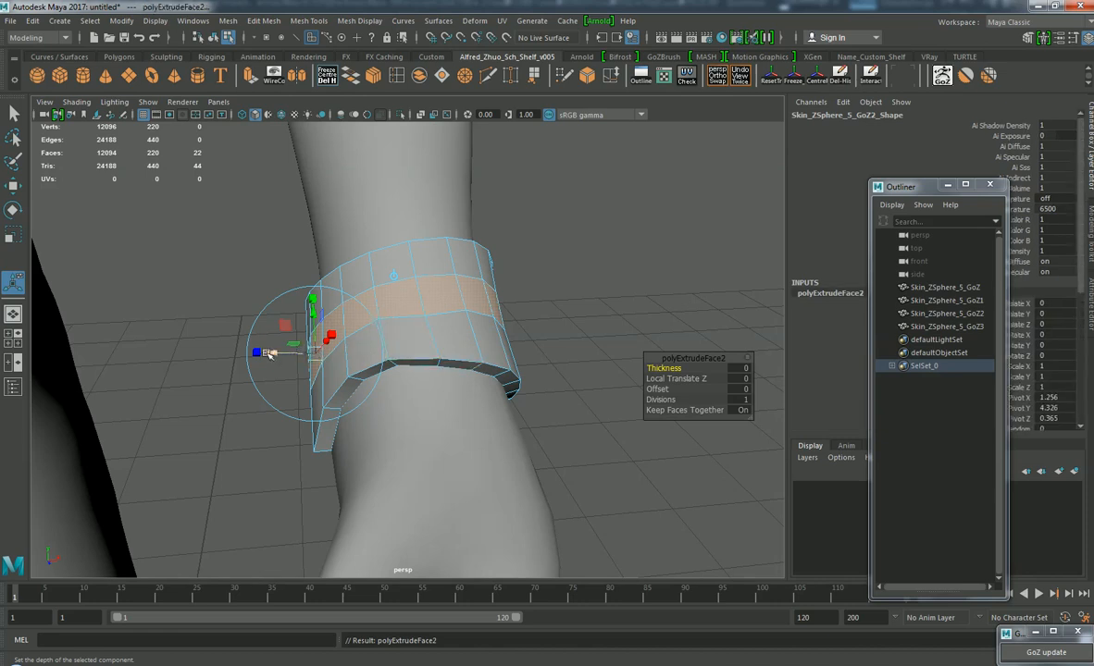
drag(261, 353, 519, 312)
scroll(552, 304, up, 4)
scroll(574, 271, down, 5)
click(537, 271)
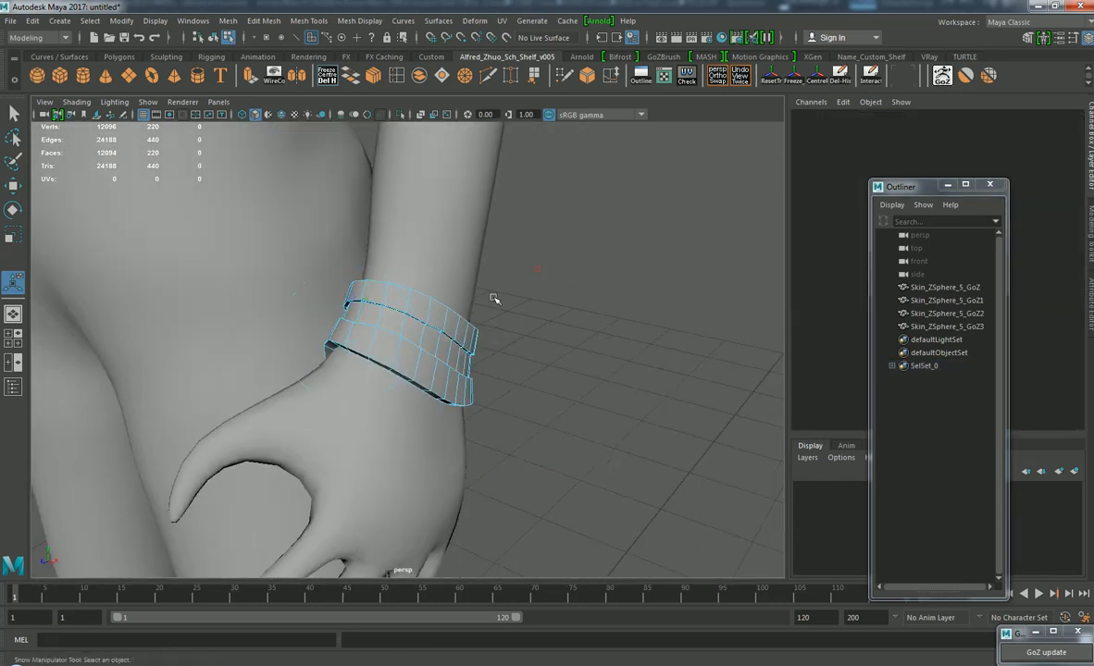
scroll(464, 313, up, 1)
right_drag(464, 300, 528, 279)
scroll(513, 295, down, 4)
click(512, 296)
Step: Examine the headband, shoulder straps and wristband on the whole figure from several sides
scroll(506, 298, down, 5)
alt+drag(503, 299, 504, 324)
alt+middle_drag(504, 324, 500, 405)
scroll(452, 354, down, 3)
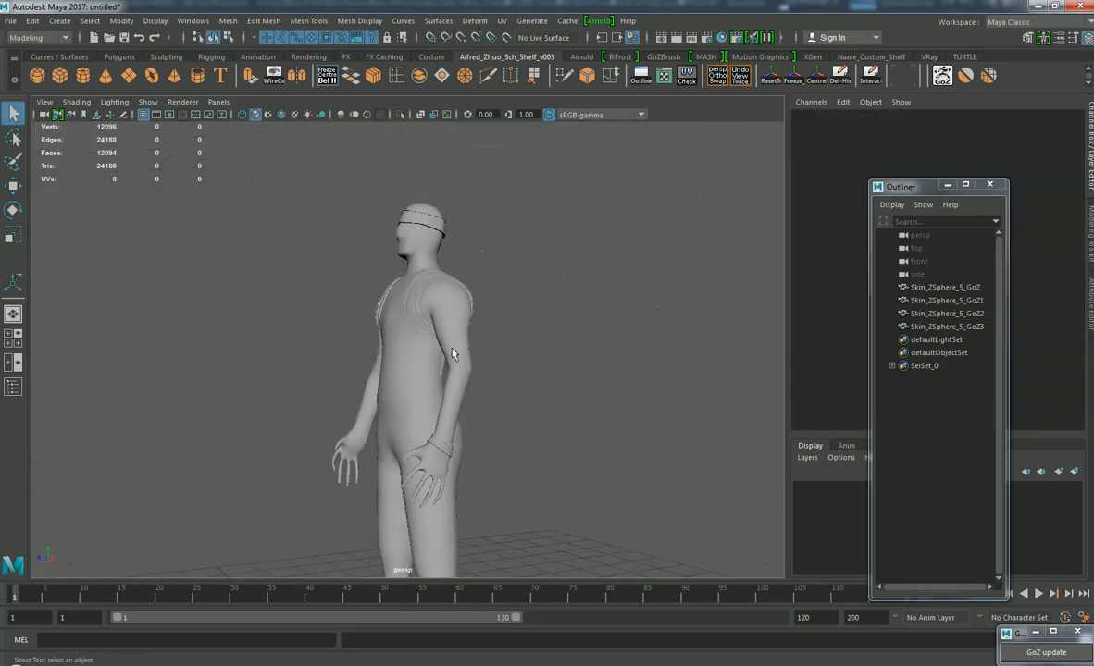
alt+drag(446, 348, 543, 377)
alt+middle_drag(418, 377, 541, 341)
scroll(505, 331, up, 4)
scroll(543, 268, down, 7)
alt+drag(542, 340, 456, 388)
scroll(456, 384, up, 6)
alt+middle_drag(472, 320, 501, 385)
scroll(486, 376, up, 2)
scroll(486, 376, down, 4)
alt+drag(501, 385, 454, 310)
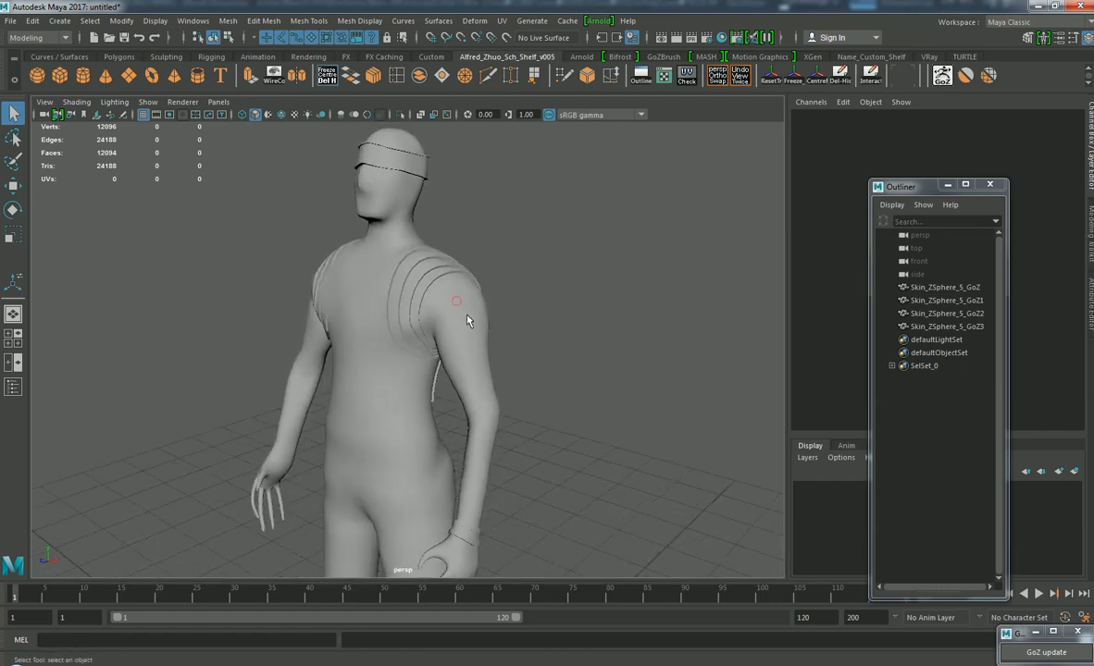
scroll(455, 292, up, 2)
scroll(454, 292, down, 3)
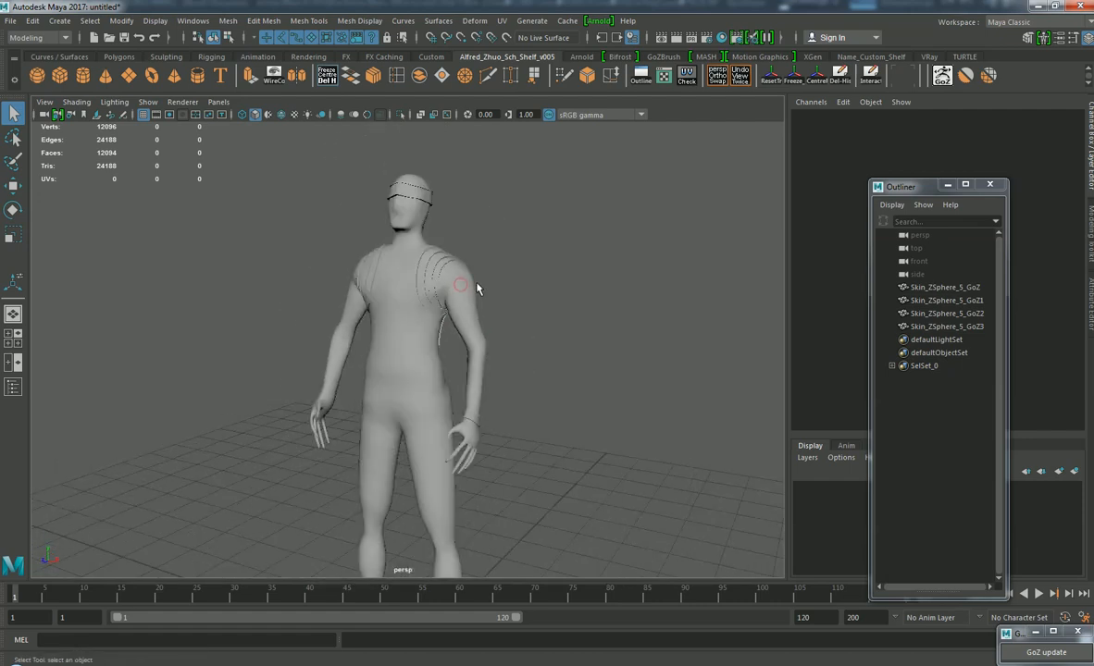
Step: Rename the wristband object as Brace
click(939, 288)
shift+click(943, 326)
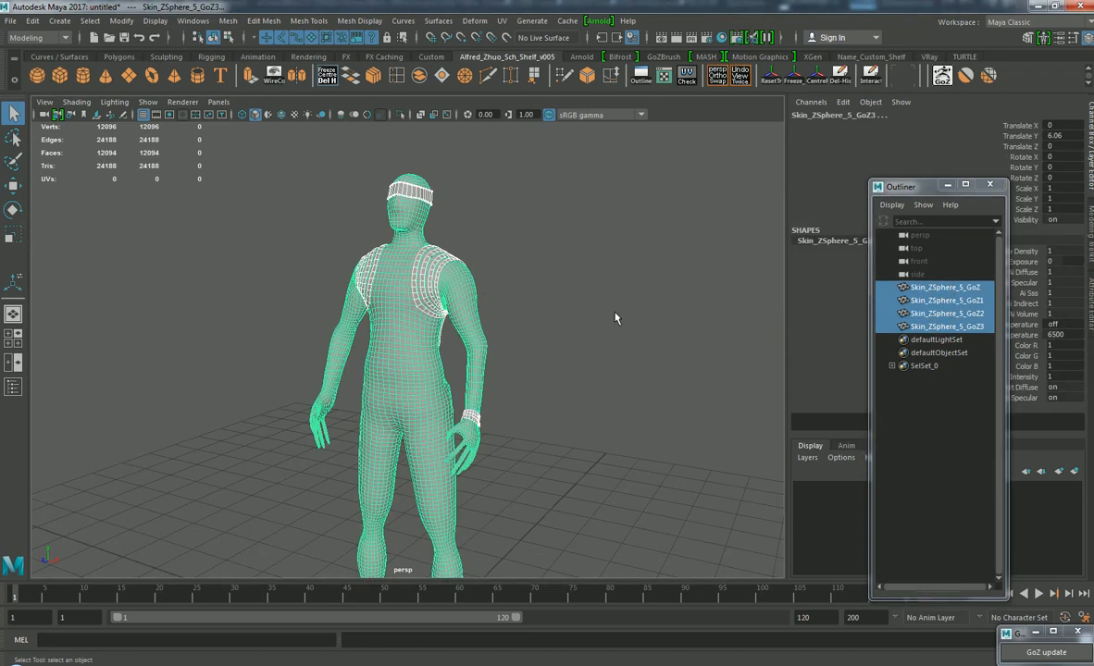
click(585, 307)
click(473, 420)
double_click(936, 315)
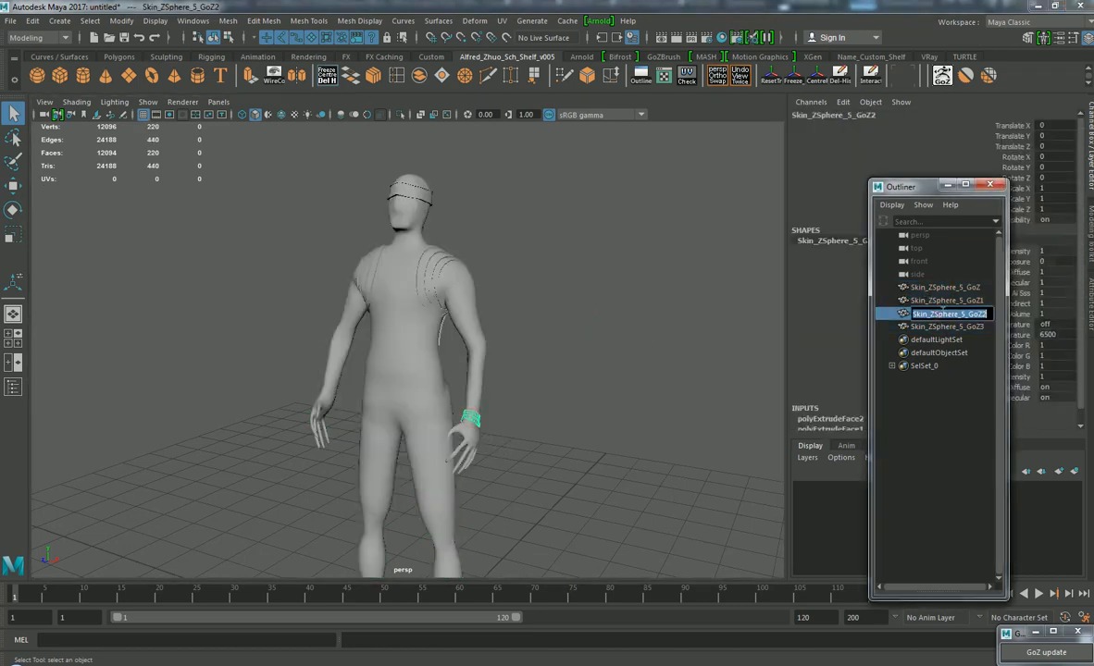
text(Brace)
key(Return)
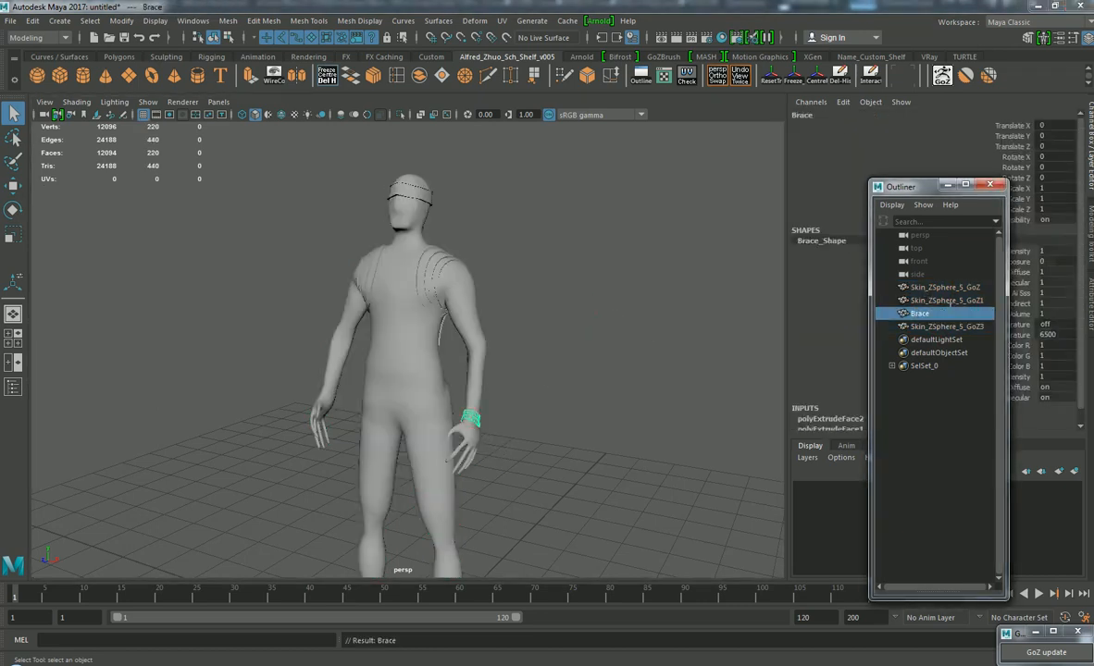
Step: Rename the body mesh as Banner and check which objects the neighbouring scene entries belong to
click(413, 206)
double_click(930, 327)
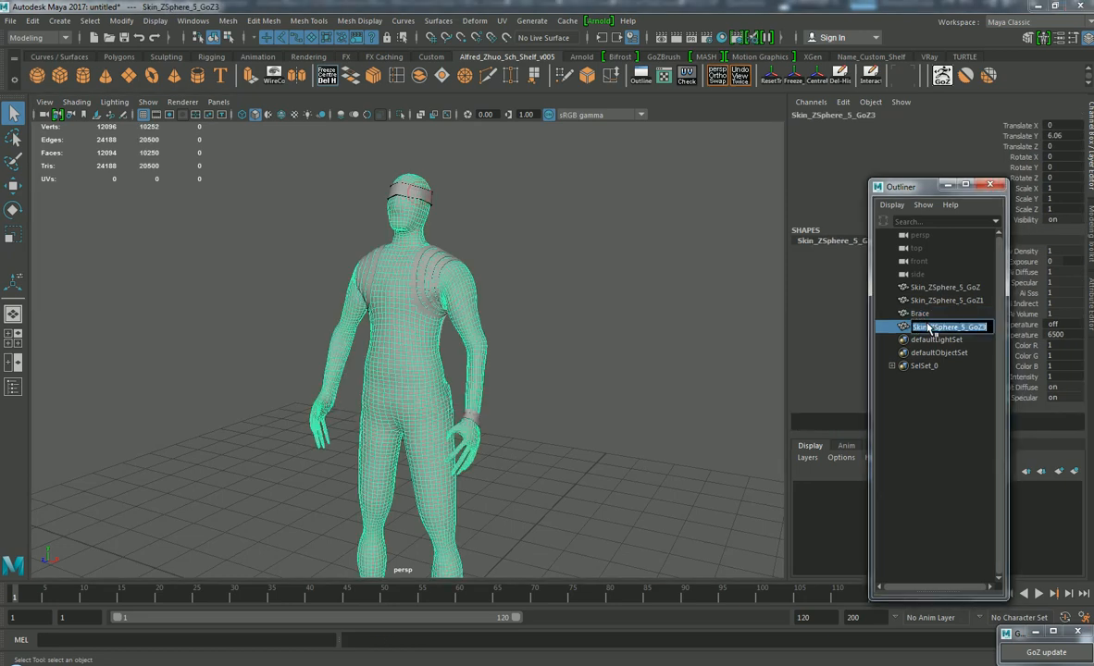
text(Banne)
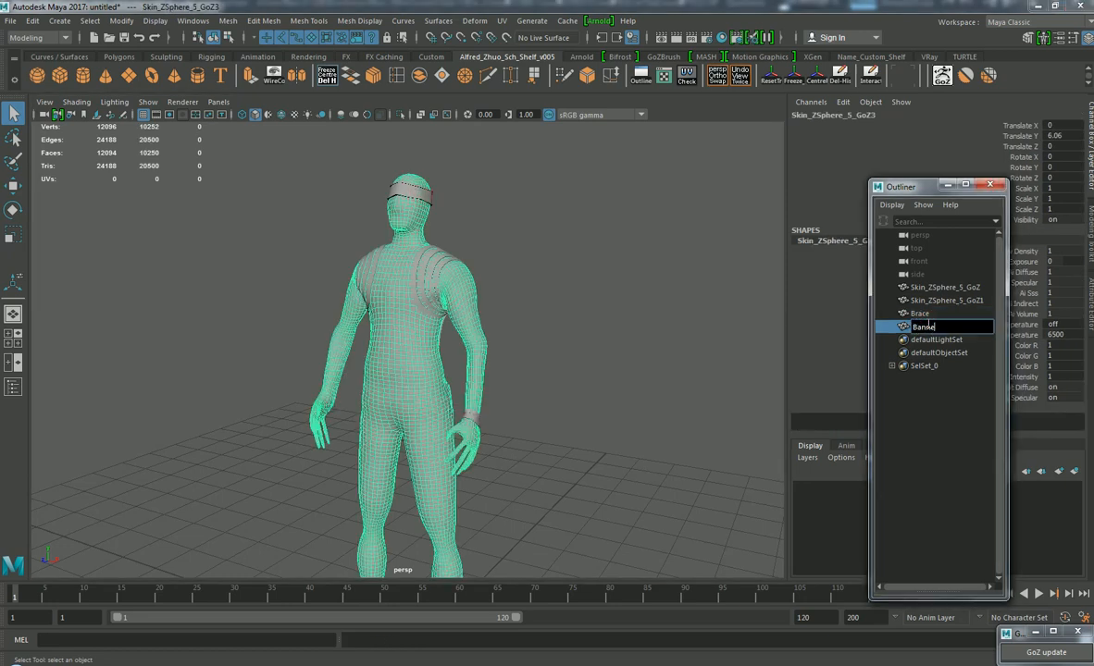
text(r)
key(Return)
click(934, 301)
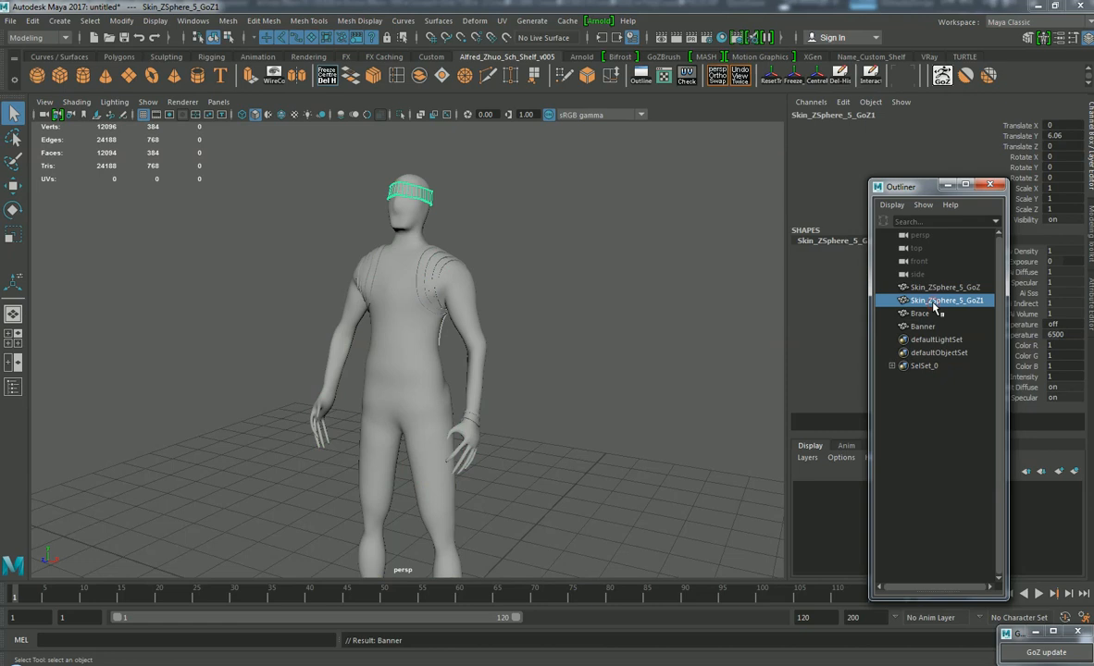
click(929, 326)
click(933, 315)
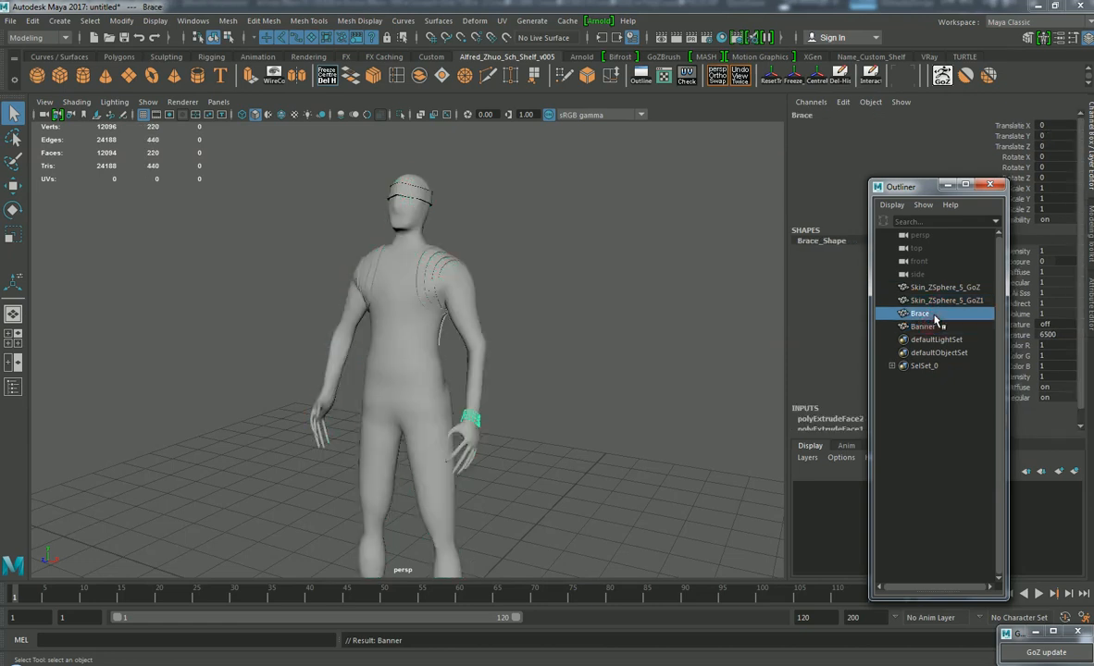
Step: Rename the body mesh as BaseMesh
double_click(926, 327)
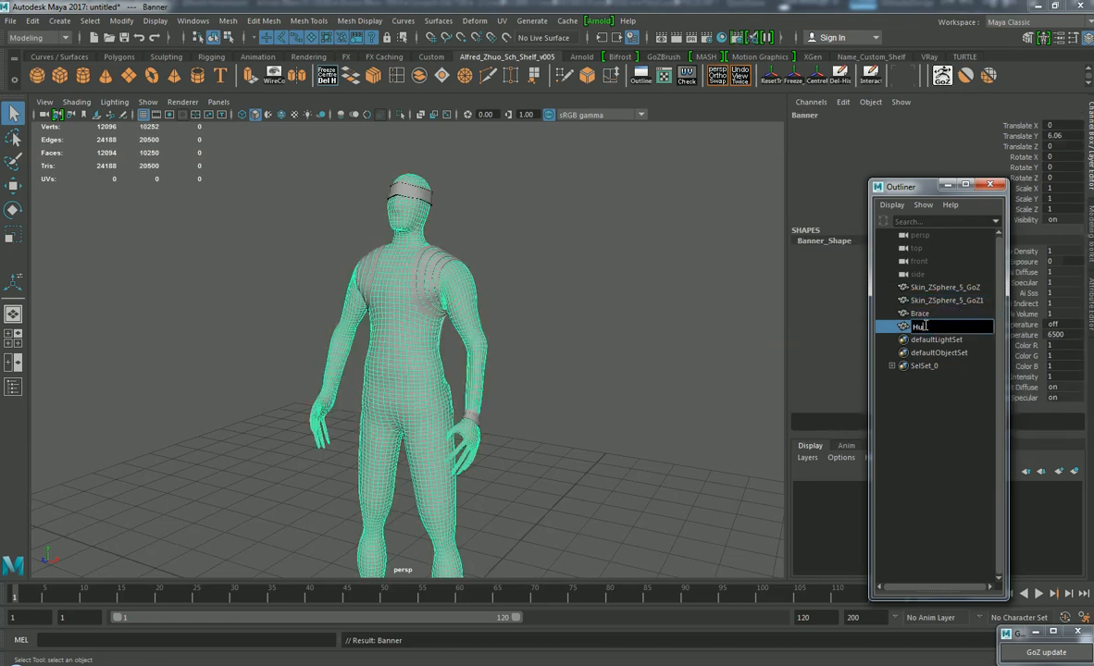
key(Return)
double_click(925, 327)
key(Return)
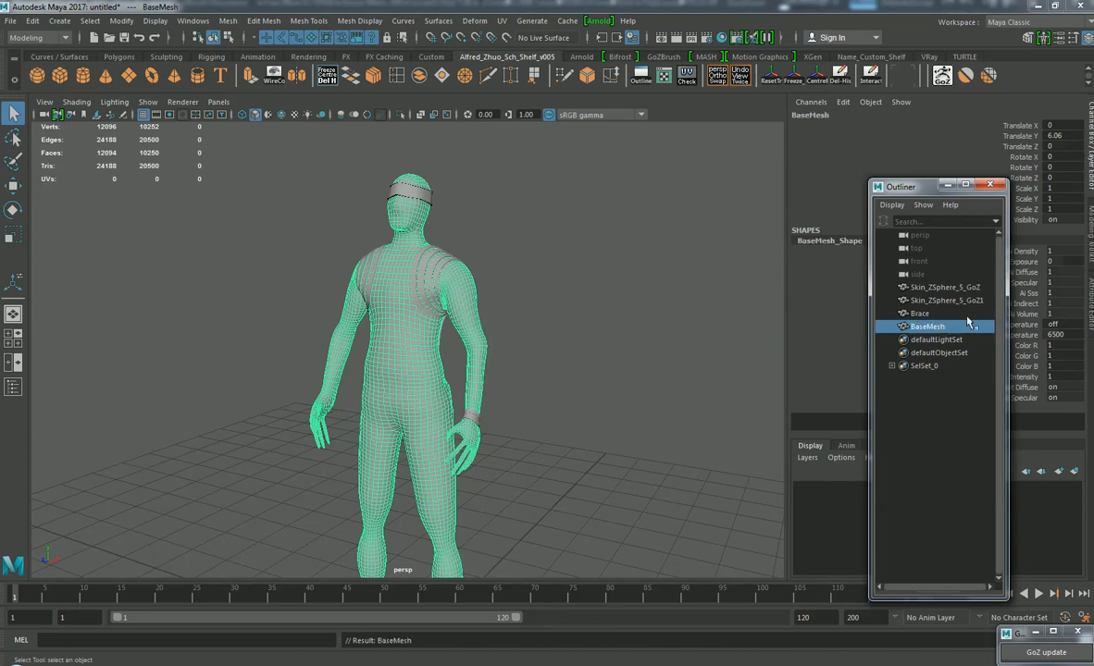
Step: Rename the headband object as Banner_Head
click(960, 305)
double_click(958, 305)
text(Banner_Hea)
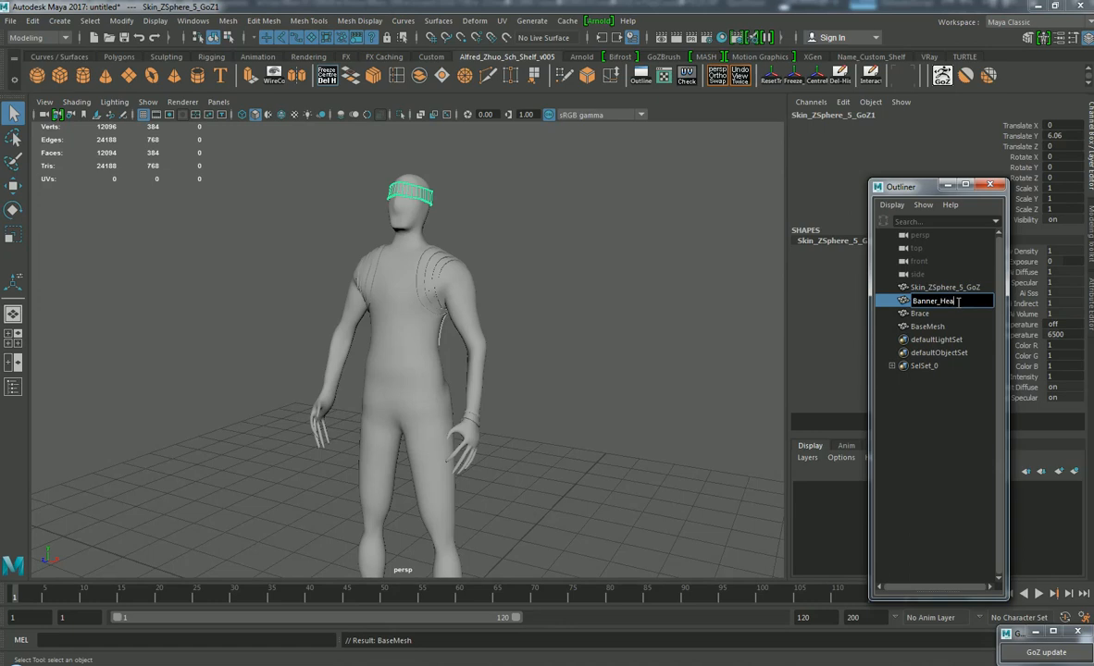
text(d)
key(Return)
Step: Rename the shoulder straps object as Shoulder_thing
click(952, 288)
double_click(951, 289)
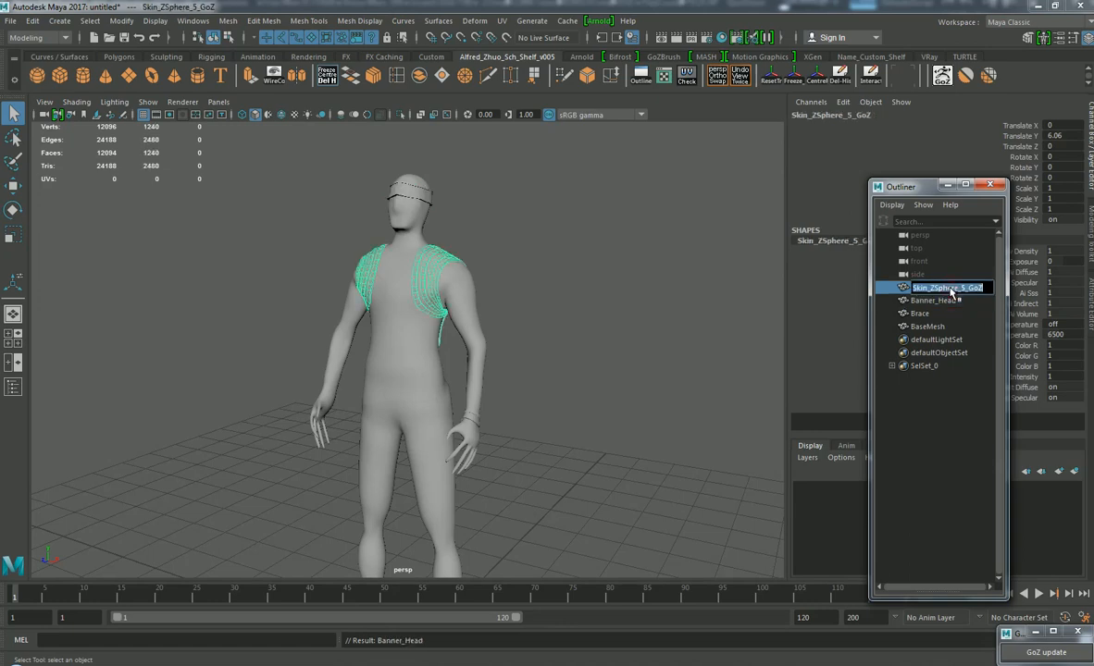
text(Shoulder)
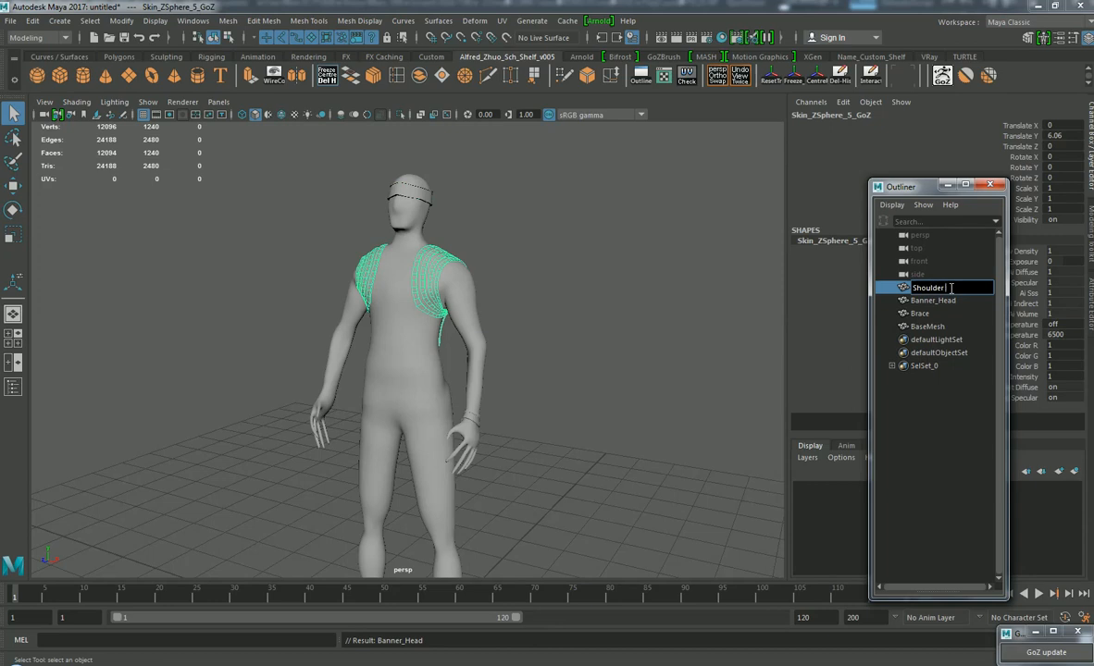
key(Return)
Step: Create a tall polygon cube about 1.011 wide at the character's feet and raise it to about Translate Y 5.578
alt+middle_drag(520, 304, 542, 207)
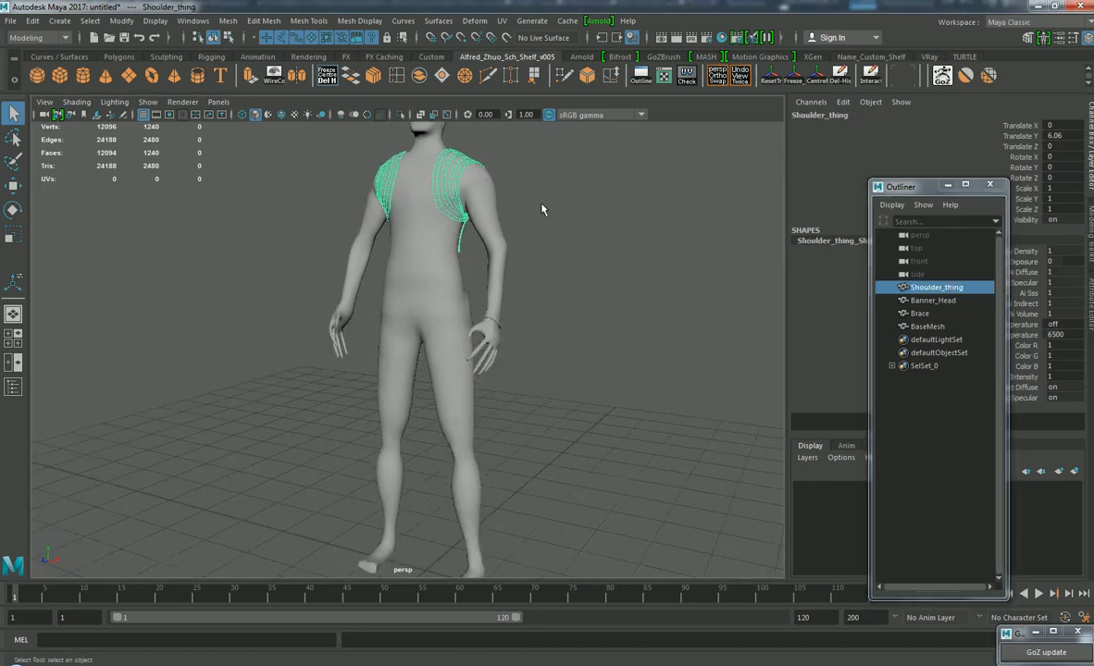
scroll(533, 206, down, 5)
scroll(407, 370, up, 2)
alt+middle_drag(387, 376, 383, 404)
alt+drag(385, 400, 443, 379)
key(w)
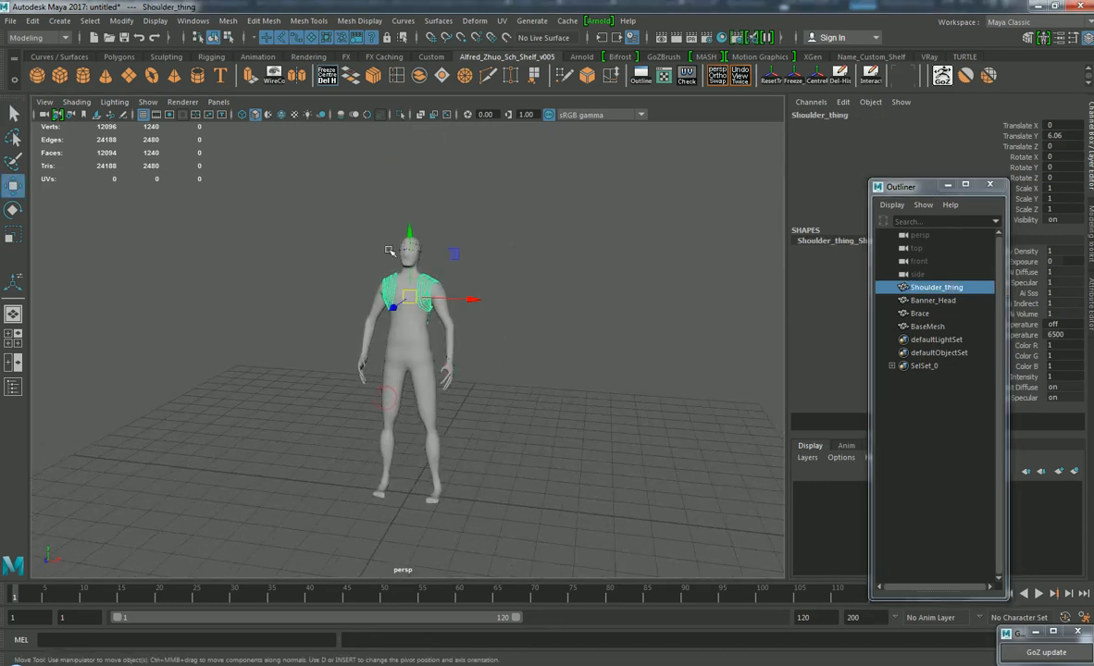
click(60, 75)
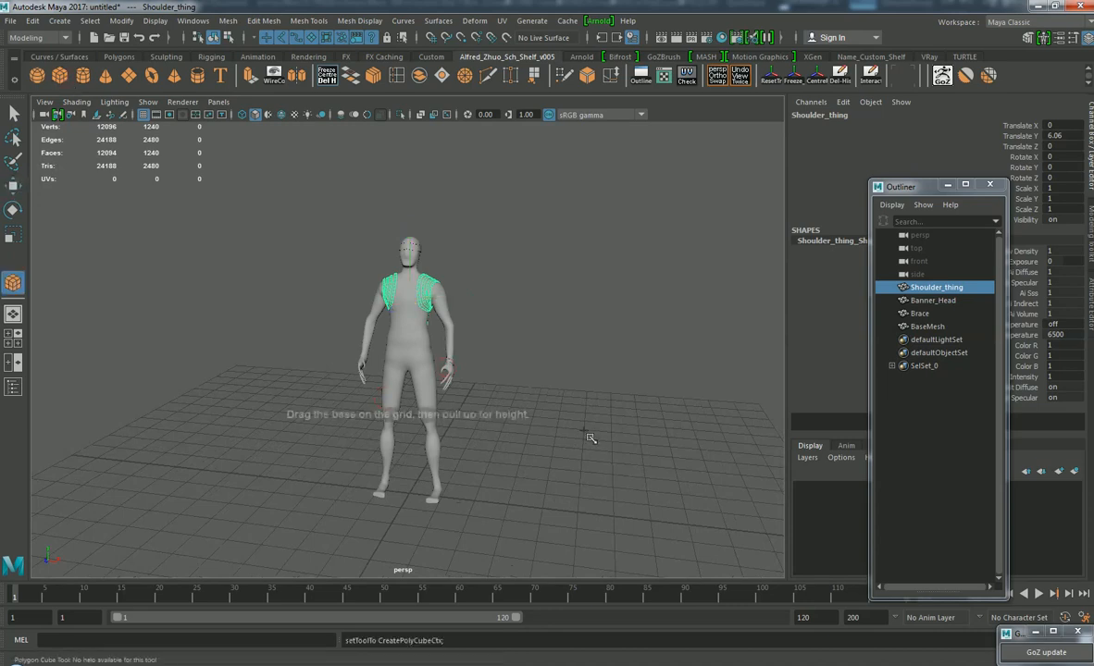
click(415, 497)
key(w)
drag(406, 421, 410, 215)
key(r)
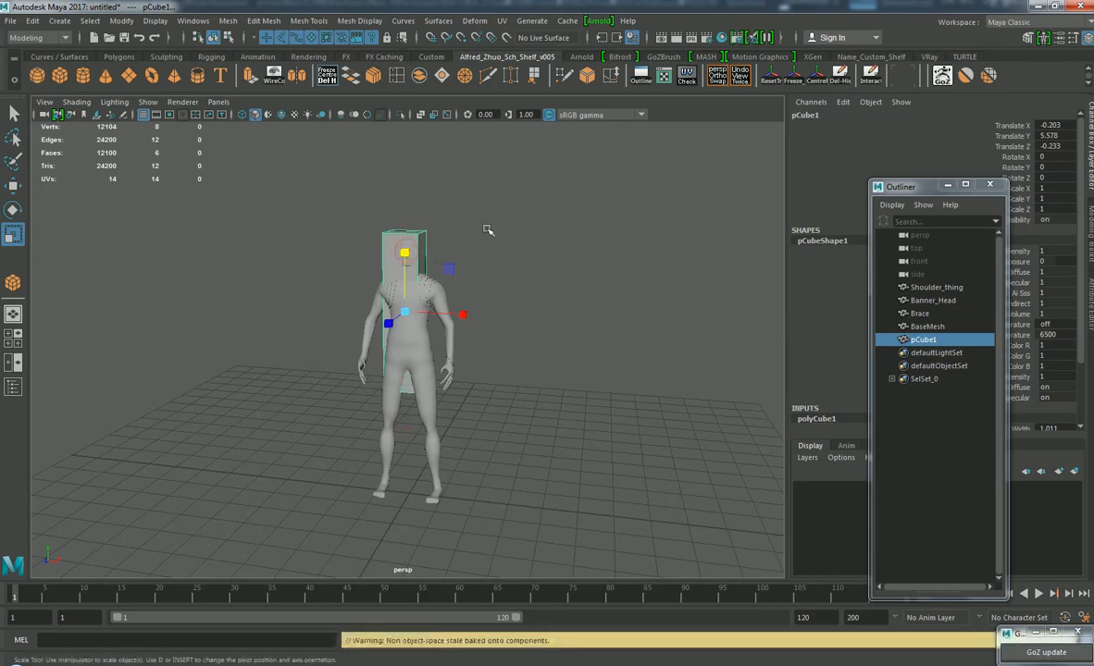
Step: Move the tall box sideways away from the body and scale down its depth into a thin slab
key(w)
drag(467, 312, 390, 306)
scroll(326, 254, up, 5)
alt+middle_drag(326, 253, 447, 311)
alt+drag(447, 311, 427, 366)
key(r)
drag(341, 331, 429, 241)
Step: Position the thin slab beside the character at about Translate X -4.103 and Translate Z 0.073
key(w)
alt+middle_drag(428, 240, 412, 355)
alt+drag(454, 354, 367, 312)
alt+right_drag(367, 312, 403, 328)
alt+drag(402, 327, 518, 317)
alt+right_drag(518, 318, 540, 324)
drag(396, 407, 390, 409)
alt+drag(676, 333, 513, 377)
alt+right_drag(698, 282, 637, 296)
alt+drag(636, 296, 605, 269)
alt+right_drag(618, 268, 585, 284)
alt+drag(582, 283, 556, 297)
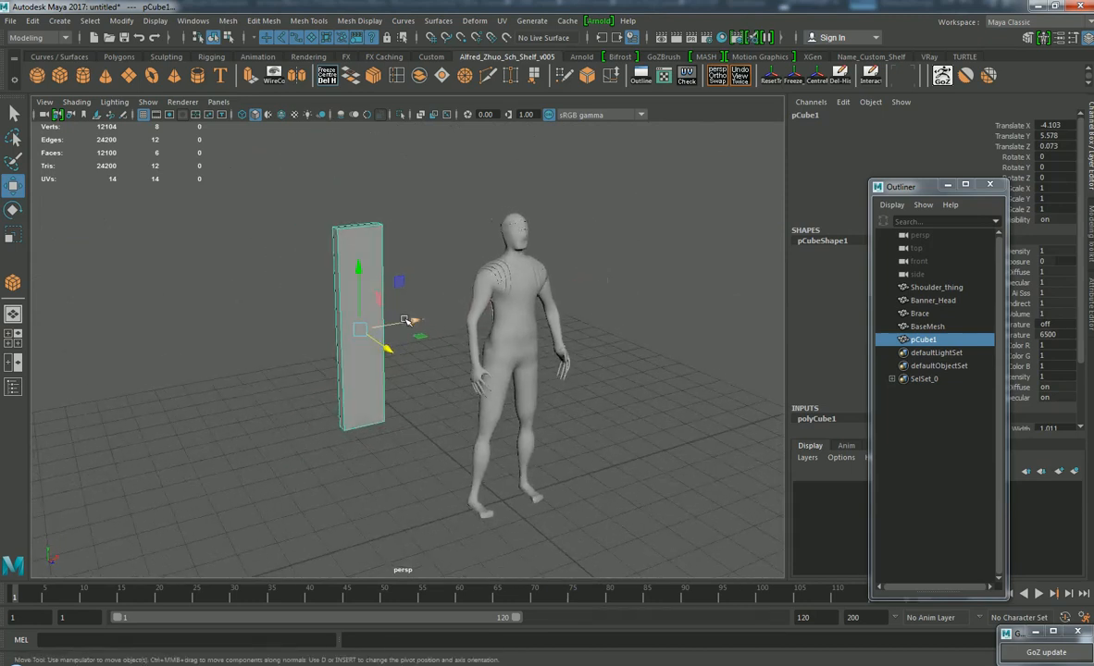
alt+drag(406, 319, 349, 253)
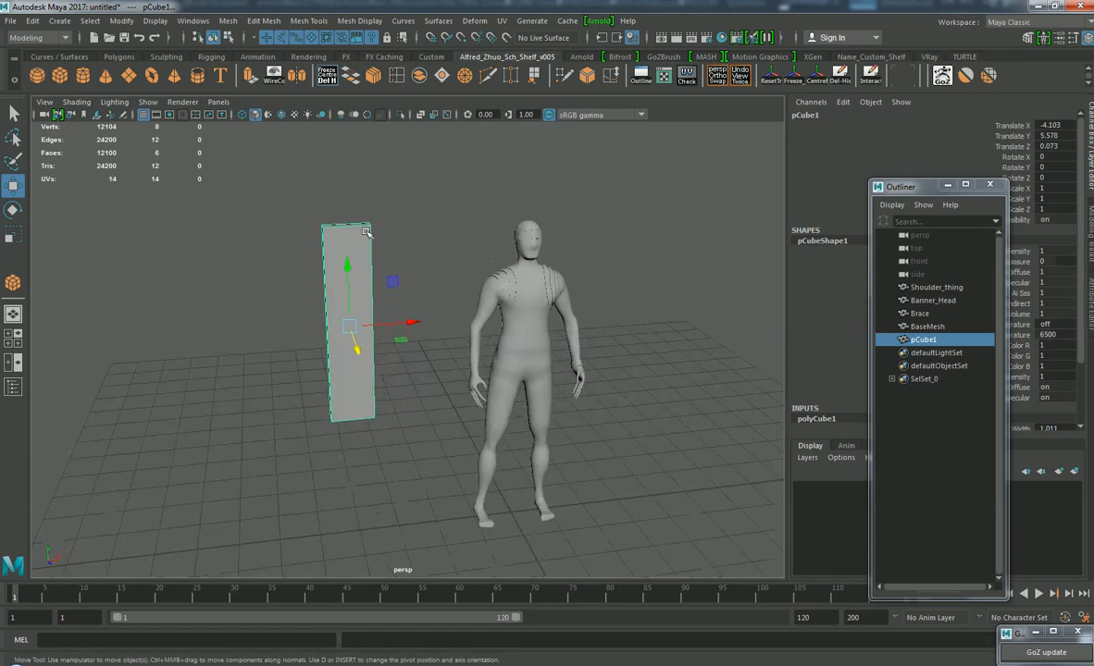
Step: Duplicate the thin slab, raise the copy to about Translate Y 8.33 and scale it uniformly to 0.28 as a sword handle
right_click(352, 236)
alt+drag(412, 218, 352, 176)
key(ctrl+d)
key(r)
drag(347, 238, 278, 231)
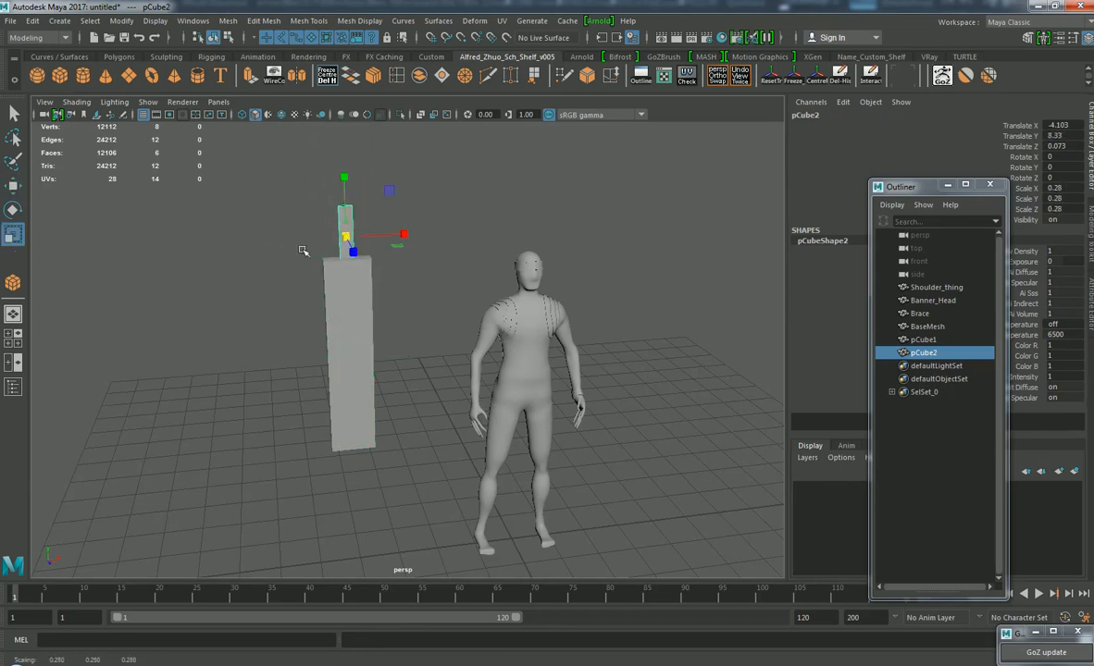
Step: Group the blade and handle slabs, freeze and centre the group with its history deleted, and lower it beside the character
shift+click(371, 302)
mouse_move(481, 287)
alt+mouse_down()
mouse_move(397, 266)
mouse_move(489, 295)
alt+mouse_up()
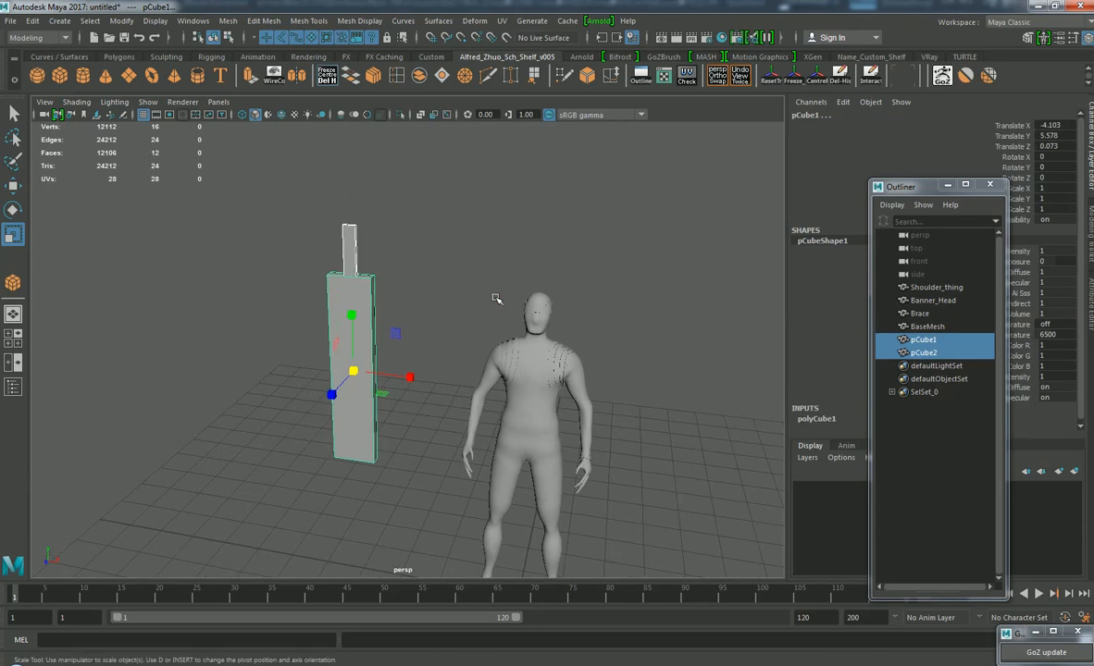
key(ctrl+g)
key(w)
click(327, 76)
drag(353, 282, 353, 322)
Step: Duplicate the sword group and place it diagonally behind the character at about Translate X 4.909, Y -0.792, Z -1.062, Rotate Z 47.109
alt+drag(352, 322, 445, 298)
key(ctrl+d)
drag(402, 337, 616, 383)
key(e)
drag(520, 306, 449, 376)
key(w)
drag(535, 264, 474, 292)
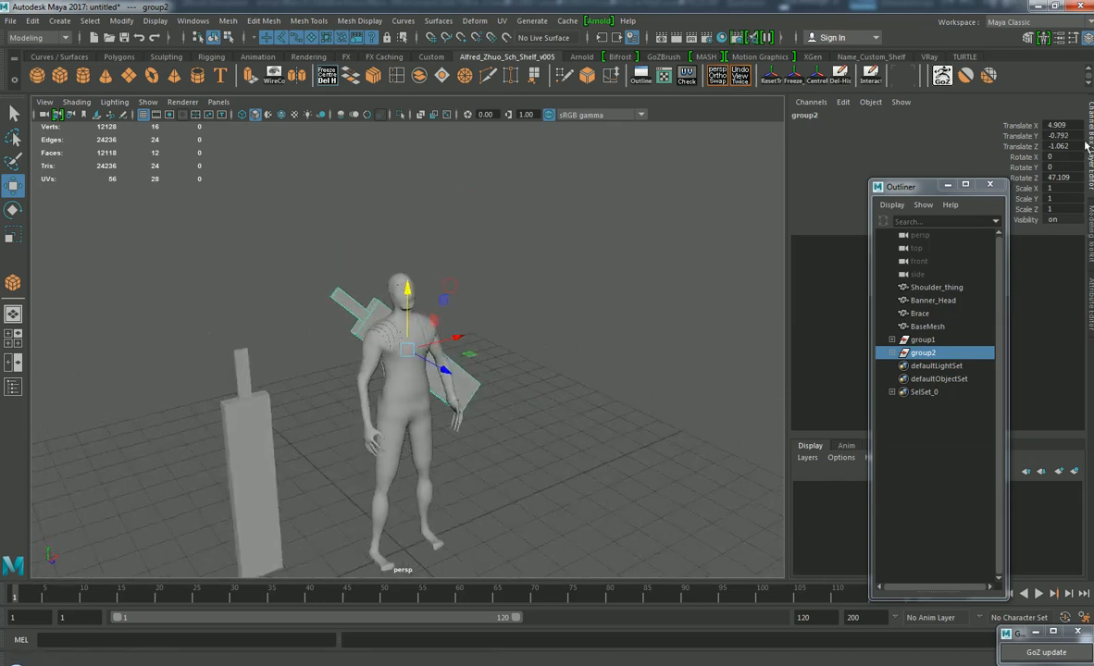
Step: Set the diagonal sword's Rotate Z to 47 and move it closer to the character's back, at about Translate Z -0.787
alt+drag(666, 276, 637, 266)
scroll(627, 269, up, 3)
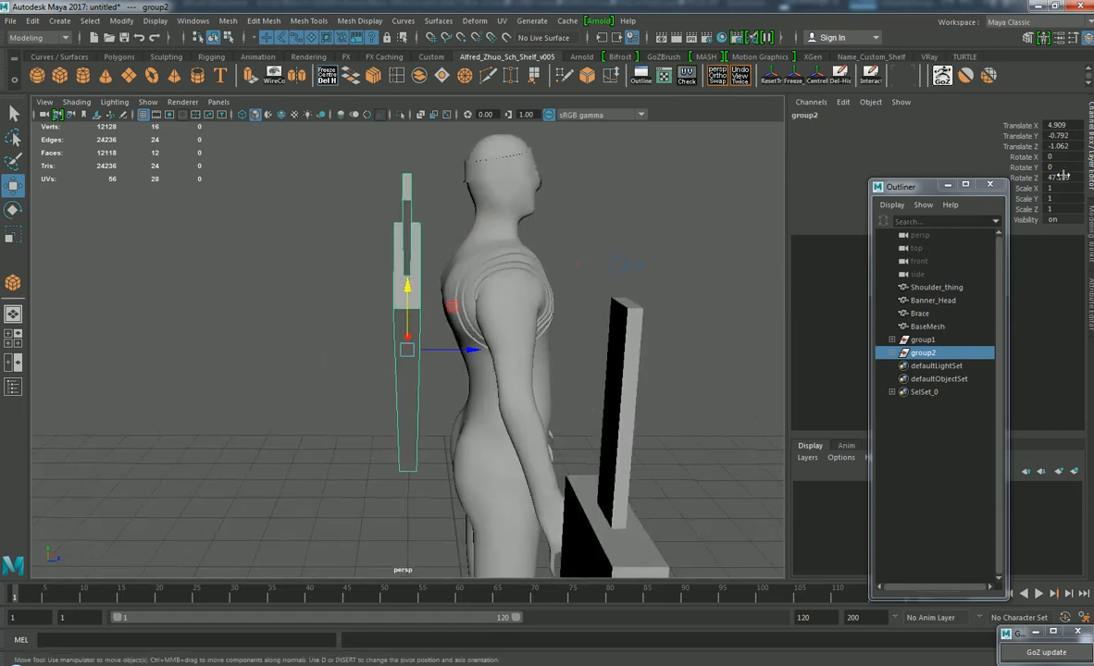
scroll(638, 322, down, 2)
alt+drag(638, 322, 549, 354)
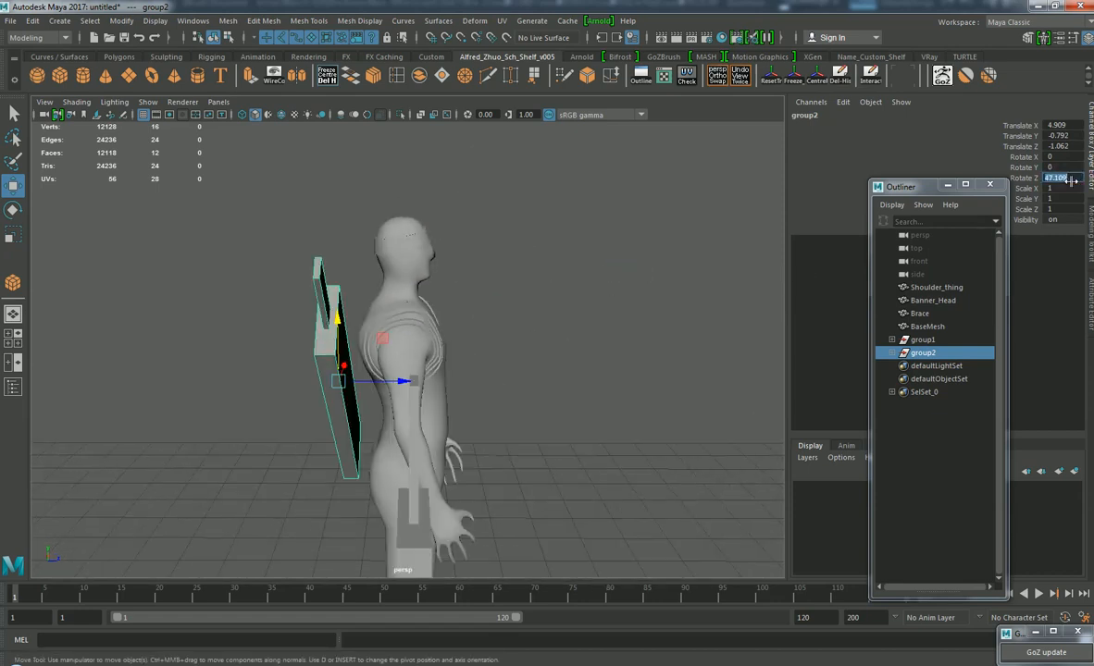
drag(393, 380, 412, 382)
key(r)
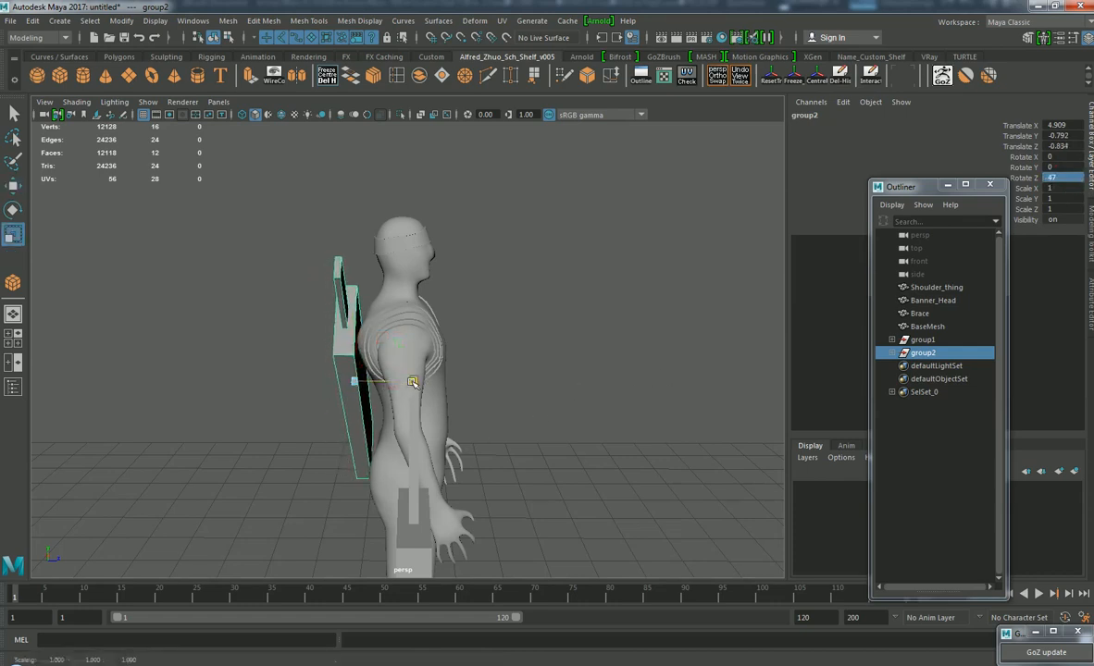
key(w)
drag(413, 382, 493, 368)
click(555, 304)
Step: Examine the sword's fit and proportions against the character's back from several angles
scroll(557, 312, up, 5)
scroll(598, 303, down, 8)
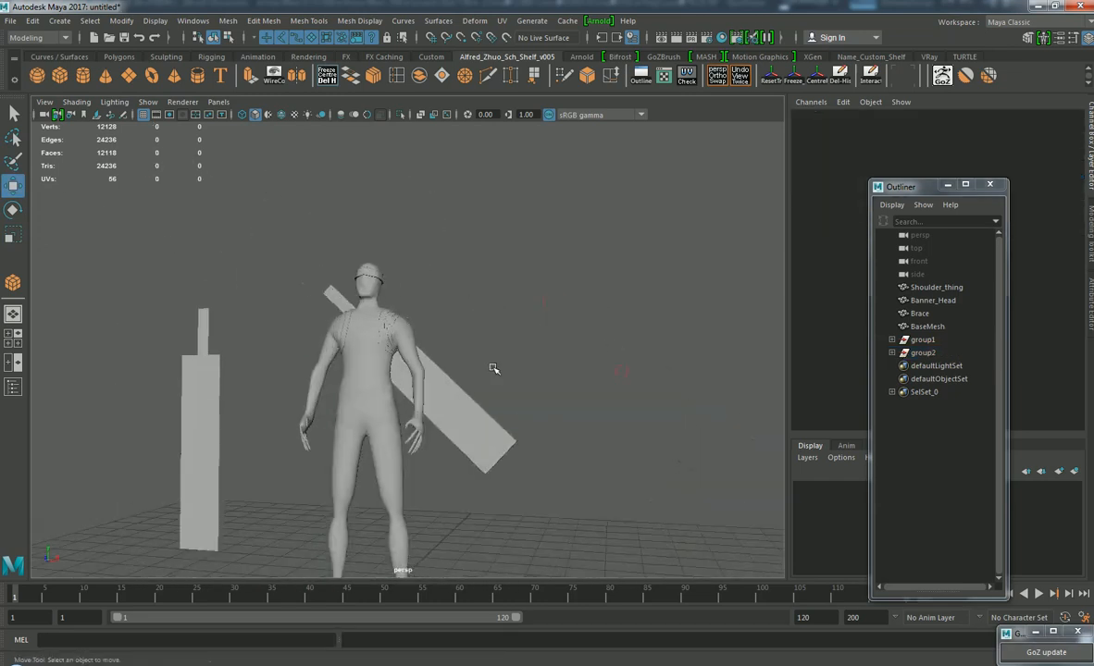
alt+middle_drag(493, 368, 506, 286)
scroll(505, 286, up, 5)
alt+drag(505, 286, 510, 296)
alt+middle_drag(510, 295, 512, 393)
scroll(559, 305, down, 5)
alt+drag(558, 306, 623, 294)
scroll(634, 168, up, 3)
scroll(634, 168, down, 5)
alt+middle_drag(633, 185, 595, 222)
scroll(592, 262, up, 3)
alt+drag(595, 222, 608, 212)
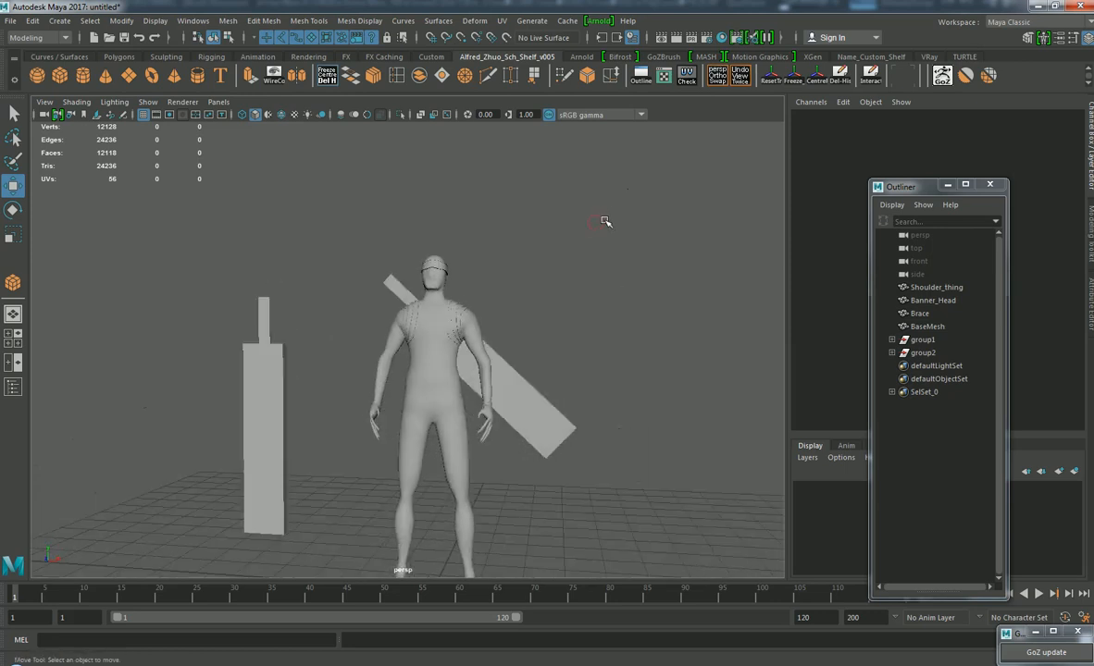
alt+drag(580, 255, 515, 259)
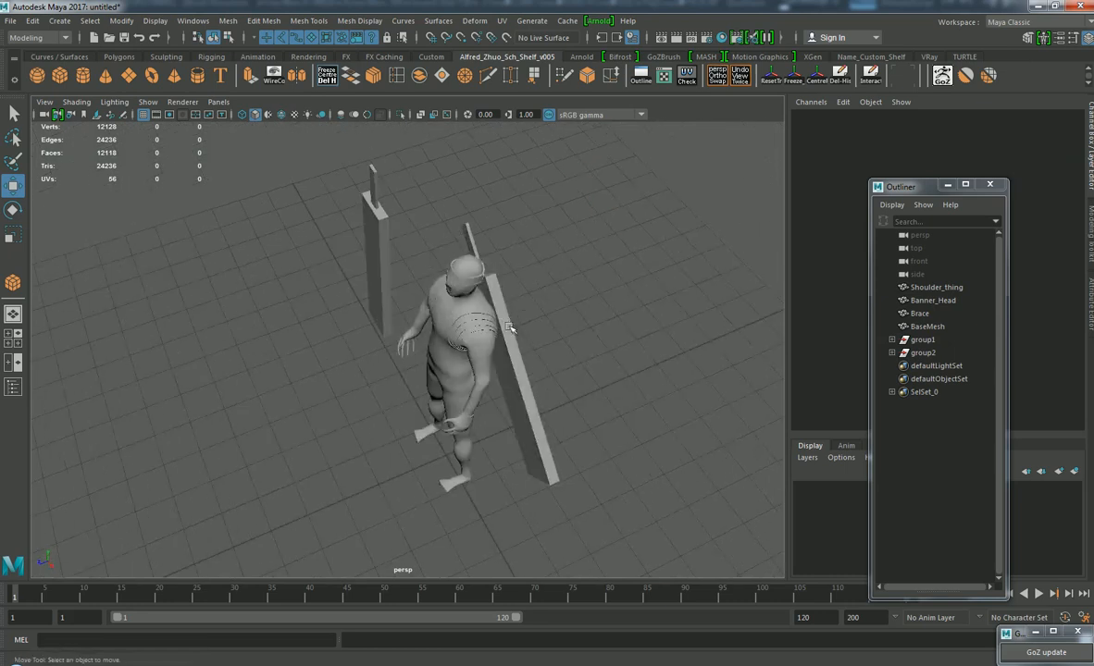
click(514, 338)
alt+drag(502, 382, 559, 297)
alt+middle_drag(560, 297, 569, 246)
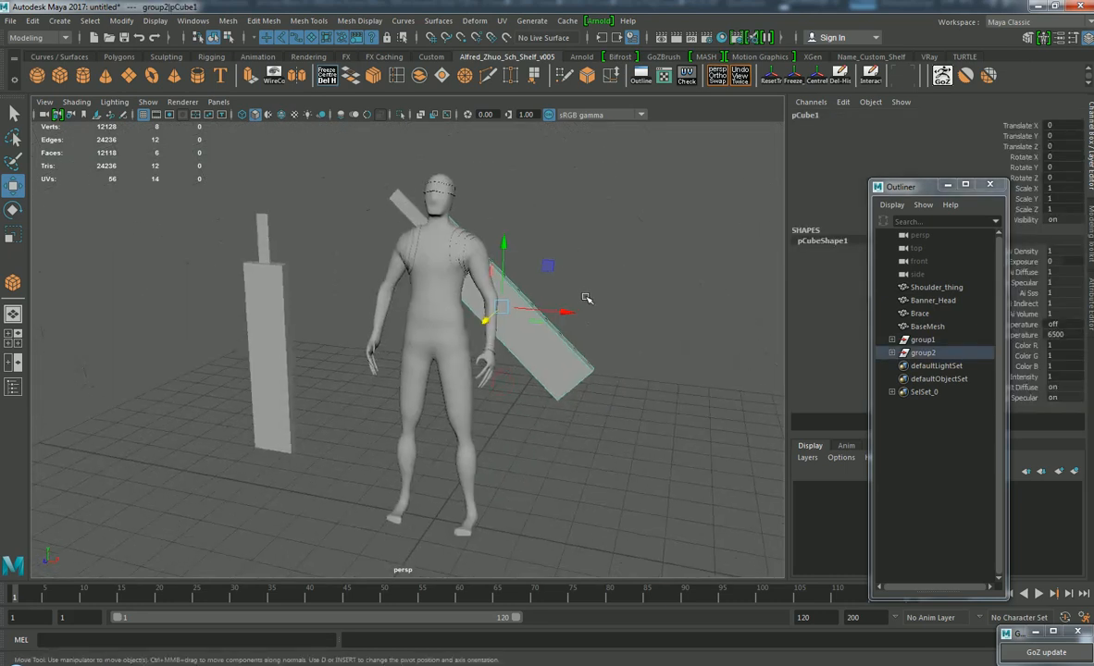
alt+drag(586, 297, 592, 250)
shift+drag(597, 194, 443, 531)
alt+right_drag(486, 283, 605, 252)
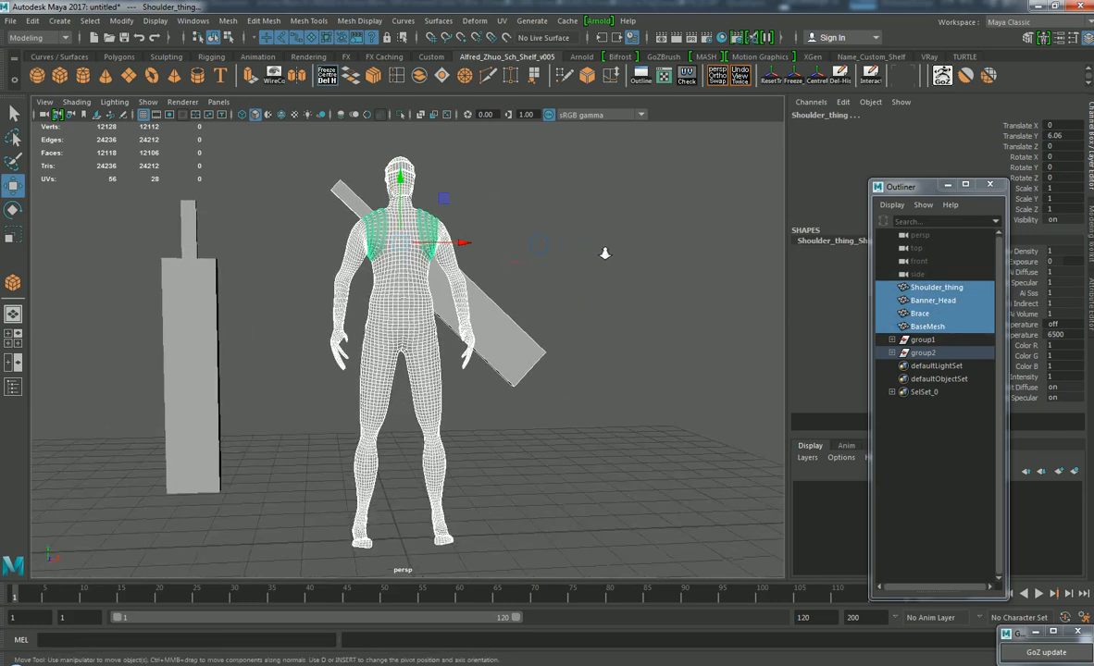
click(571, 245)
mouse_move(571, 245)
alt+middle_down()
mouse_move(582, 273)
mouse_move(587, 238)
alt+middle_up()
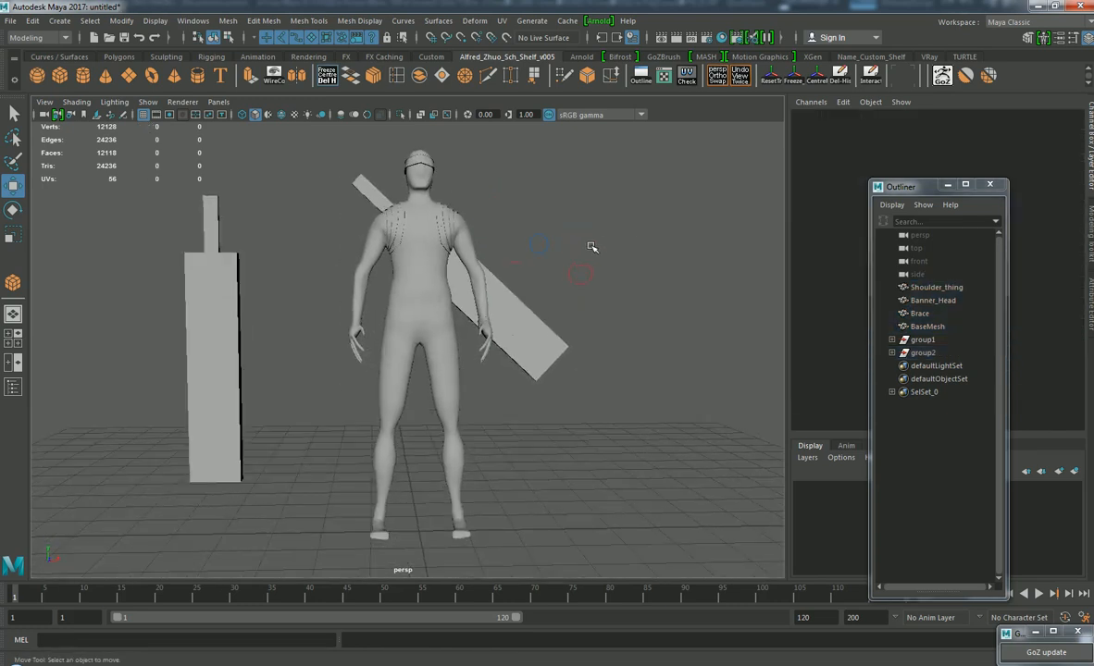
alt+drag(587, 238, 589, 259)
drag(565, 143, 319, 518)
click(591, 186)
alt+middle_drag(599, 222, 598, 237)
drag(584, 168, 337, 546)
click(636, 171)
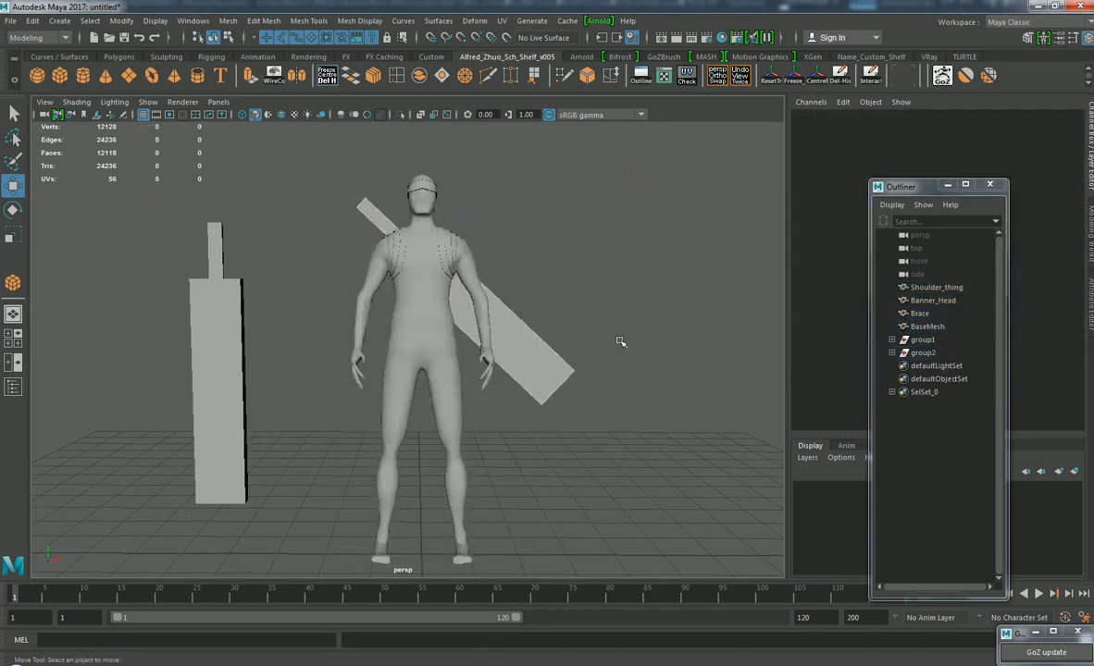
Step: Rename the diagonal sword group as Sword_Test and select it together with BaseMesh, Brace, Banner_Head and Shoulder_thing
double_click(924, 353)
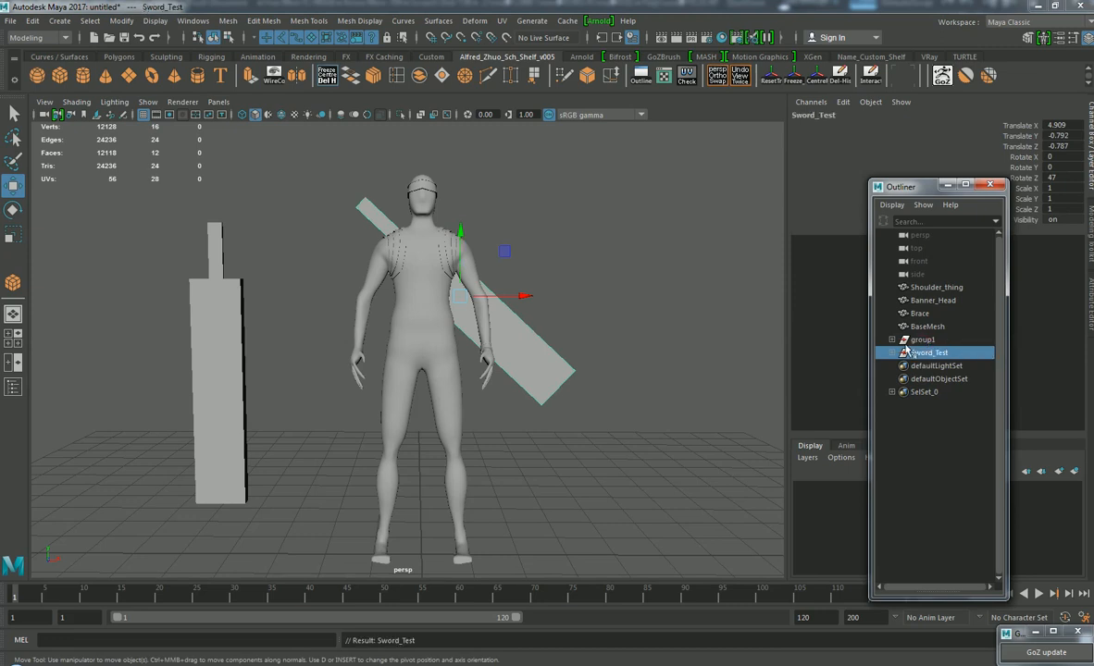
key(Return)
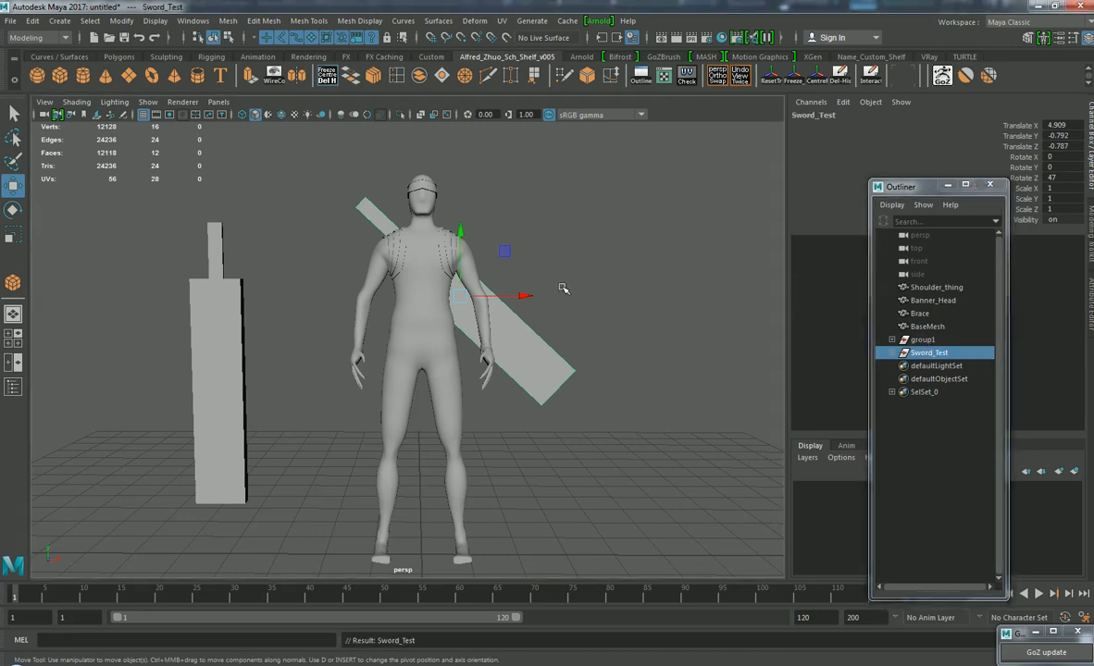
ctrl+click(942, 328)
ctrl+click(939, 316)
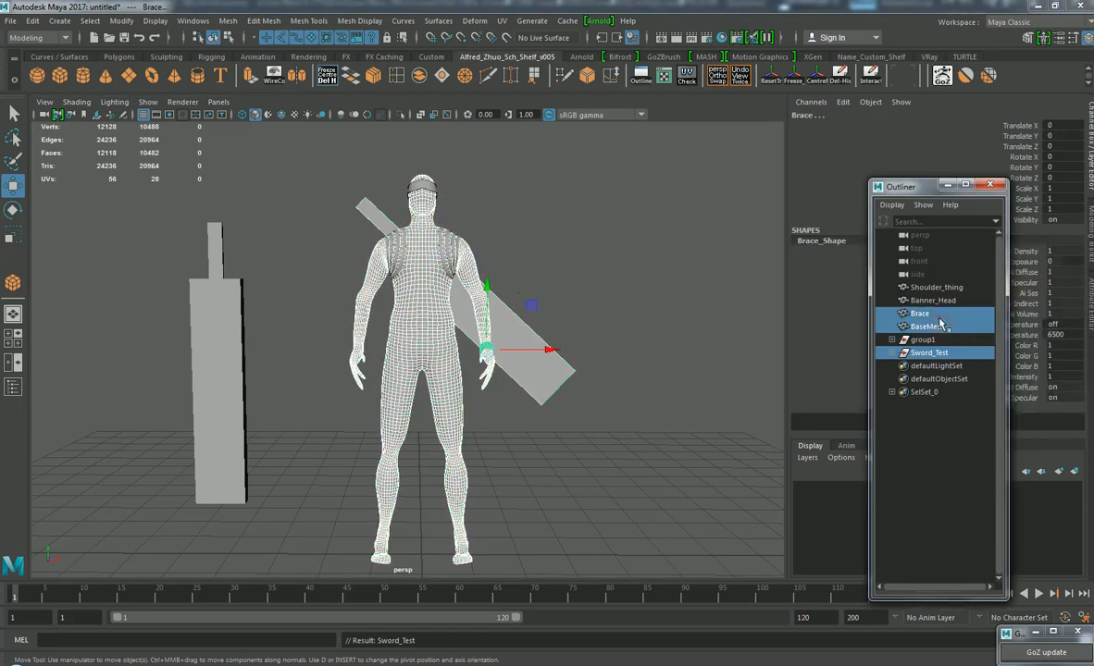
ctrl+click(945, 303)
ctrl+click(950, 289)
Step: Start saving the scene and copy the path of the _Temp_model2_week5 folder from the file explorer
key(ctrl+s)
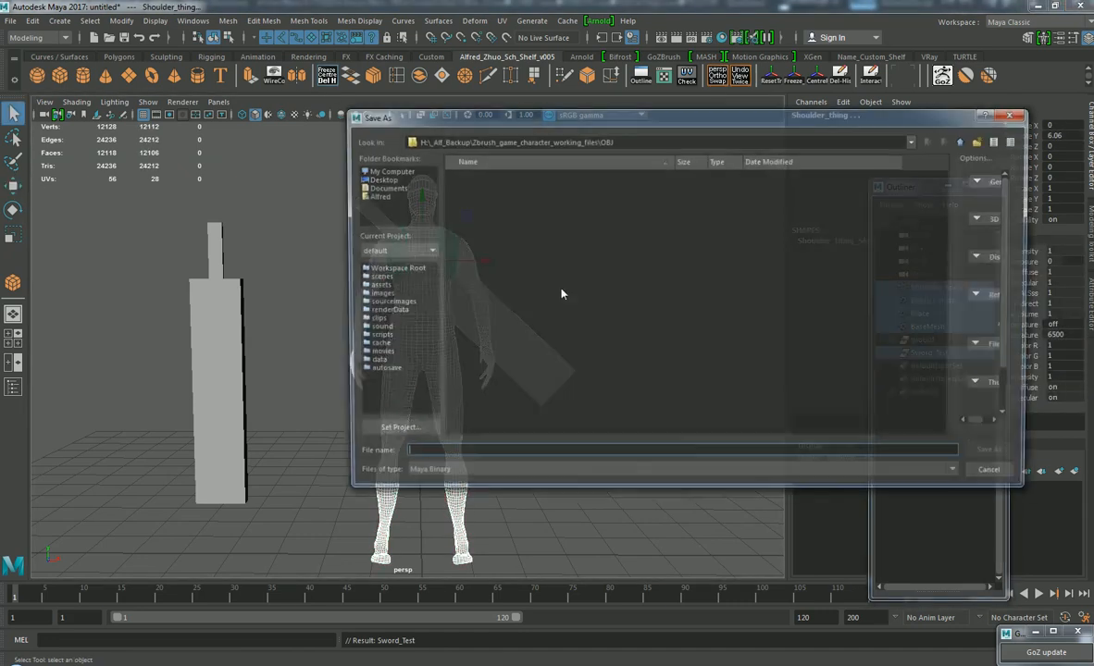
click(407, 663)
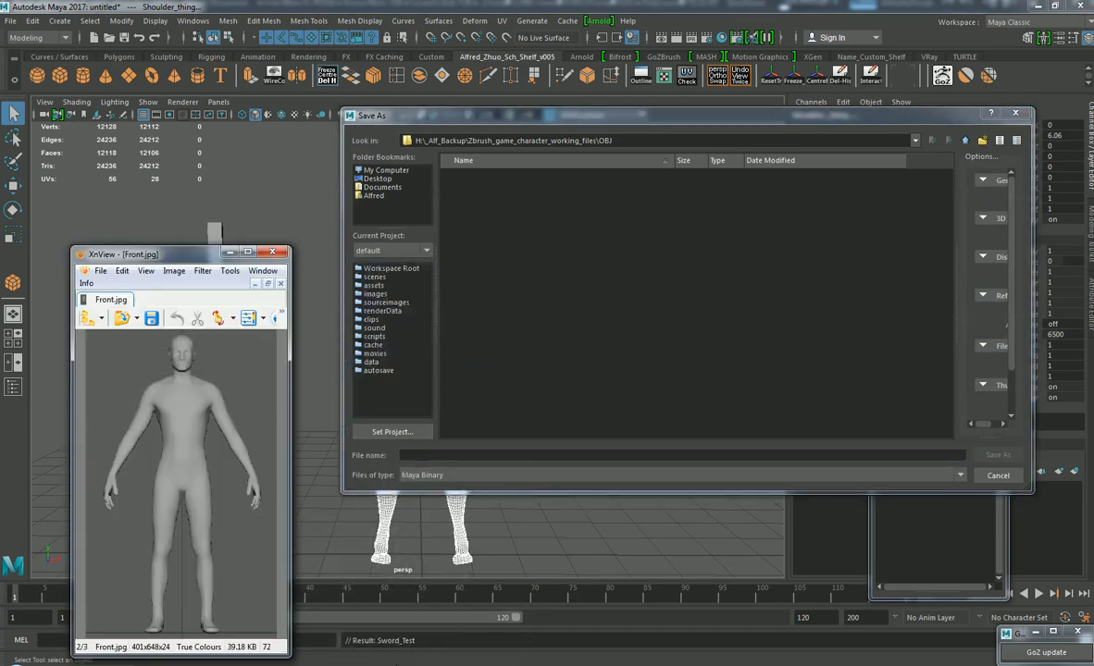
click(374, 652)
click(666, 429)
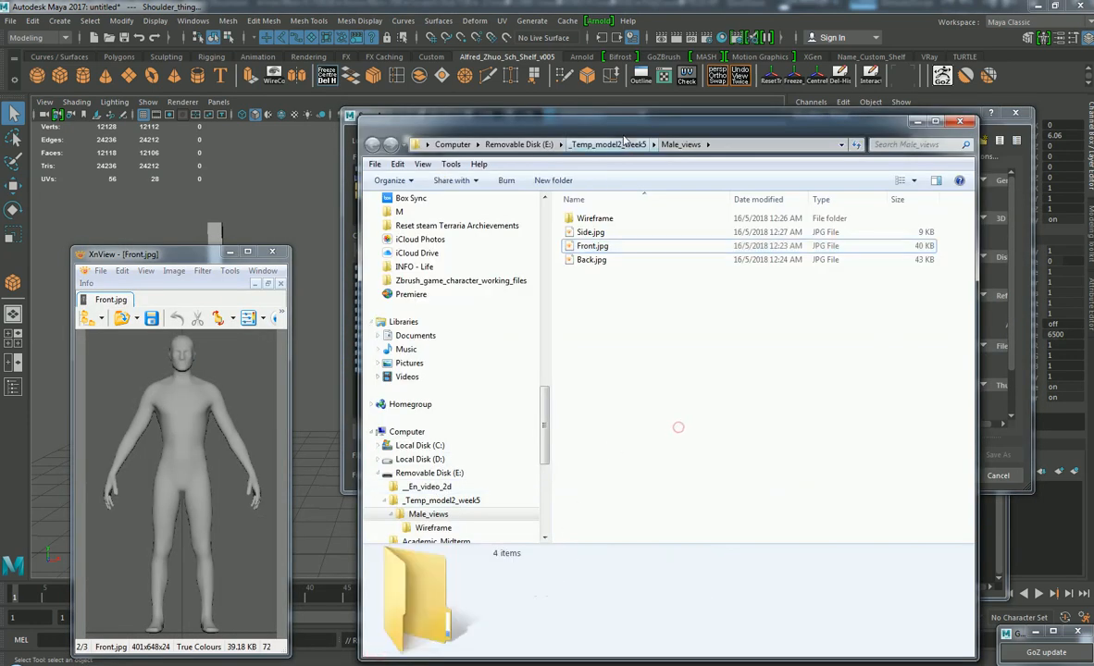
key(alt+Up)
click(743, 149)
key(ctrl+c)
click(246, 178)
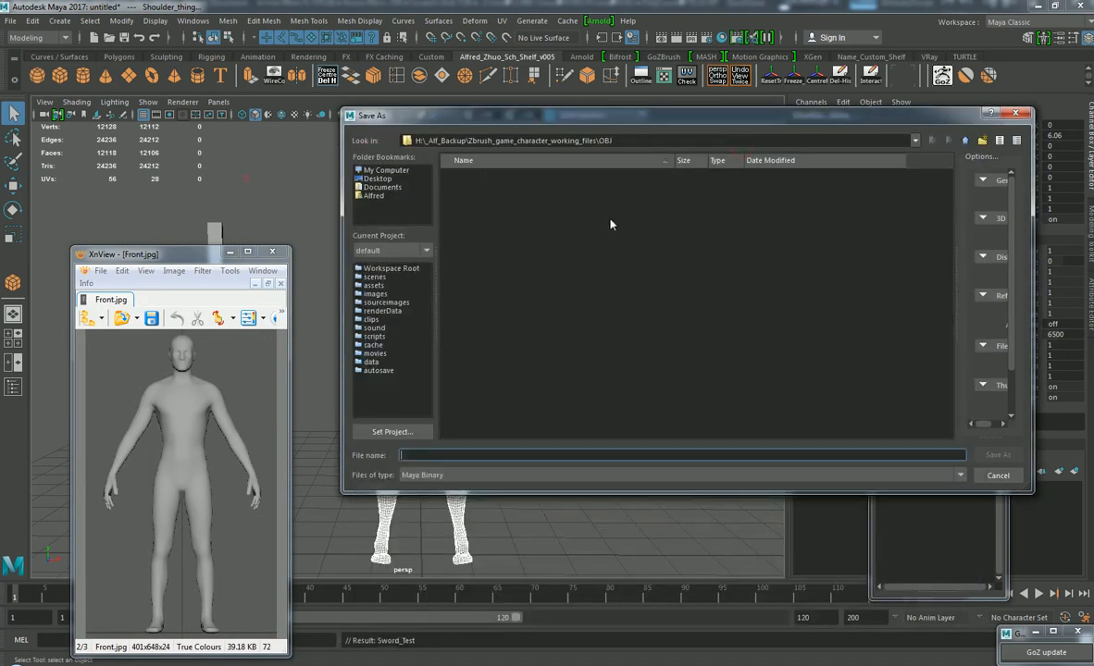
Step: Save the scene as the Maya Binary file Temp1 in E:\_Temp_model2_week5 and clear the reference image window out of the way
click(677, 141)
key(ctrl+v)
drag(712, 140, 407, 142)
key(ctrl+v)
key(Return)
click(543, 457)
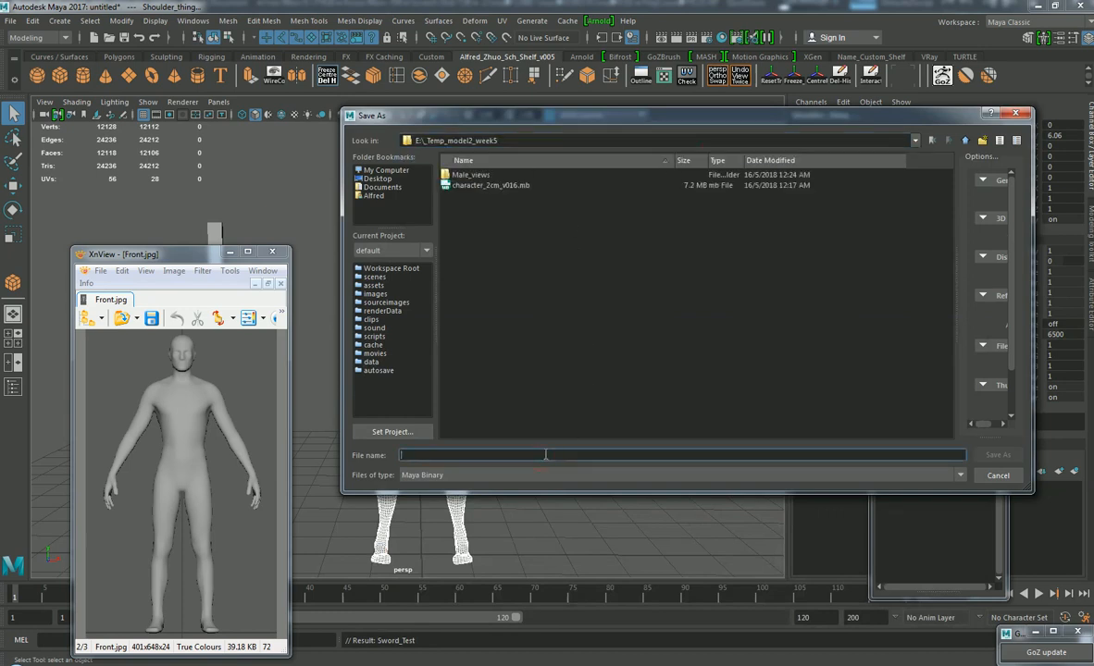
text(Temp1)
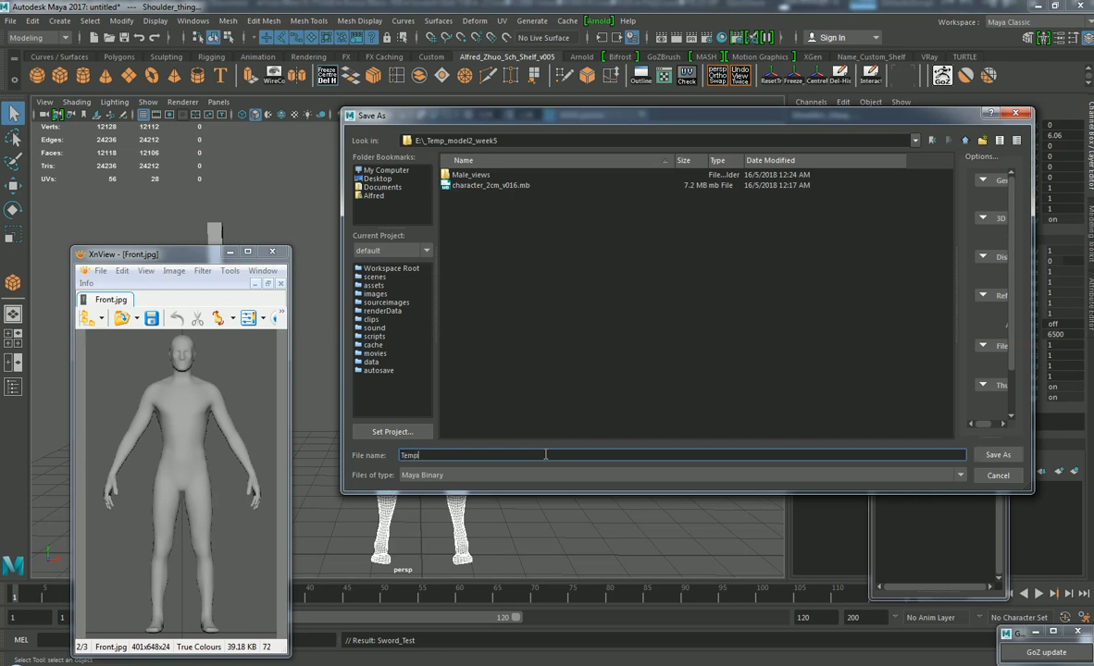
key(Return)
key(w)
click(226, 254)
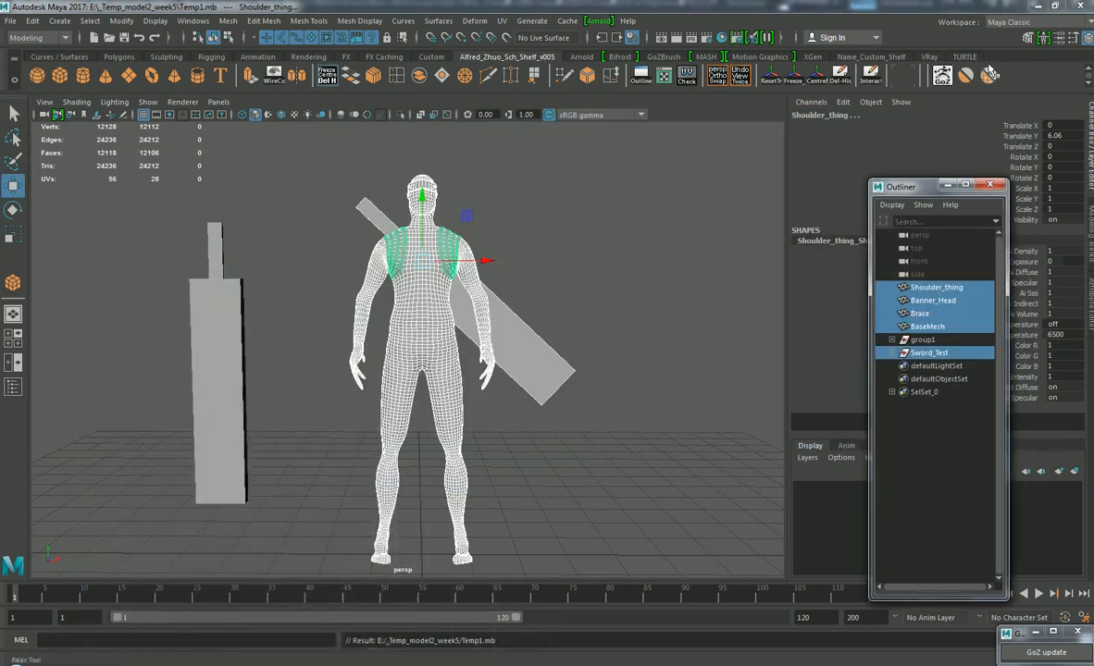
Step: Try to send the body, clothing meshes and Sword_Test group to ZBrush with GoZ
click(675, 57)
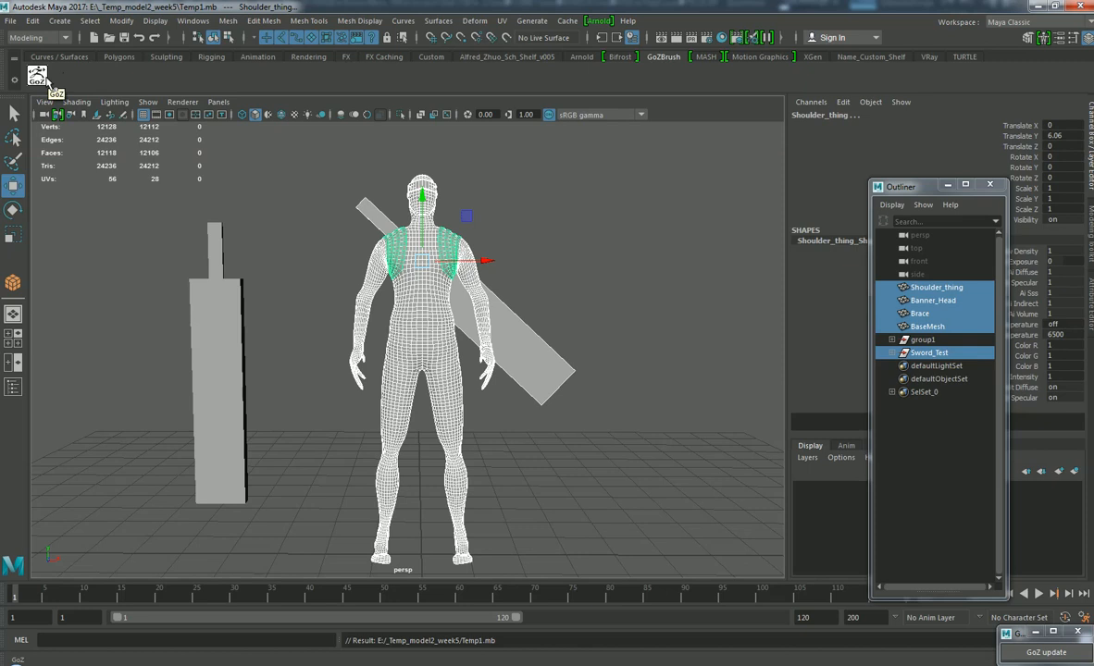
click(38, 75)
click(38, 76)
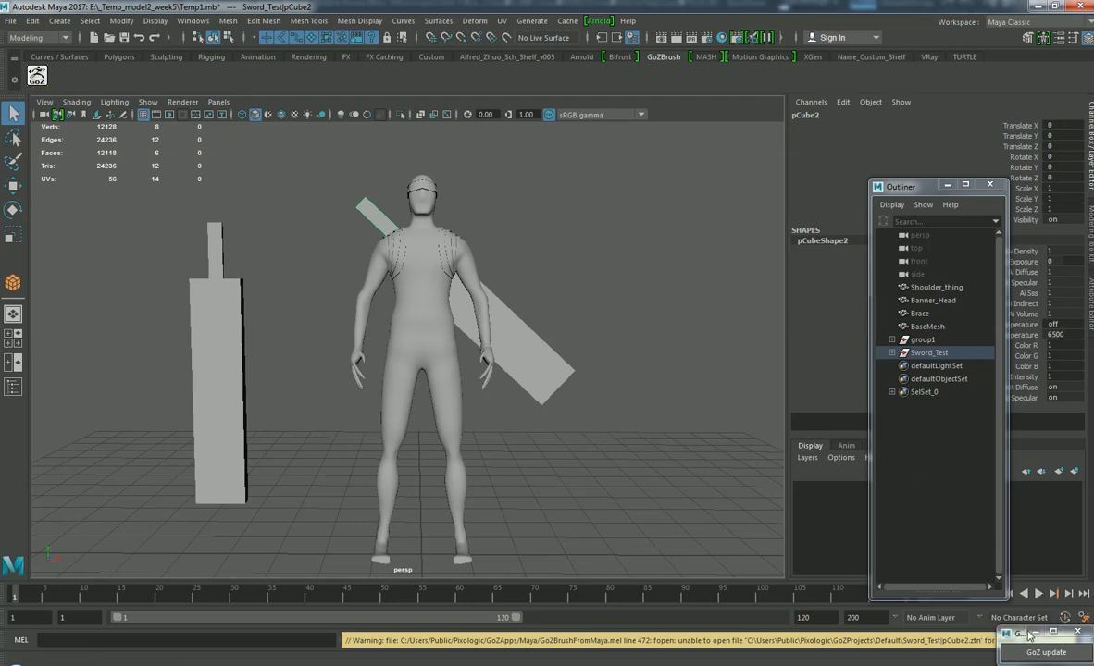
right_click(996, 632)
click(1014, 631)
drag(1014, 631, 804, 575)
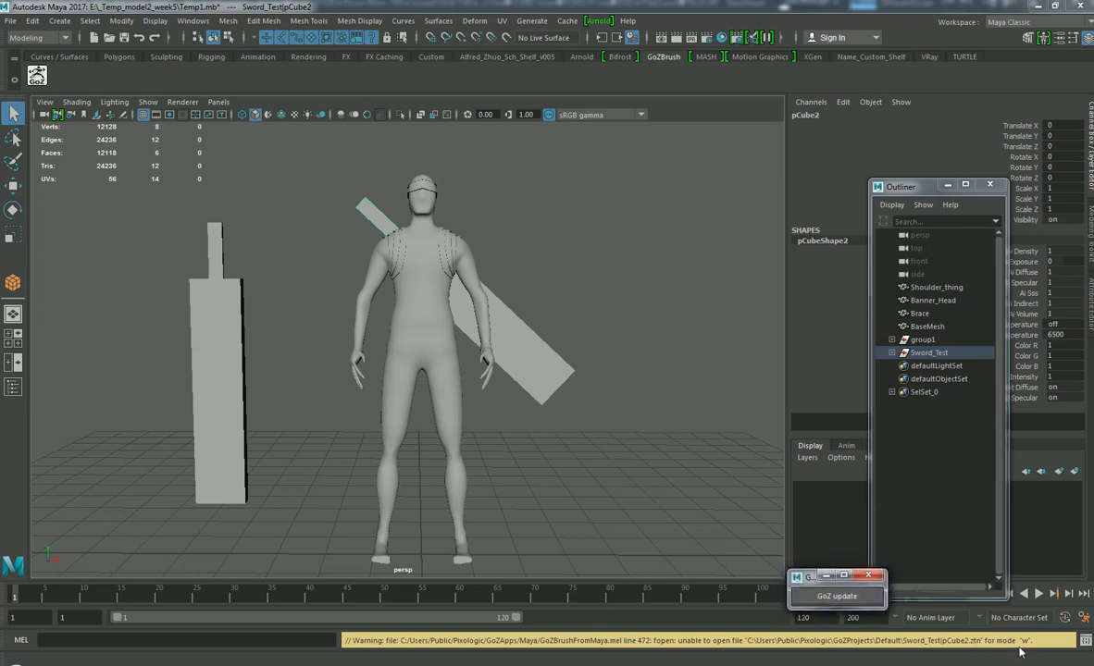
click(926, 354)
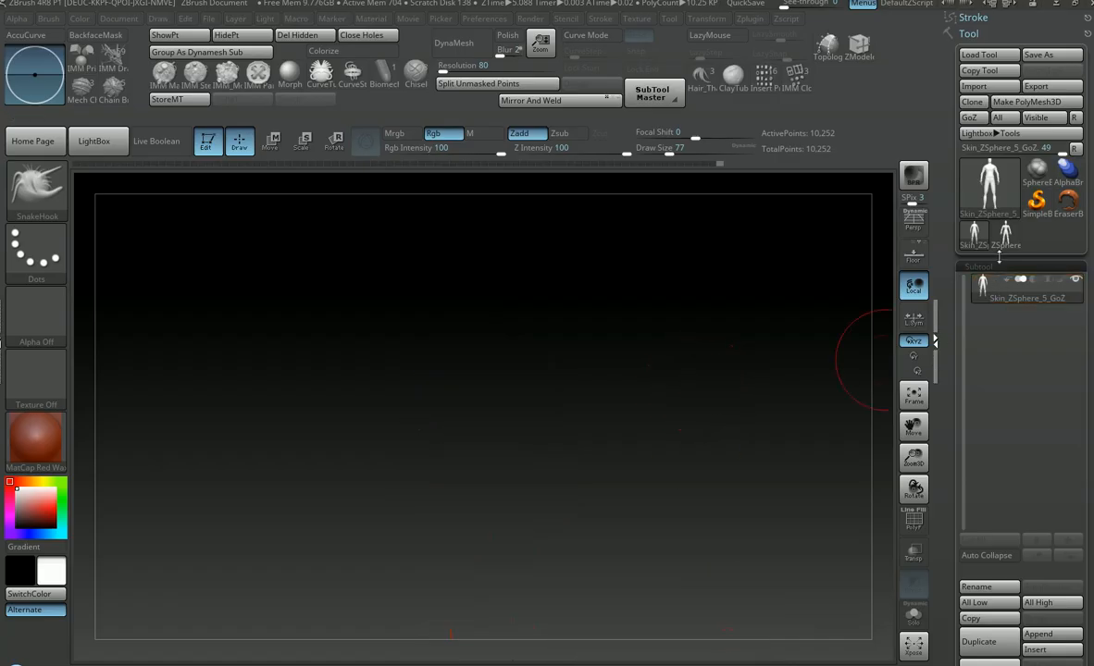
Step: Check the ZSphere_2 and Skin_ZSphere_5_GoZ tools in ZBrush for transferred parts
click(1005, 242)
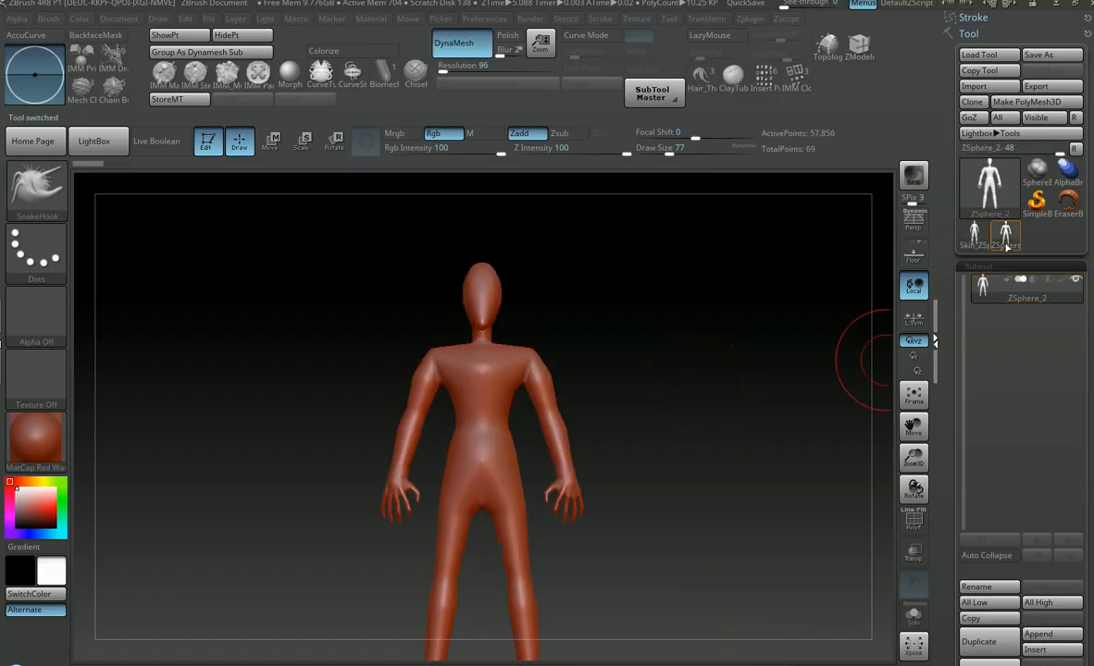
click(978, 243)
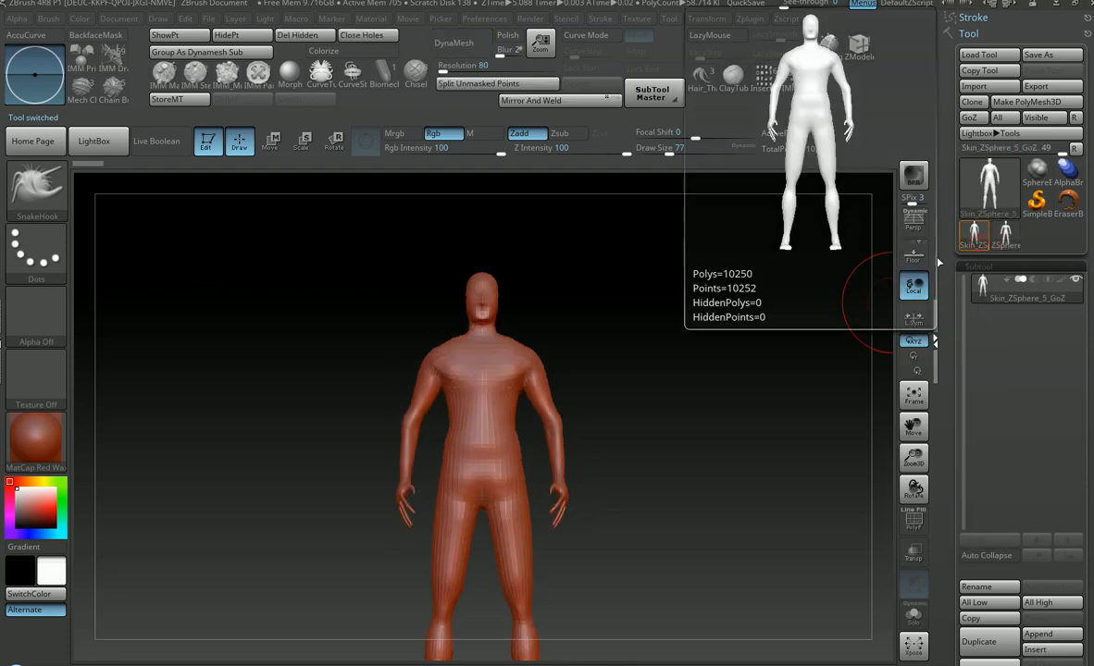
drag(666, 416, 691, 454)
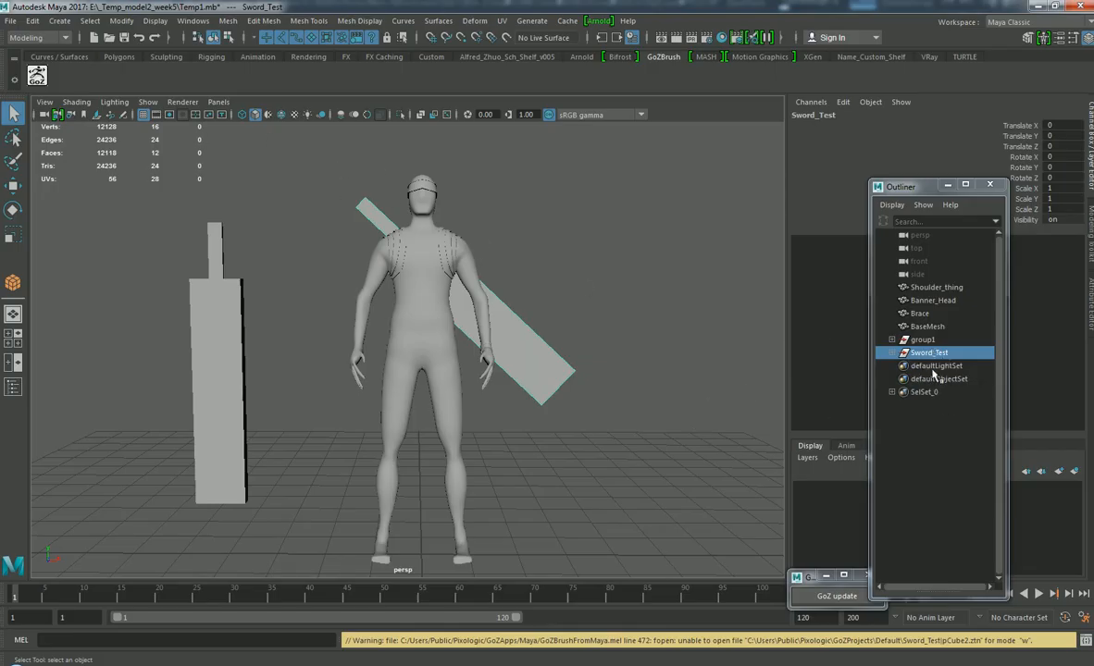
Step: Switch back to Maya and send only BaseMesh, Brace, Banner_Head and Shoulder_thing to ZBrush with GoZ
click(926, 326)
shift+click(935, 287)
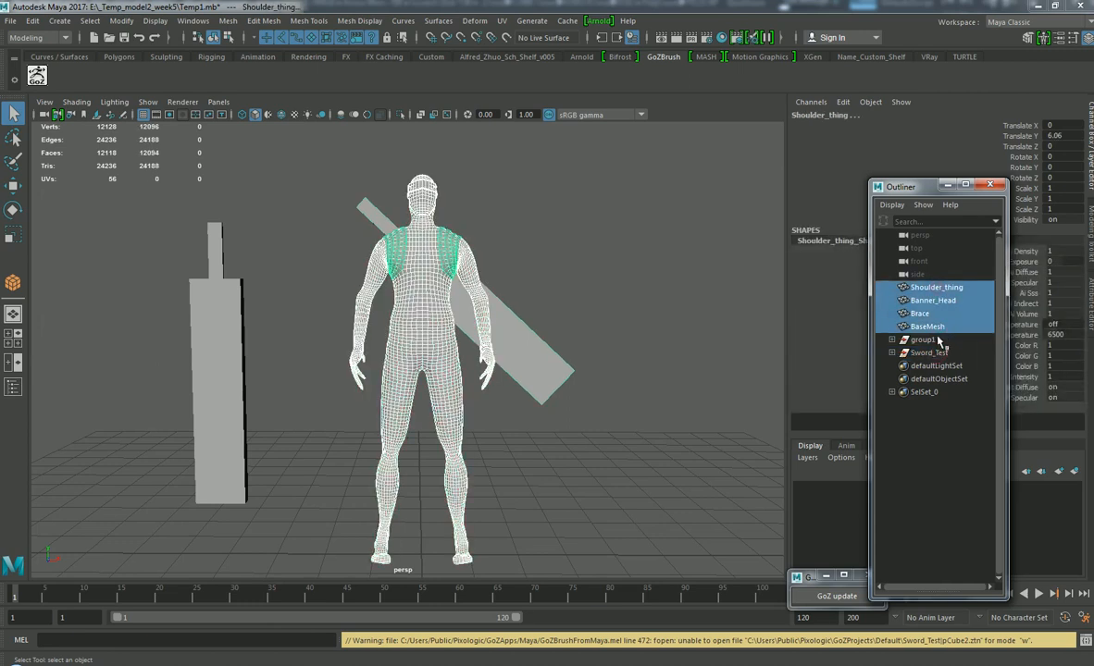
click(925, 352)
click(926, 326)
shift+click(935, 287)
click(37, 75)
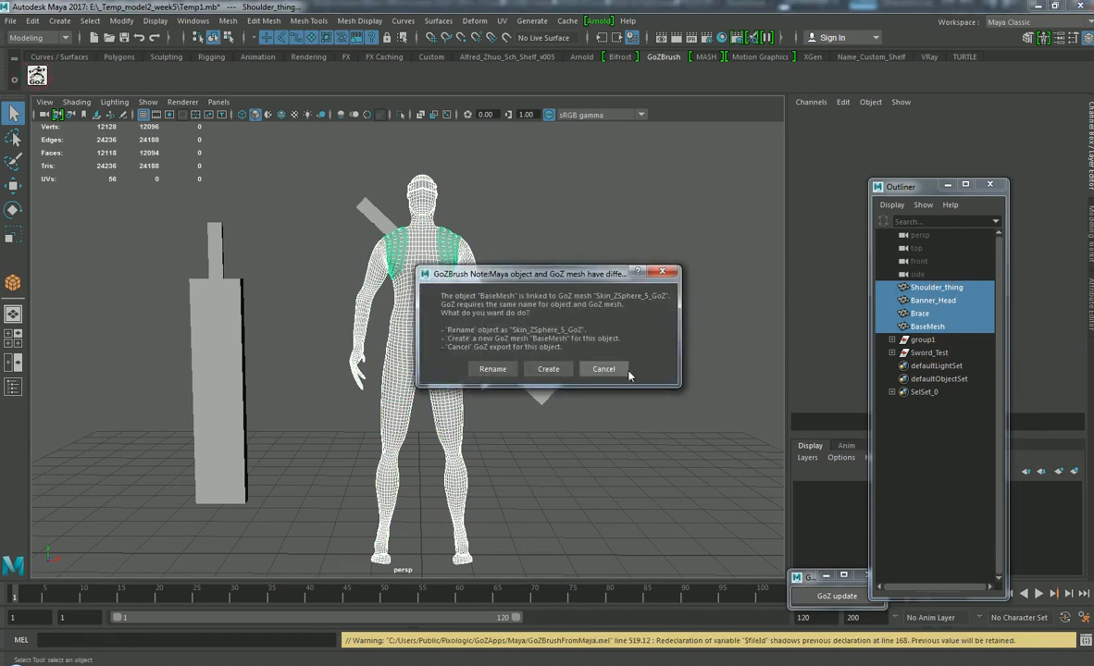
drag(560, 274, 549, 352)
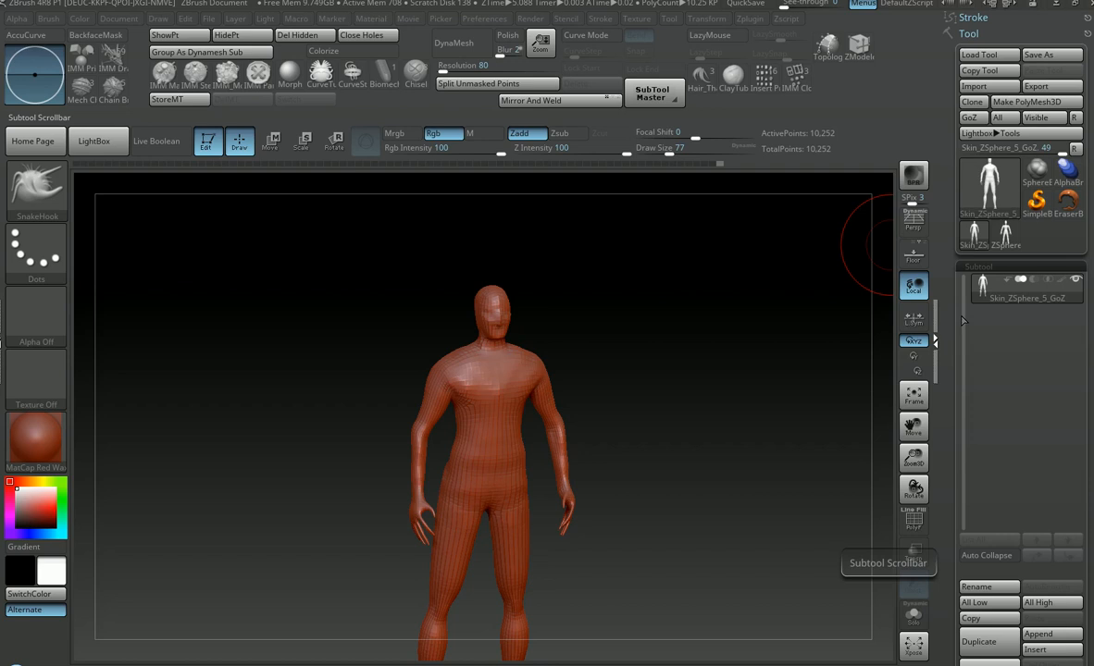
Step: Switch to ZBrush and compare the two existing figure tools and their subtools
click(1005, 233)
click(975, 238)
click(1004, 233)
click(976, 237)
click(1002, 239)
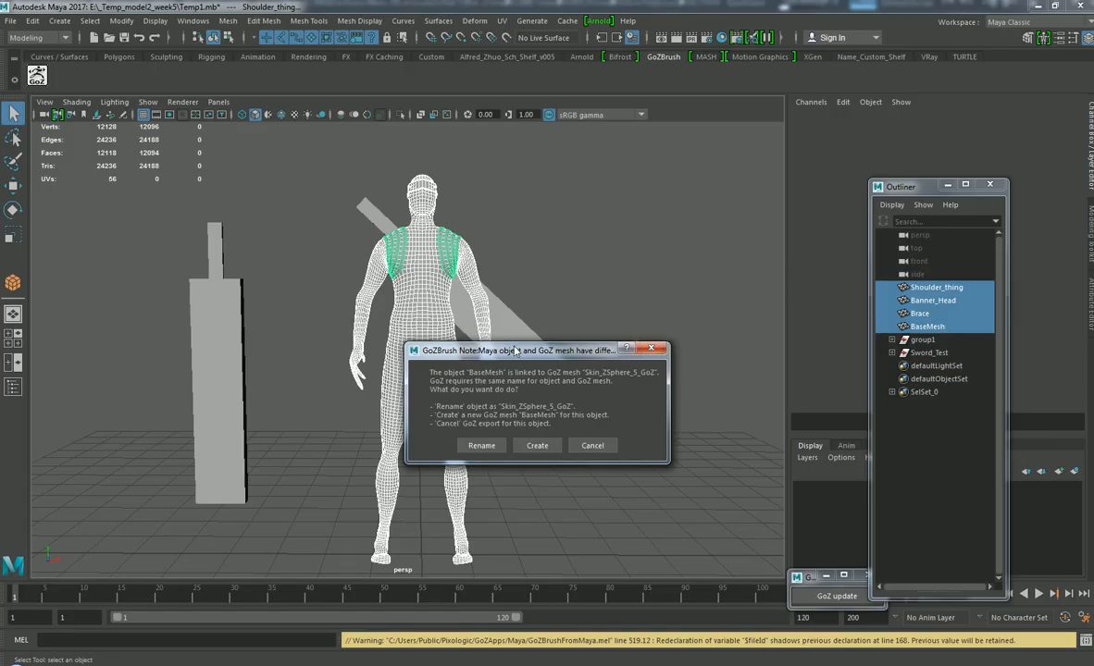
Step: Create new GoZ meshes for BaseMesh, Brace and the remaining selected parts to complete their transfer to ZBrush
drag(516, 351, 662, 218)
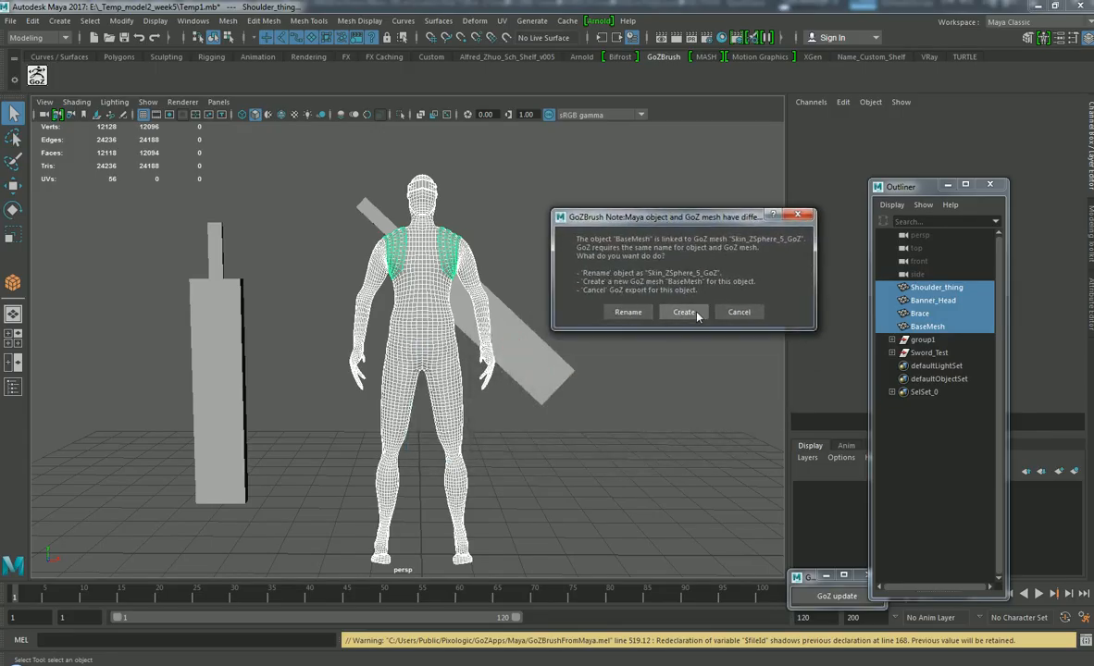
click(684, 312)
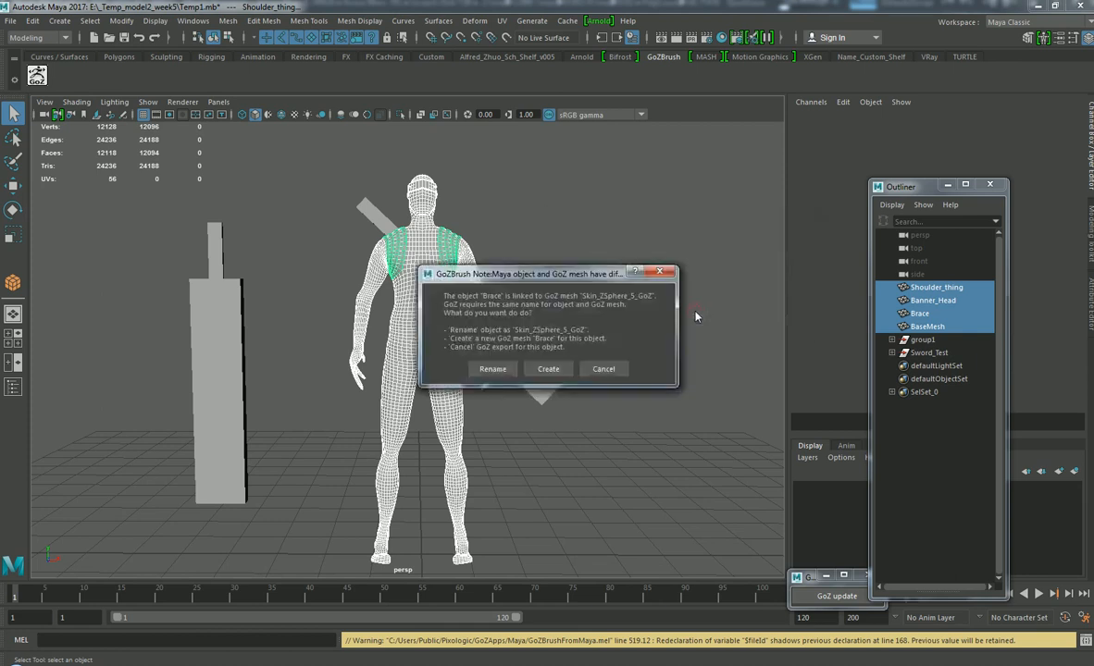
click(541, 371)
click(551, 370)
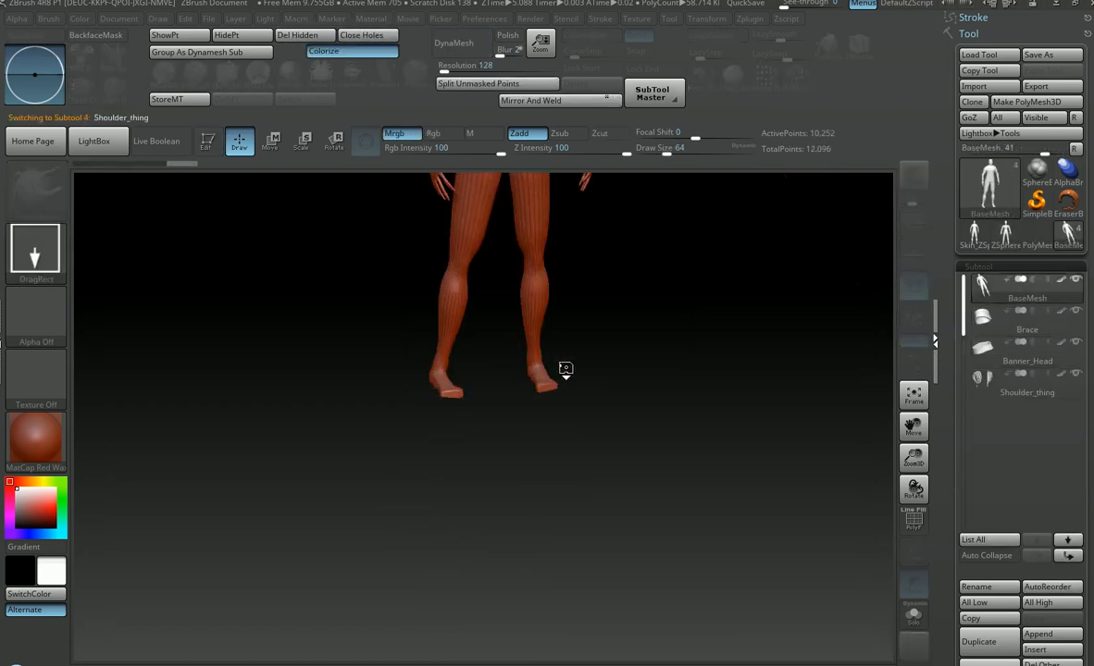
Step: Examine the transferred figure with its headband, brace and shoulder straps from the front and side in ZBrush
alt+drag(614, 313, 661, 433)
alt+drag(679, 456, 643, 516)
alt+right_drag(643, 515, 644, 586)
ctrl+right_drag(588, 381, 729, 599)
mouse_move(645, 431)
right_down()
mouse_move(726, 396)
mouse_move(640, 442)
mouse_move(696, 481)
right_up()
alt+right_drag(696, 481, 676, 347)
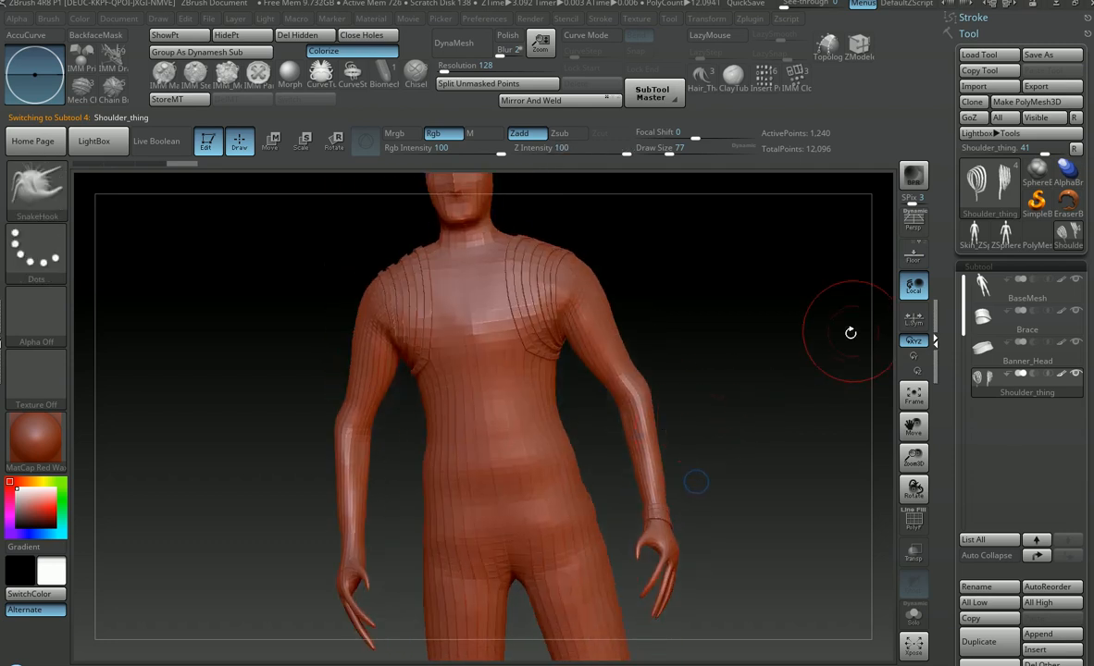
click(1036, 237)
click(1068, 237)
alt+right_drag(690, 277, 675, 469)
right_drag(676, 469, 696, 574)
alt+right_drag(696, 574, 671, 492)
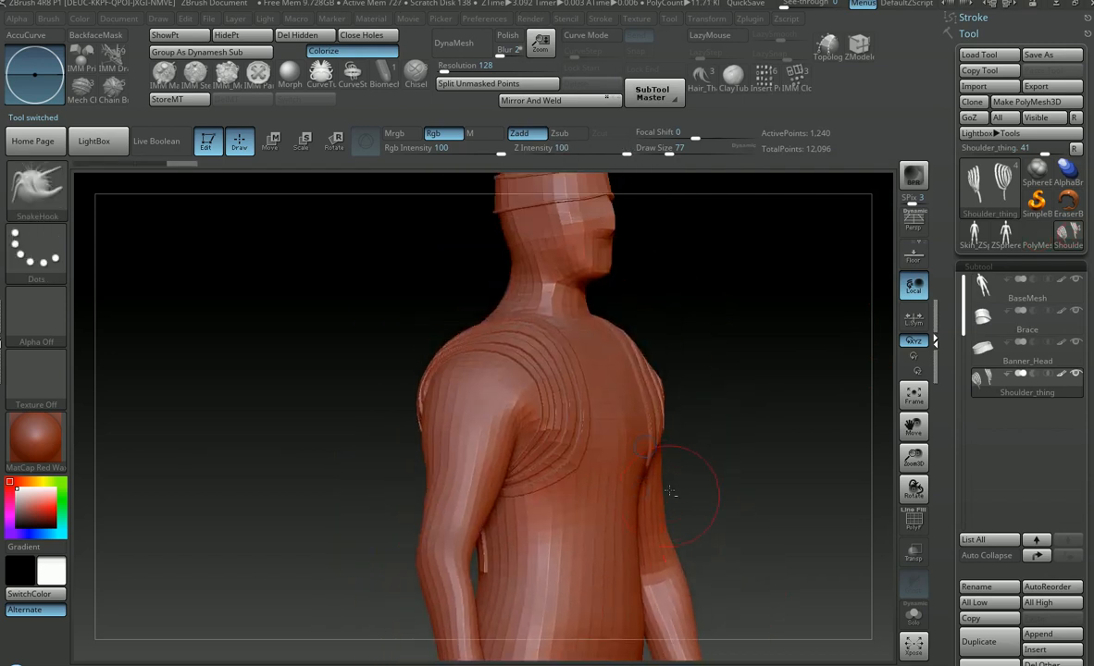
Step: Make BaseMesh the active subtool and switch to Move mode
click(1004, 303)
alt+right_drag(744, 374, 638, 443)
key(w)
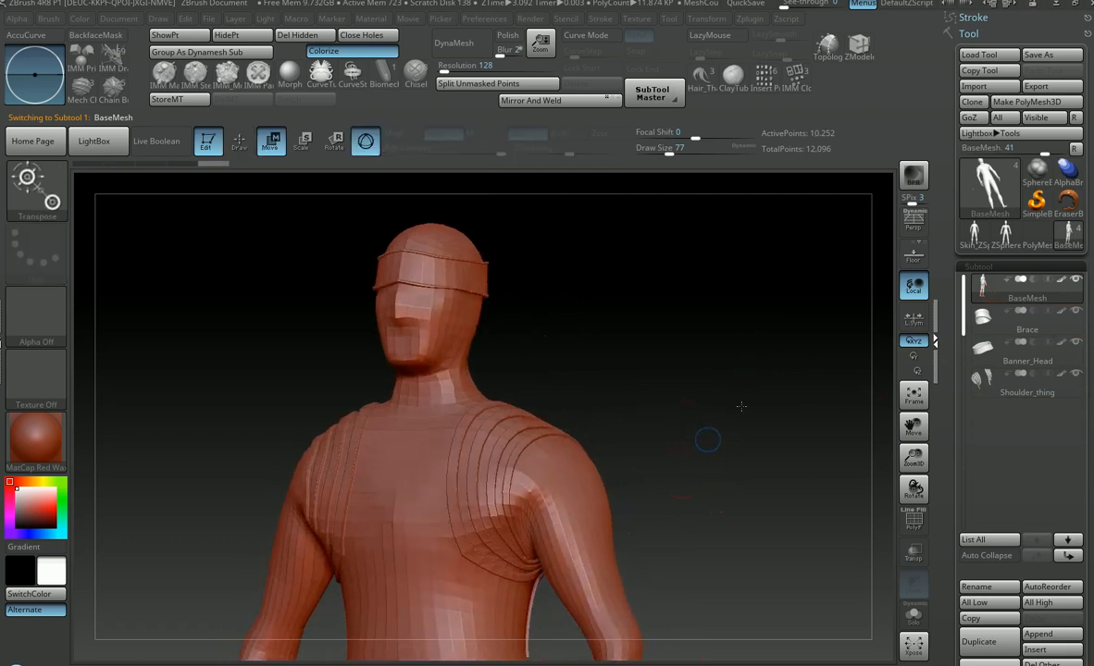
Step: Isolate the Brace subtool to examine its shape up close and show all the other subtools again
click(982, 316)
alt+right_drag(648, 395, 627, 202)
alt+right_drag(660, 451, 651, 380)
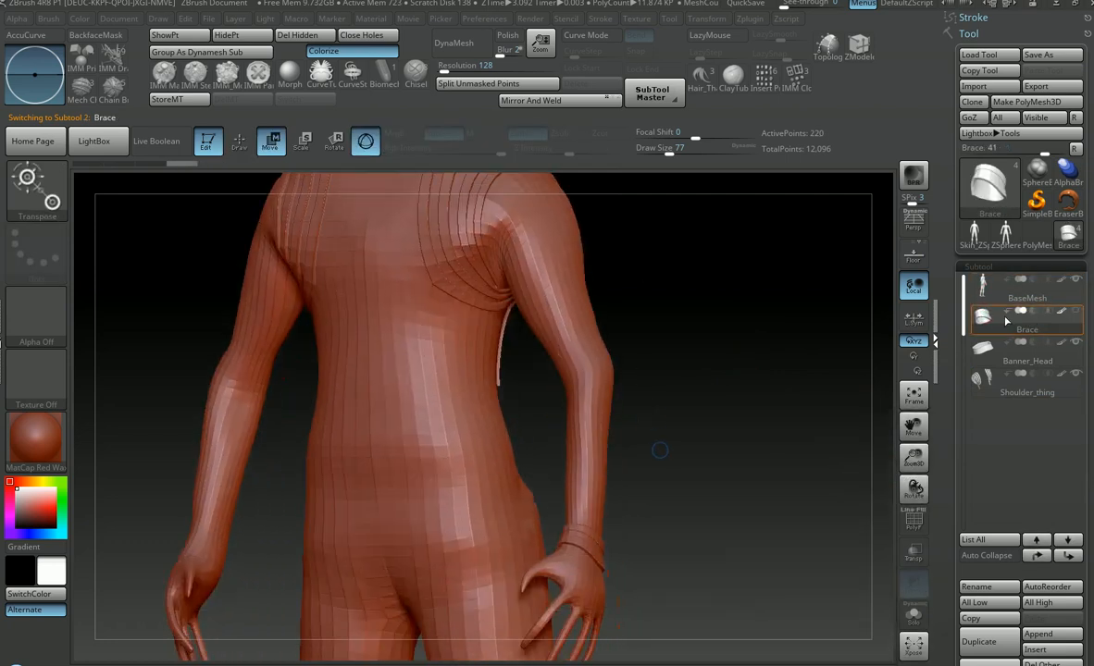
alt+drag(761, 425, 747, 329)
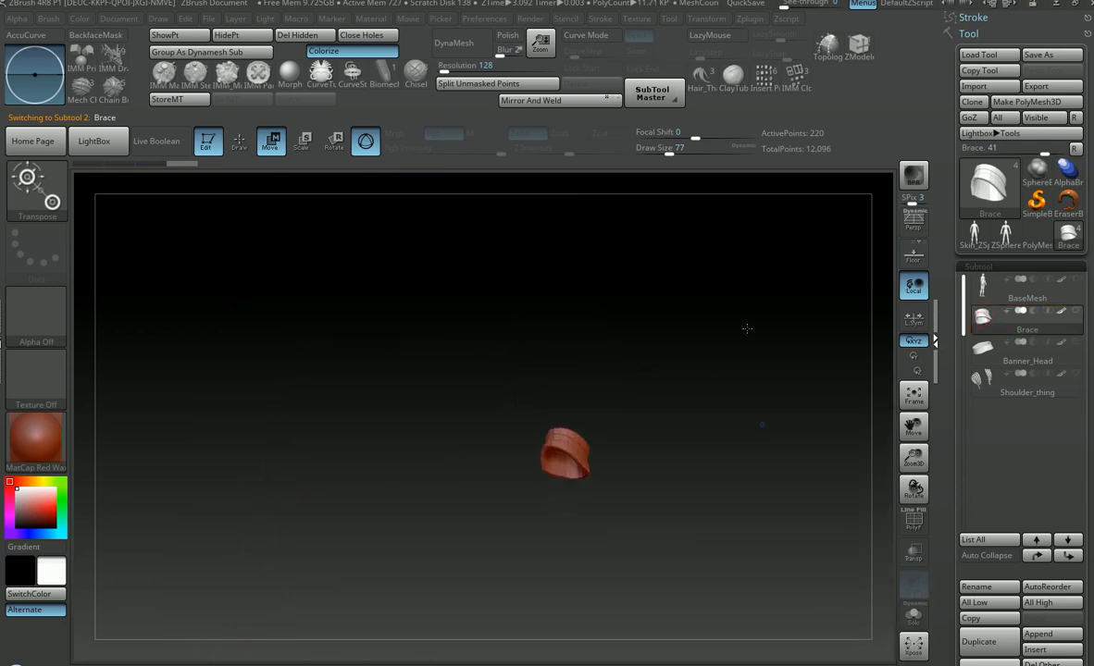
ctrl+right_drag(602, 432, 585, 398)
key(f)
mouse_move(696, 442)
right_down()
mouse_move(653, 472)
mouse_move(740, 507)
mouse_move(731, 492)
right_up()
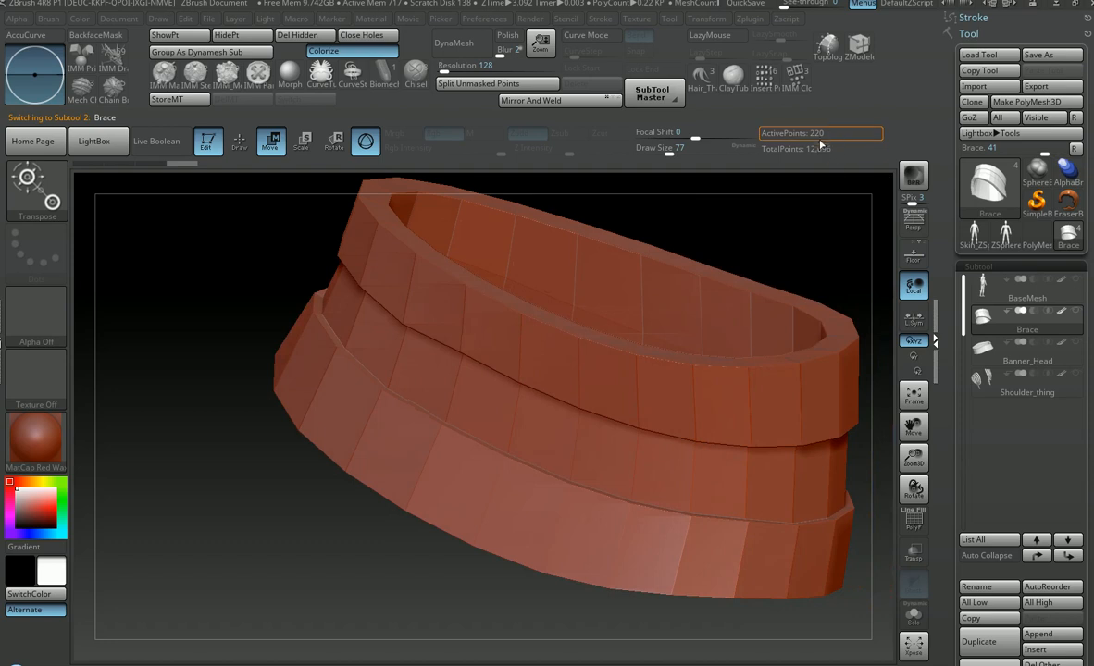
right_drag(794, 266, 708, 398)
click(1075, 312)
ctrl+right_drag(786, 393, 585, 373)
key(f)
alt+right_drag(568, 299, 534, 363)
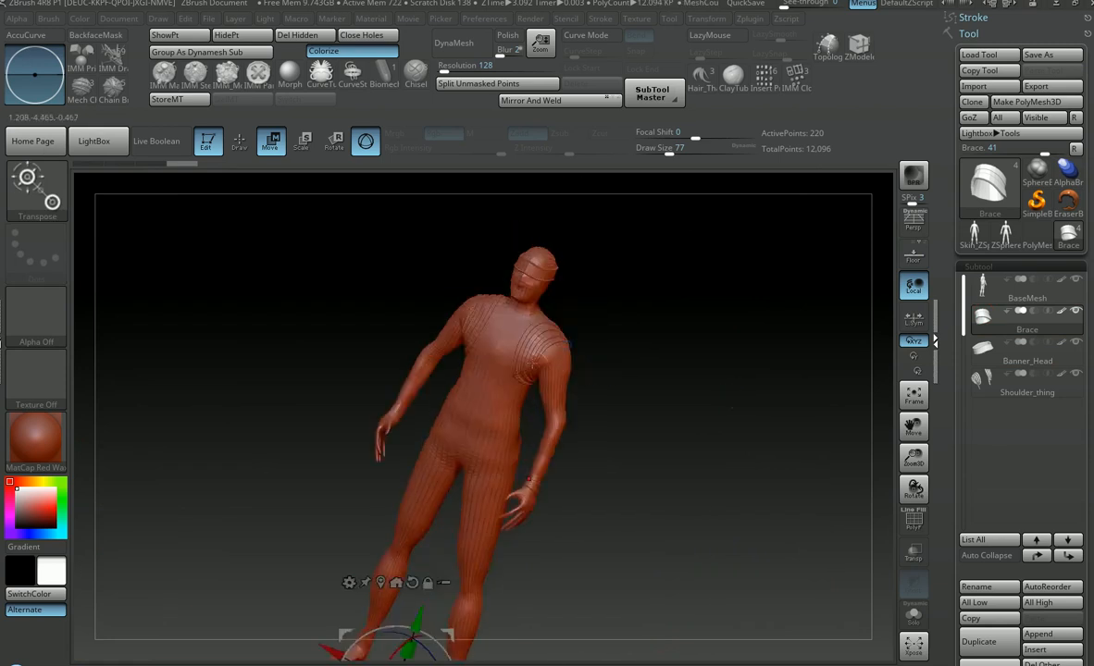
Step: Make Shoulder_thing the active subtool, isolate it for inspection and restore the visibility of the whole figure
alt+click(583, 355)
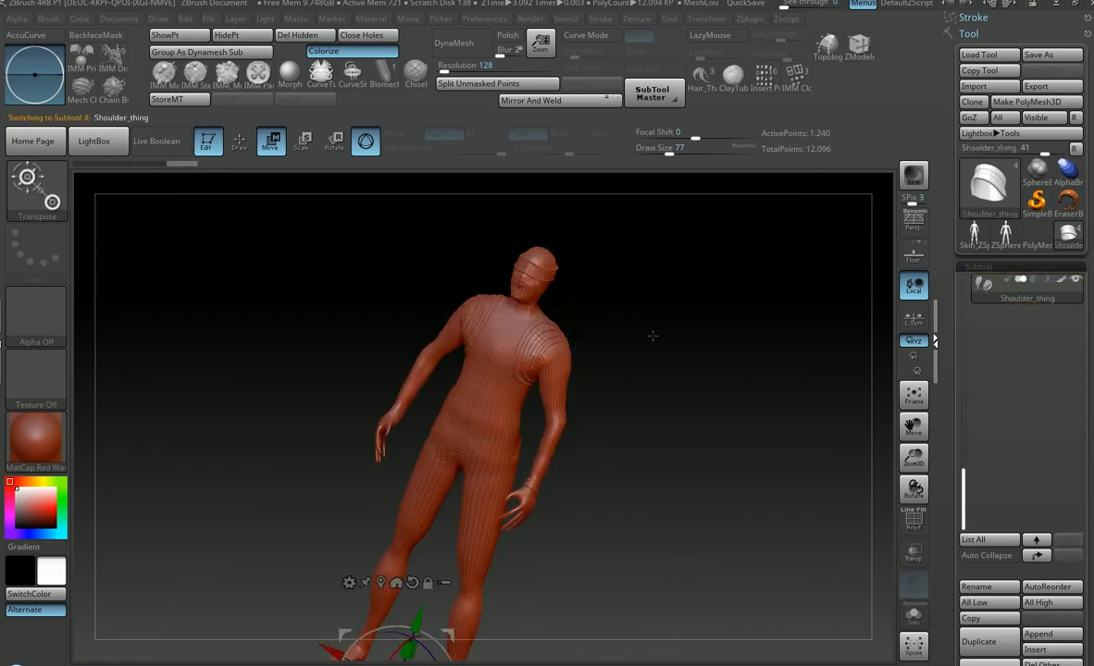
click(1075, 279)
right_drag(592, 322, 625, 523)
key(f)
click(1075, 279)
ctrl+right_drag(803, 359, 603, 337)
right_drag(698, 420, 601, 407)
right_drag(599, 435, 644, 444)
key(f)
alt+right_drag(579, 334, 532, 410)
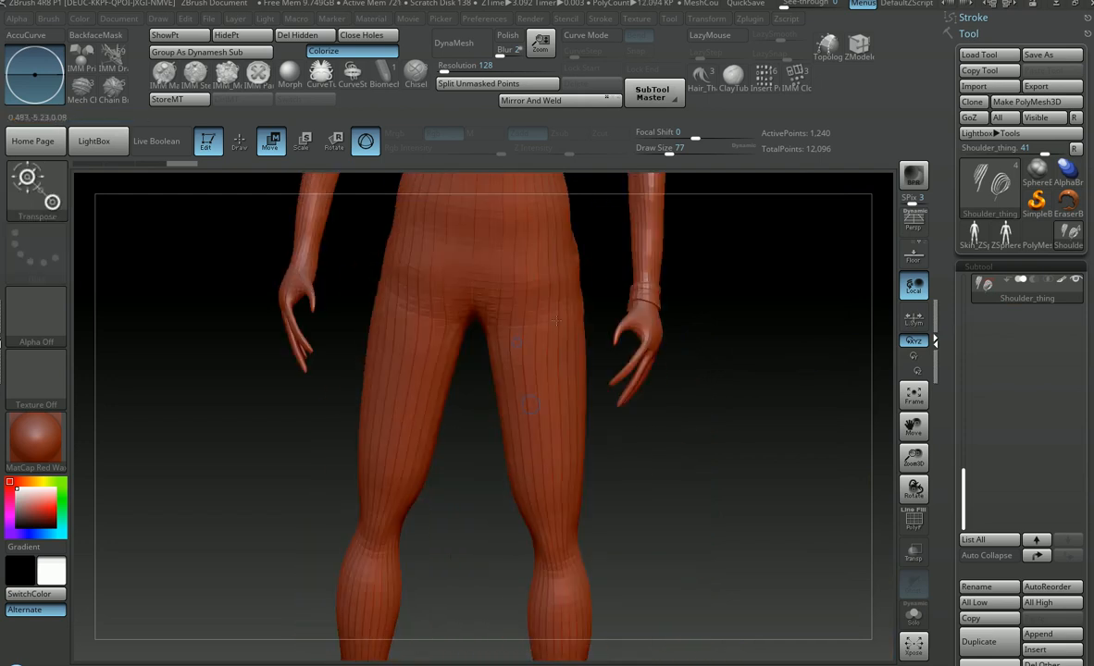
Step: Examine the figure up to its head and make the Banner_Head subtool active
alt+right_drag(532, 278, 530, 592)
ctrl+right_drag(529, 370, 536, 444)
alt+right_drag(532, 240, 522, 625)
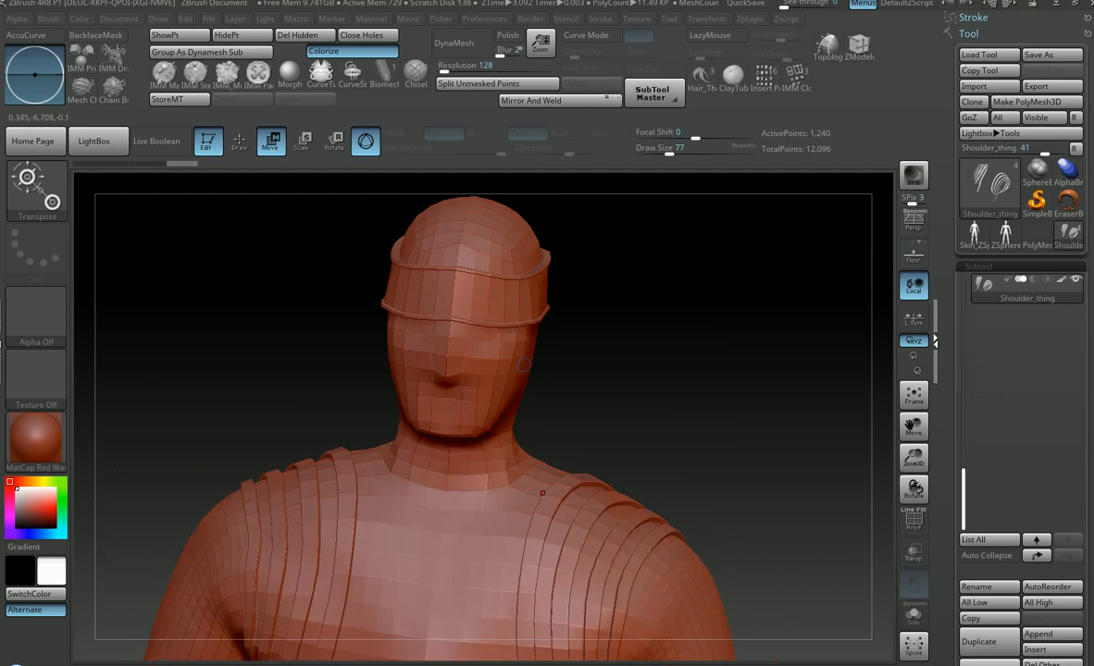
alt+click(471, 288)
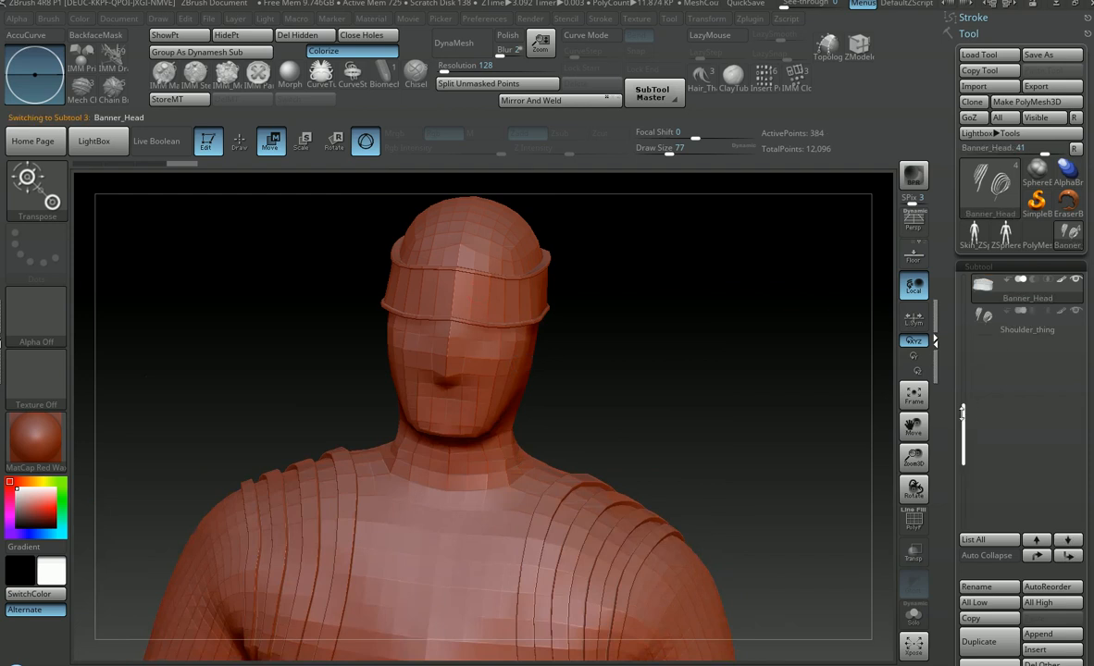
Step: Turn off Colorize for the Brace, Banner_Head, Shoulder_thing and BaseMesh subtools
drag(962, 412, 972, 274)
click(990, 320)
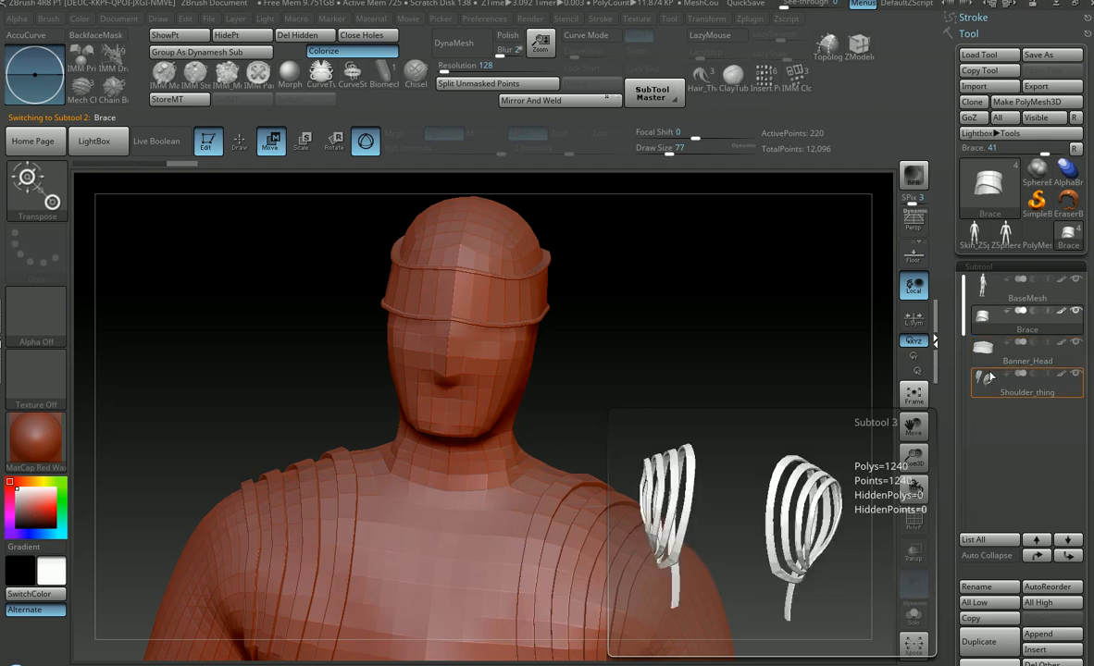
key(ctrl+n)
key(f)
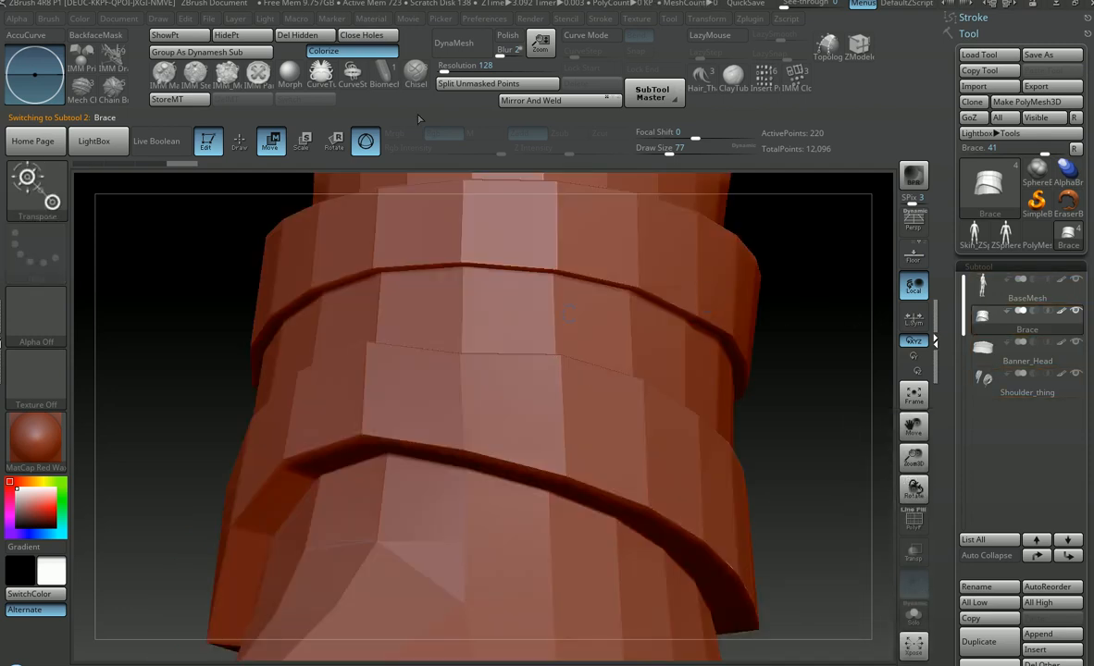
ctrl+right_drag(700, 333, 700, 248)
click(1020, 351)
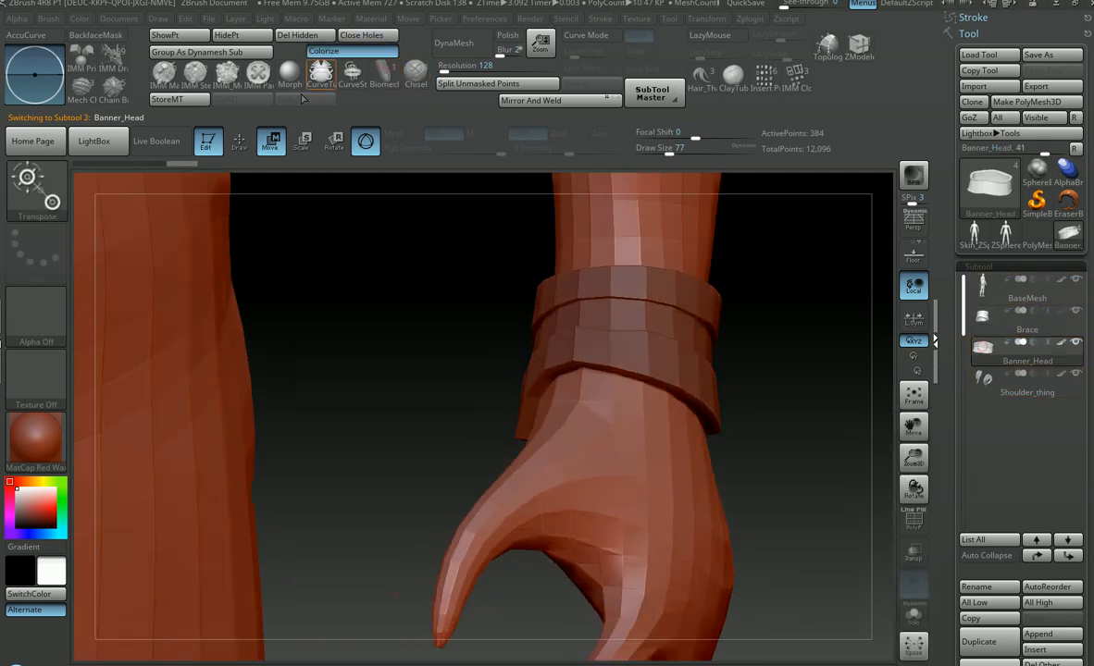
click(1039, 373)
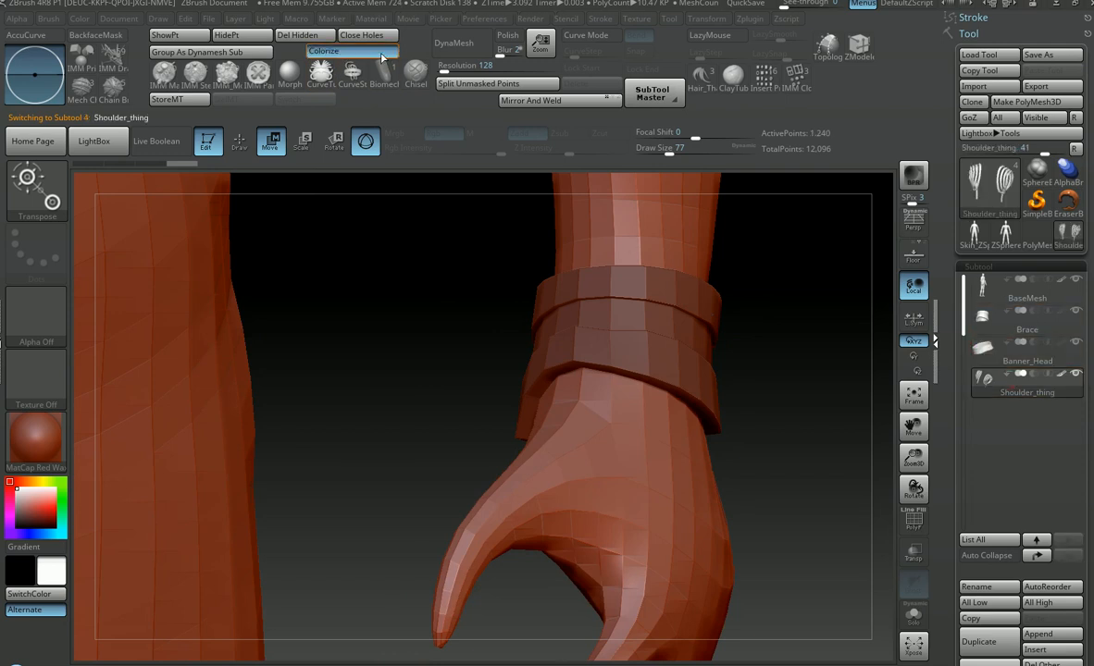
click(995, 283)
key(ctrl+n)
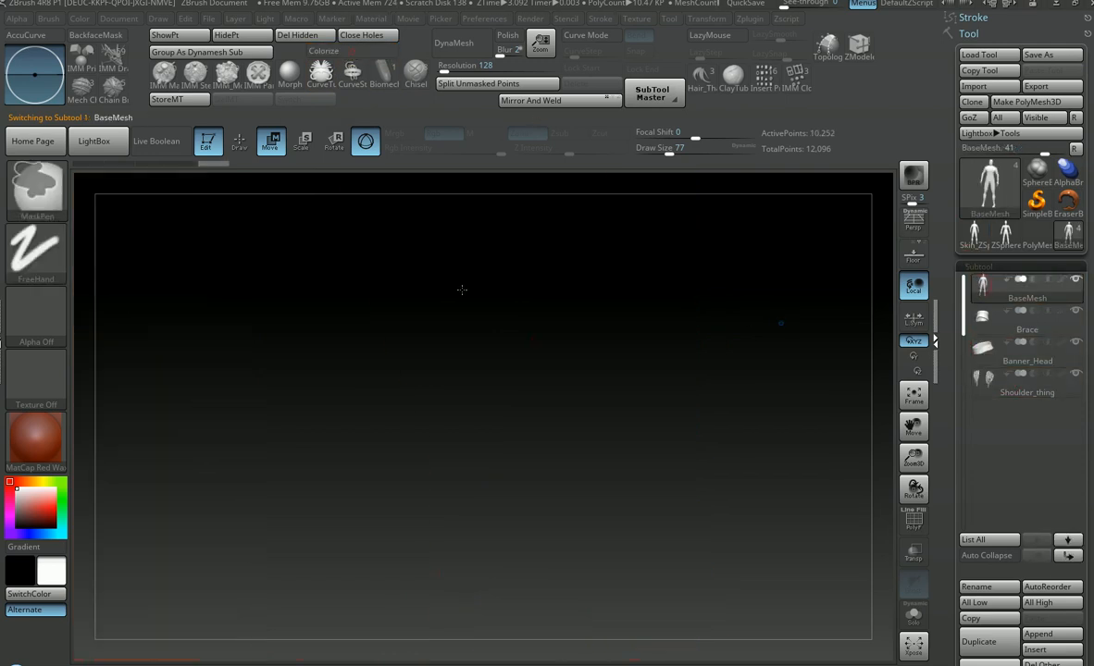
Step: Turn on Local Symmetry and reposition the transform gizmo on the BaseMesh's chest and arm
key(f)
alt+right_drag(609, 337, 658, 416)
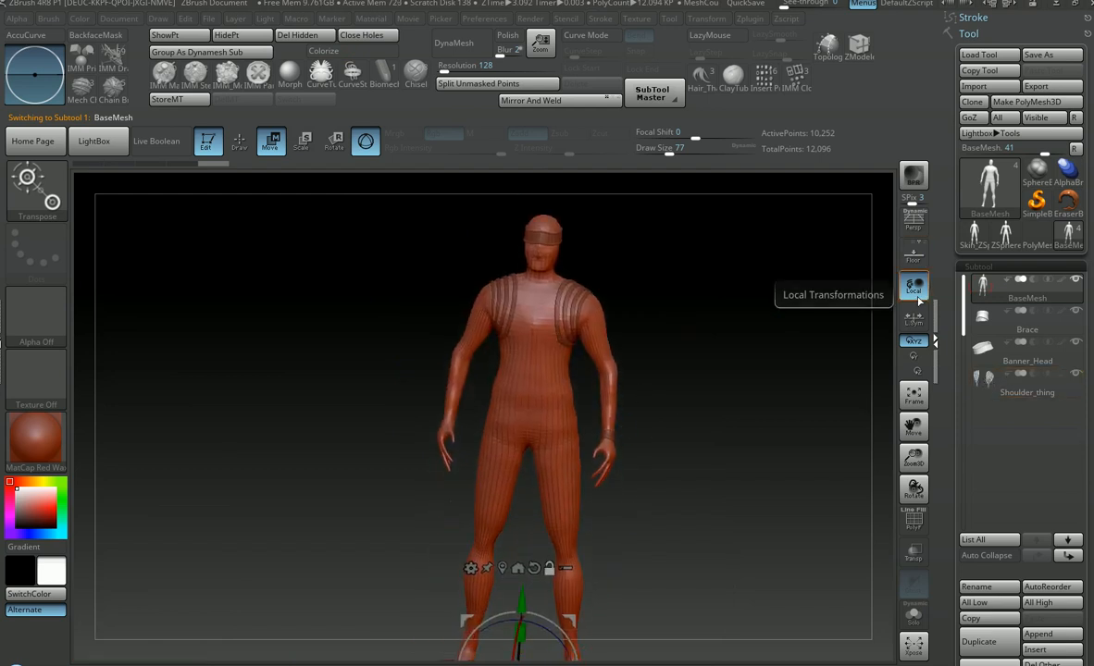
click(914, 286)
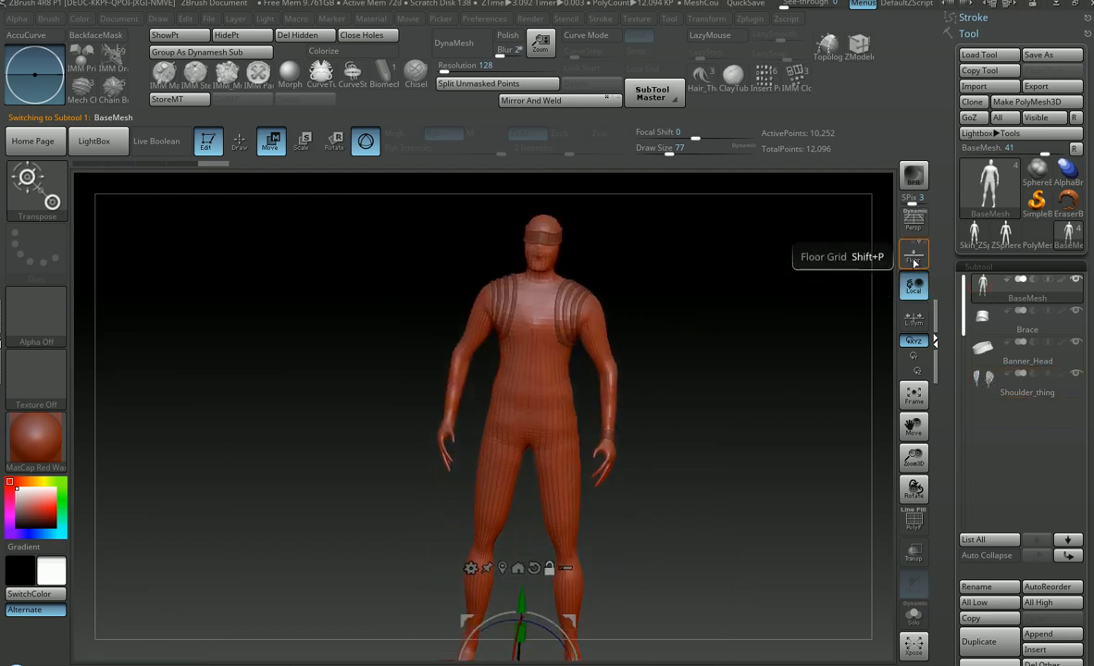
click(916, 318)
alt+drag(735, 383, 686, 436)
alt+click(474, 353)
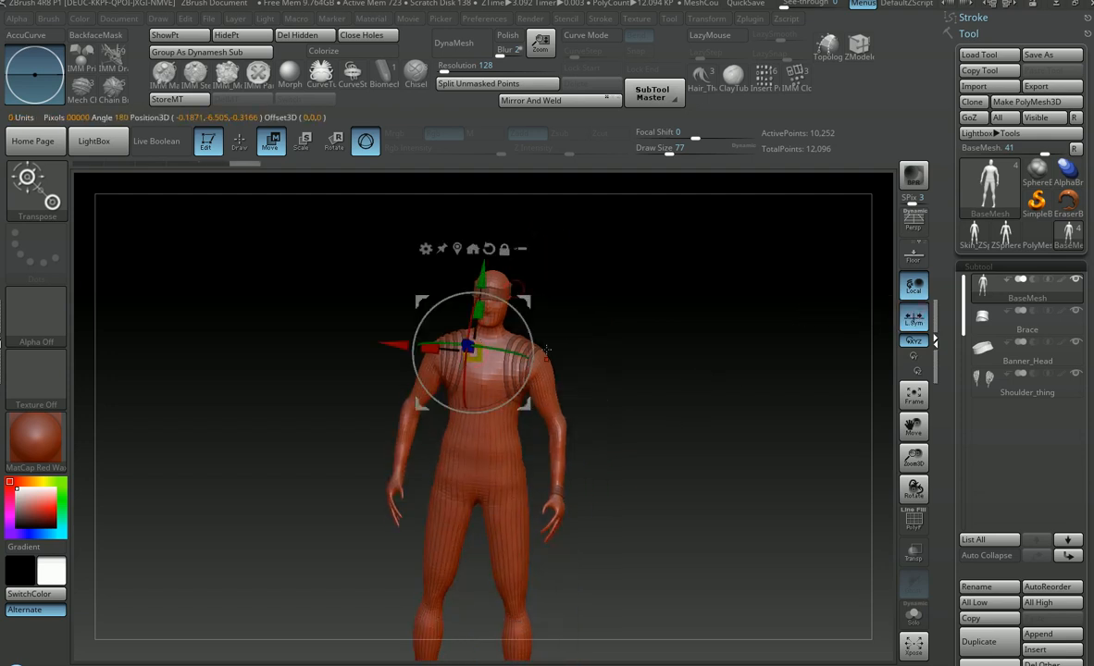
alt+click(554, 425)
mouse_move(642, 476)
mouse_down()
mouse_move(467, 476)
mouse_move(648, 450)
mouse_move(662, 465)
mouse_move(649, 473)
mouse_up()
Step: Make Brace the active subtool and examine how it fits around the figure's wrist
click(1018, 324)
key(f)
key(f)
mouse_move(700, 363)
mouse_down()
mouse_move(688, 388)
mouse_move(705, 379)
mouse_move(620, 422)
mouse_move(588, 420)
mouse_move(606, 447)
mouse_up()
ctrl+right_drag(610, 393, 738, 432)
drag(679, 279, 651, 314)
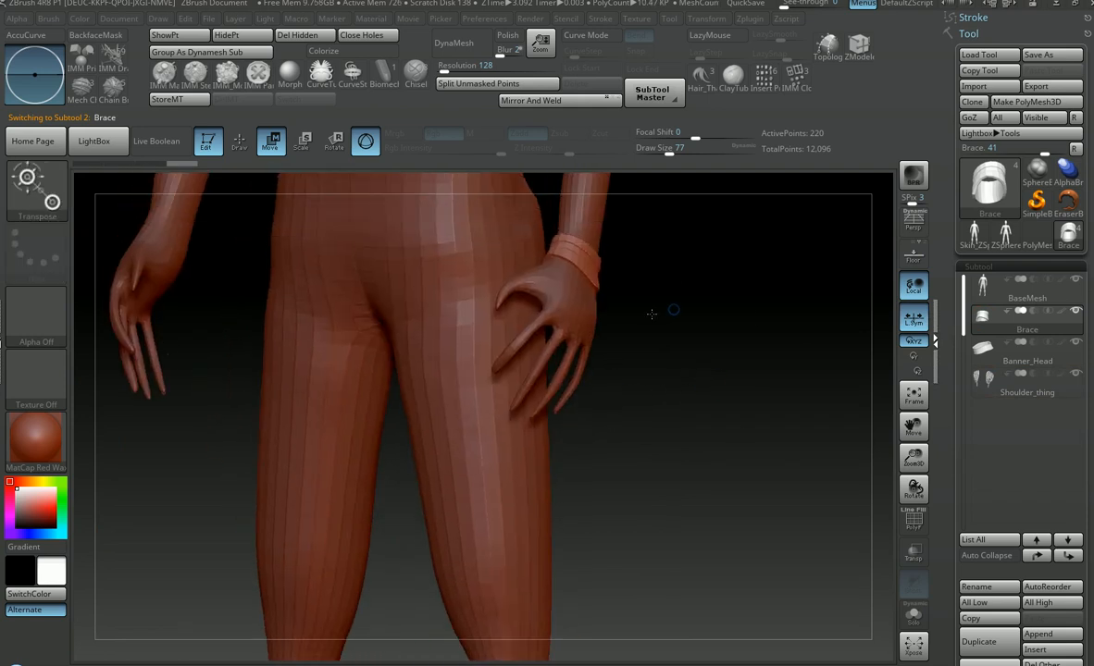
alt+drag(675, 232, 673, 318)
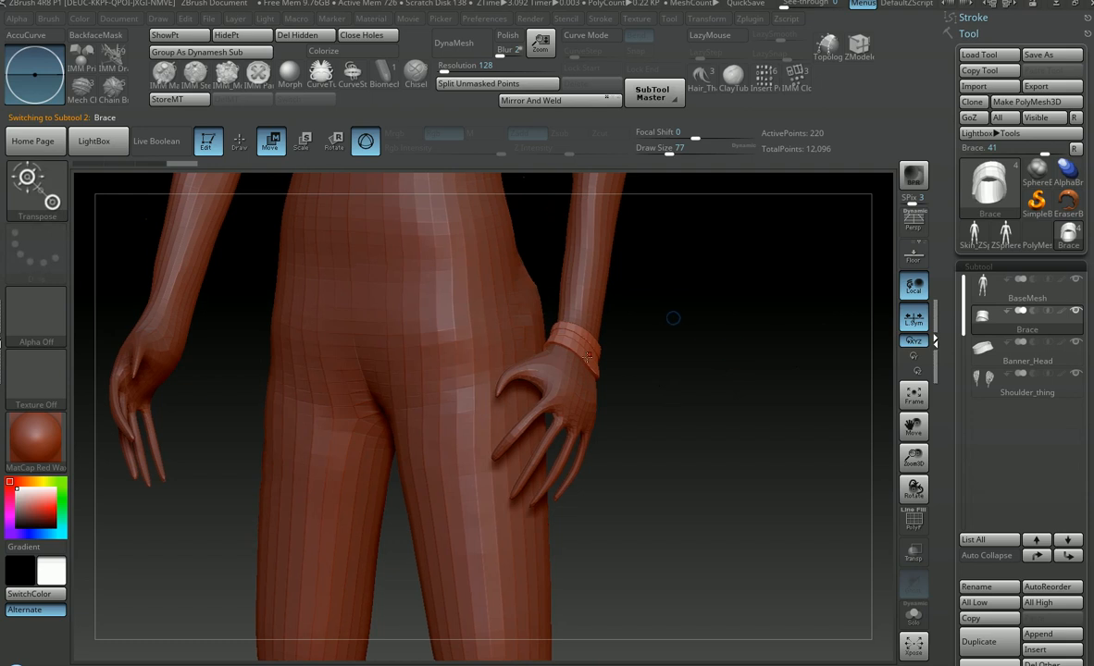
key(f)
drag(753, 399, 803, 393)
Step: Activate the BaseMesh and Shoulder_thing subtools in turn and examine the framed shoulder straps
click(999, 300)
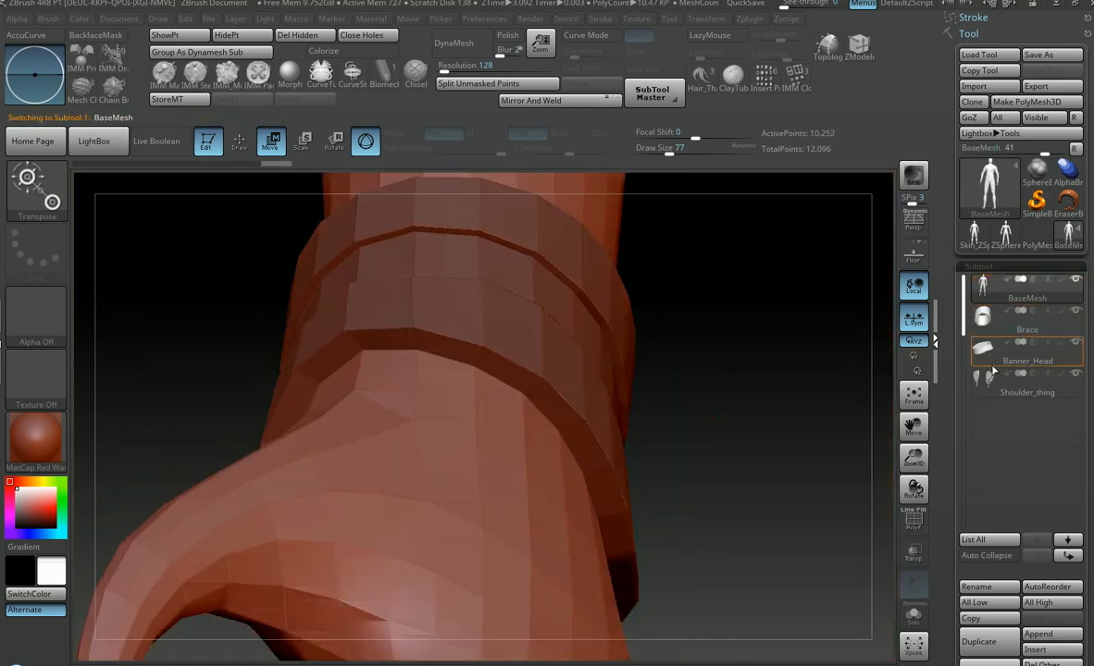
click(1001, 381)
key(f)
drag(572, 295, 696, 364)
Step: Switch back to Maya and select the Sword_Test group
key(alt+Tab)
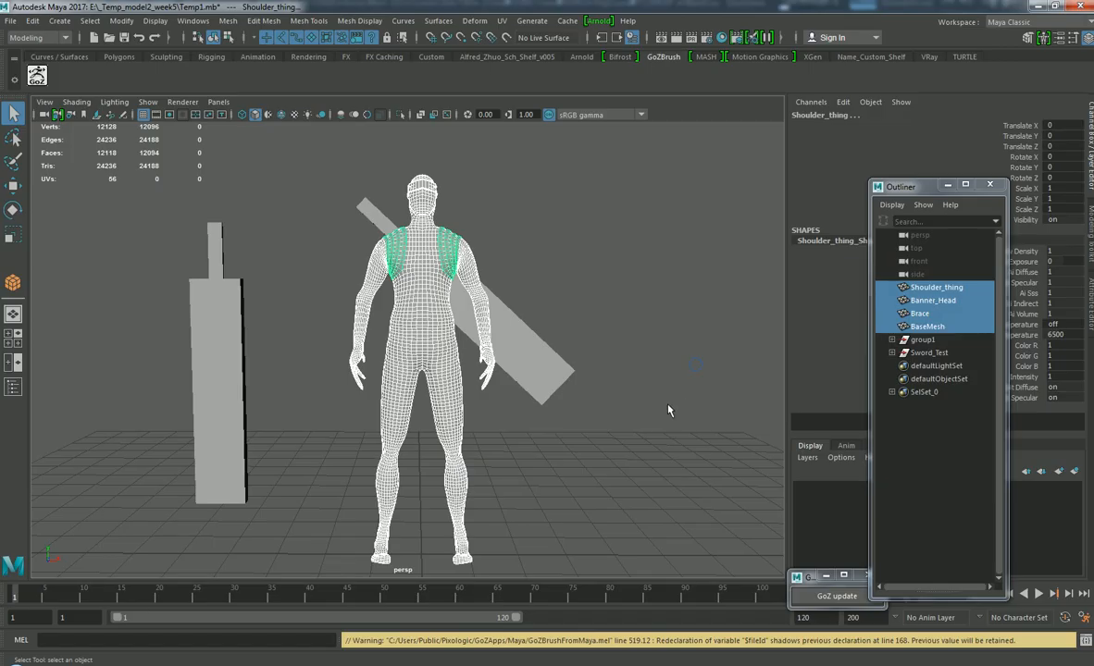
click(670, 410)
alt+middle_drag(598, 306, 610, 364)
alt+drag(610, 364, 638, 370)
click(925, 353)
alt+middle_drag(614, 332, 611, 352)
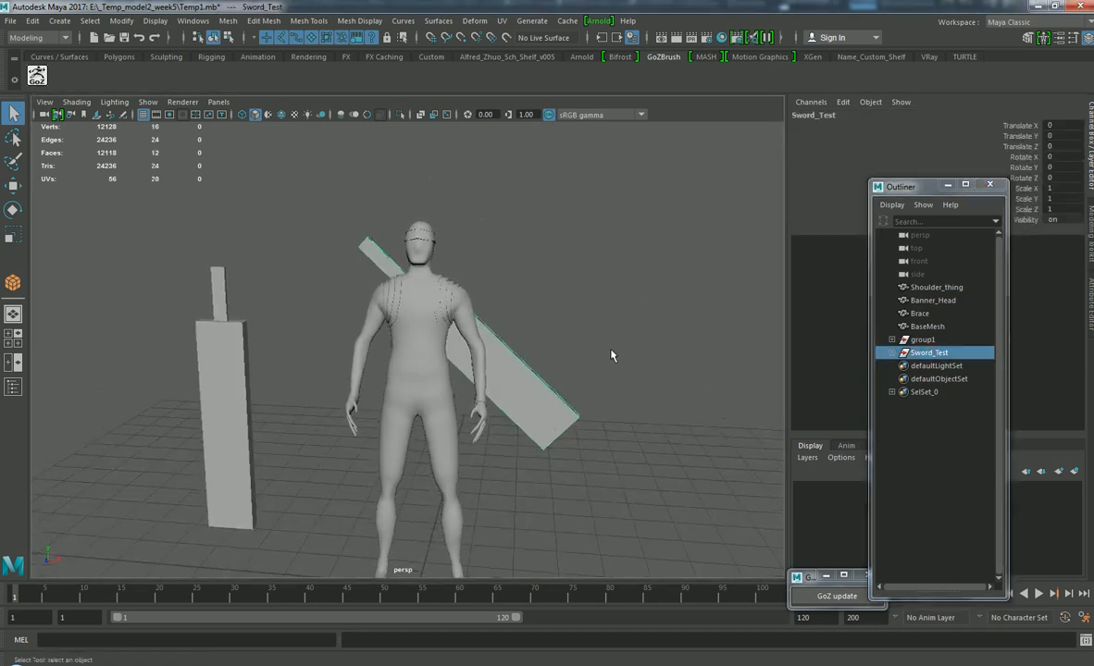
scroll(655, 374, down, 2)
scroll(660, 376, up, 6)
alt+drag(667, 391, 666, 394)
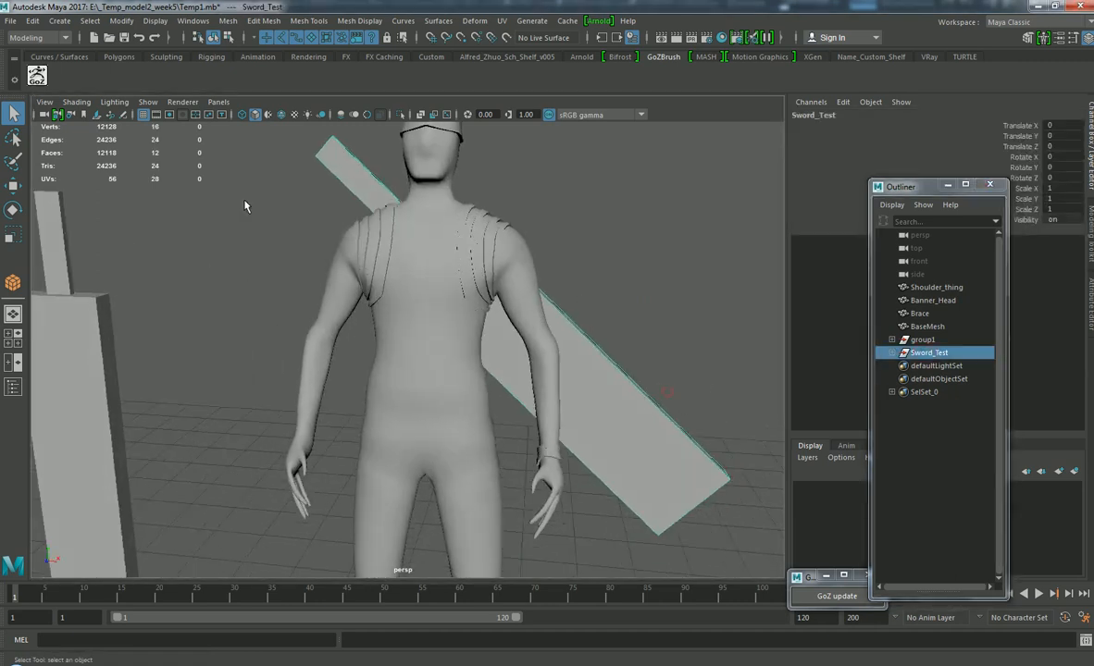
Step: Combine the sword's parts into one mesh, then freeze its transforms, center its pivot and delete its history
click(11, 20)
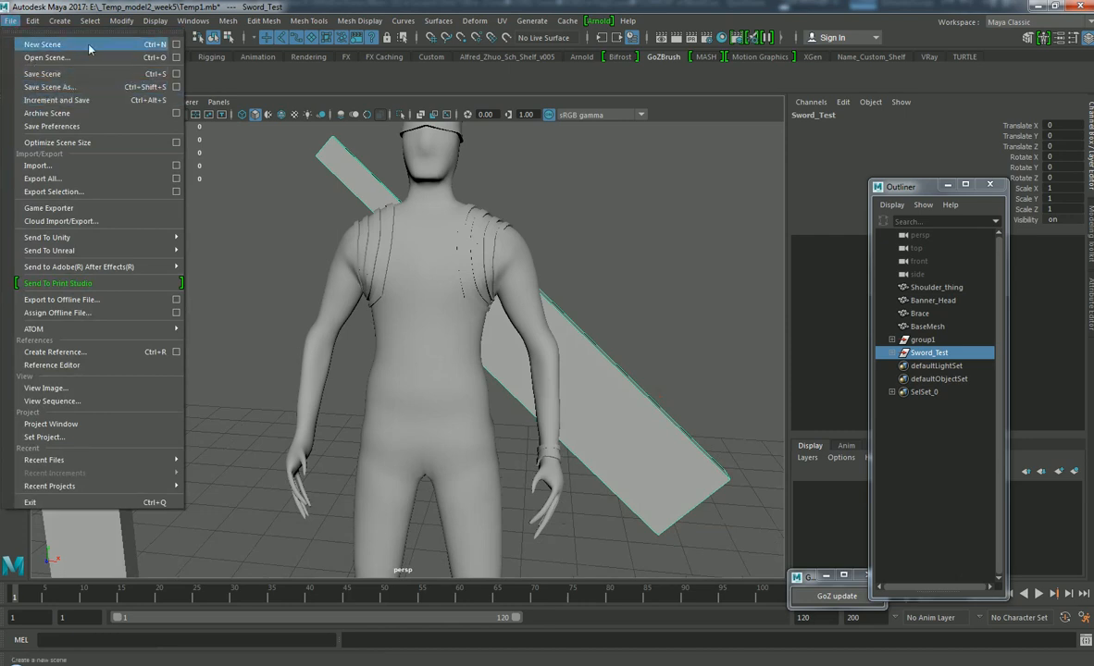
click(194, 20)
click(226, 20)
click(233, 20)
click(507, 57)
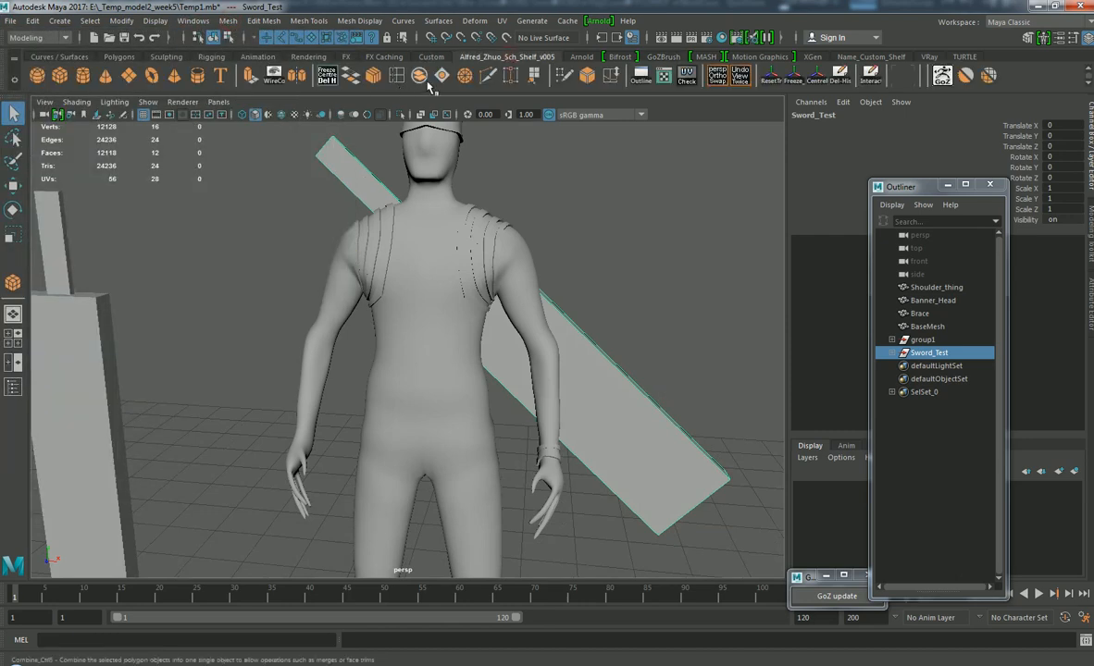
click(419, 76)
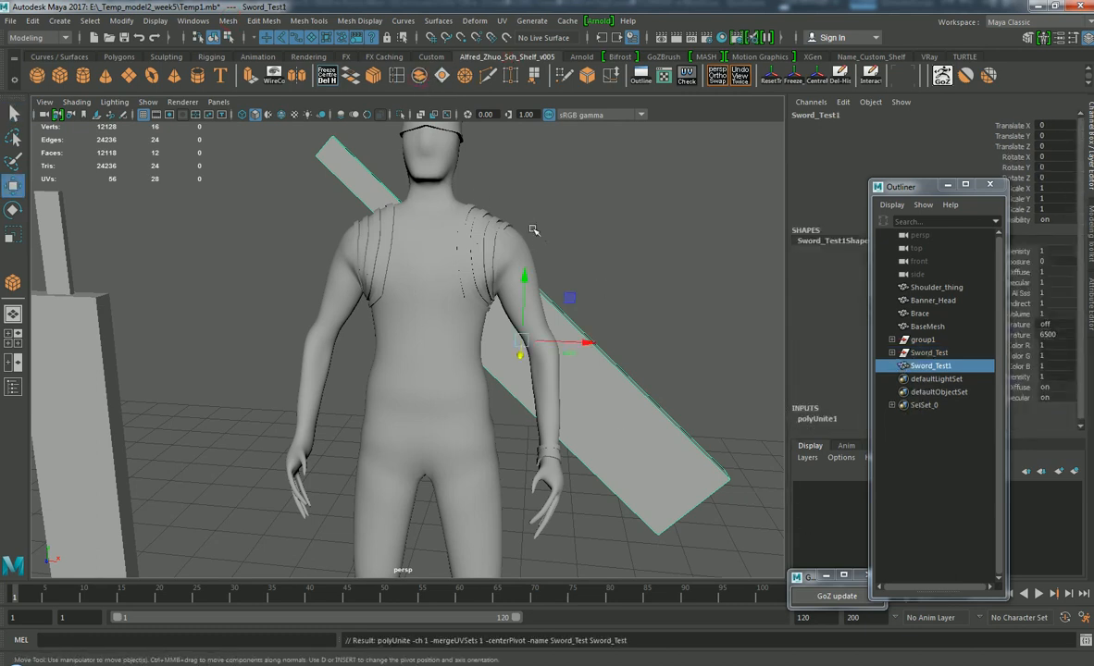
click(330, 81)
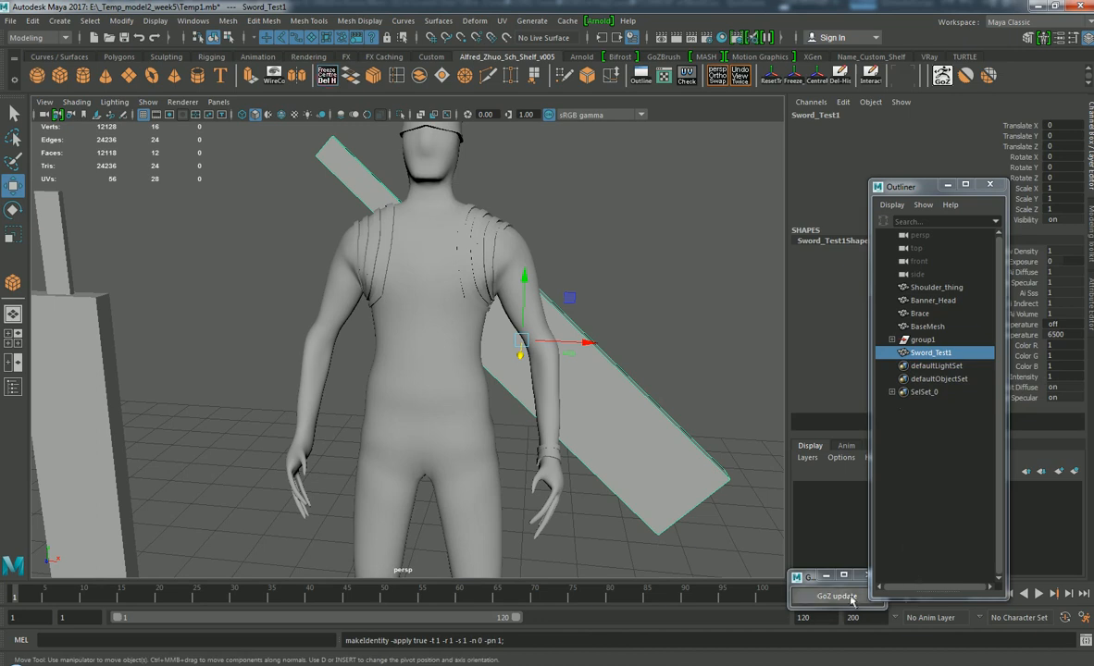
Step: Send the combined sword mesh to ZBrush with GoZ and return to the figure tool with the clothing subtools
click(943, 77)
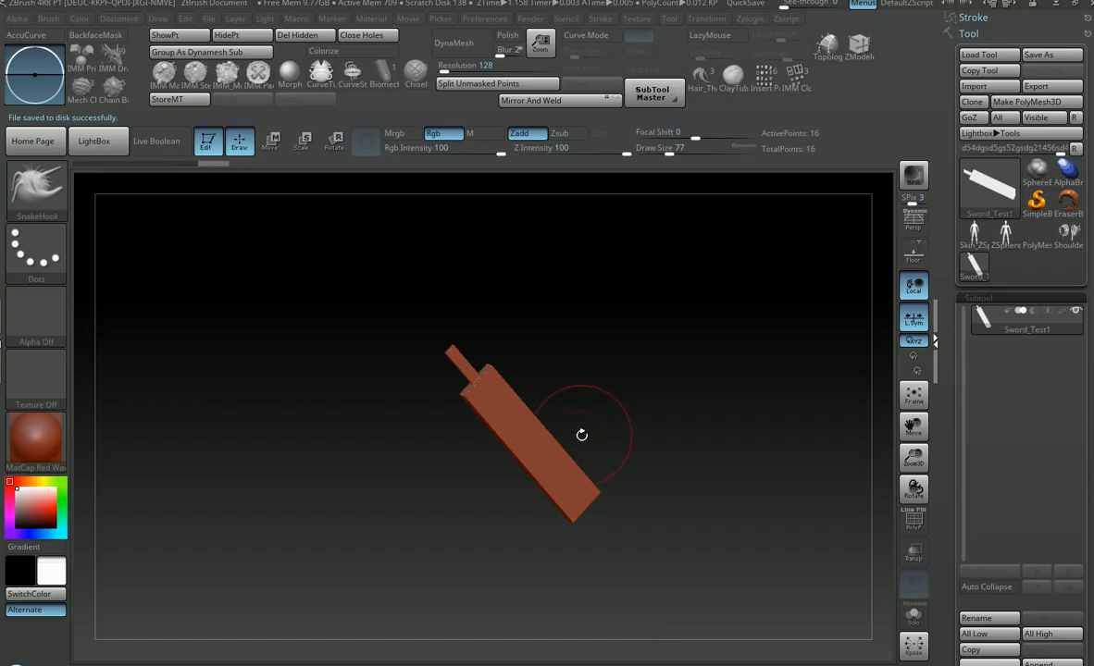
drag(680, 382, 838, 379)
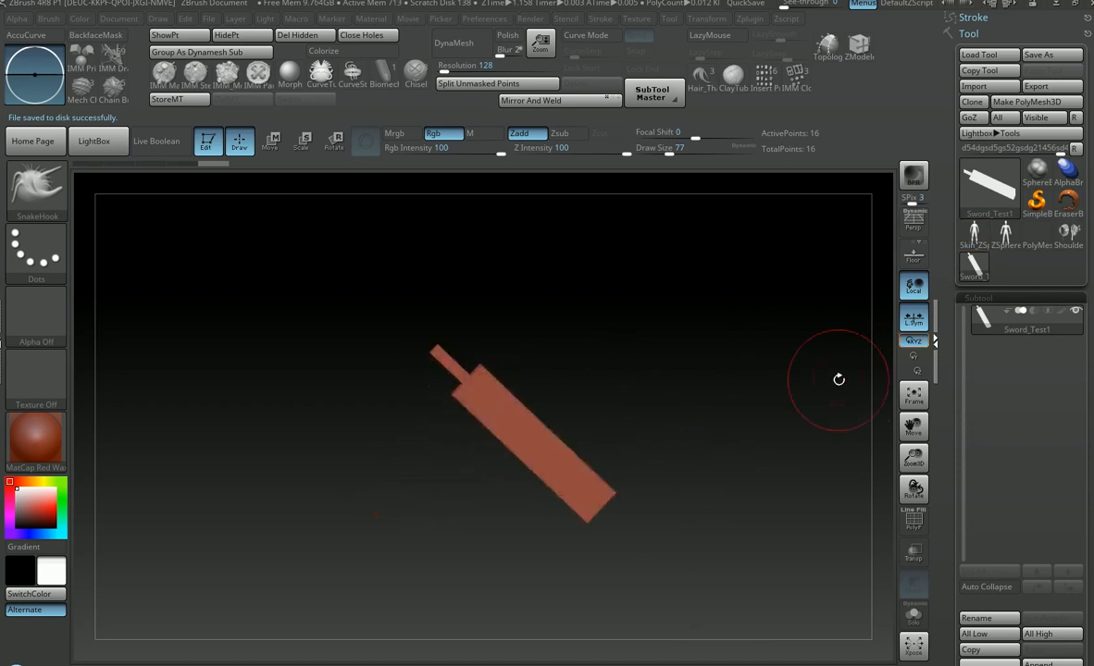
click(1072, 235)
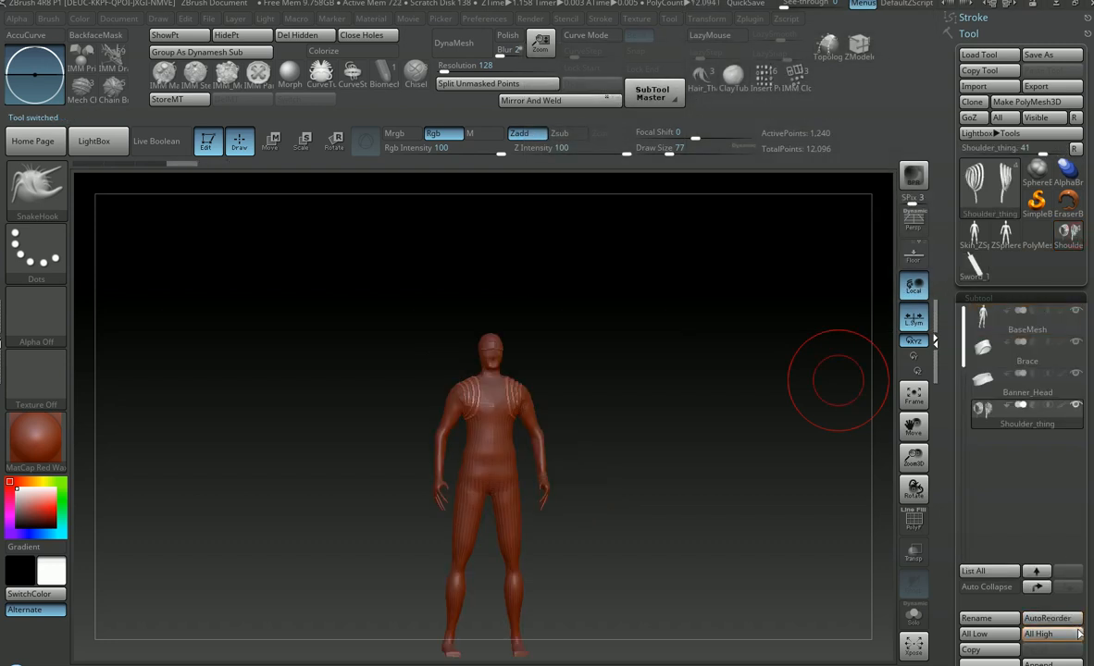
Step: Append the Sword_Test1 mesh to the figure's subtools
scroll(972, 444, down, 3)
click(1038, 558)
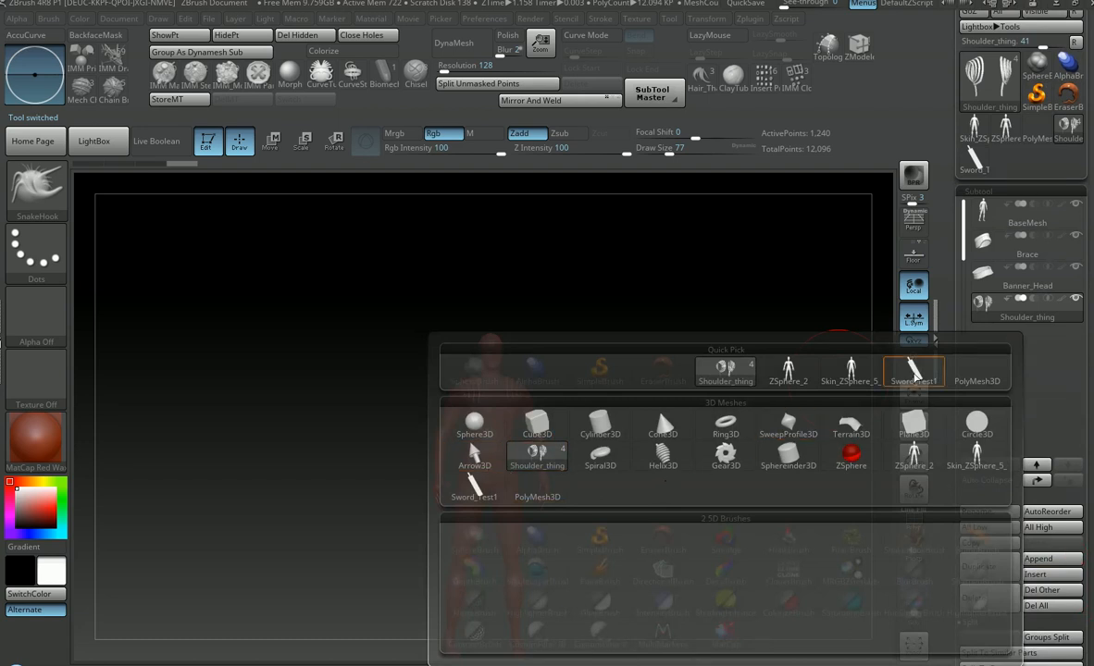
click(915, 376)
Step: Examine the sword's placement against the figure's back from the side, front and rear
drag(568, 380, 595, 412)
right_drag(595, 413, 619, 400)
mouse_move(615, 319)
ctrl+right_down()
mouse_move(669, 381)
mouse_move(661, 421)
ctrl+right_up()
alt+right_drag(648, 245, 627, 376)
mouse_move(689, 358)
ctrl+right_down()
mouse_move(673, 433)
mouse_move(659, 422)
mouse_move(673, 435)
mouse_move(685, 421)
mouse_move(700, 436)
mouse_move(852, 398)
ctrl+right_up()
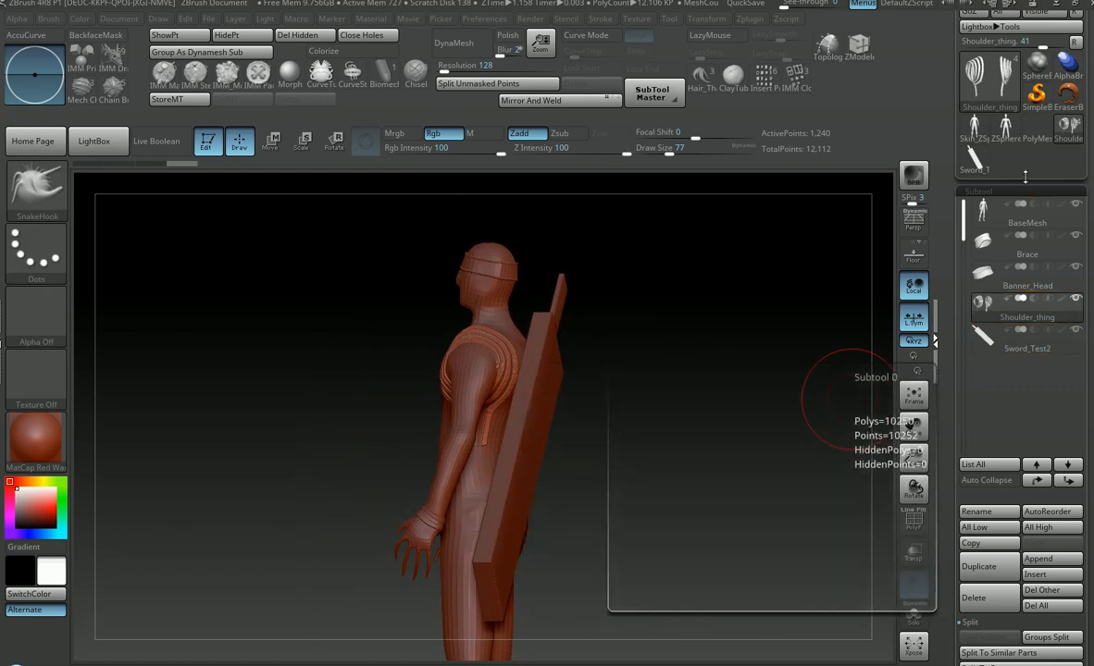
mouse_move(975, 171)
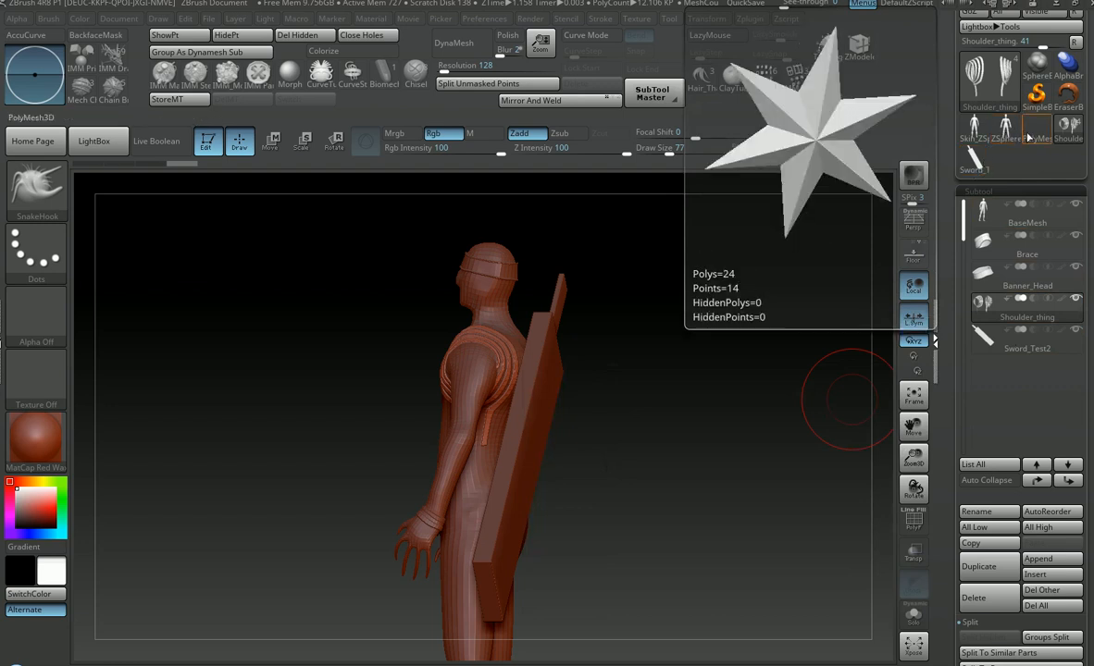
right_drag(615, 319, 653, 322)
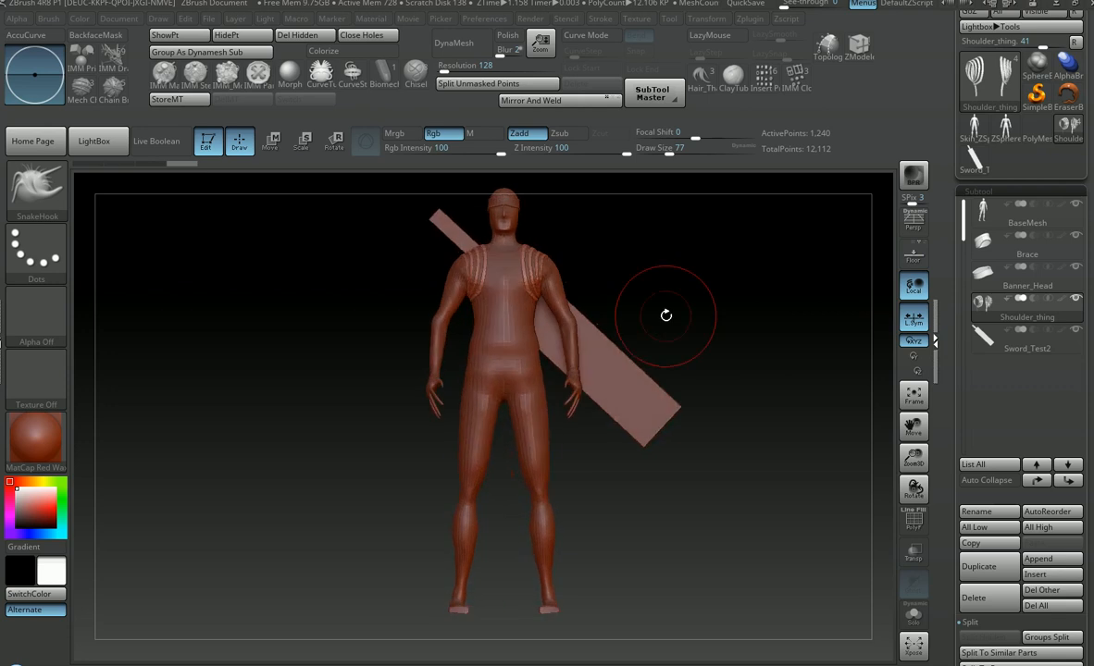
right_drag(642, 398, 750, 384)
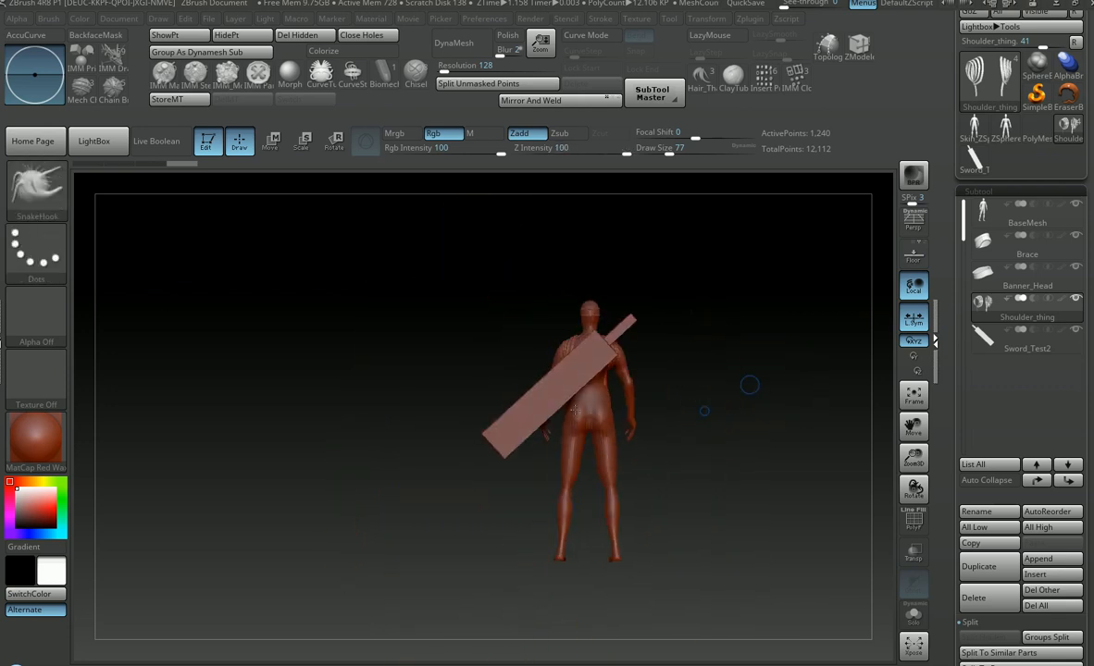
ctrl+right_drag(682, 405, 638, 388)
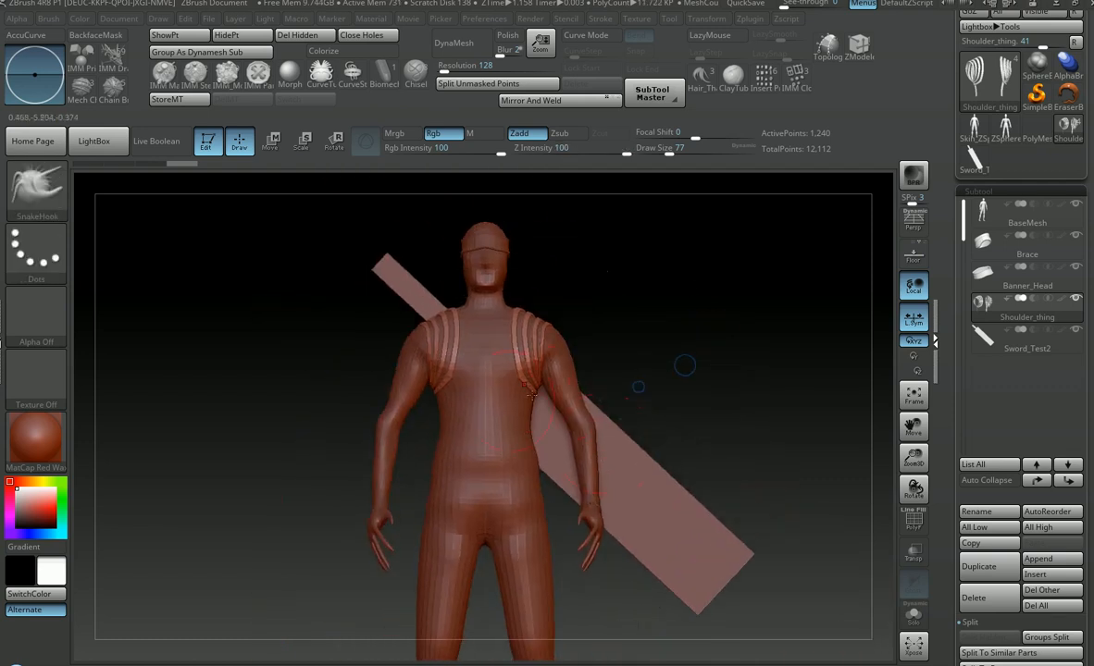
Step: Activate the BaseMesh subtool on the figure, followed by the Sword_Test2 subtool
alt+click(539, 430)
alt+right_drag(676, 438, 646, 398)
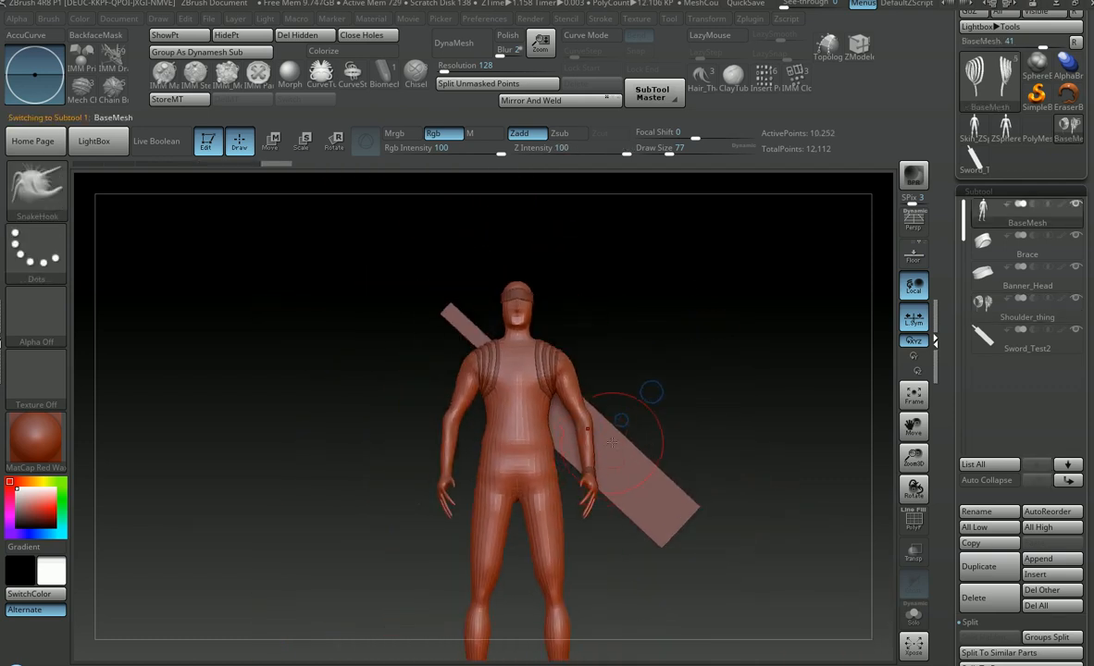
right_drag(724, 440, 500, 481)
ctrl+right_drag(500, 482, 566, 395)
alt+click(548, 407)
mouse_move(565, 395)
alt+right_down()
mouse_move(565, 523)
mouse_move(666, 524)
mouse_move(611, 442)
alt+right_up()
Step: Choose the ClayBuildup brush and frame the upper end of the sword from behind
key(b)
key(c)
key(b)
mouse_move(630, 498)
right_down()
mouse_move(587, 438)
mouse_move(491, 433)
right_up()
right_drag(631, 454, 551, 457)
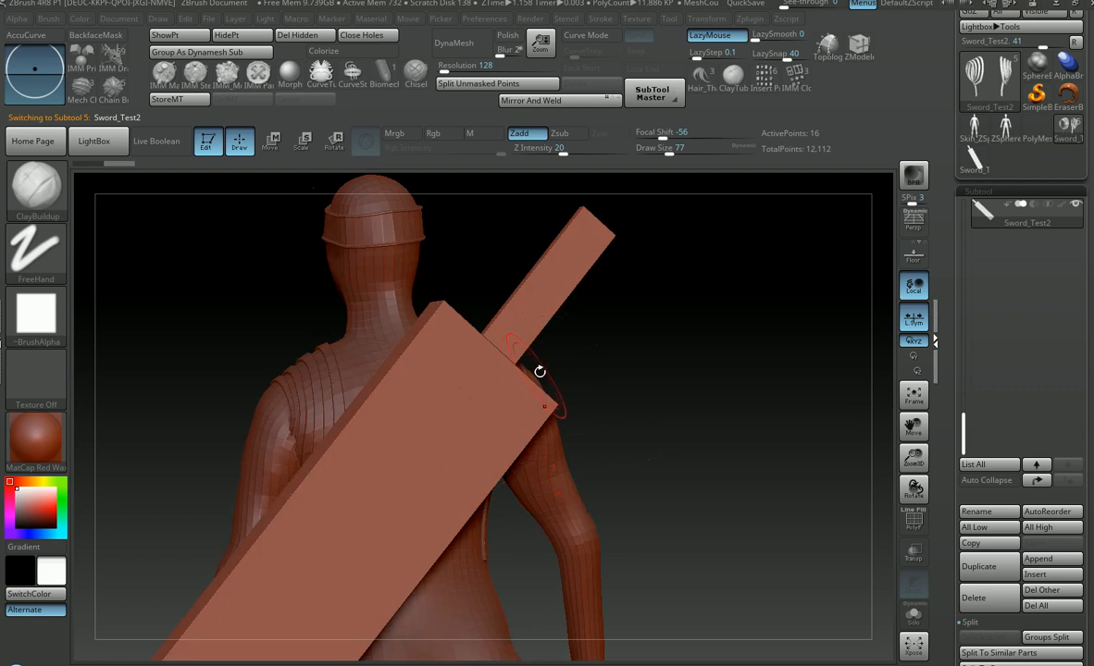
right_drag(550, 405, 586, 371)
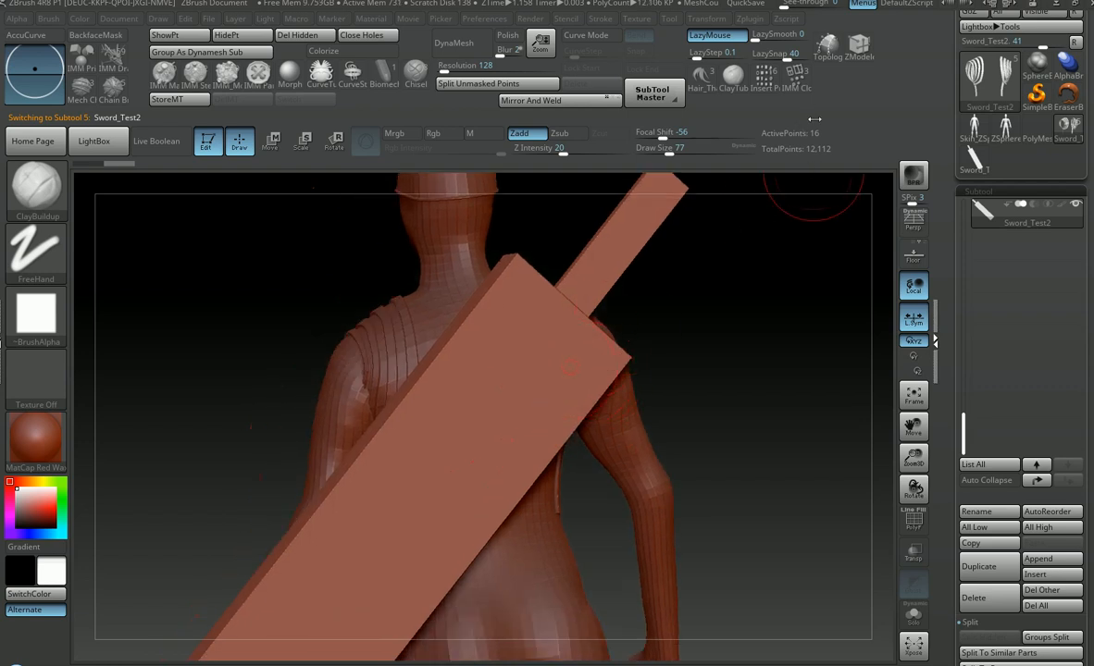
Step: Turn the sword into a DynaMesh, raise its resolution to 504 and reapply DynaMesh
click(457, 44)
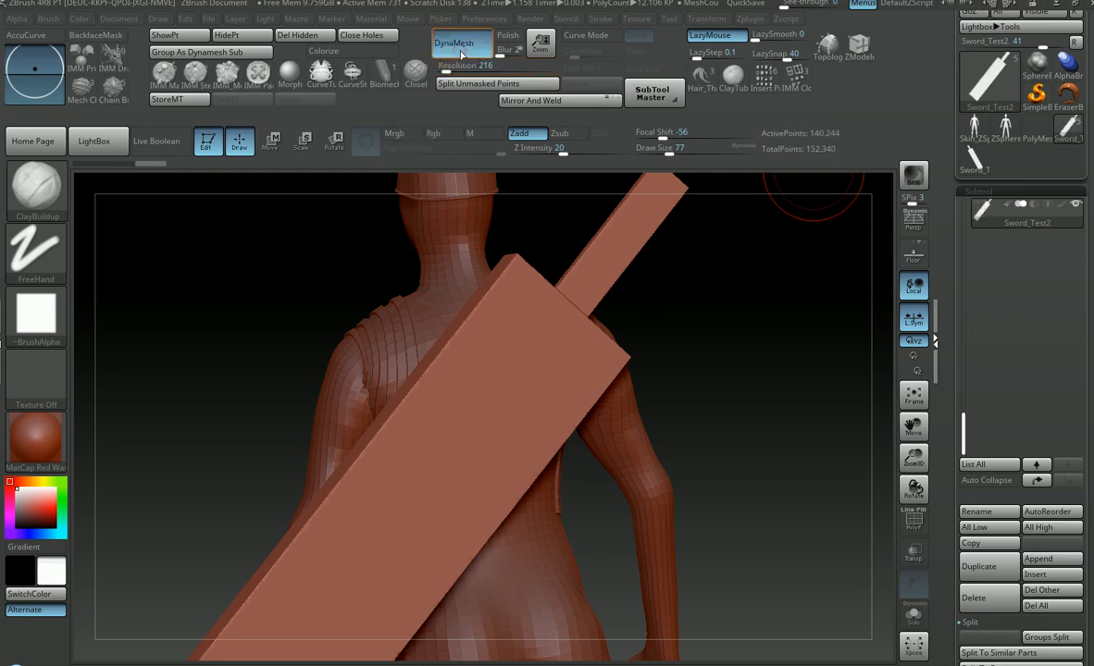
drag(449, 66, 457, 66)
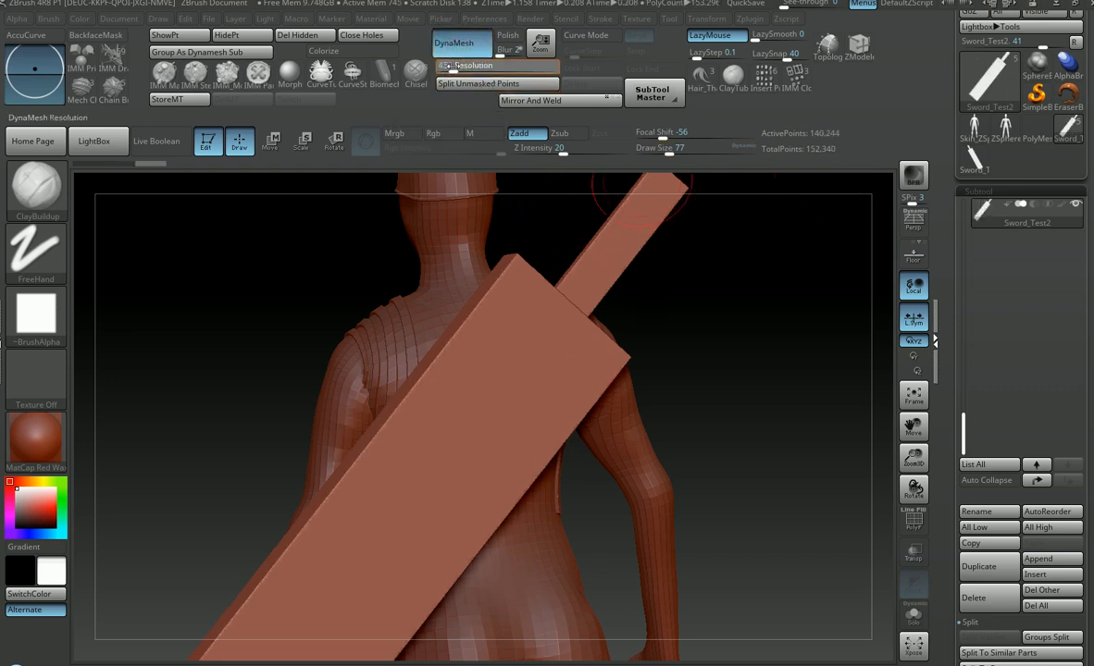
click(456, 43)
click(457, 43)
Step: Set up the Clay brush with the DragRect stroke and a round Celtic knot alpha
drag(675, 284, 696, 316)
drag(695, 304, 601, 309)
key(b)
key(c)
key(l)
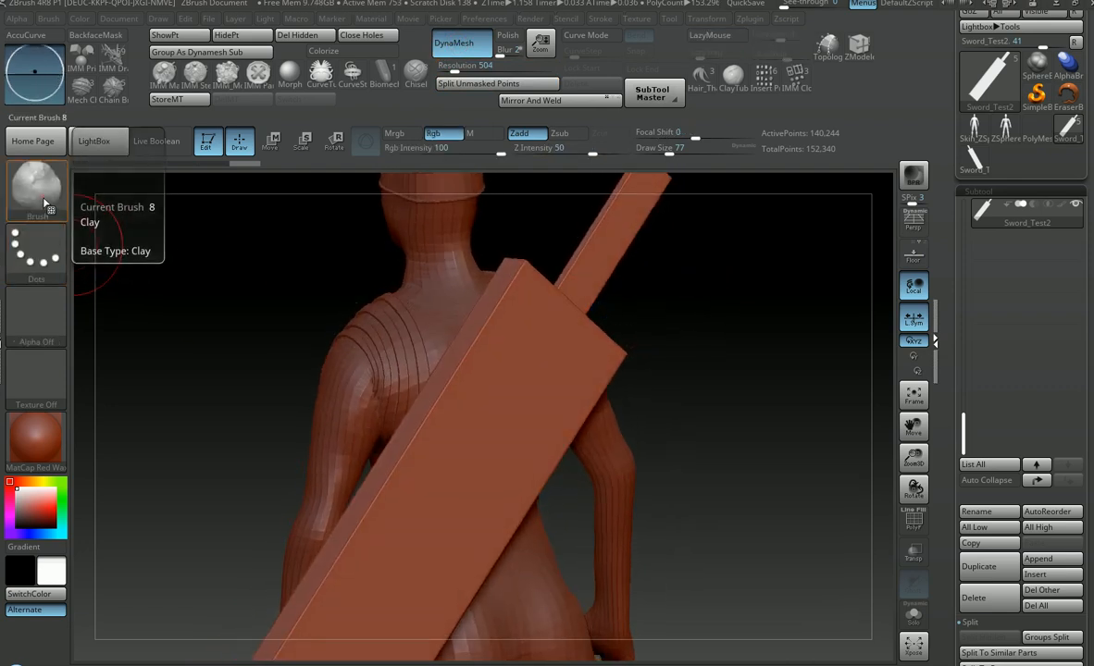
click(49, 198)
click(203, 289)
click(35, 248)
click(176, 257)
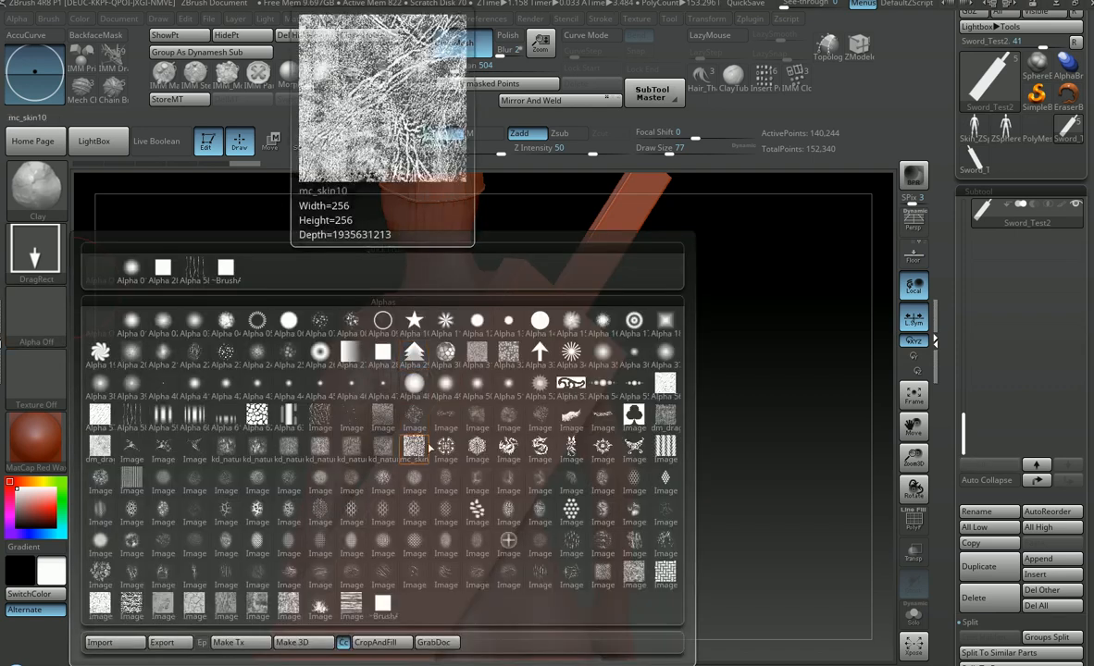
click(414, 446)
Step: Stamp the Celtic knot ornament onto the blade near the handle, undoing the trial stamps
drag(551, 477, 502, 474)
key(ctrl+z)
drag(464, 392, 507, 485)
key(ctrl+z)
drag(457, 383, 528, 467)
drag(589, 387, 528, 397)
Step: Load the alpha with horizontal wood-grain streaks and stamp it along the lower part of the blade
click(33, 312)
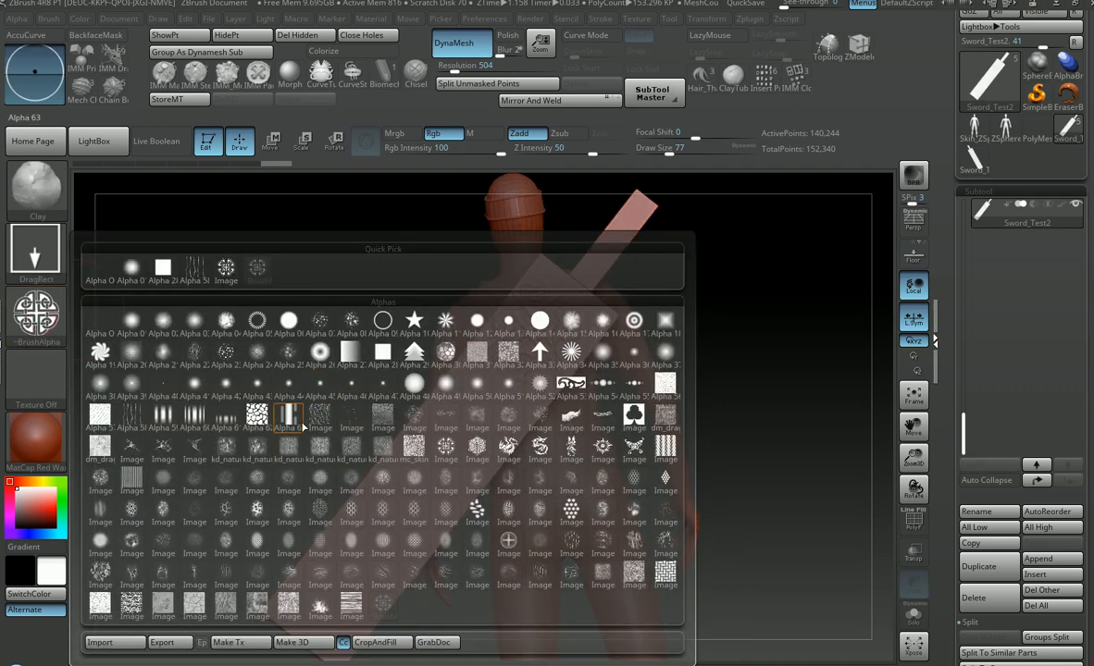
click(318, 415)
click(63, 335)
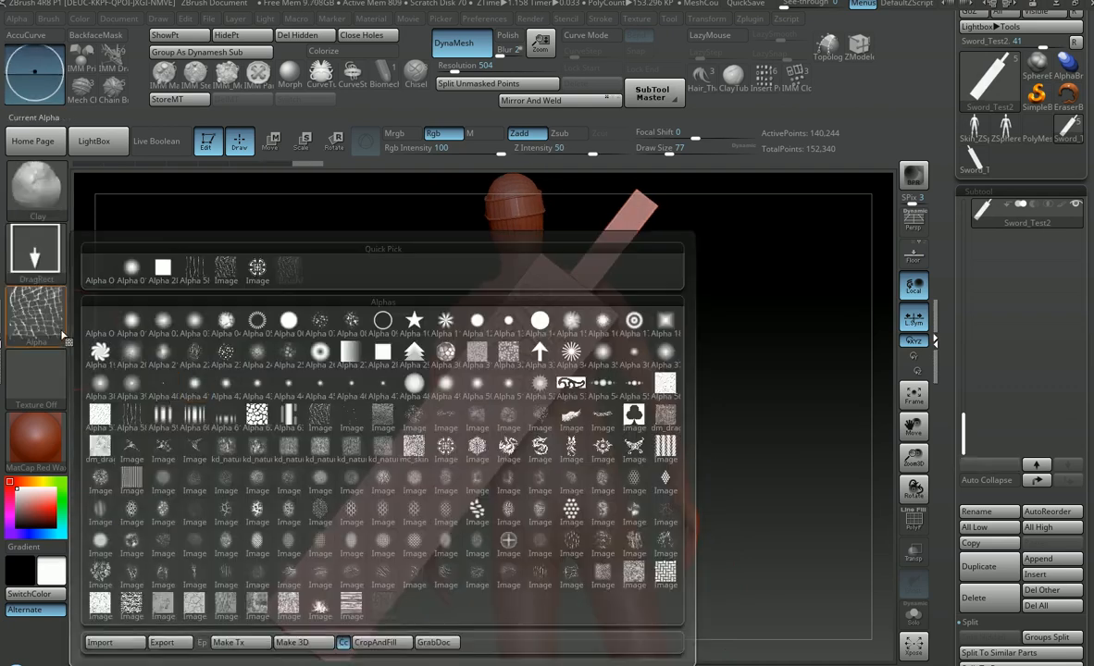
click(343, 607)
drag(413, 535, 557, 613)
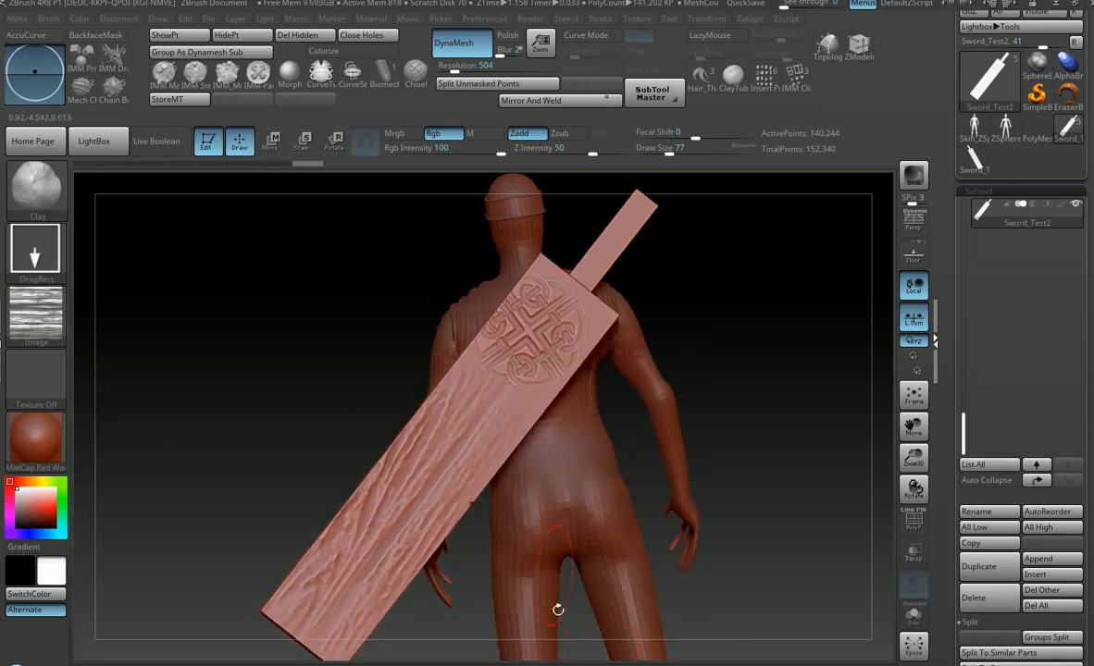
ctrl+right_drag(556, 606, 544, 472)
Step: Try further wood-grain stamps across the blade and over the ornament, and undo them
drag(505, 401, 666, 546)
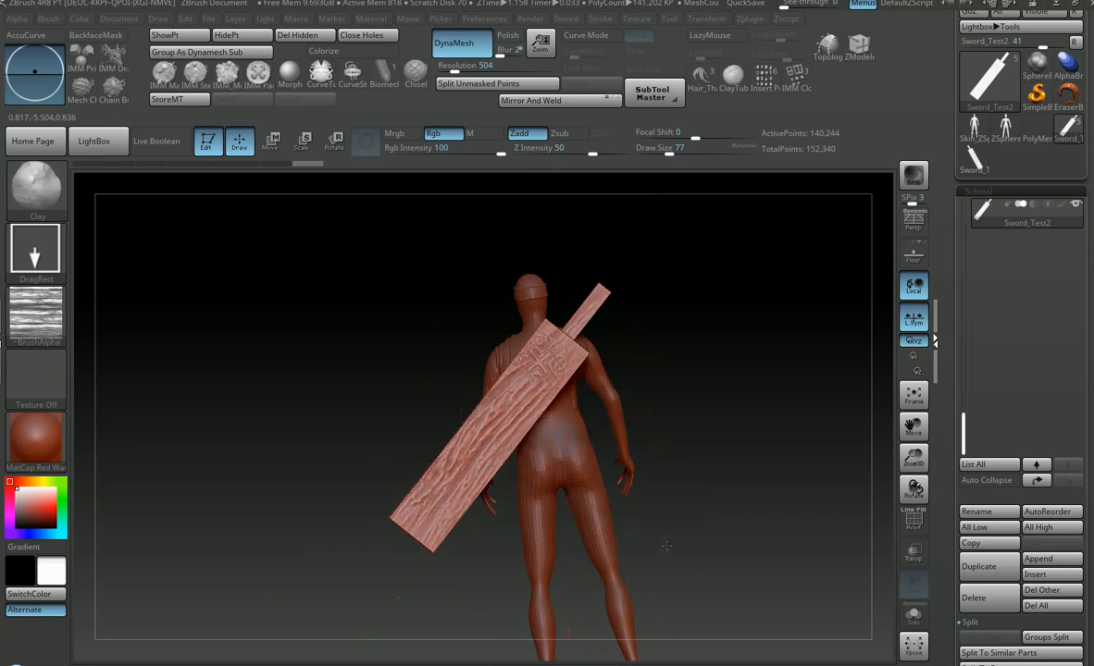
key(ctrl+z)
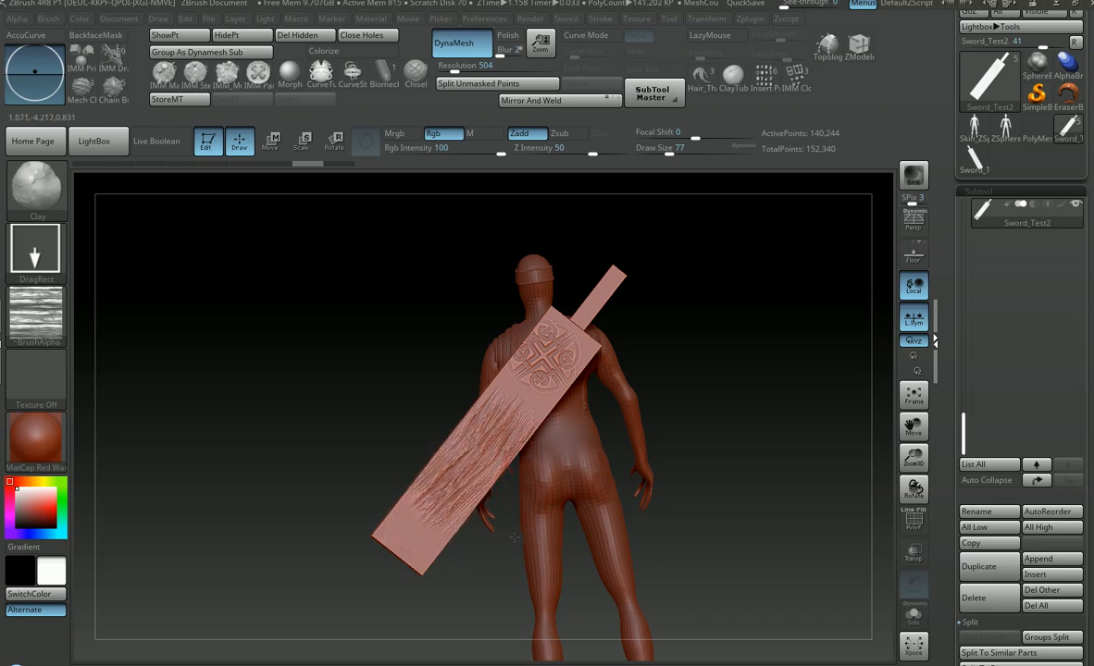
drag(543, 369, 590, 405)
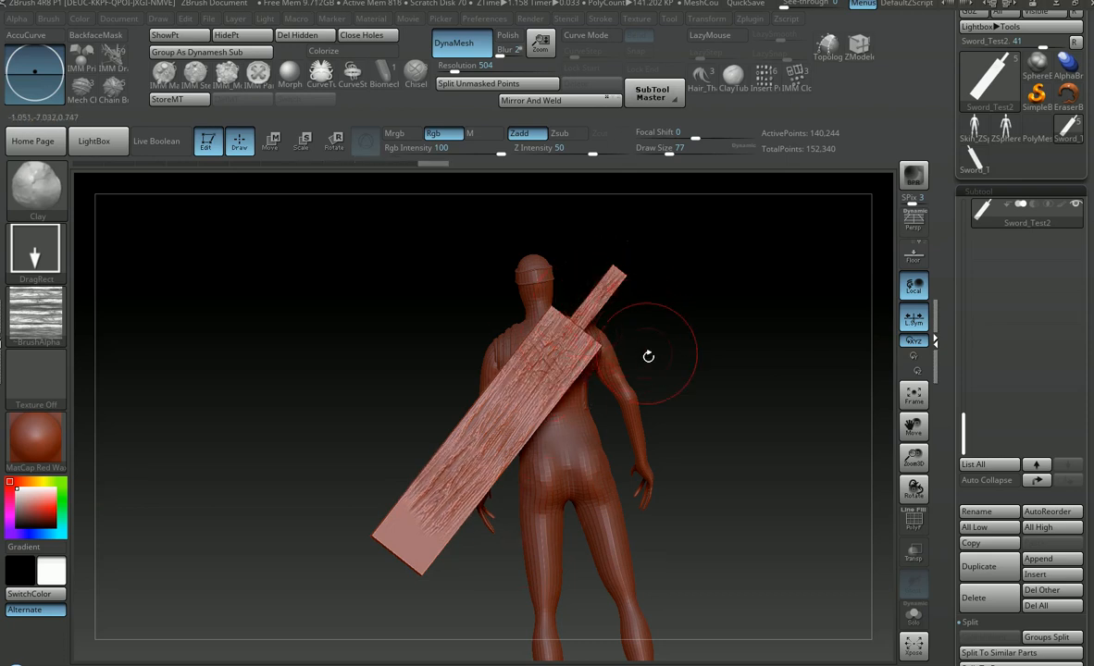
key(ctrl+z)
key(ctrl+z)
Step: Stamp the wood grain over the sword again and examine the result from behind and in front of the figure
mouse_move(560, 524)
mouse_down()
mouse_move(678, 520)
mouse_move(574, 513)
mouse_up()
shift+drag(578, 327, 535, 288)
alt+drag(606, 349, 632, 293)
mouse_move(632, 293)
ctrl+right_down()
mouse_move(528, 303)
mouse_move(578, 319)
mouse_move(551, 339)
mouse_move(636, 354)
ctrl+right_up()
mouse_move(452, 402)
right_down()
mouse_move(551, 376)
mouse_move(515, 388)
mouse_move(588, 391)
mouse_move(557, 444)
mouse_move(639, 456)
right_up()
alt+right_drag(639, 455, 602, 370)
shift+right_drag(602, 370, 729, 553)
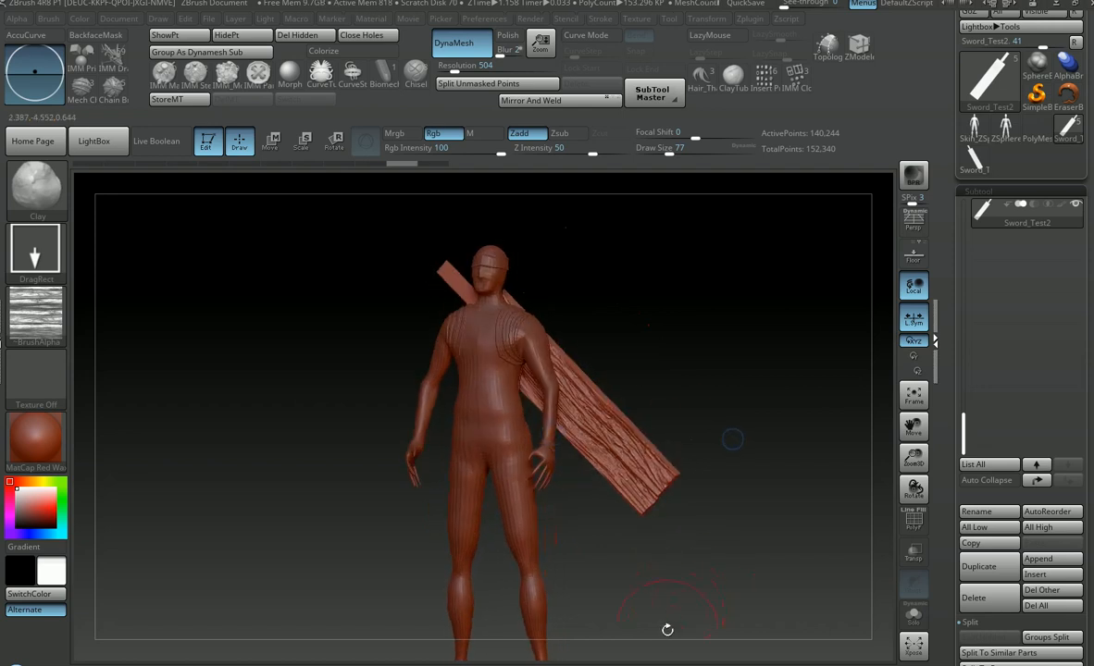